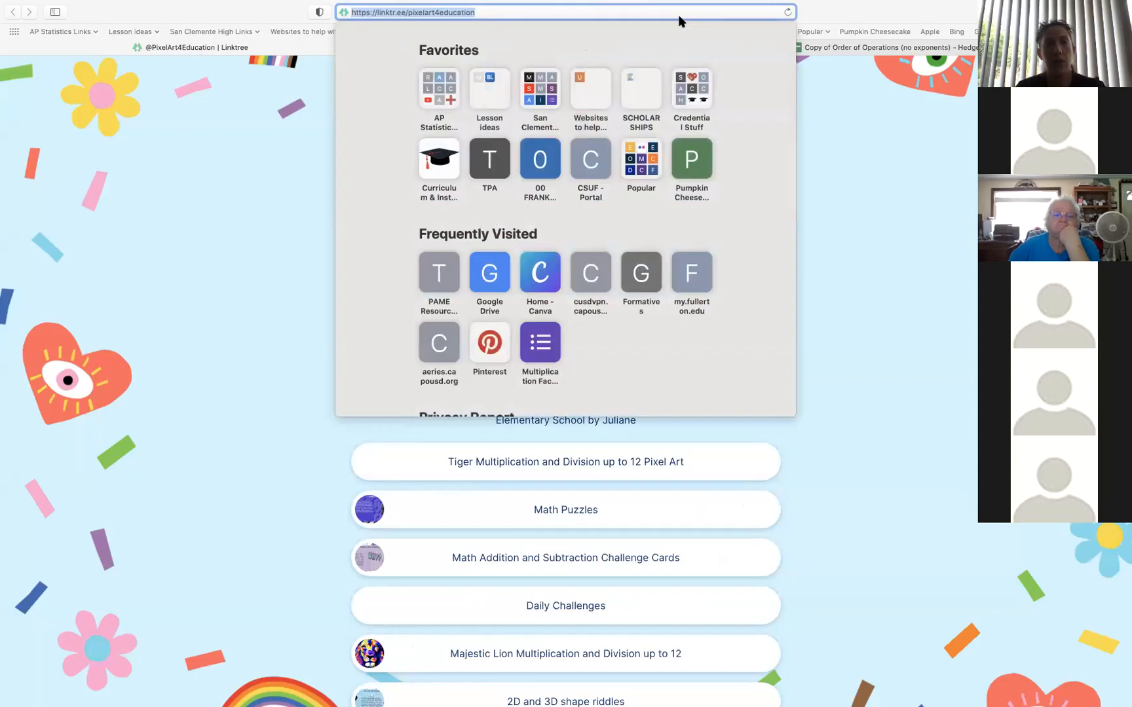
# Browse the PixelArt4Education resource list down to the middle school links, and switch to the Hedgehog Pixel Art spreadsheet copy
pyautogui.click(557, 18)
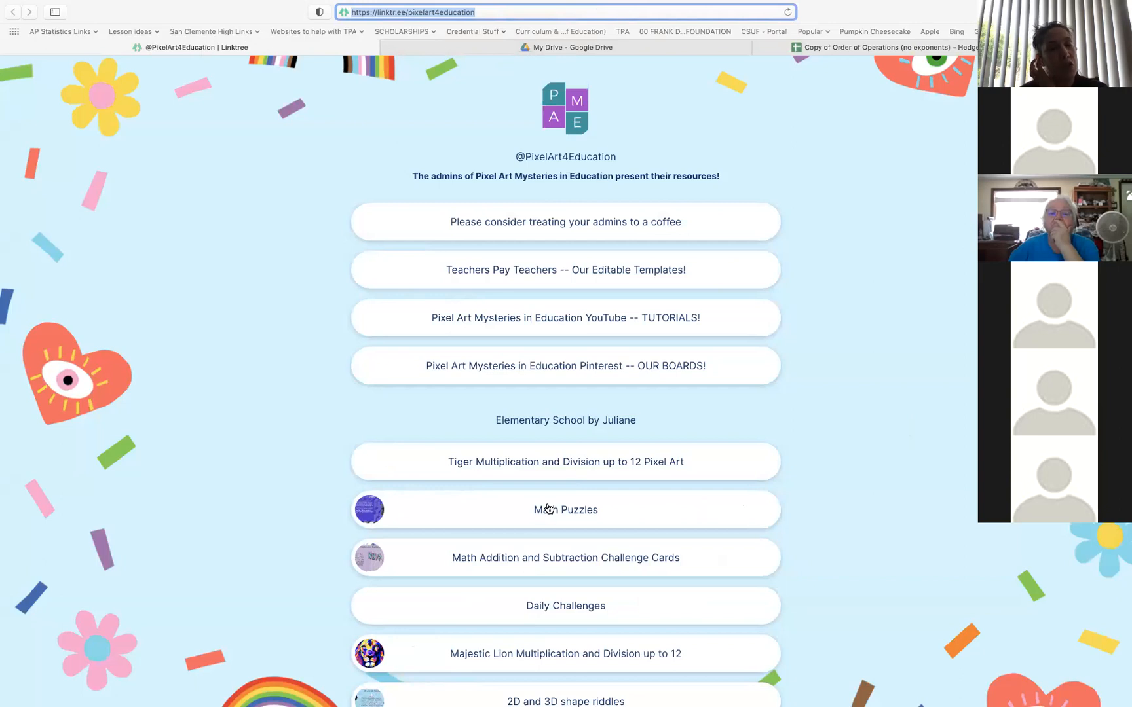
pyautogui.scroll(-15, 598, 410)
pyautogui.scroll(-10, 565, 410)
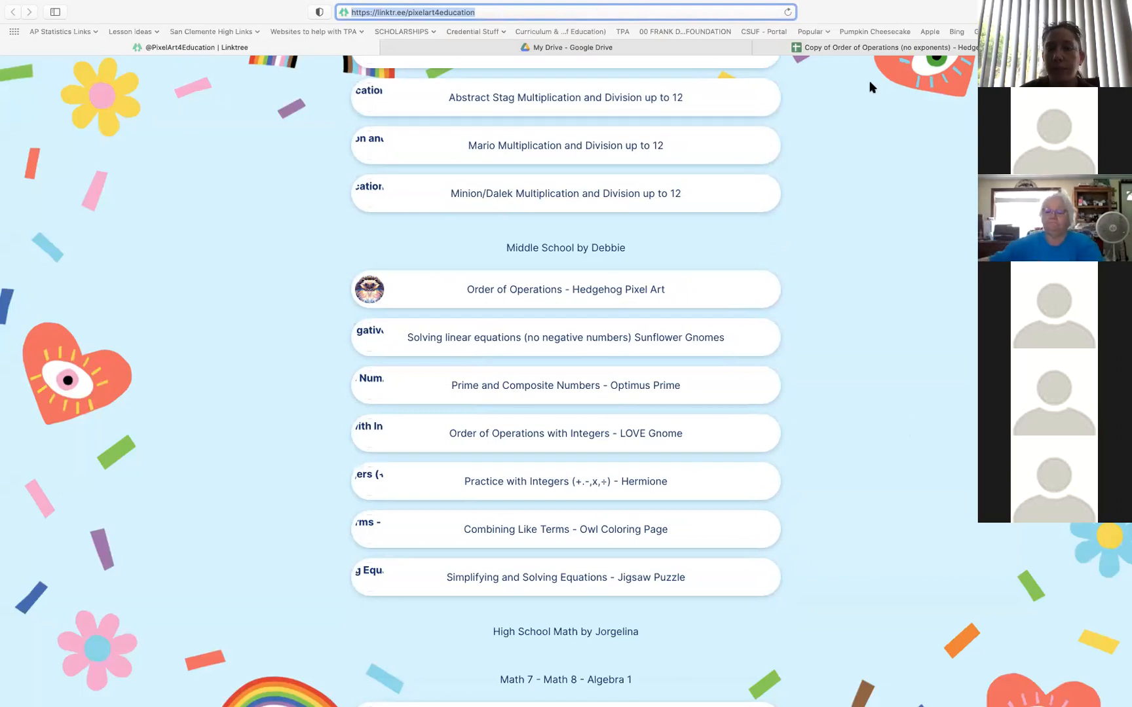
pyautogui.click(871, 47)
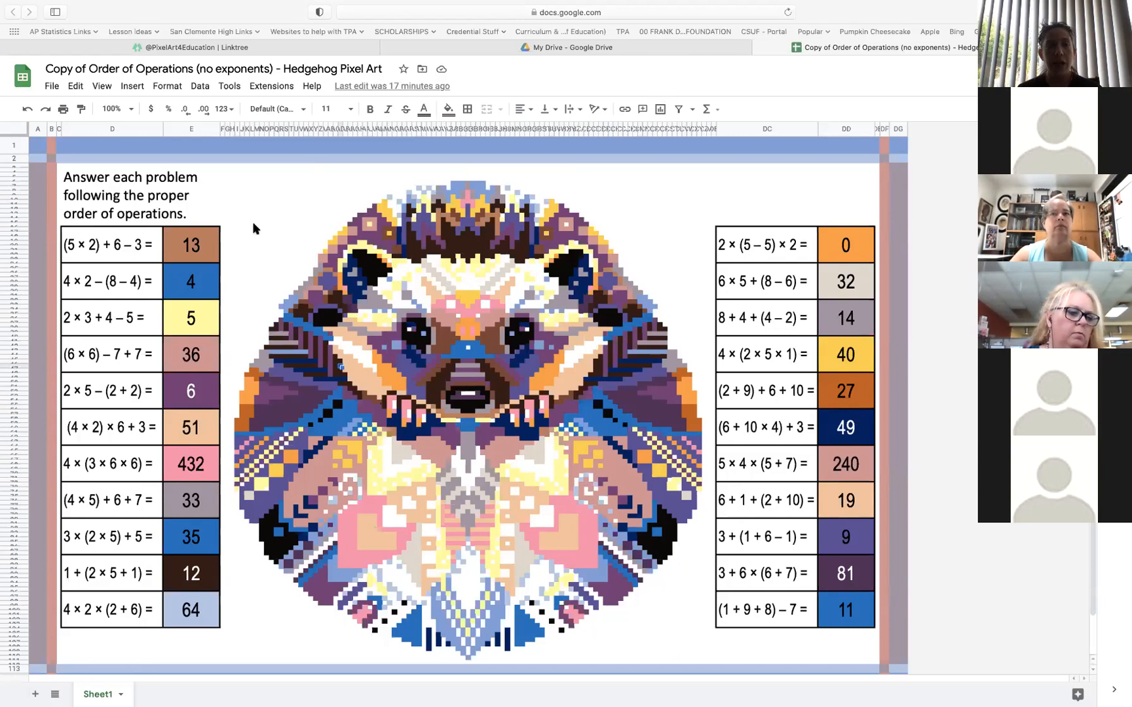
# Clear the order-of-operations instruction text above the first problem column and unmerge its cells
pyautogui.click(180, 220)
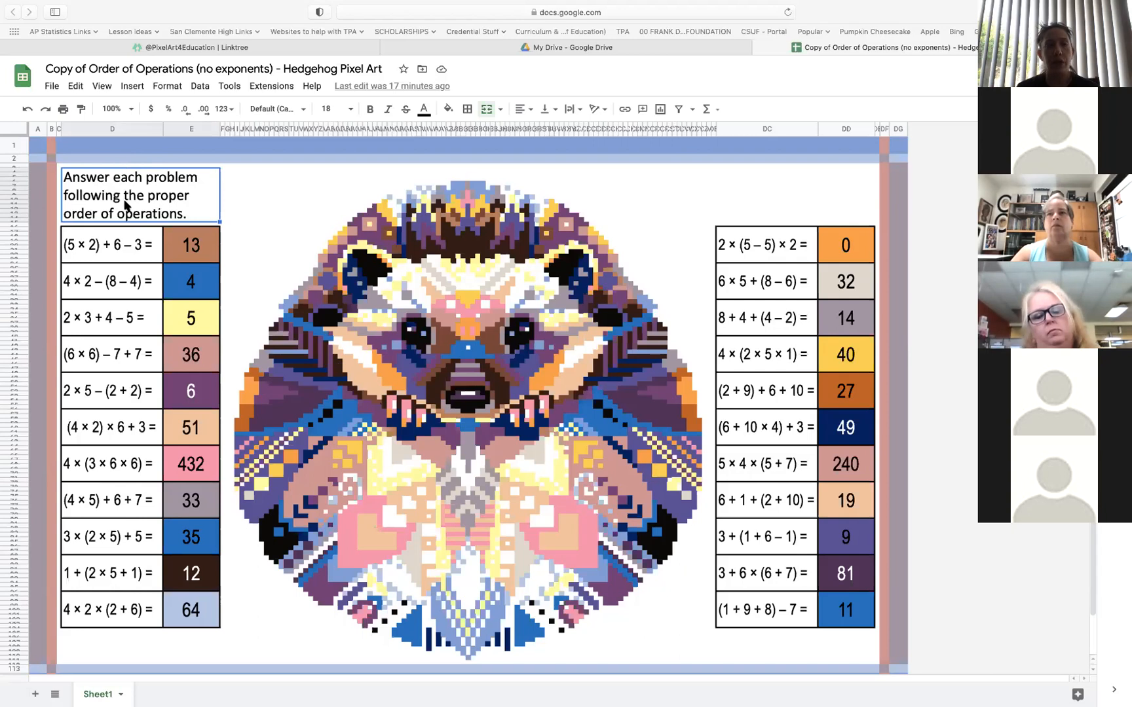
pyautogui.press('Delete')
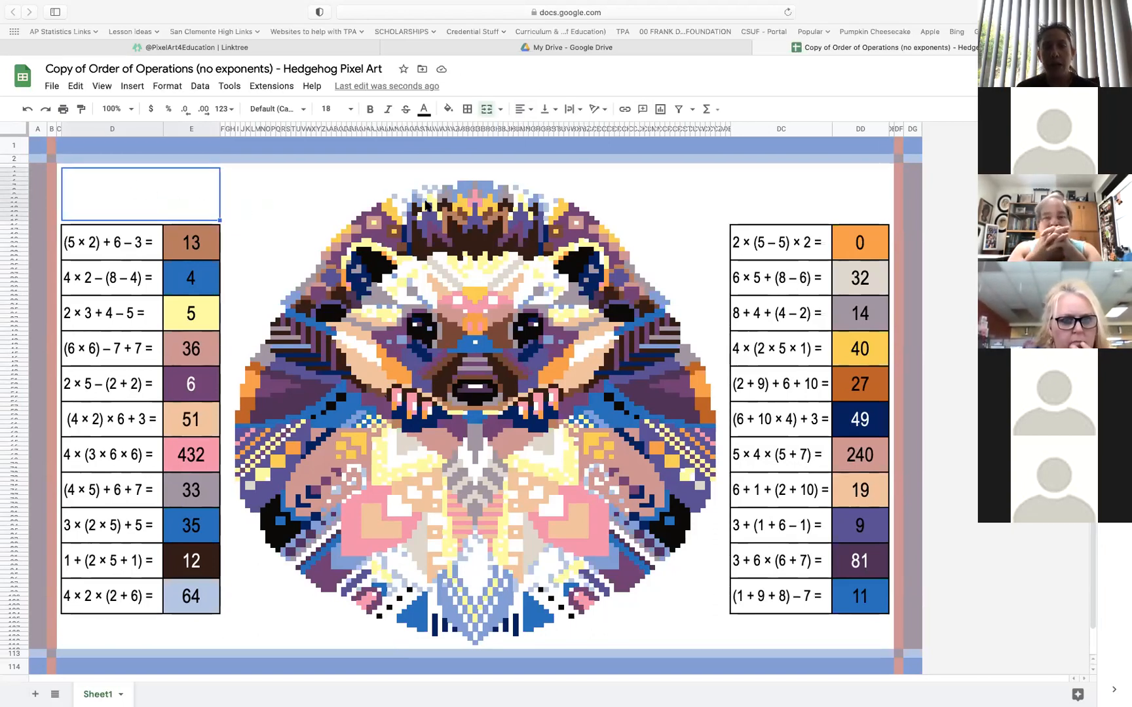
pyautogui.click(487, 108)
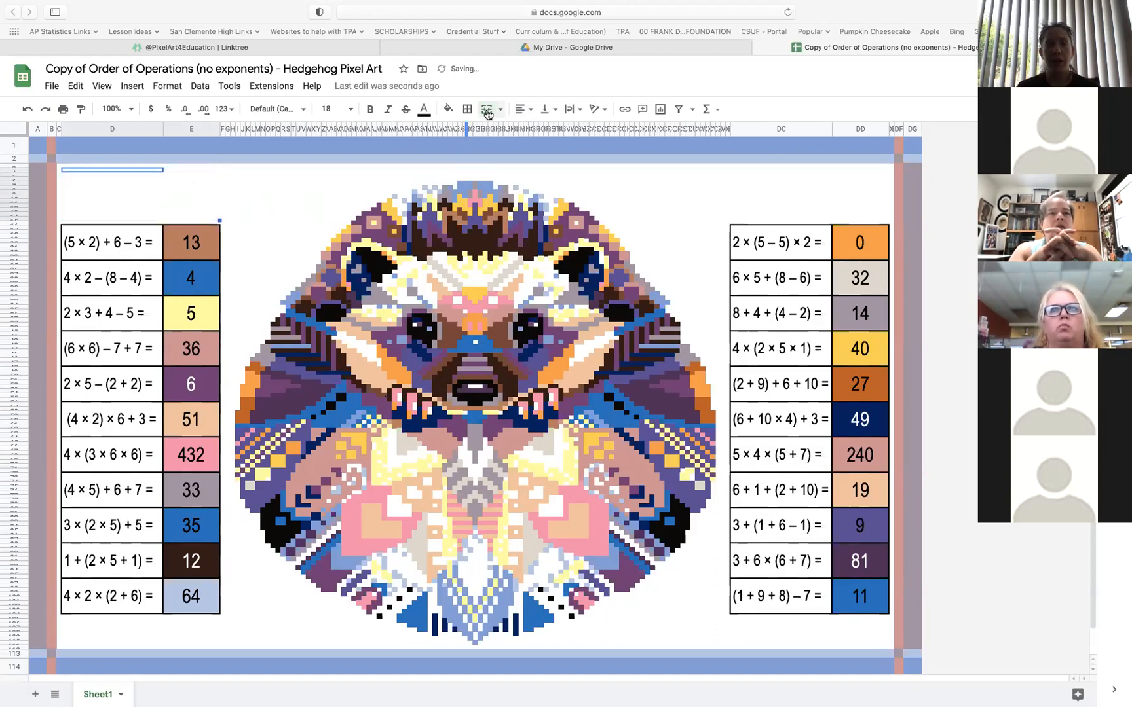
pyautogui.click(141, 205)
pyautogui.click(194, 170)
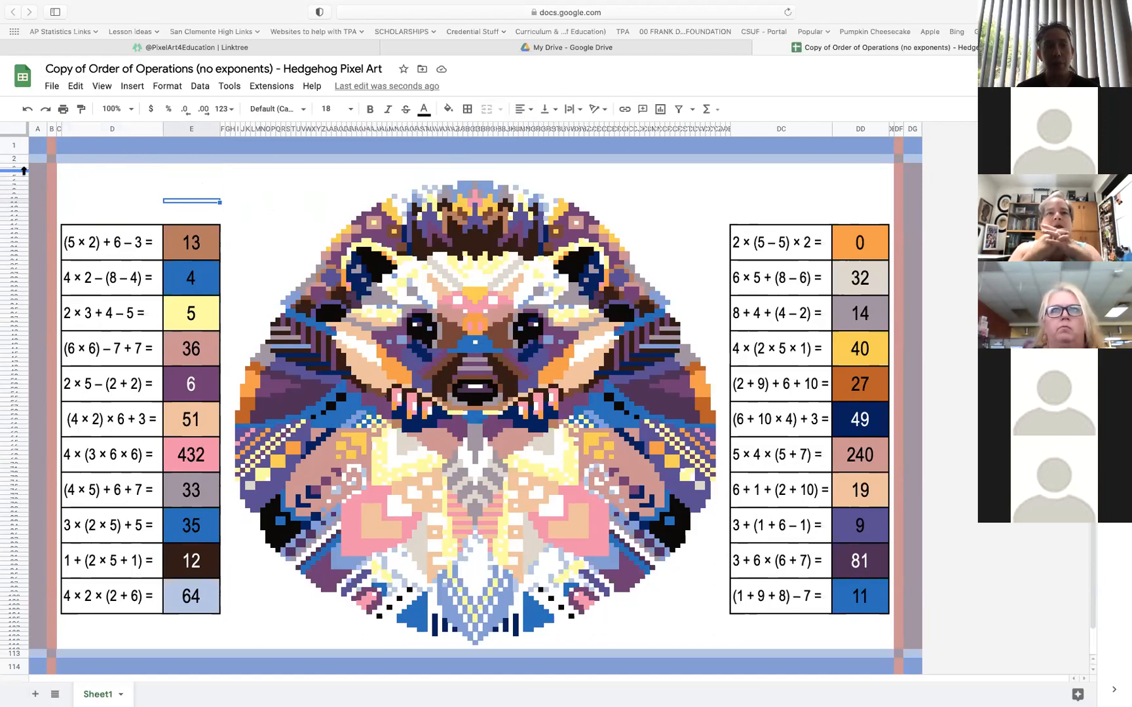
# Increase the height of row 4 to about twice that of row 1 to make room for directions
pyautogui.moveTo(24, 171); pyautogui.dragTo(23, 184)
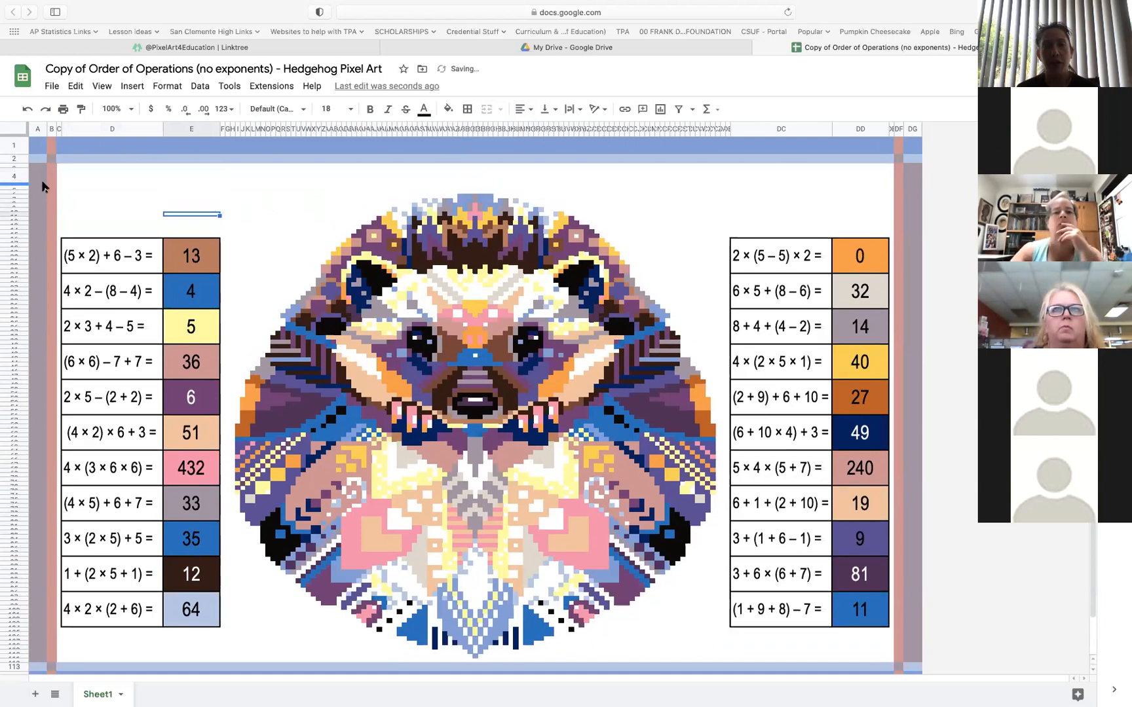
pyautogui.click(21, 175)
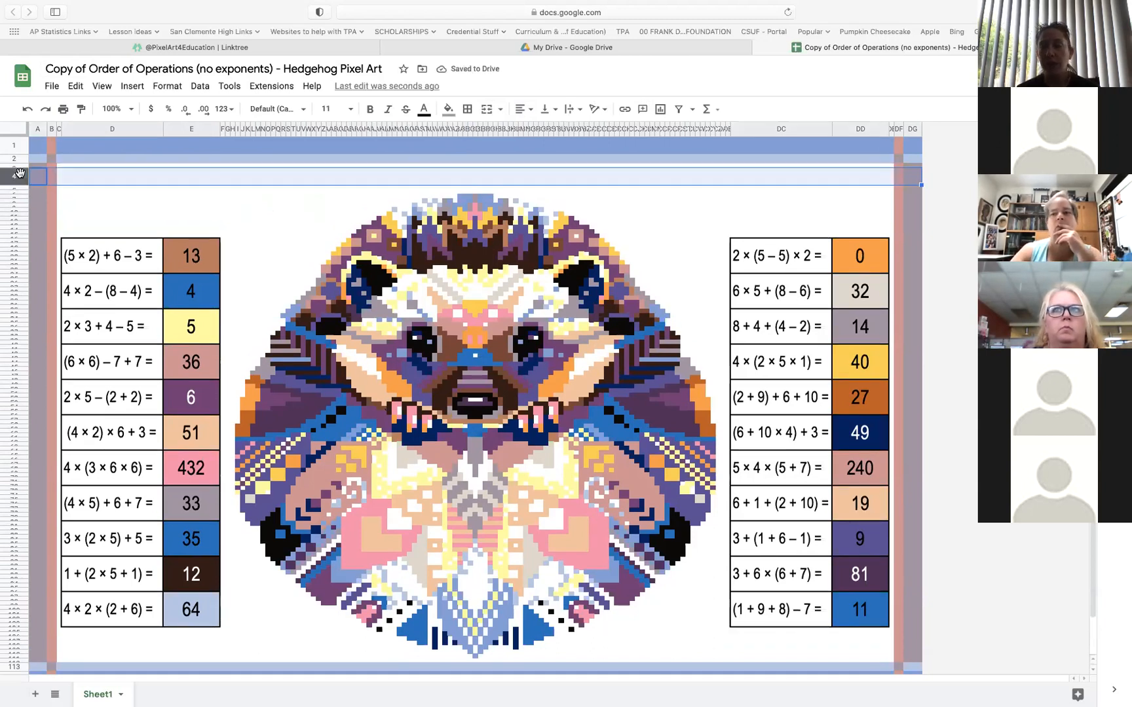
pyautogui.moveTo(15, 186); pyautogui.dragTo(14, 202)
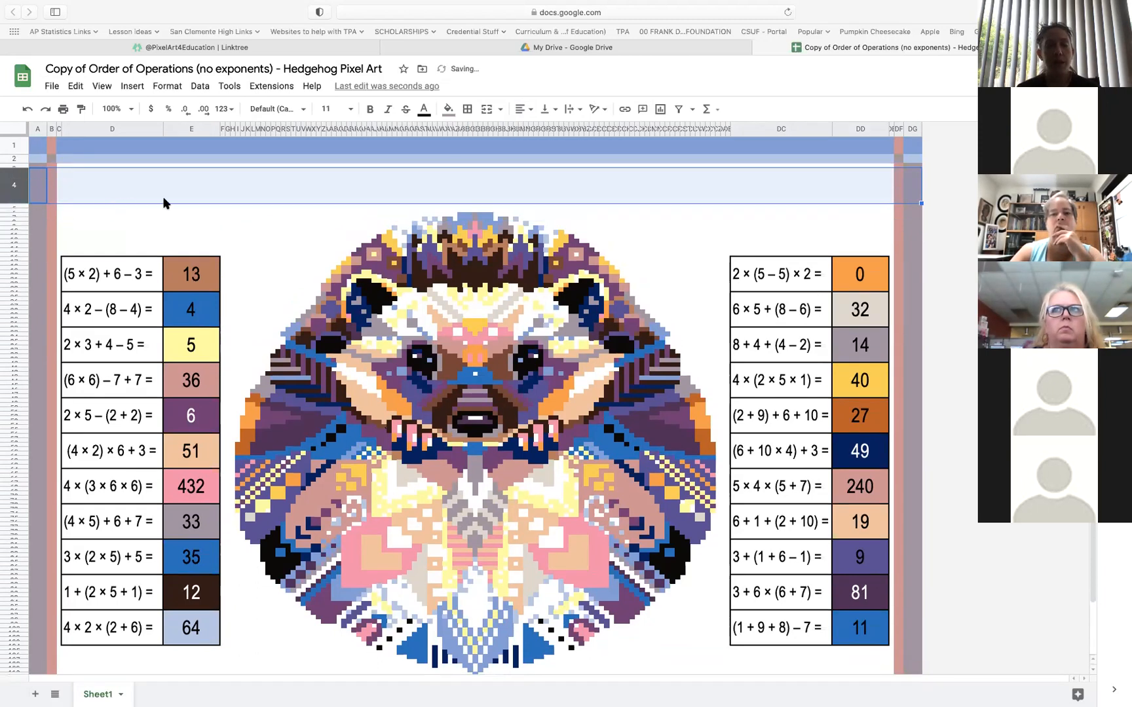
# Merge the row 4 cells from column C across the white area between the two pink side borders
pyautogui.click(117, 174)
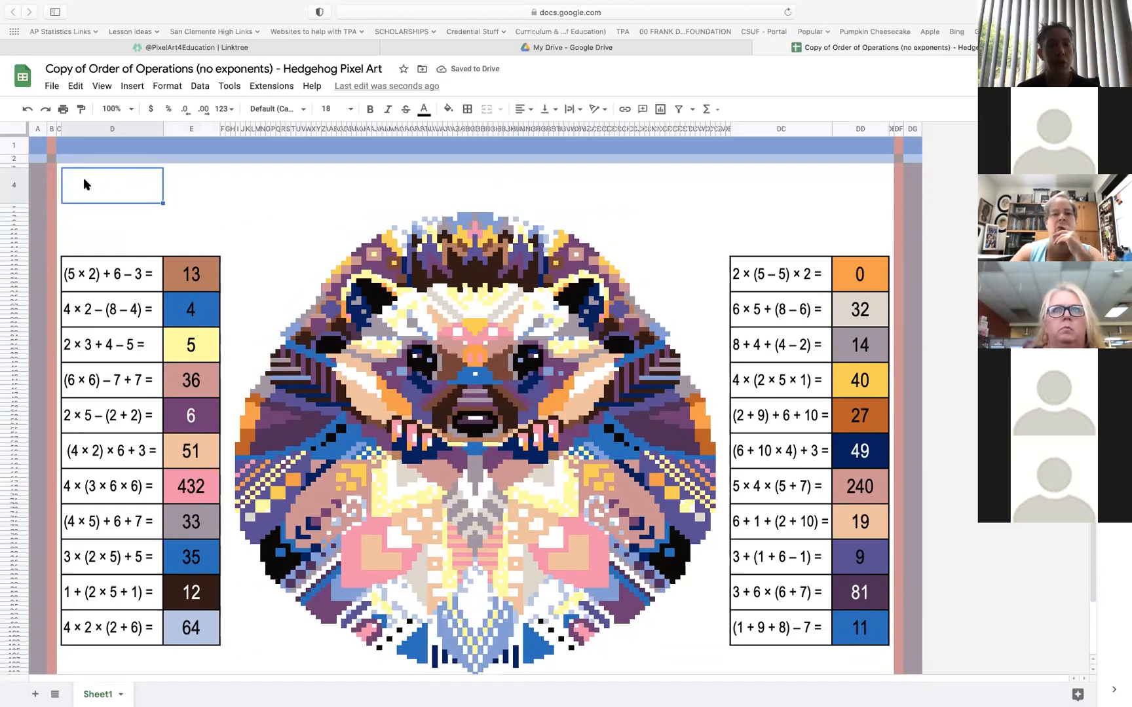
pyautogui.click(59, 185)
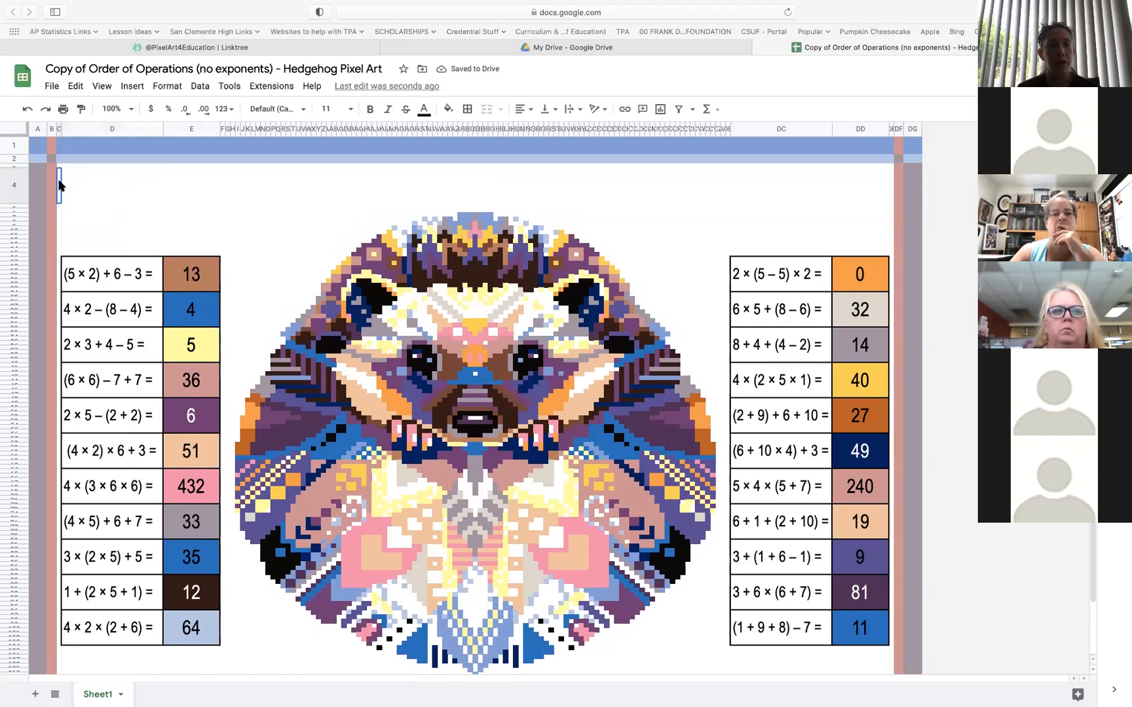
pyautogui.moveTo(59, 185); pyautogui.dragTo(893, 189)
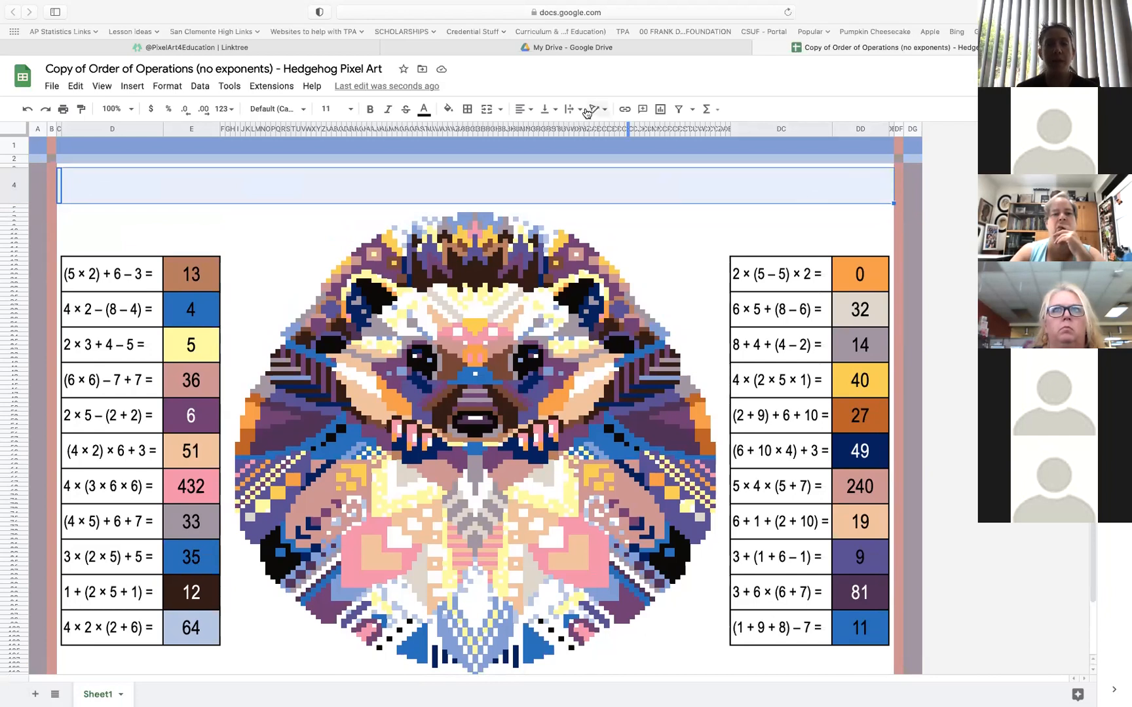
pyautogui.click(487, 111)
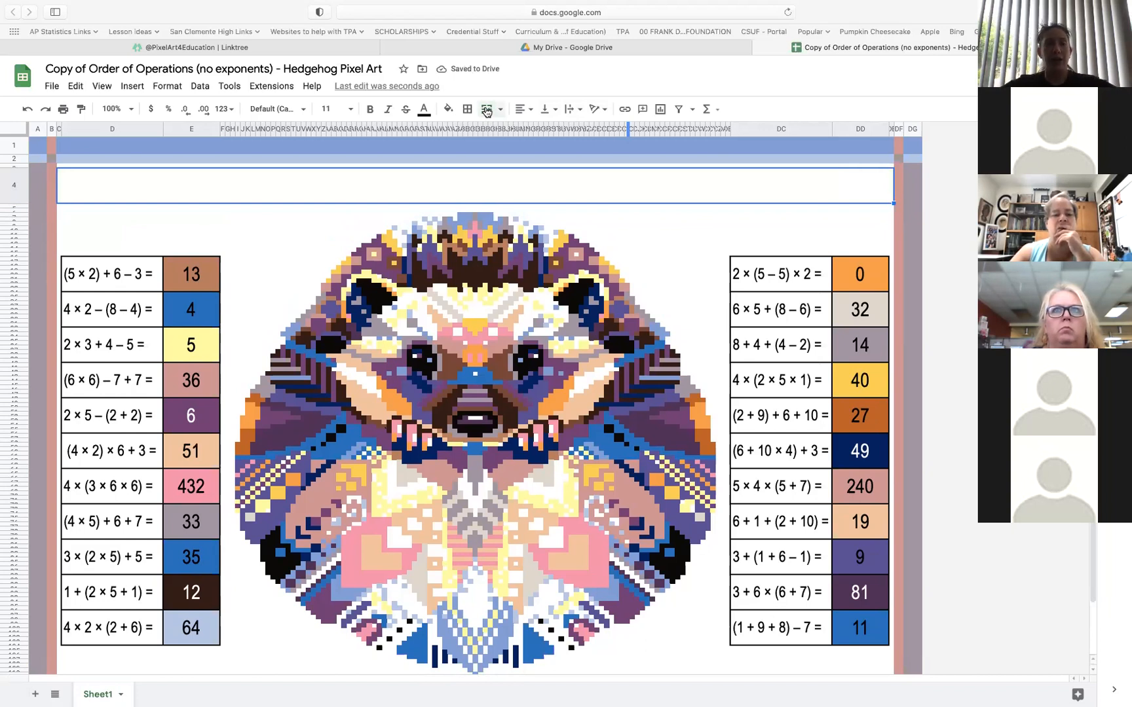
# Enter "Directions: Solve each linear inequality ...." in the merged cell of row 4
pyautogui.doubleClick(240, 185)
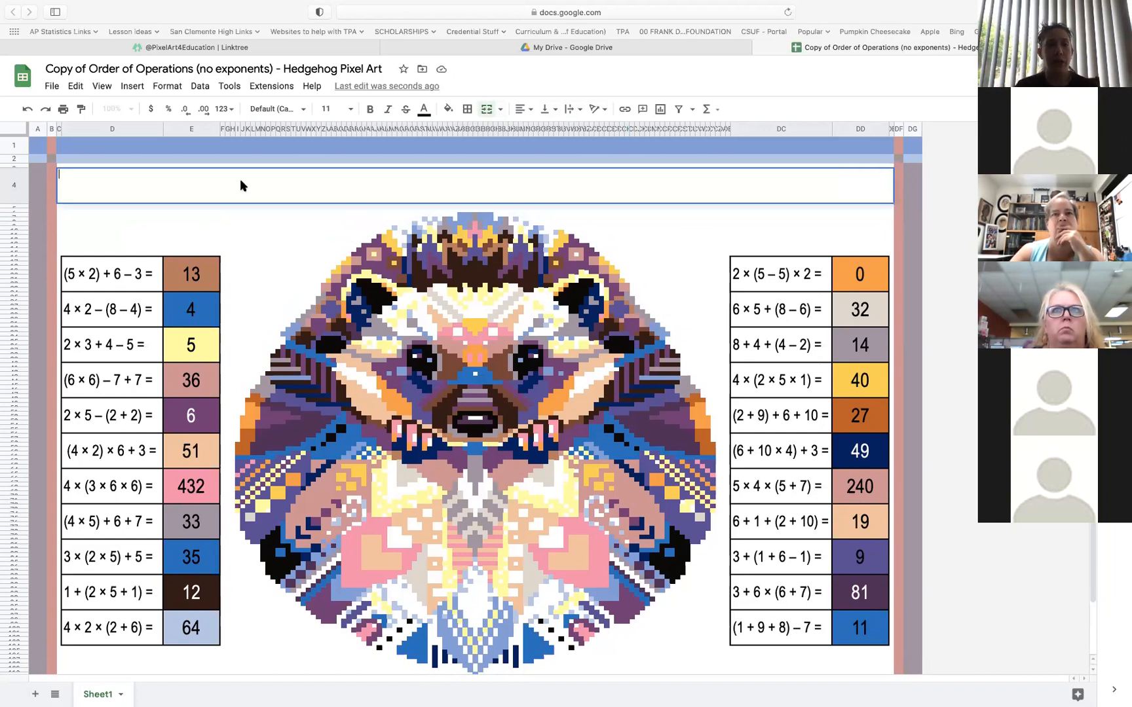
pyautogui.write('Directions')
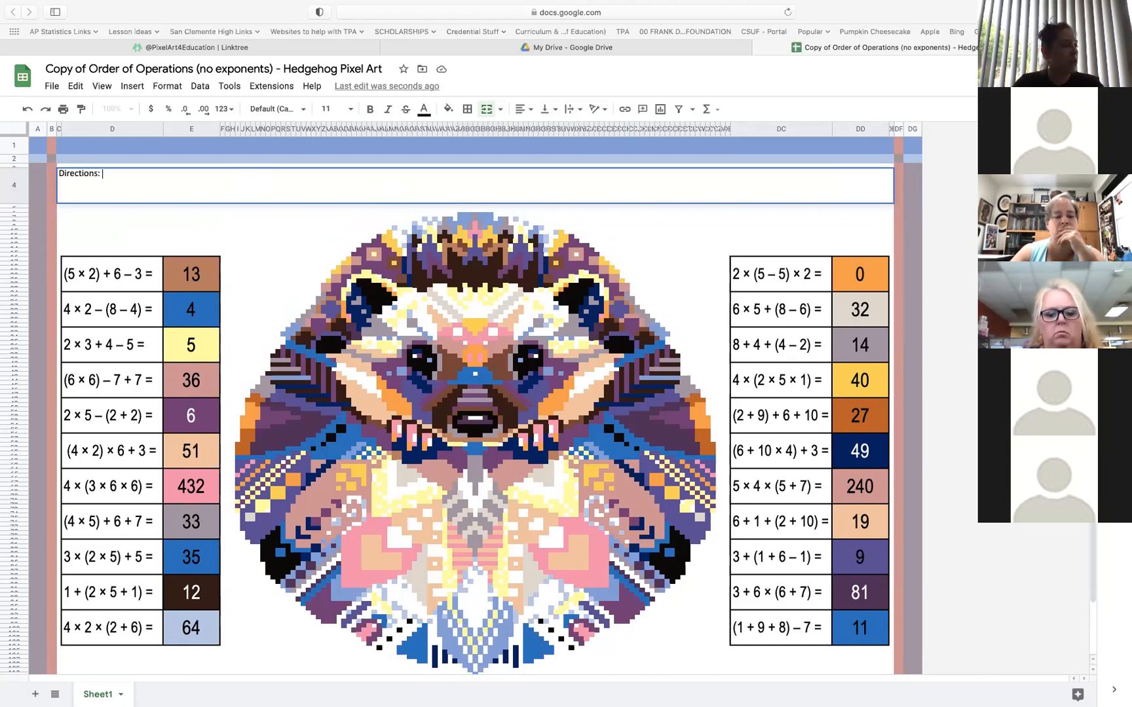
pyautogui.write(': Solve ')
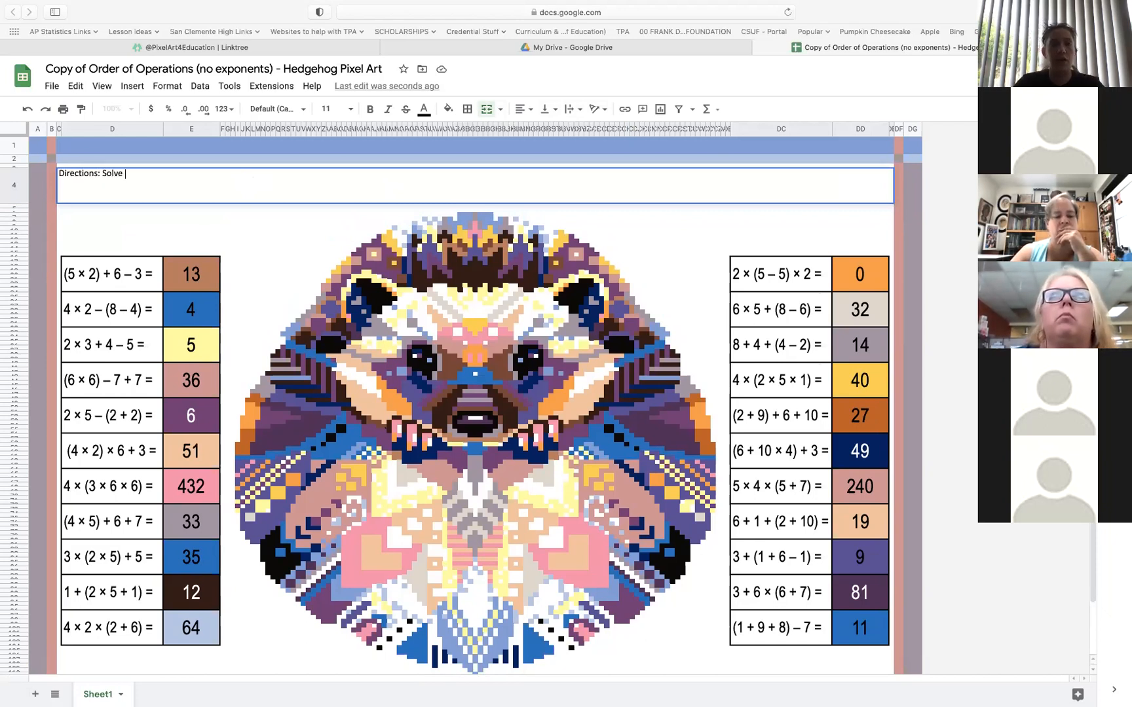
pyautogui.write('each linear e')
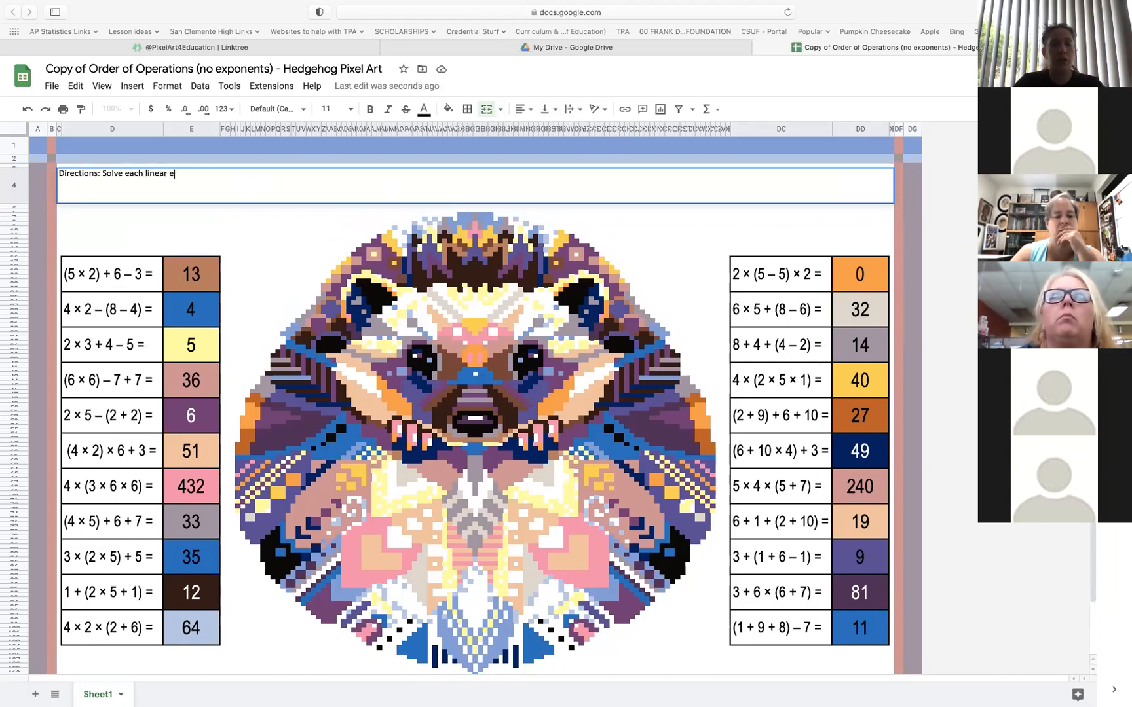
pyautogui.press('BackSpace')
pyautogui.write('inequali')
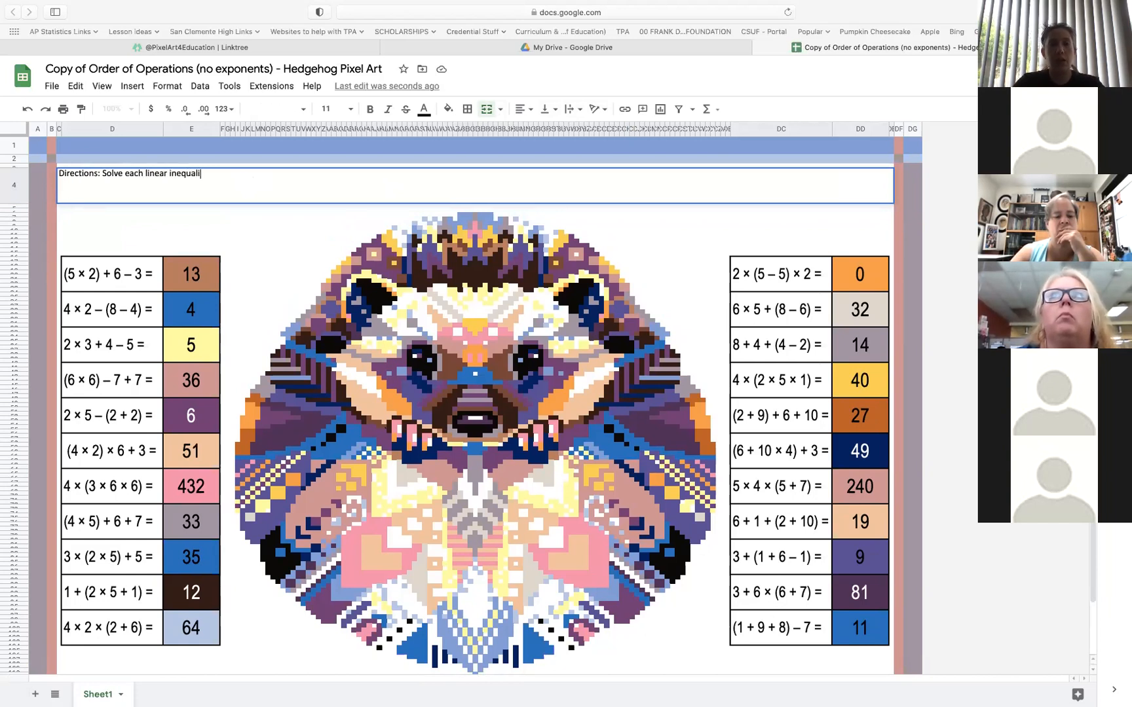
pyautogui.write('ty ....')
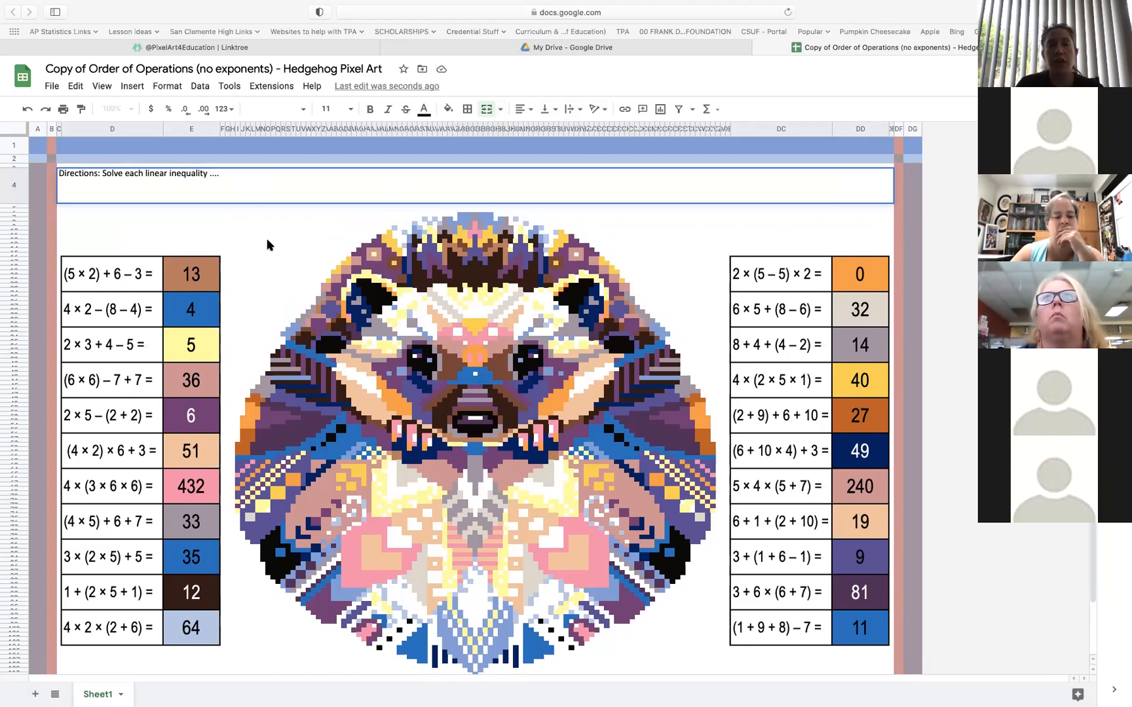
pyautogui.press('Return')
# Align the directions text to the top of its cell and set its text wrapping to Wrap
pyautogui.click(200, 198)
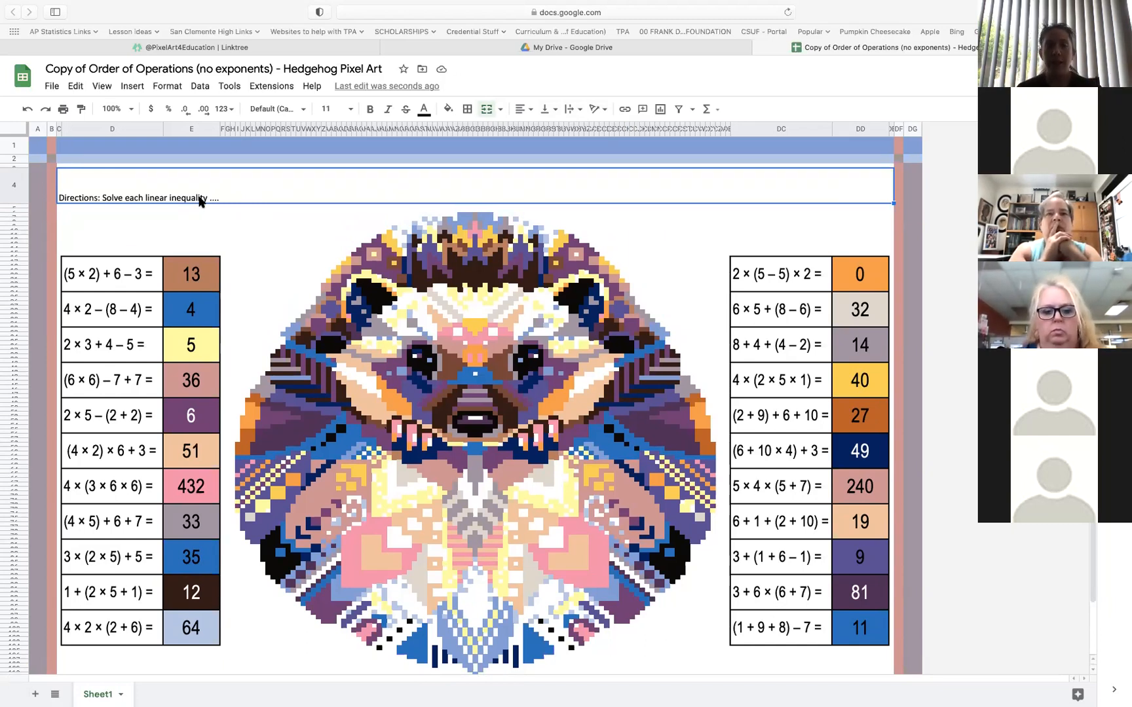
pyautogui.click(548, 115)
pyautogui.click(550, 130)
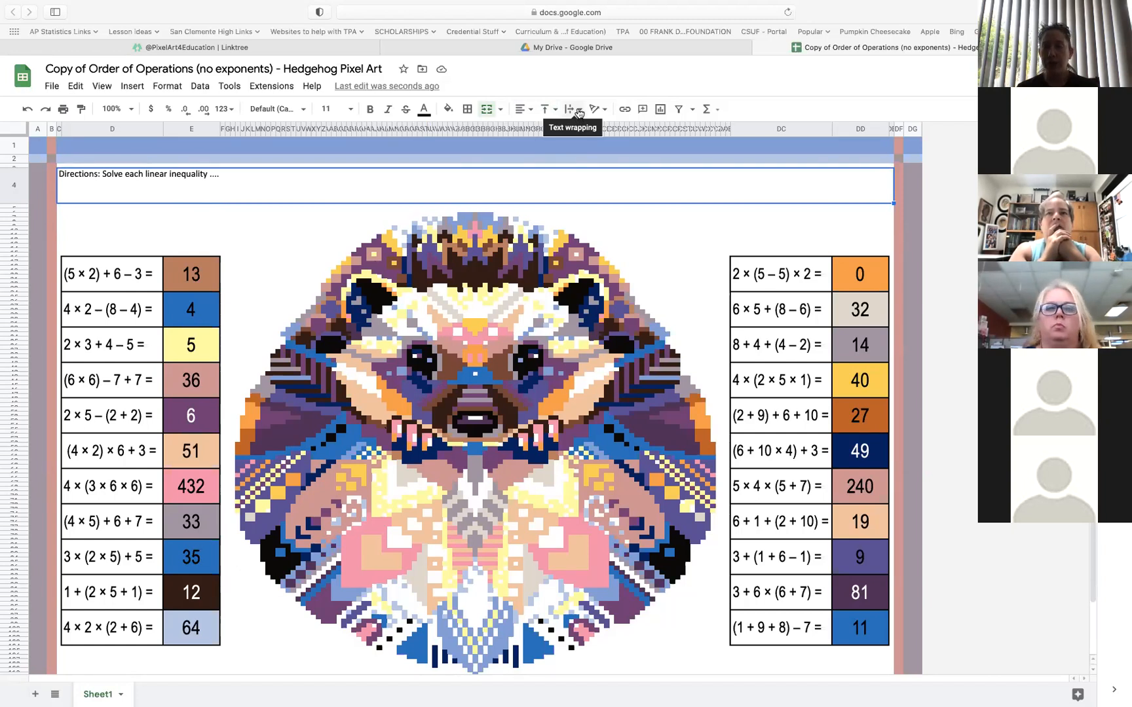
pyautogui.click(580, 110)
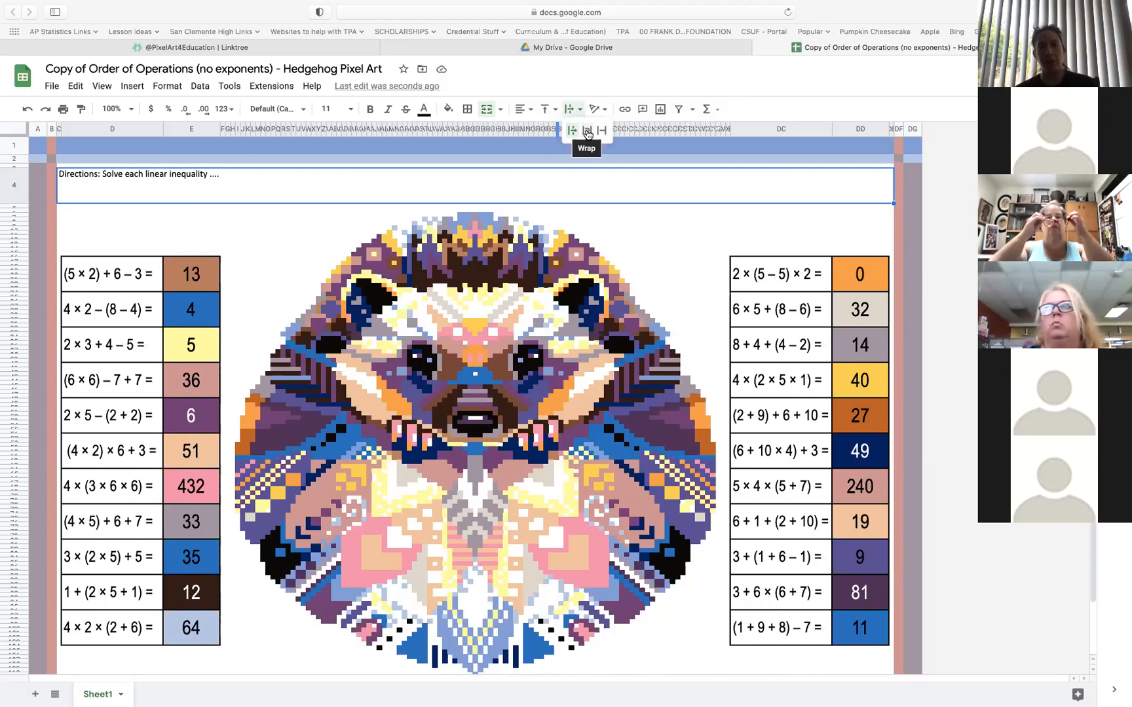
pyautogui.click(587, 134)
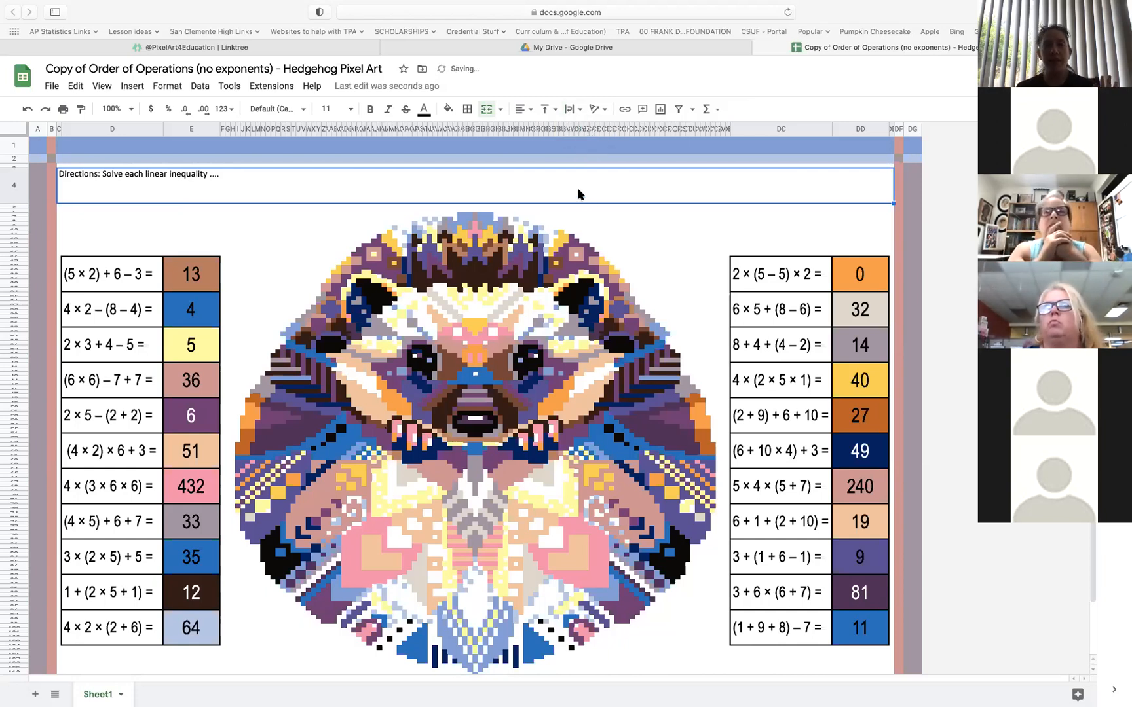
pyautogui.doubleClick(578, 188)
pyautogui.write('djgalsjdflaskdjfladjfgl;dskjfg;ldsjfg;ldsjfg')
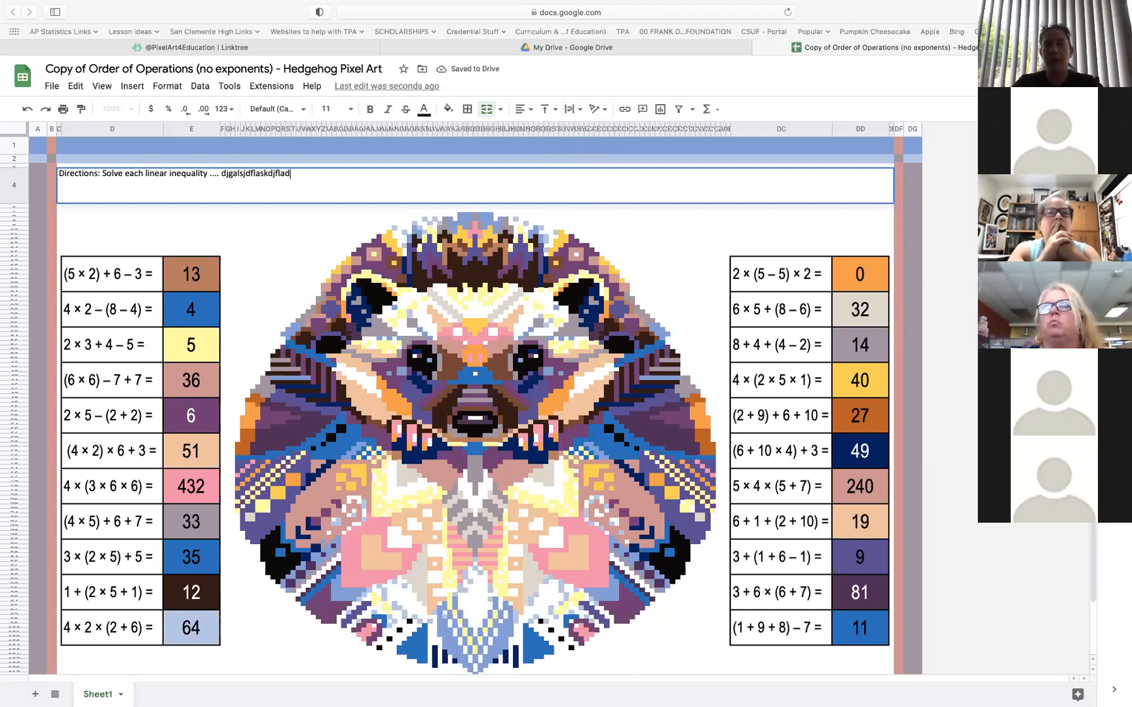
pyautogui.press('BackSpace')
pyautogui.press('BackSpace')
pyautogui.press('BackSpace')
pyautogui.press('BackSpace')
pyautogui.press('BackSpace')
pyautogui.press('BackSpace')
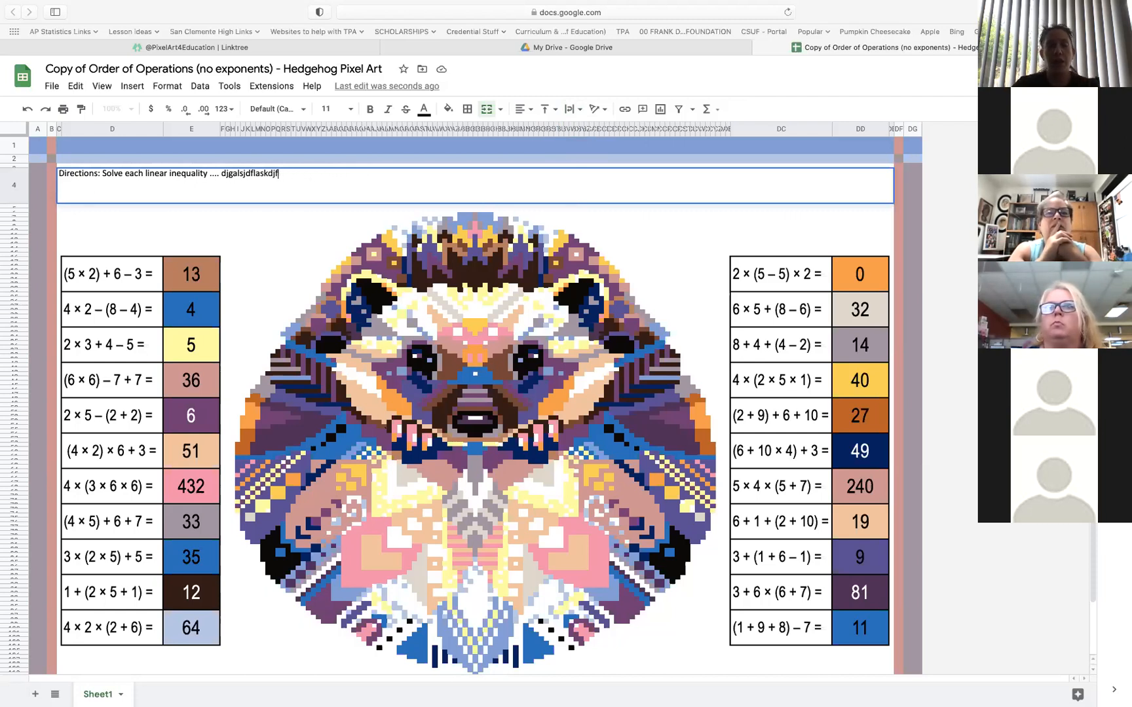
pyautogui.press('BackSpace')
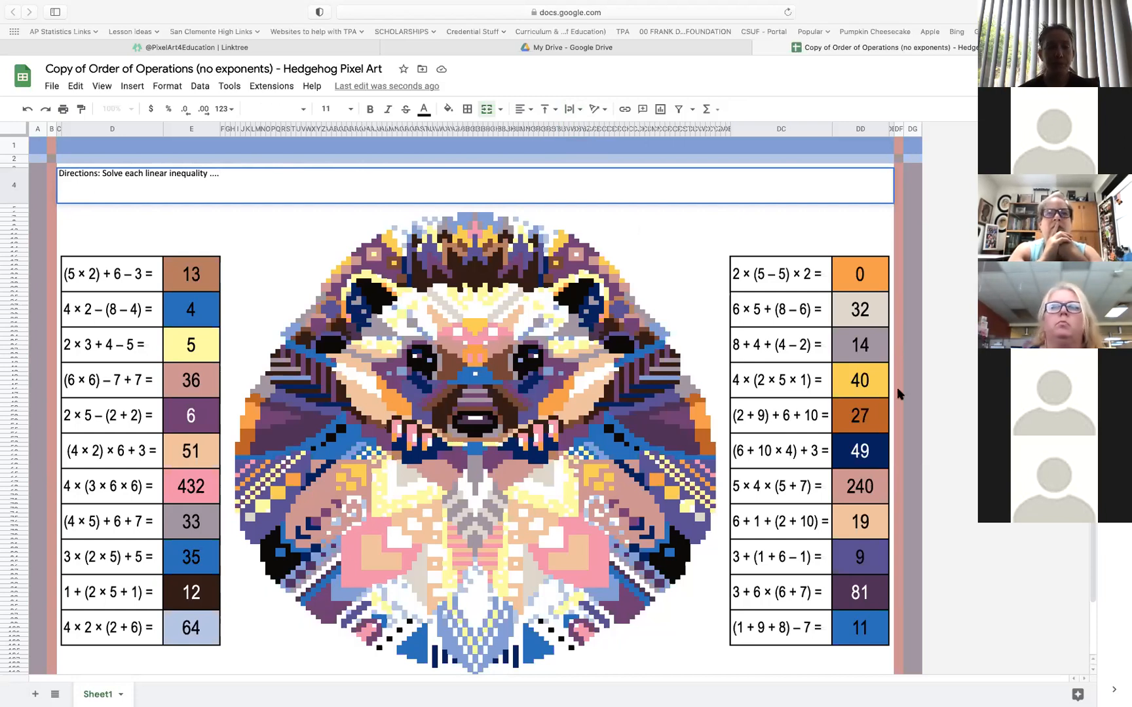
pyautogui.click(798, 414)
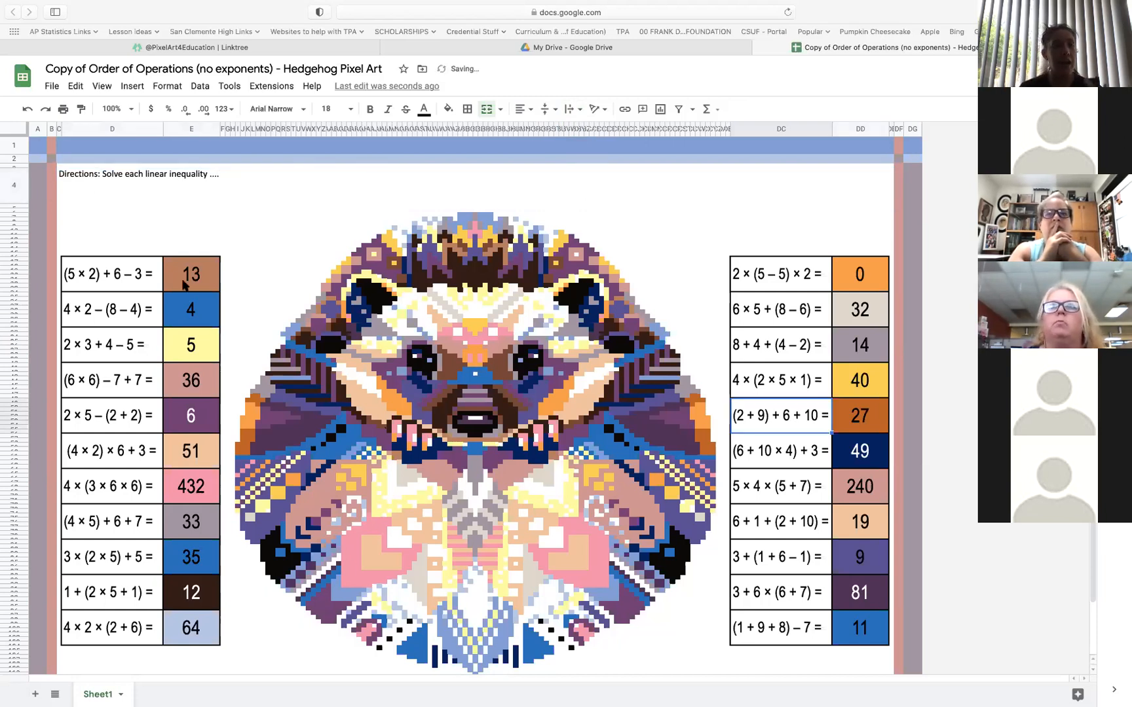
# Delete all the order-of-operations problems in columns D and DC, keeping the colored answer cells
pyautogui.click(133, 273)
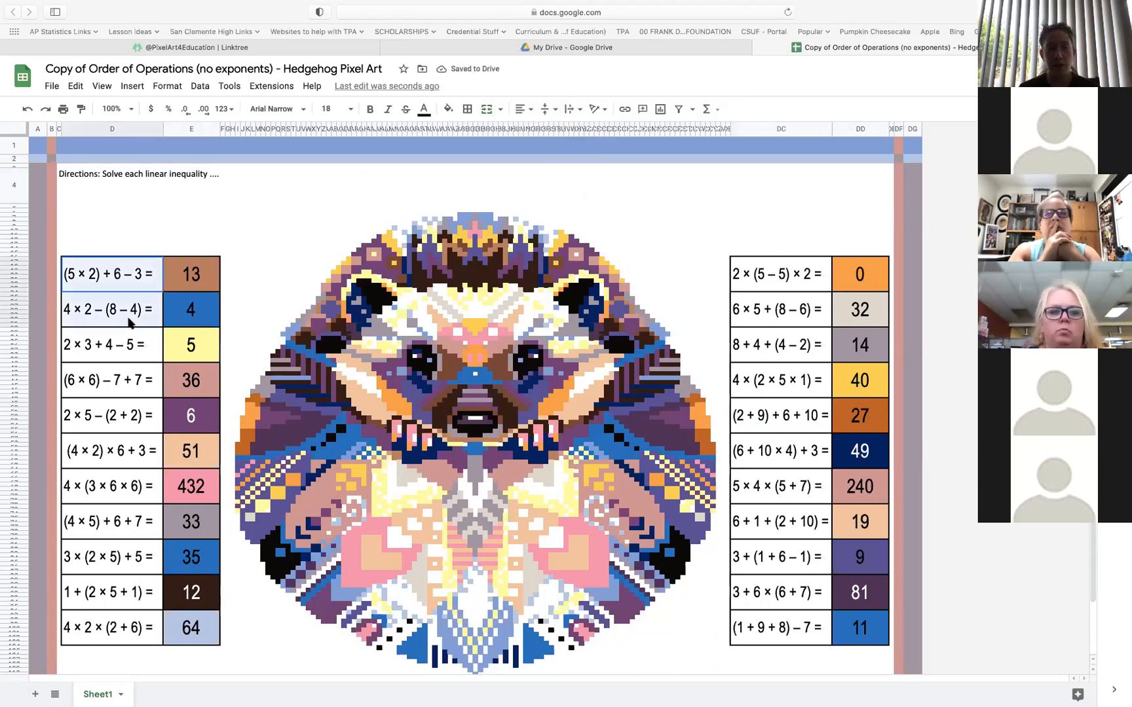
pyautogui.moveTo(133, 273); pyautogui.dragTo(122, 631)
pyautogui.press('Delete')
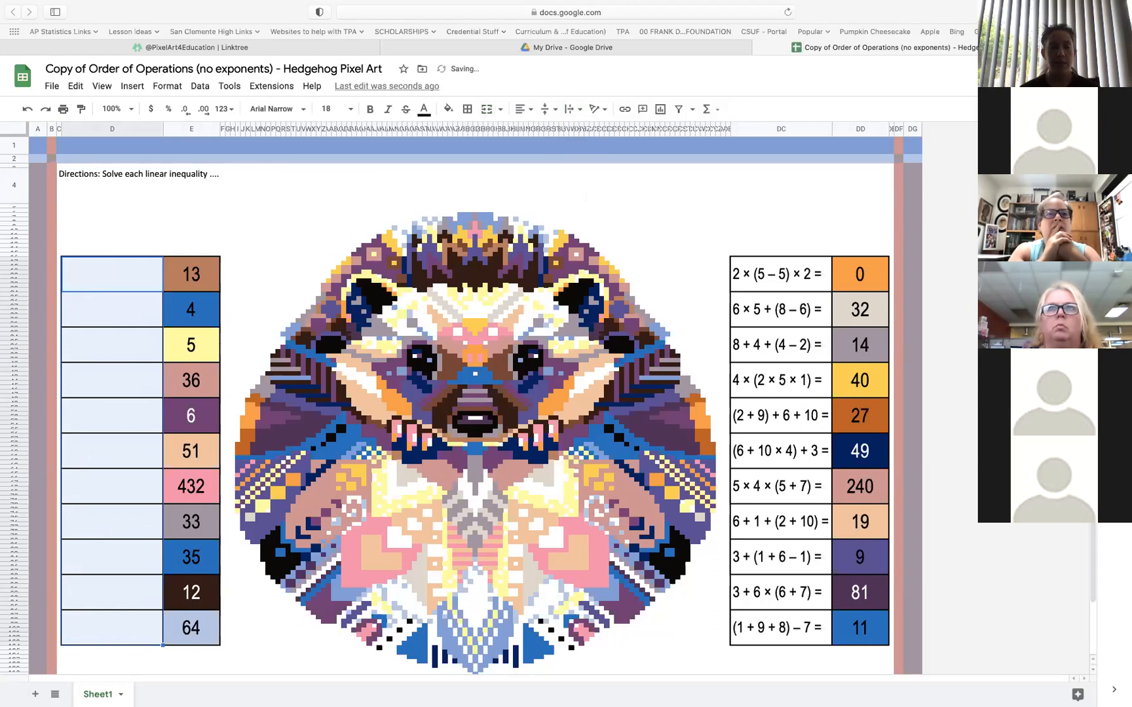
pyautogui.moveTo(777, 273); pyautogui.dragTo(747, 634)
pyautogui.press('Delete')
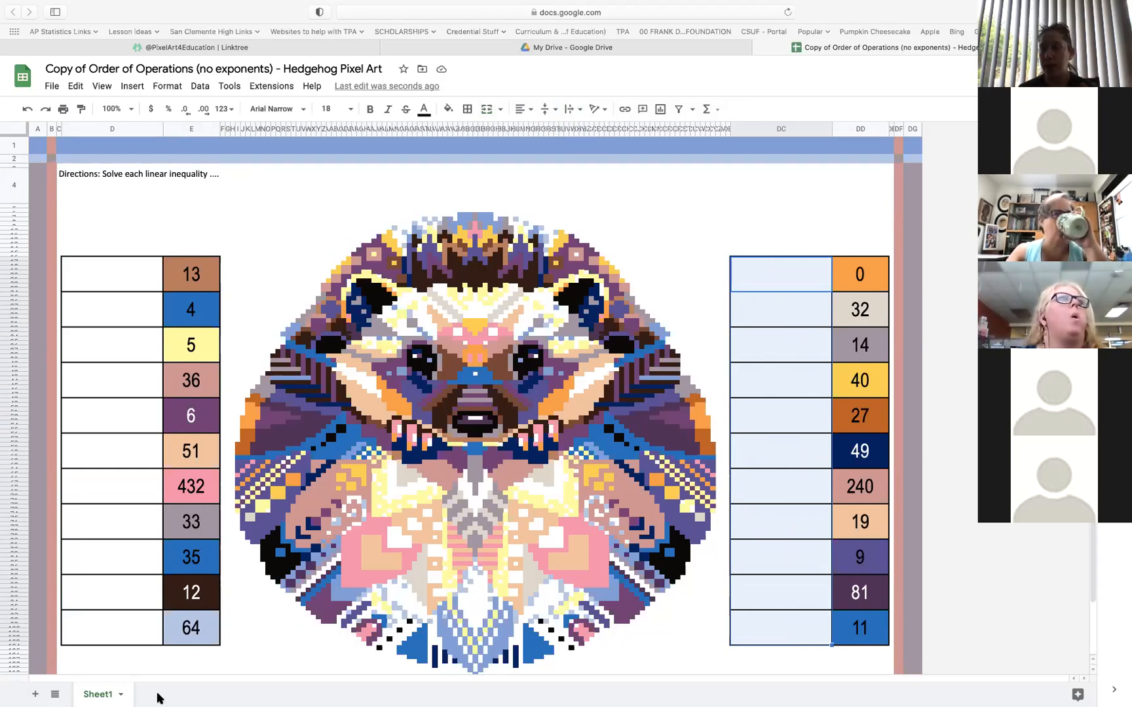
pyautogui.click(131, 285)
pyautogui.click(126, 322)
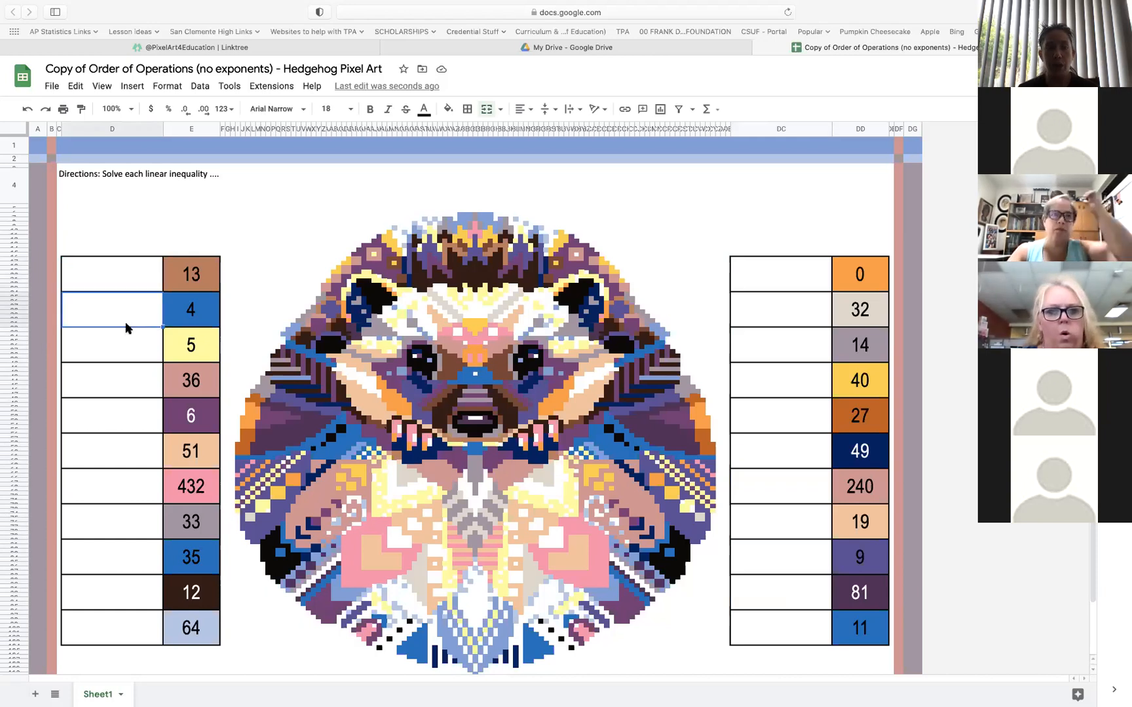
pyautogui.click(122, 382)
pyautogui.click(132, 473)
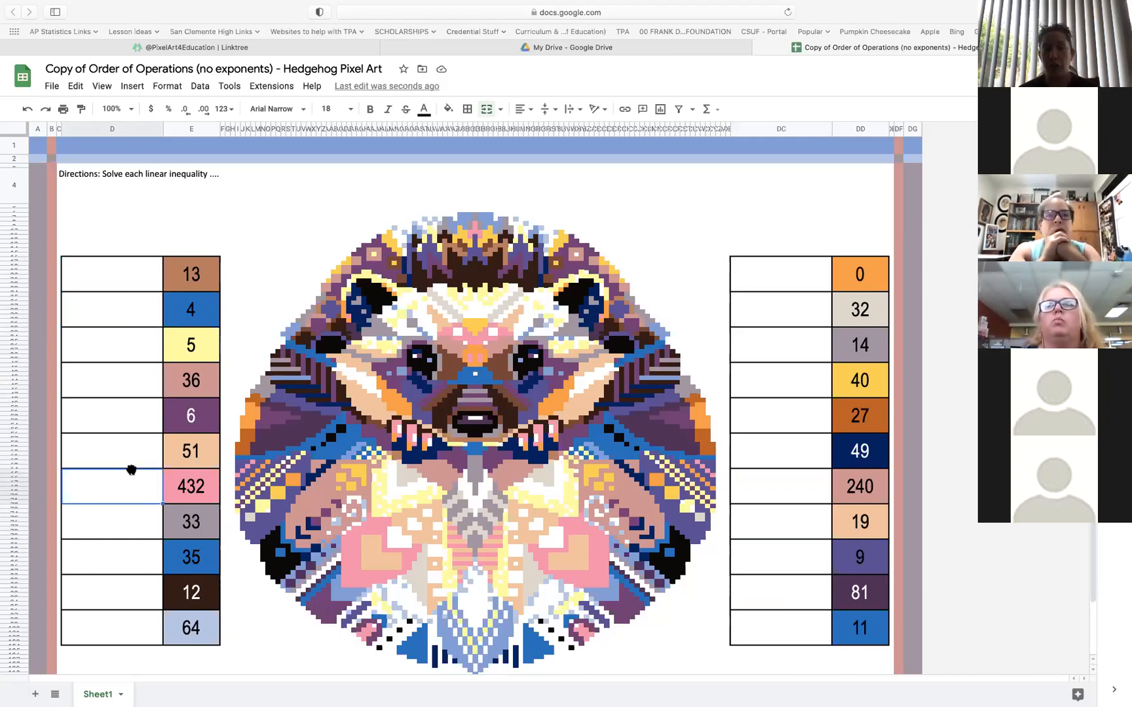
pyautogui.moveTo(138, 285); pyautogui.dragTo(136, 306)
pyautogui.click(138, 272)
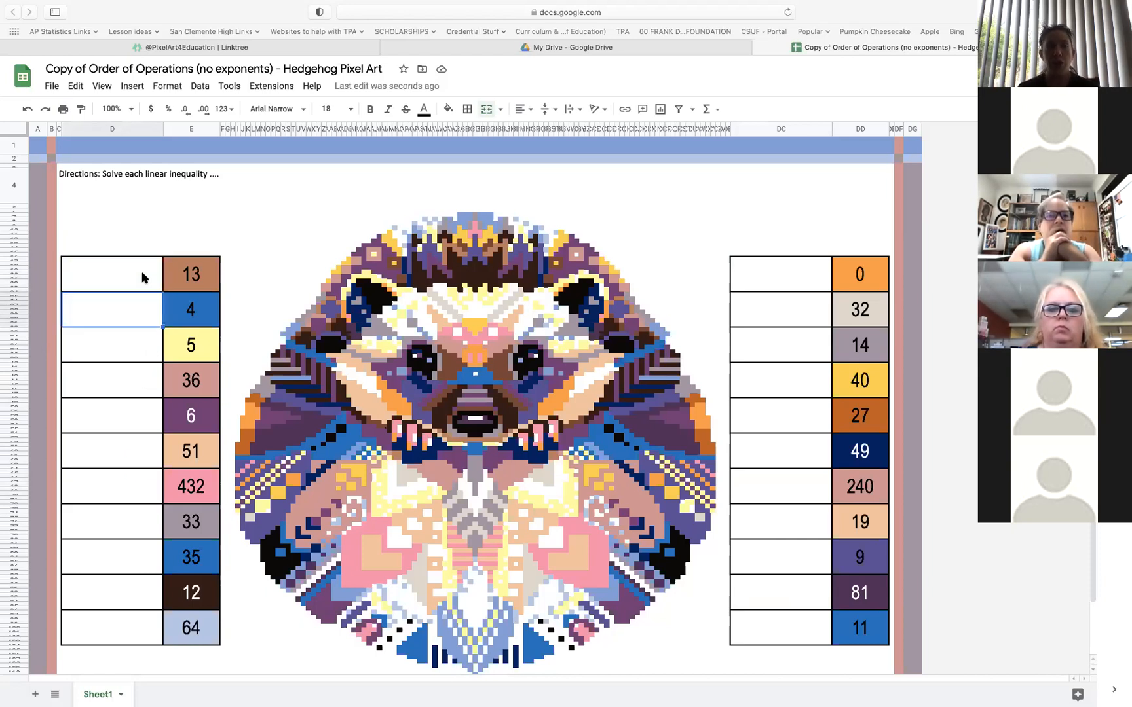
pyautogui.moveTo(139, 302); pyautogui.dragTo(139, 301)
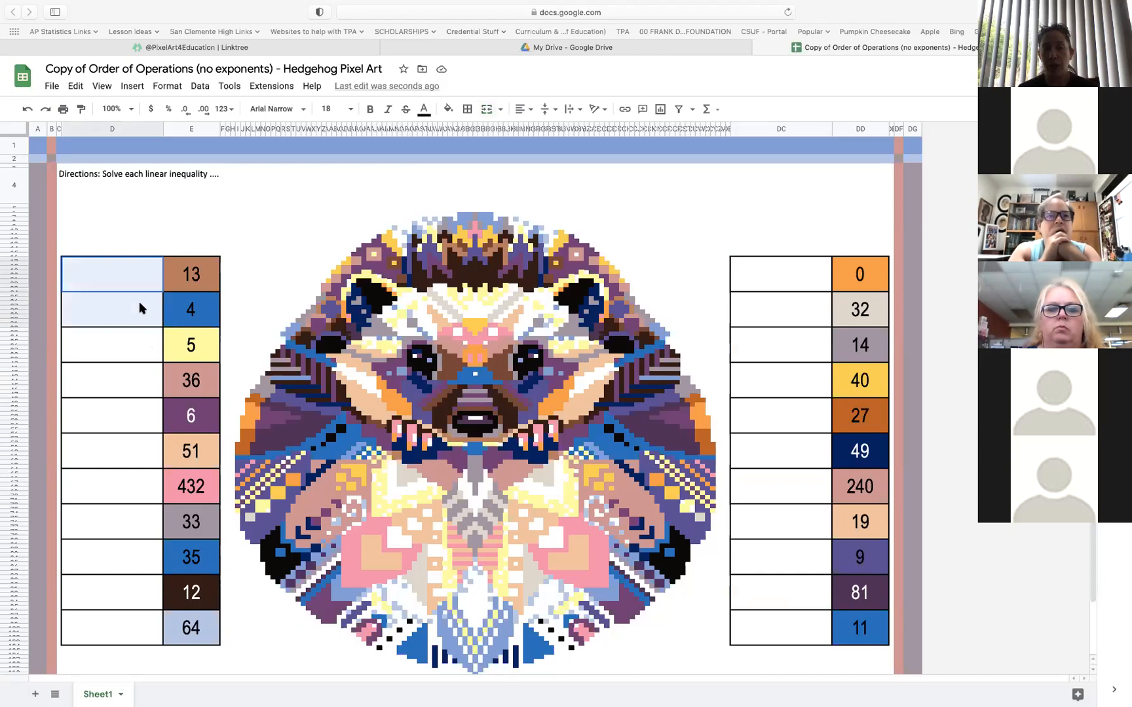
# Merge the blank column D cells in pairs beside answers 13 and 4 and beside answers 5 and 36
pyautogui.click(125, 365)
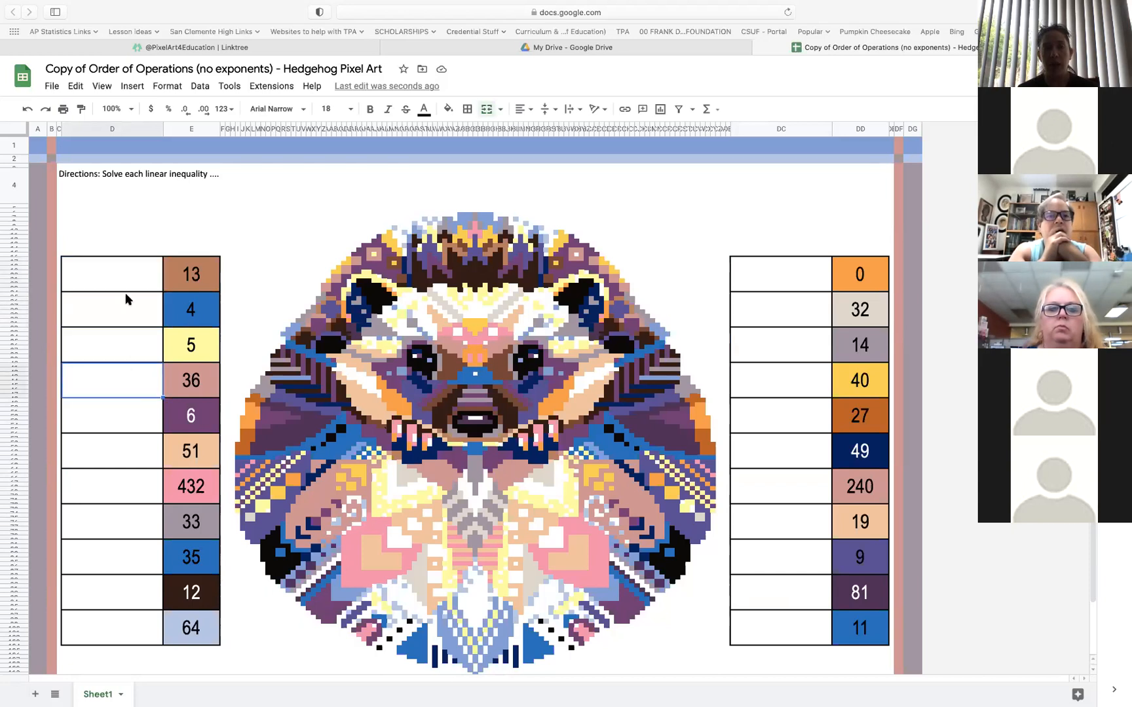
pyautogui.moveTo(121, 274); pyautogui.dragTo(119, 324)
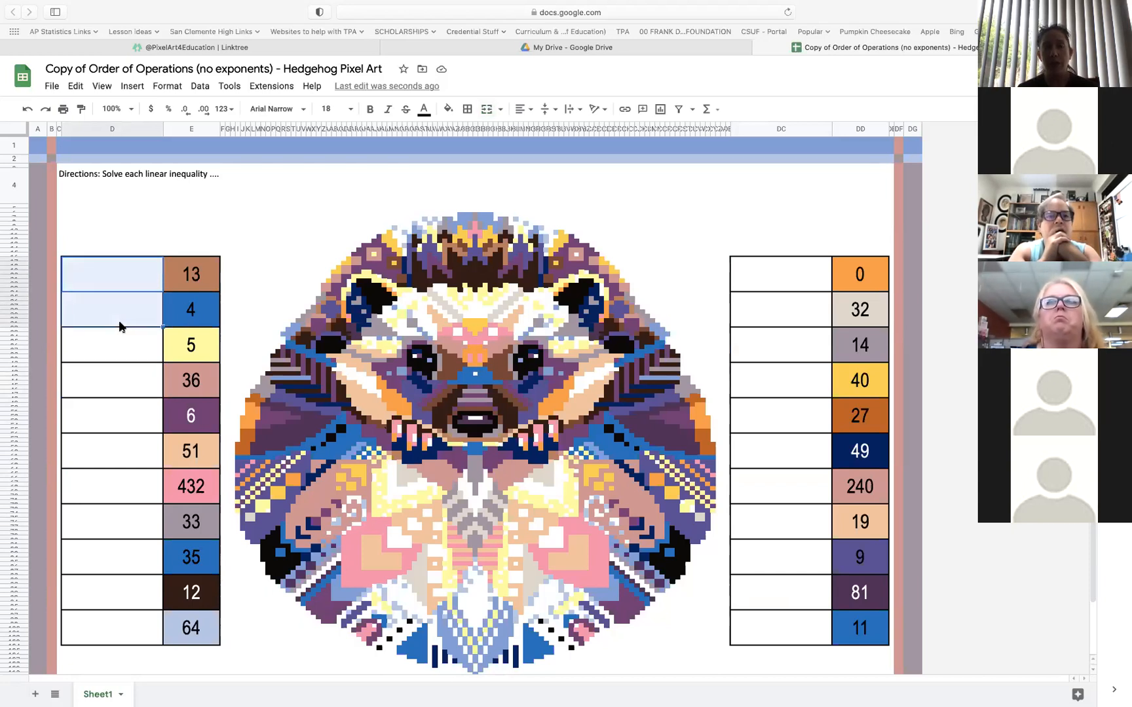
pyautogui.click(487, 114)
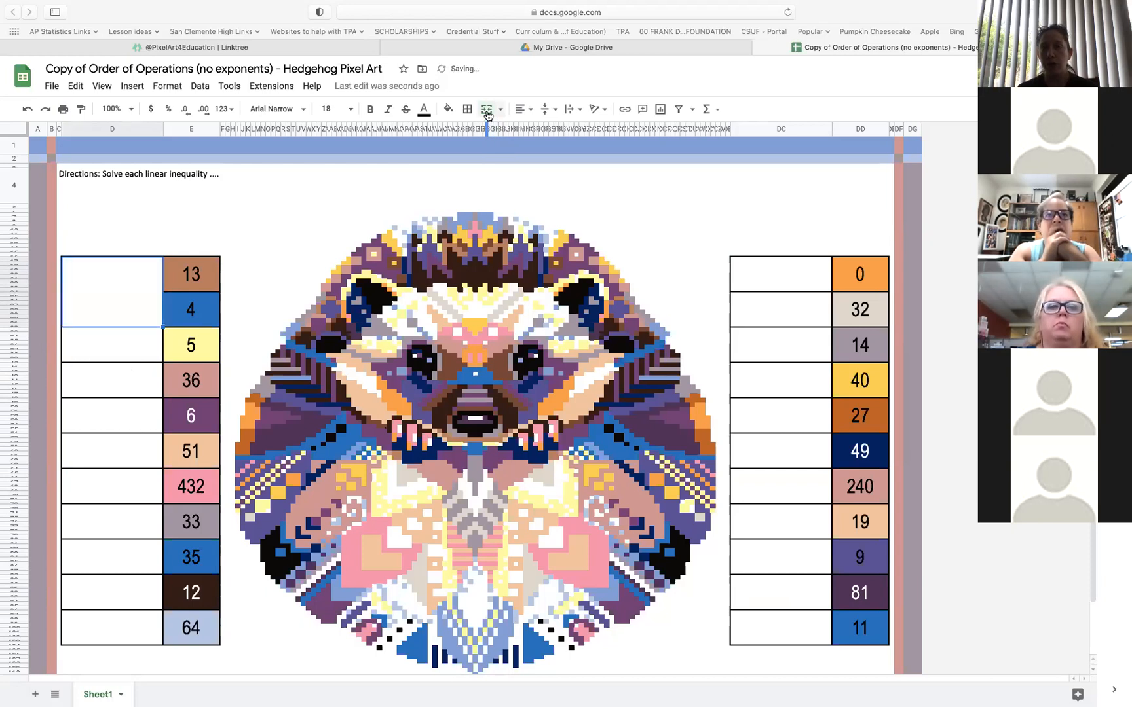
pyautogui.click(146, 351)
pyautogui.moveTo(145, 350); pyautogui.dragTo(145, 379)
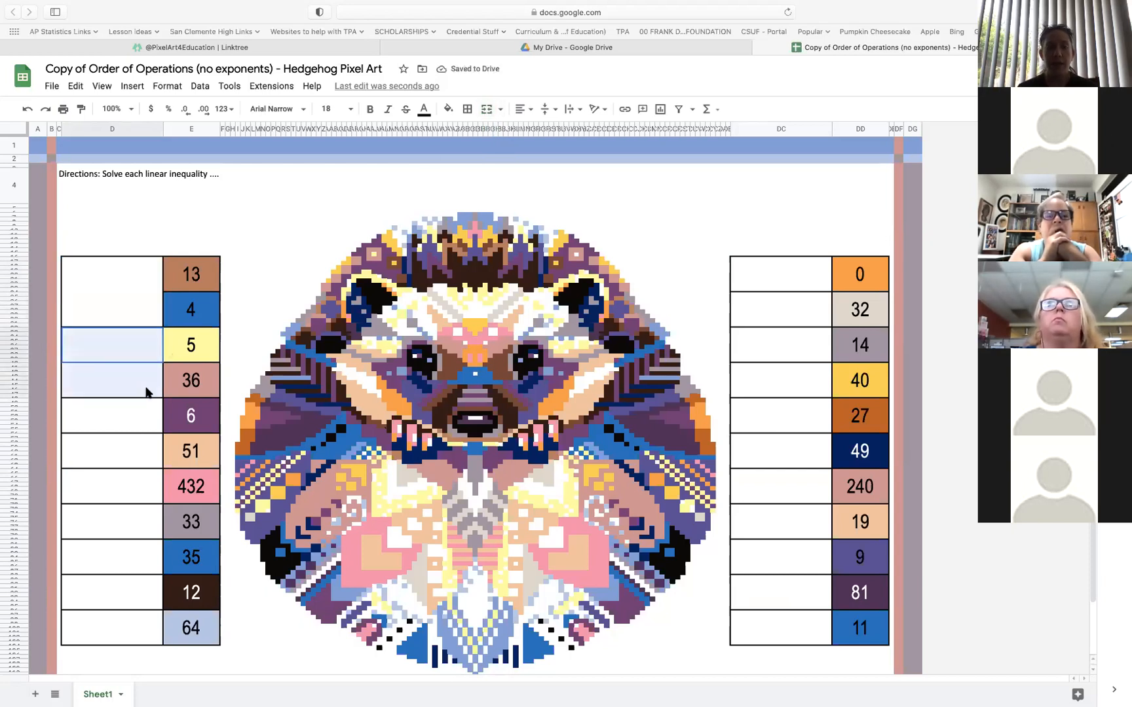
pyautogui.click(487, 110)
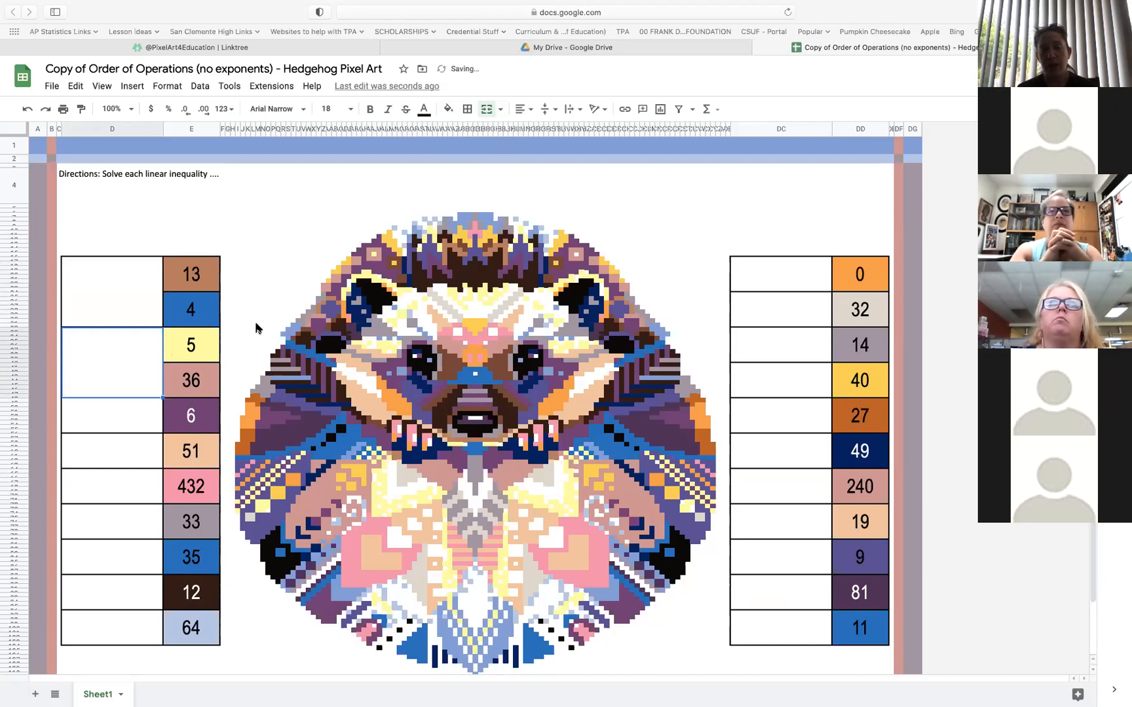
# Copy the two merged column D cells onto the blank problem cells beside answers 6 through 33
pyautogui.click(123, 302)
pyautogui.click(123, 359)
pyautogui.click(123, 299)
pyautogui.click(122, 345)
pyautogui.click(134, 287)
pyautogui.keyDown('shift'); pyautogui.click(135, 372); pyautogui.keyUp('shift')
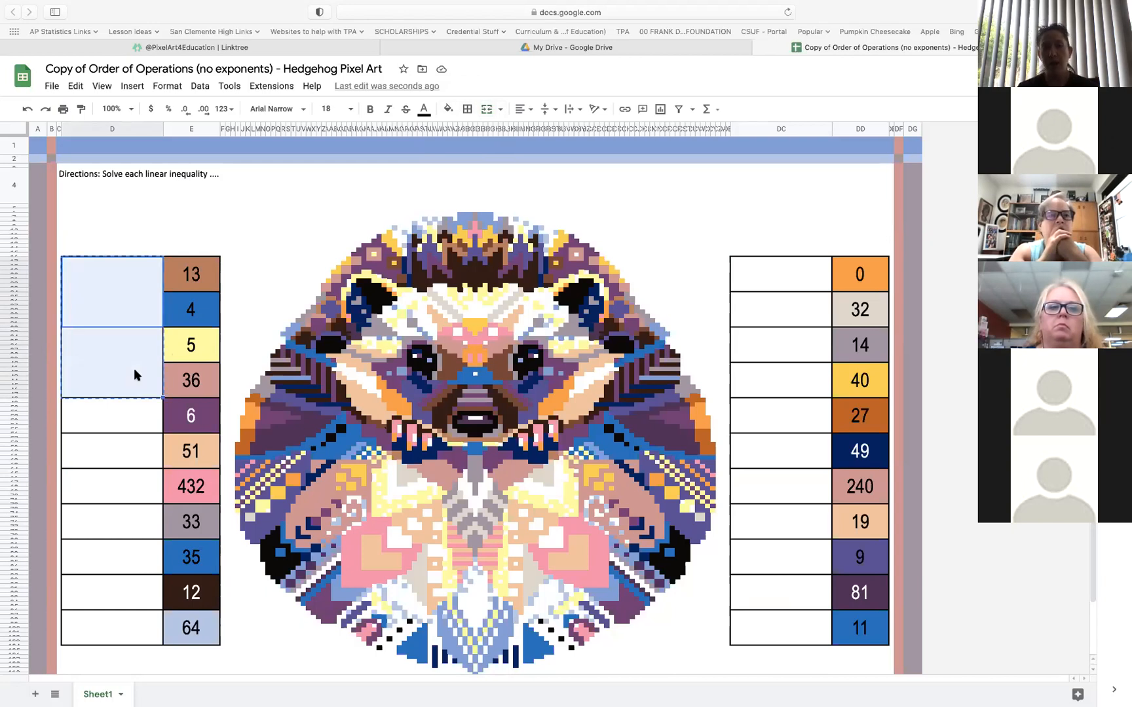
pyautogui.click(121, 422)
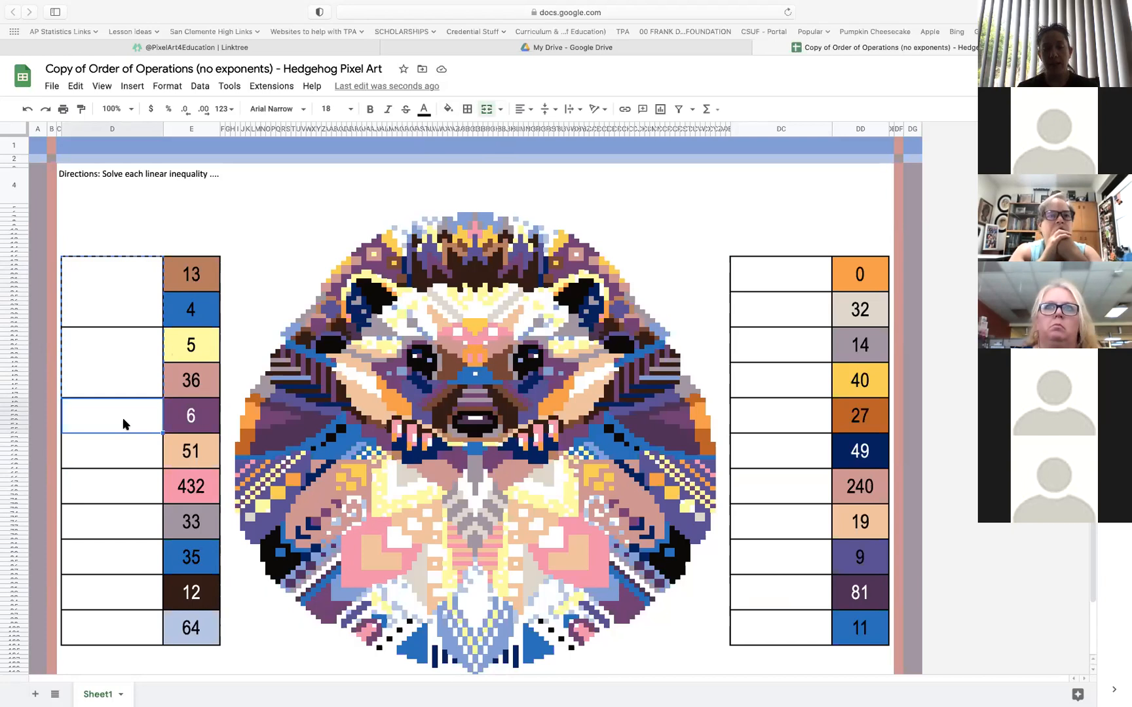
pyautogui.hotkey('ctrl', 'v')
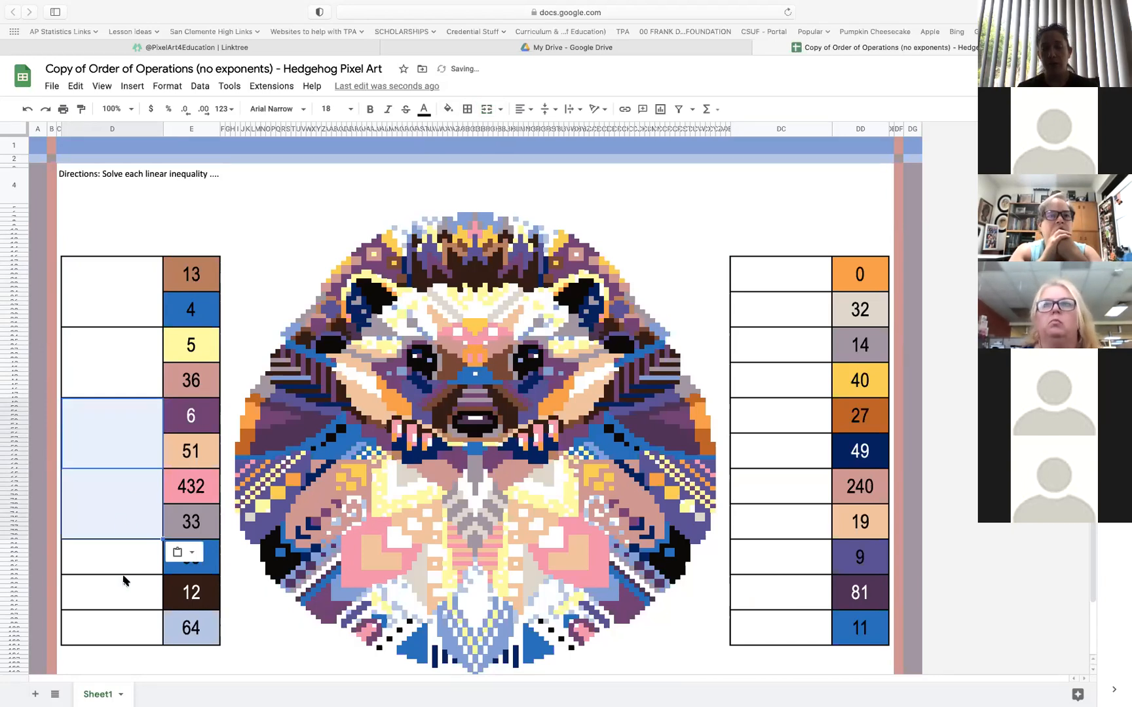
# Merge the two blank column D cells beside answers 35 and 12
pyautogui.click(127, 514)
pyautogui.hotkey('ctrl', 'c')
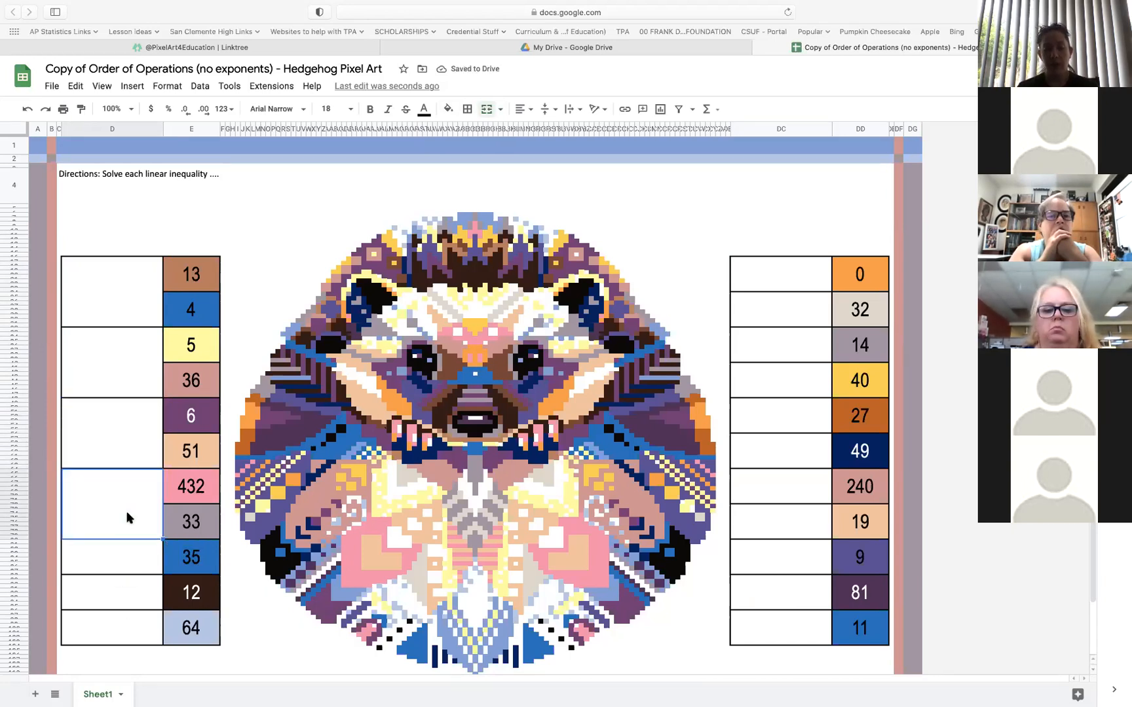
pyautogui.click(129, 558)
pyautogui.hotkey('ctrl', 'v')
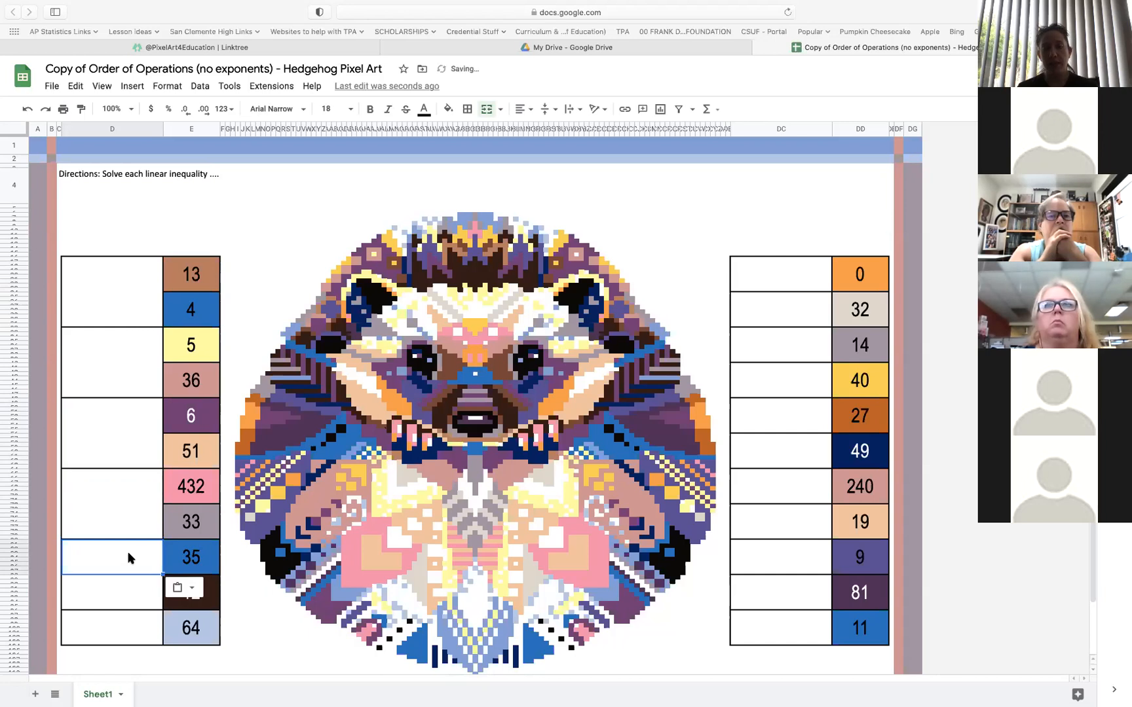
pyautogui.moveTo(121, 560); pyautogui.dragTo(121, 599)
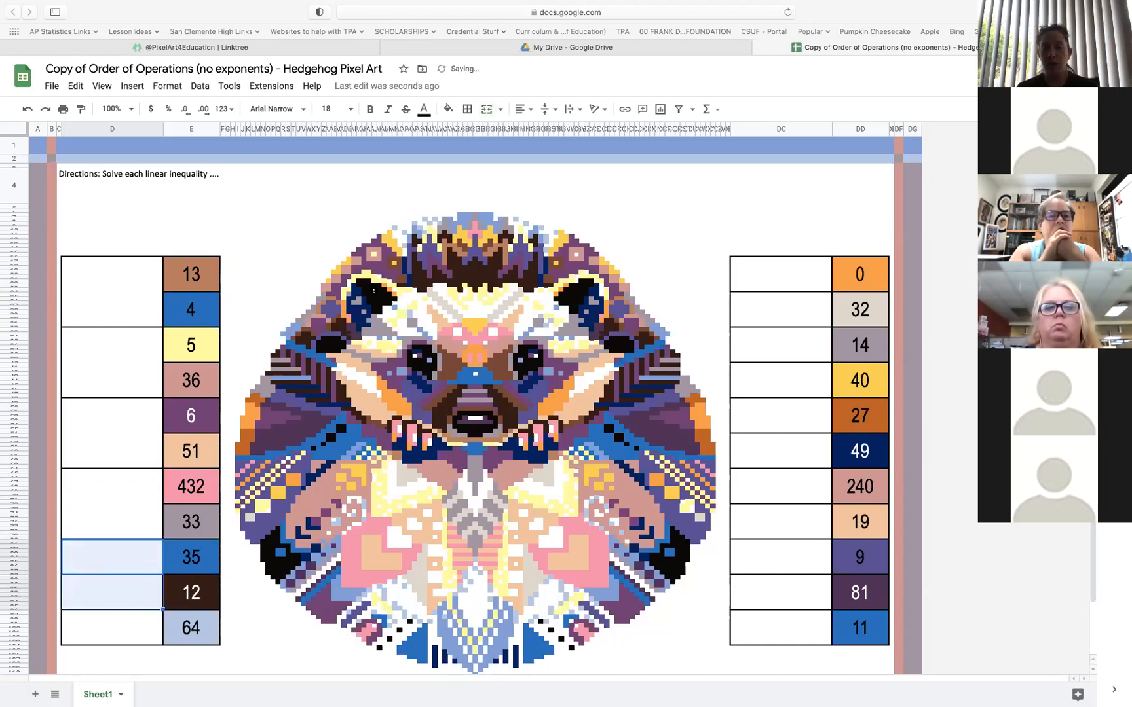
pyautogui.click(486, 110)
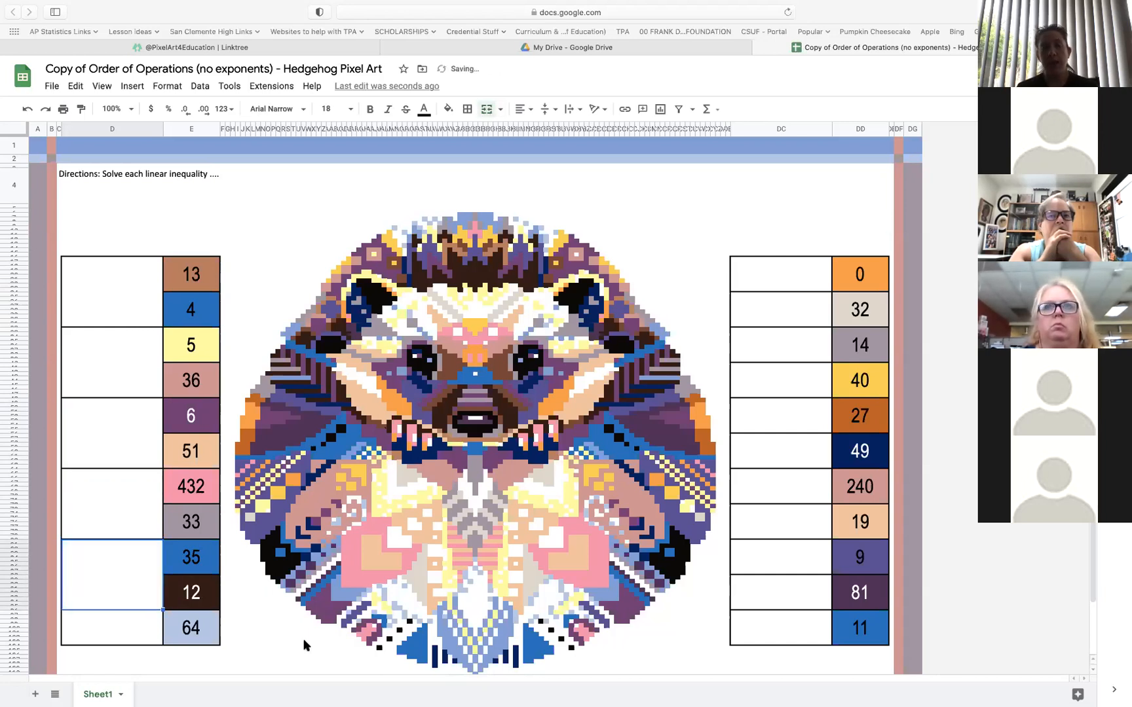
# Copy the five merged column D cells onto column DC, starting beside the answer 0
pyautogui.click(138, 627)
pyautogui.moveTo(138, 628); pyautogui.dragTo(199, 639)
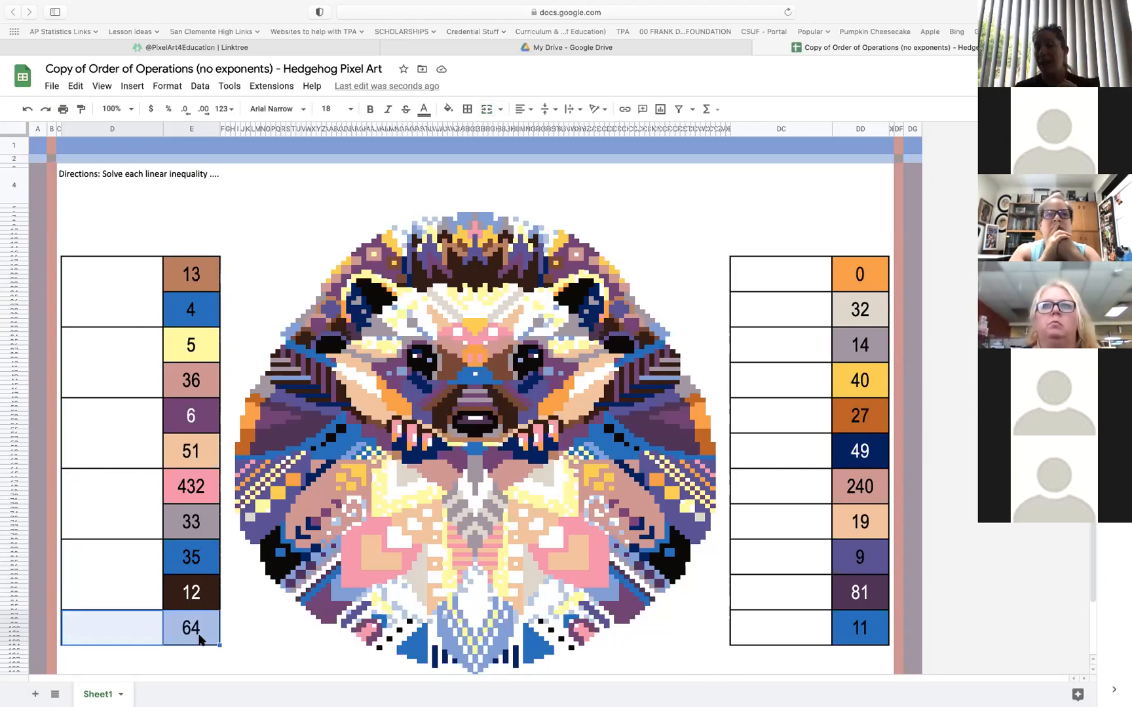
pyautogui.click(125, 302)
pyautogui.keyDown('shift'); pyautogui.click(116, 553); pyautogui.keyUp('shift')
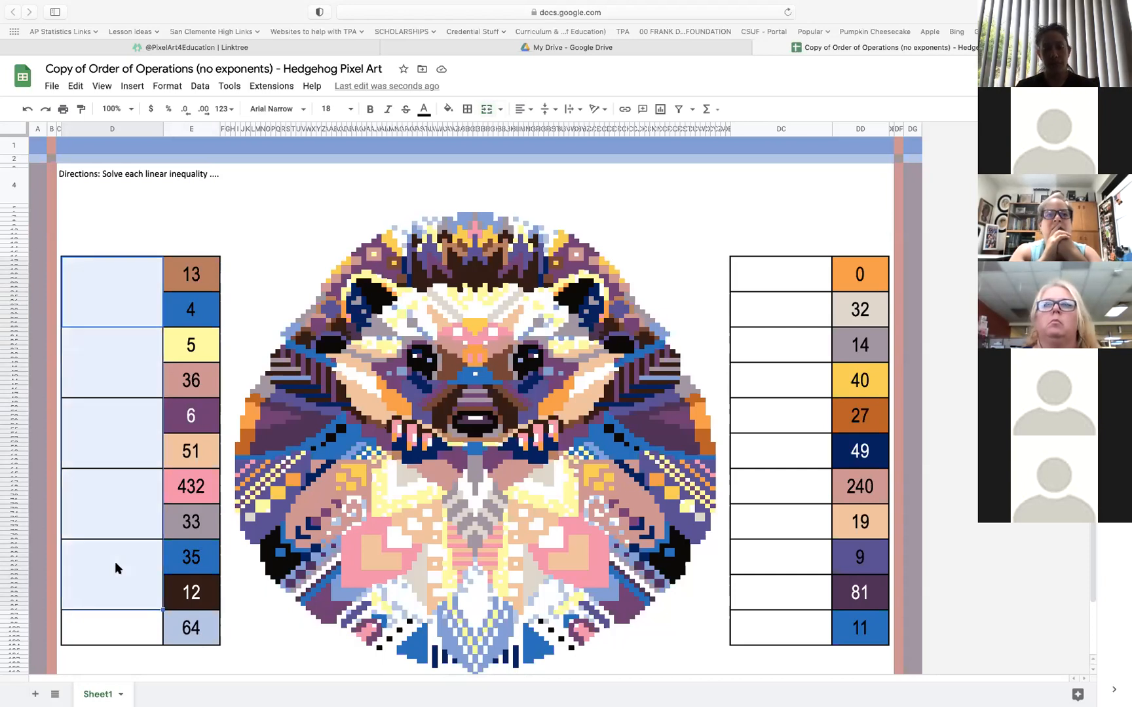
pyautogui.click(784, 271)
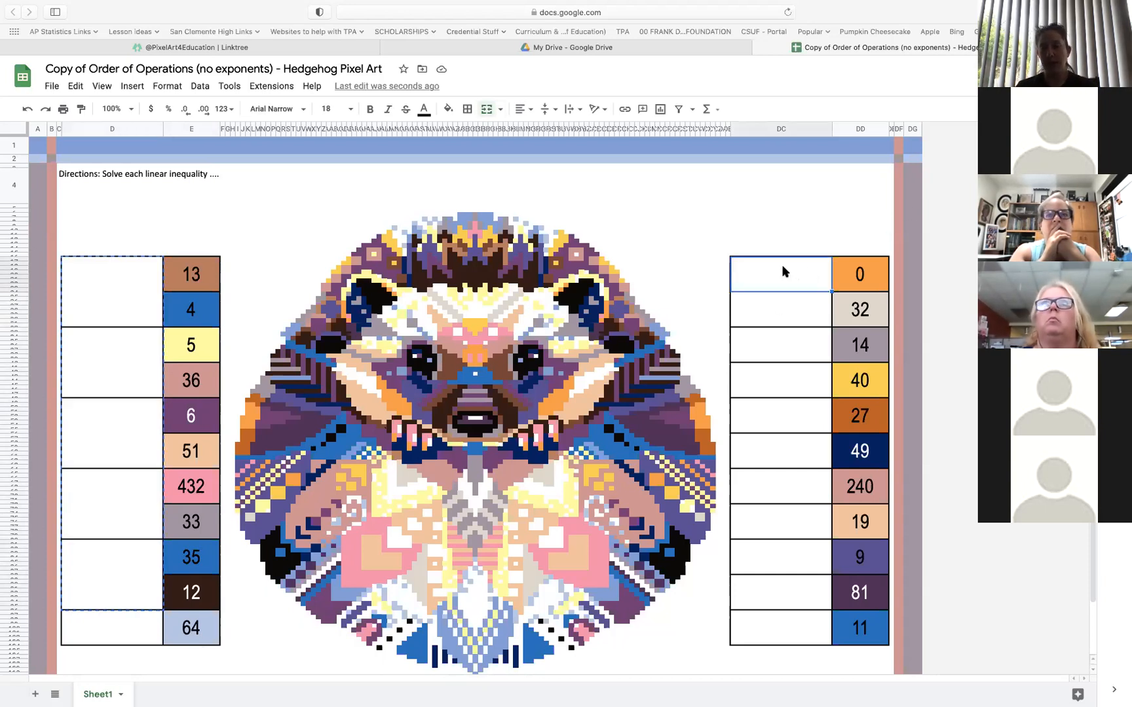
pyautogui.press('super+v')
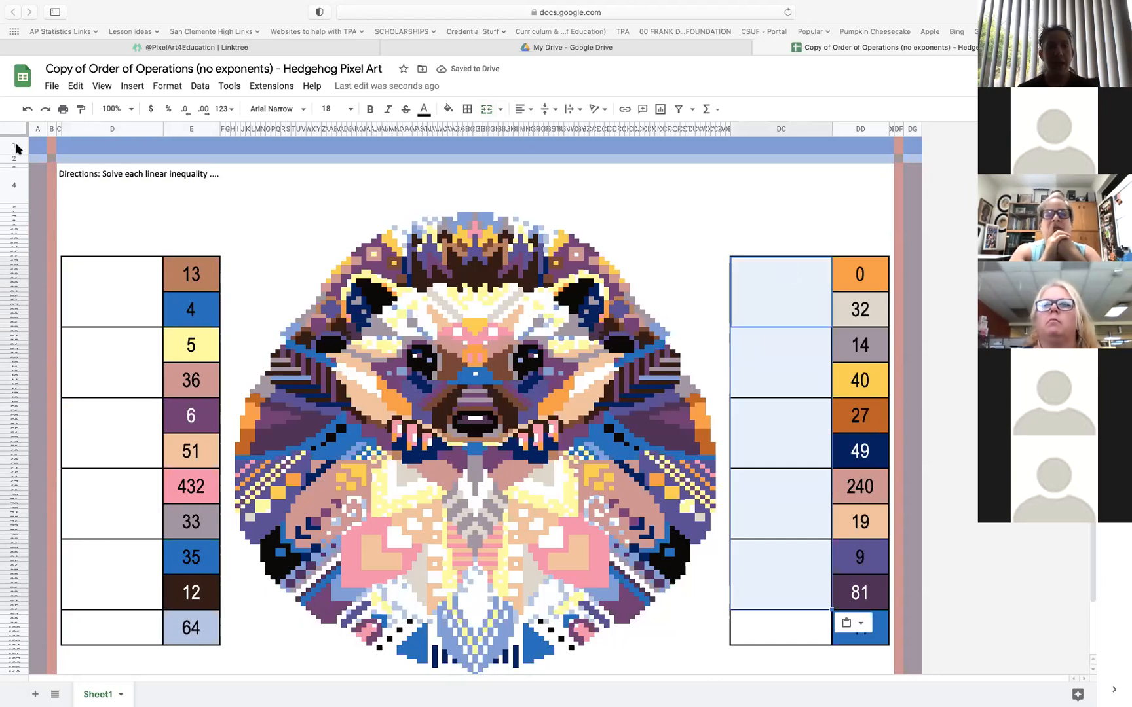
pyautogui.click(106, 300)
pyautogui.click(112, 349)
pyautogui.click(115, 435)
pyautogui.click(116, 511)
pyautogui.click(120, 568)
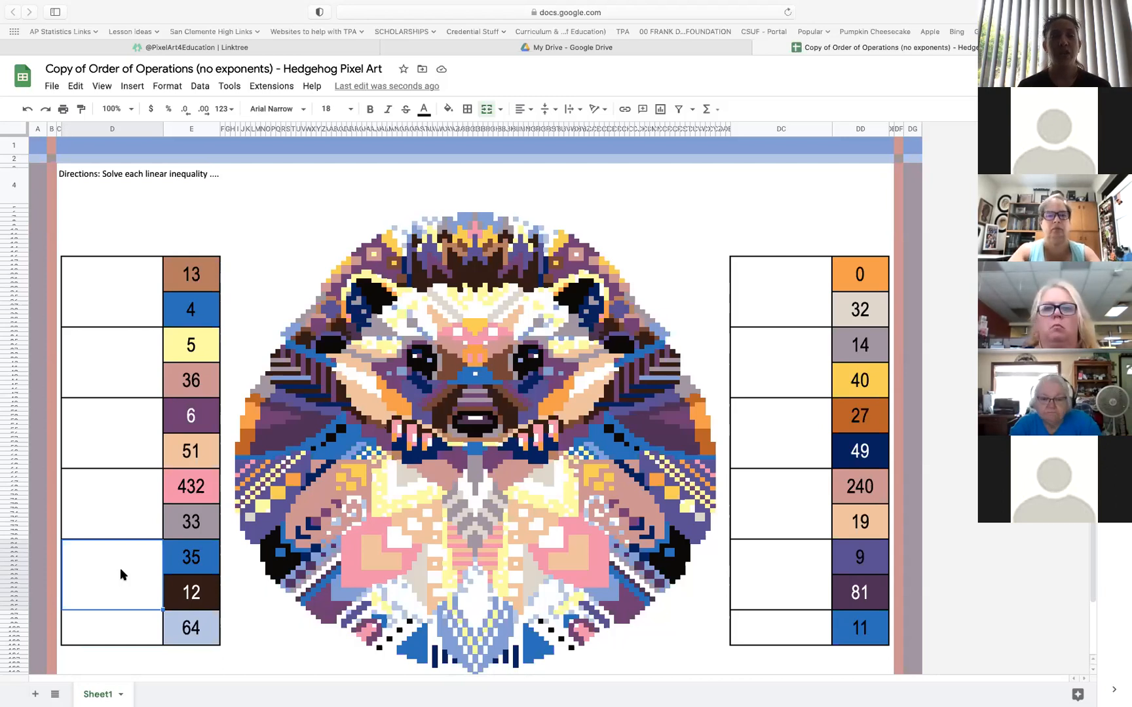
# Copy the custom formula =$E$17=13 from the conditional format rule of the brown answer cell 13, leaving that rule as it is
pyautogui.click(208, 274)
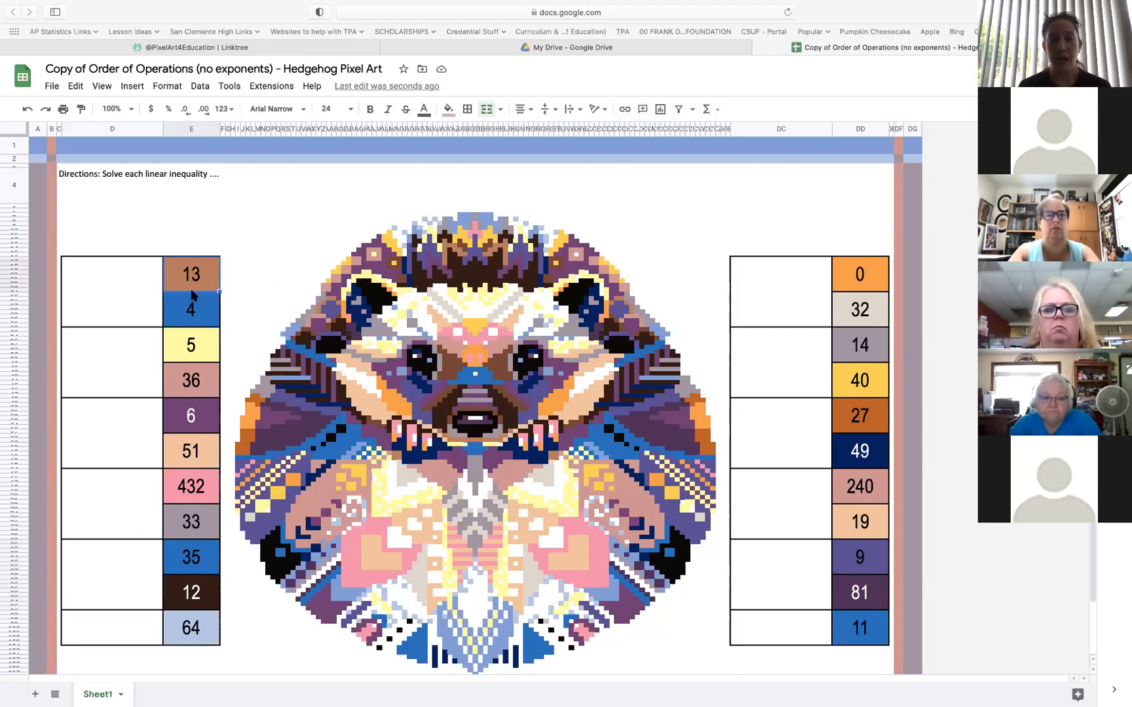
pyautogui.rightClick(204, 280)
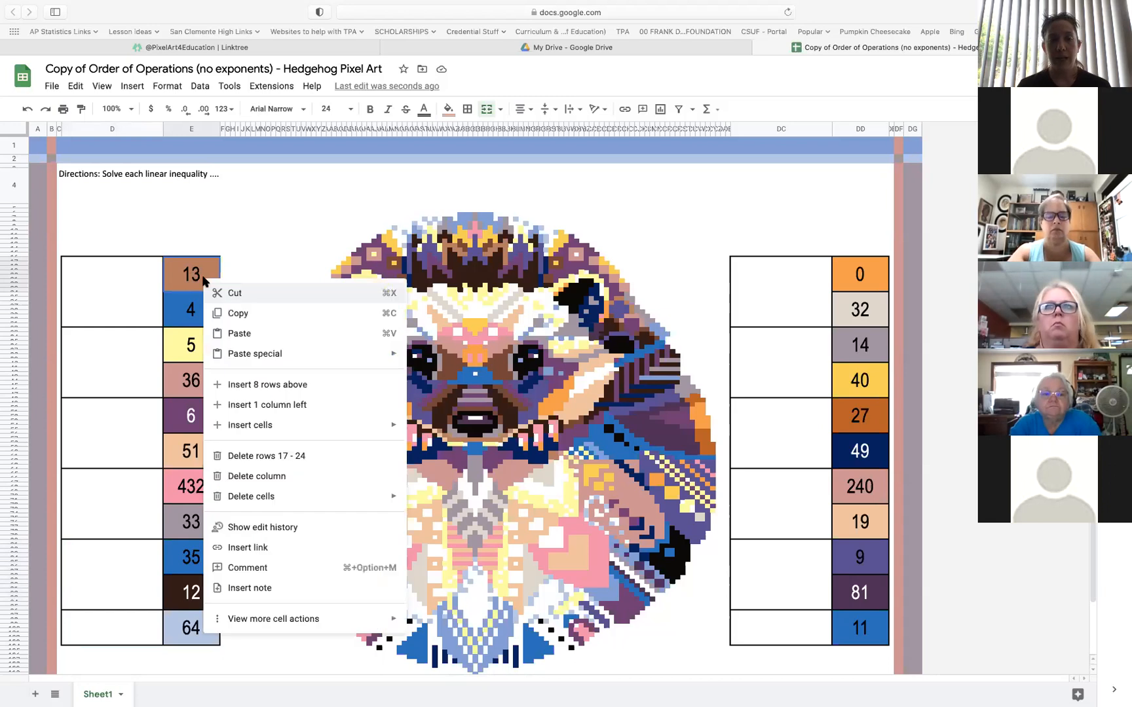
pyautogui.moveTo(294, 622)
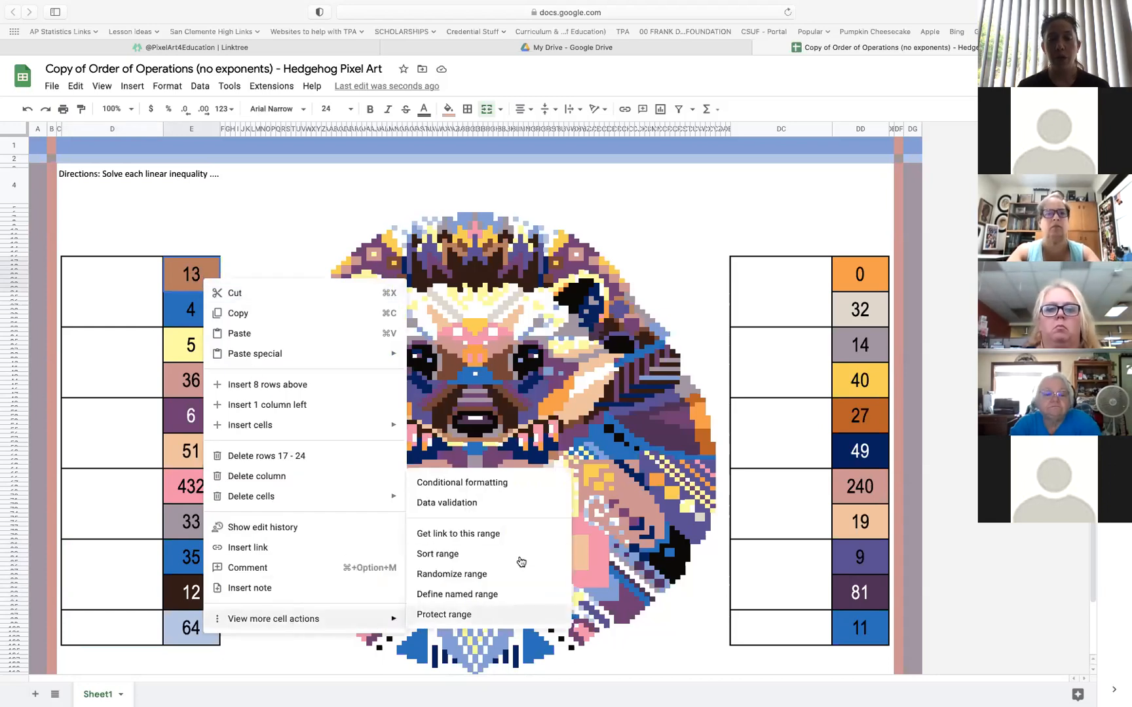
pyautogui.click(505, 484)
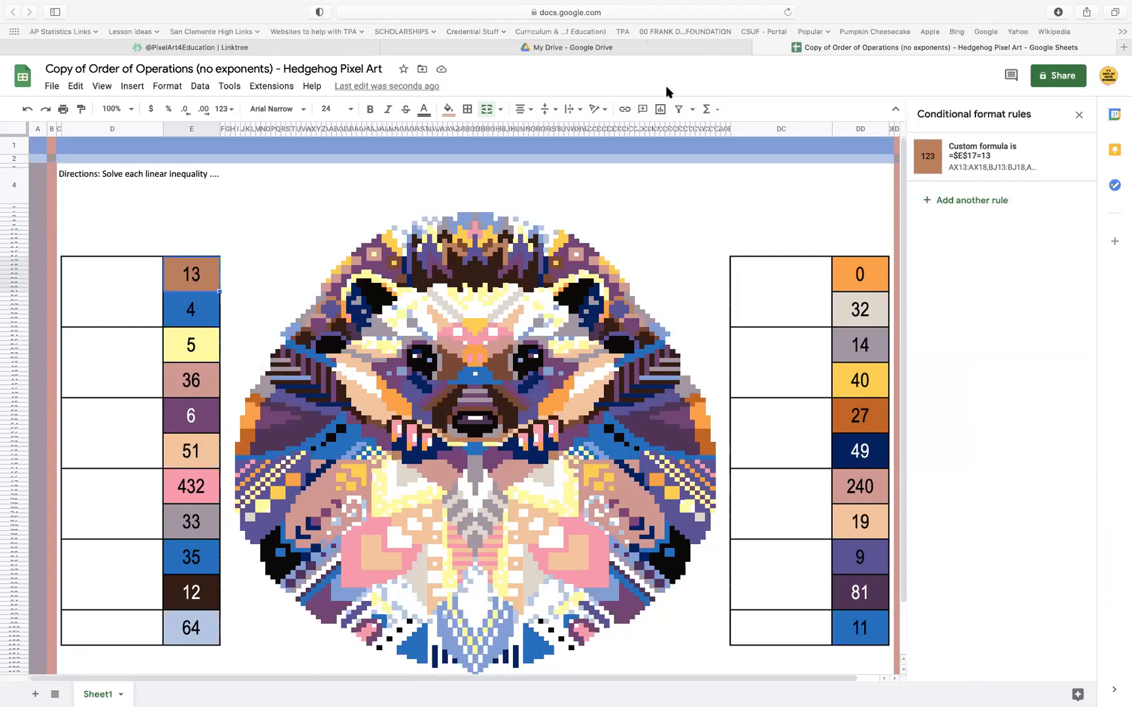
pyautogui.click(1005, 165)
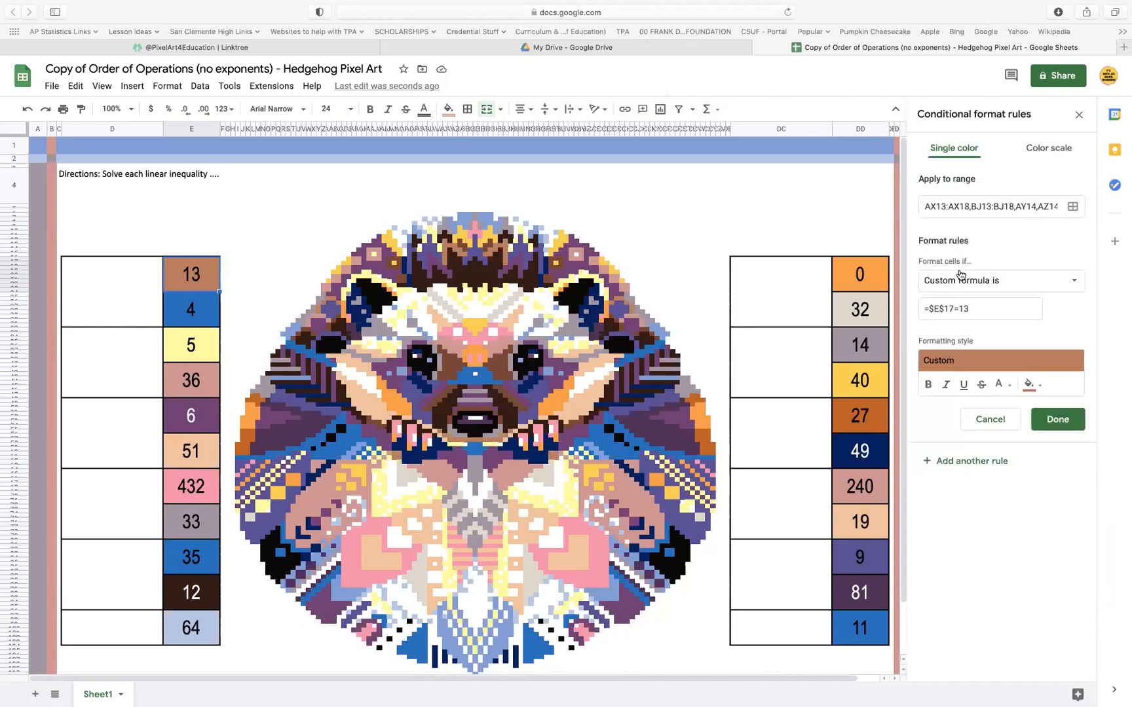
pyautogui.moveTo(983, 308); pyautogui.dragTo(912, 305)
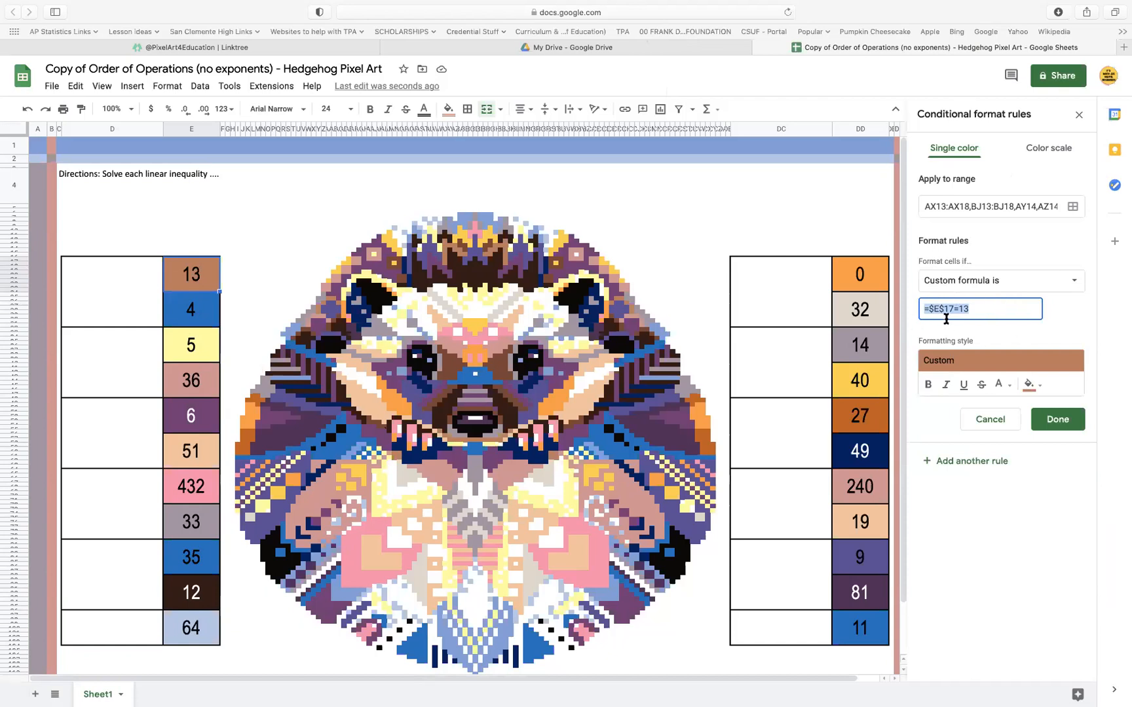
pyautogui.click(985, 424)
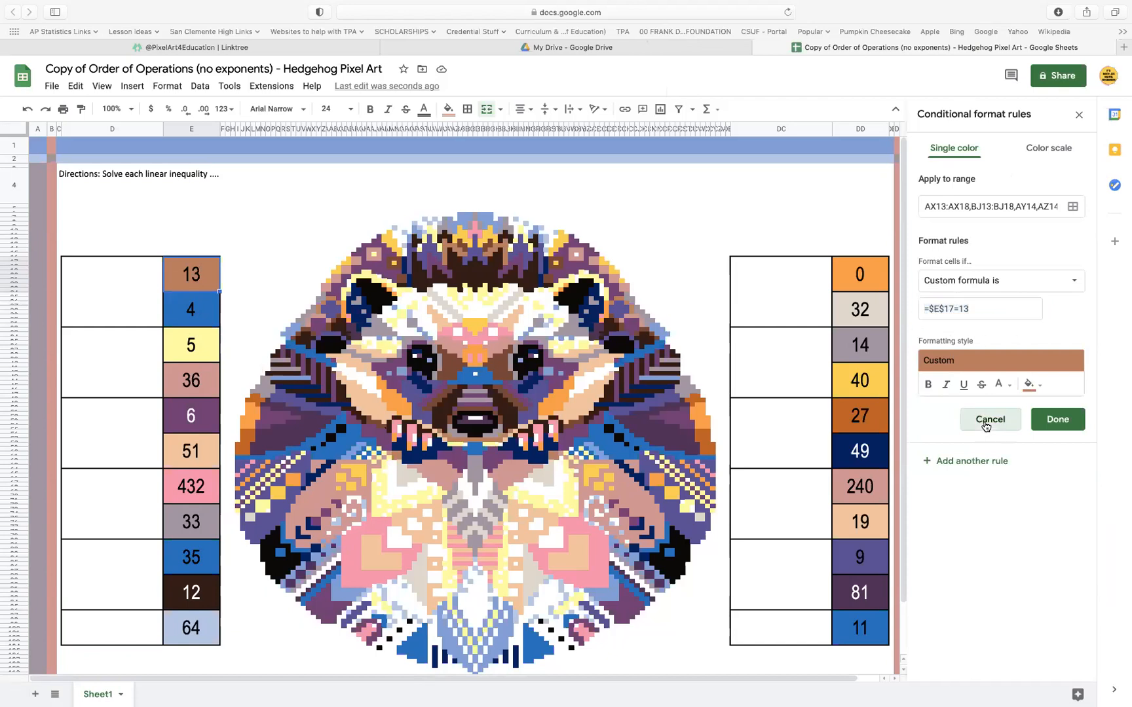
# Set the custom formula in the blue answer cell 4's conditional format rule to =$E$17=13 and delete the cell's 4
pyautogui.click(199, 317)
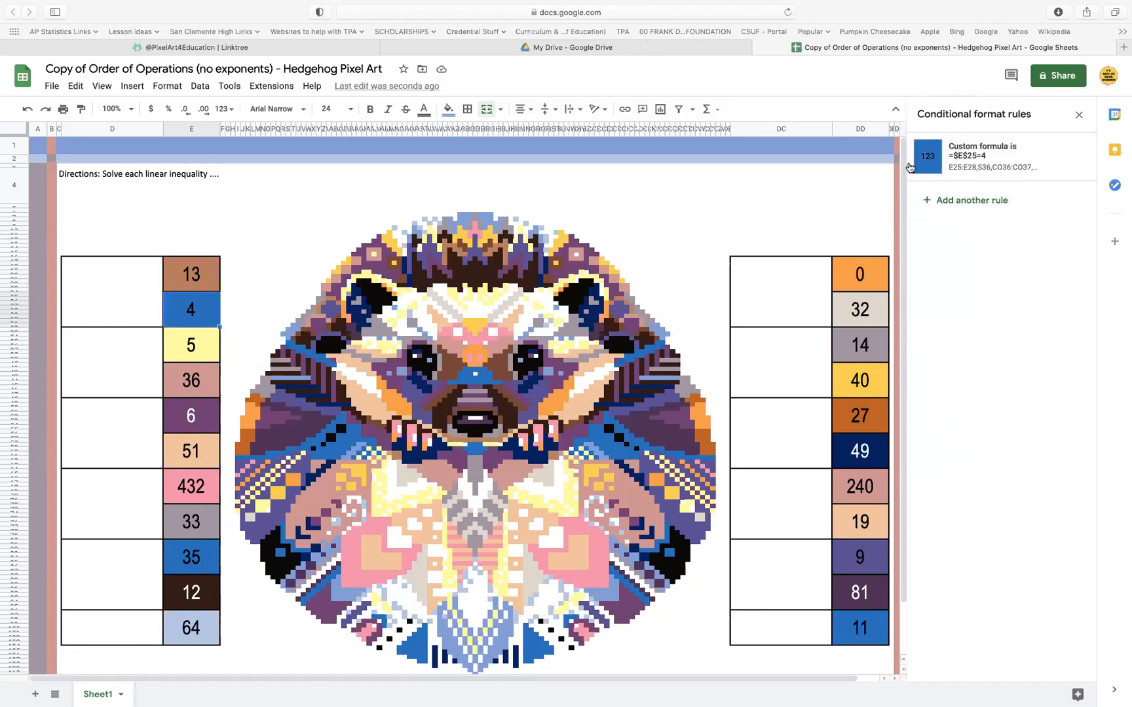
pyautogui.click(983, 159)
pyautogui.moveTo(967, 309); pyautogui.dragTo(898, 308)
pyautogui.hotkey('ctrl', 'v')
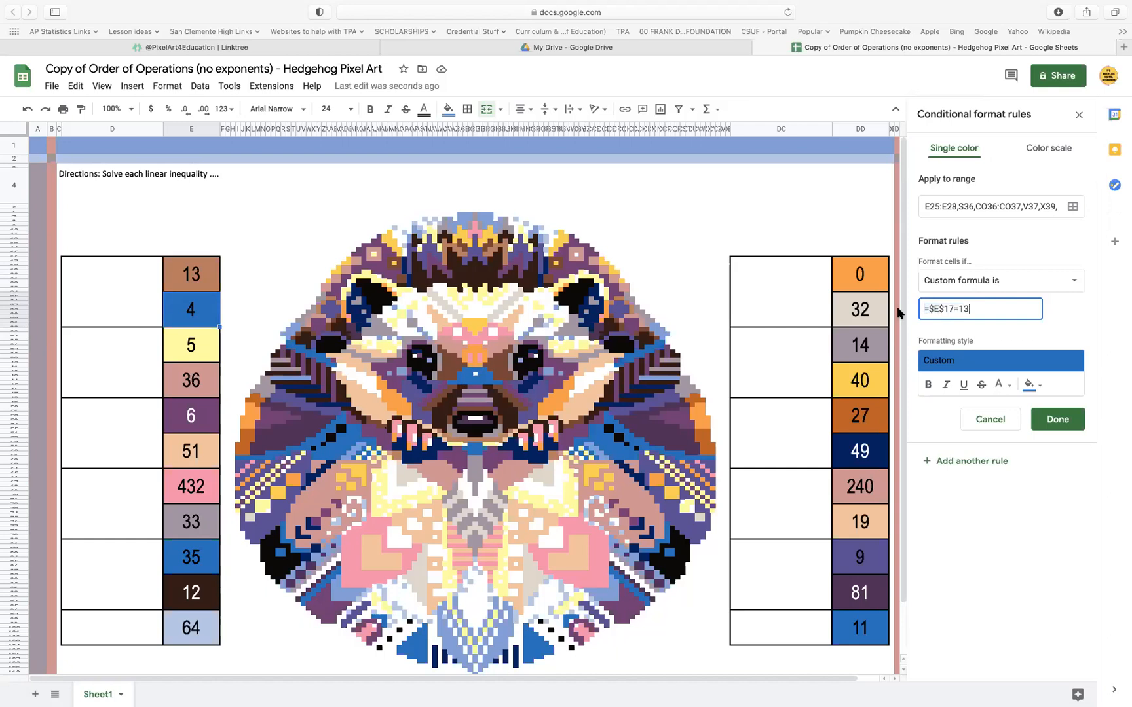
pyautogui.click(1051, 423)
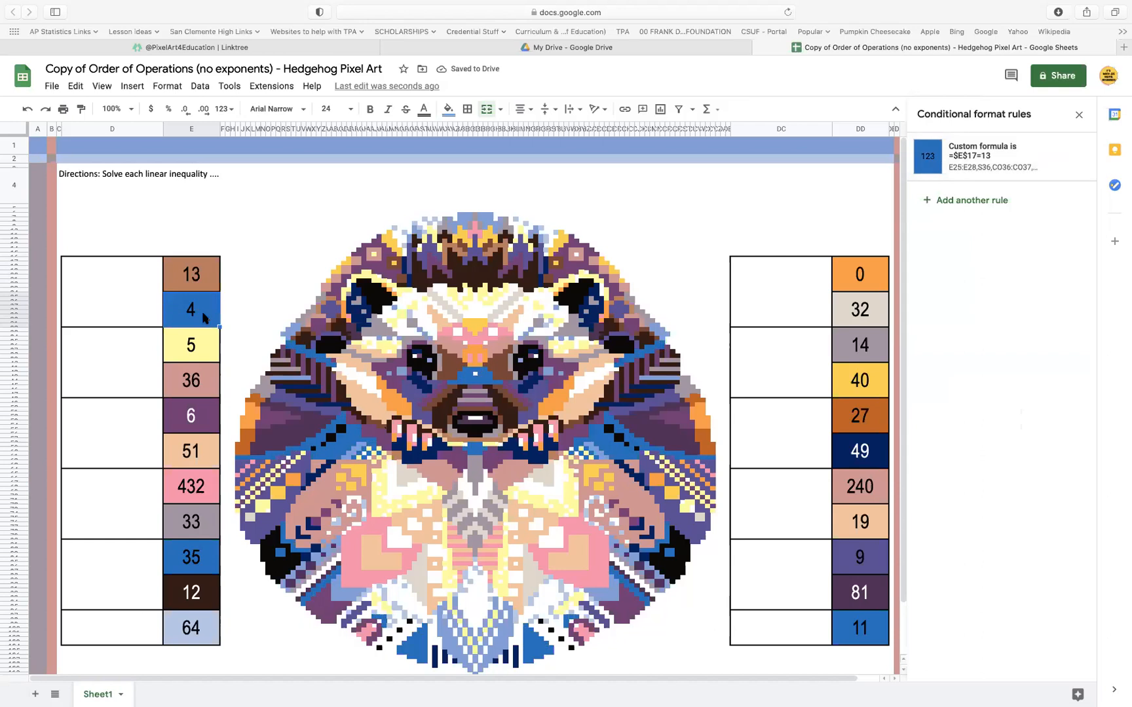
pyautogui.press('BackSpace')
pyautogui.click(195, 273)
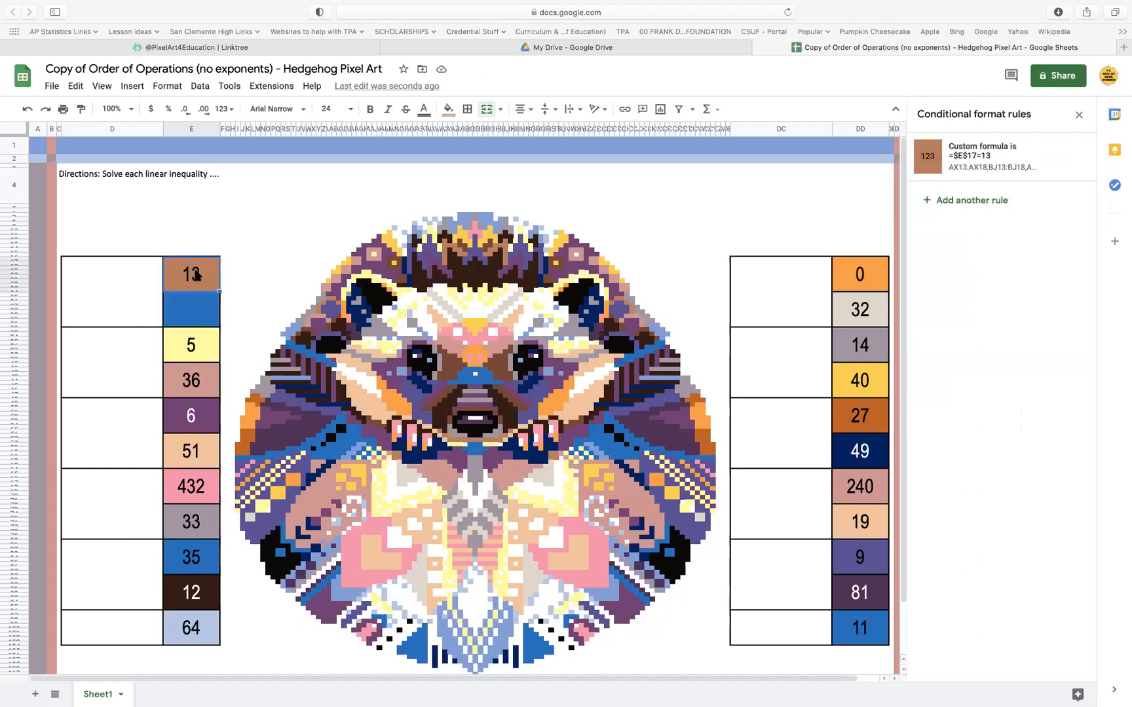
pyautogui.click(198, 321)
pyautogui.click(200, 279)
pyautogui.click(201, 307)
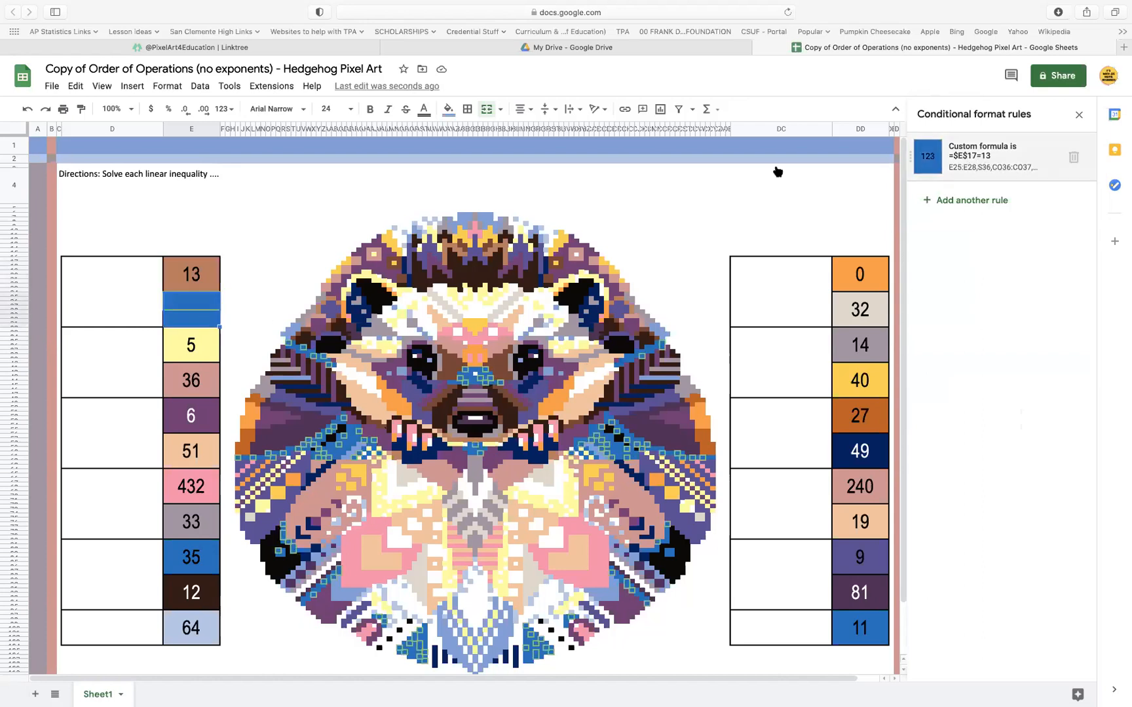
pyautogui.click(210, 275)
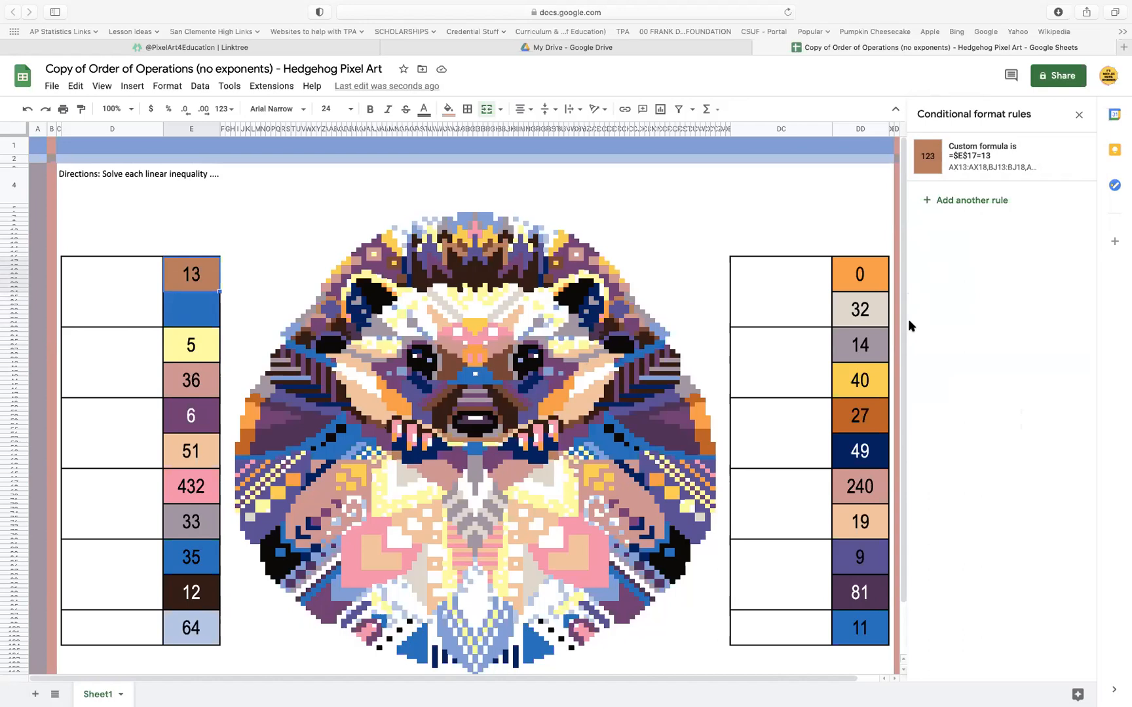
# Add the brown answer cell's range E17:E24 to the blue conditional format rule and save the rule
pyautogui.click(206, 318)
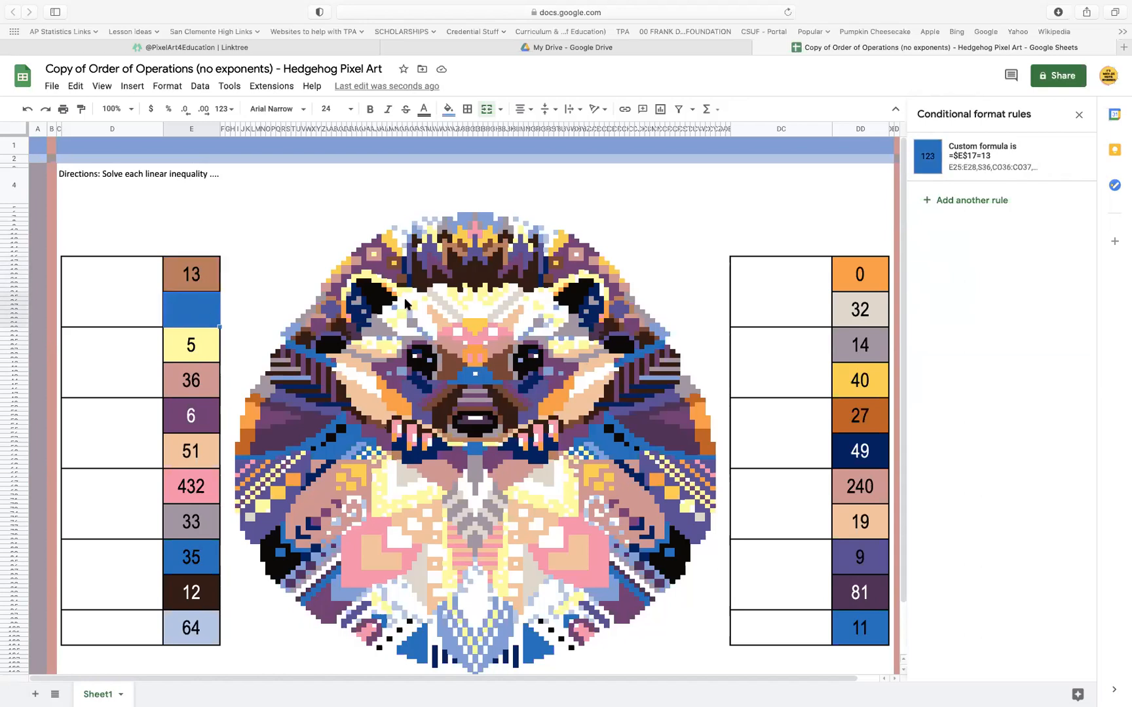
pyautogui.click(997, 155)
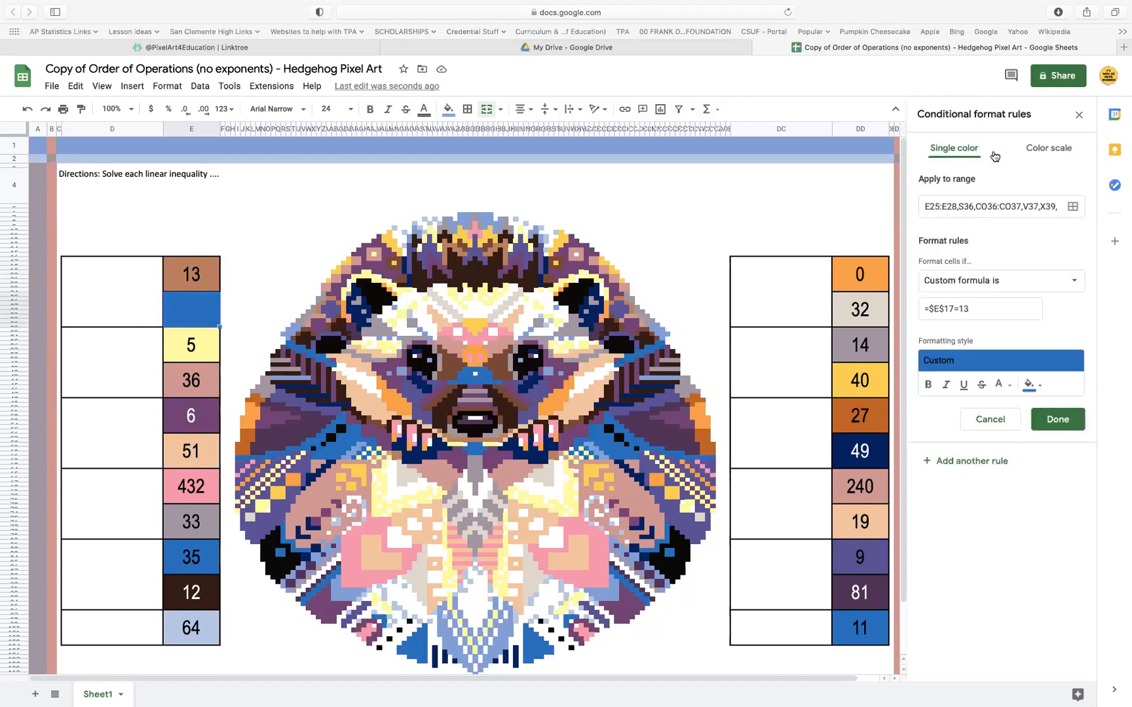
pyautogui.click(1072, 203)
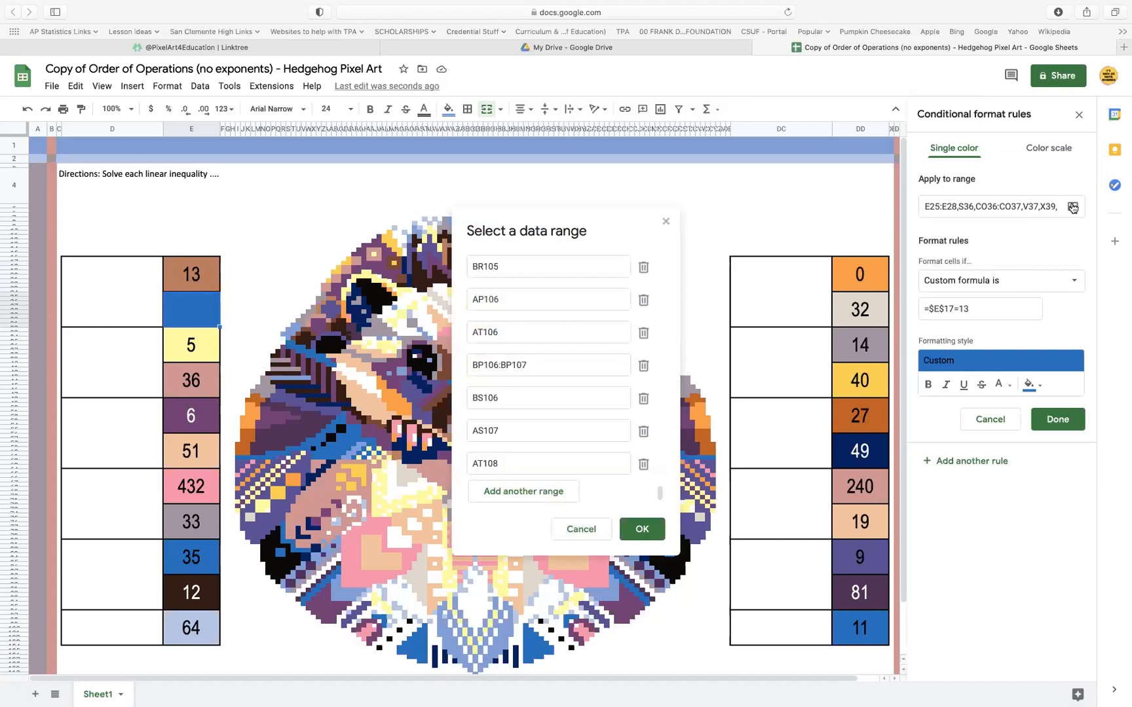
pyautogui.click(544, 494)
pyautogui.click(196, 279)
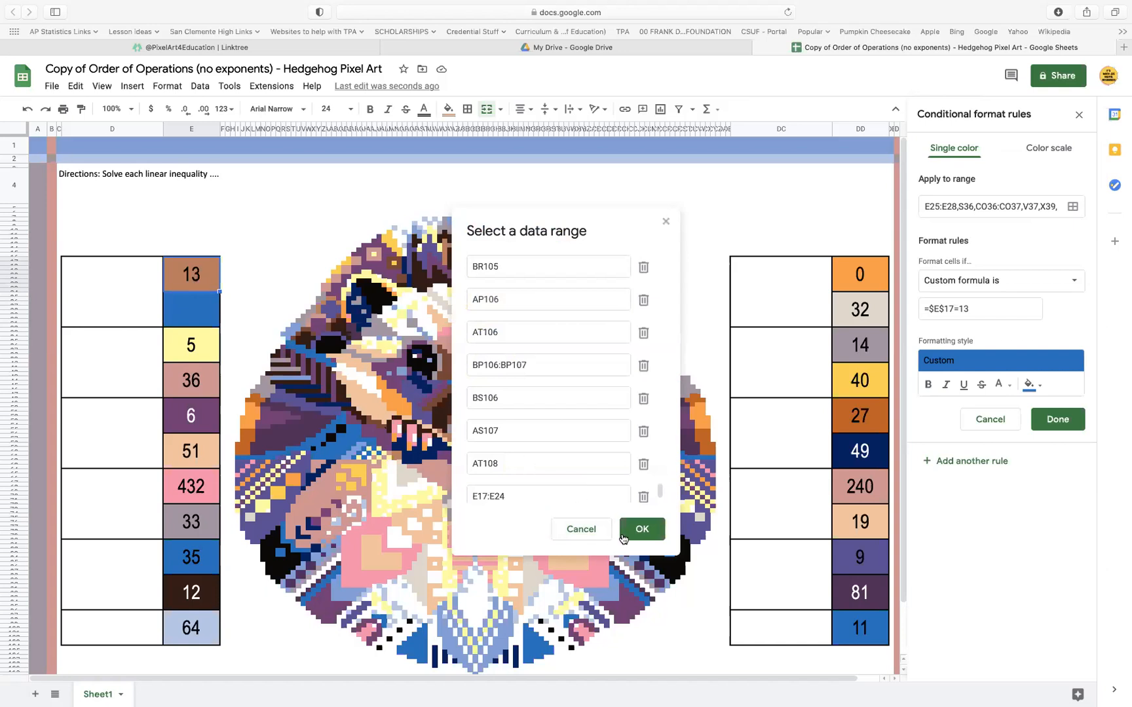
pyautogui.click(653, 532)
pyautogui.click(1067, 425)
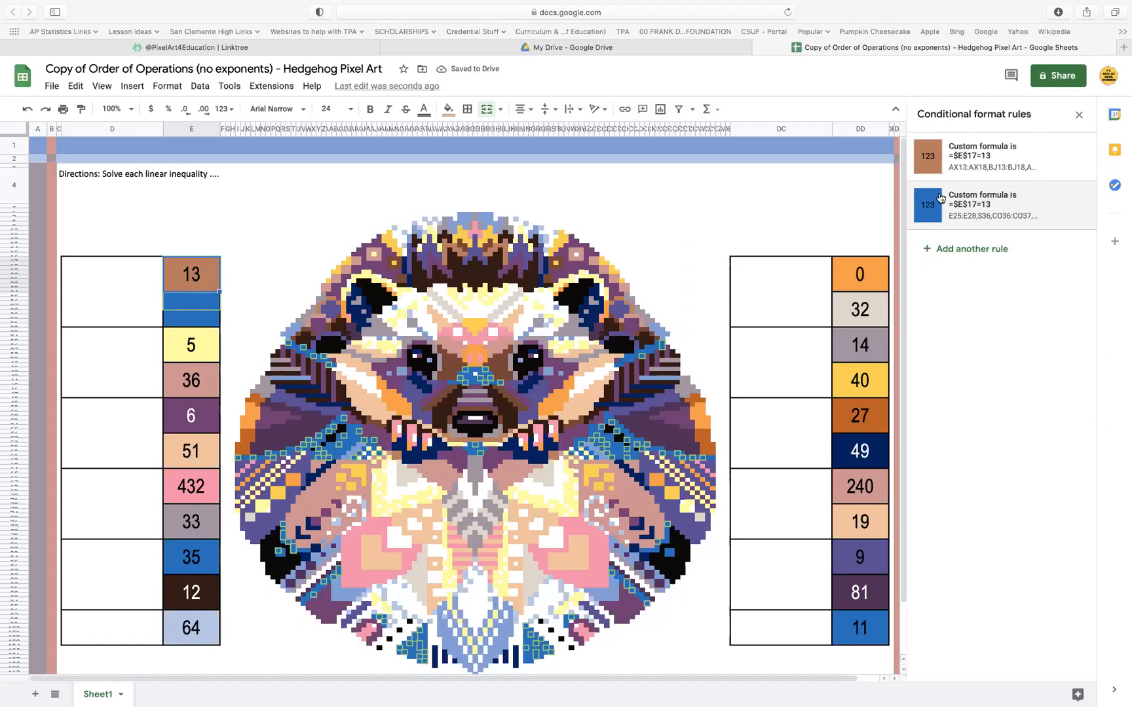
# Merge the brown answer cell 13 with the empty blue cell below it
pyautogui.click(198, 274)
pyautogui.click(206, 316)
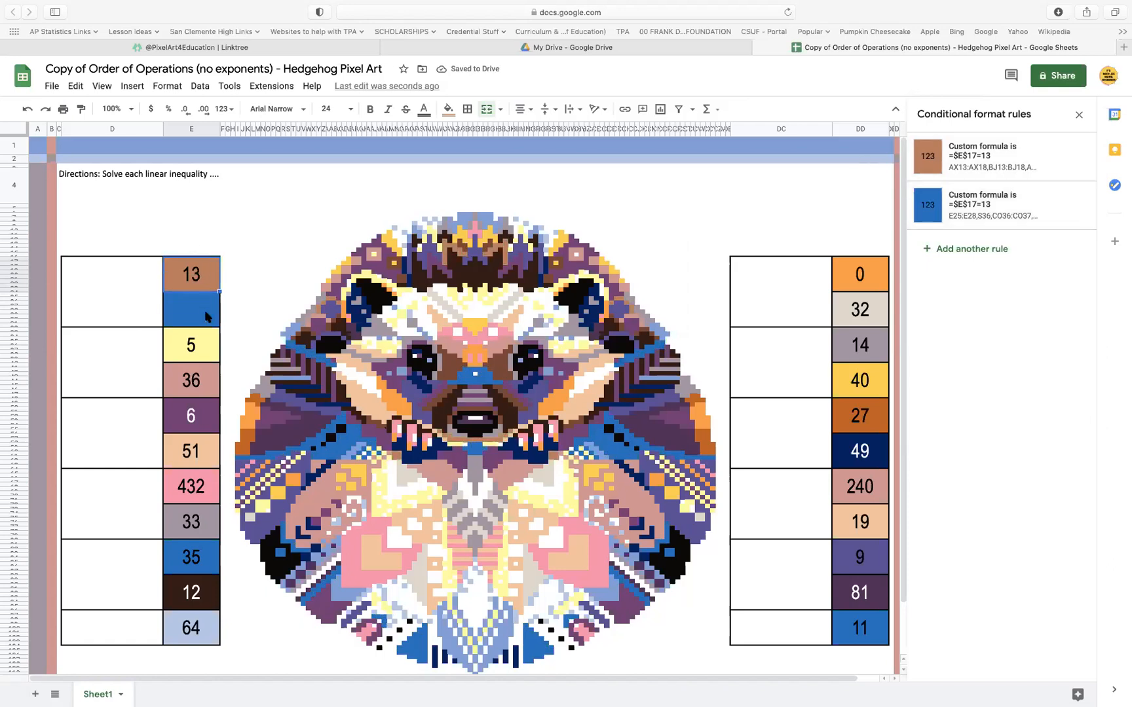
pyautogui.click(210, 273)
pyautogui.moveTo(210, 274); pyautogui.dragTo(212, 308)
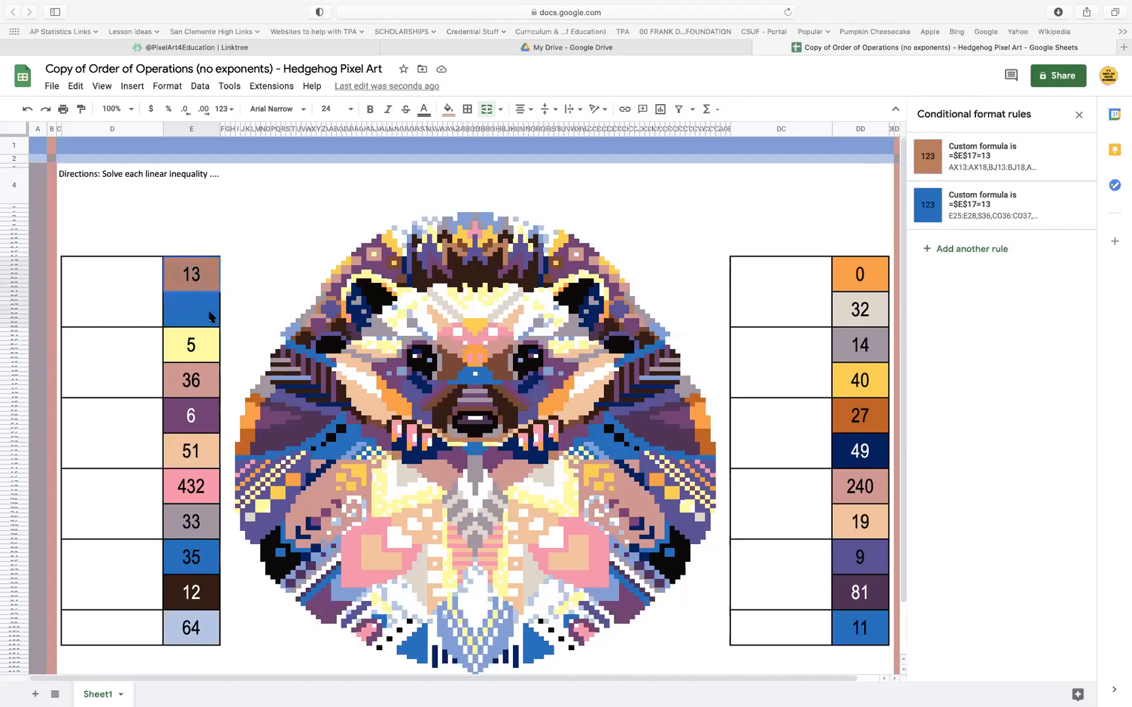
pyautogui.click(488, 111)
pyautogui.click(121, 298)
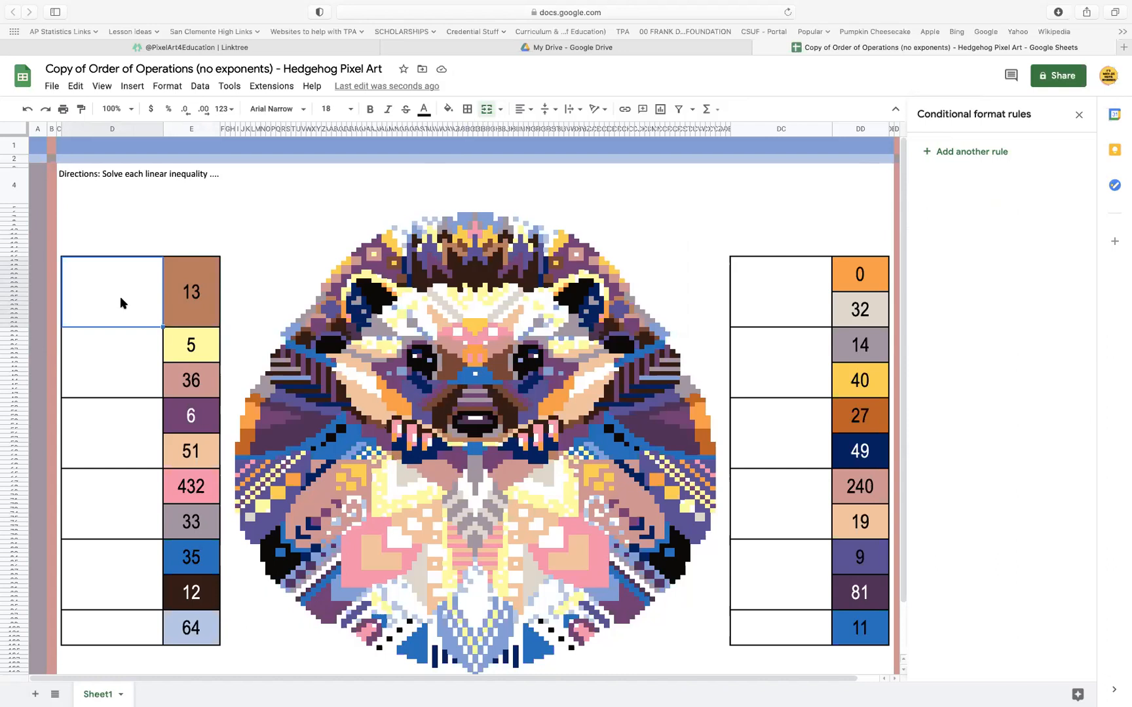
# Copy the custom formula =$E$33=5 from the yellow answer cell 5's conditional format rule, leaving that rule as it is
pyautogui.click(205, 352)
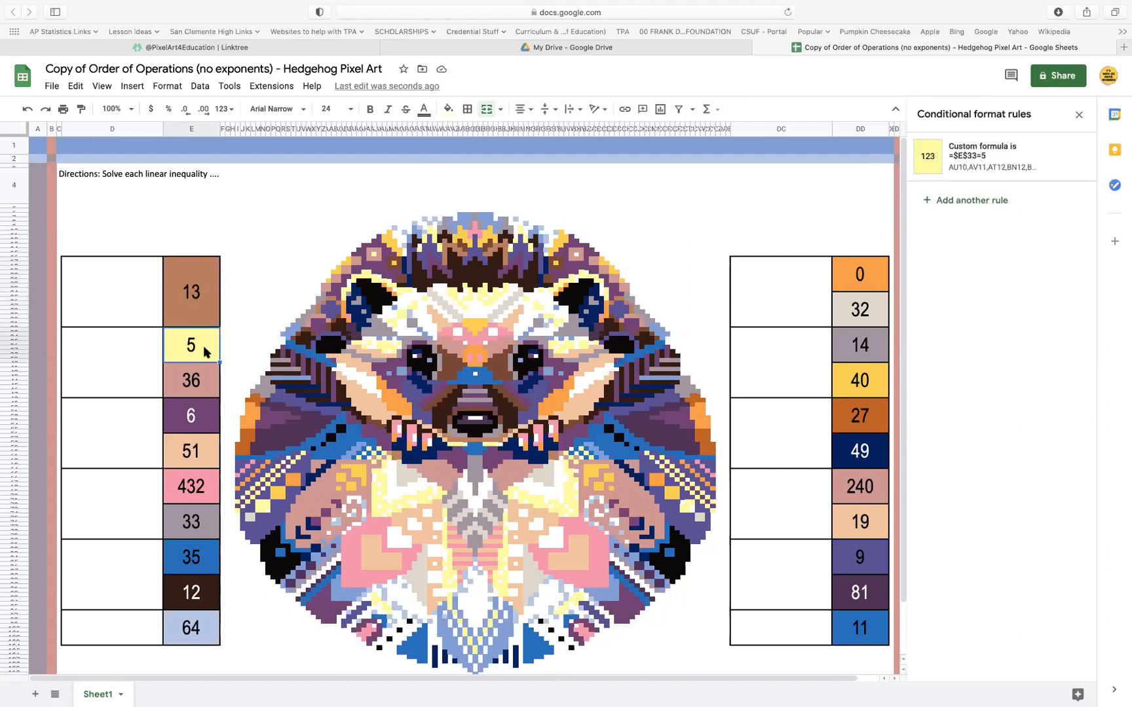
pyautogui.click(1003, 156)
pyautogui.press('super+a')
pyautogui.press('cmd+c')
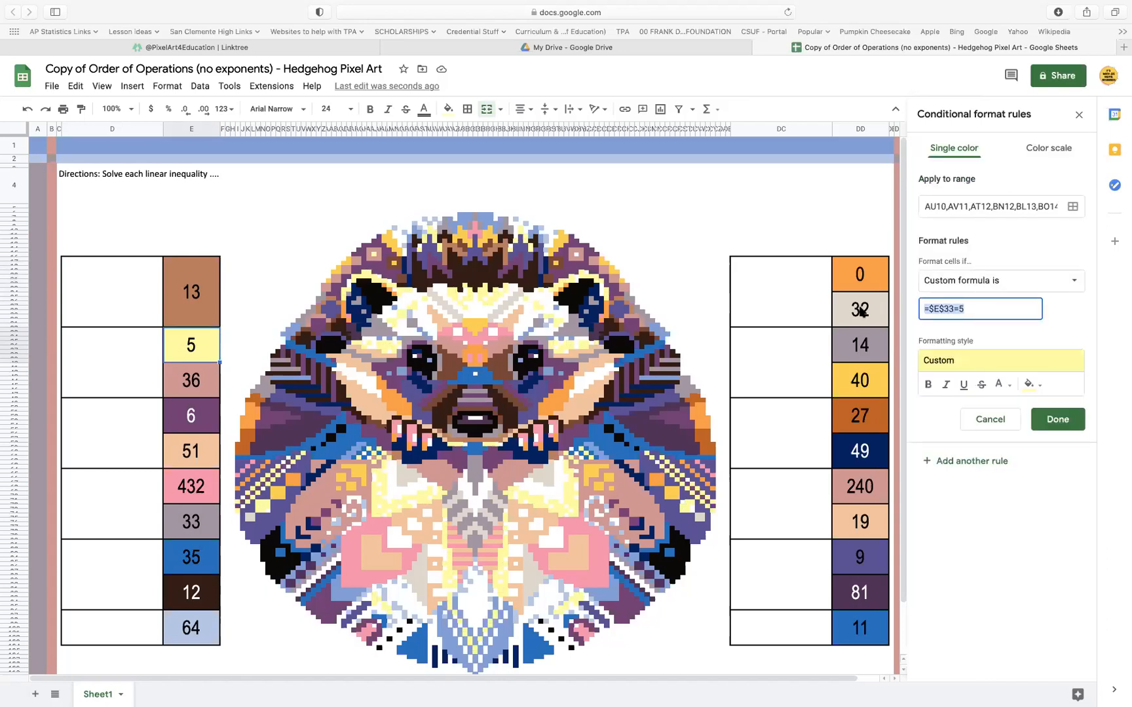
pyautogui.click(1071, 426)
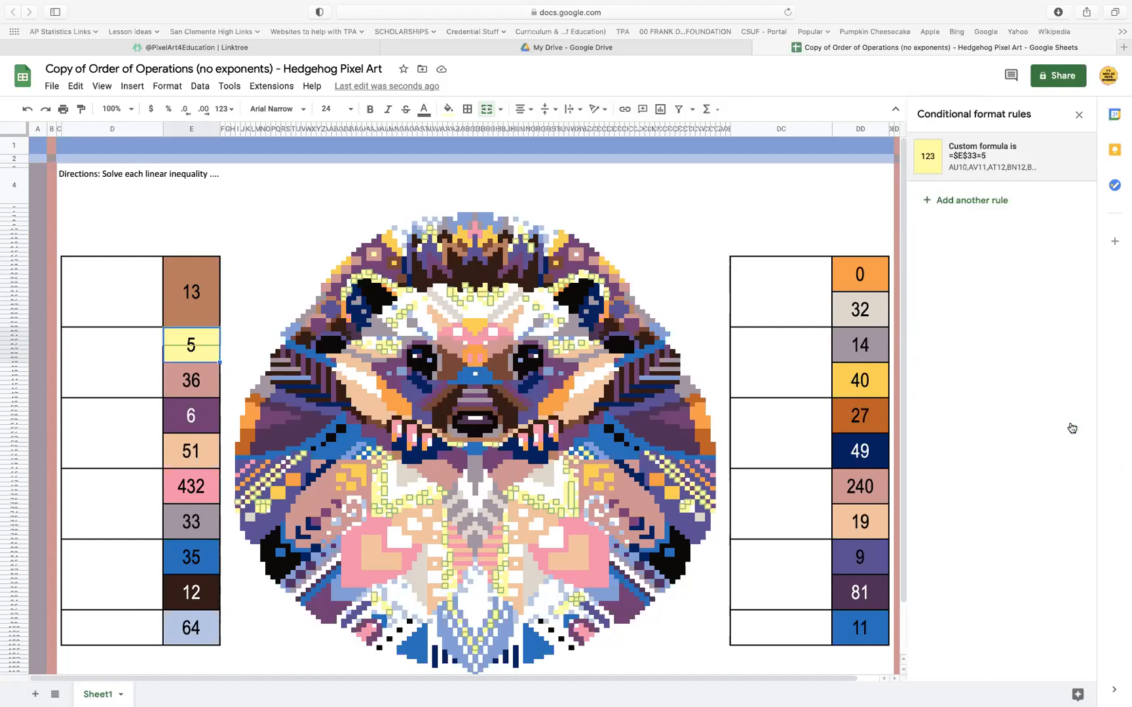
# Set the custom formula in the answer cell 36's conditional format rule to =$E$33=5, add the range E33:E40 and save the rule
pyautogui.click(198, 385)
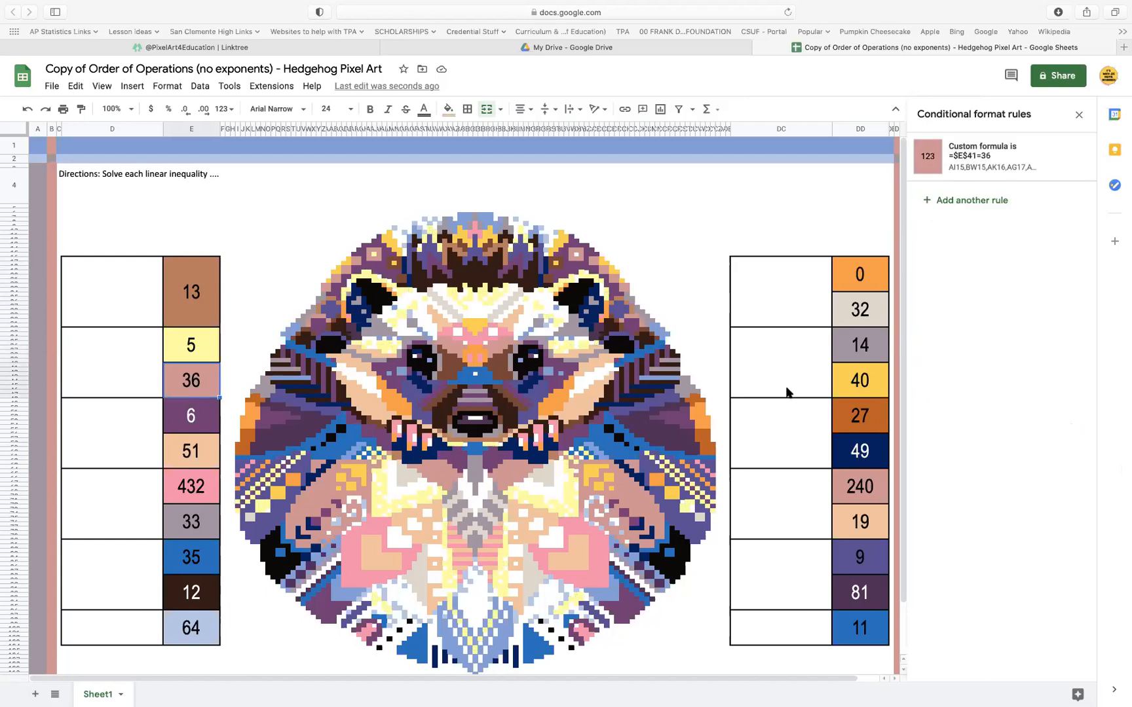
pyautogui.click(998, 168)
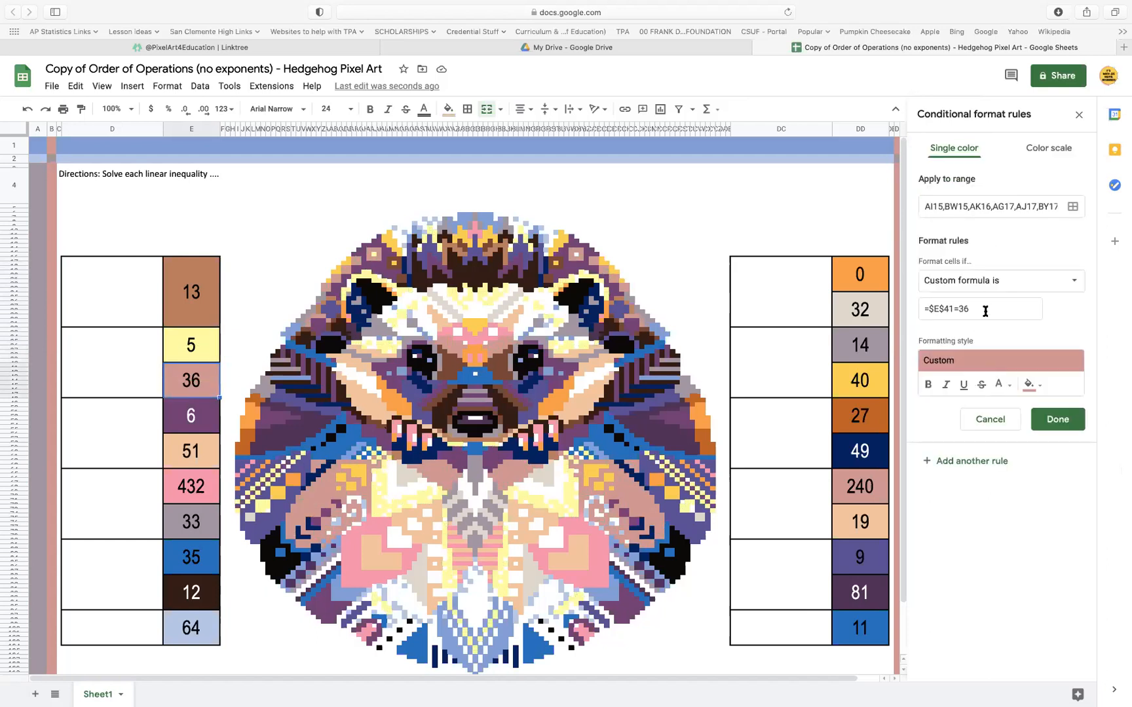
pyautogui.moveTo(985, 309); pyautogui.dragTo(896, 313)
pyautogui.press('cmd+v')
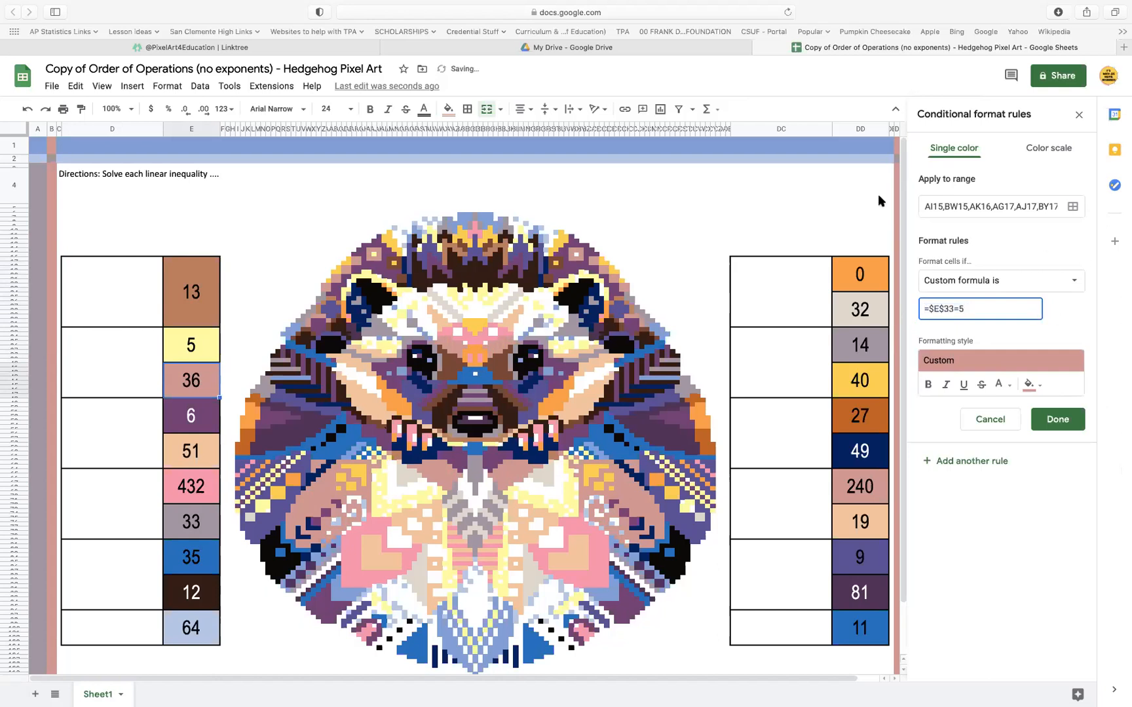
pyautogui.click(1072, 207)
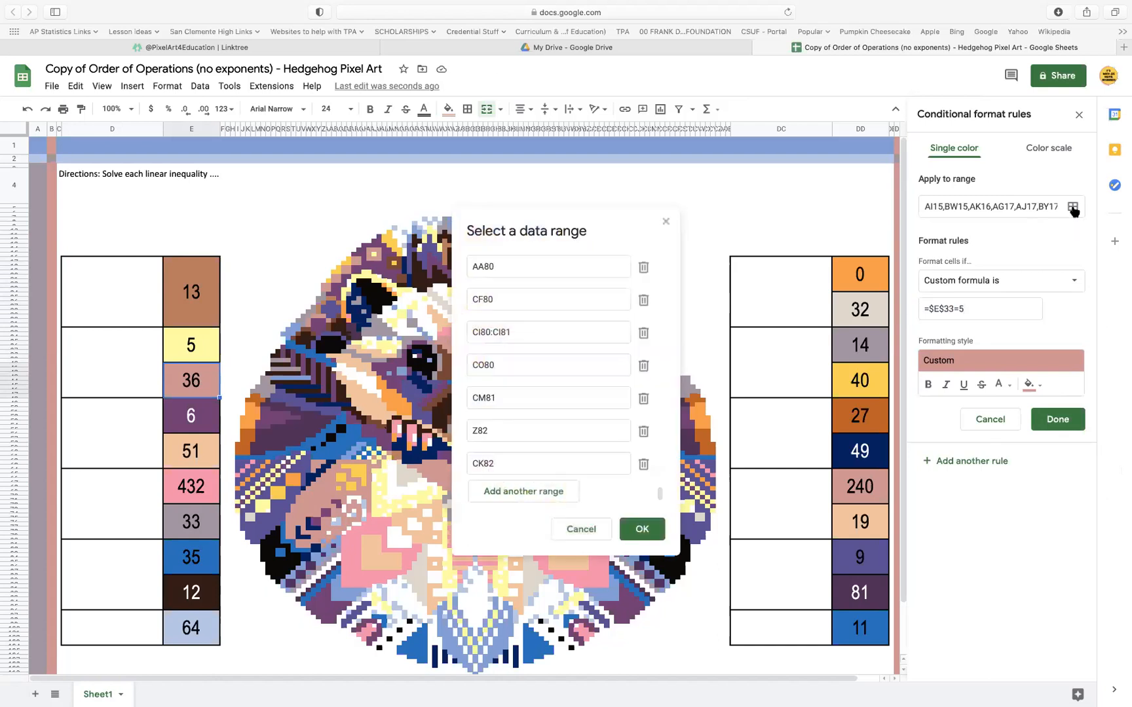
pyautogui.click(547, 498)
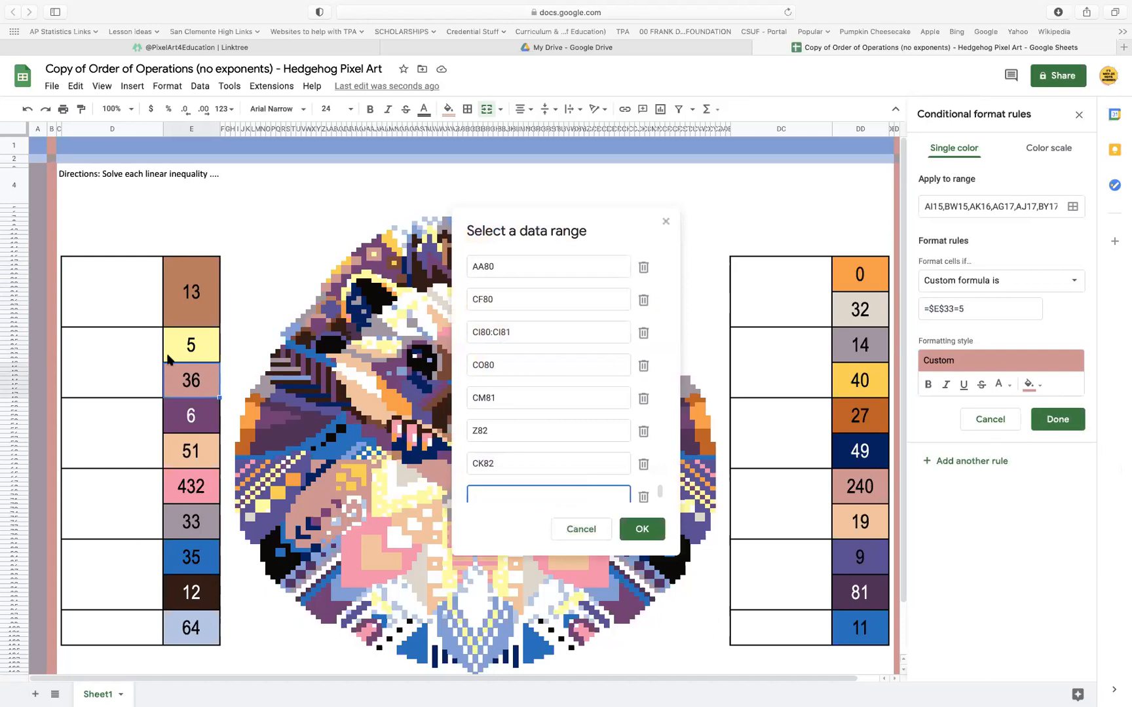
pyautogui.click(194, 357)
pyautogui.click(650, 529)
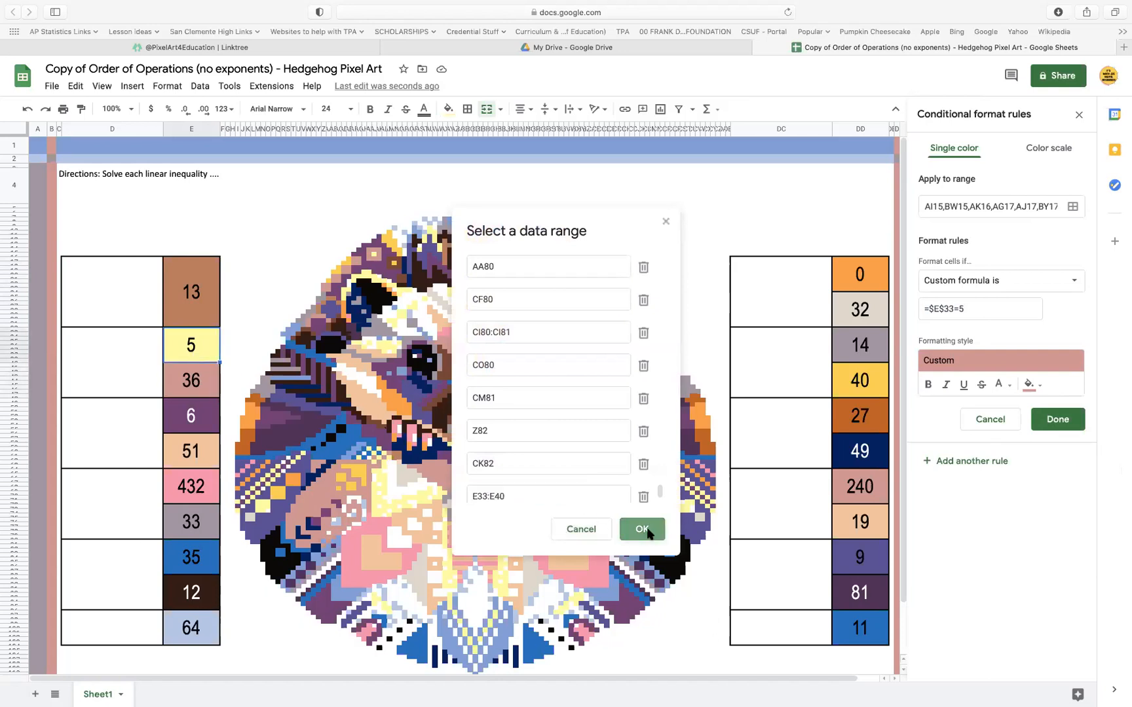
pyautogui.click(1077, 420)
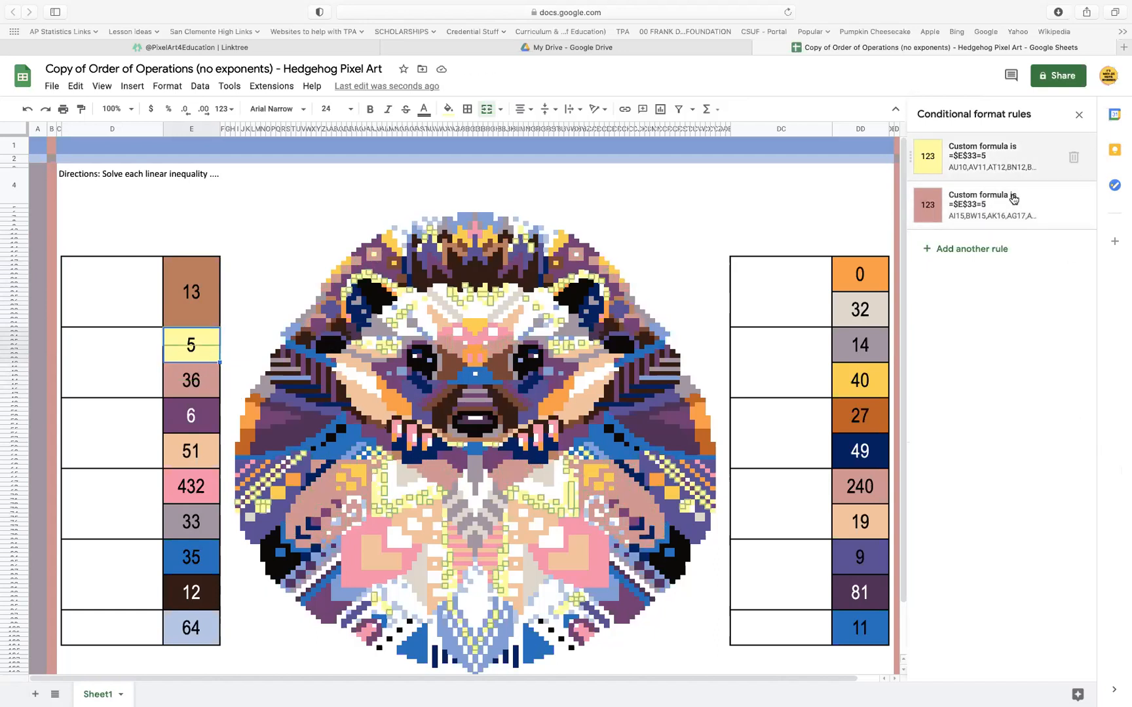
# Delete the 36 below the yellow answer cell 5 and merge the two cells
pyautogui.click(198, 382)
pyautogui.press('Delete')
pyautogui.moveTo(209, 342); pyautogui.dragTo(209, 375)
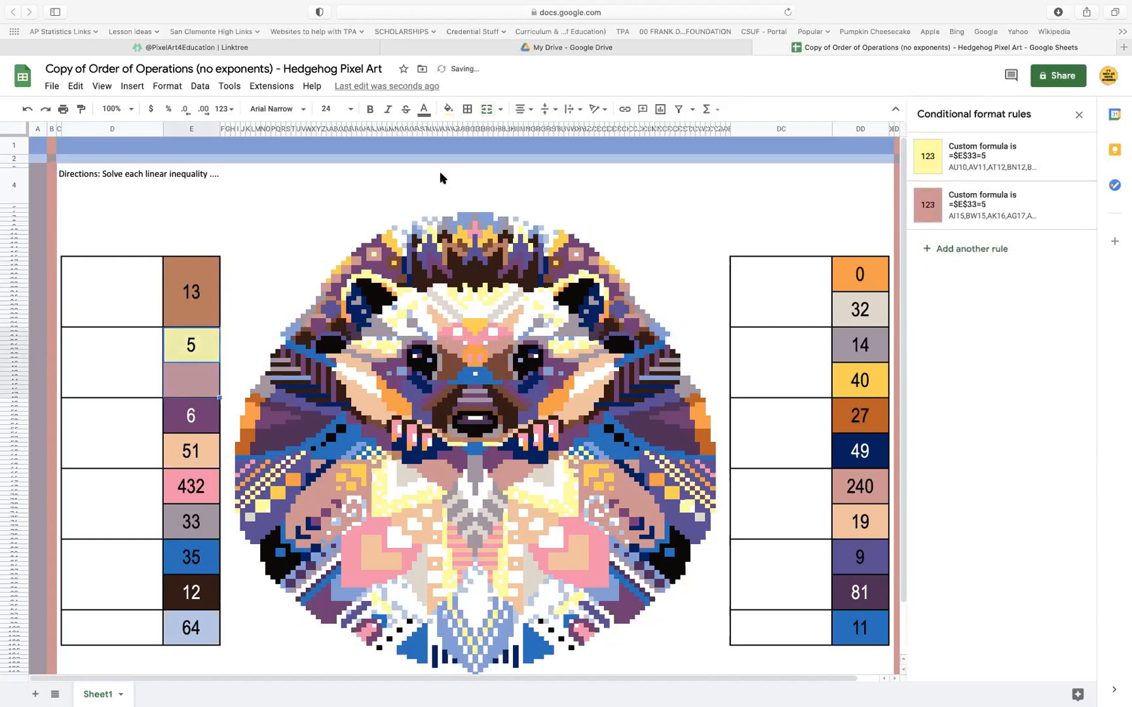
pyautogui.click(488, 111)
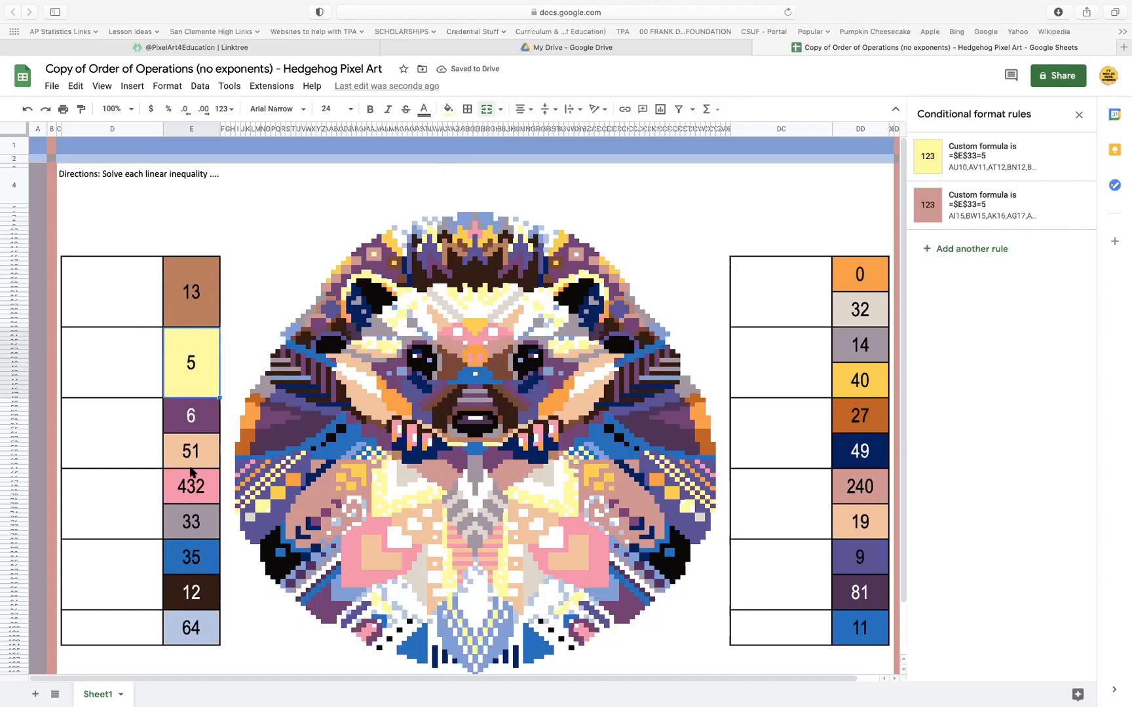
pyautogui.click(196, 639)
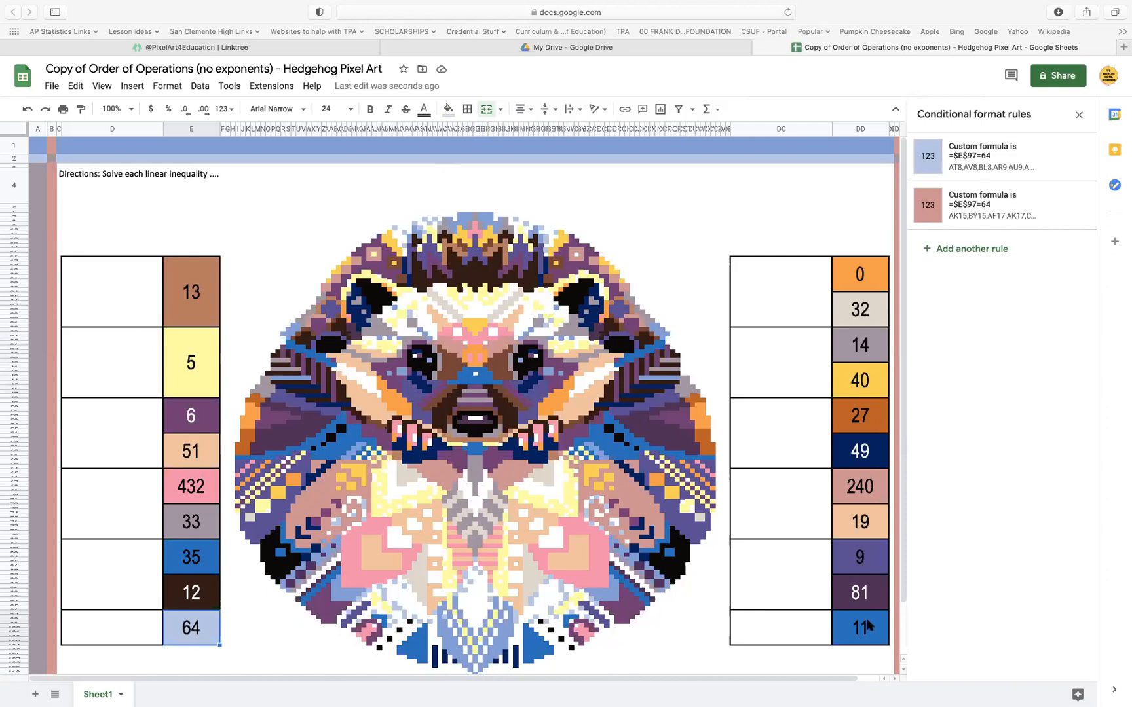
pyautogui.click(869, 622)
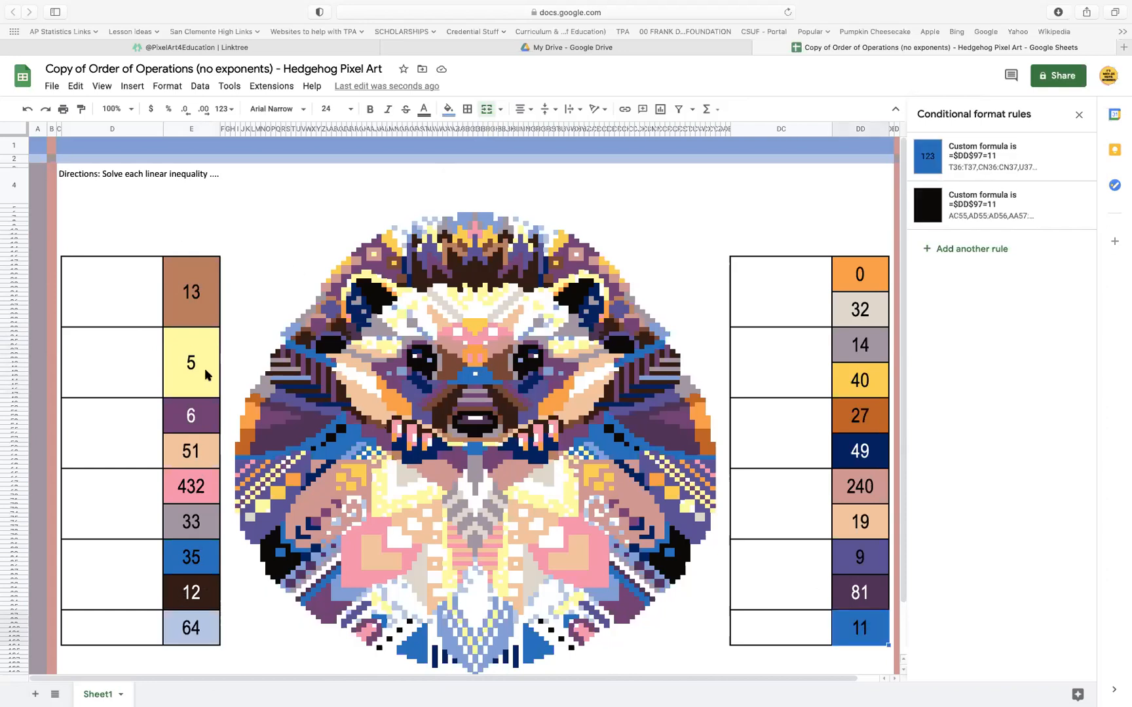
pyautogui.click(211, 350)
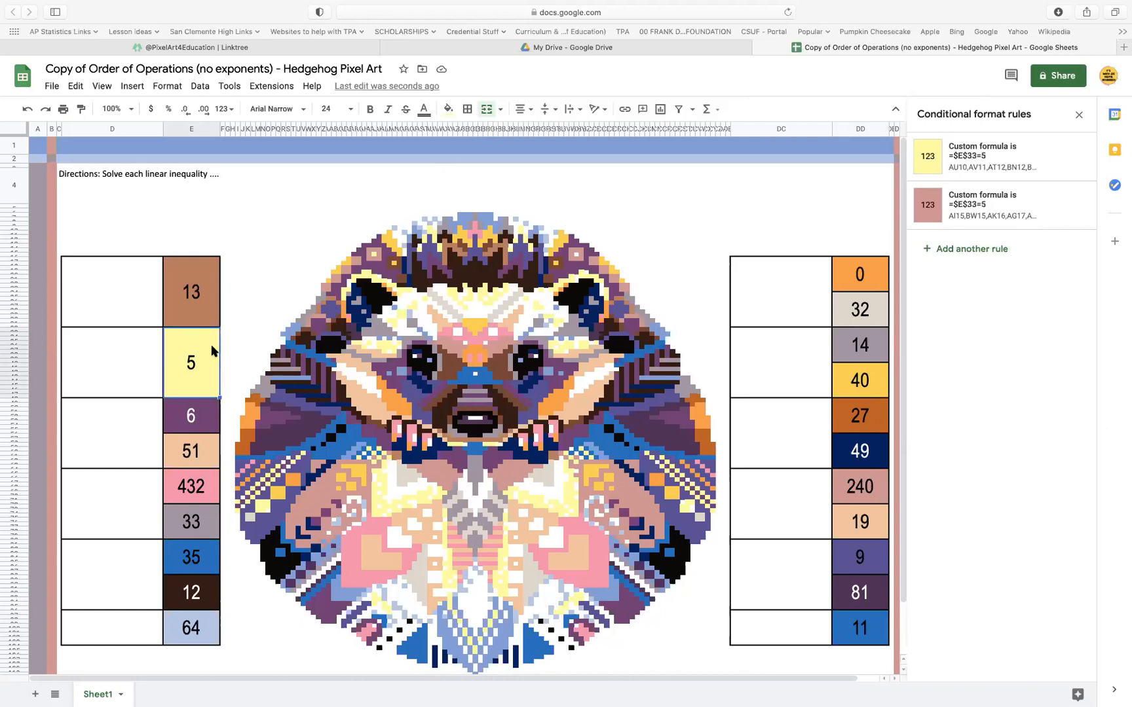
# Copy the custom formula =$E$49=6 from the purple answer cell 6's conditional format rule, leaving that rule as it is
pyautogui.click(207, 419)
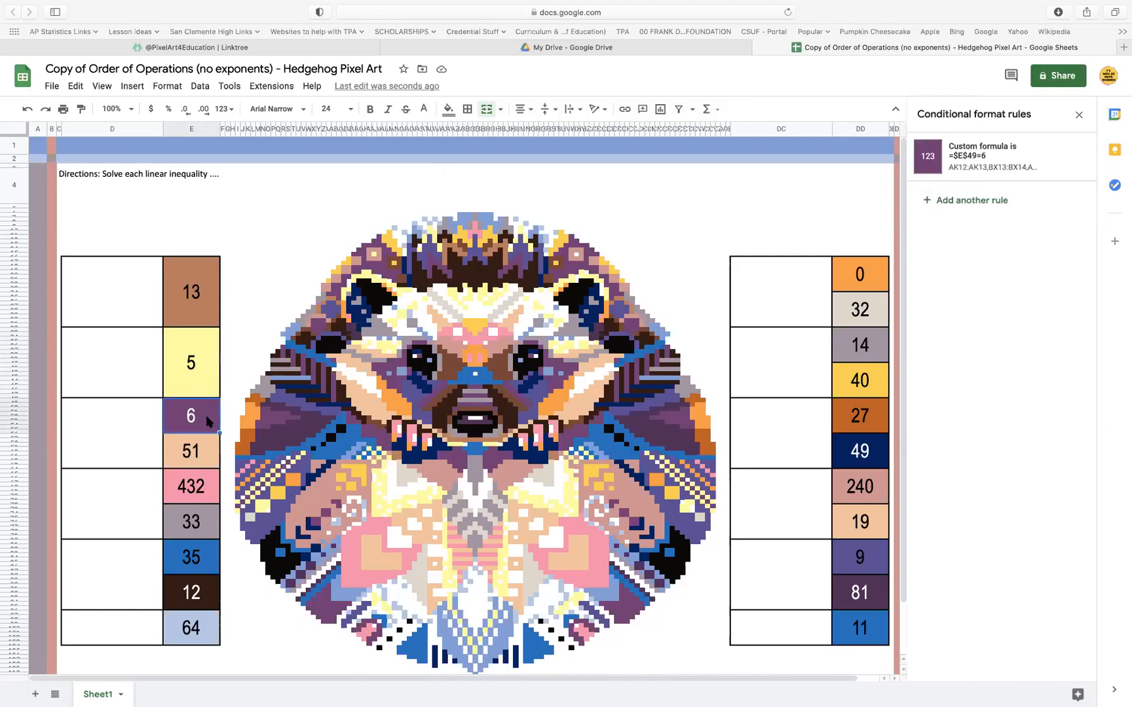
pyautogui.click(961, 148)
pyautogui.click(991, 309)
pyautogui.press('cmd+c')
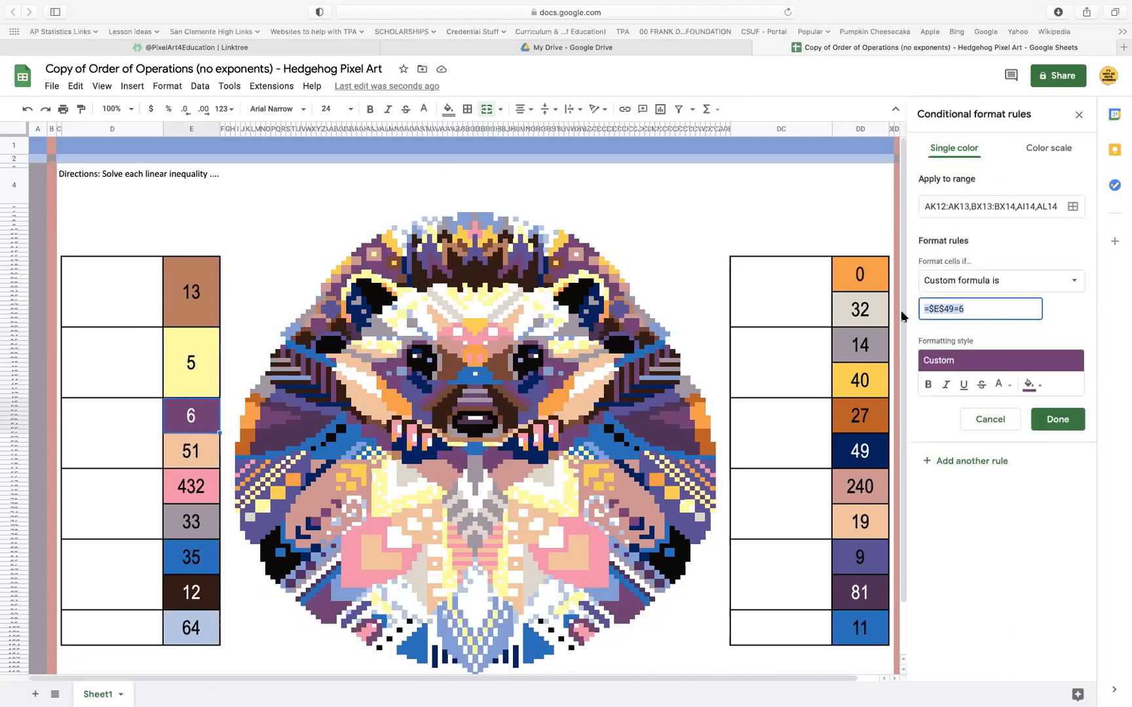
pyautogui.click(1057, 420)
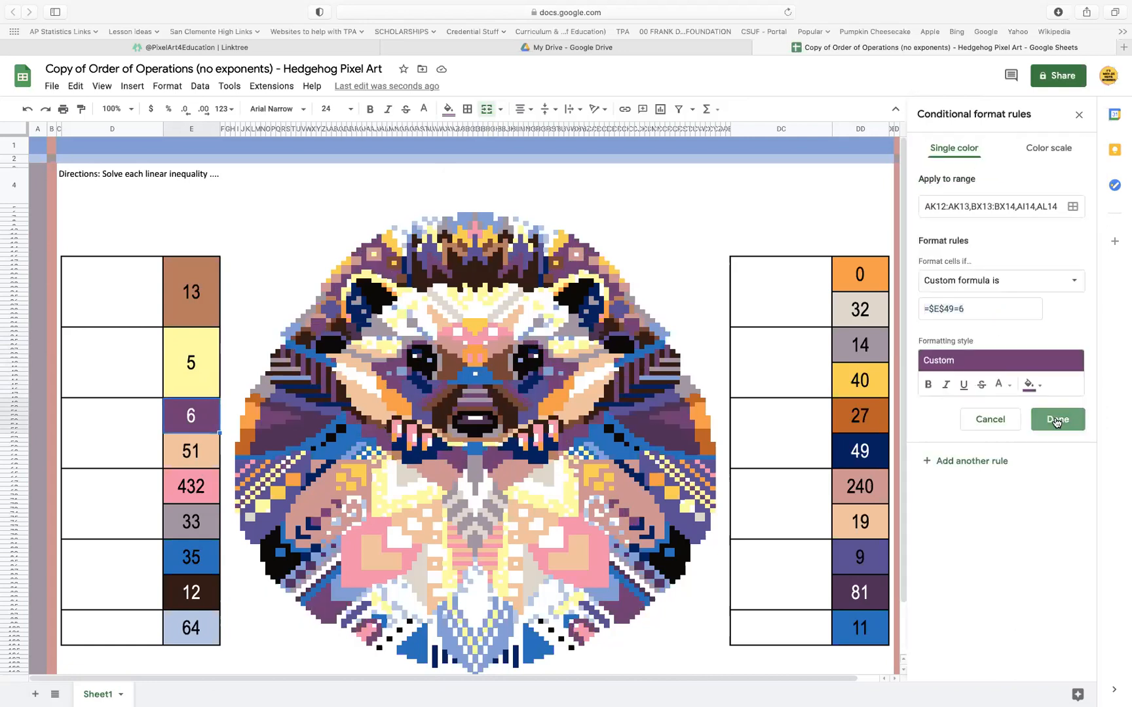
# Set the custom formula in the answer cell 51's peach conditional format rule to =$E$49=6, add the range E49:E56 and save the rule
pyautogui.click(202, 452)
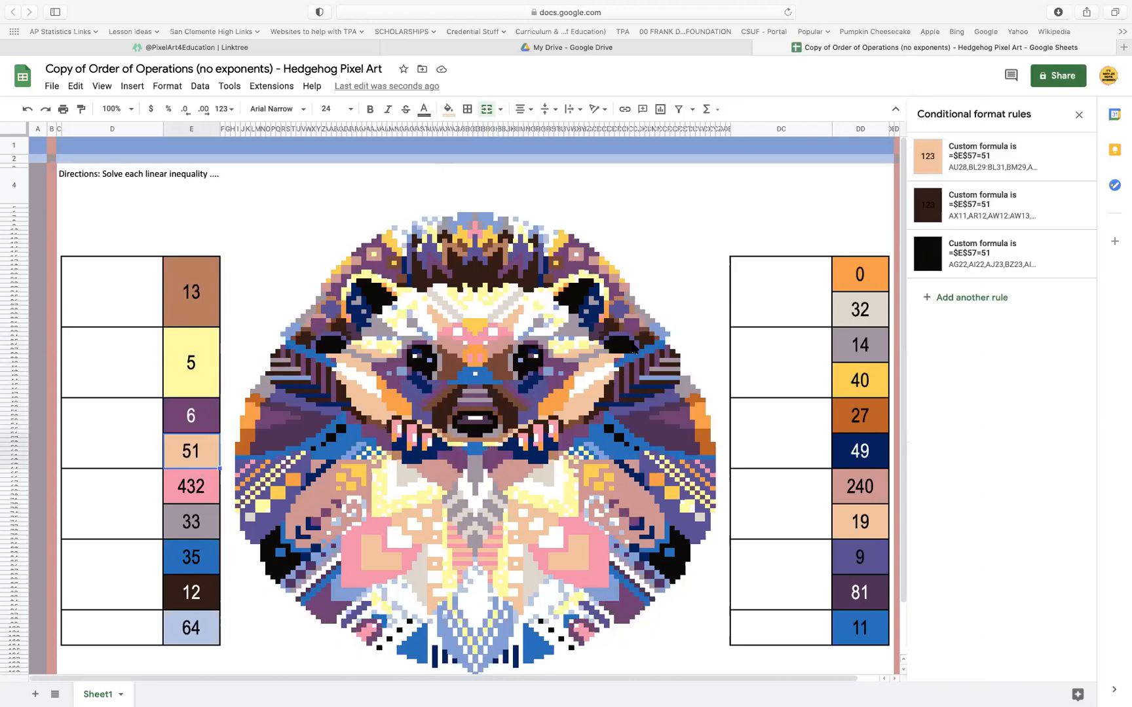
pyautogui.click(1022, 158)
pyautogui.click(991, 308)
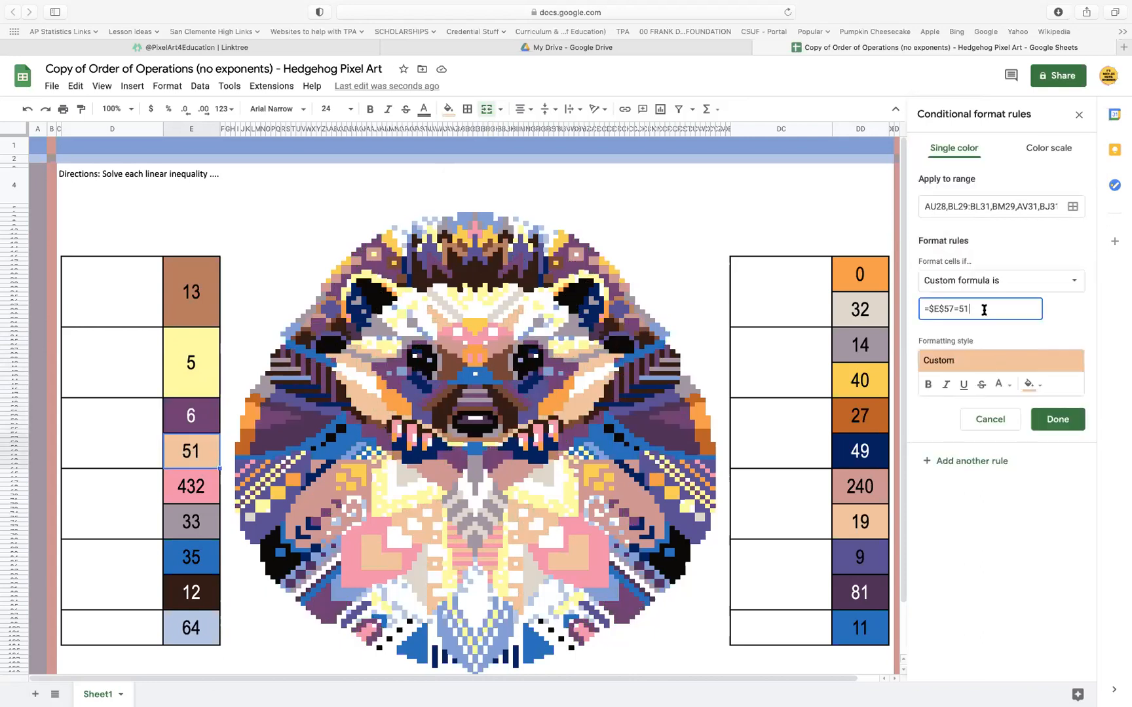
pyautogui.press('cmd+v')
pyautogui.click(1072, 215)
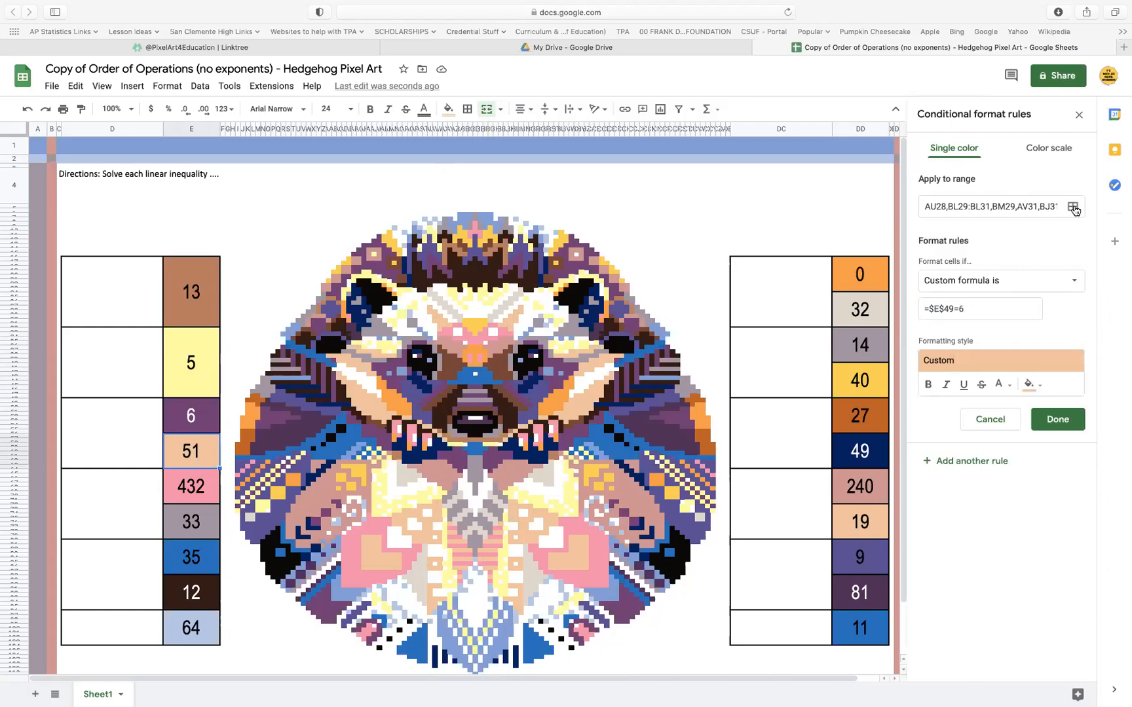
pyautogui.click(549, 488)
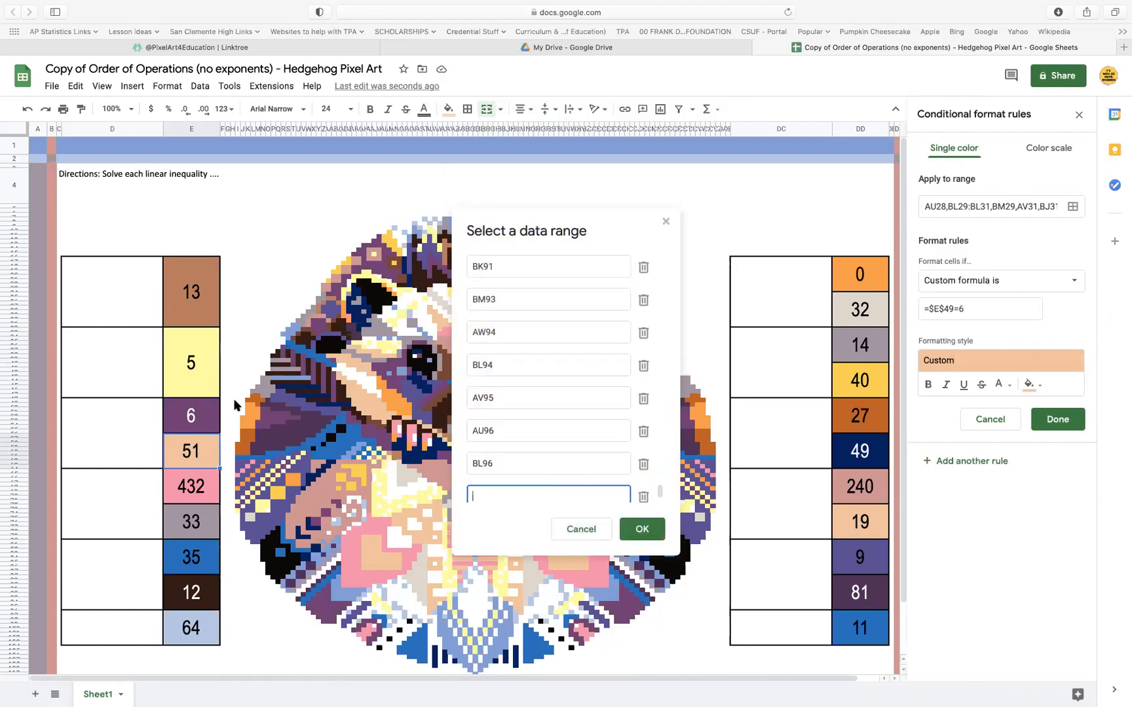
pyautogui.click(195, 418)
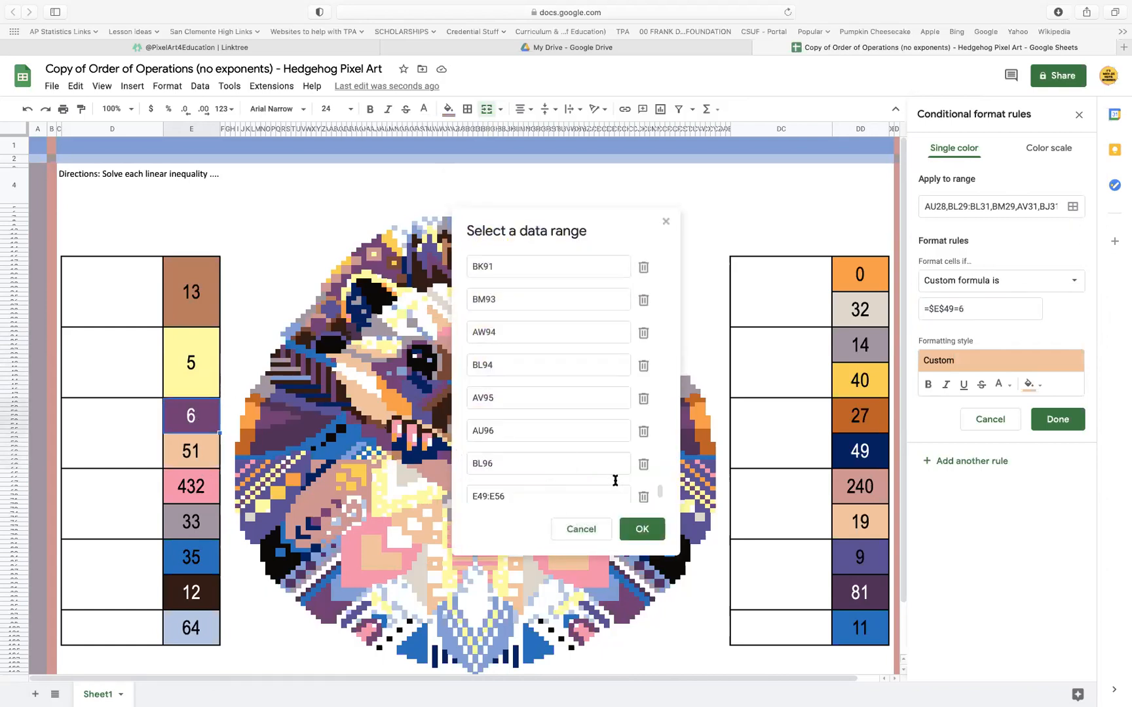
pyautogui.click(642, 529)
pyautogui.click(1078, 424)
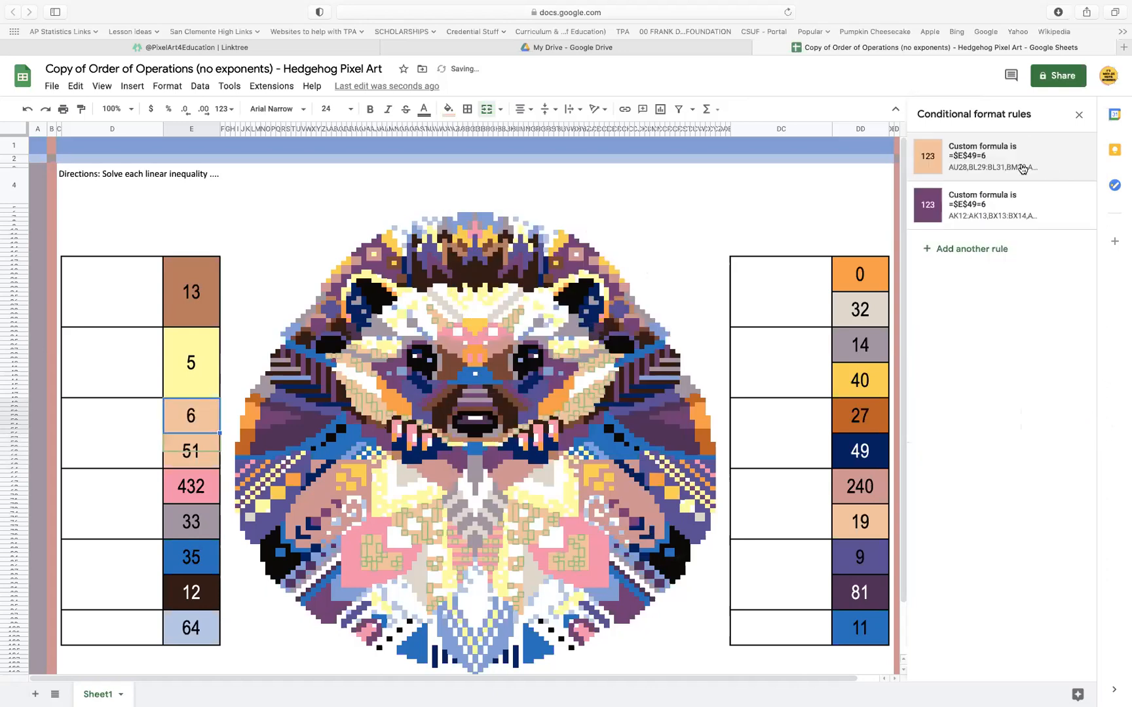
# Set the custom formula in the answer cell 51's dark brown conditional format rule to =$E$49=6, add the range E49:E56 and save the rule
pyautogui.click(198, 453)
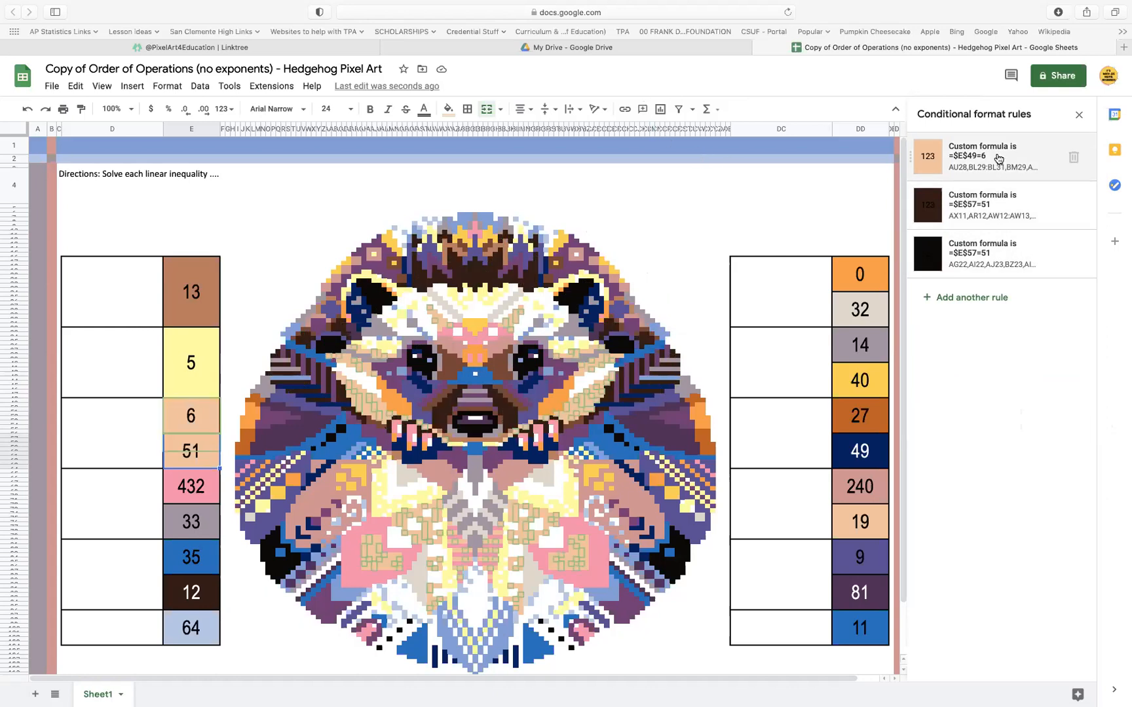
pyautogui.click(1001, 203)
pyautogui.click(979, 308)
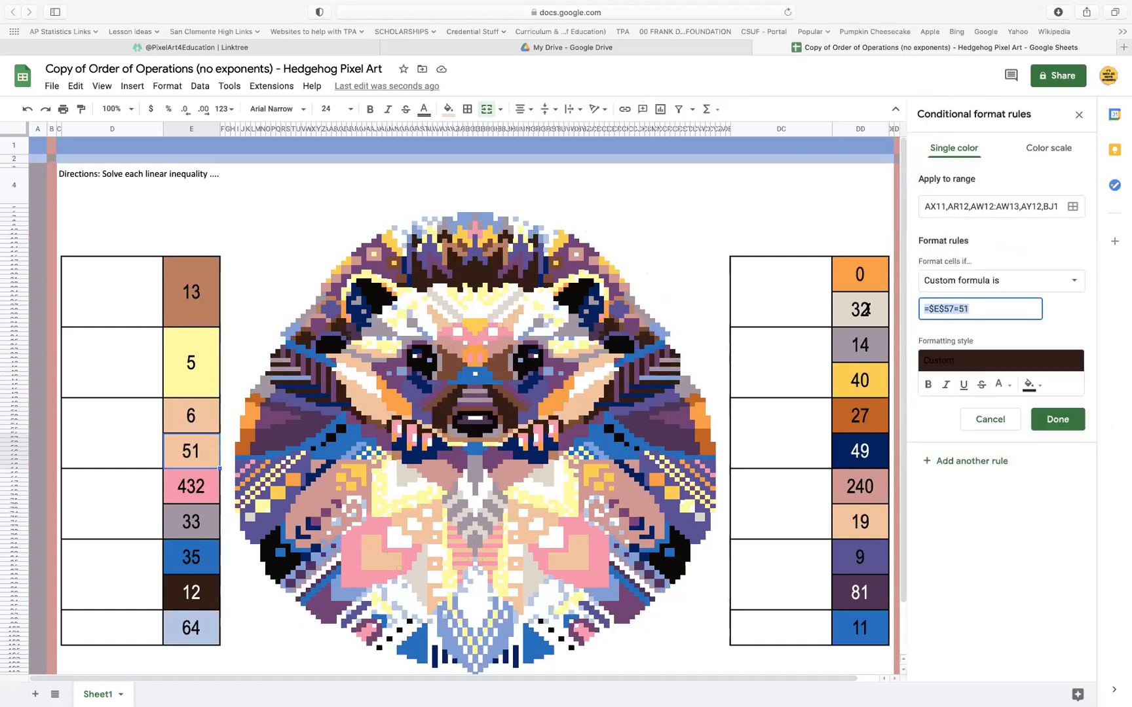
pyautogui.press('super+v')
pyautogui.click(1075, 207)
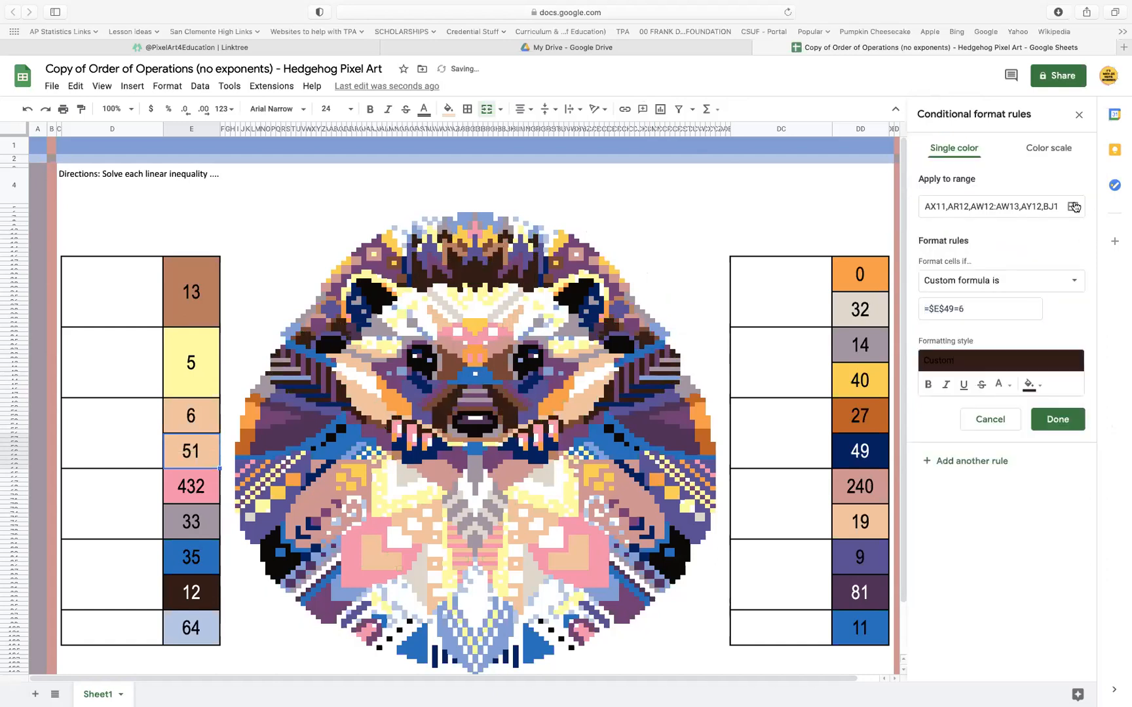
pyautogui.click(544, 494)
pyautogui.click(203, 412)
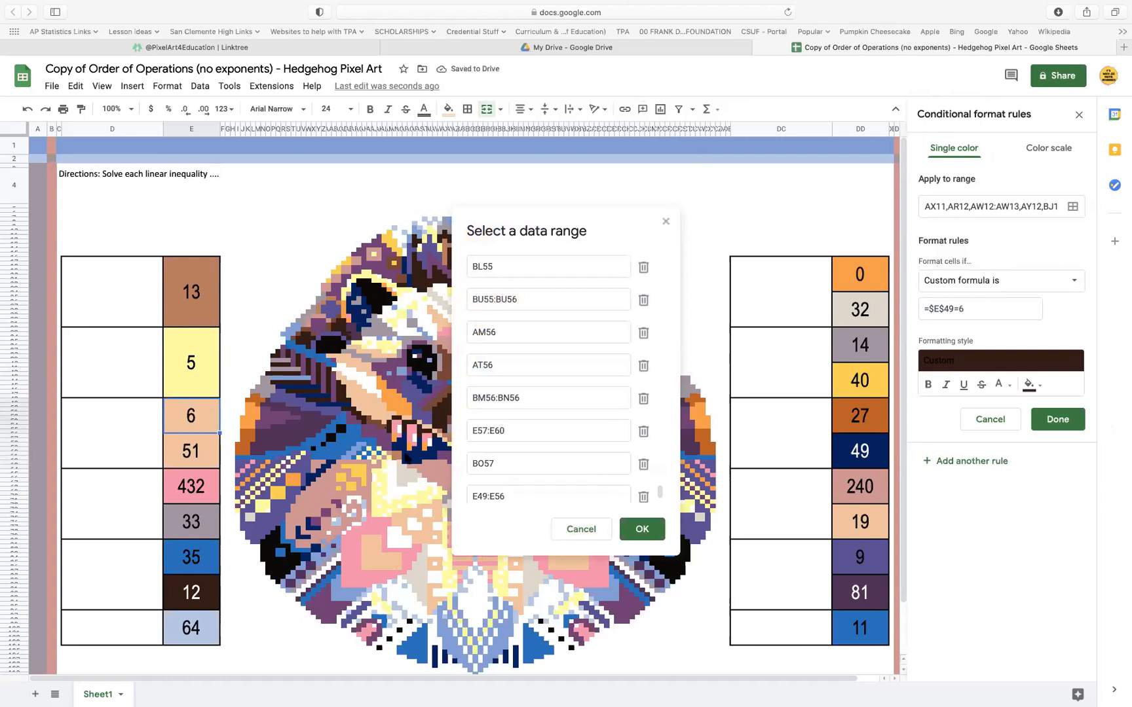
pyautogui.click(642, 528)
pyautogui.click(1075, 422)
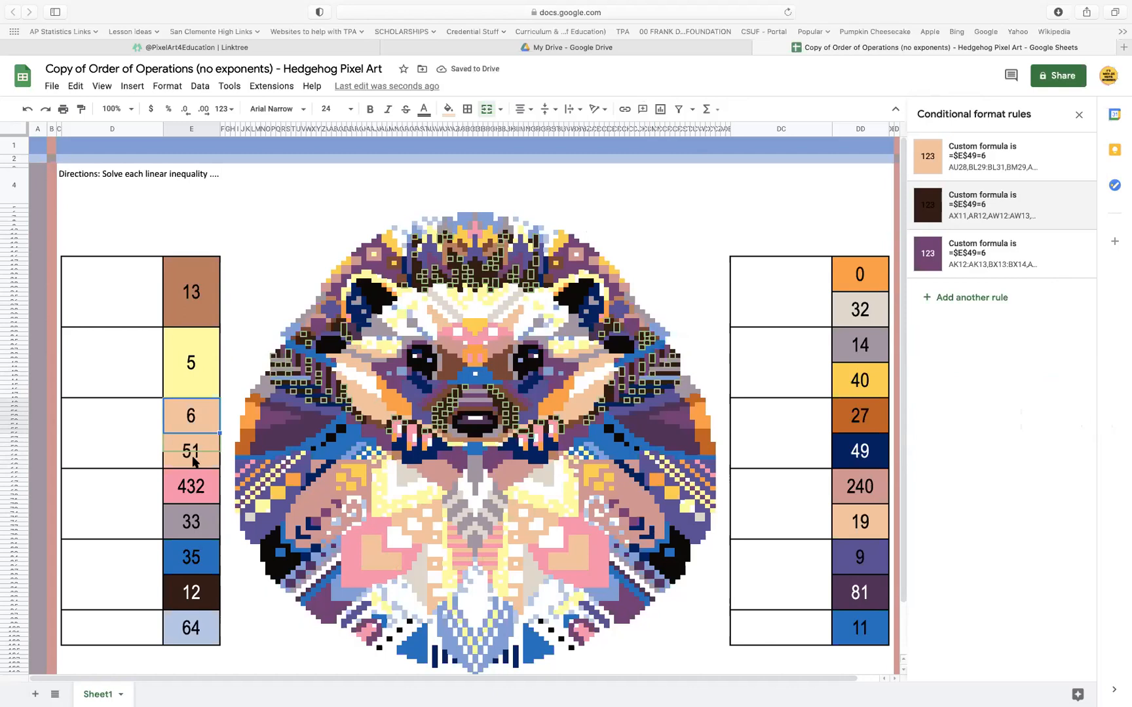
# Set the custom formula in the answer cell 51's black conditional format rule to =$E$49=6, add the range E49:E56 and save the rule
pyautogui.click(194, 462)
pyautogui.click(1000, 260)
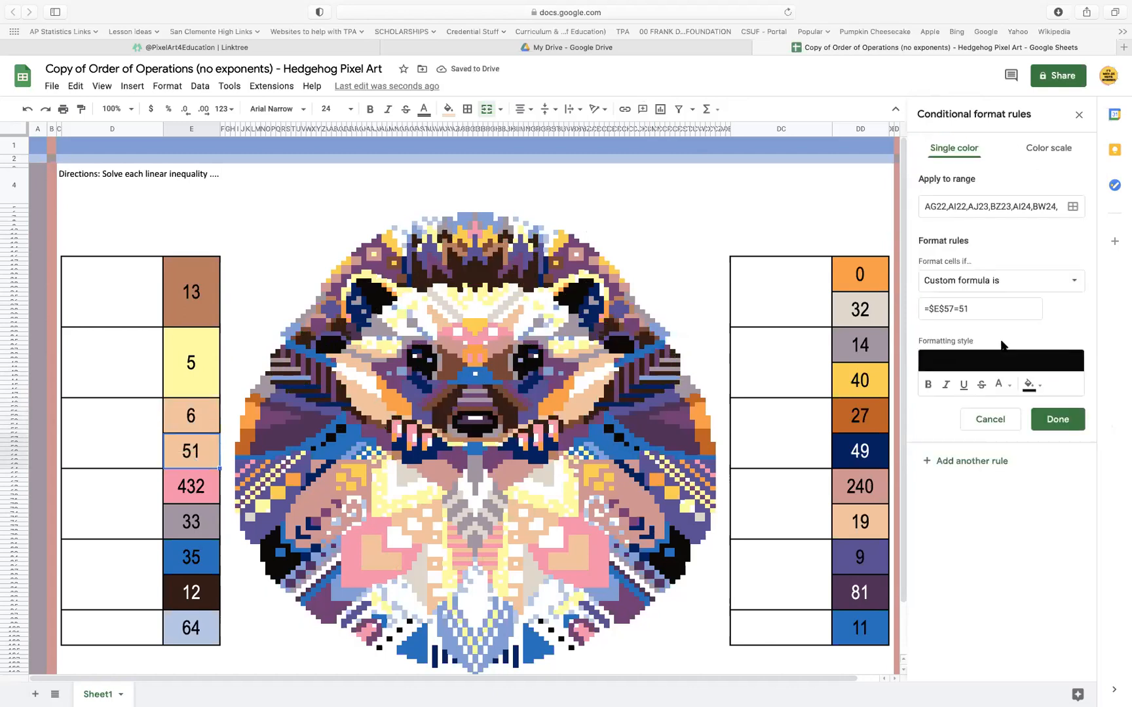
pyautogui.tripleClick(993, 308)
pyautogui.write('=$E$49=6')
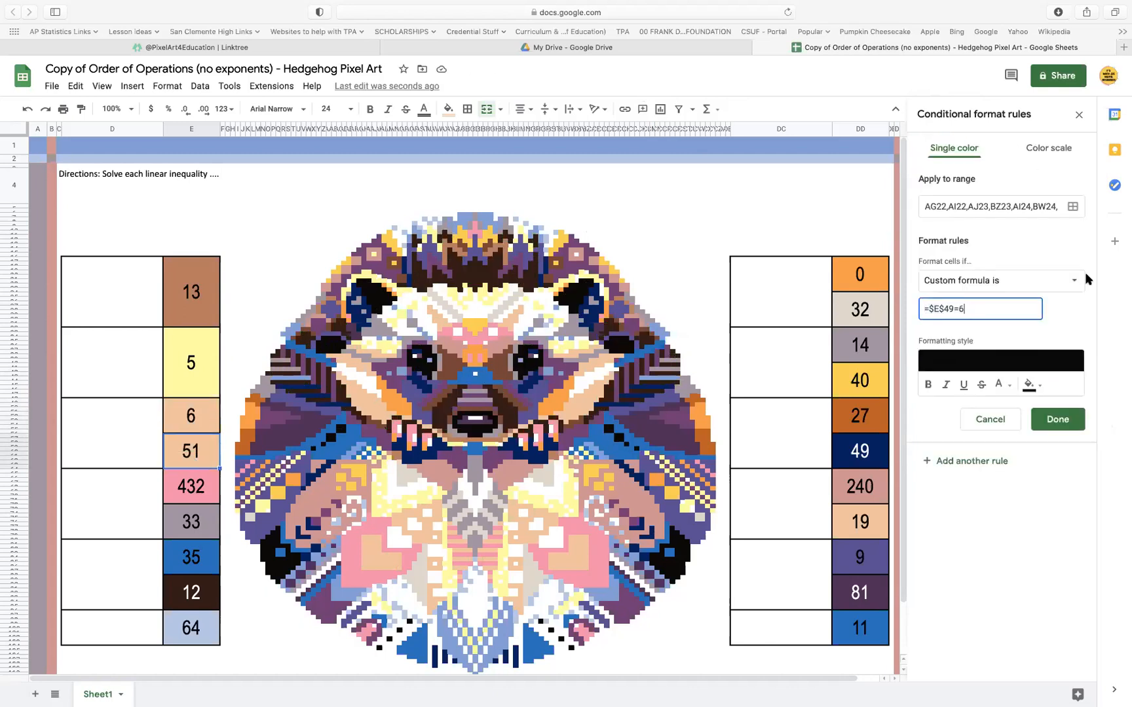
pyautogui.click(1072, 207)
pyautogui.click(498, 495)
pyautogui.click(184, 406)
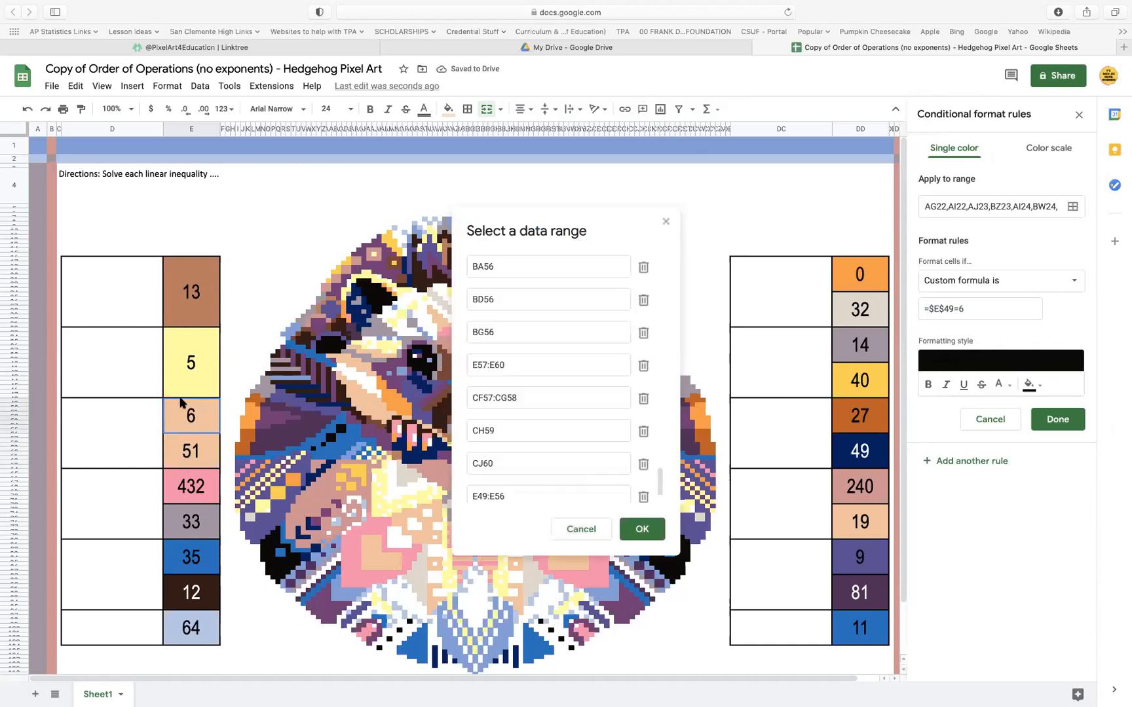
pyautogui.click(643, 530)
pyautogui.click(1067, 424)
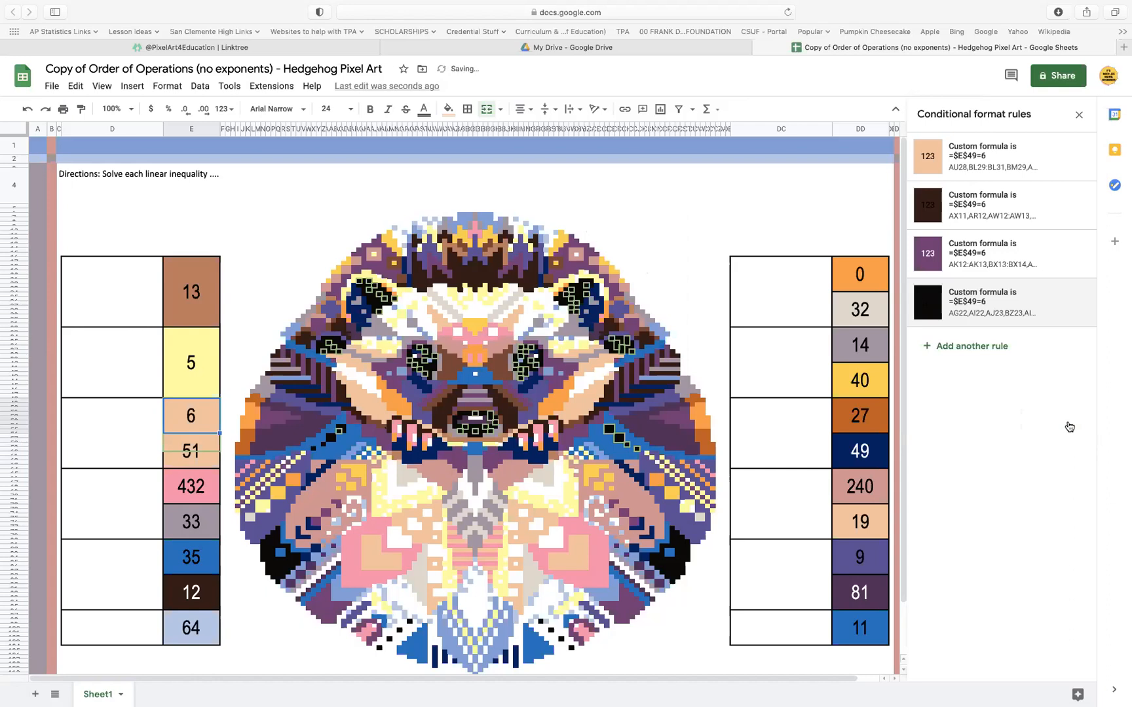
# Delete the 51 below the peach answer cell 6 and merge the two cells
pyautogui.click(208, 452)
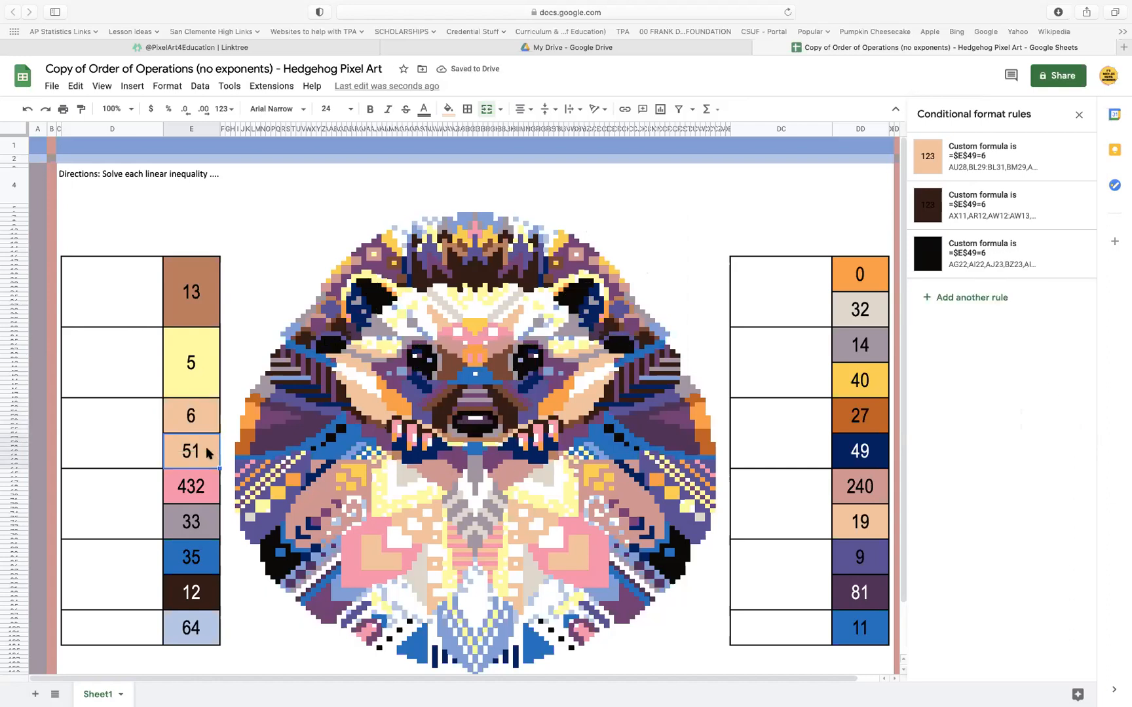
pyautogui.press('Delete')
pyautogui.moveTo(204, 427); pyautogui.dragTo(204, 455)
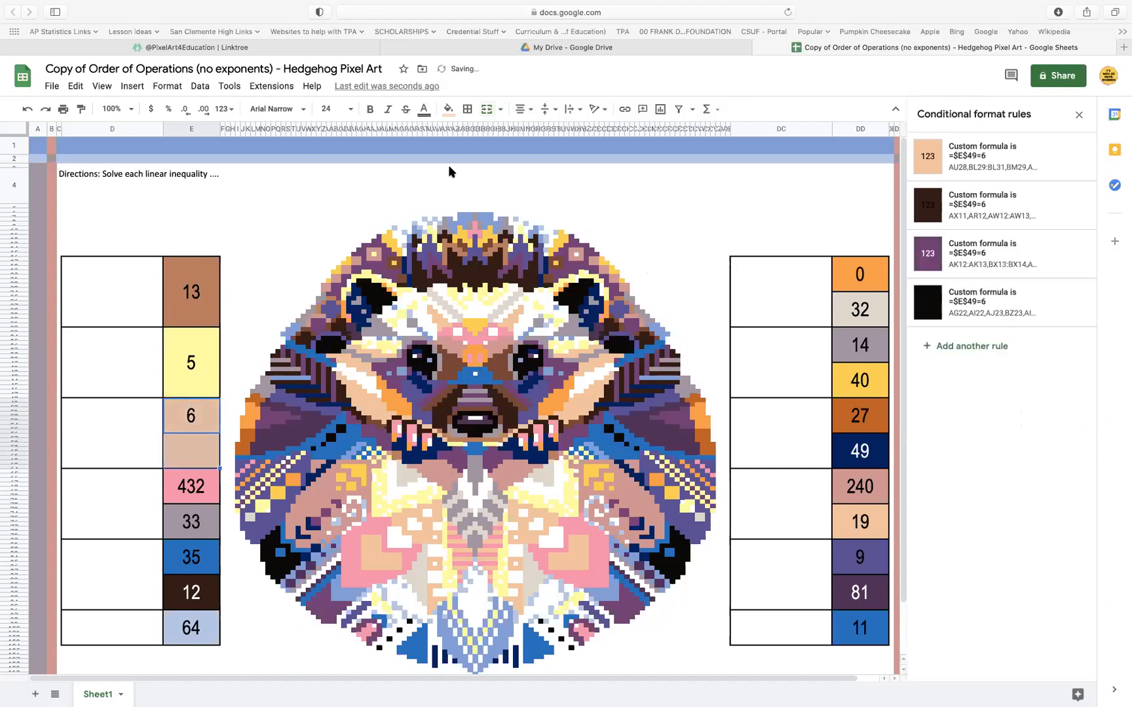
pyautogui.click(486, 110)
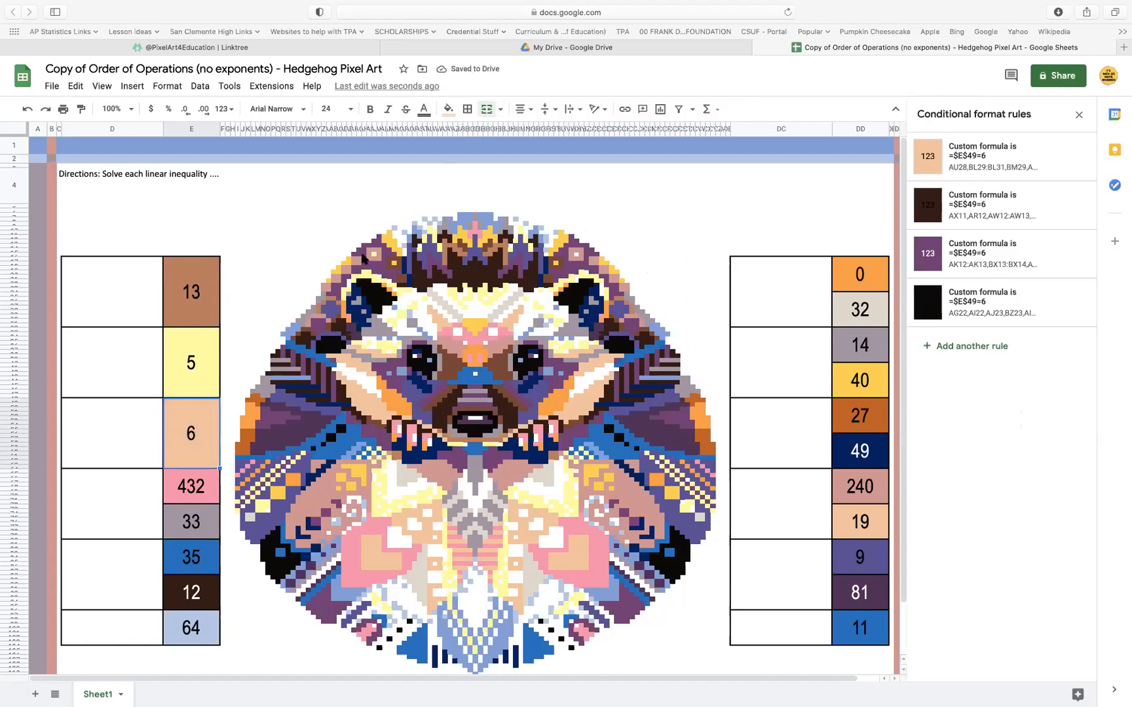
pyautogui.click(185, 370)
pyautogui.click(200, 308)
pyautogui.click(202, 360)
pyautogui.click(203, 443)
# Copy the custom formula =$E$65=432 from the pink answer cell 432's conditional format rule, leaving that rule as it is
pyautogui.click(206, 481)
pyautogui.click(997, 154)
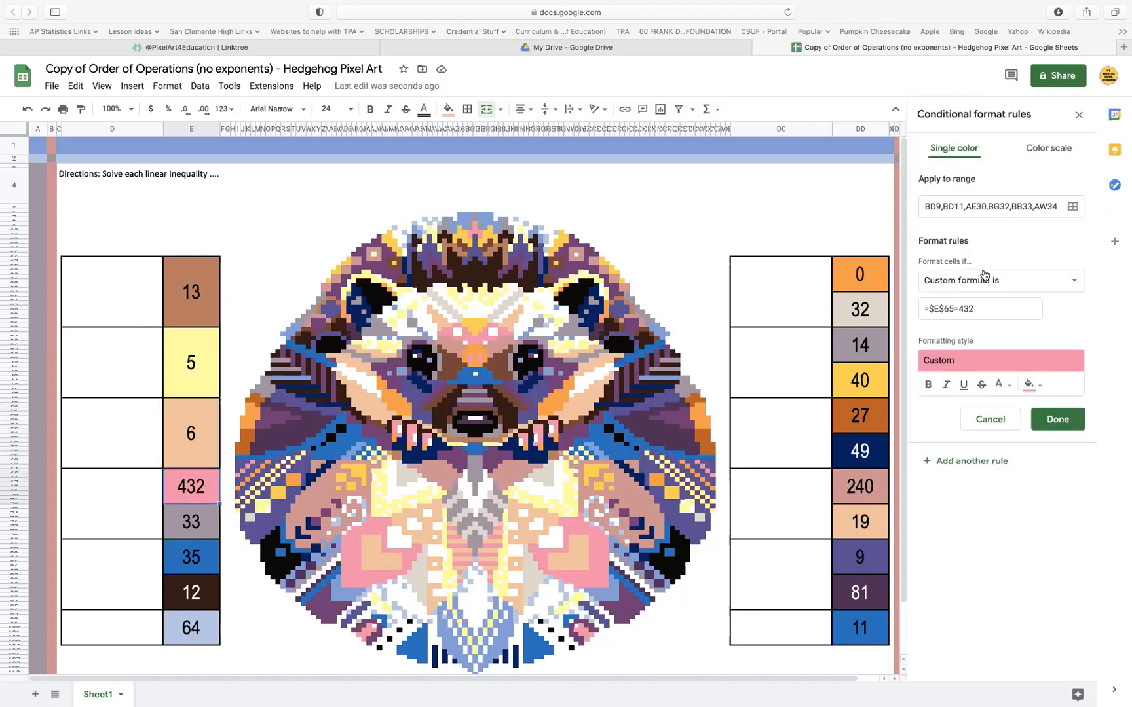
pyautogui.moveTo(976, 310); pyautogui.dragTo(913, 311)
pyautogui.press('super+c')
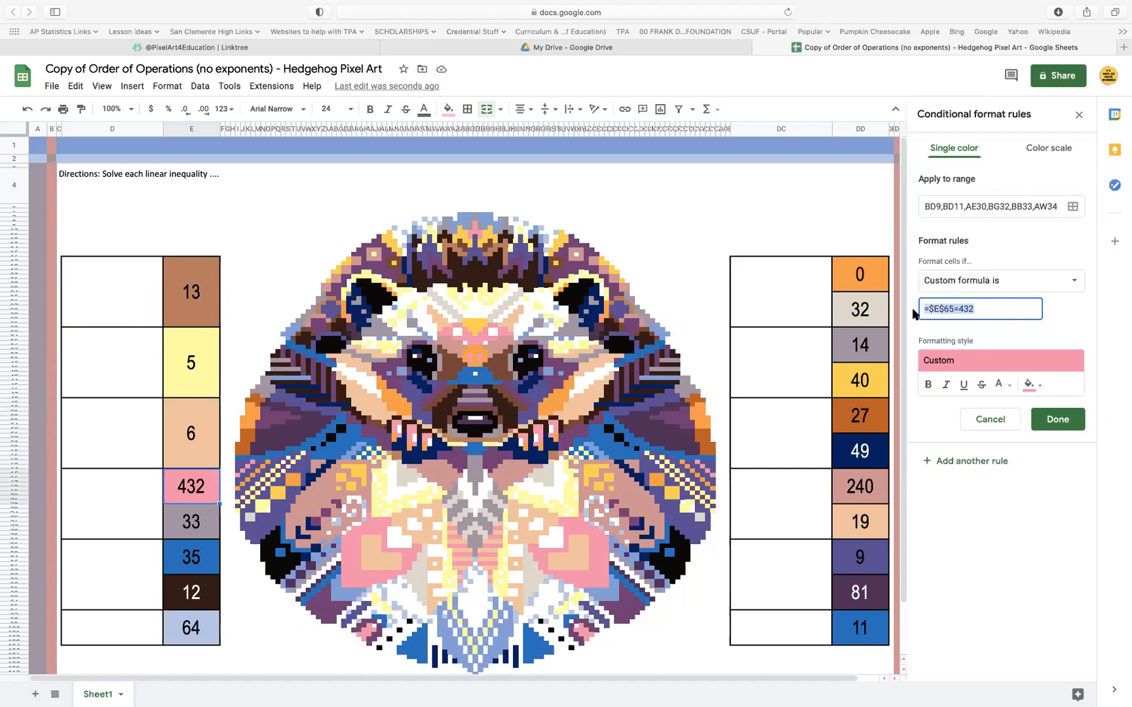
pyautogui.click(1066, 421)
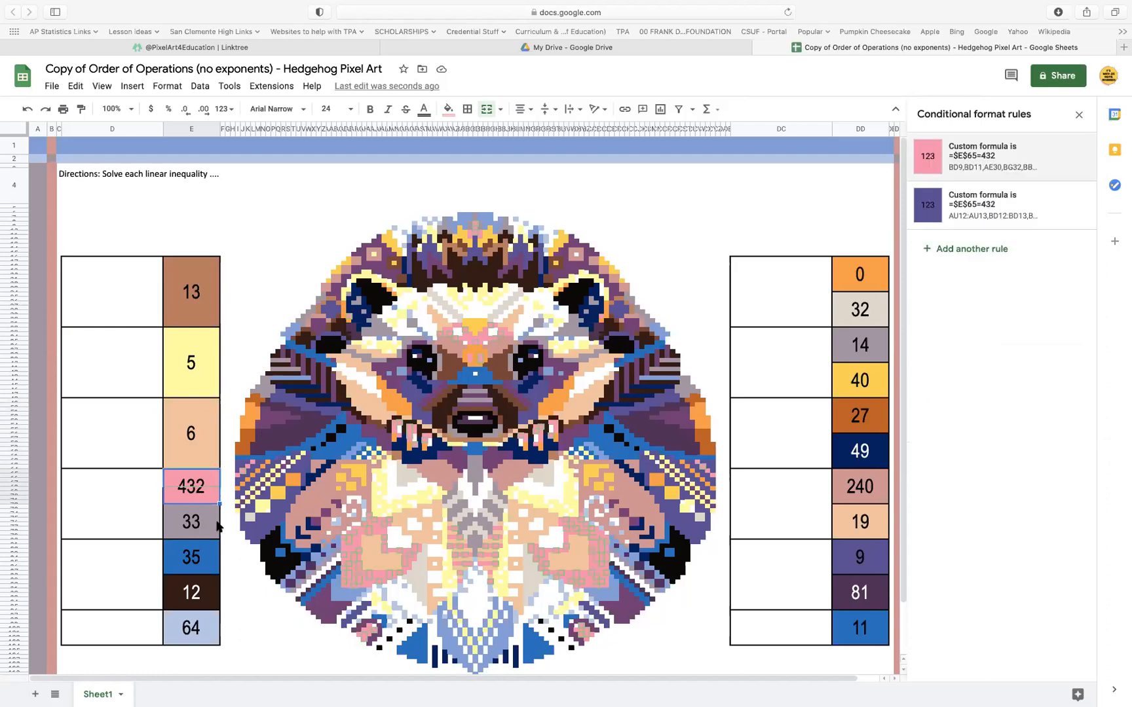
# Set the custom formula in the answer cell 33's gray conditional format rule to =$E$65=432, add the range E65:E72 and save the rule
pyautogui.press('Down')
pyautogui.click(976, 160)
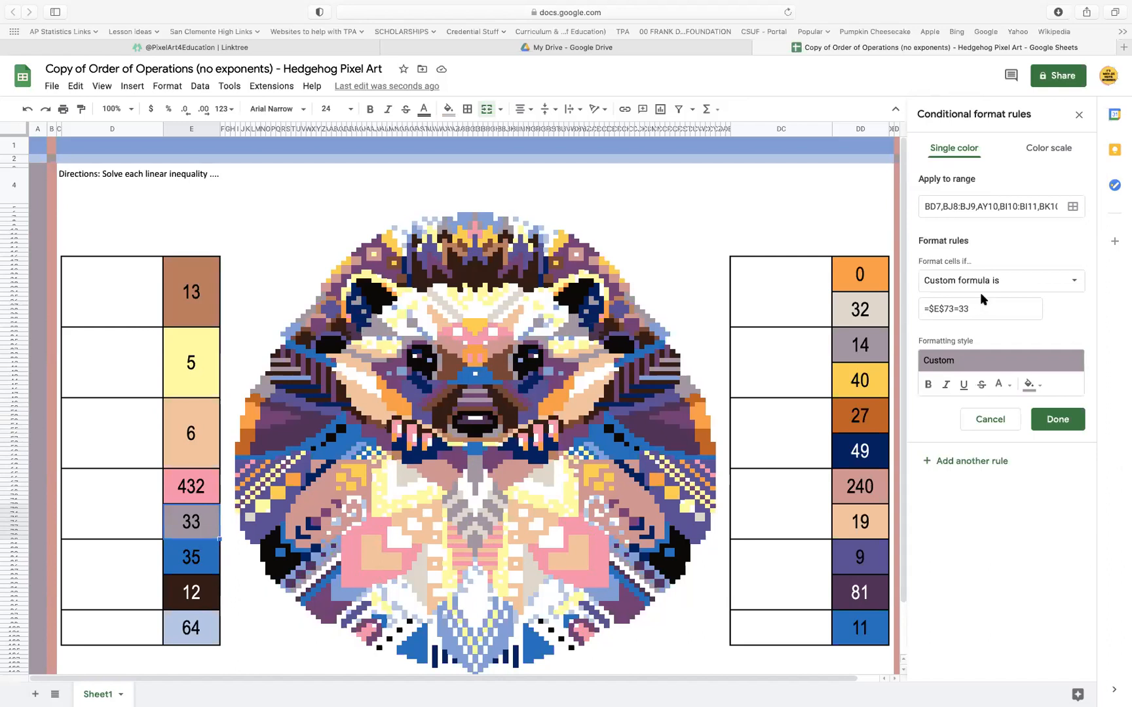
pyautogui.click(985, 306)
pyautogui.click(1072, 206)
pyautogui.click(532, 492)
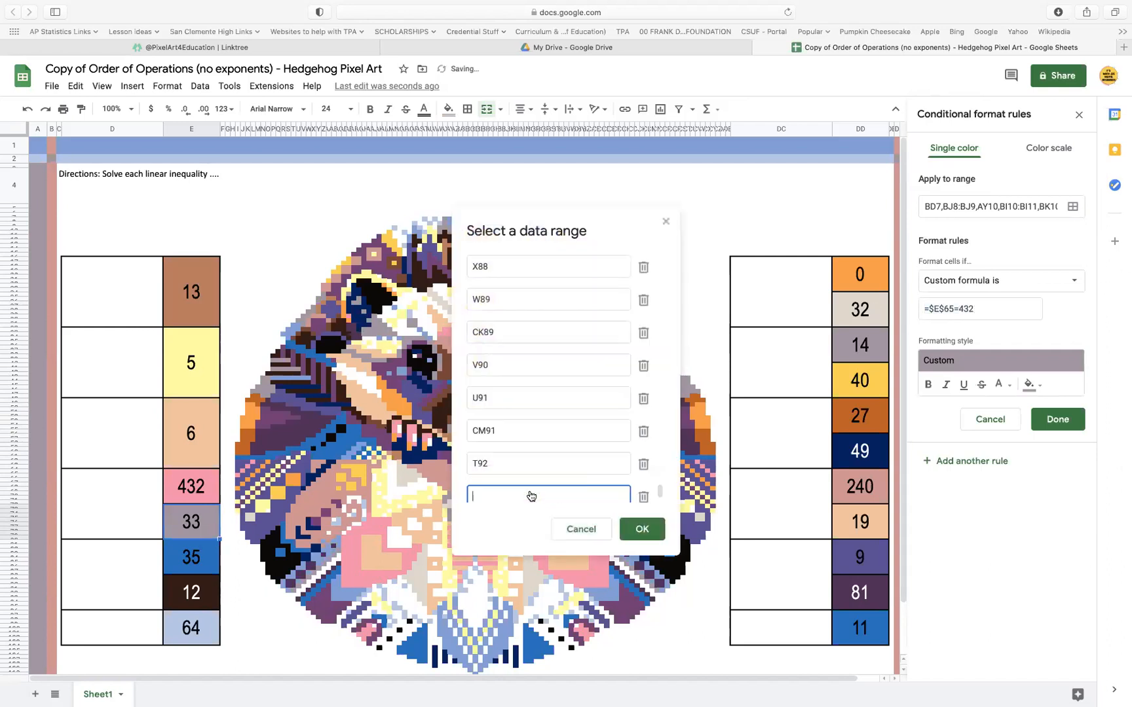
pyautogui.click(203, 488)
pyautogui.click(637, 534)
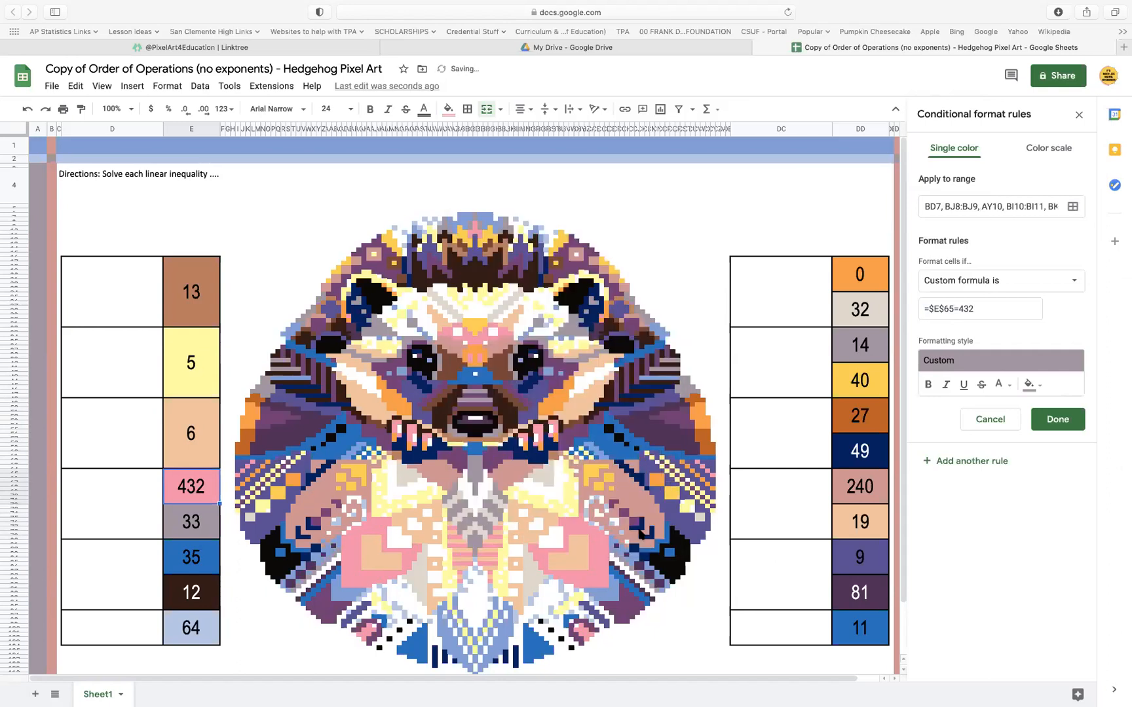
pyautogui.click(1068, 427)
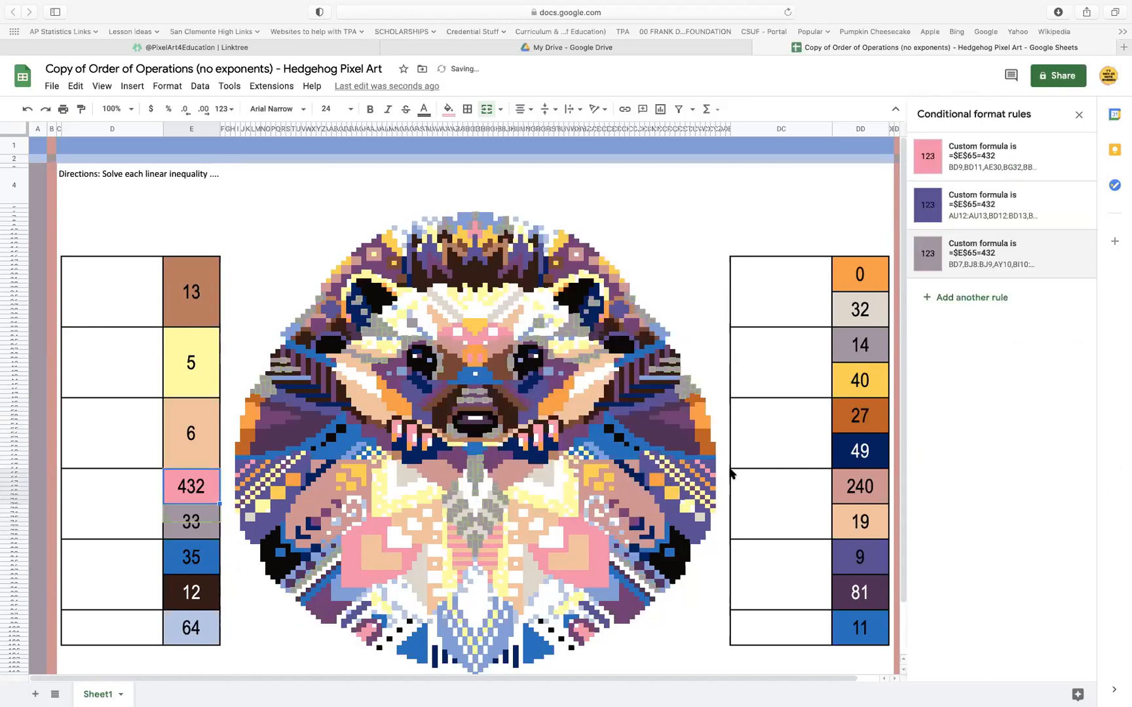
# Set the custom formula in the answer cell 33's dark purple conditional format rule to =$E$65=432, add the range E65:E72 and save the rule
pyautogui.click(199, 527)
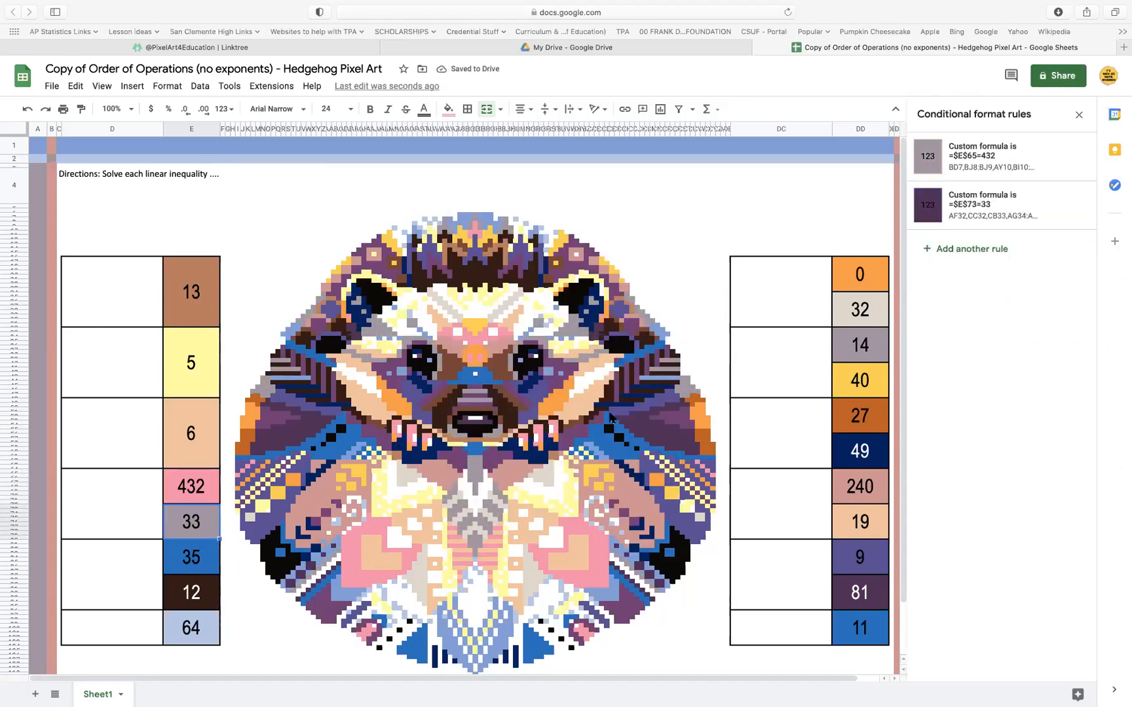
pyautogui.click(993, 219)
pyautogui.moveTo(993, 307); pyautogui.dragTo(872, 307)
pyautogui.press('super+v')
pyautogui.click(1072, 207)
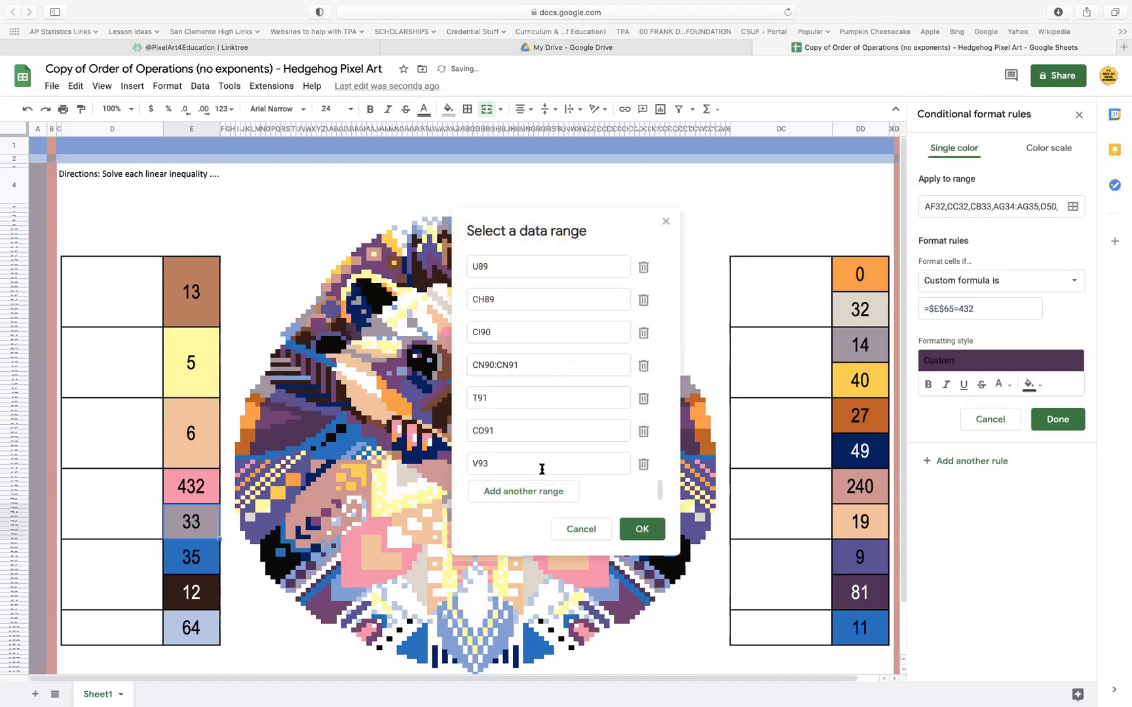
pyautogui.click(530, 492)
pyautogui.click(177, 488)
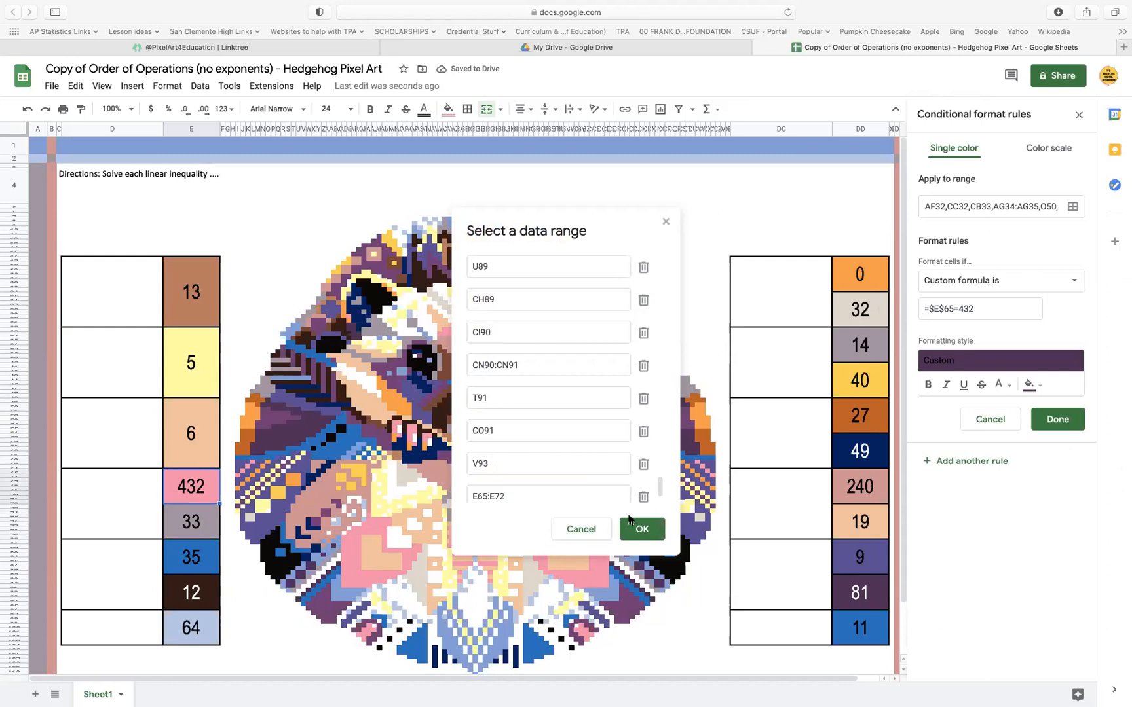
pyautogui.click(630, 524)
pyautogui.click(1072, 419)
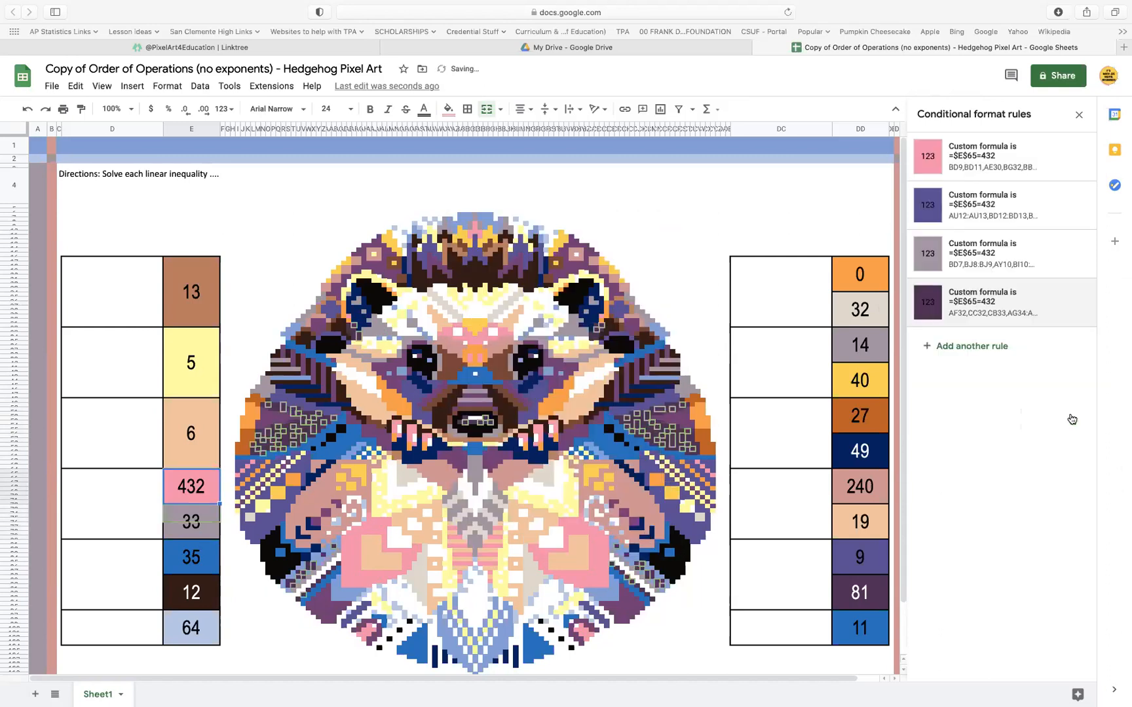
# Delete the 33 below the pink answer cell 432 and merge the two cells
pyautogui.click(204, 524)
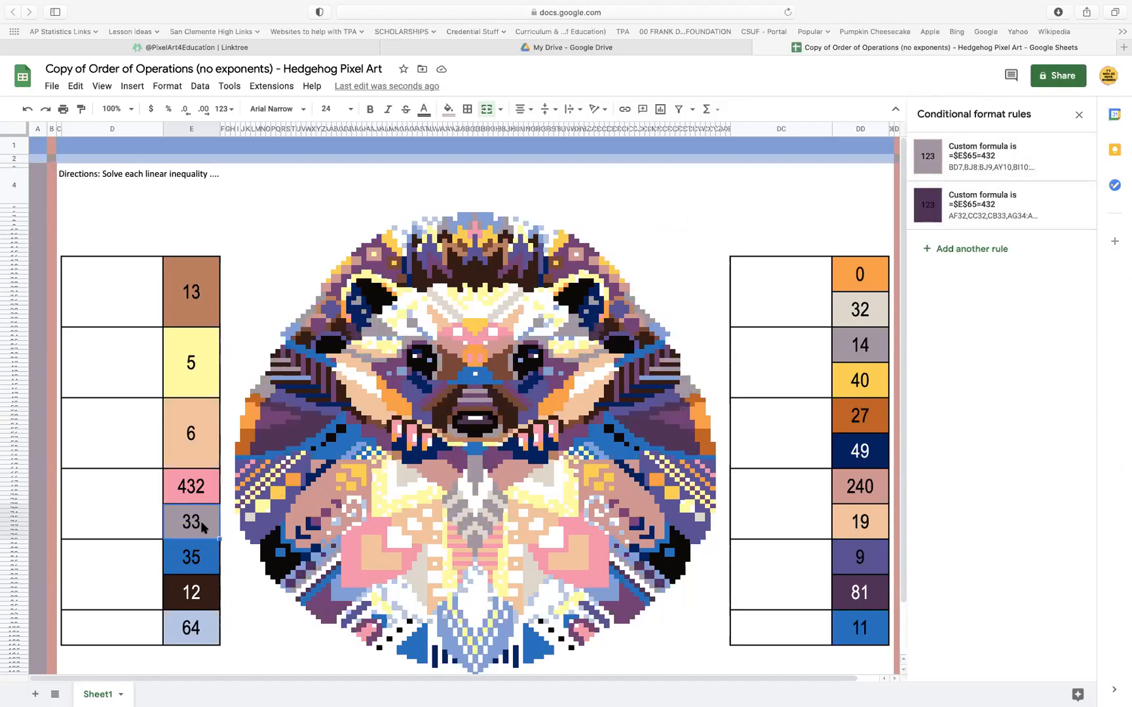
pyautogui.press('Delete')
pyautogui.moveTo(210, 483); pyautogui.dragTo(210, 516)
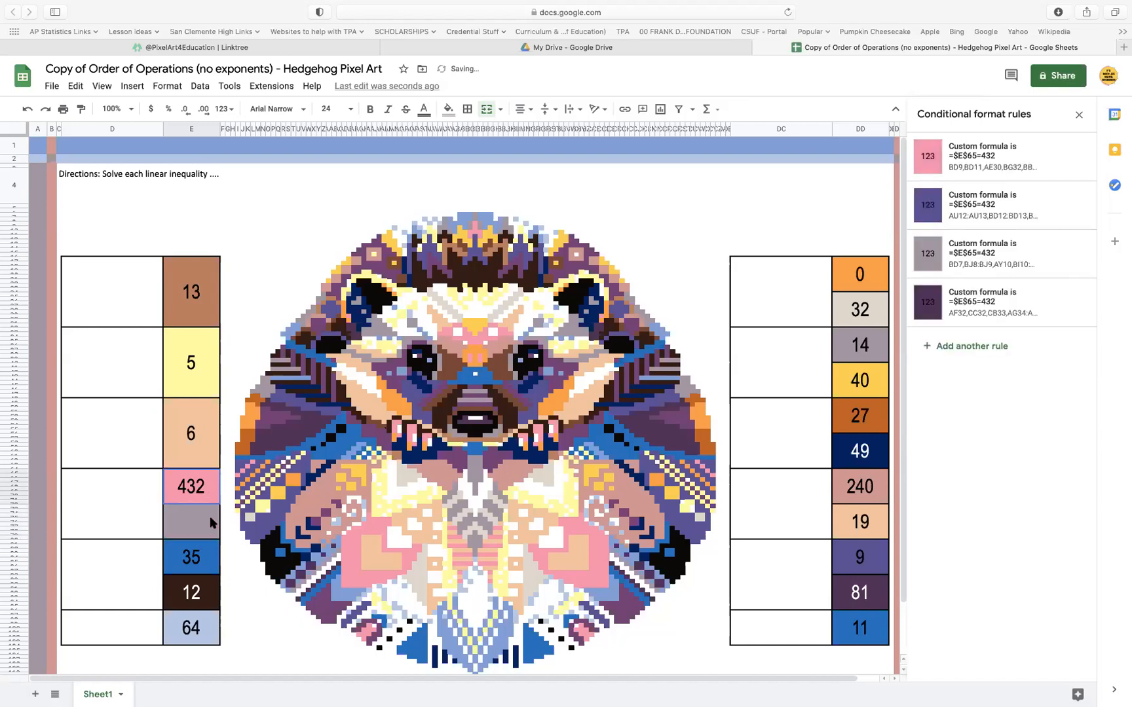
pyautogui.click(486, 109)
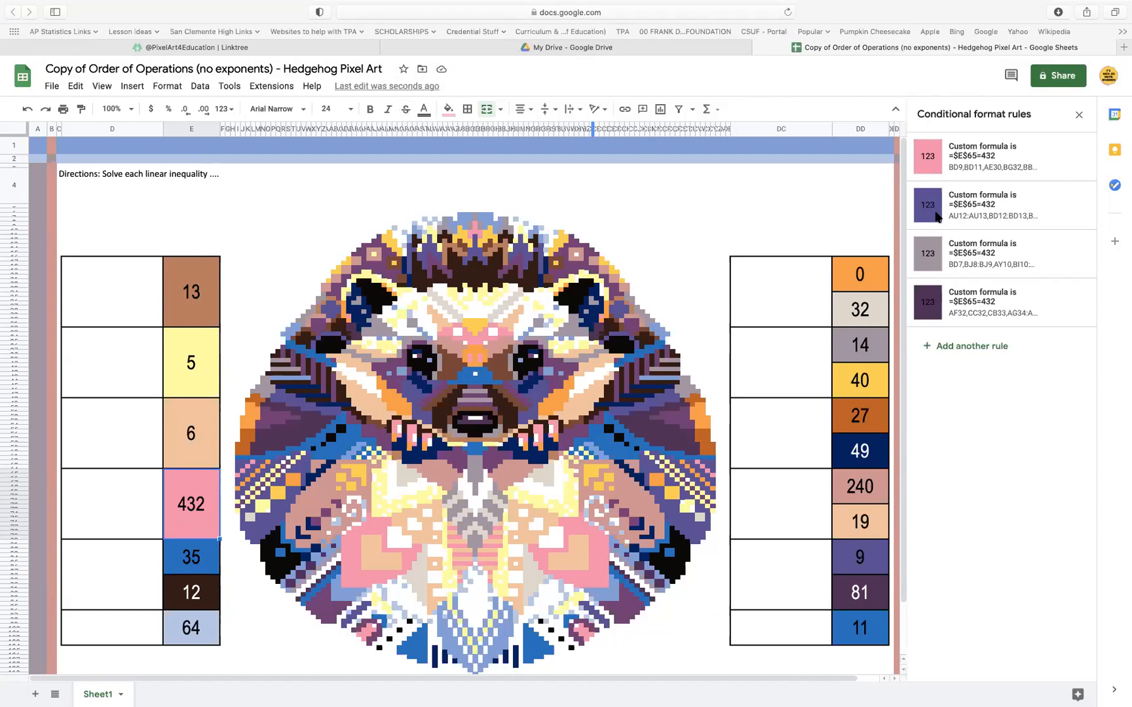
# View the web address of the PixelArt4Education Linktree page and return to the Hedgehog Pixel Art spreadsheet
pyautogui.click(138, 47)
pyautogui.click(603, 15)
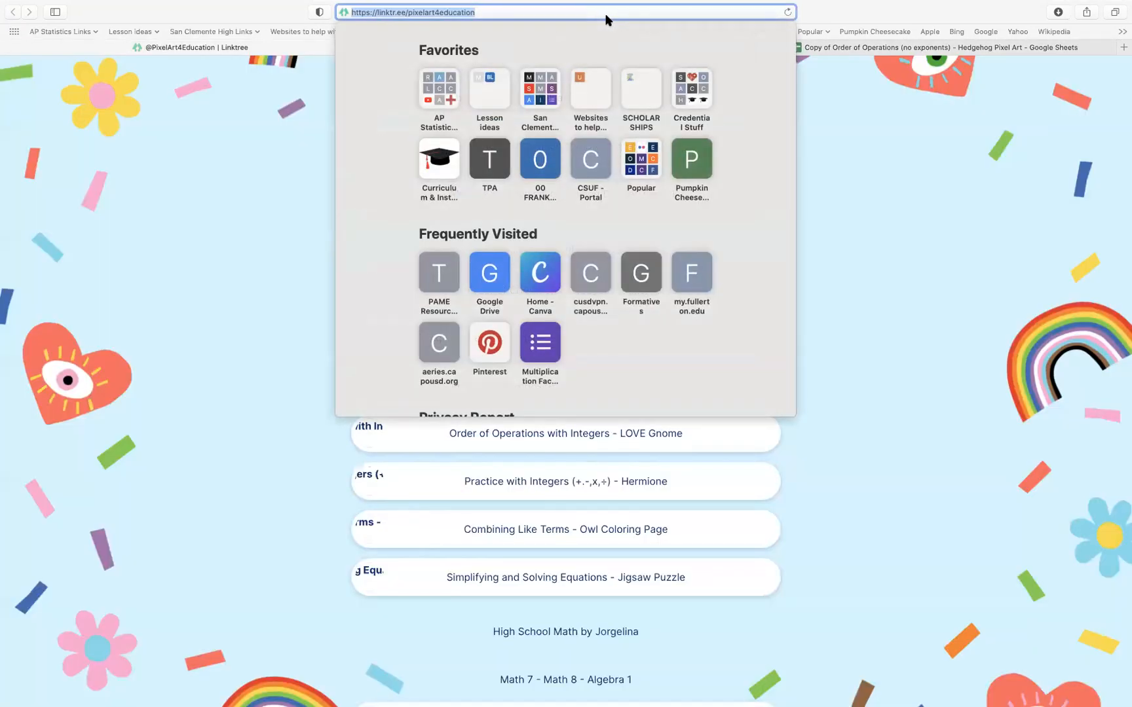
pyautogui.press('Escape')
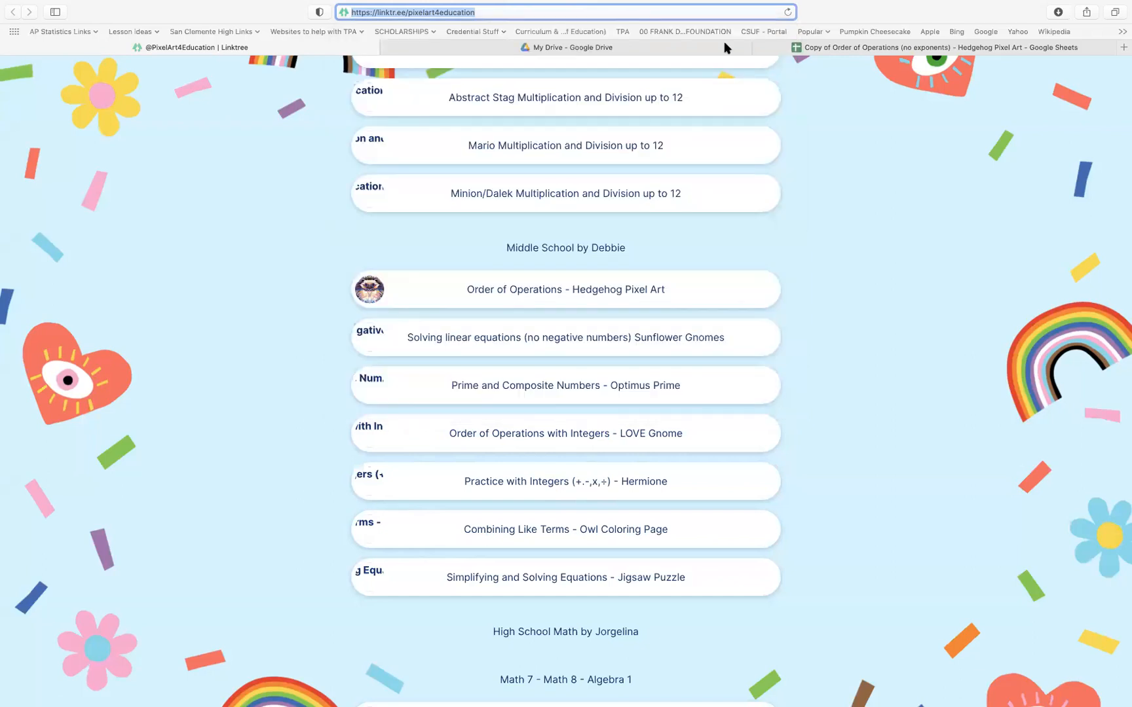
pyautogui.click(1032, 47)
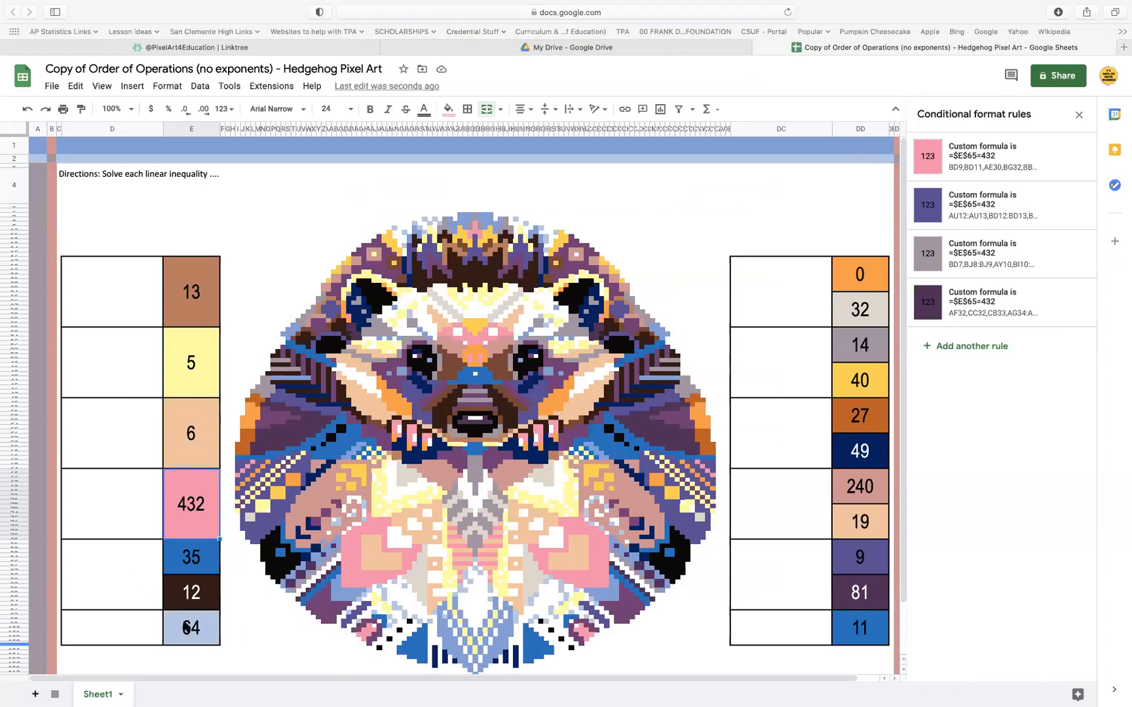
# Copy the custom formula =$E$81=35 from the blue answer cell 35's conditional format rule, leaving that rule as it is
pyautogui.click(207, 571)
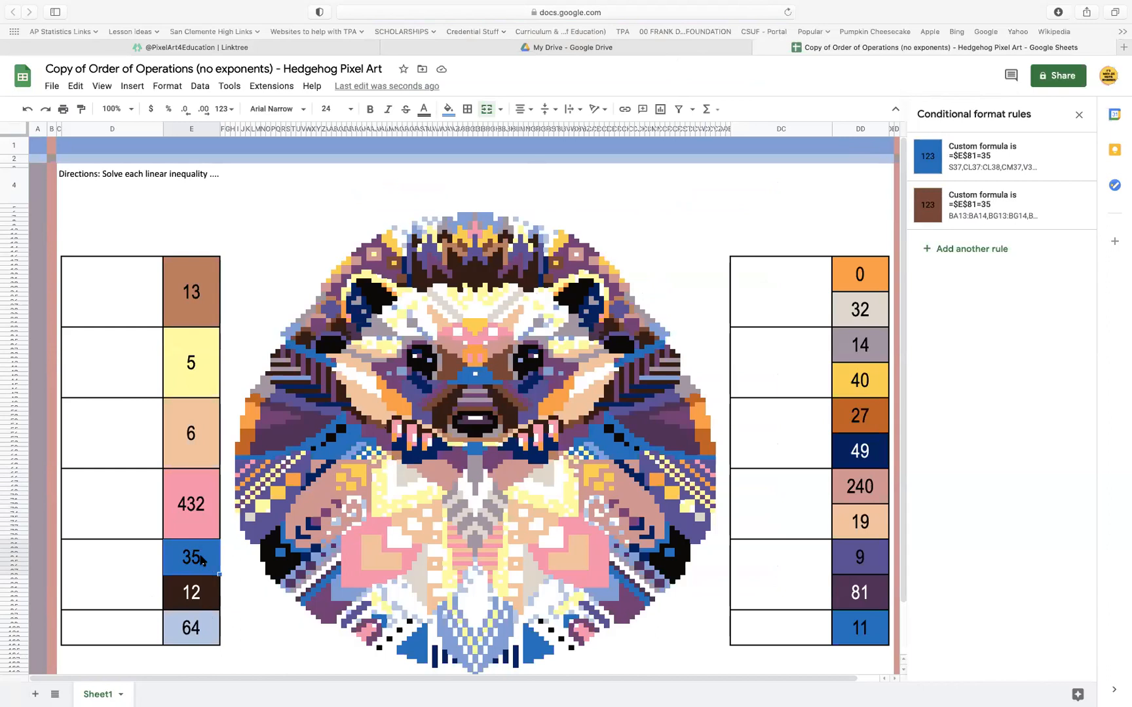
pyautogui.click(983, 157)
pyautogui.doubleClick(964, 309)
pyautogui.tripleClick(945, 308)
pyautogui.hotkey('ctrl', 'c')
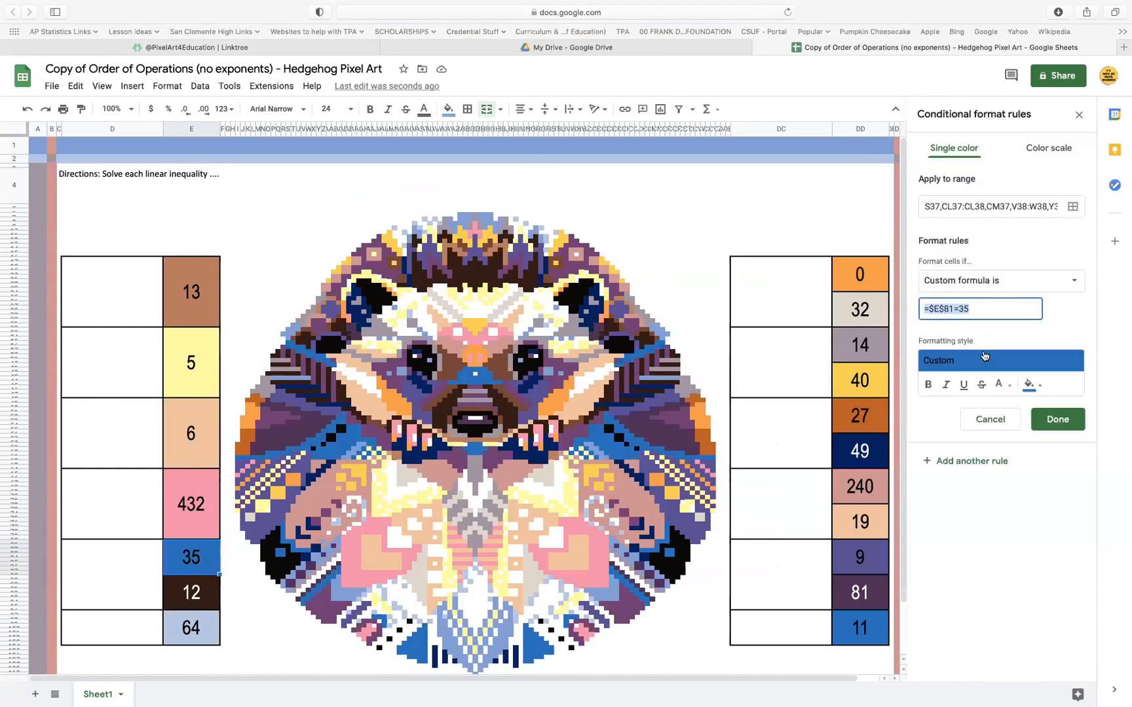
pyautogui.click(1073, 429)
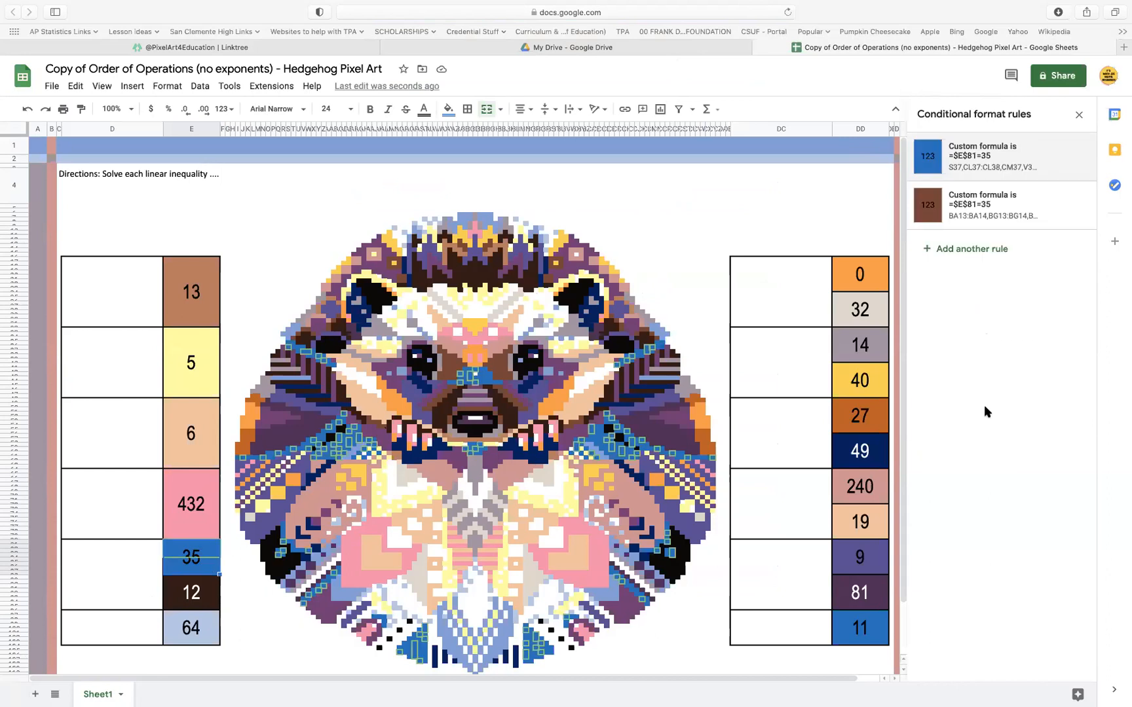
# Set the custom formula in the answer cell 12's dark brown conditional format rule to =$E$81=35, add the answer cell 35 as a range and save
pyautogui.click(196, 594)
pyautogui.click(989, 165)
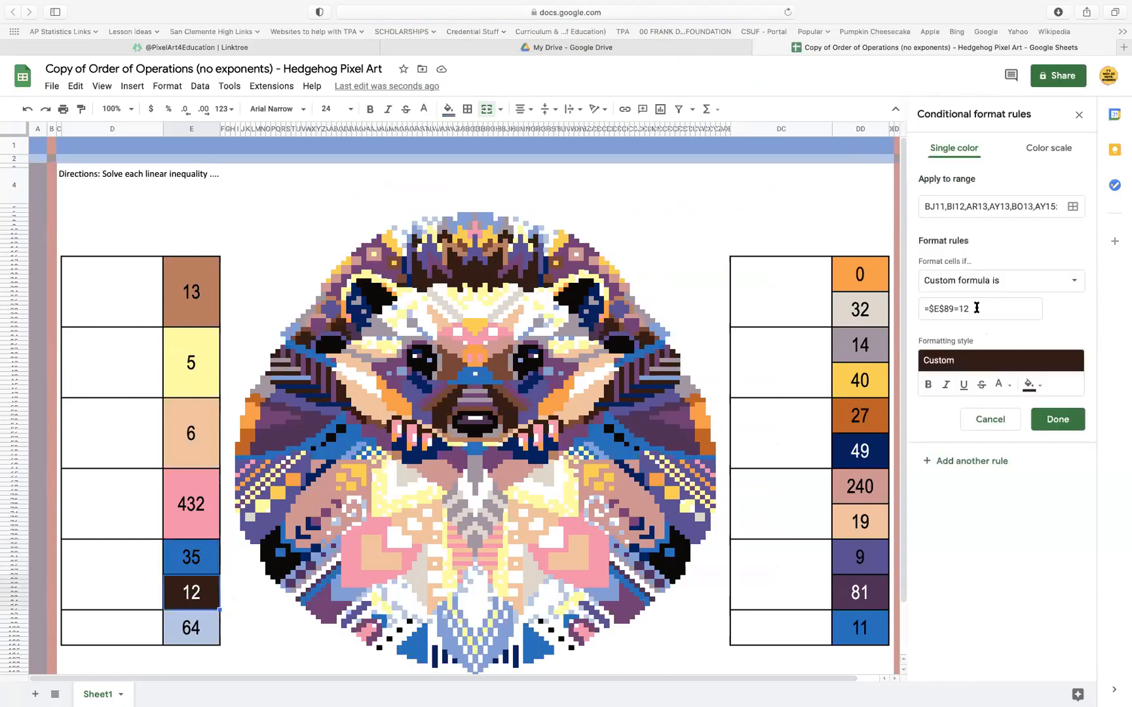
pyautogui.tripleClick(938, 307)
pyautogui.hotkey('ctrl', 'v')
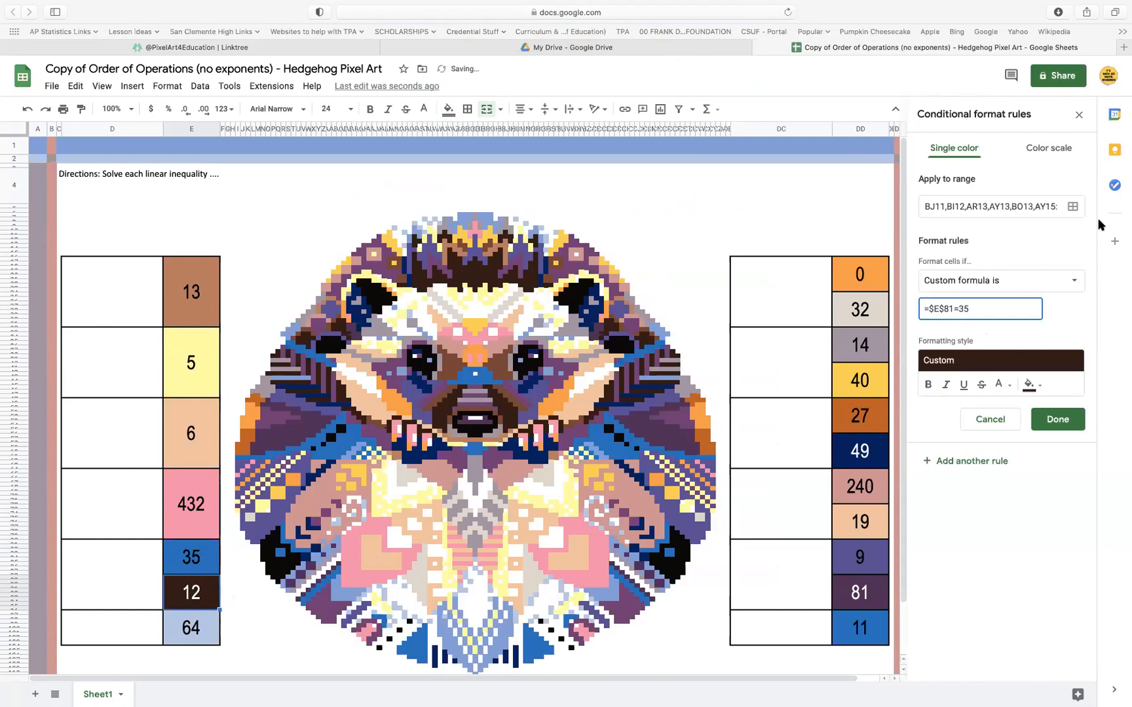
pyautogui.click(1073, 206)
pyautogui.click(562, 491)
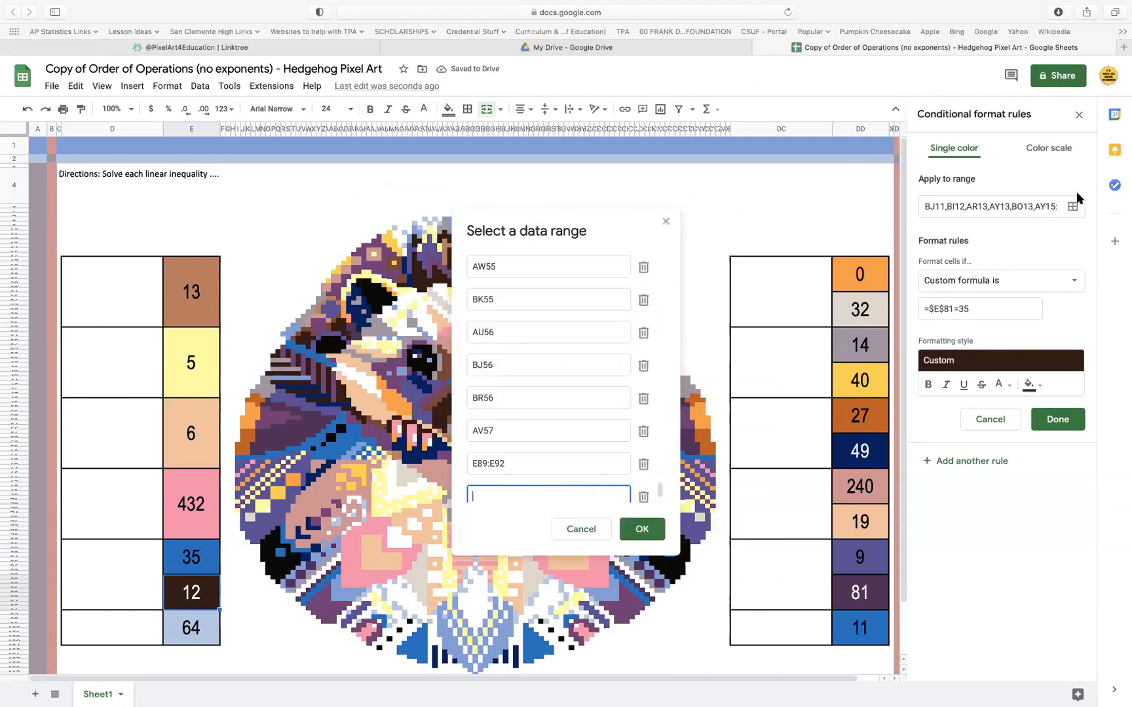
pyautogui.click(203, 562)
pyautogui.click(642, 529)
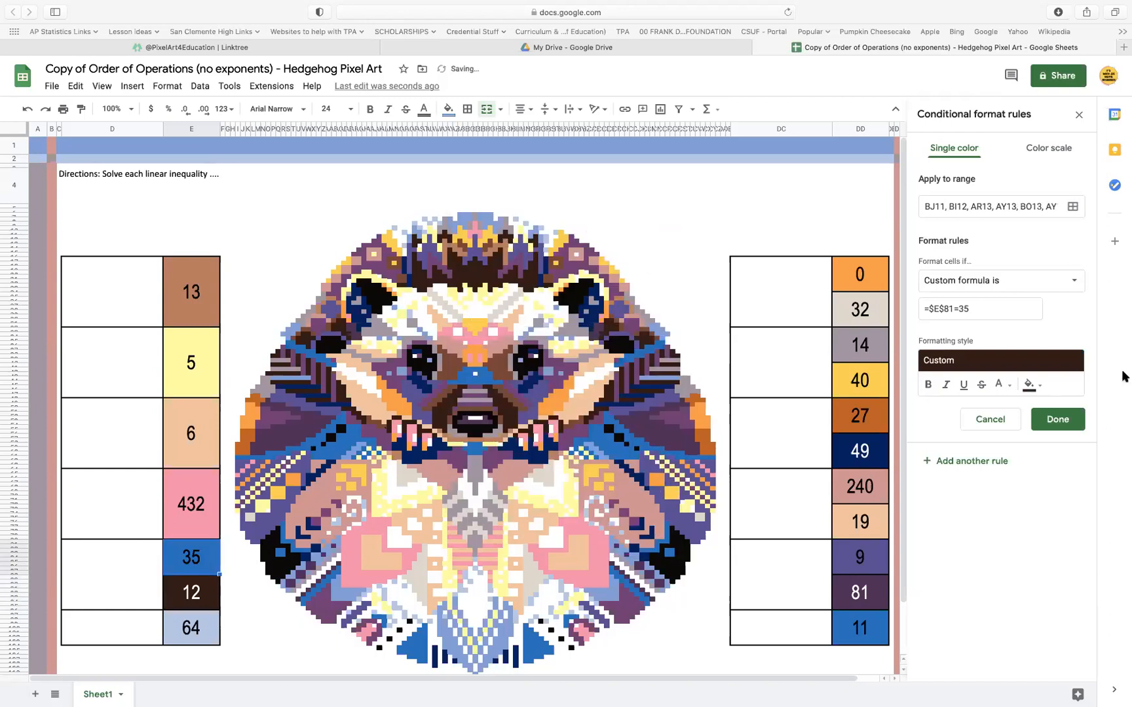
pyautogui.click(1057, 420)
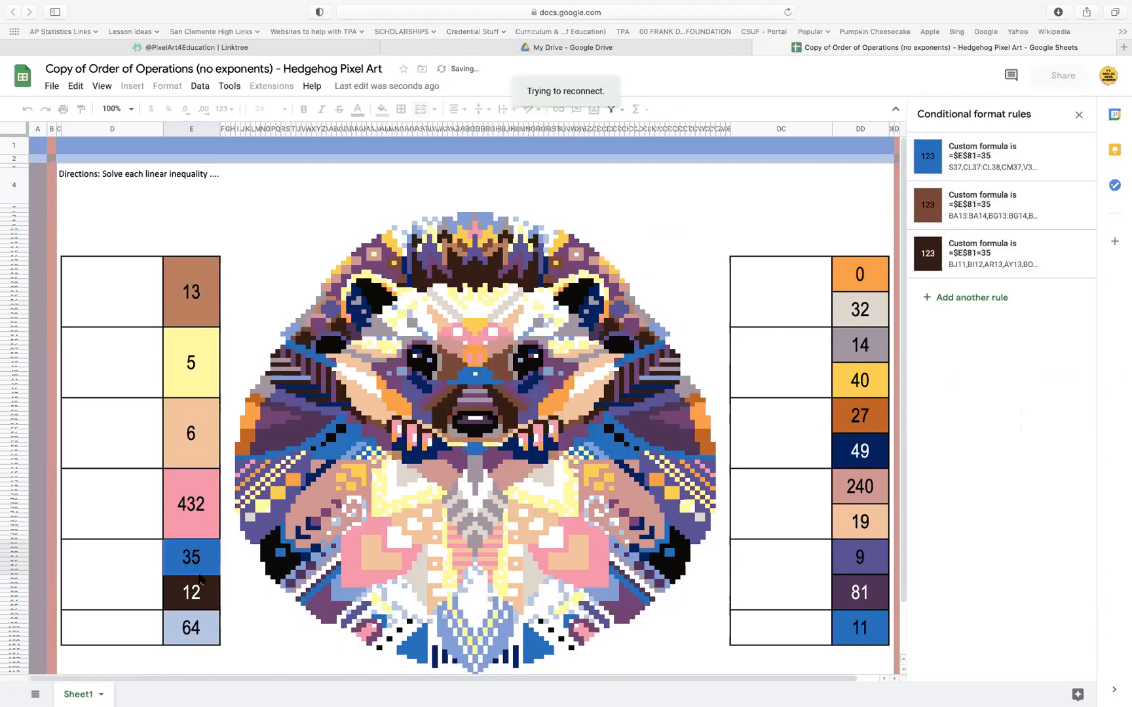
pyautogui.click(207, 595)
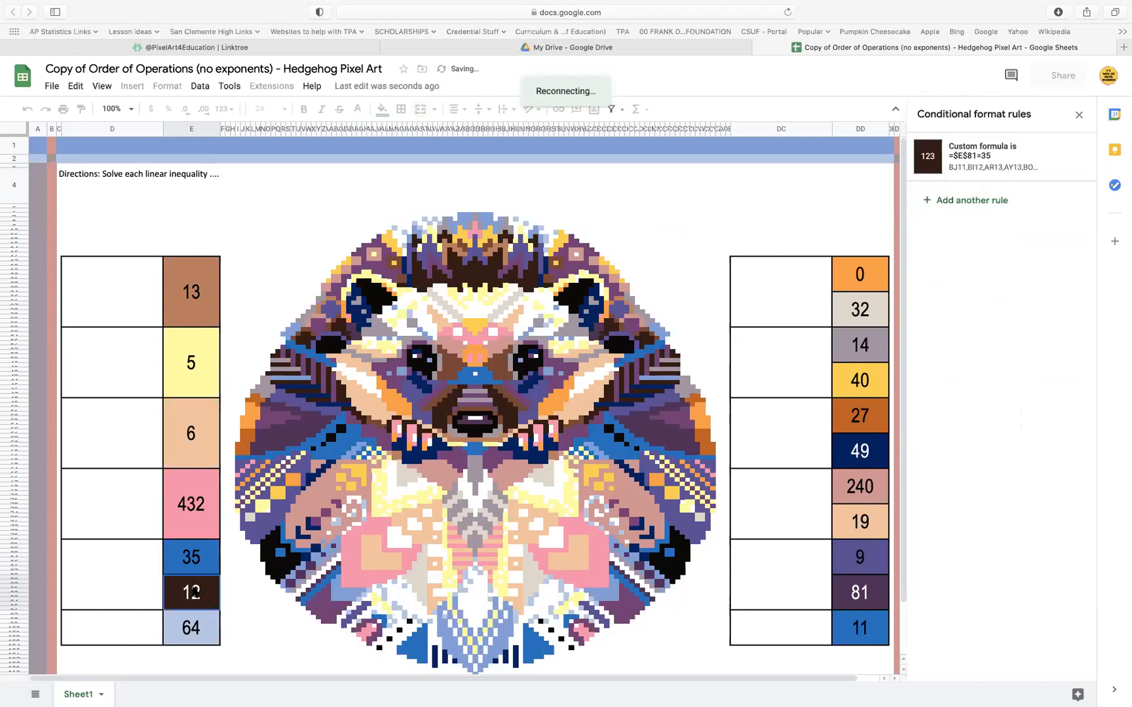
pyautogui.click(192, 564)
pyautogui.click(188, 599)
pyautogui.click(165, 562)
# Delete the 12 below the blue answer cell 35 and merge the two cells
pyautogui.click(198, 594)
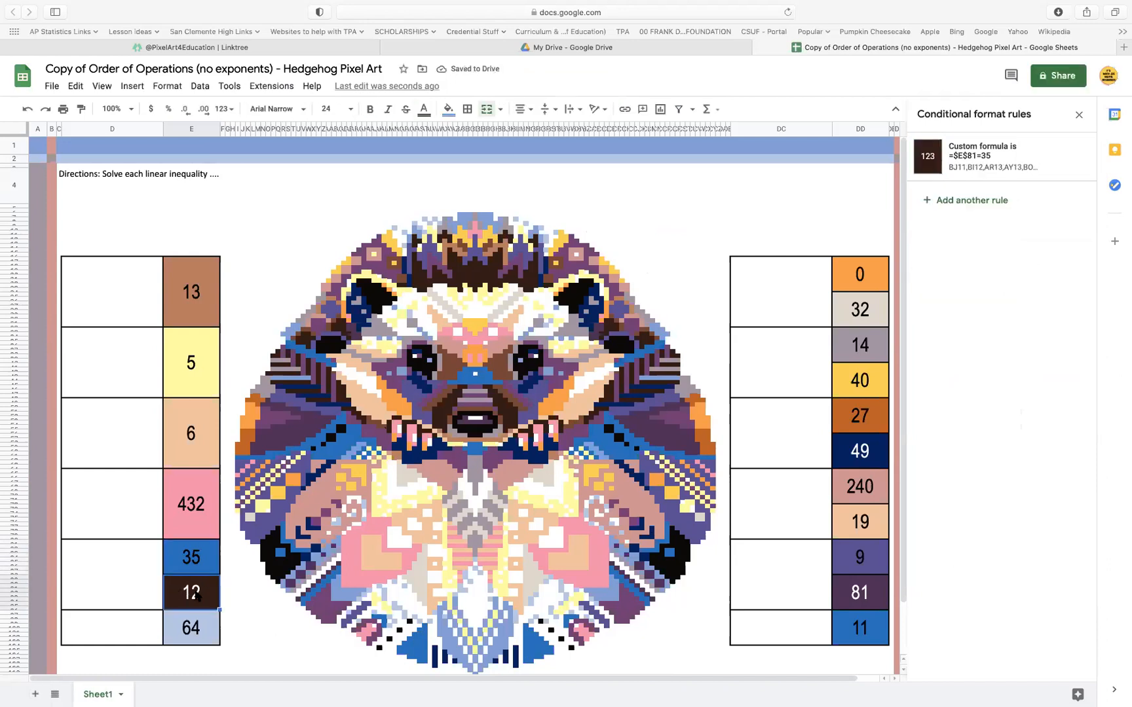
pyautogui.press('Delete')
pyautogui.click(203, 559)
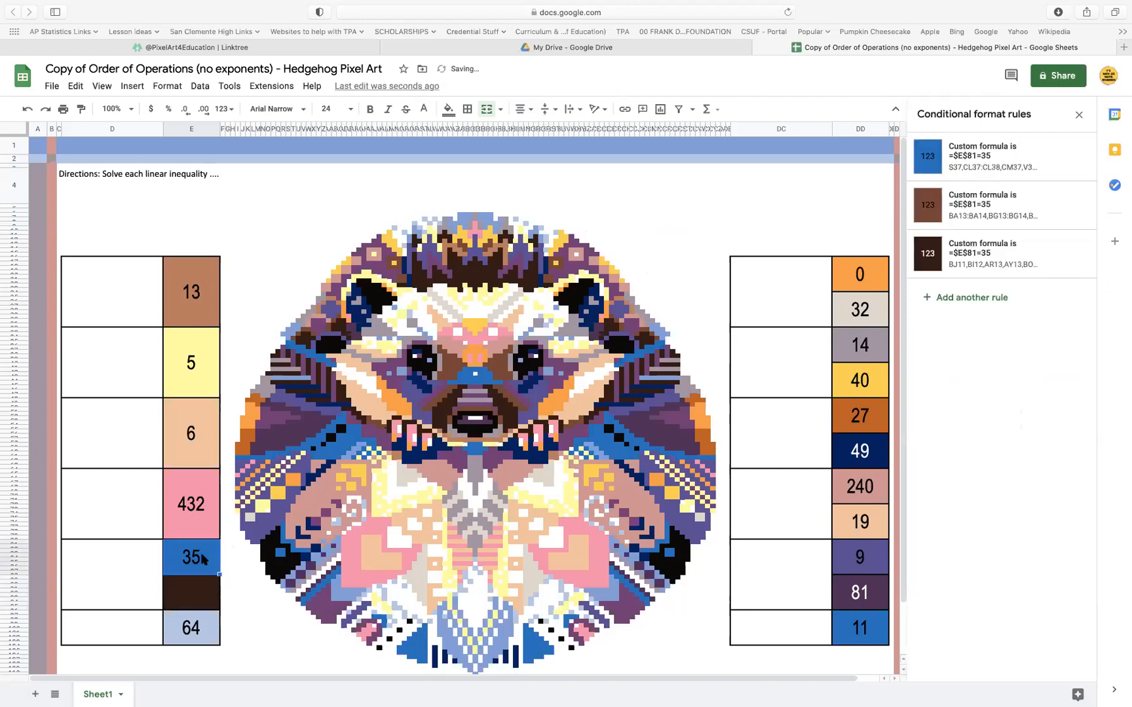
pyautogui.moveTo(209, 572); pyautogui.dragTo(206, 592)
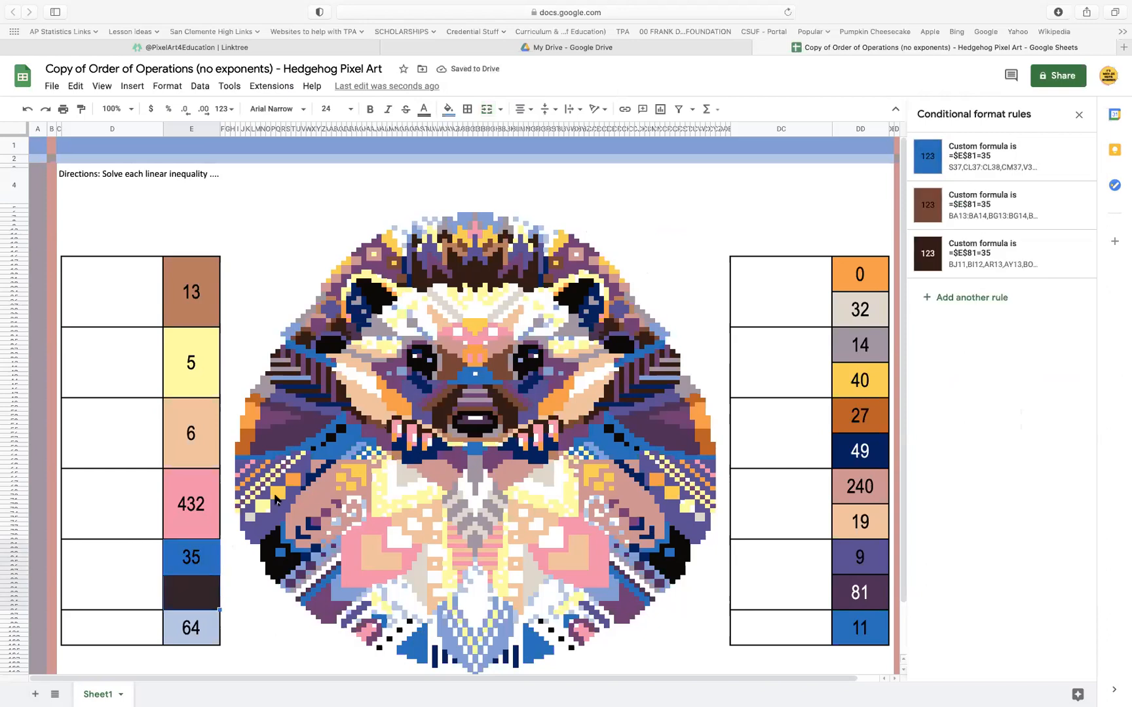
pyautogui.click(488, 114)
# Copy the custom formula =$DD$17="0" from the orange answer cell 0's conditional format rule, leaving that rule as it is
pyautogui.click(208, 634)
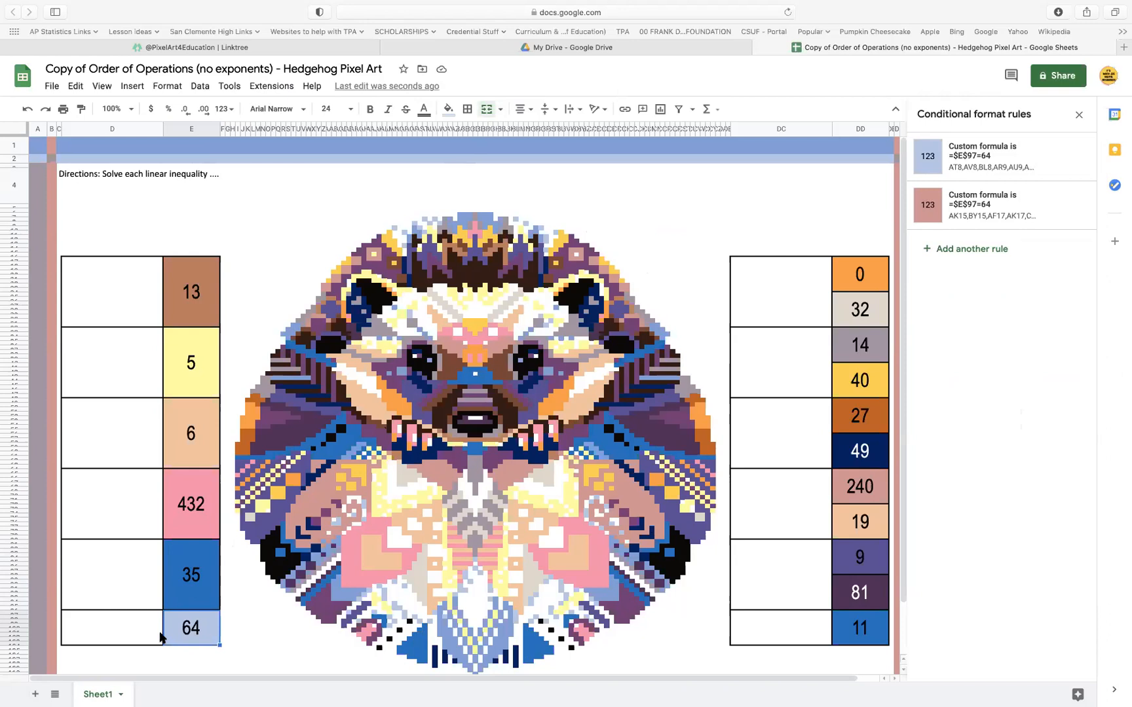
pyautogui.click(877, 272)
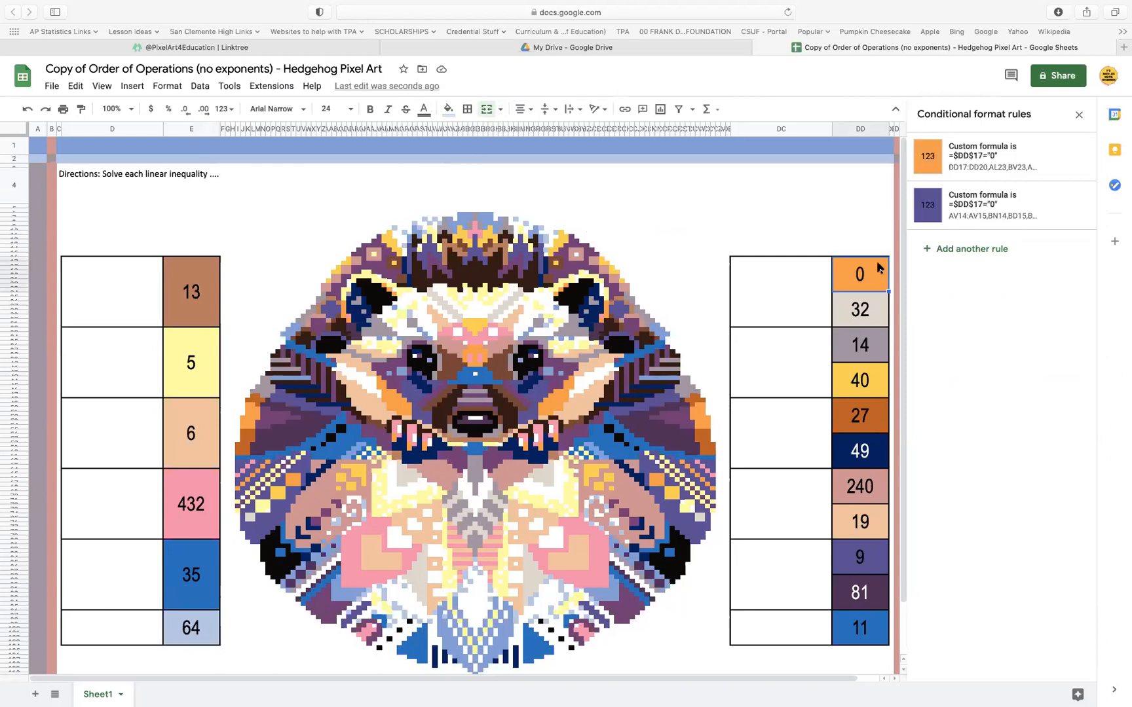
pyautogui.click(992, 157)
pyautogui.click(982, 308)
pyautogui.moveTo(982, 309); pyautogui.dragTo(892, 308)
pyautogui.press('super+c')
pyautogui.click(1058, 419)
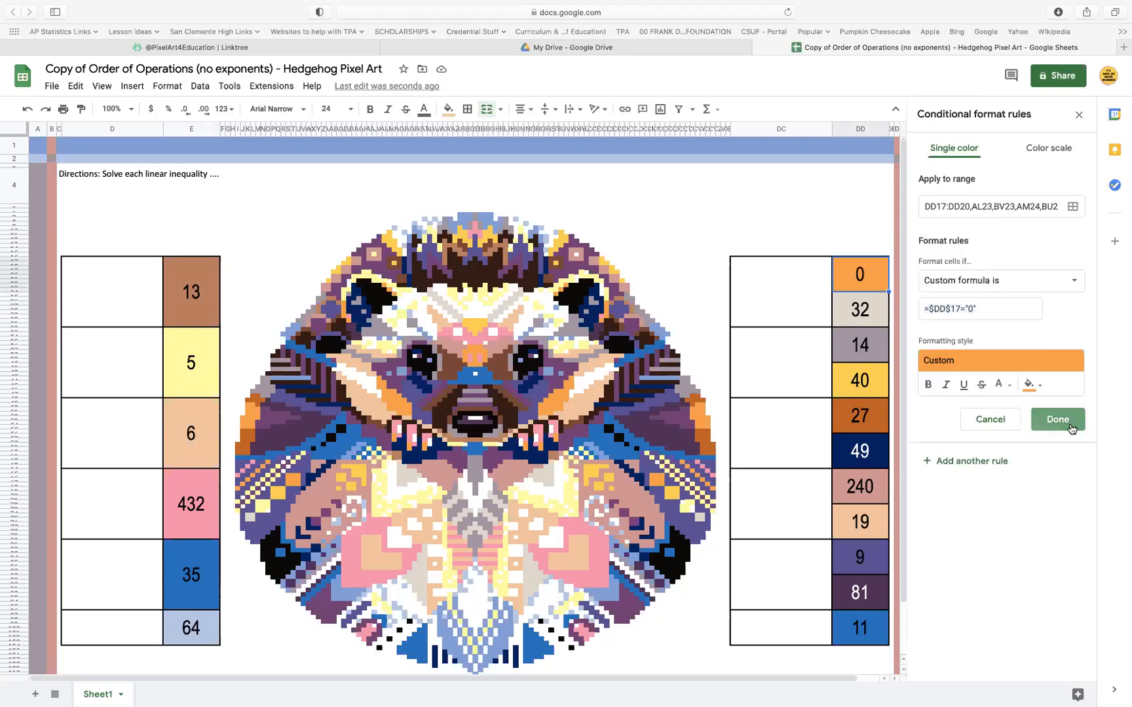
# Set the custom formula in the answer cell 32's beige conditional format rule to =$DD$17="0" and save
pyautogui.click(870, 313)
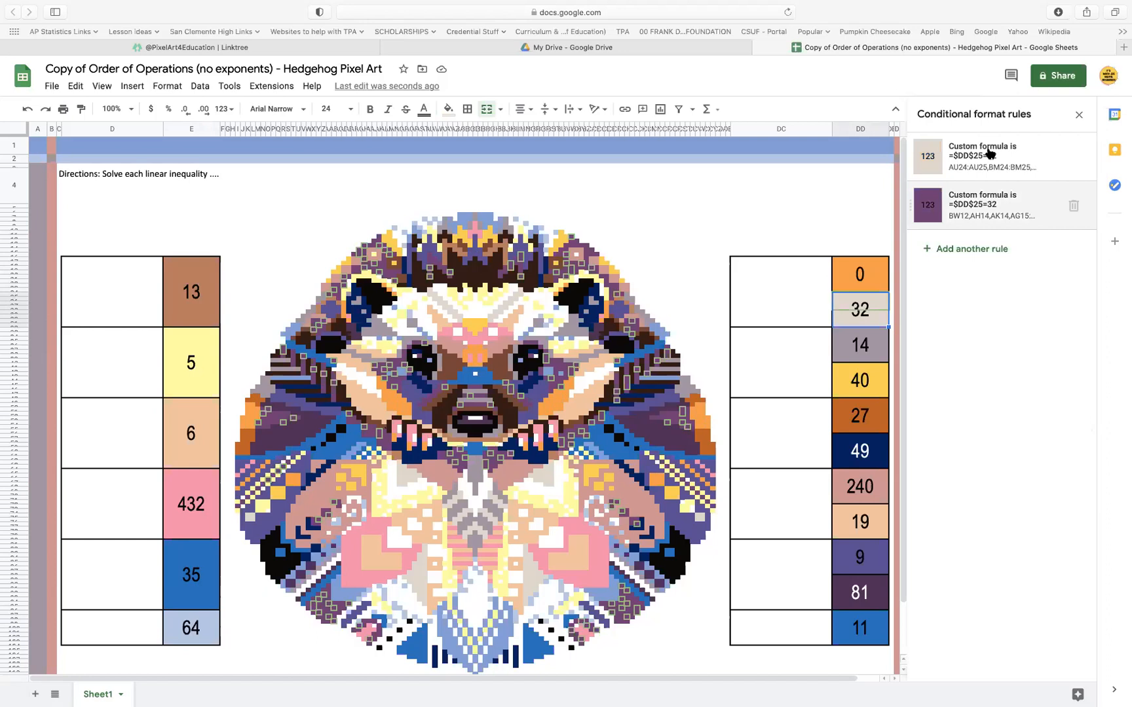
pyautogui.click(1009, 209)
pyautogui.click(986, 308)
pyautogui.moveTo(987, 308); pyautogui.dragTo(848, 309)
pyautogui.press('super+v')
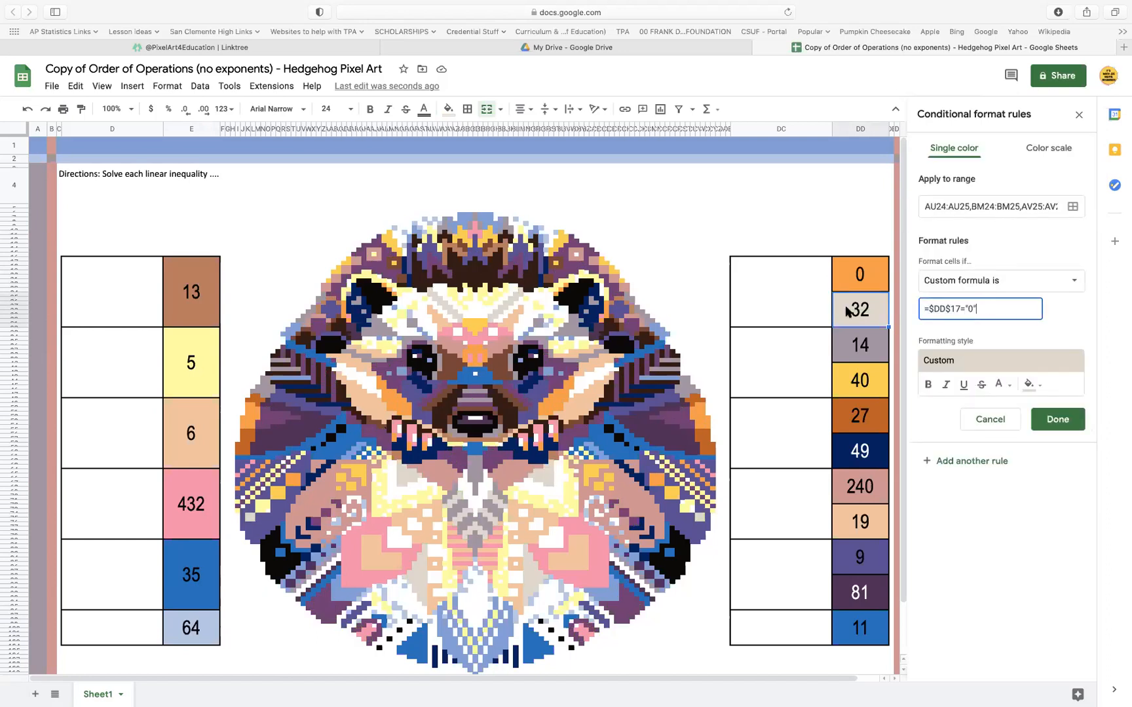
pyautogui.click(1057, 420)
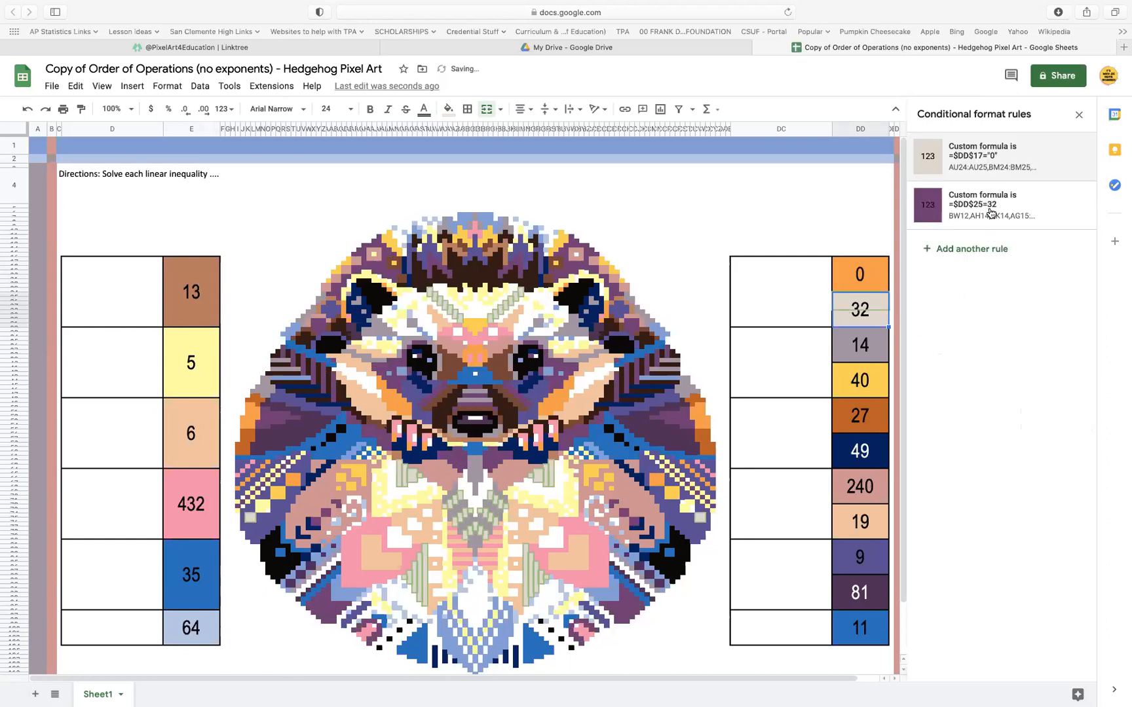
# Set the custom formula in the answer cell 32's purple conditional format rule to =$DD$17="0" and save
pyautogui.click(995, 210)
pyautogui.moveTo(1004, 304); pyautogui.dragTo(888, 312)
pyautogui.press('super+v')
pyautogui.click(1057, 419)
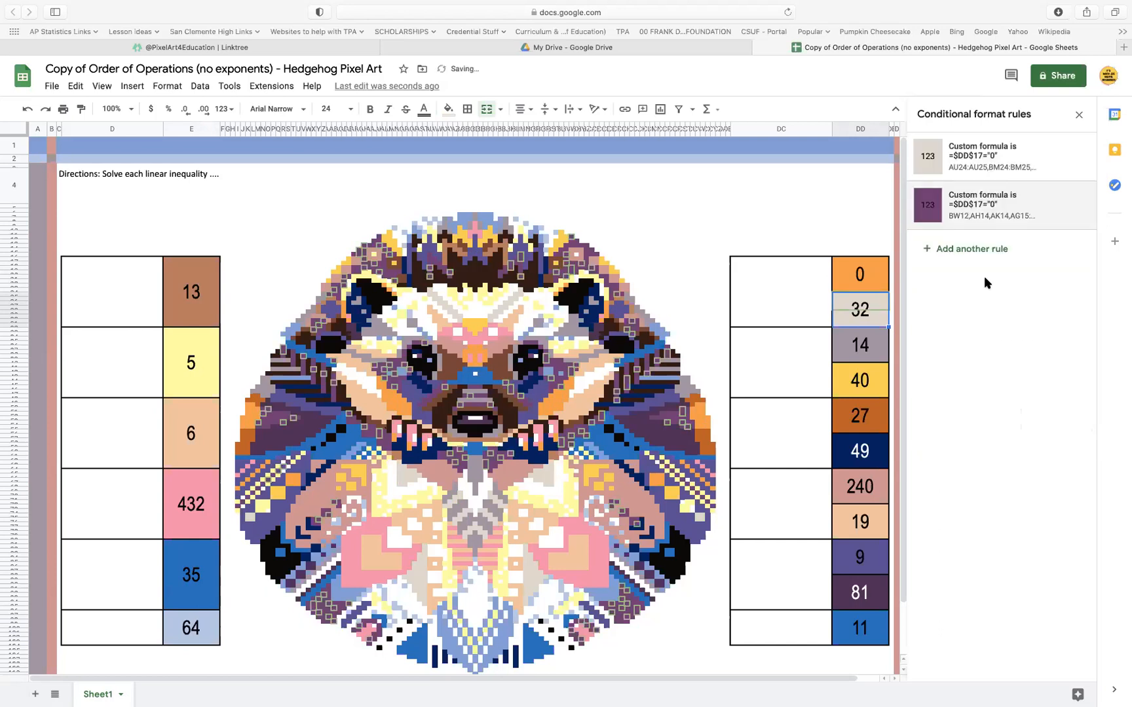
# Add the answer cell 0 (DD17:DD24) as another range in the beige conditional format rule and save
pyautogui.click(987, 163)
pyautogui.click(1073, 207)
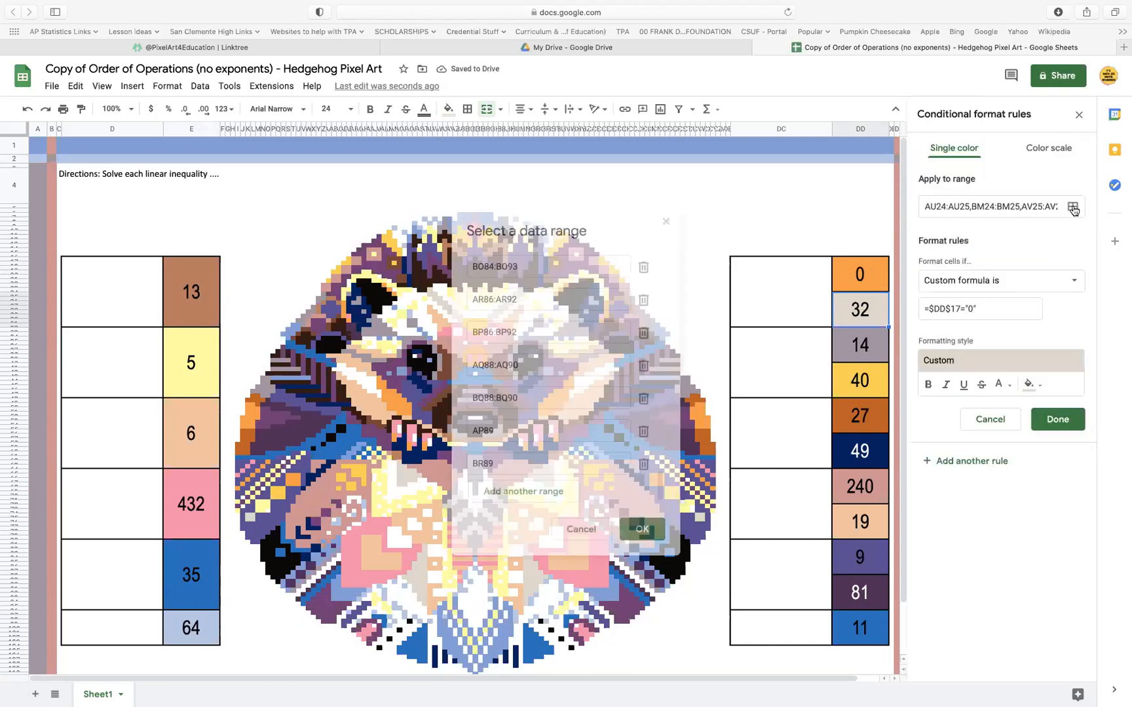
pyautogui.click(514, 491)
pyautogui.click(862, 280)
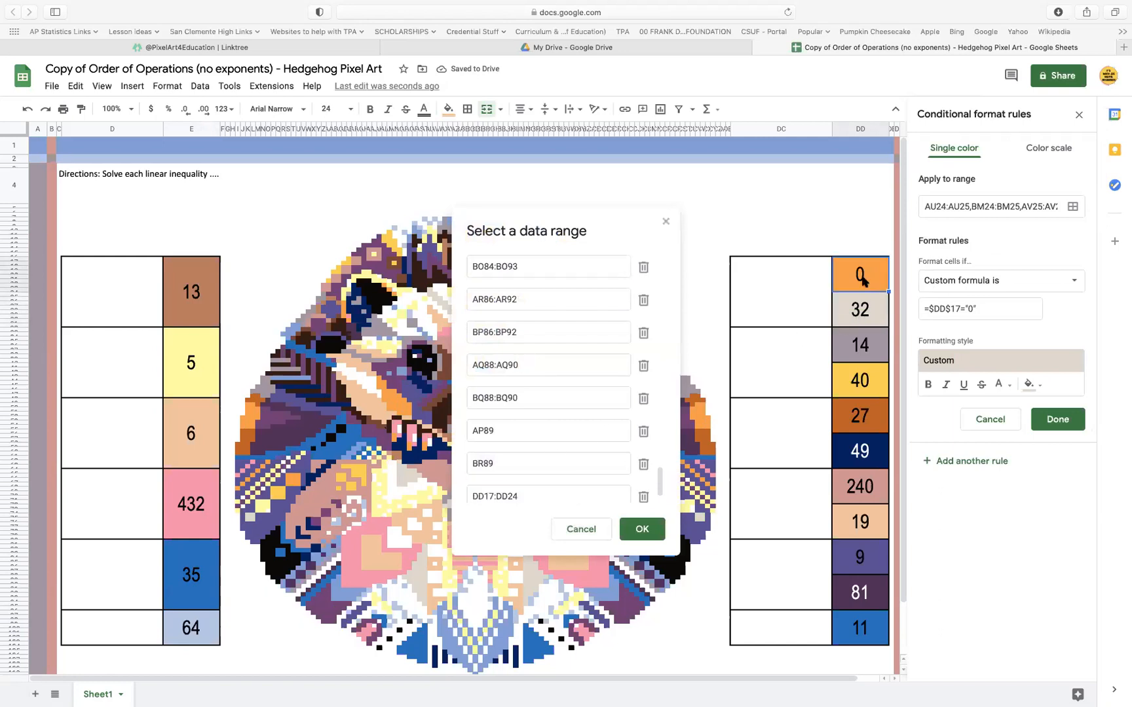
pyautogui.click(644, 529)
pyautogui.click(1057, 422)
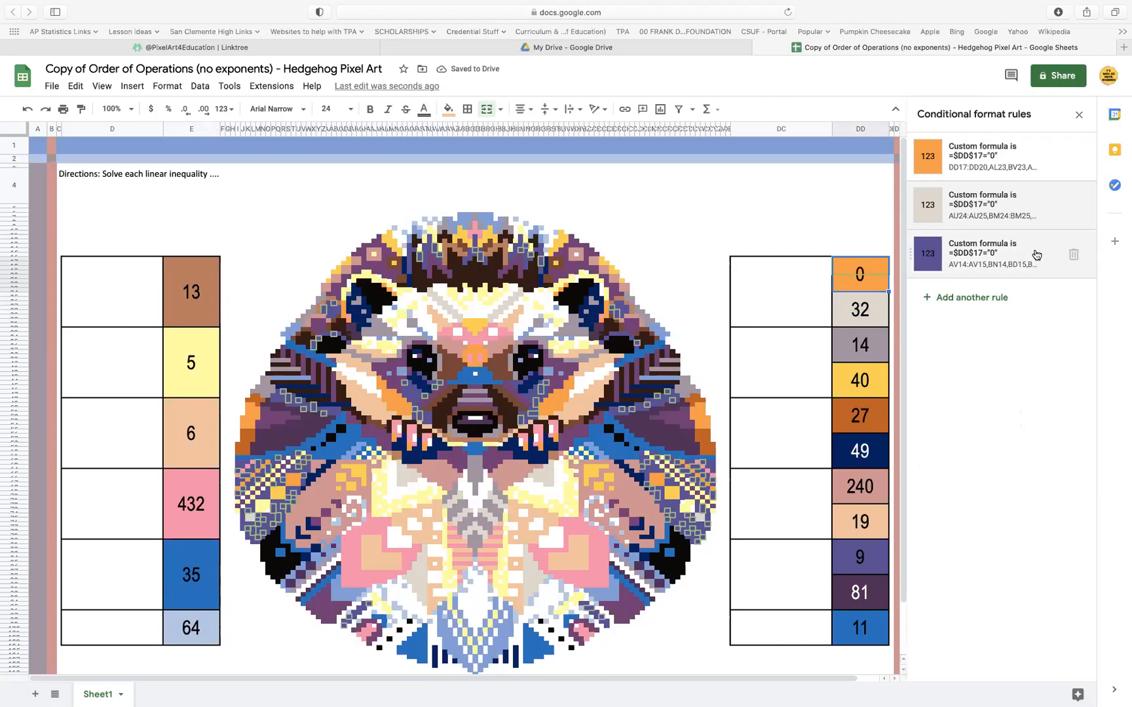
# Add the answer cell 0 as another range in the answer cell 32's purple conditional format rule and save
pyautogui.click(865, 309)
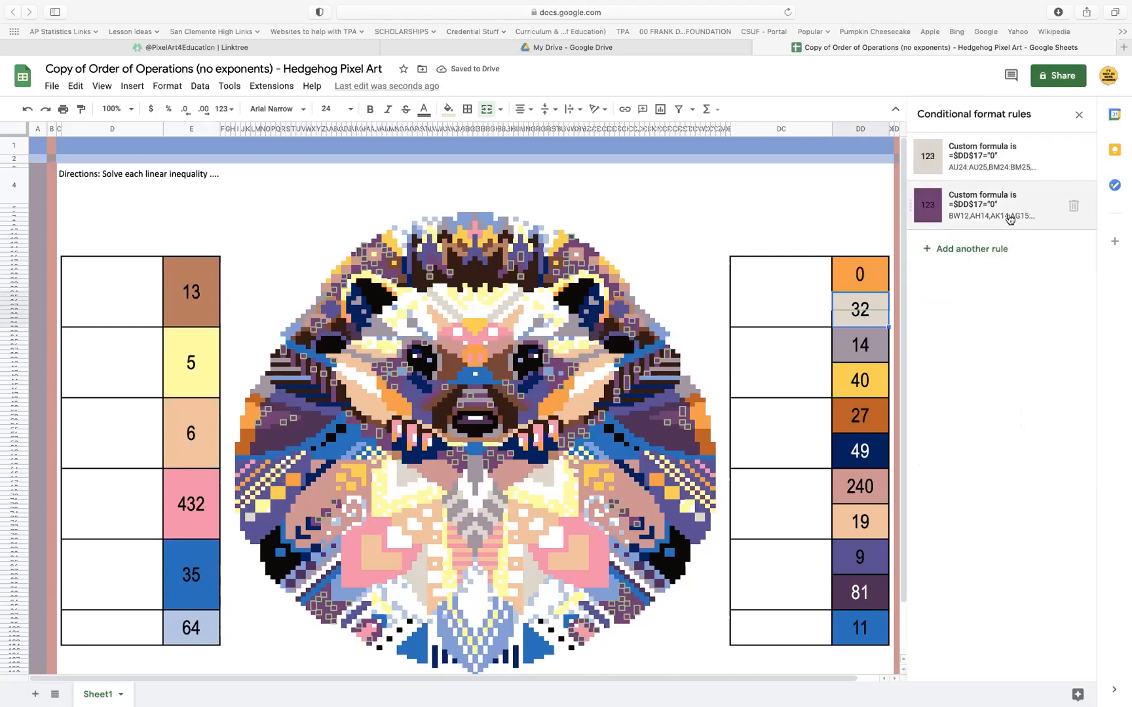
pyautogui.click(1010, 218)
pyautogui.click(1072, 207)
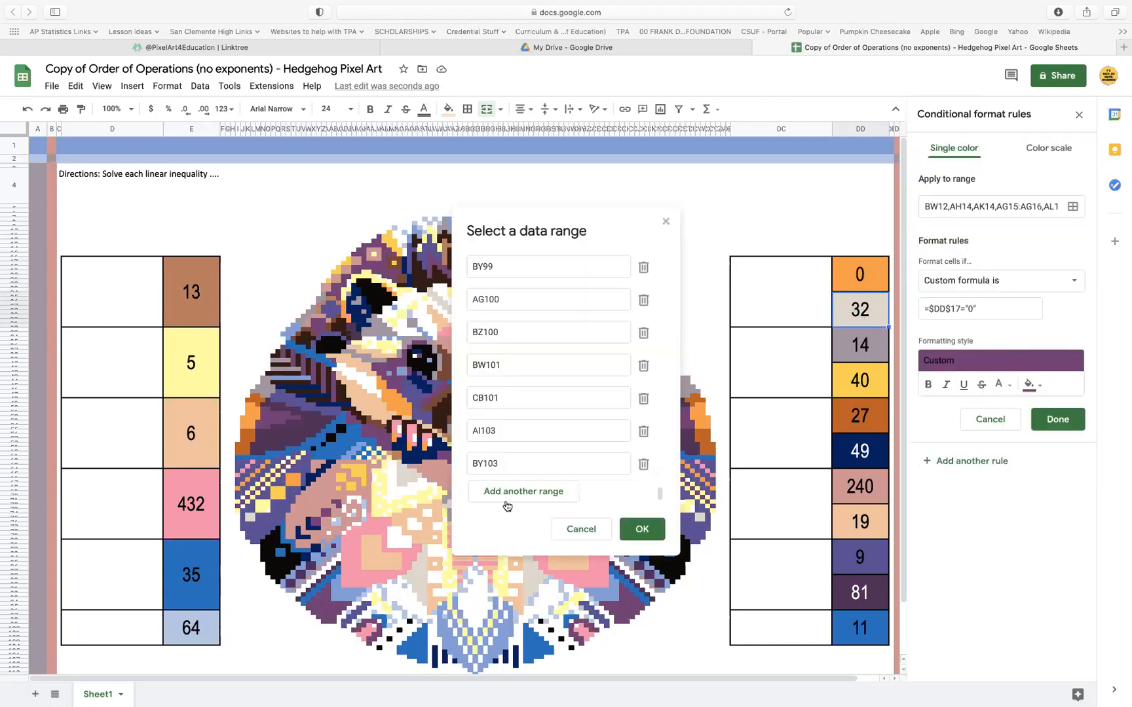
pyautogui.click(507, 504)
pyautogui.click(862, 276)
pyautogui.click(642, 528)
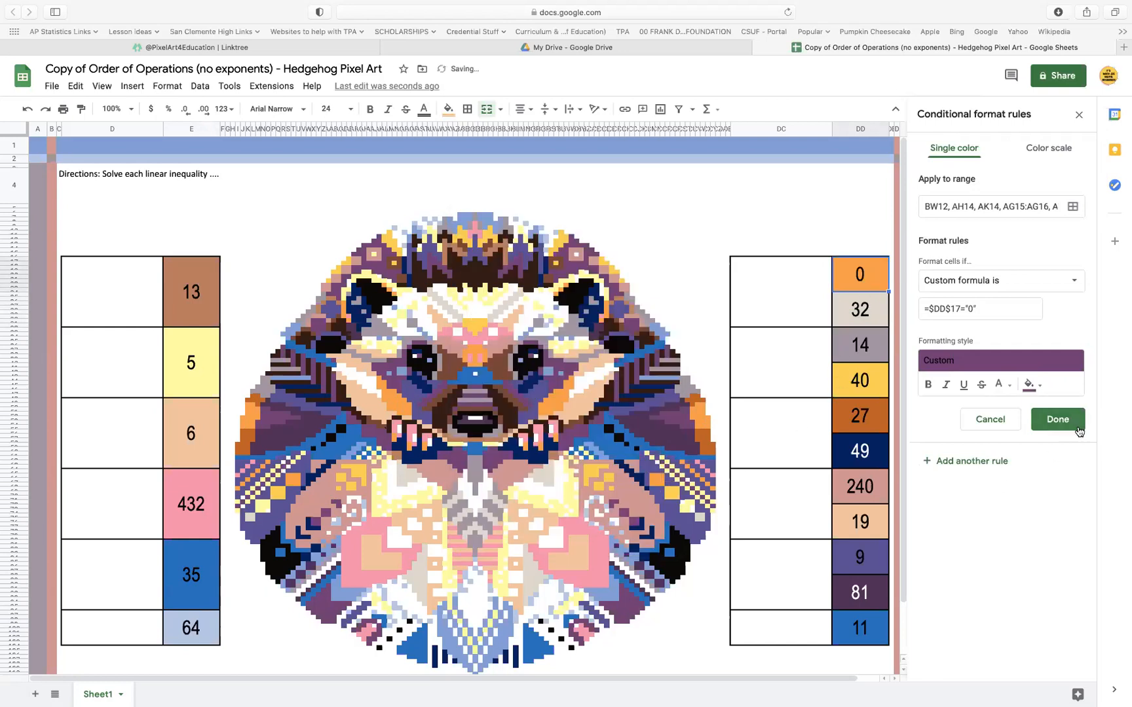
pyautogui.click(1057, 419)
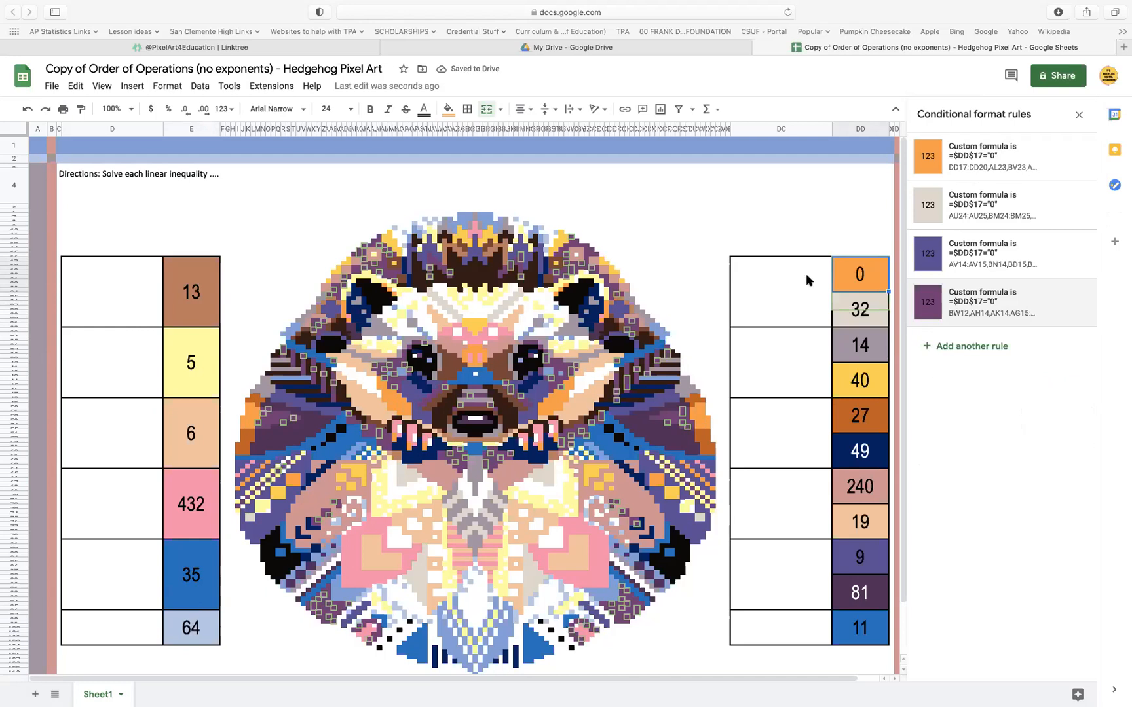
# Delete the 32 below the orange answer cell 0 and merge the two cells
pyautogui.click(876, 314)
pyautogui.press('Delete')
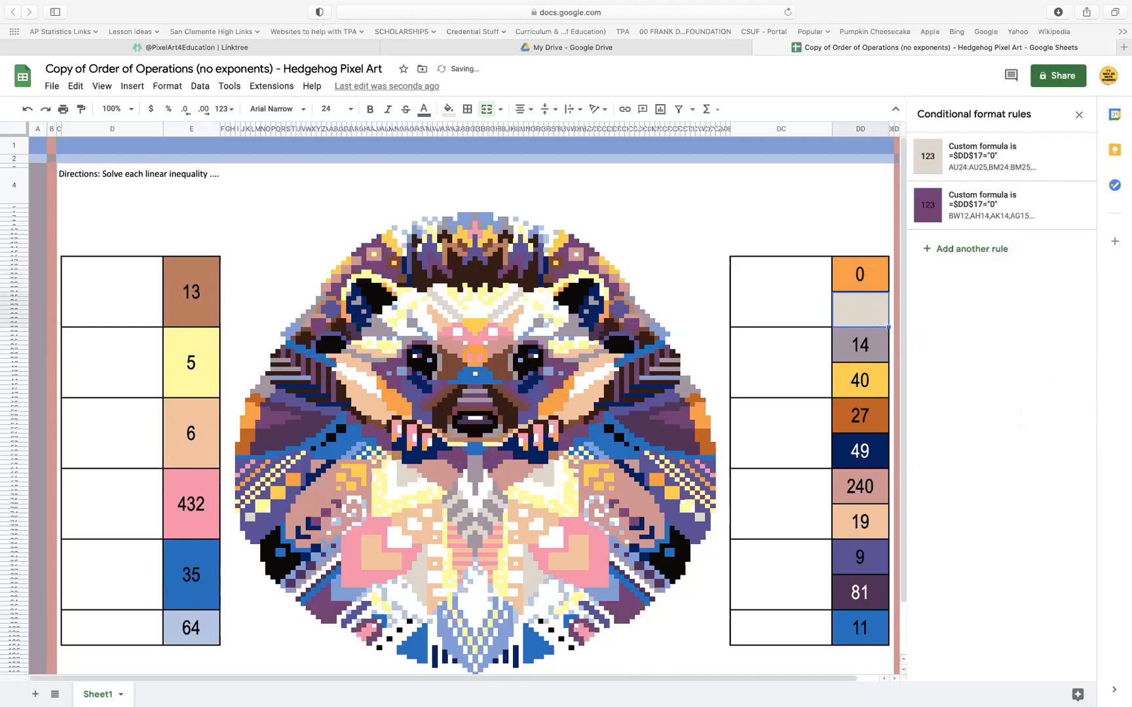
pyautogui.click(878, 273)
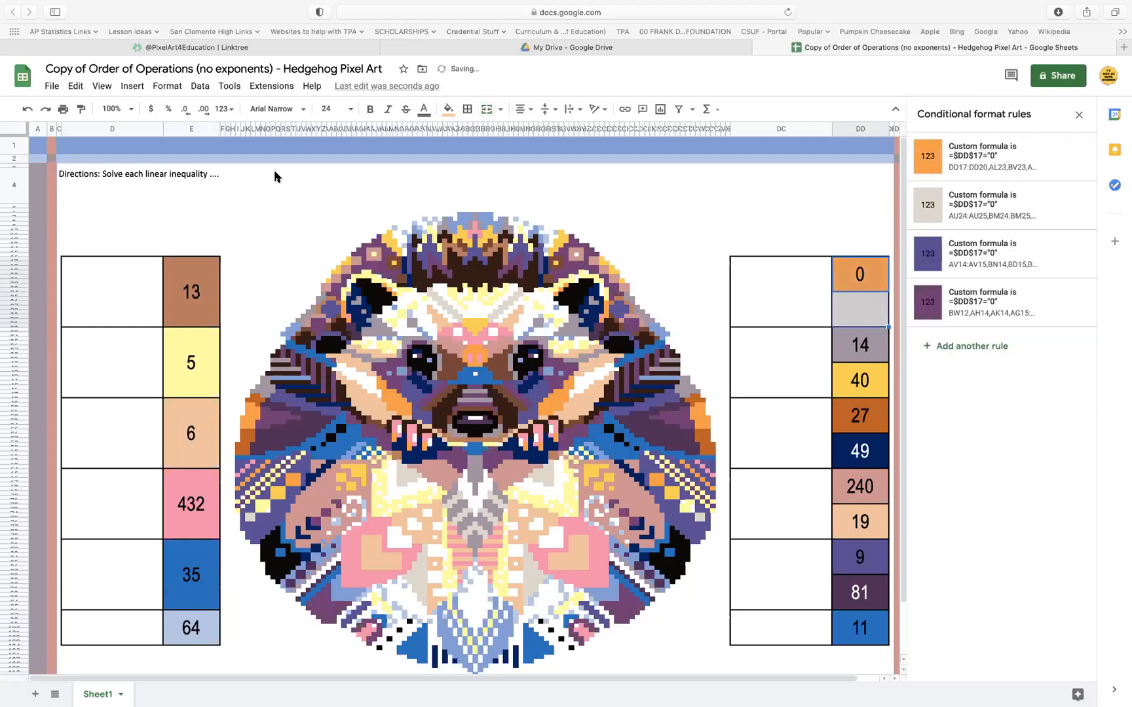
pyautogui.click(487, 109)
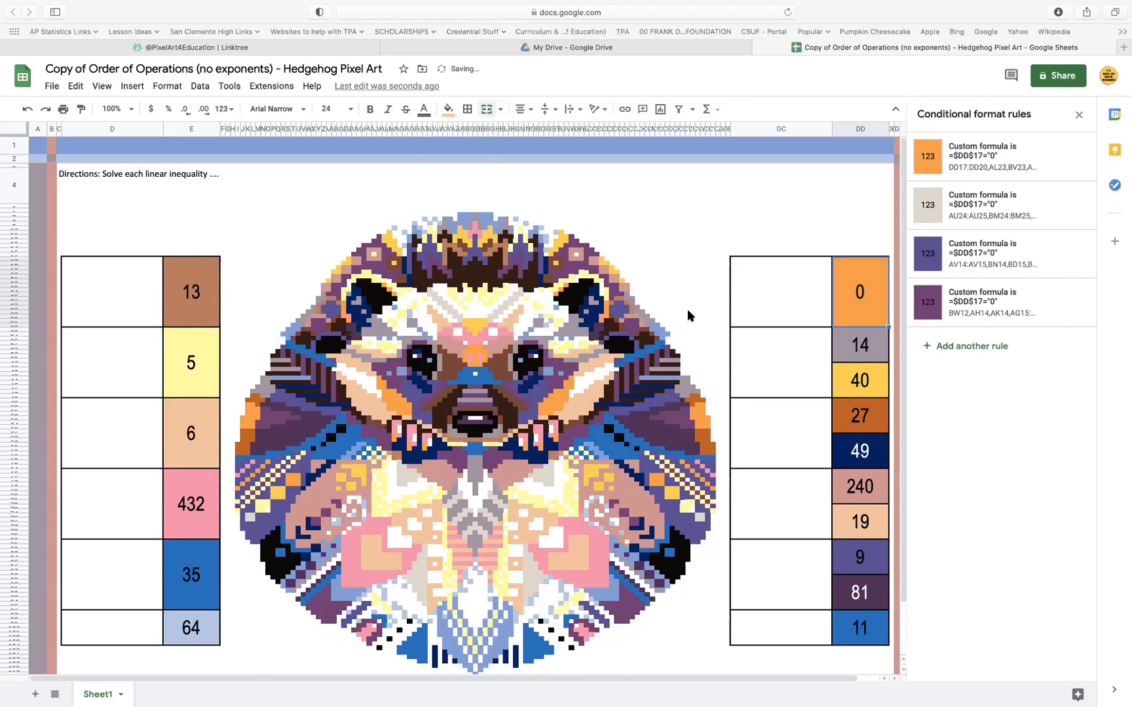
# Copy the custom formula =$DD$33=14 from the gray answer cell 14's conditional format rule, leaving that rule as it is
pyautogui.click(858, 357)
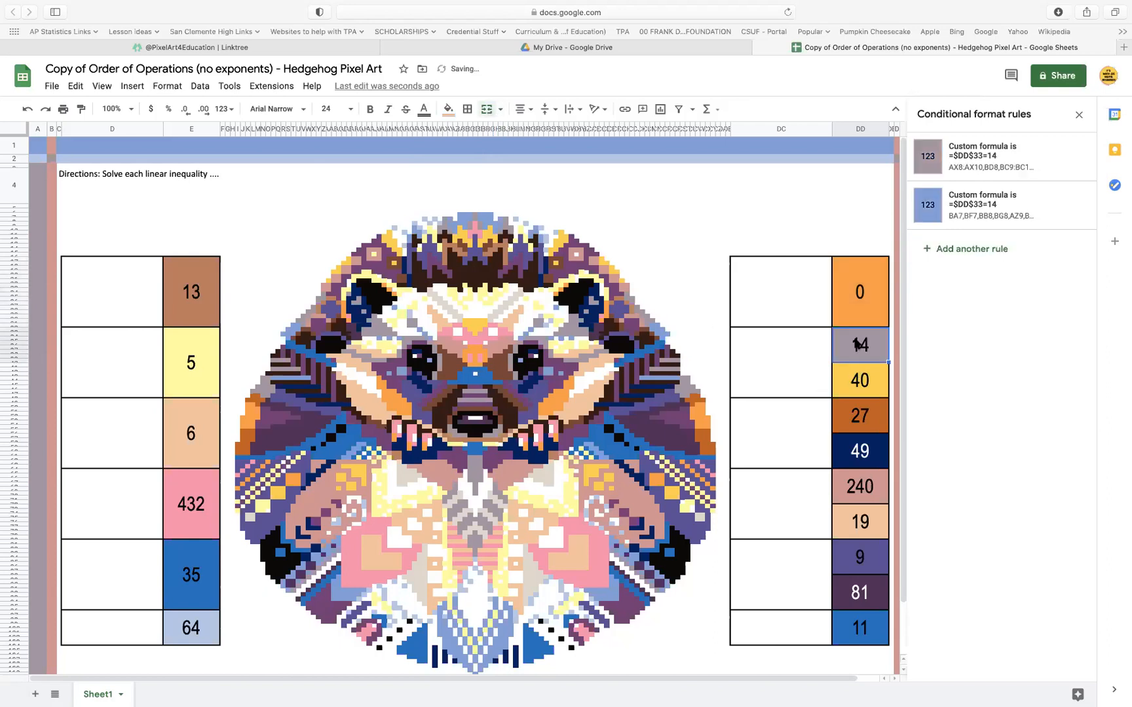
pyautogui.click(1041, 164)
pyautogui.click(988, 309)
pyautogui.hotkey('ctrl', 'c')
pyautogui.click(1064, 422)
# Set the answer cell 40's yellow rule formula to =$DD$33=14, add the answer cell 14 (DD33:DD40) as a range and save
pyautogui.press('Down')
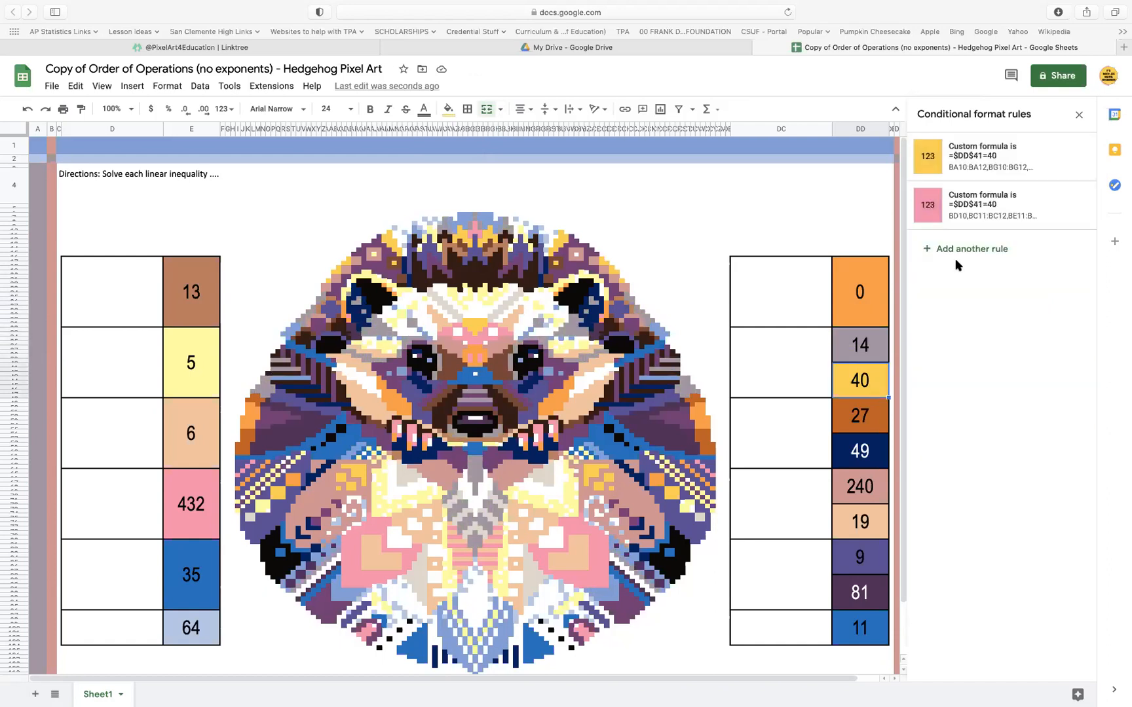
pyautogui.click(990, 169)
pyautogui.moveTo(982, 309); pyautogui.dragTo(920, 309)
pyautogui.hotkey('ctrl', 'v')
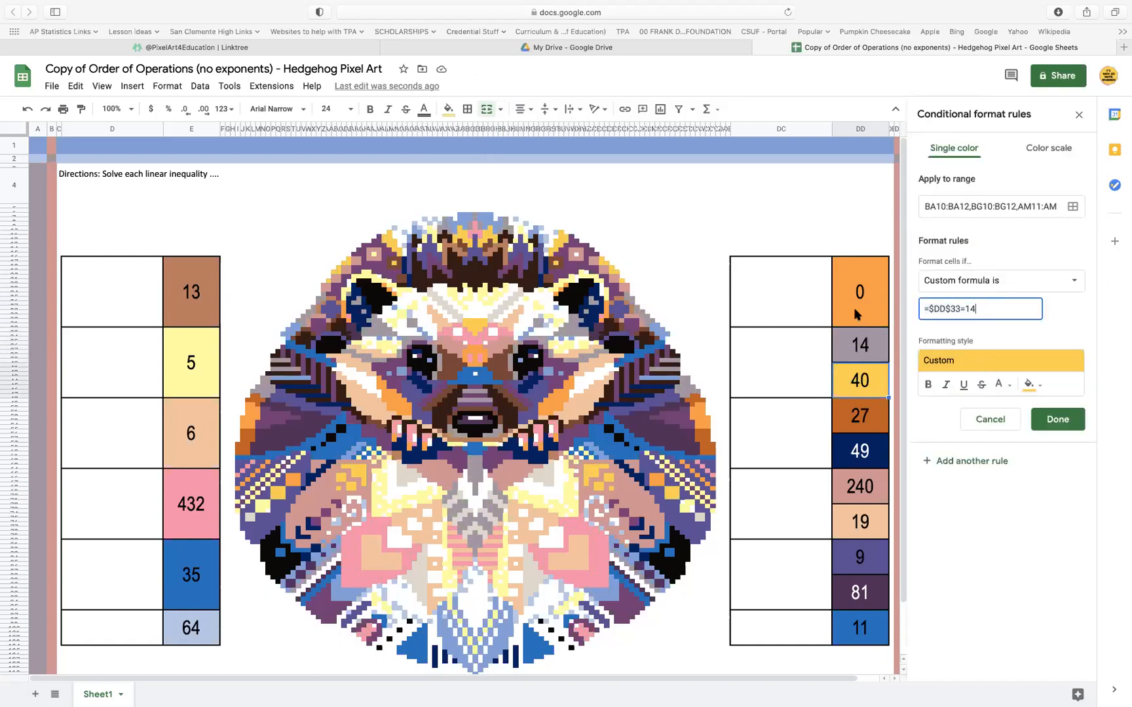
pyautogui.click(1073, 206)
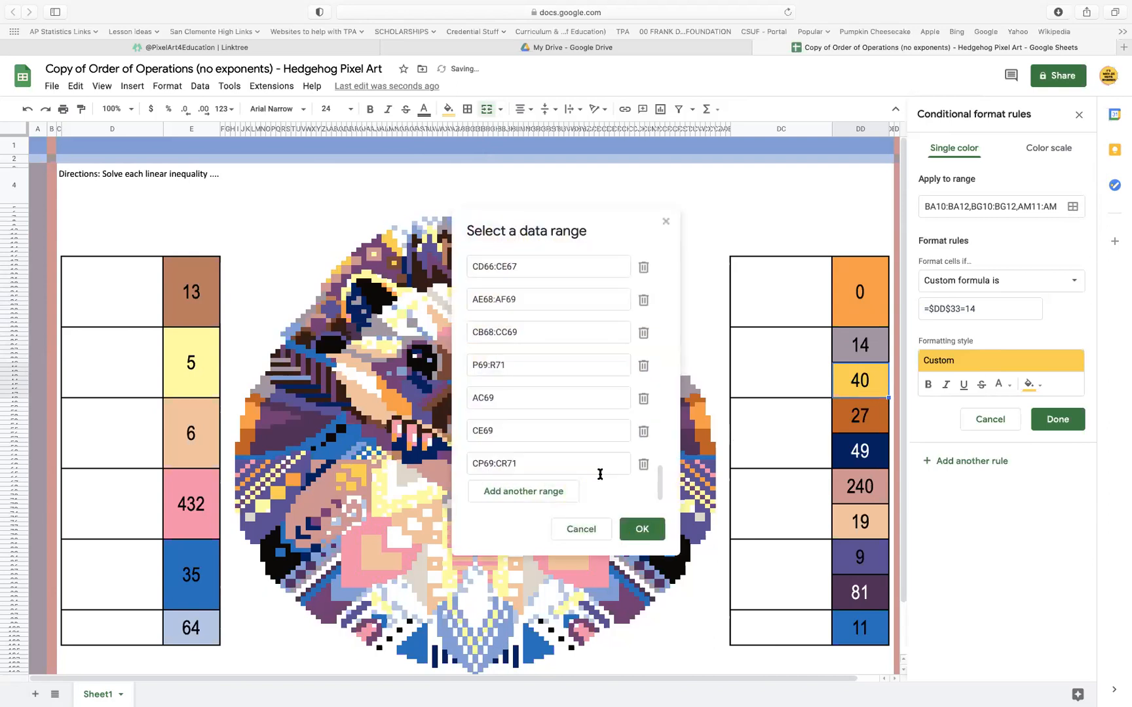
pyautogui.click(556, 492)
pyautogui.click(847, 358)
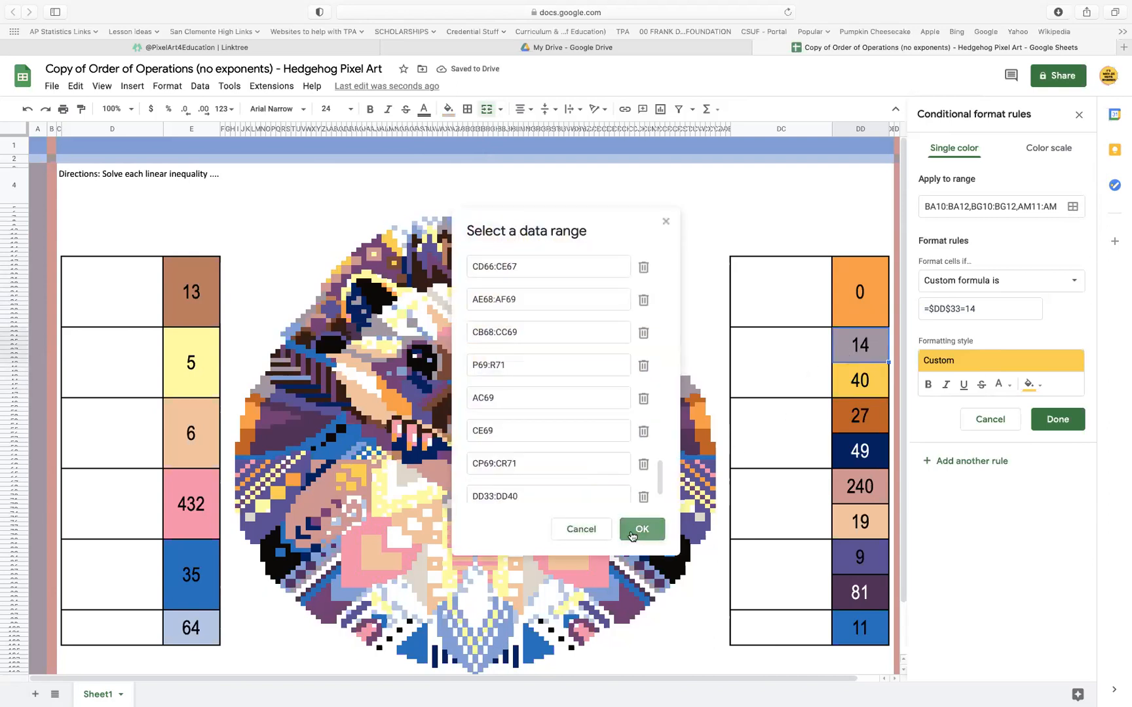
pyautogui.click(645, 529)
pyautogui.click(1067, 420)
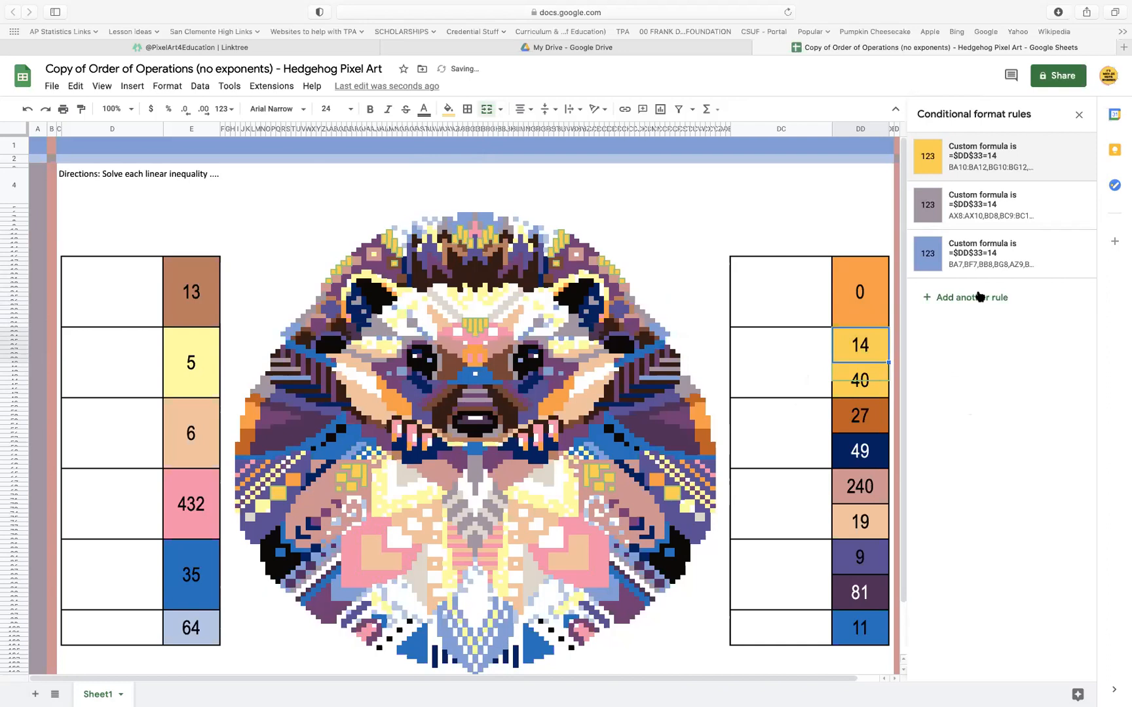
# Set the answer cell 40's pink rule formula to =$DD$33=14, add the answer cell 14 (DD33:DD40) as a range and save
pyautogui.click(864, 385)
pyautogui.click(983, 204)
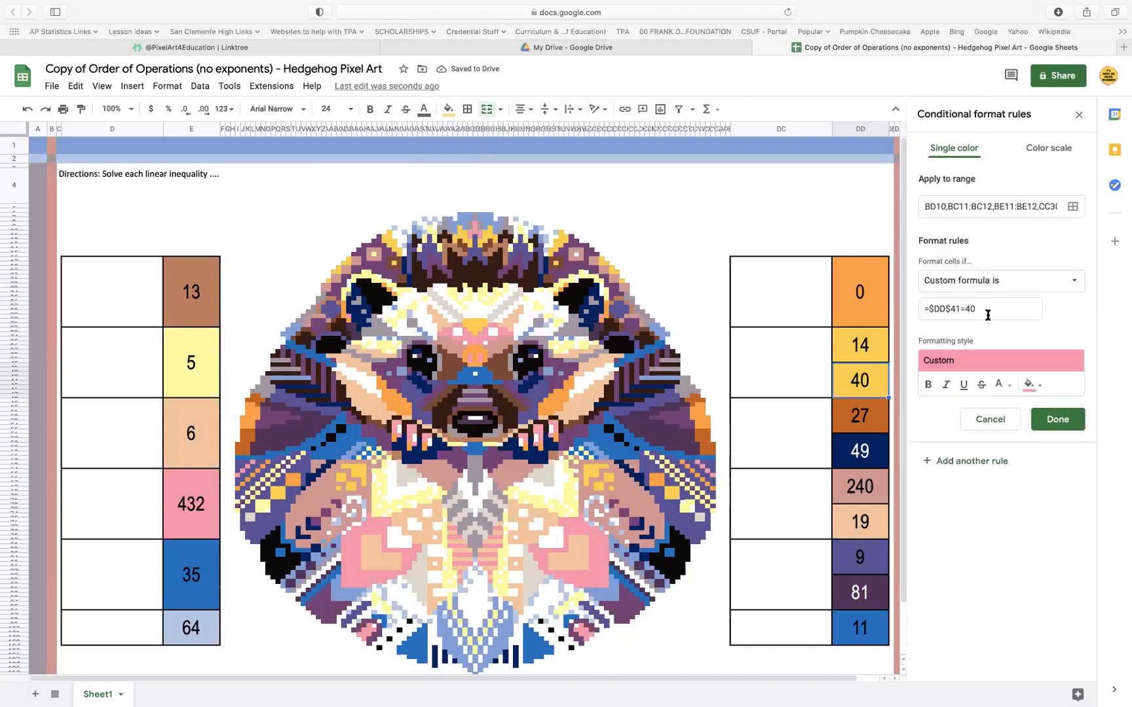
pyautogui.press('super+v')
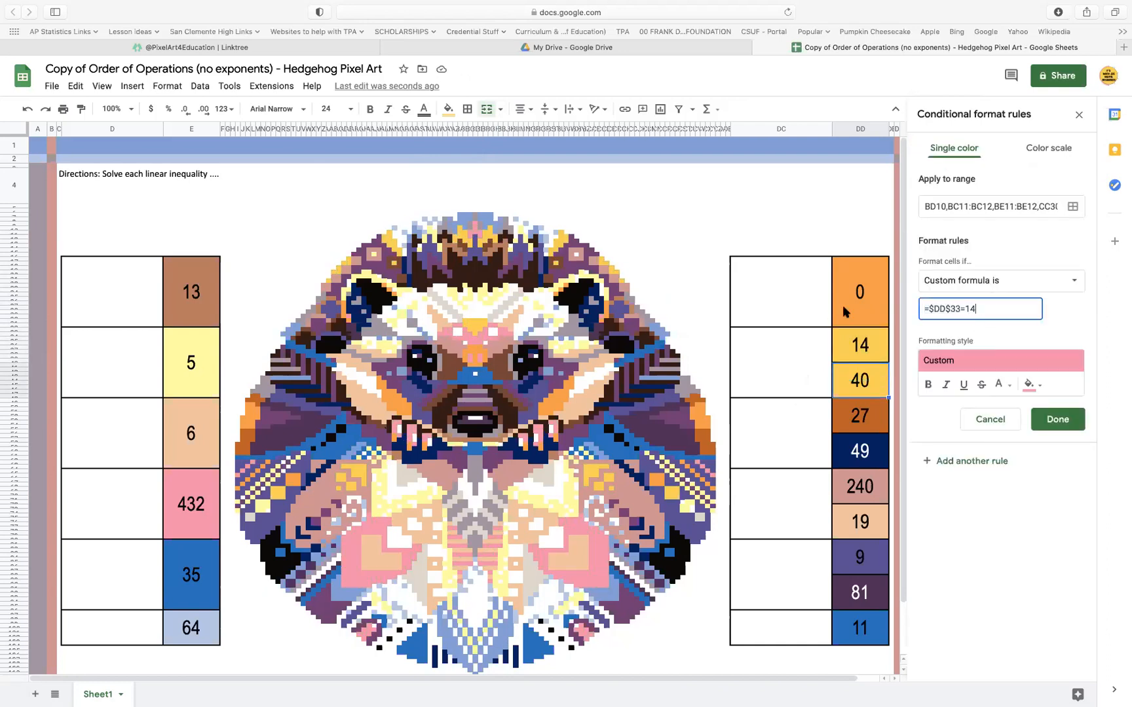
pyautogui.click(1073, 207)
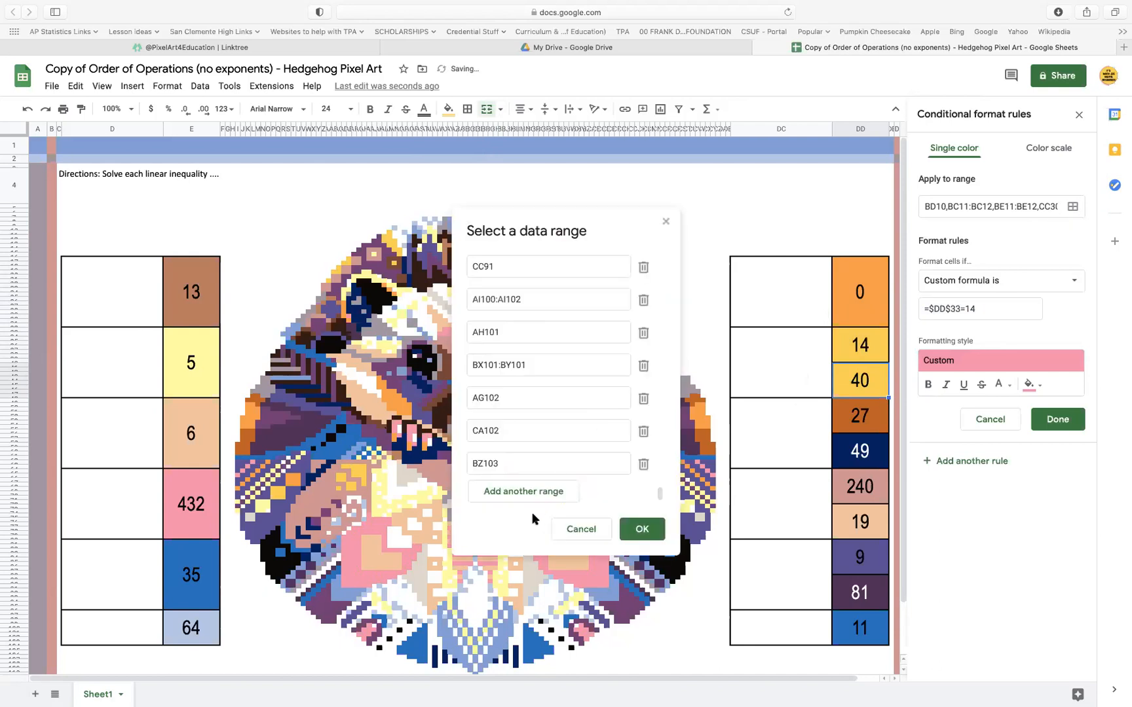
pyautogui.click(524, 492)
pyautogui.click(868, 356)
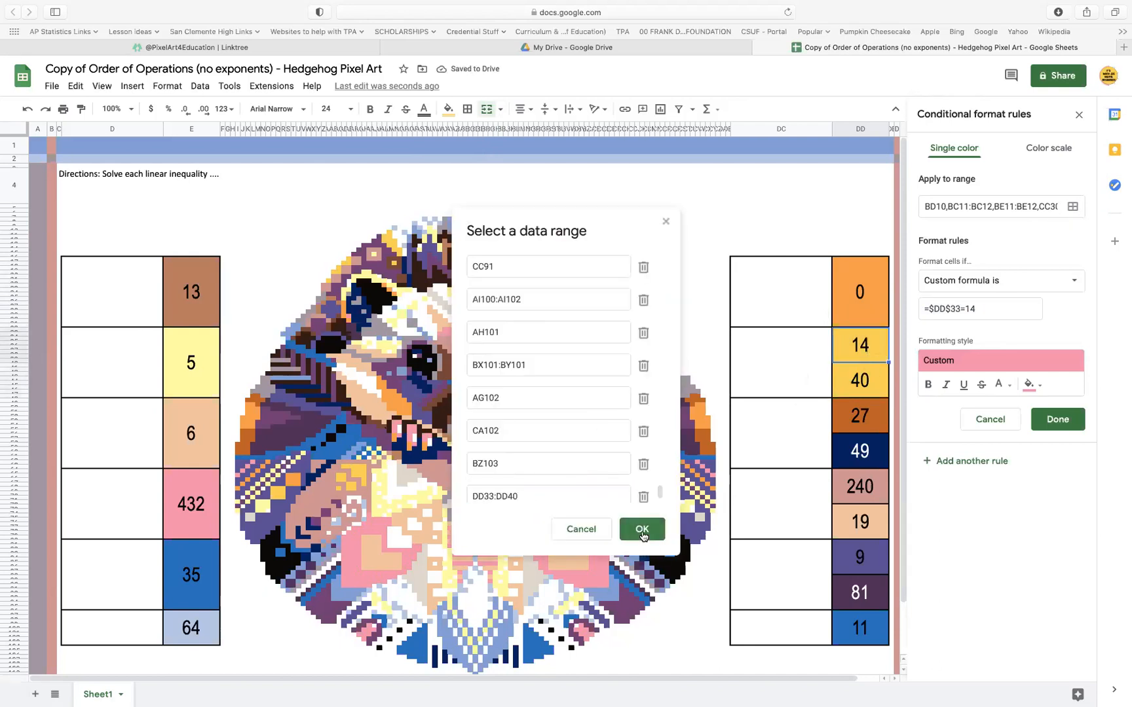
pyautogui.click(642, 528)
pyautogui.click(1052, 418)
# Delete the 40 below the answer cell 14 and merge the two cells
pyautogui.click(865, 385)
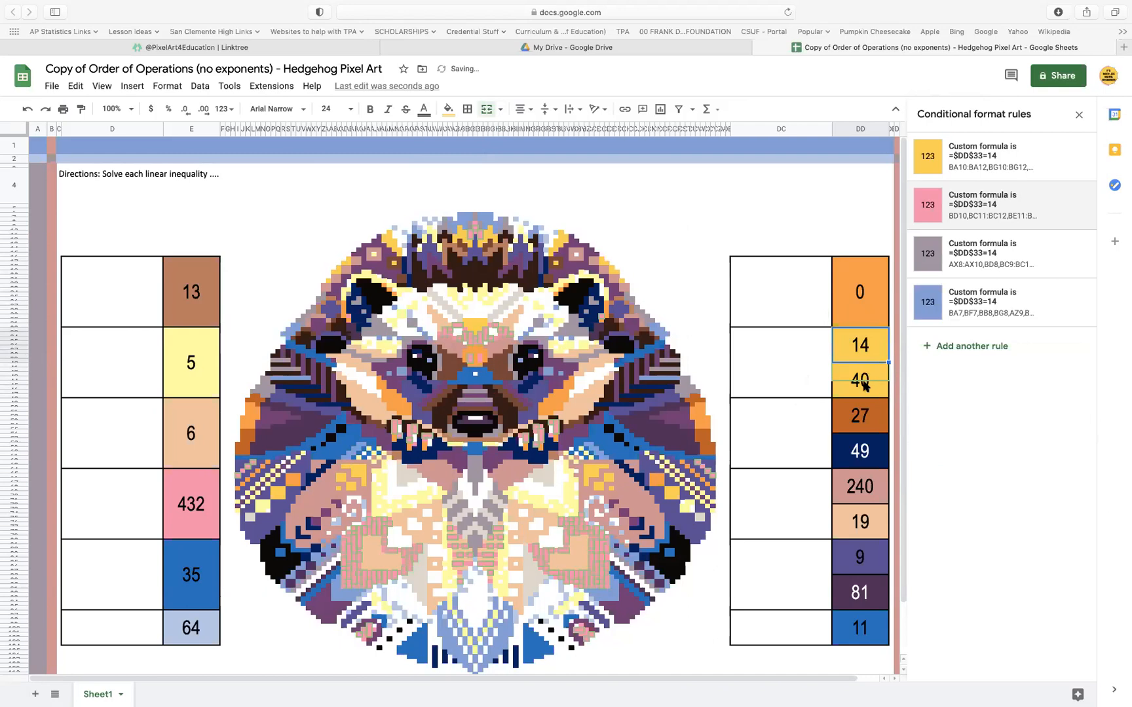
pyautogui.click(875, 344)
pyautogui.click(488, 110)
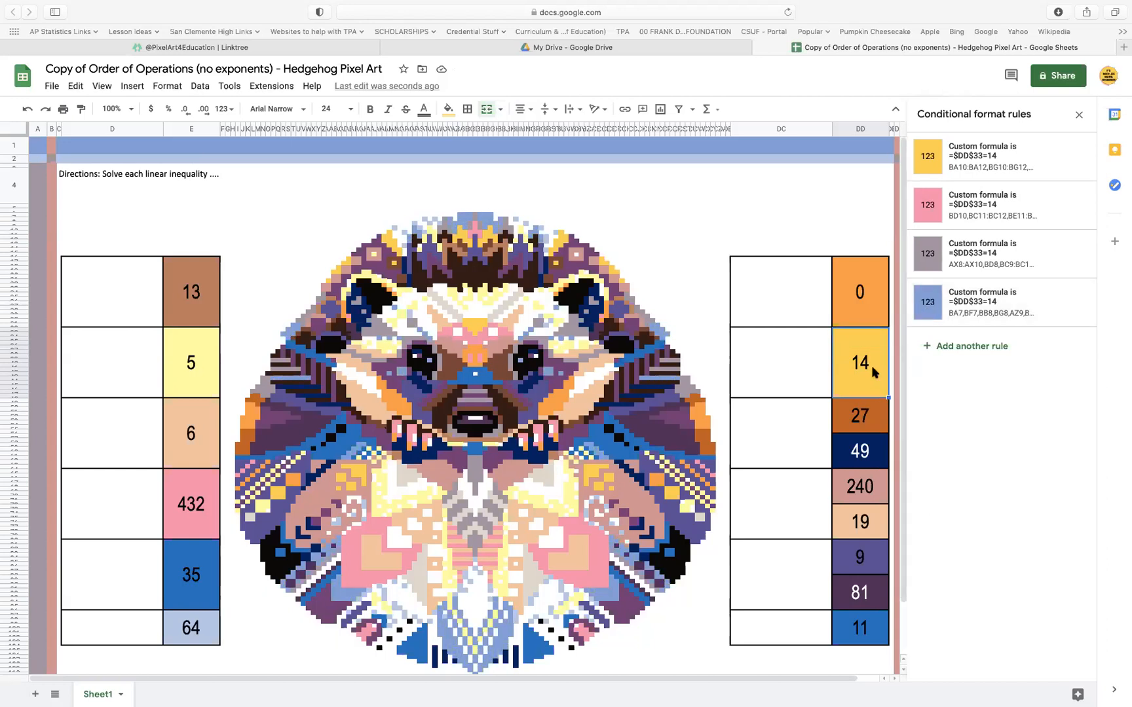
# Move the blue rule to the first position for answer cell 14 and the purple rule to the first position for answer cell 0
pyautogui.moveTo(911, 304); pyautogui.dragTo(910, 156)
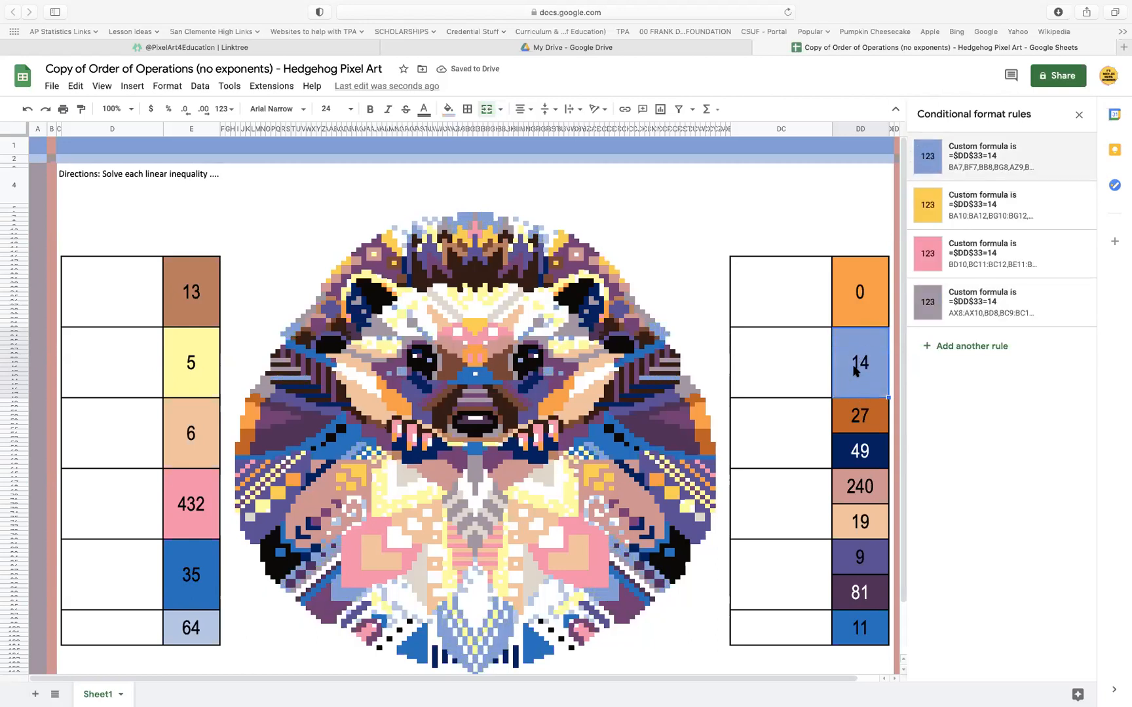
pyautogui.click(882, 299)
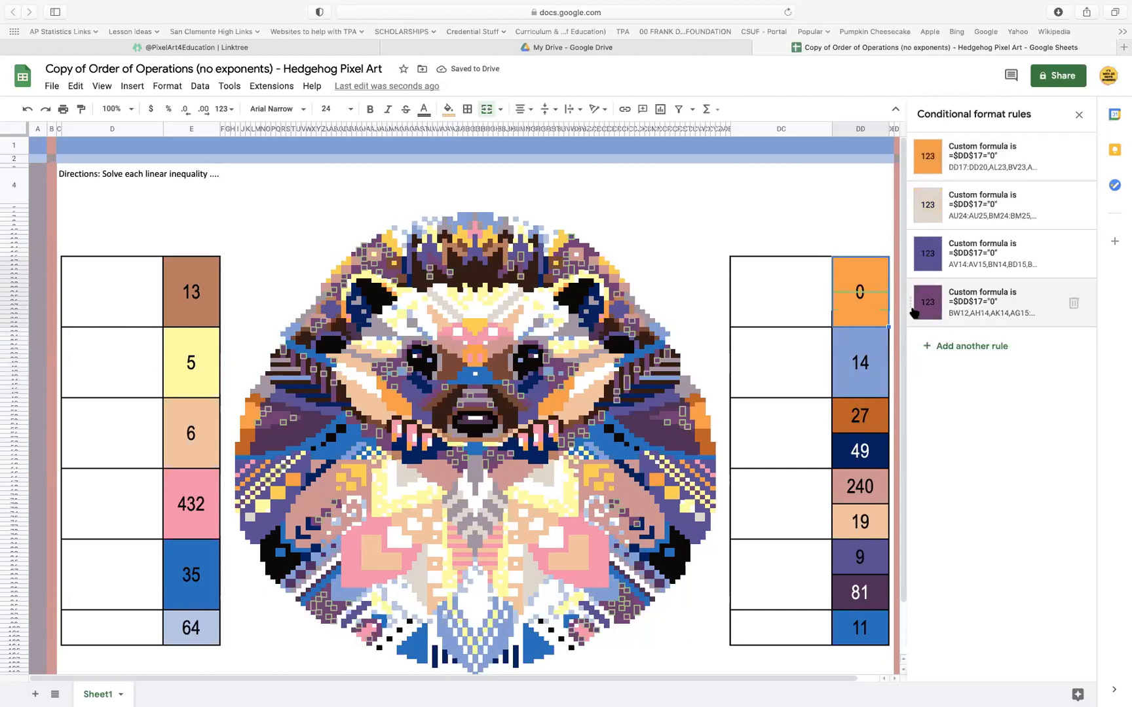
pyautogui.moveTo(909, 303); pyautogui.dragTo(921, 144)
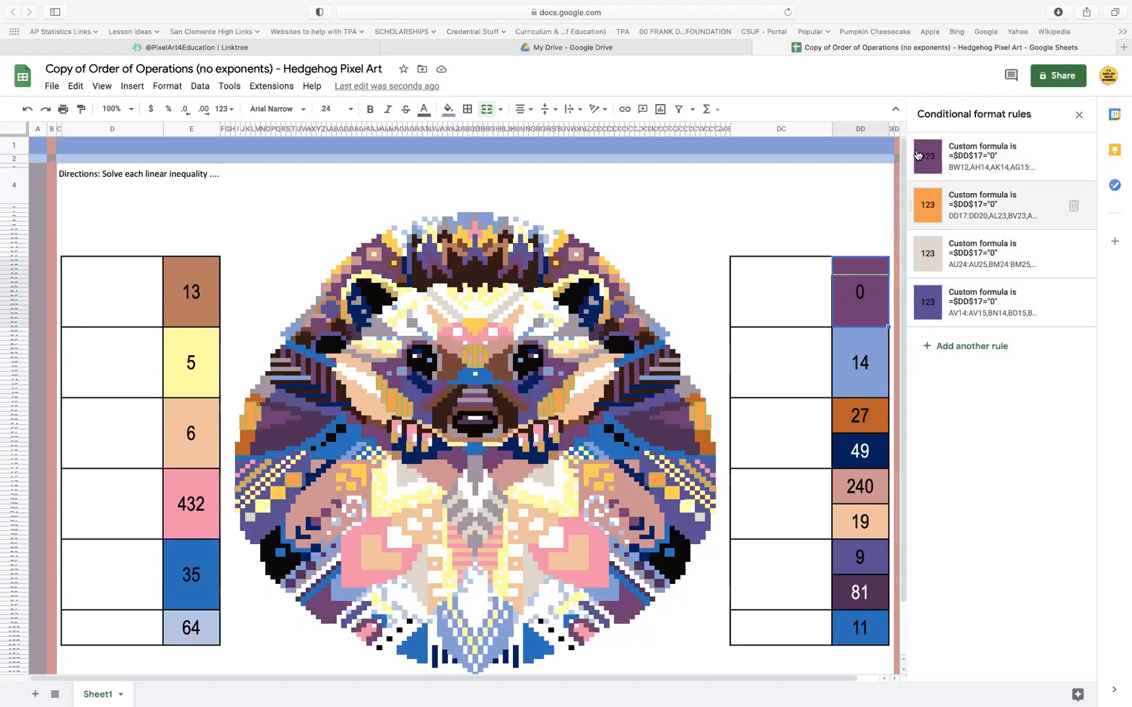
# Move the orange rule to the first position for answer cell 0
pyautogui.moveTo(911, 205); pyautogui.dragTo(917, 155)
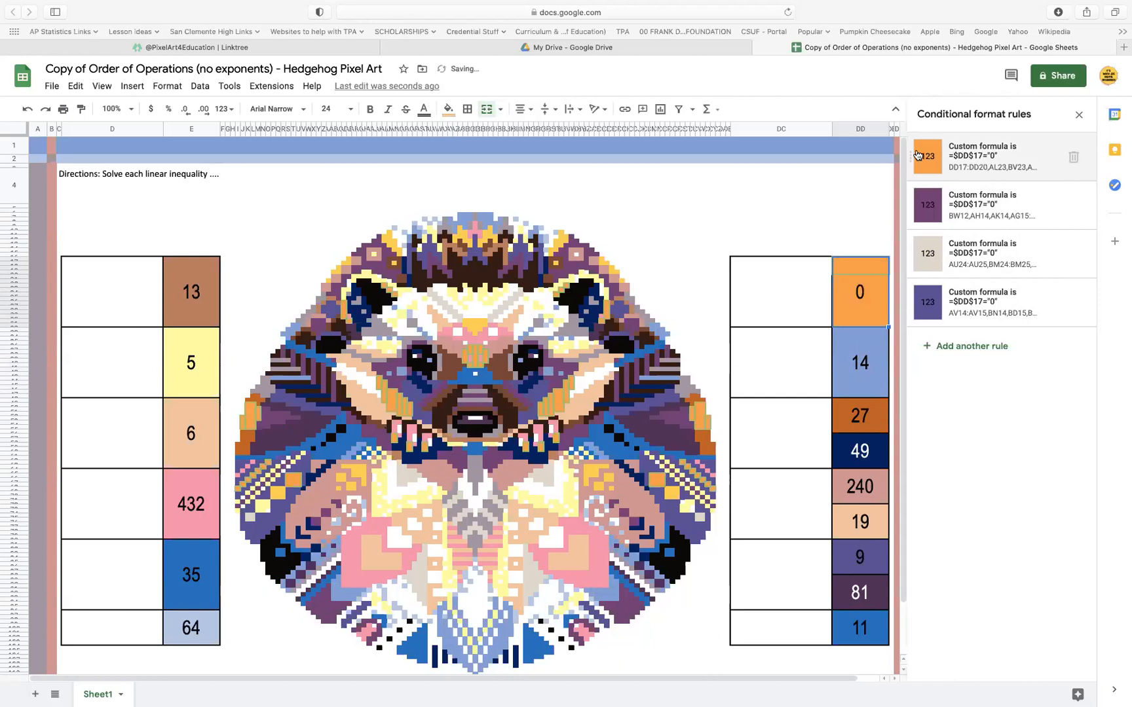
# Copy the custom formula =$DD$49=27 from the answer cell 27's orange rule
pyautogui.click(864, 413)
pyautogui.click(987, 158)
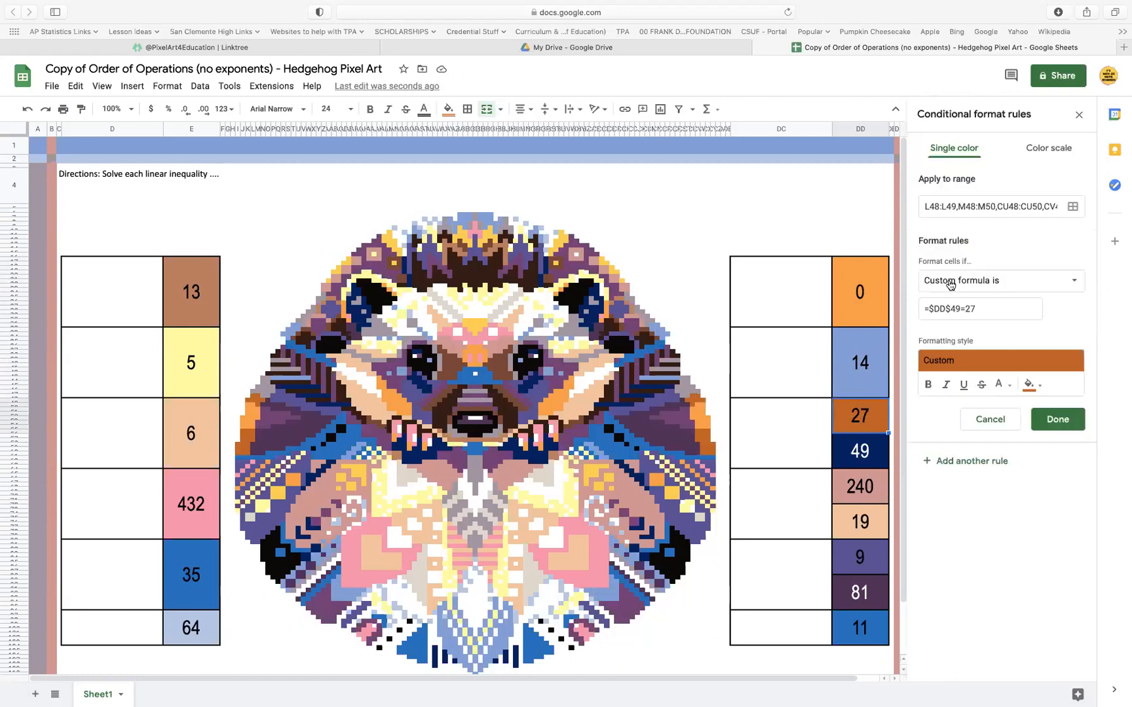
pyautogui.click(995, 305)
pyautogui.press('super+c')
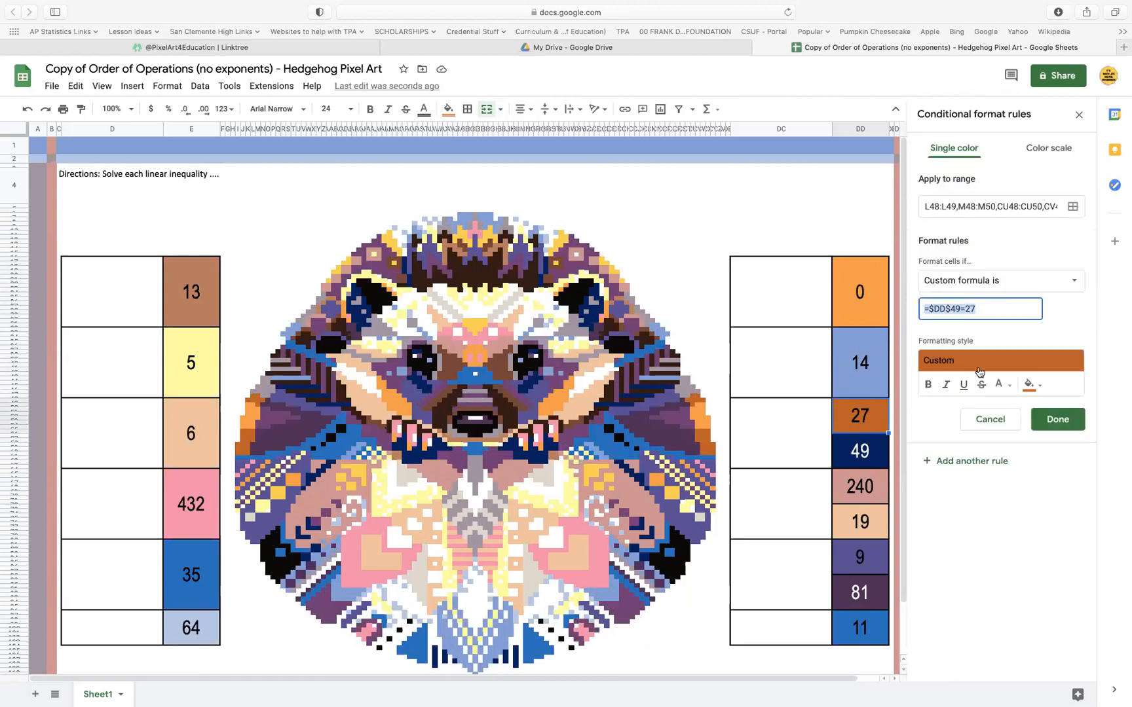
pyautogui.click(1073, 422)
# Set the answer cell 49's navy rule formula to =$DD$49=27, add the answer cell 27 (DD49:DD56) as a range and save
pyautogui.click(860, 450)
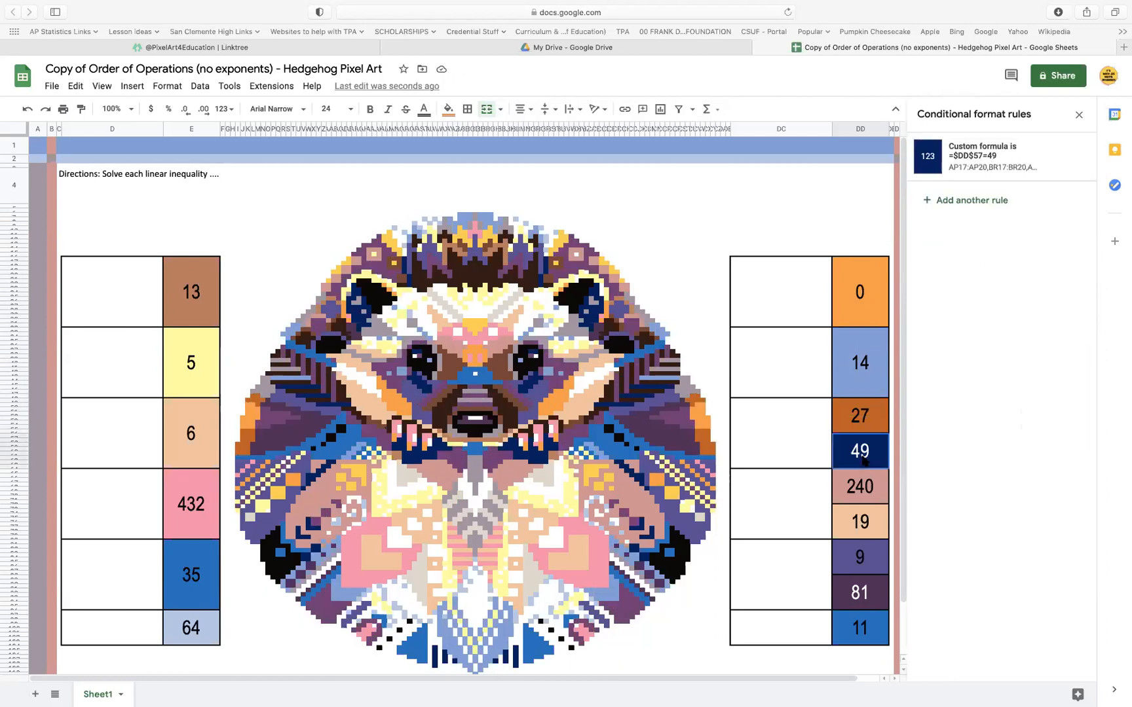
pyautogui.click(1002, 152)
pyautogui.click(997, 308)
pyautogui.press('super+v')
pyautogui.click(1072, 206)
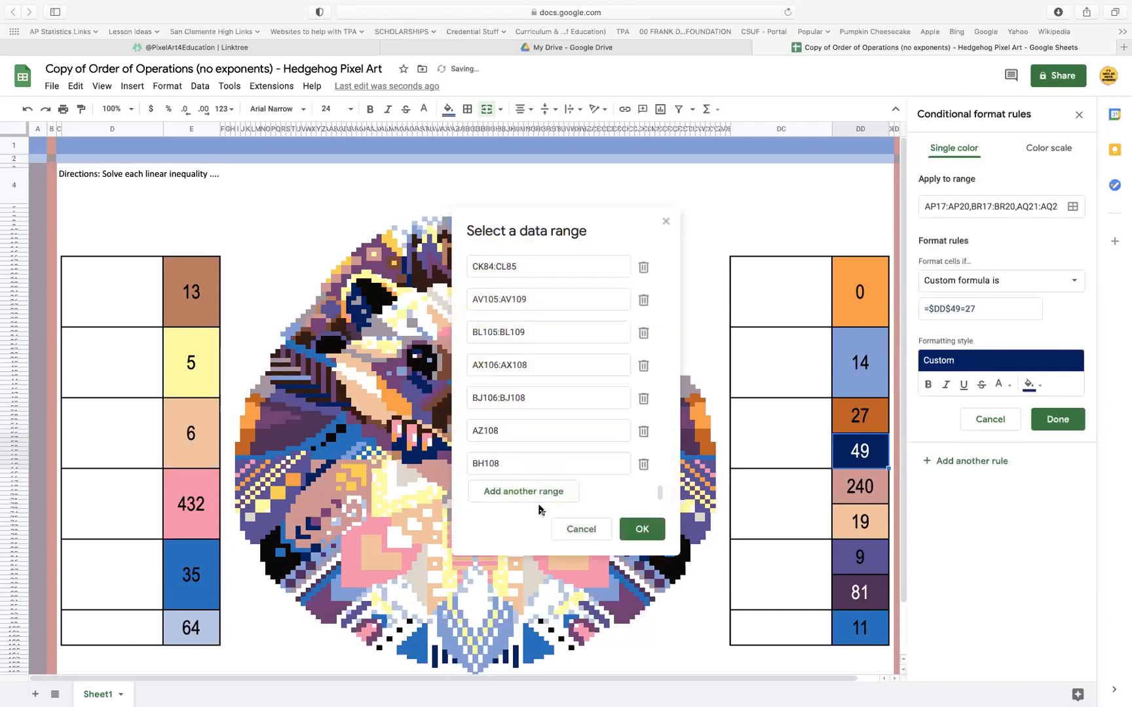
pyautogui.click(524, 498)
pyautogui.click(847, 429)
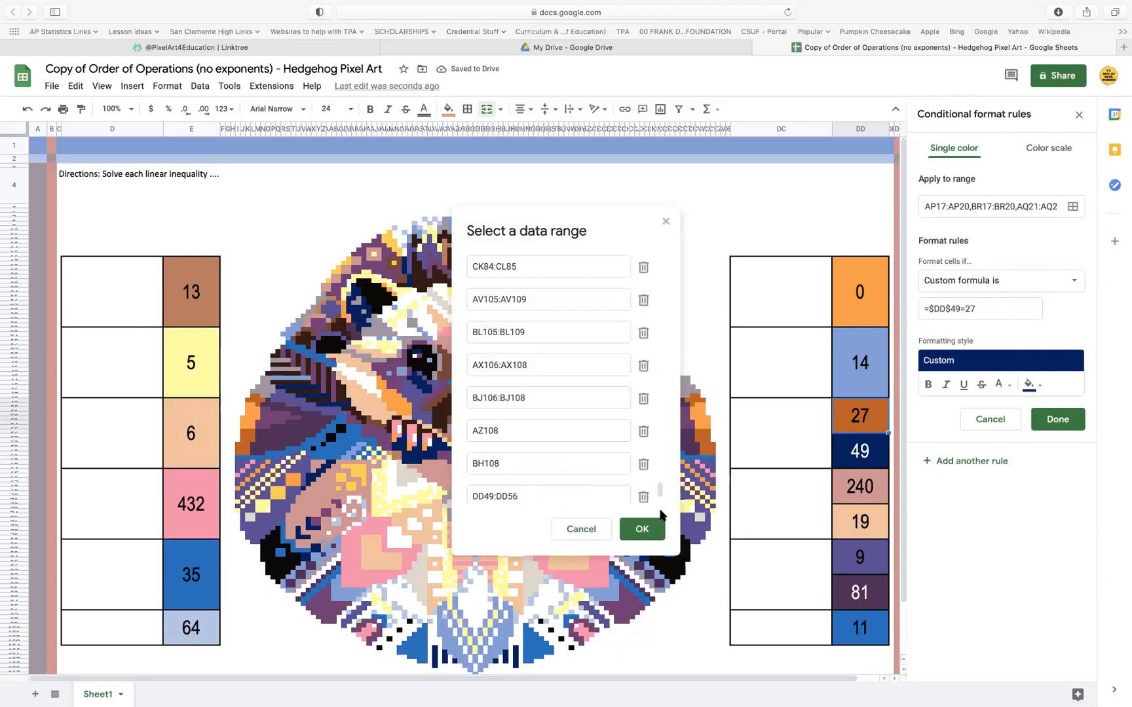
pyautogui.click(643, 528)
pyautogui.click(1056, 419)
# Delete the 49 below the answer cell 27 and merge the two cells
pyautogui.click(865, 452)
pyautogui.press('Delete')
pyautogui.click(872, 423)
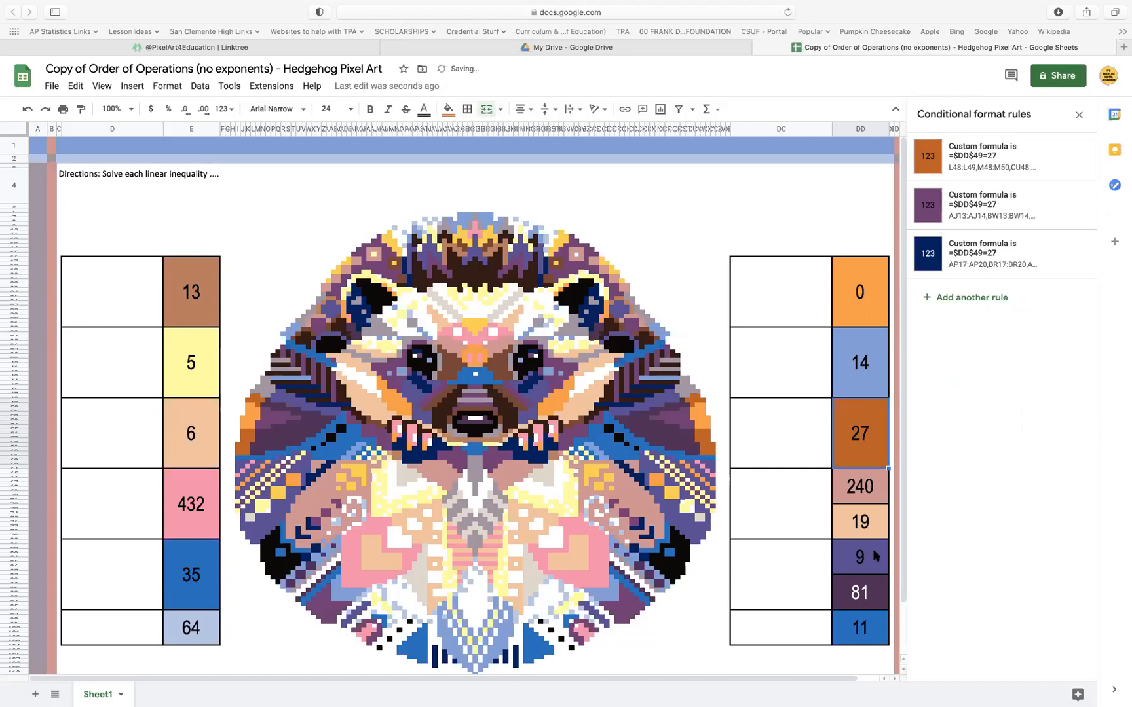
# Copy the custom formula =$DD$65=240 from the answer cell 240's first rule
pyautogui.click(849, 492)
pyautogui.click(1017, 164)
pyautogui.moveTo(985, 308); pyautogui.dragTo(871, 307)
pyautogui.press('cmd+c')
pyautogui.click(1056, 421)
# Set the answer cell 19's peach rule formula to =$DD$65=240, add the answer cell 240 (DD65:DD72) as a range and save
pyautogui.click(862, 520)
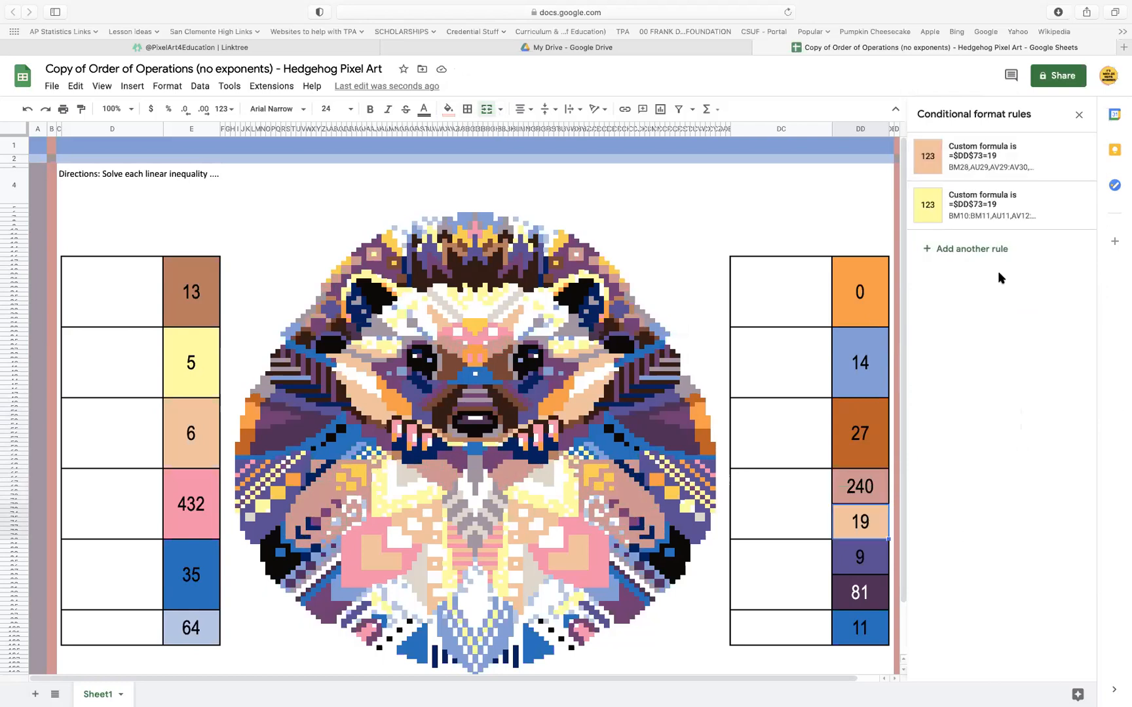
pyautogui.click(998, 161)
pyautogui.click(982, 308)
pyautogui.moveTo(983, 309); pyautogui.dragTo(869, 307)
pyautogui.press('cmd+v')
pyautogui.click(1074, 207)
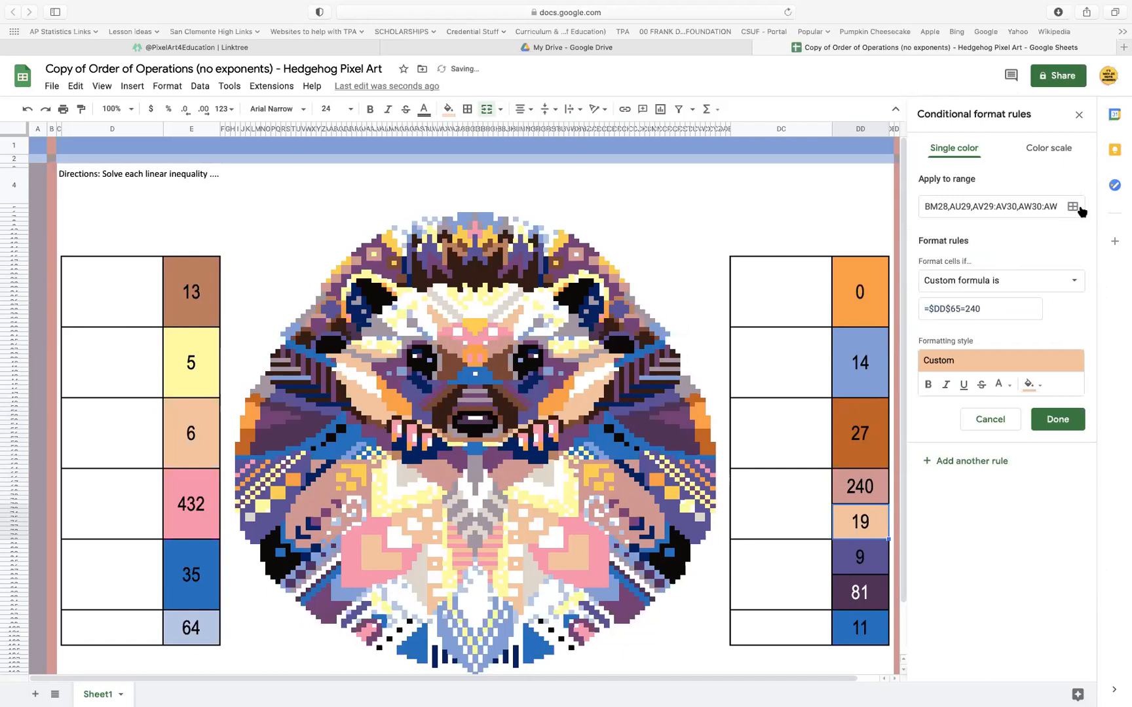
pyautogui.click(552, 493)
pyautogui.click(860, 486)
pyautogui.click(642, 529)
pyautogui.click(1049, 421)
# Set the answer cell 19's yellow rule formula to =$DD$65=240, add the answer cell 240 (DD65:DD72) as a range and save
pyautogui.click(862, 524)
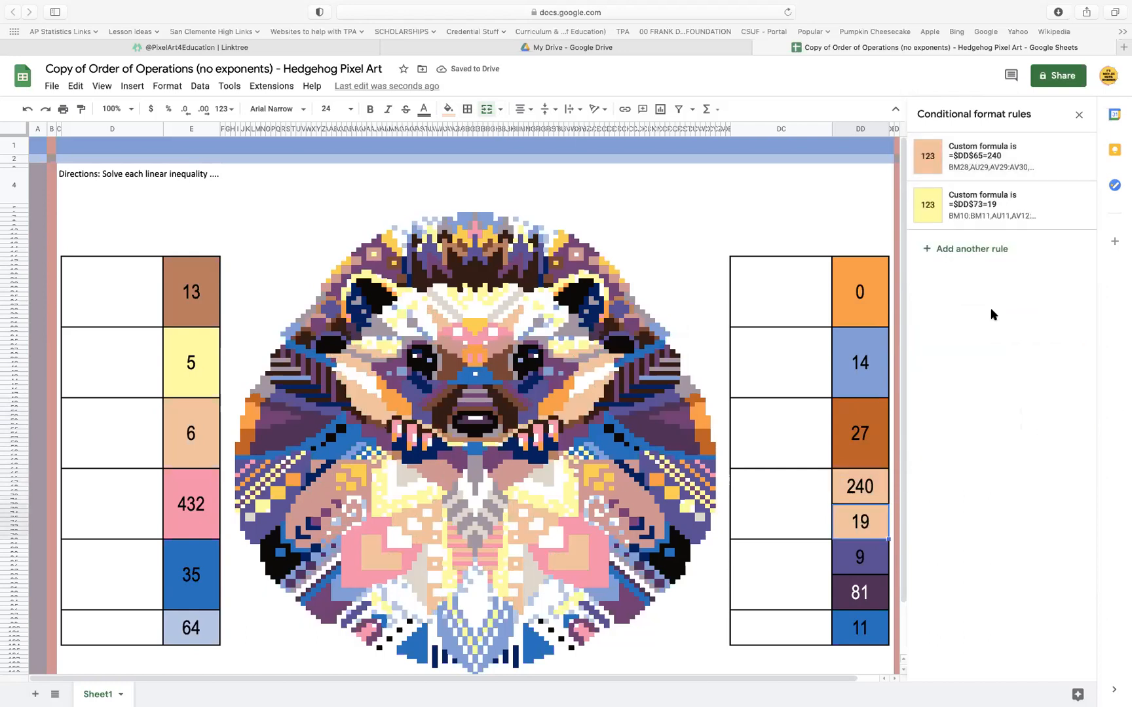
pyautogui.click(1002, 208)
pyautogui.tripleClick(992, 315)
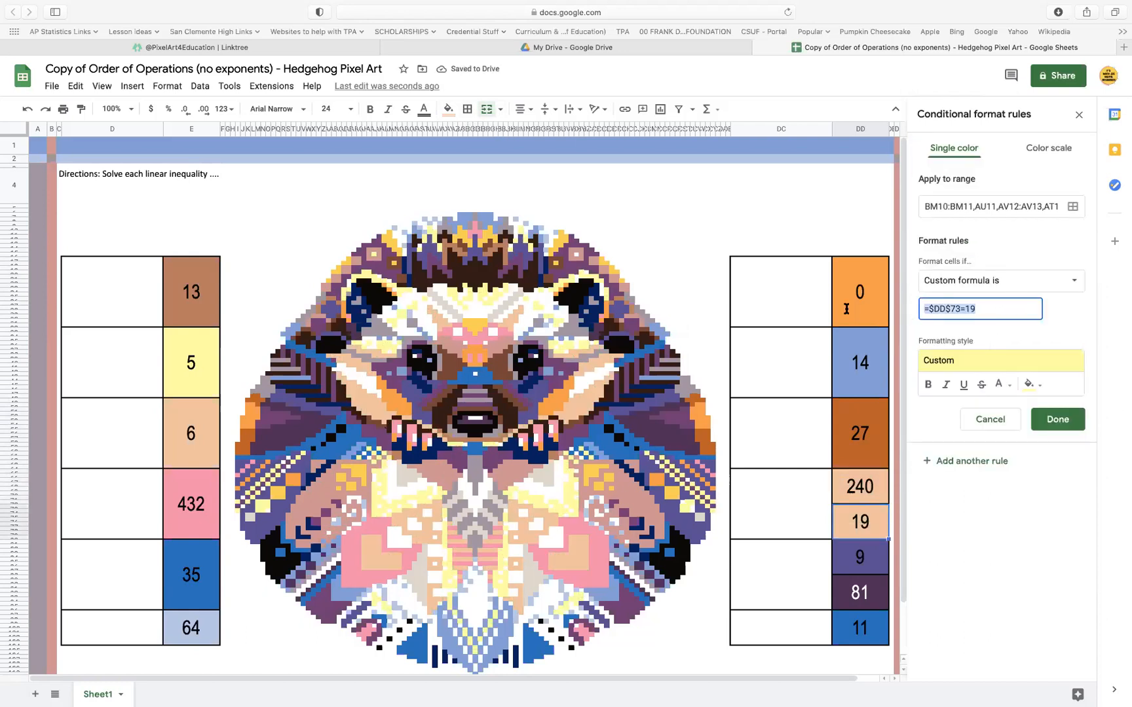
pyautogui.hotkey('ctrl', 'v')
pyautogui.click(1074, 207)
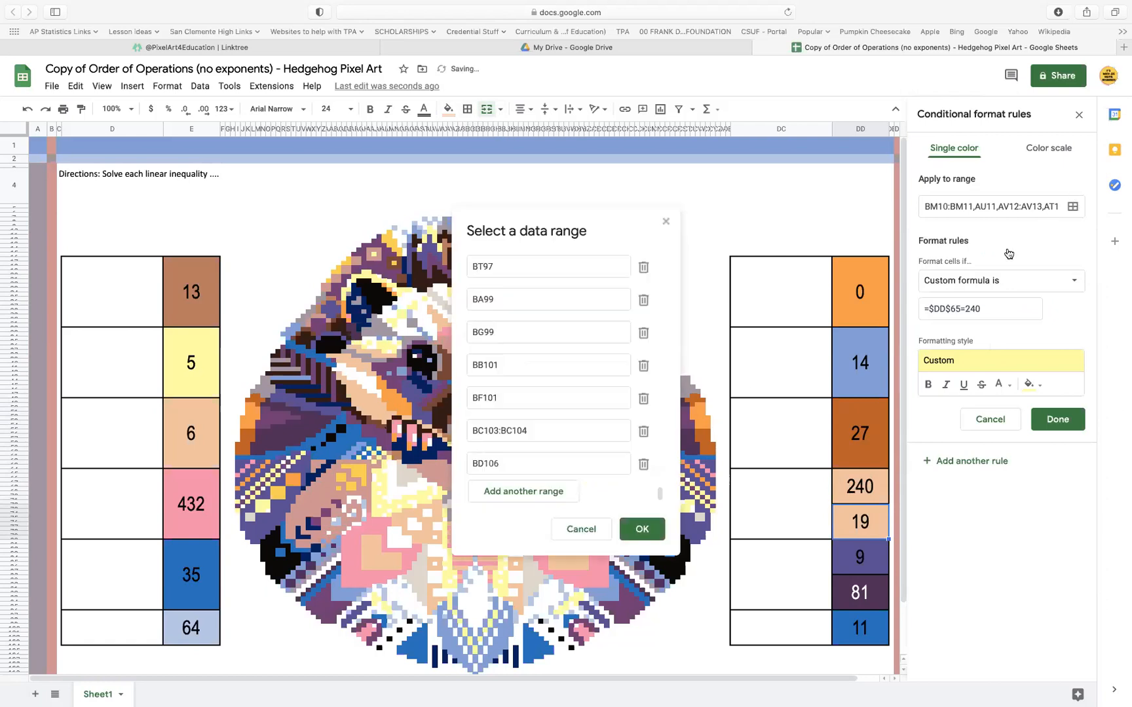
pyautogui.click(525, 488)
pyautogui.click(867, 491)
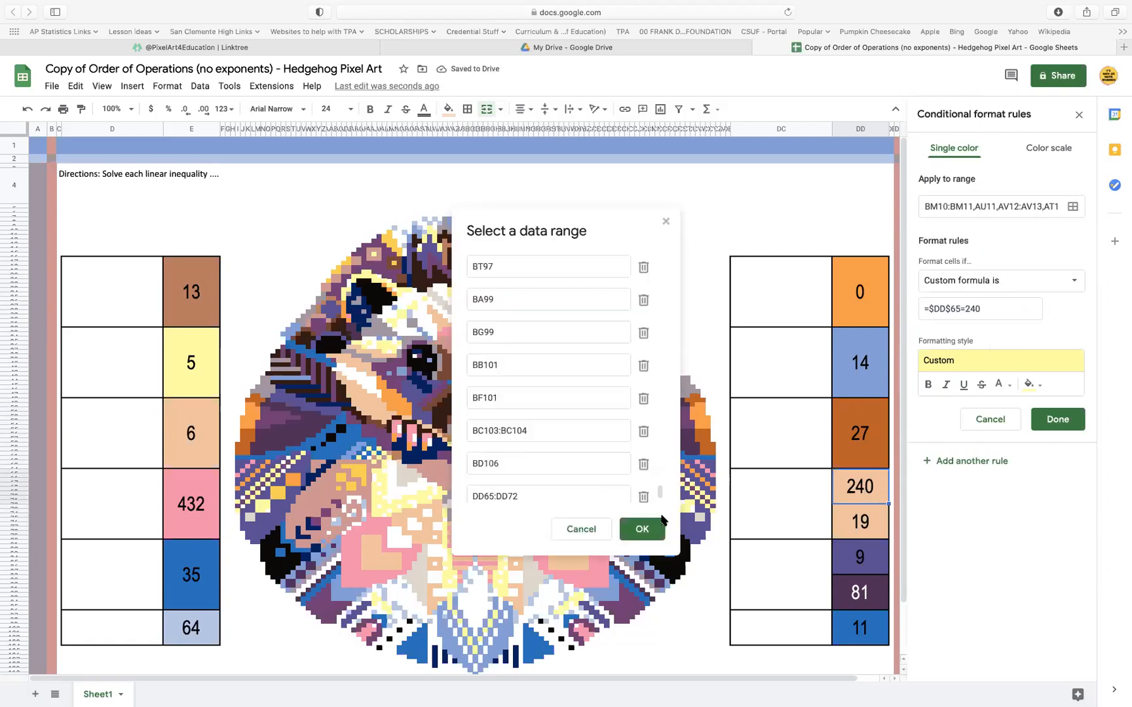
pyautogui.click(642, 529)
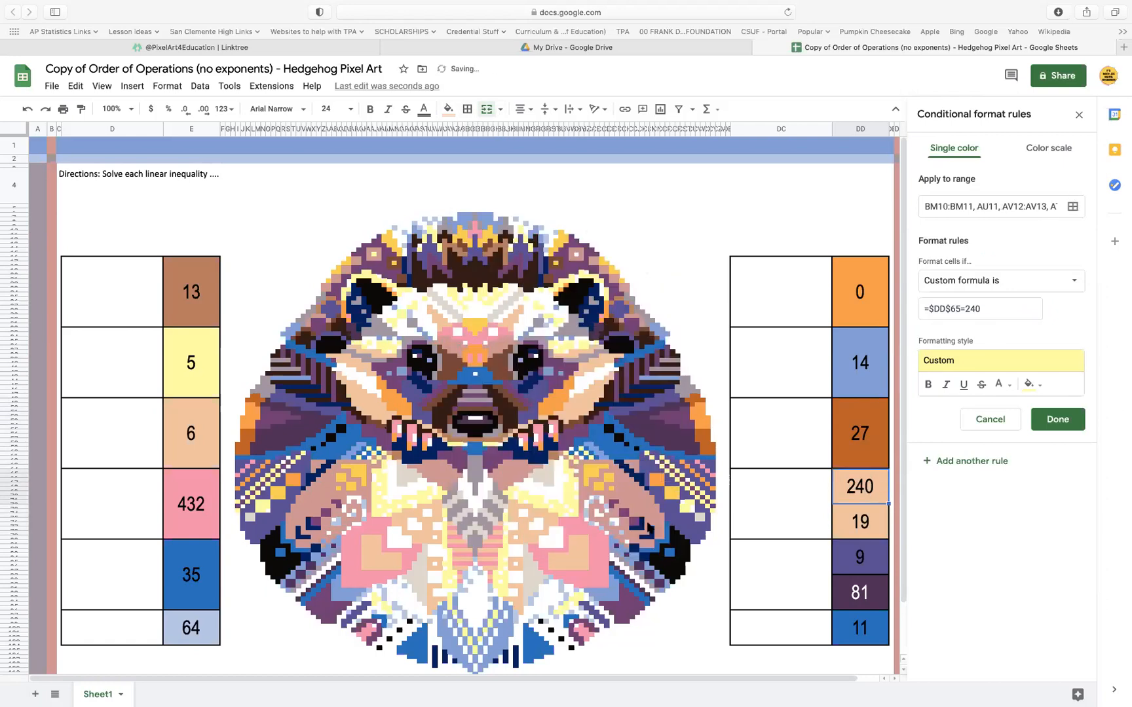
pyautogui.click(1059, 425)
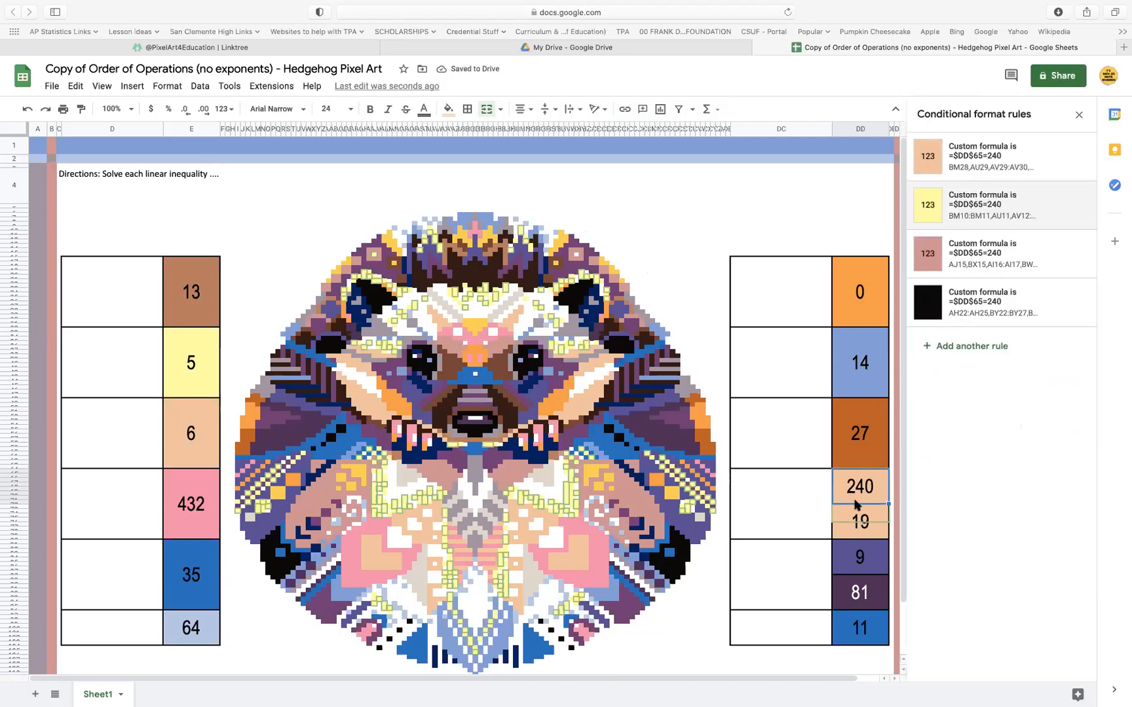
# Merge the answer cell 240 with the cleared cell 19 below it and move its yellow rule to the first position
pyautogui.press('Down')
pyautogui.press('Delete')
pyautogui.moveTo(876, 487); pyautogui.dragTo(875, 510)
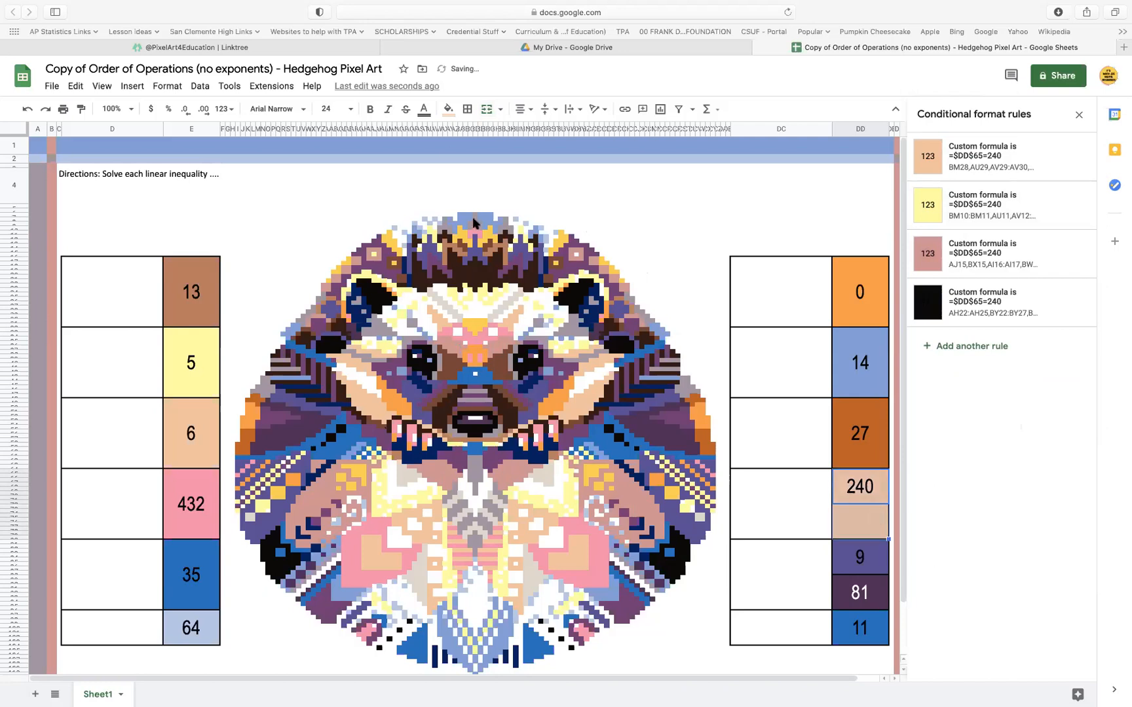
pyautogui.click(484, 110)
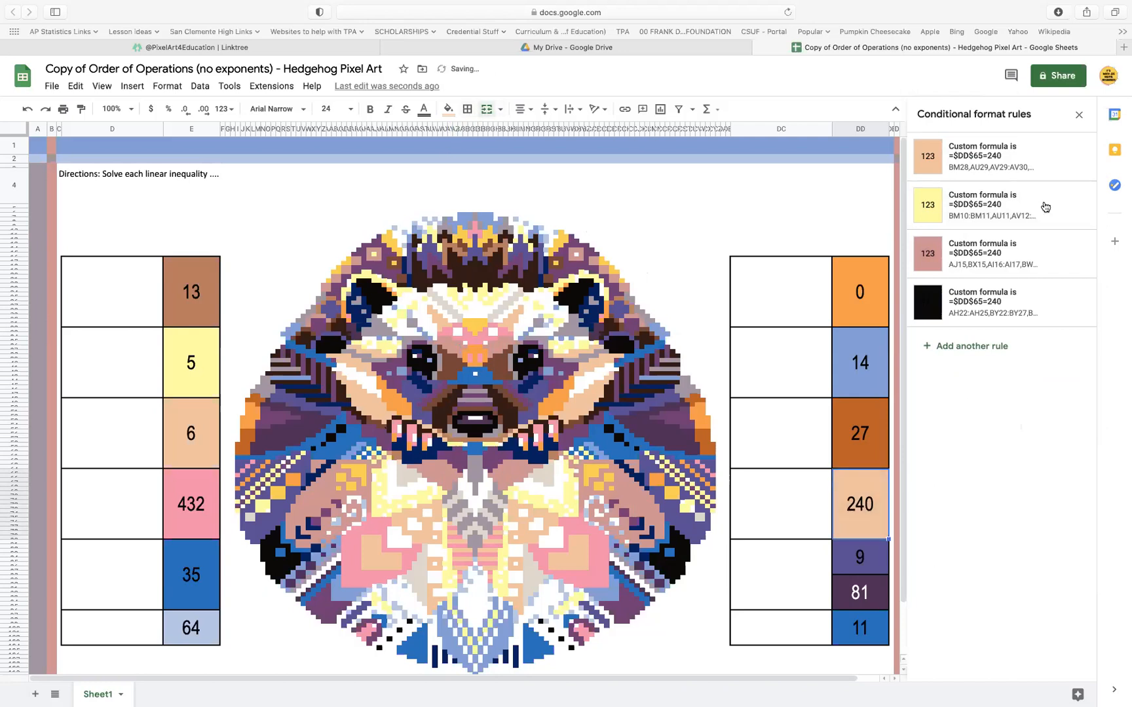
pyautogui.moveTo(915, 204); pyautogui.dragTo(912, 178)
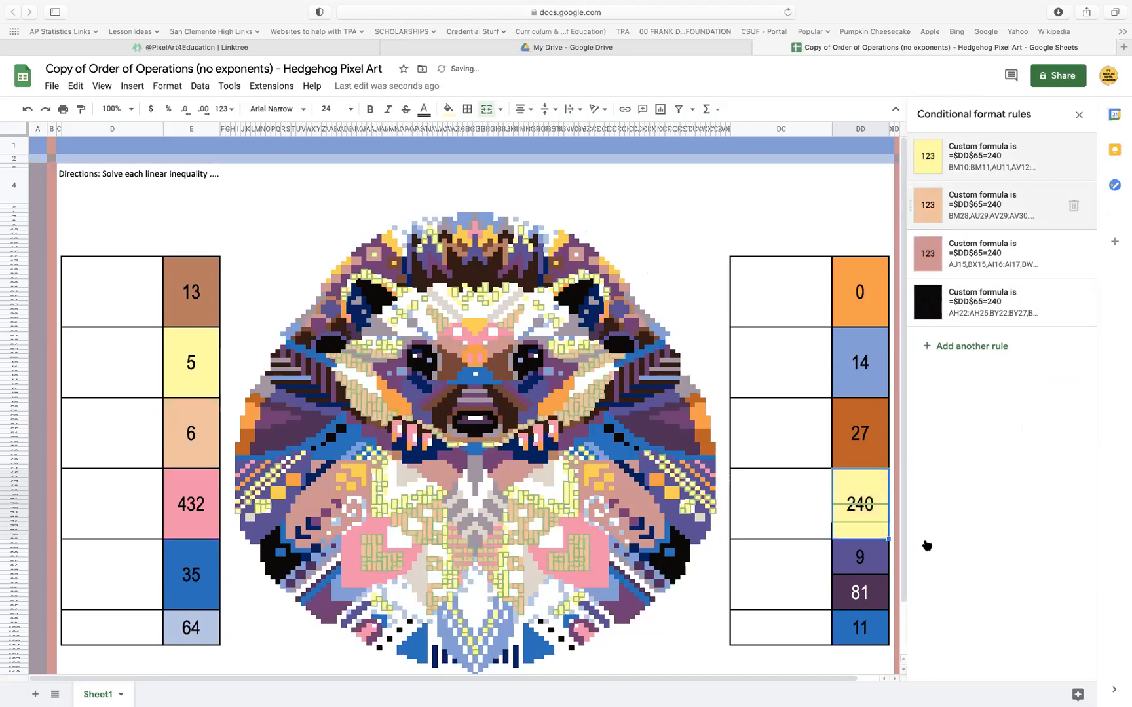
# Copy the custom formula =$DD$81=9 from the answer cell 9's purple rule
pyautogui.click(866, 552)
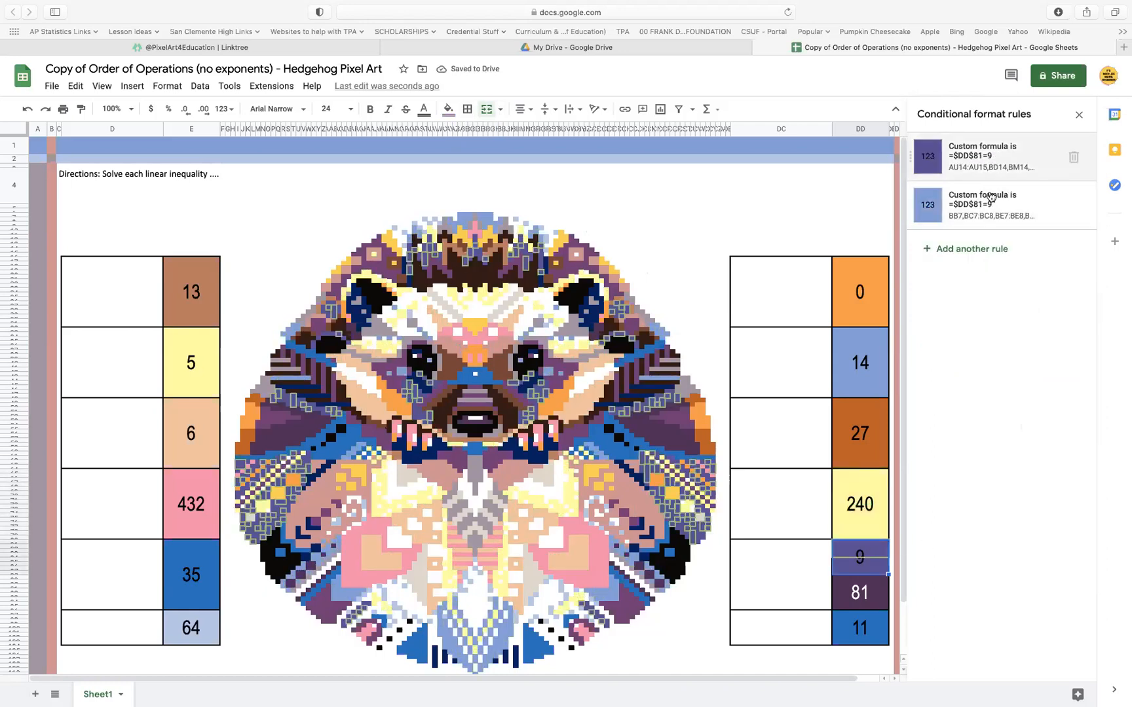
pyautogui.click(1014, 150)
pyautogui.click(969, 308)
pyautogui.hotkey('ctrl', 'c')
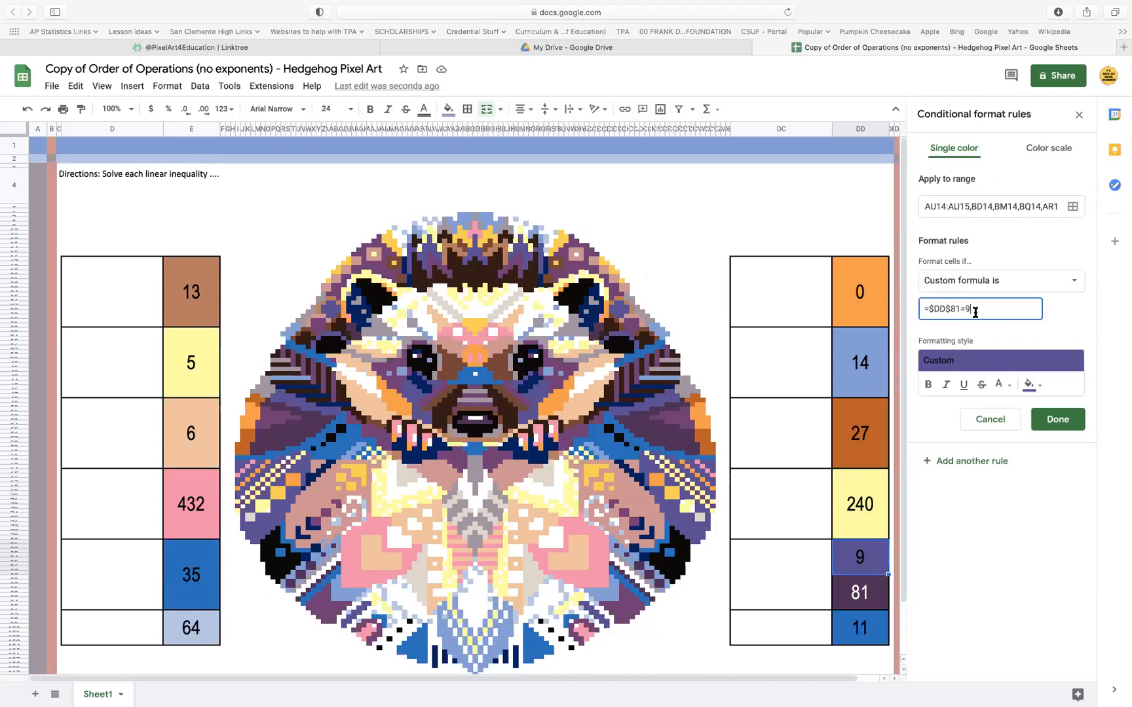
pyautogui.click(1061, 419)
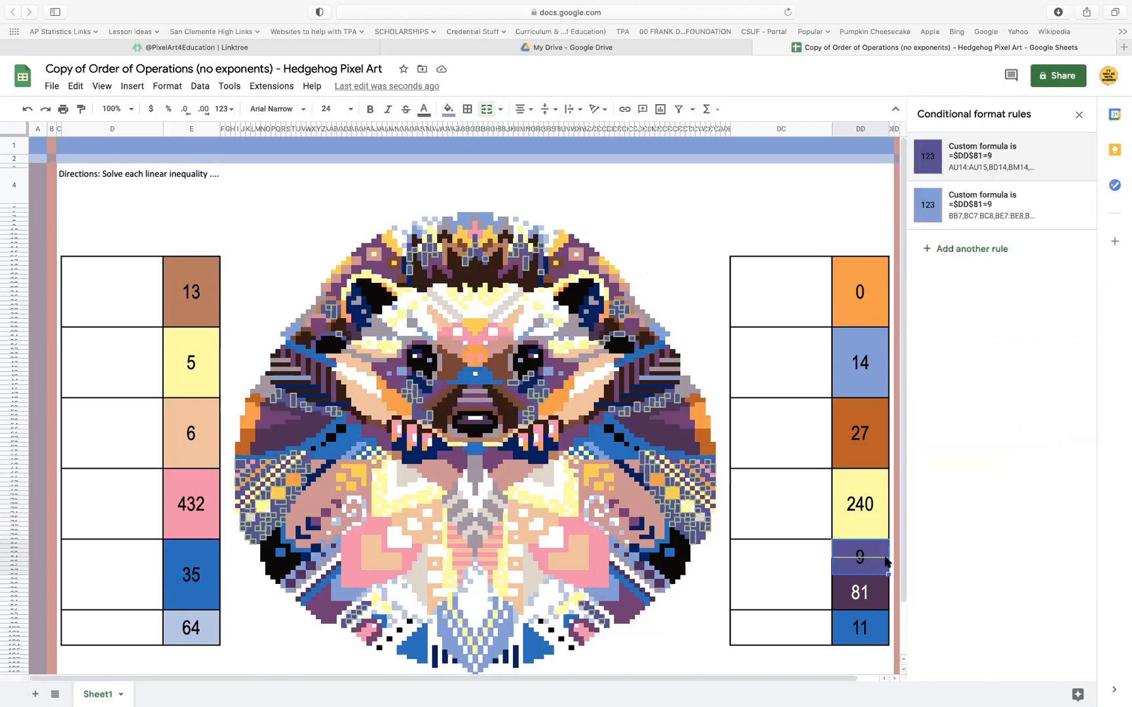
# Set the answer cell 81's dark purple rule formula to =$DD$81=9, add the answer cell 9 as a range and save
pyautogui.click(872, 591)
pyautogui.click(1009, 206)
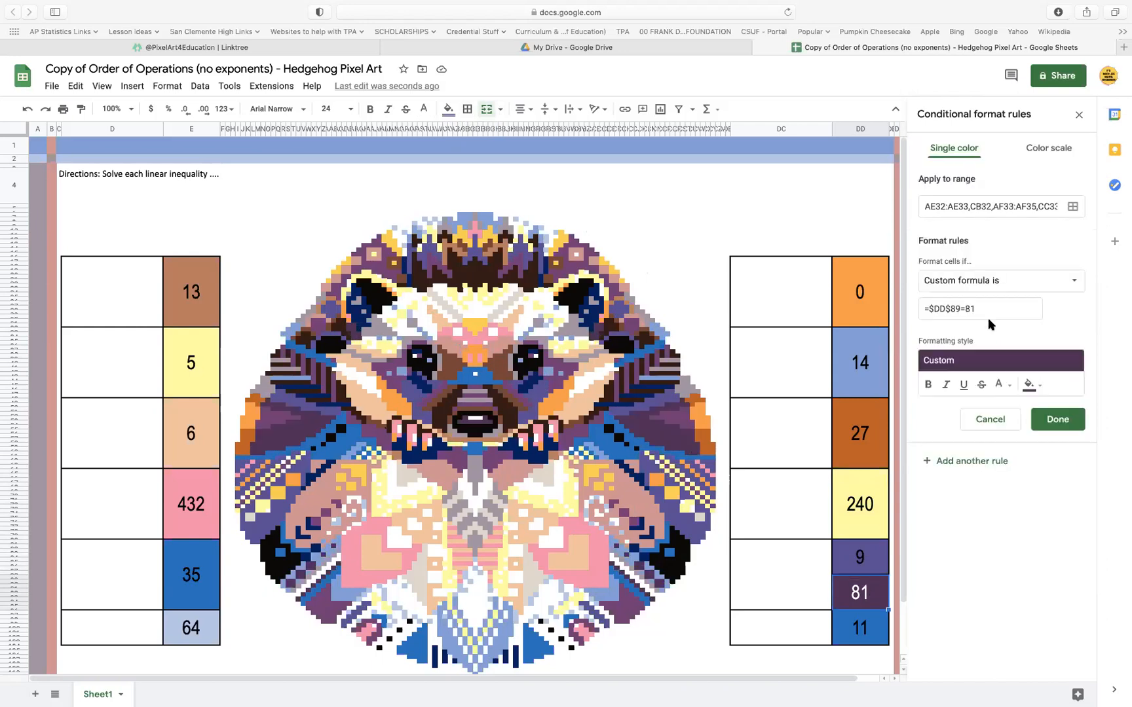
pyautogui.click(986, 310)
pyautogui.hotkey('ctrl', 'v')
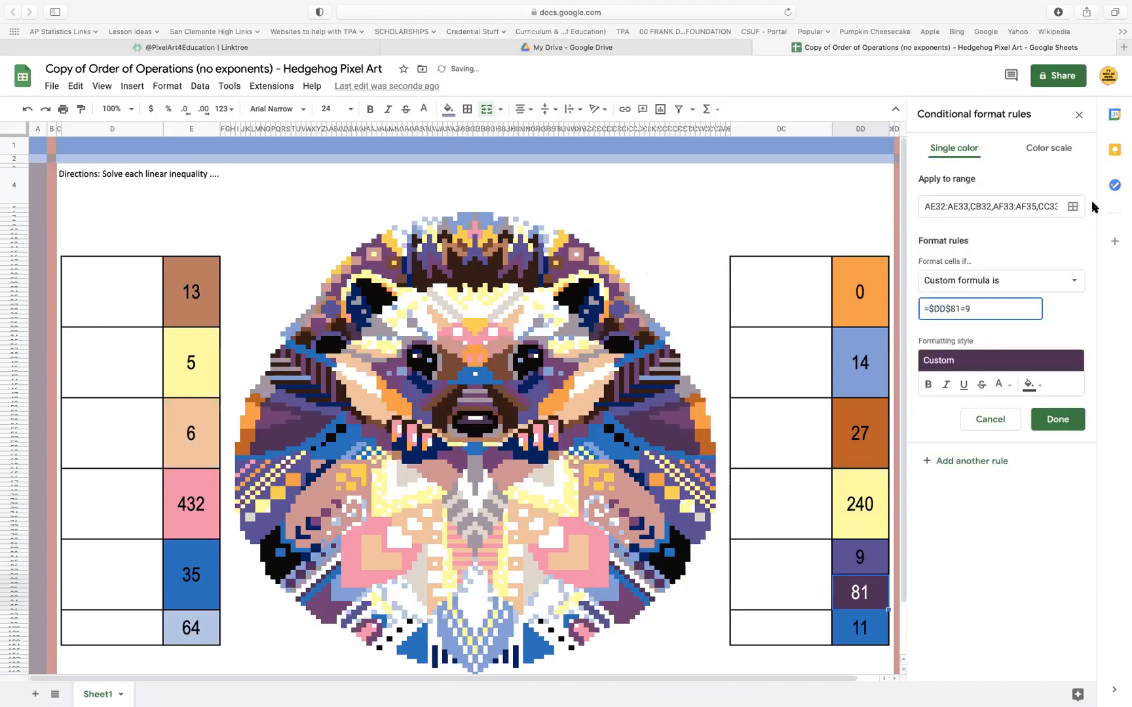
pyautogui.click(1078, 208)
pyautogui.click(544, 490)
pyautogui.click(864, 557)
pyautogui.click(643, 529)
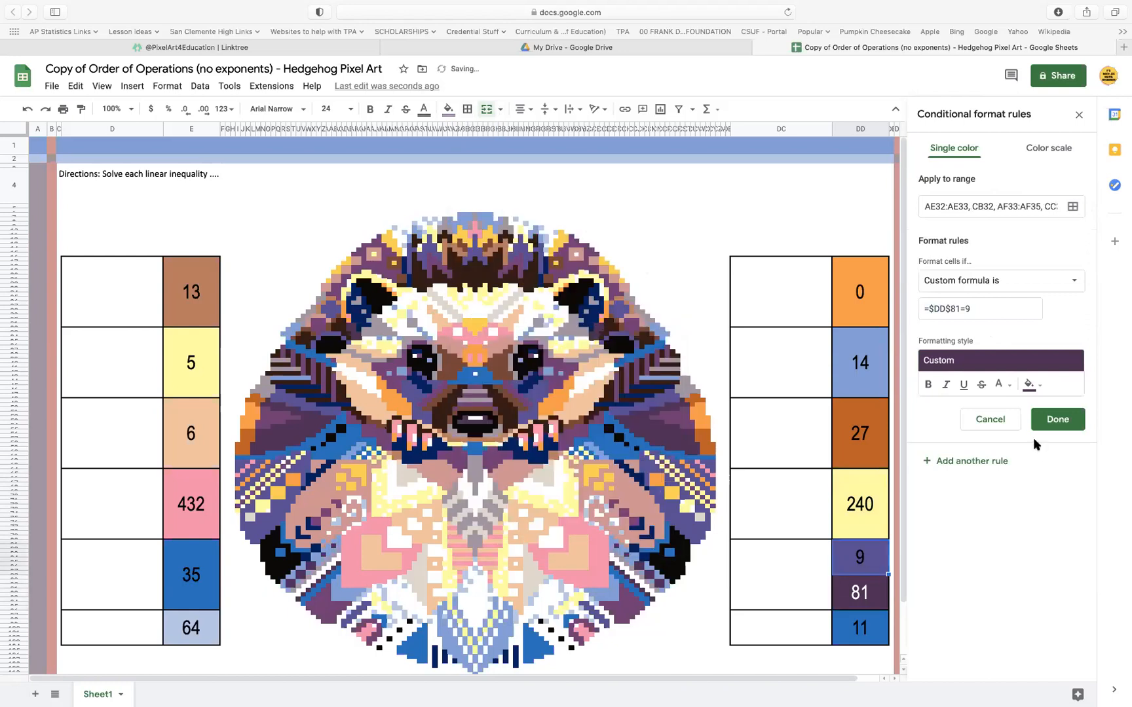
pyautogui.click(1048, 428)
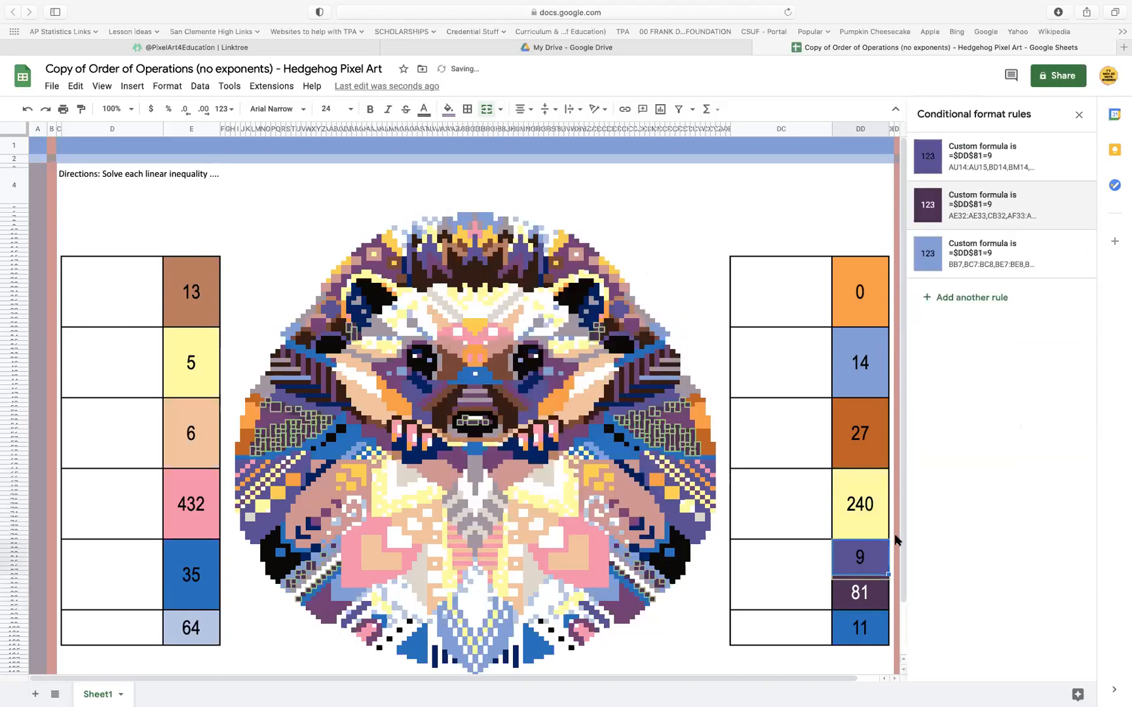
# Set the answer cell 81's dark brown rule formula to =$DD$81=9, add the answer cell 9 as a range and save
pyautogui.click(870, 597)
pyautogui.click(996, 216)
pyautogui.click(972, 310)
pyautogui.moveTo(971, 310); pyautogui.dragTo(841, 308)
pyautogui.press('super+v')
pyautogui.click(1076, 206)
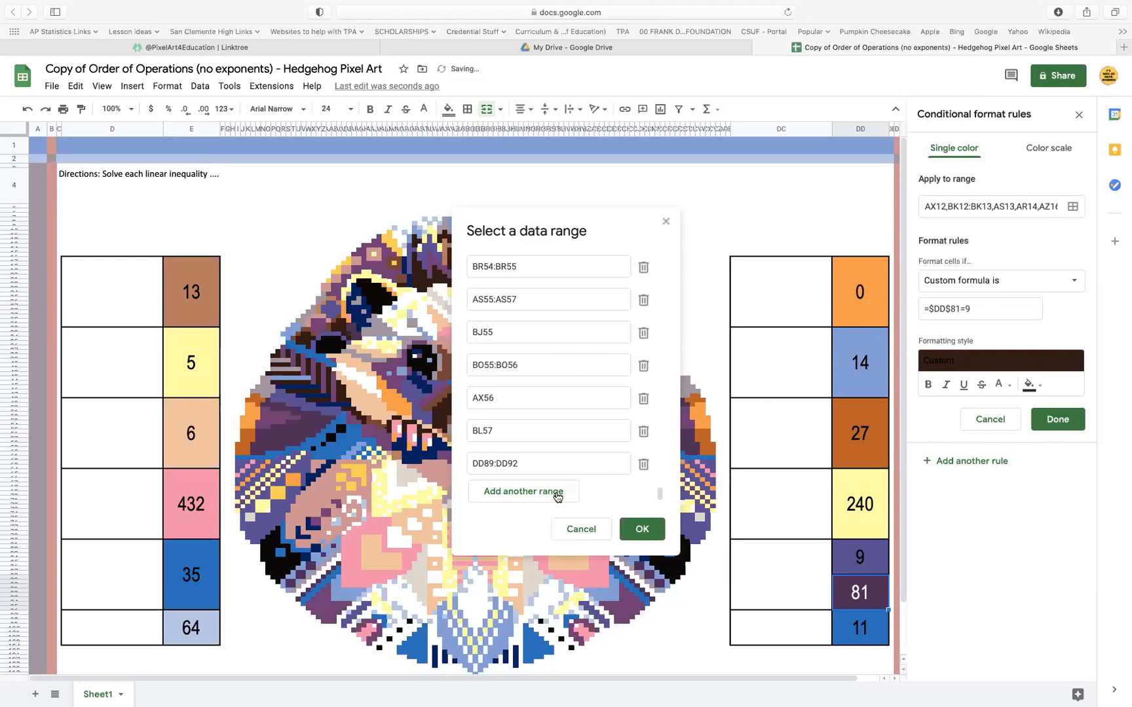
pyautogui.click(556, 496)
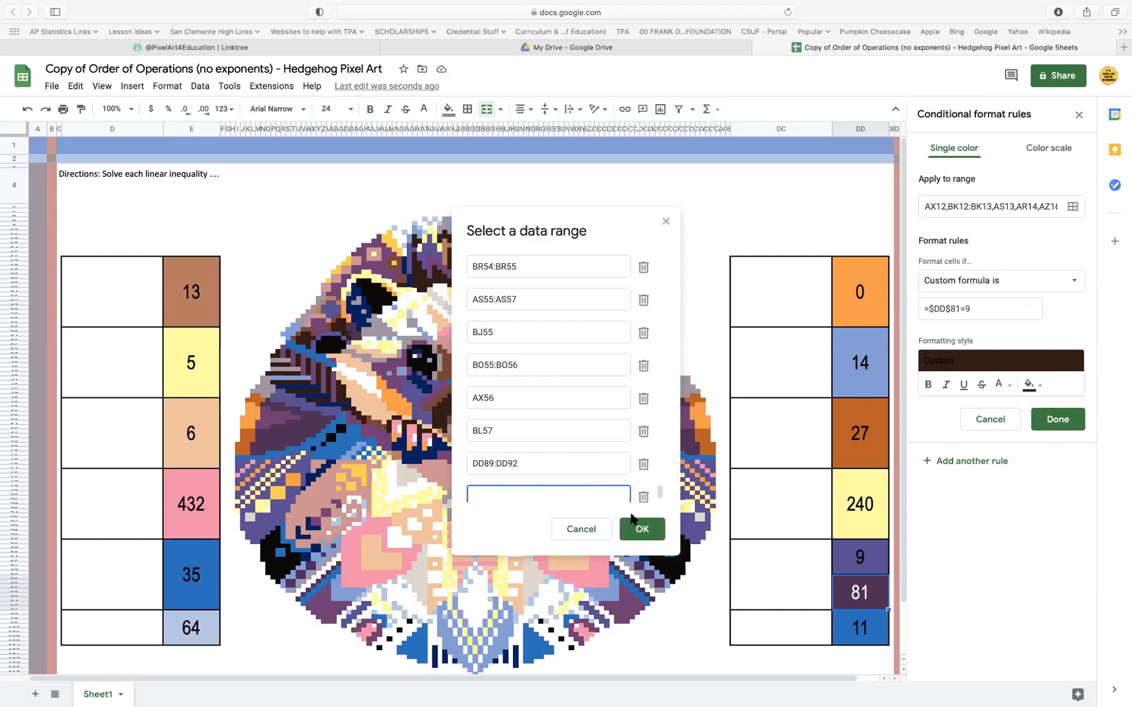
pyautogui.click(867, 557)
pyautogui.click(644, 530)
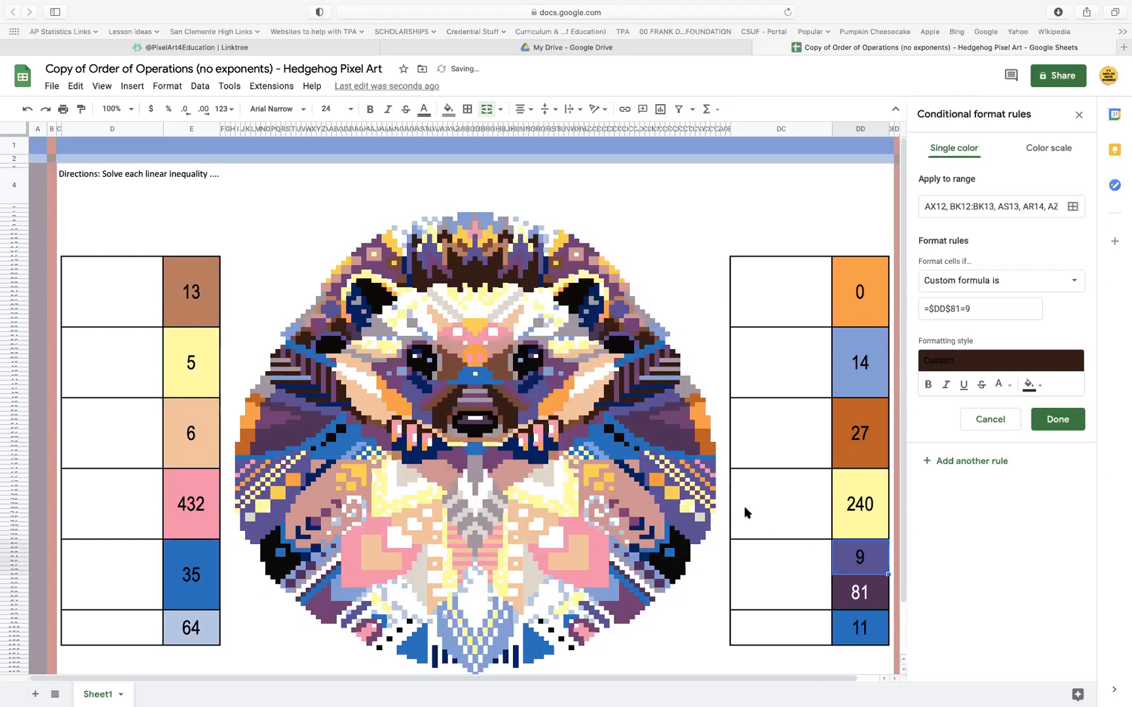
pyautogui.click(1050, 420)
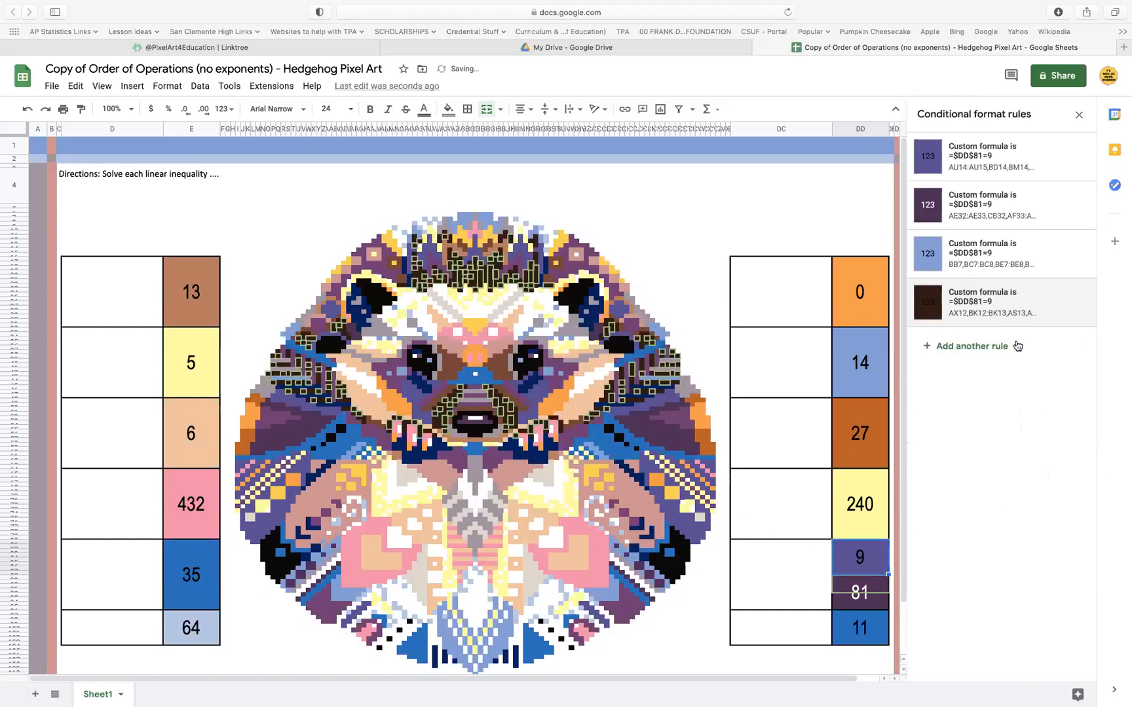
# Delete the 81 below the answer cell 9 and merge the two cells
pyautogui.click(875, 591)
pyautogui.press('Delete')
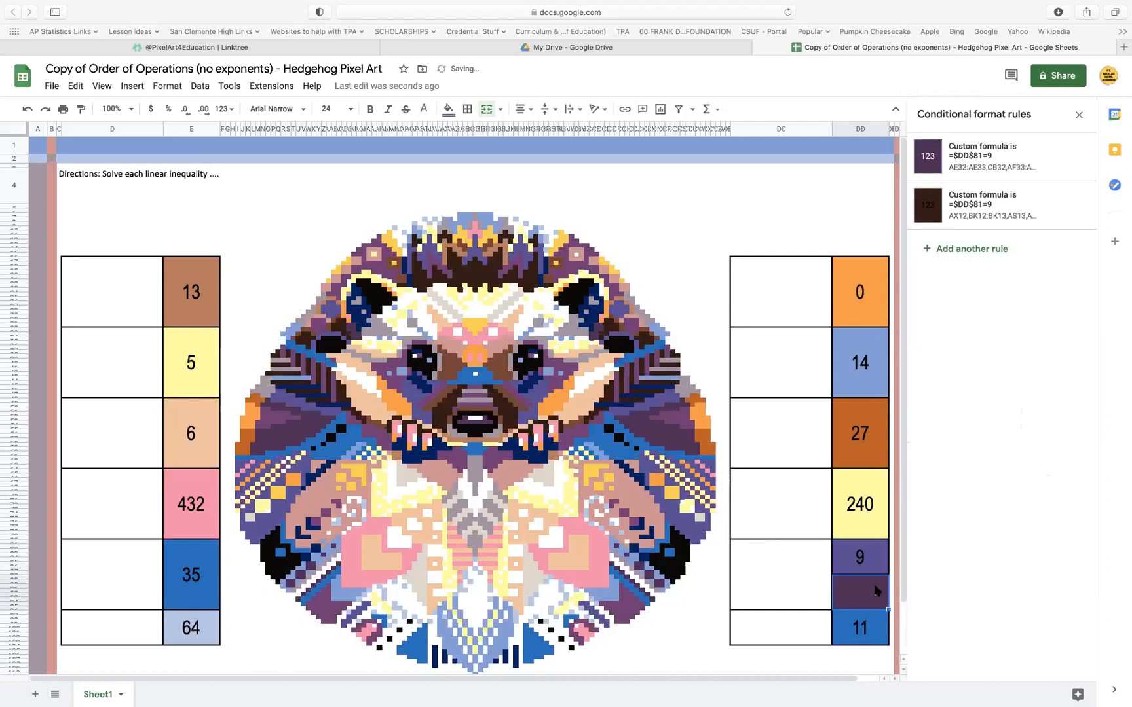
pyautogui.click(878, 563)
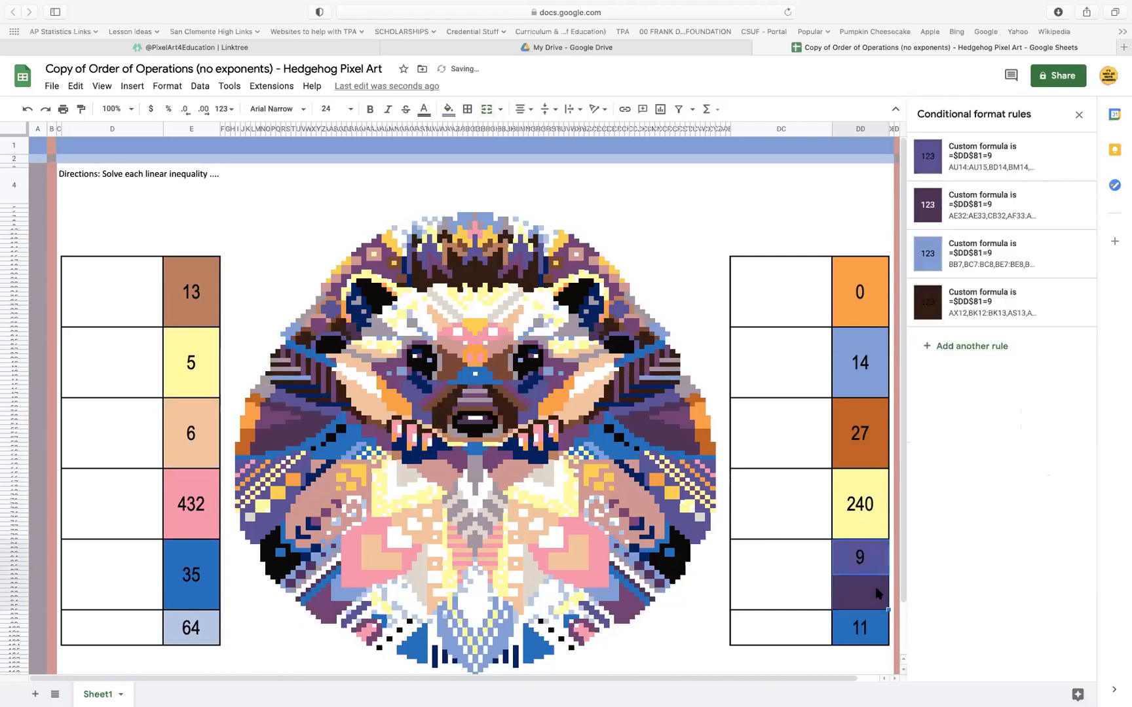
pyautogui.click(486, 109)
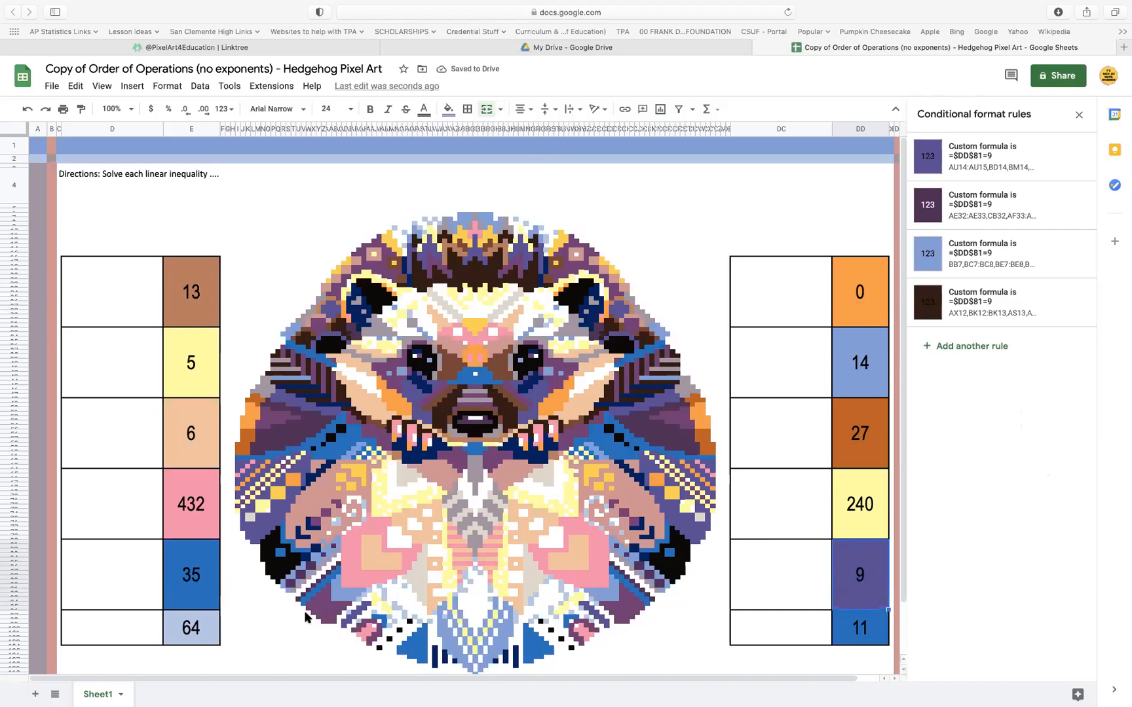
# Check the color rules of the answer cells 64 and 35
pyautogui.moveTo(139, 634); pyautogui.dragTo(210, 636)
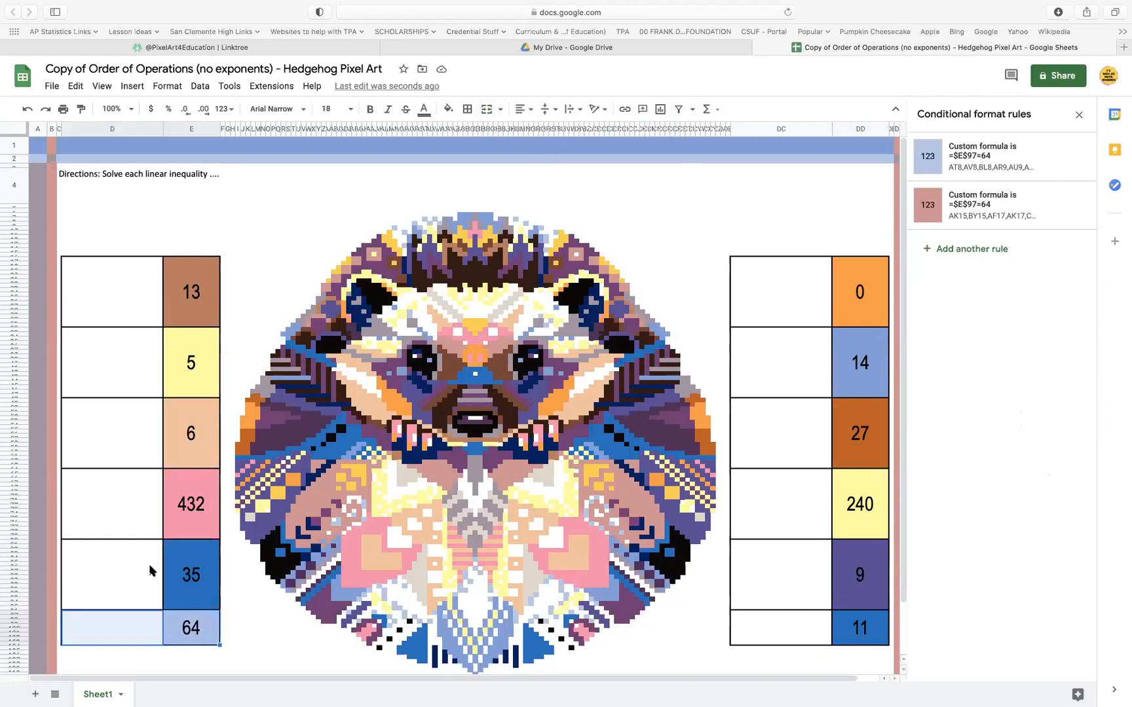
pyautogui.click(181, 631)
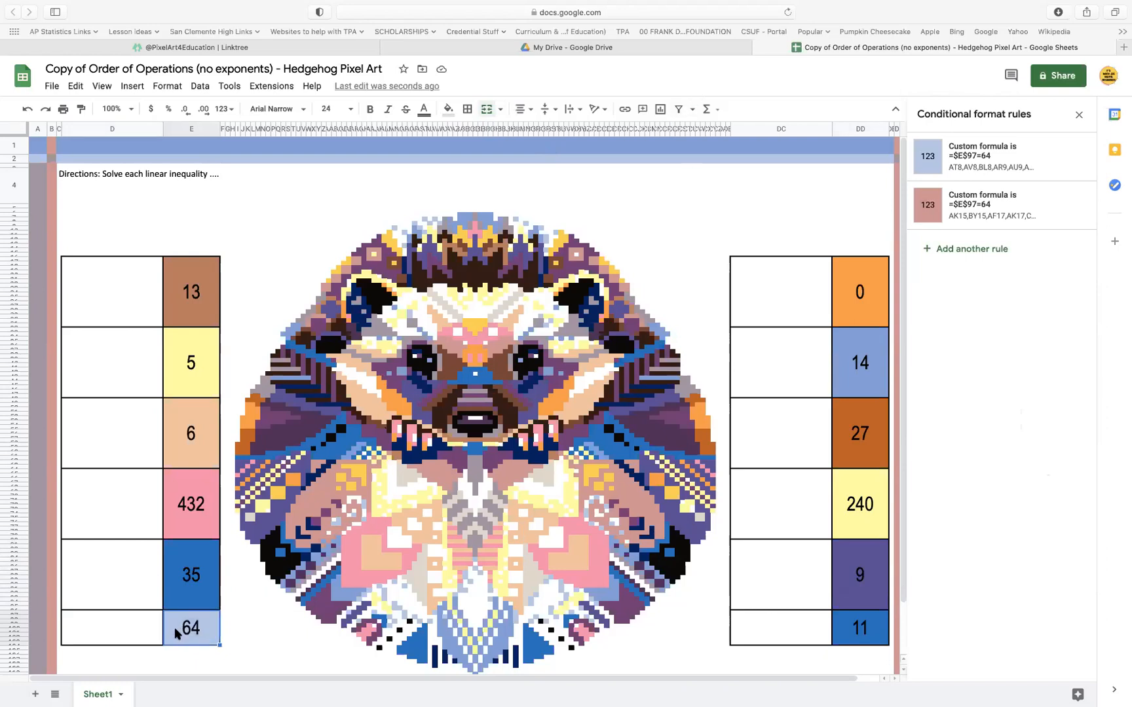
pyautogui.click(189, 581)
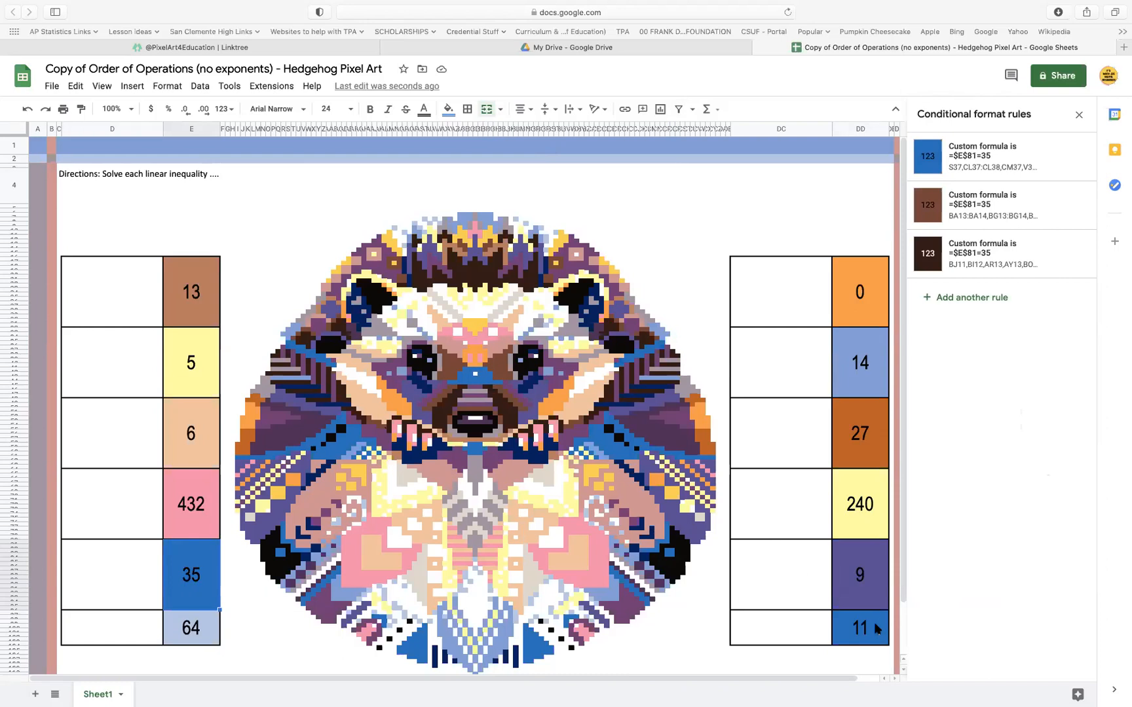
# Select the answer cell 9 to view its color rules and show the formula bar
pyautogui.click(872, 577)
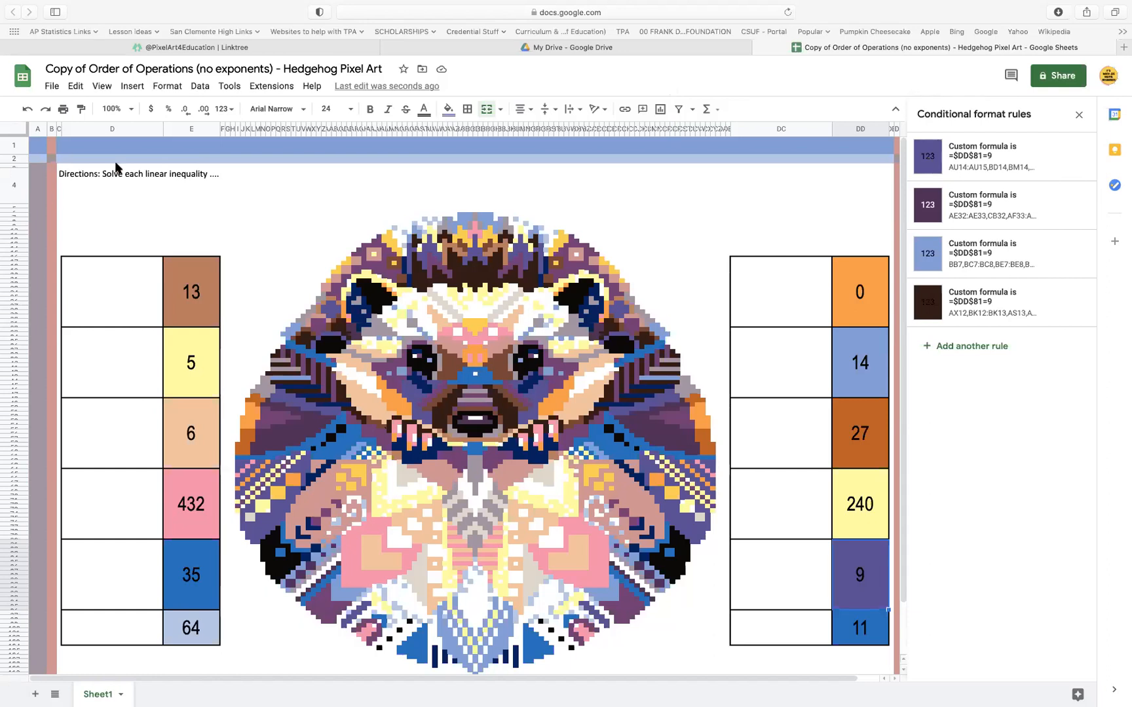
pyautogui.click(103, 87)
pyautogui.moveTo(118, 109)
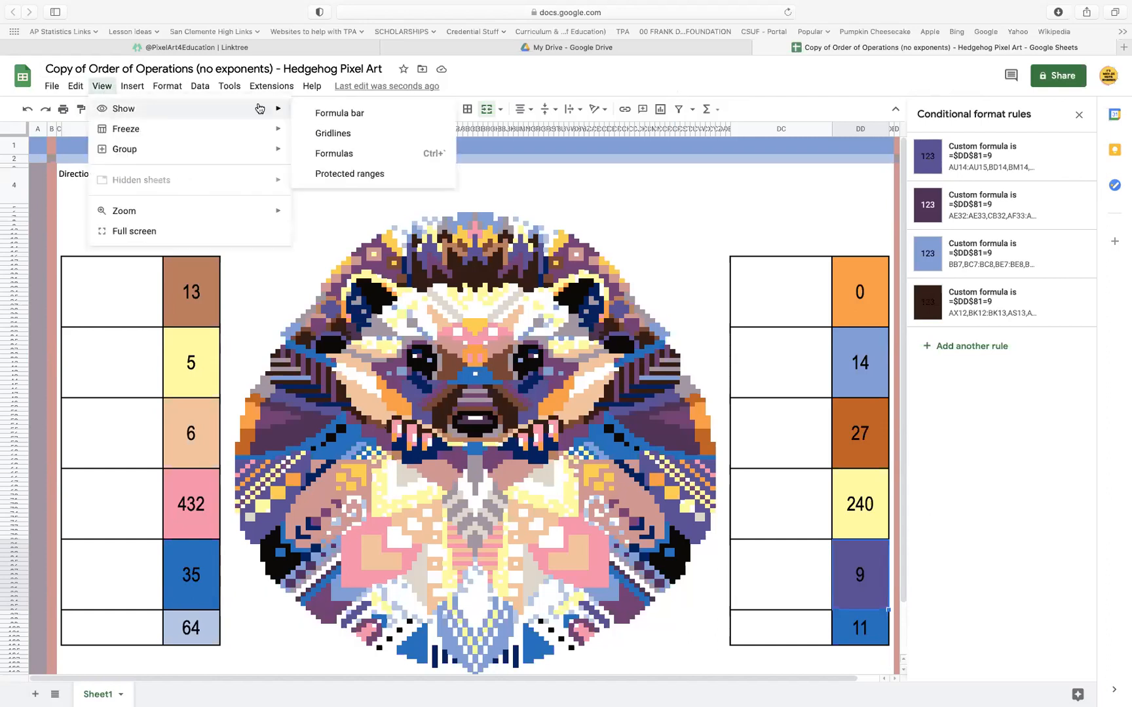
pyautogui.click(318, 111)
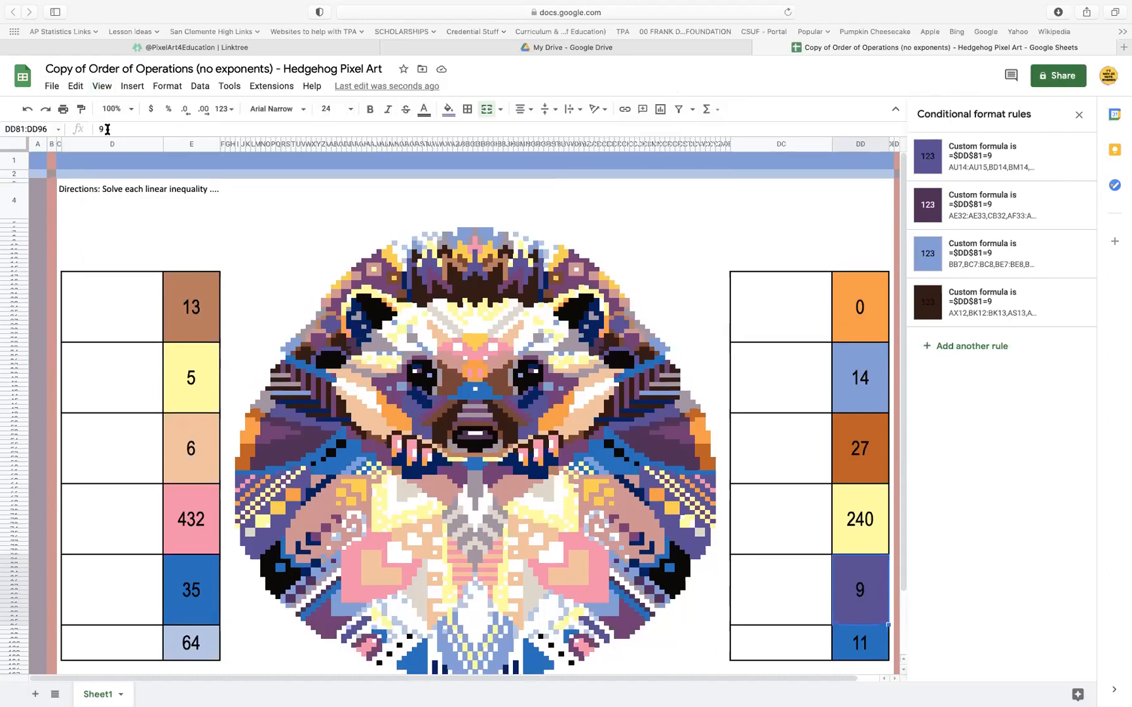
# Copy the formula =$E$81=35 from the answer cell 35's blue rule and close the rule
pyautogui.click(199, 643)
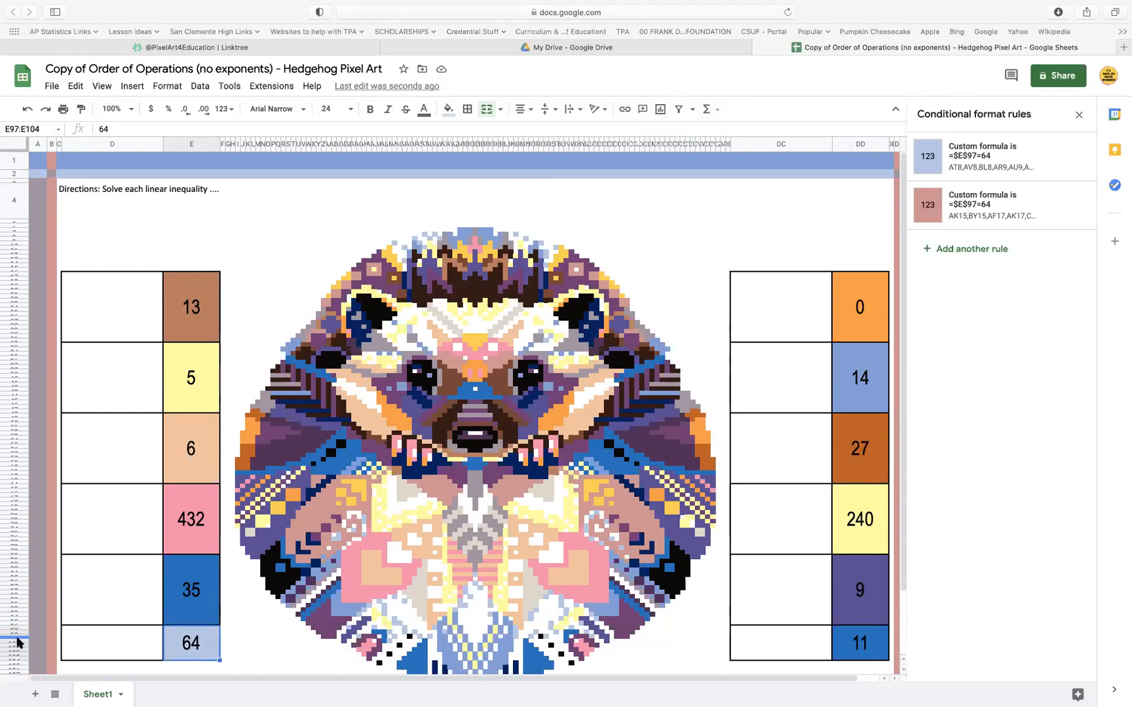
pyautogui.click(203, 604)
pyautogui.click(1000, 157)
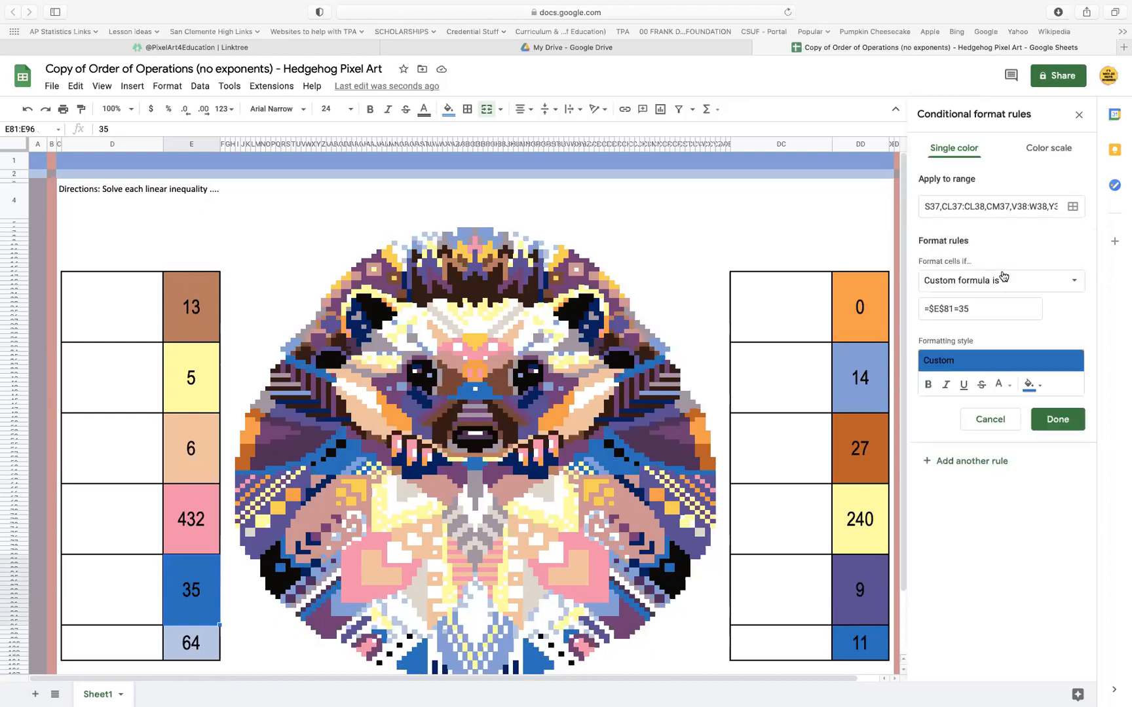
pyautogui.moveTo(985, 305); pyautogui.dragTo(907, 308)
pyautogui.press('super+c')
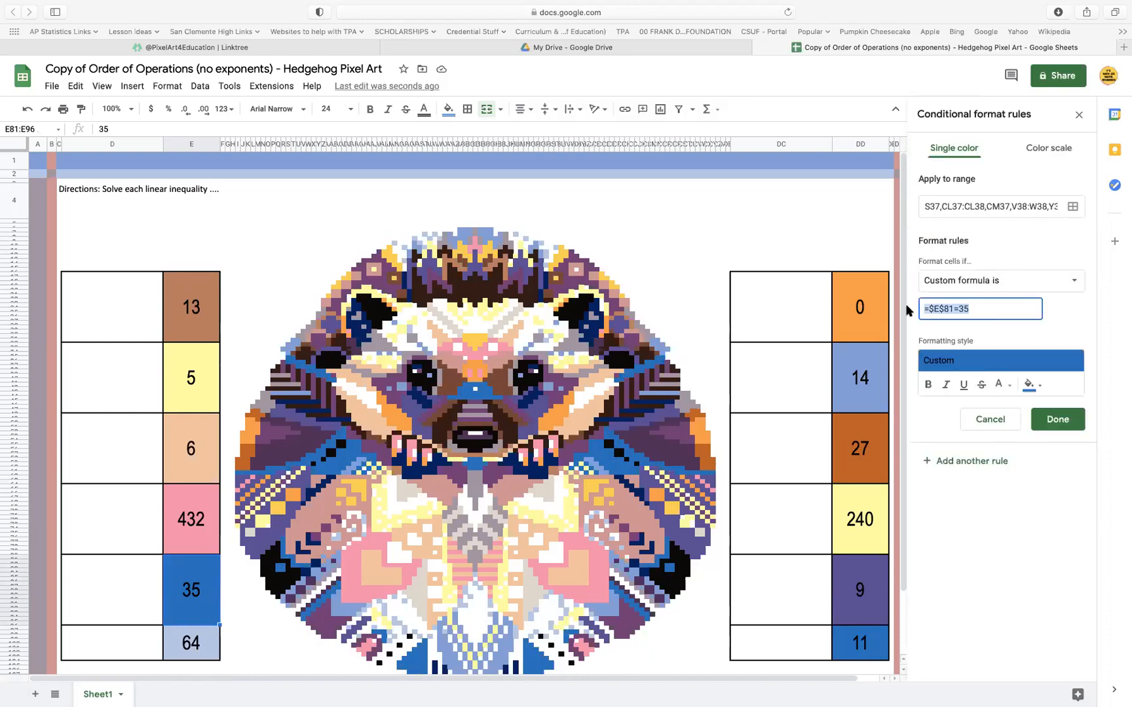
pyautogui.click(1072, 422)
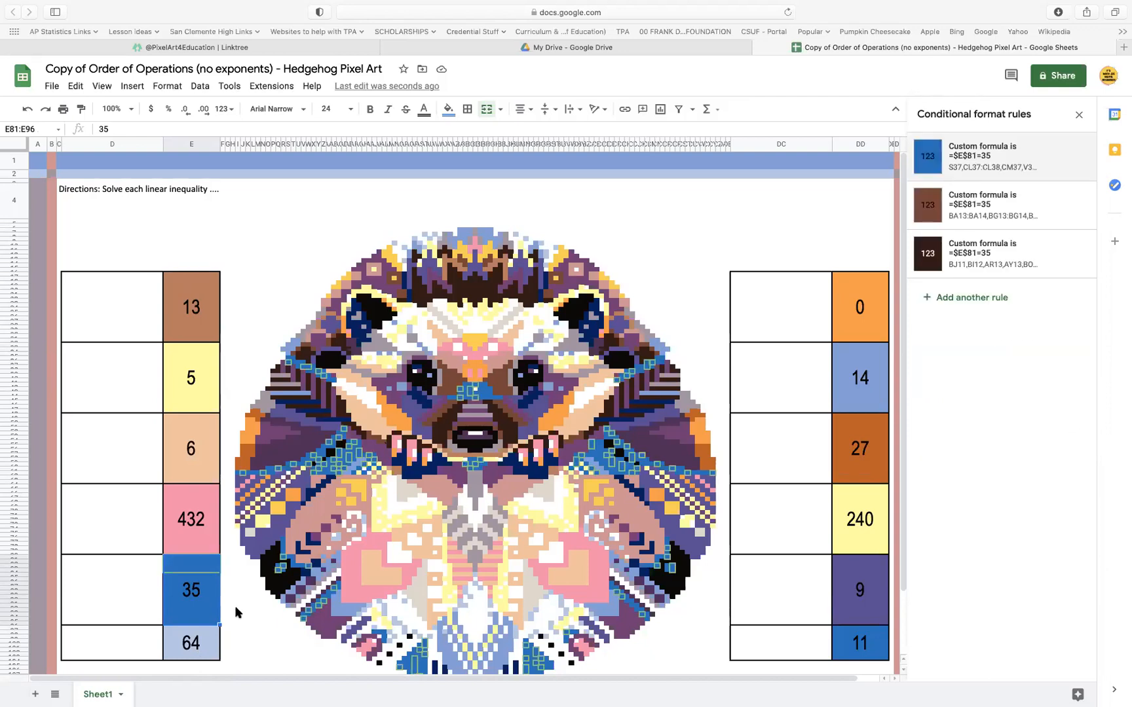
# Set the answer cell 64's light blue rule formula to =$E$81=35 and add the answer cell 35 (E81:E96) as a range
pyautogui.click(203, 649)
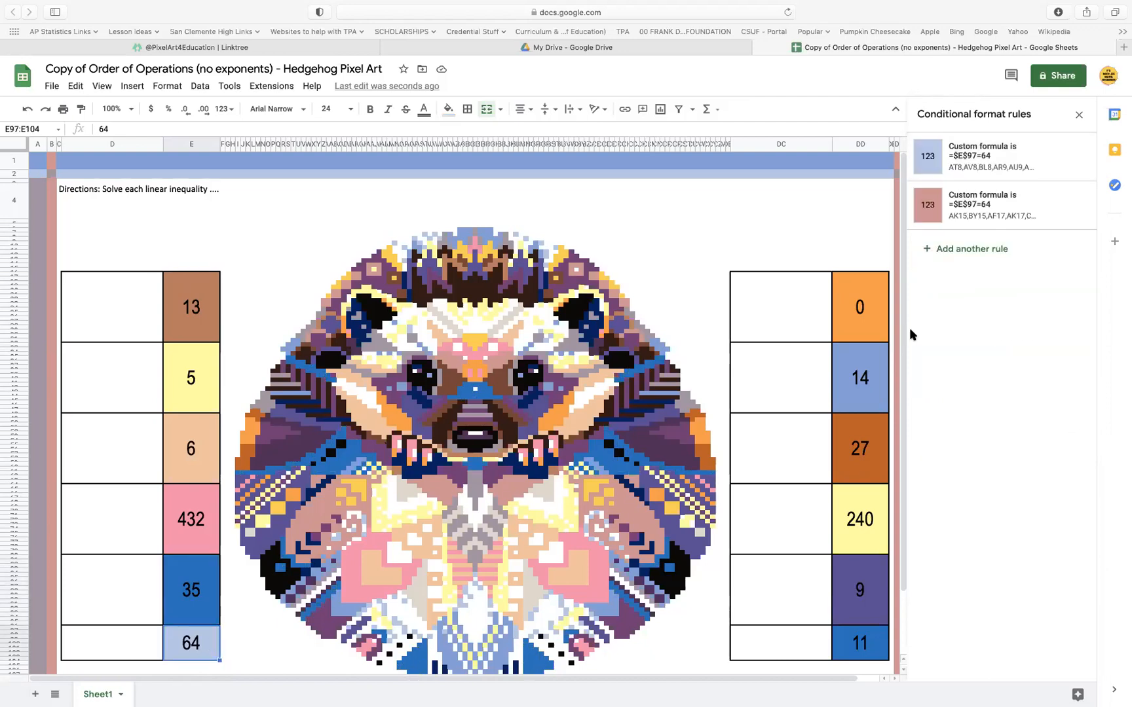
pyautogui.click(984, 155)
pyautogui.moveTo(985, 308); pyautogui.dragTo(897, 315)
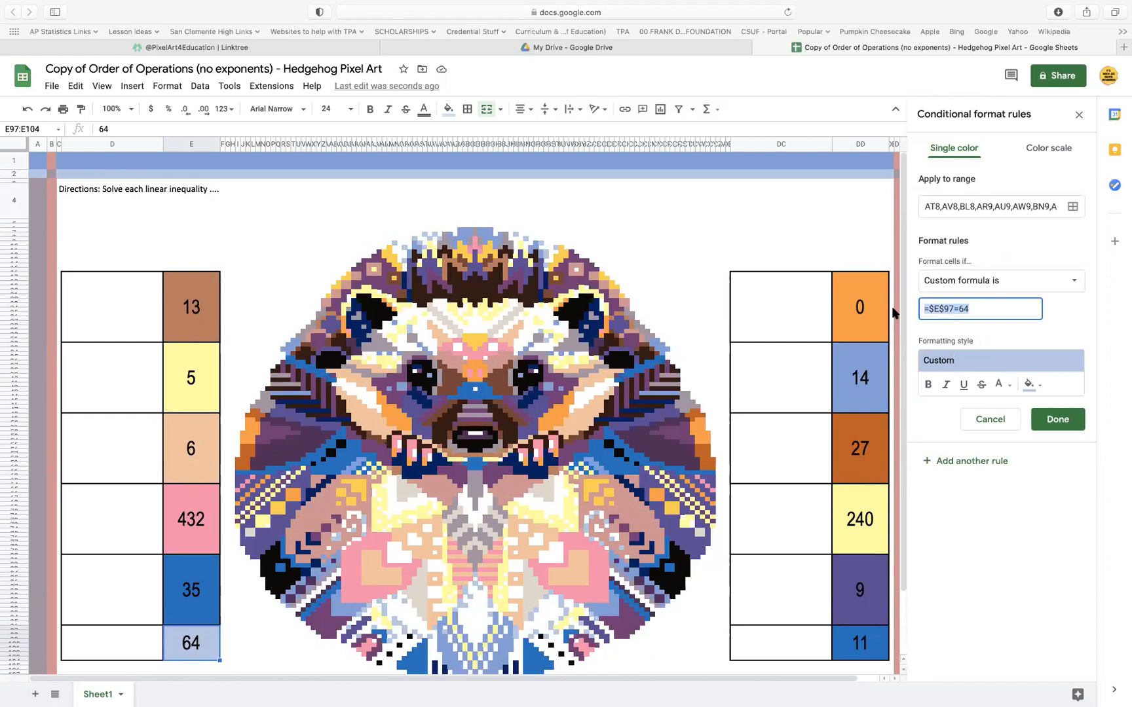
pyautogui.press('super+v')
pyautogui.click(1073, 208)
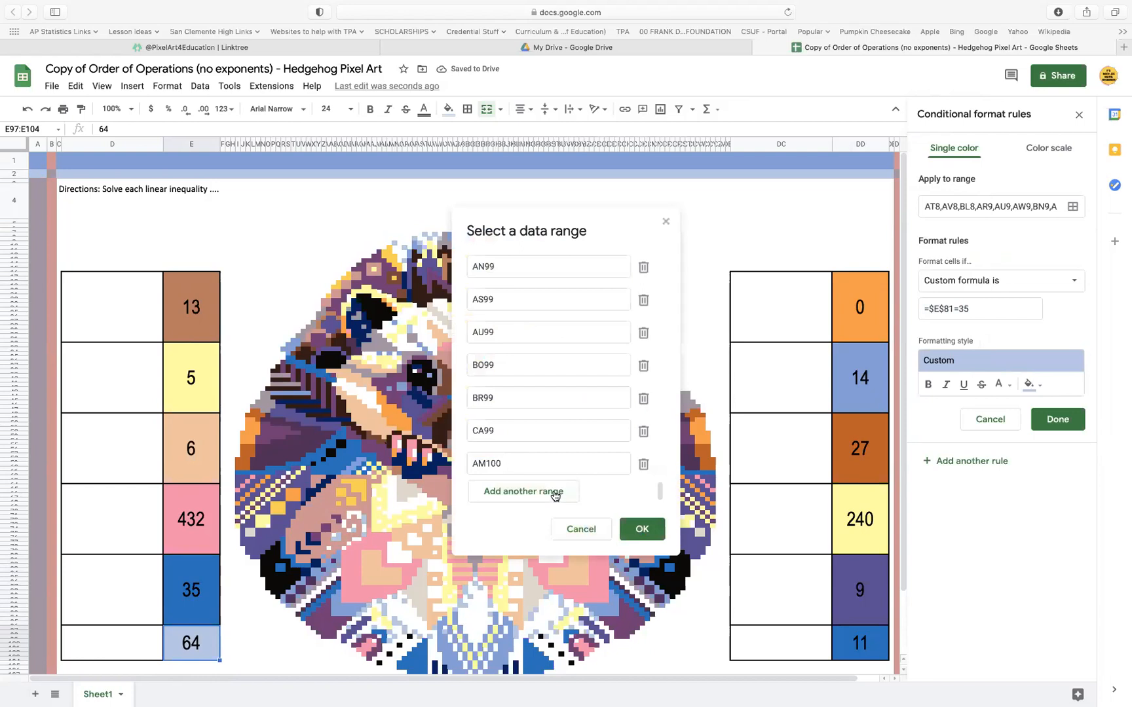
pyautogui.click(555, 495)
pyautogui.click(190, 589)
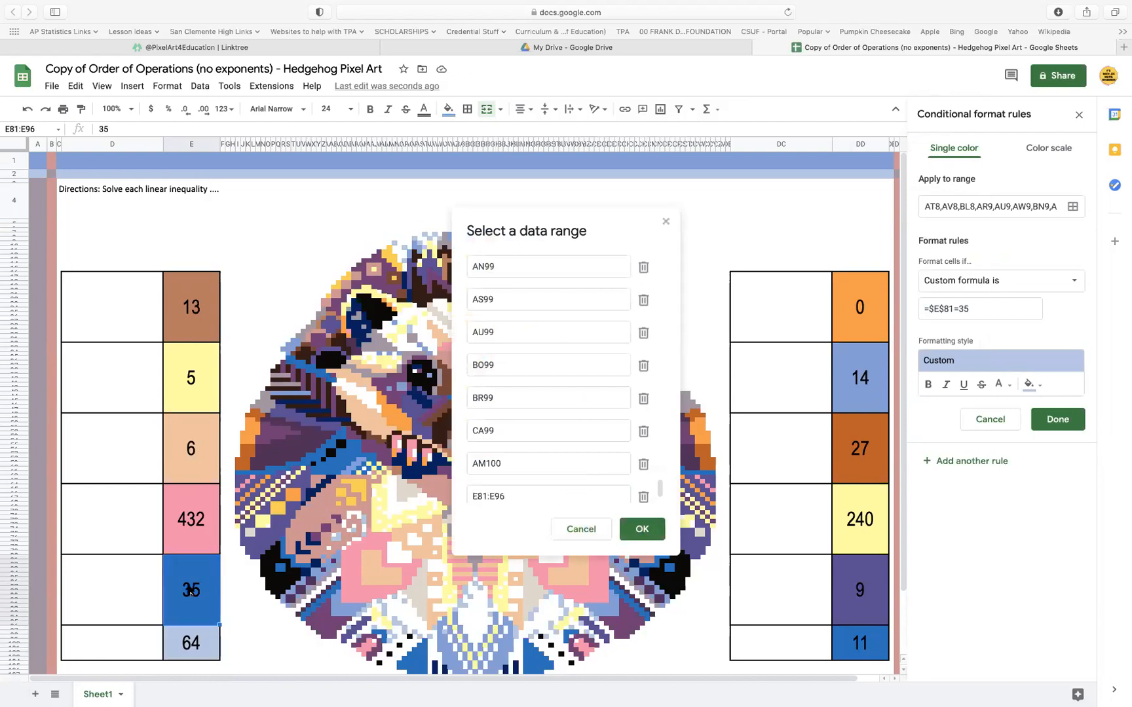
pyautogui.click(641, 530)
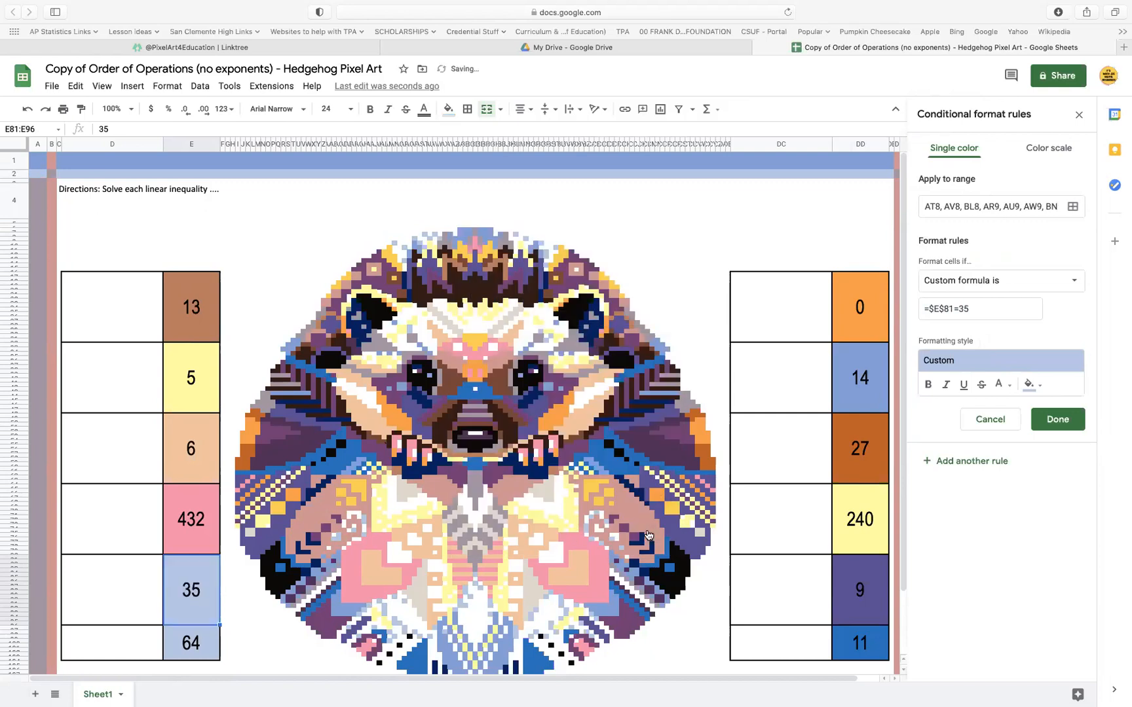
# Clear the 64 from its answer cell to test which pixels still depend on it
pyautogui.click(202, 649)
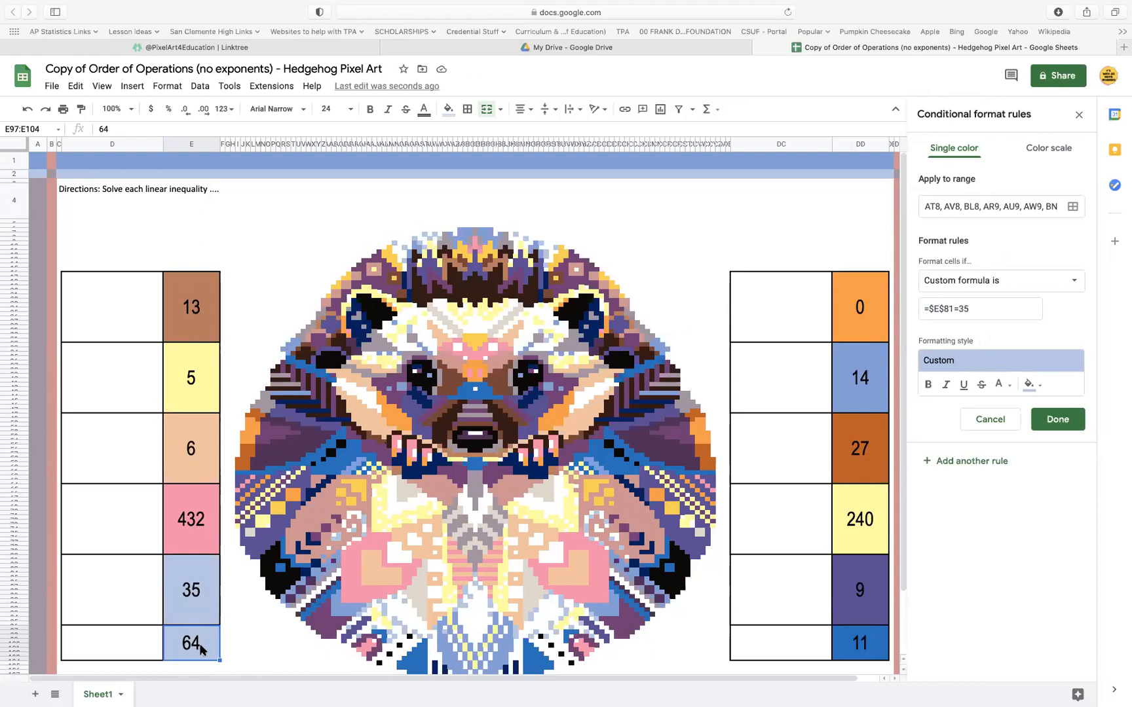
pyautogui.press('Delete')
pyautogui.click(247, 631)
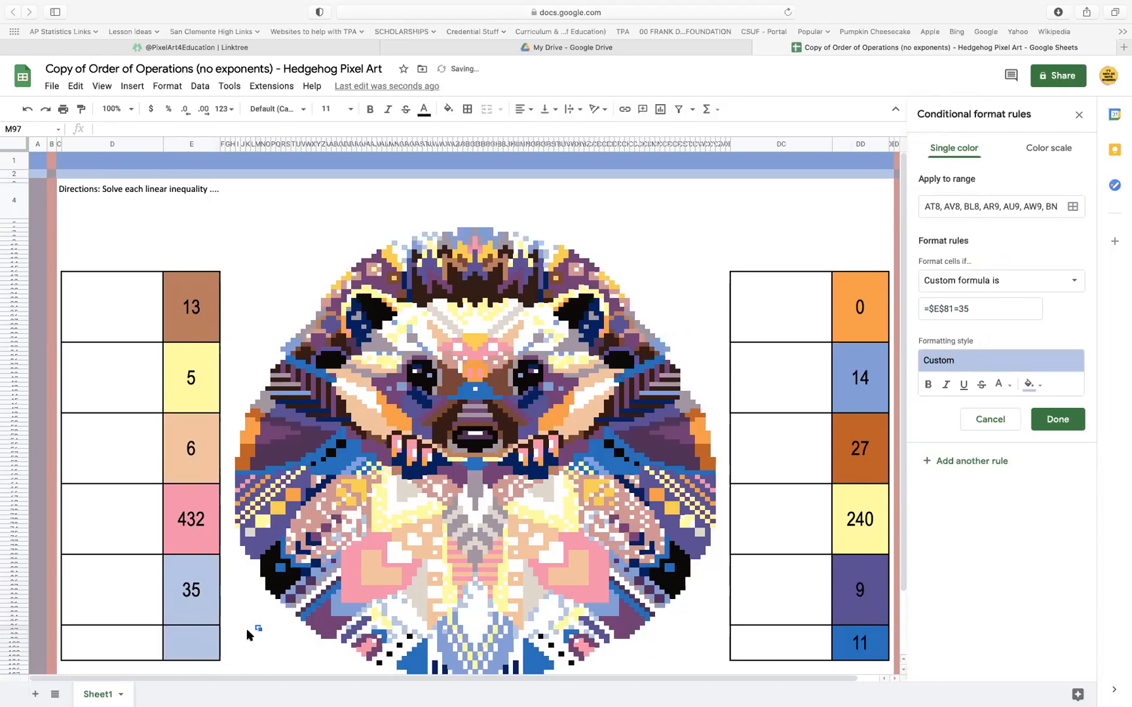
pyautogui.click(209, 647)
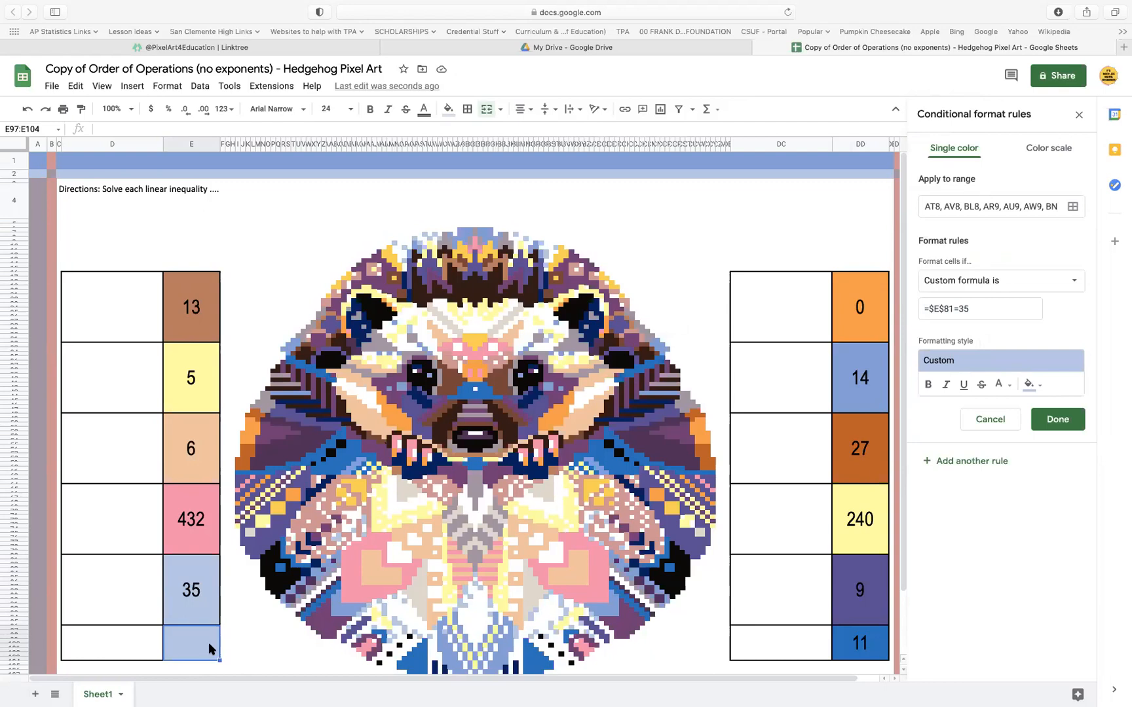
# Save the light blue rule and enter 64 in the emptied answer cell below 35
pyautogui.click(1067, 423)
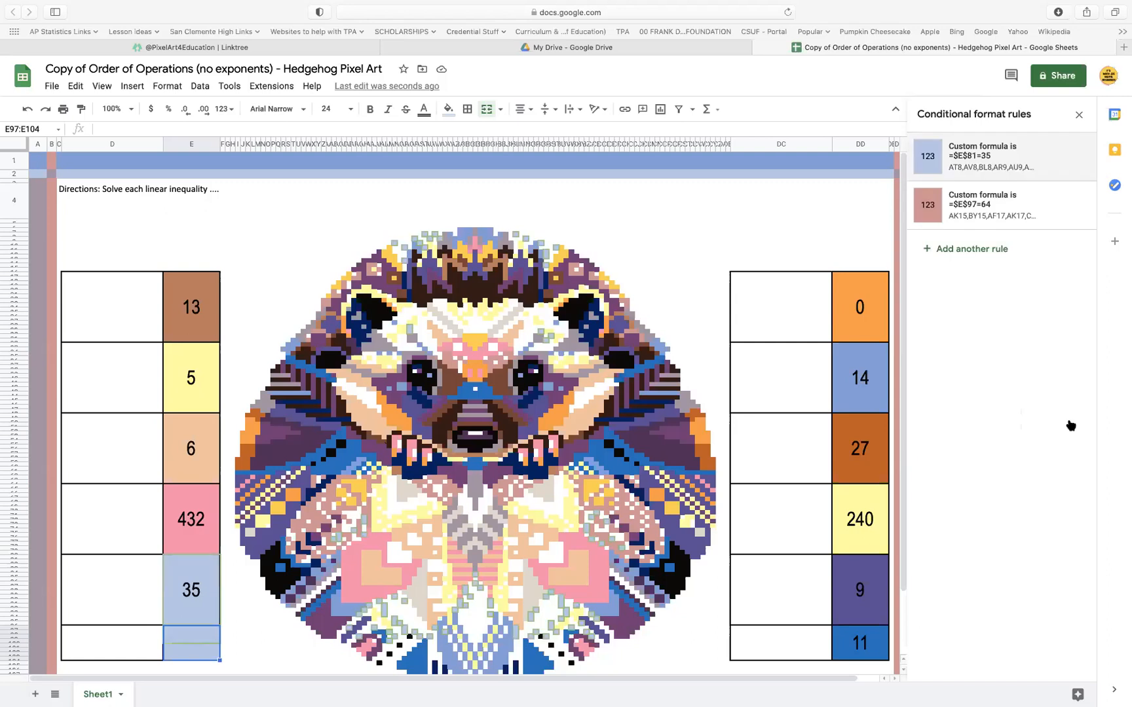
pyautogui.write('65')
pyautogui.press('BackSpace')
pyautogui.write('4')
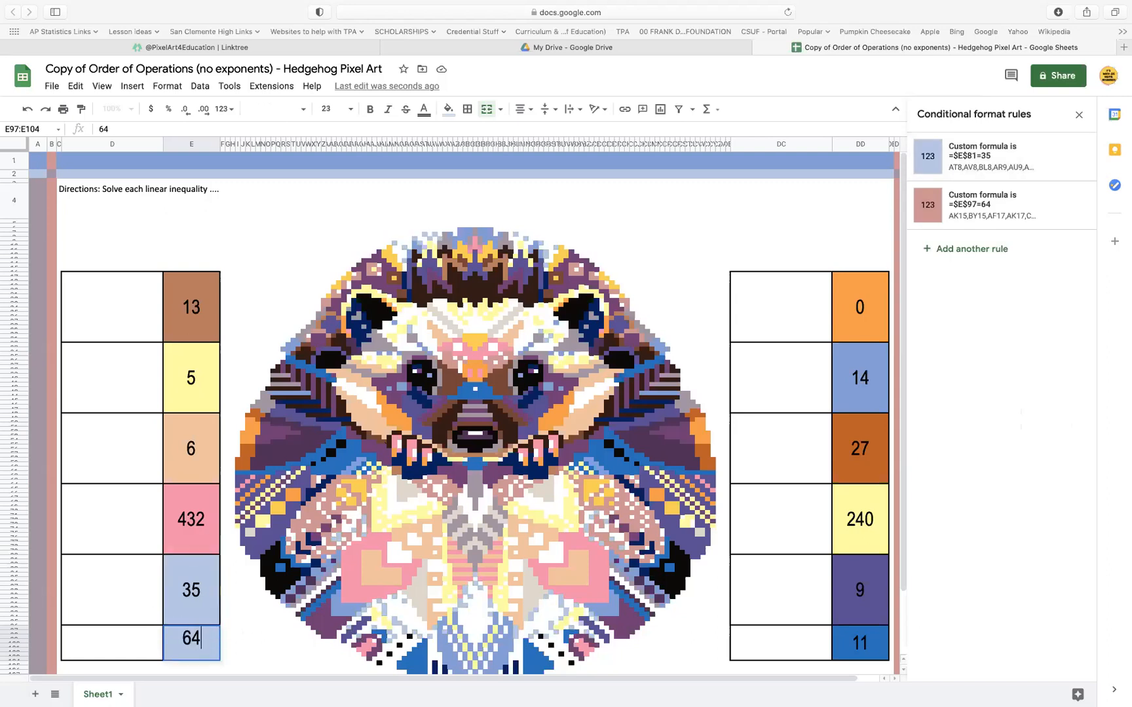
pyautogui.press('Return')
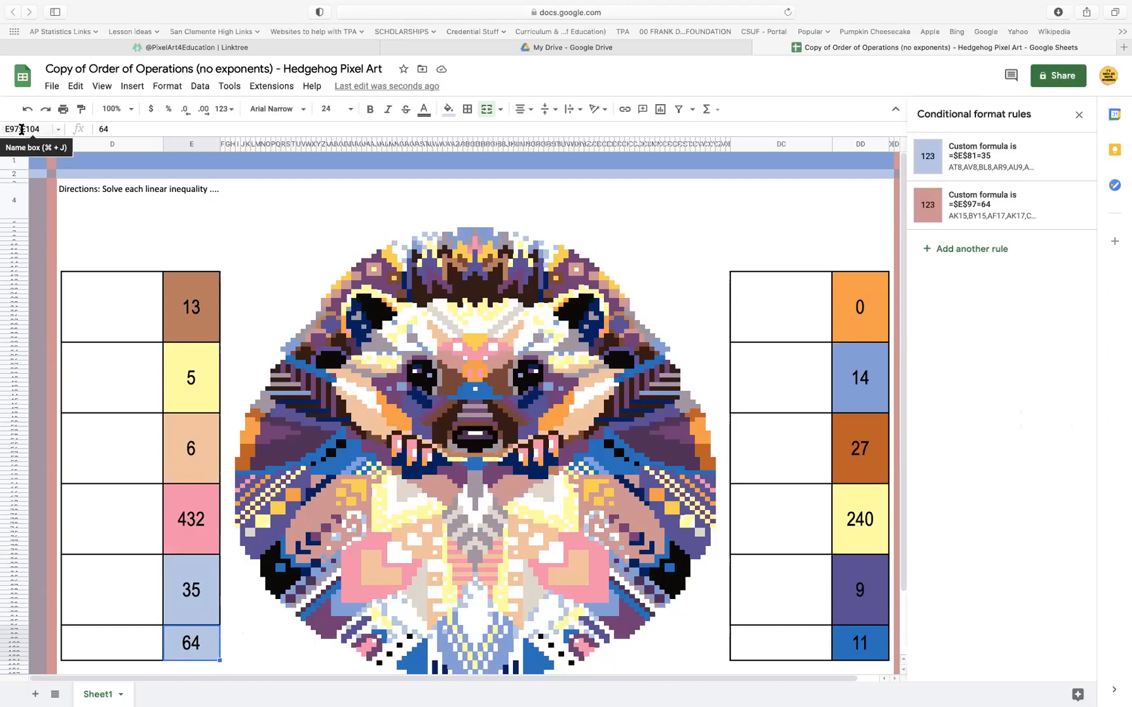
# Remove the range E97:E100 from the light blue =$E$81=35 rule and save the rule
pyautogui.click(993, 156)
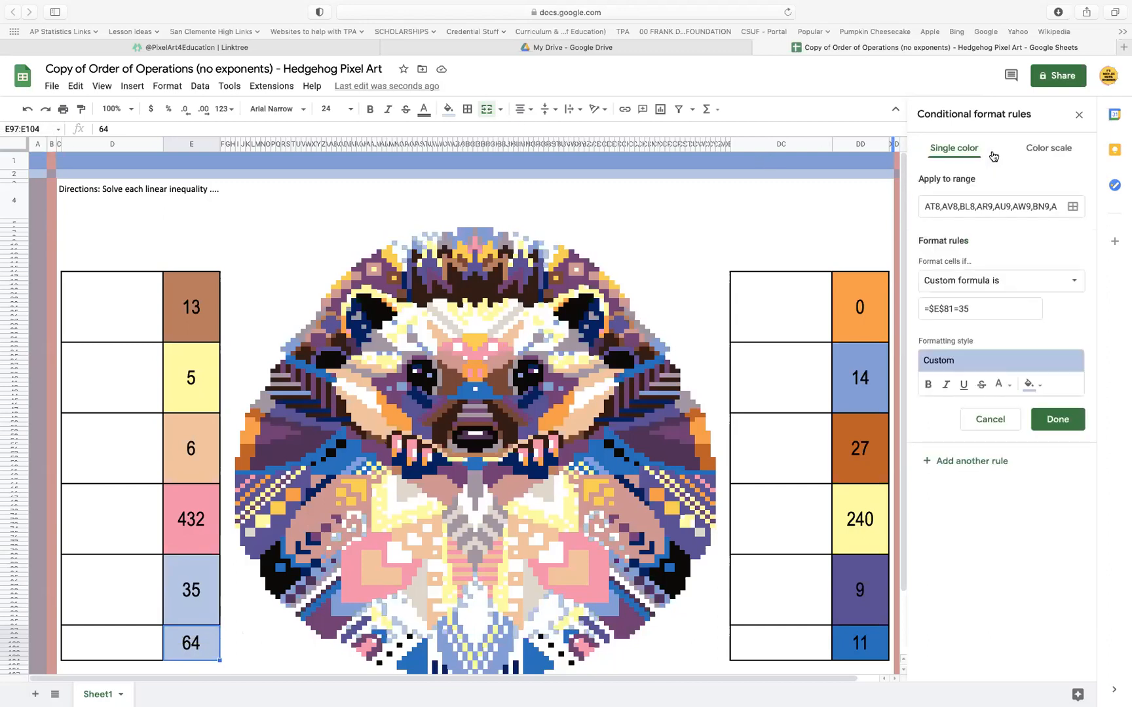
pyautogui.click(1072, 207)
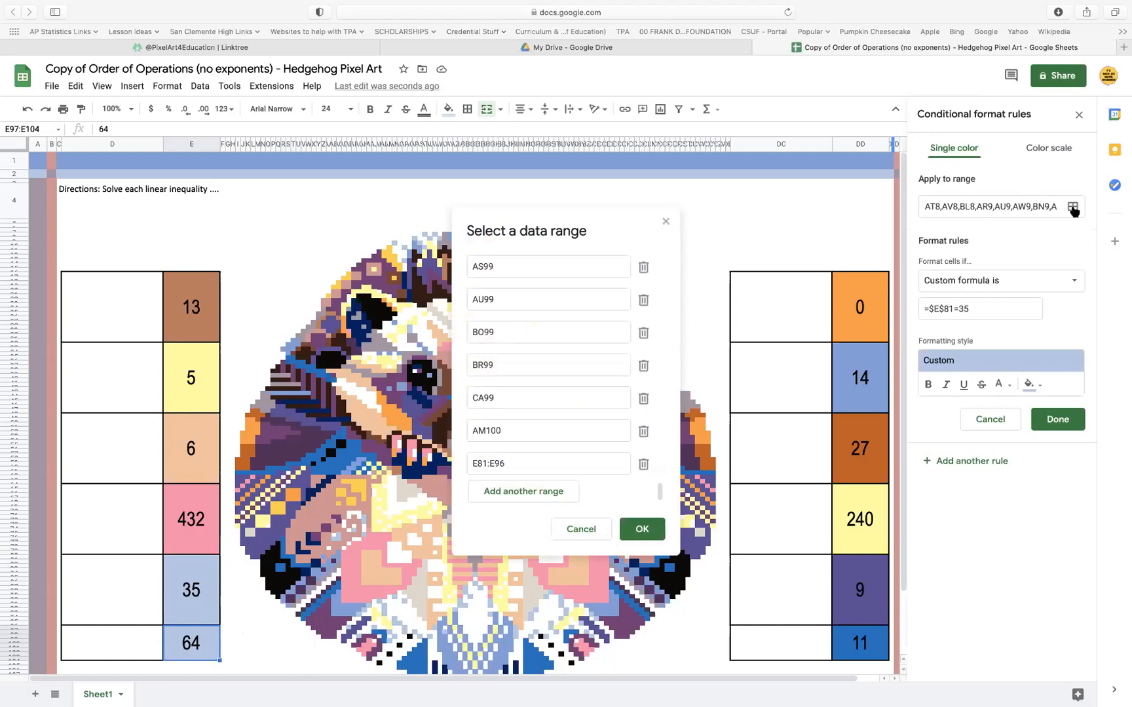
pyautogui.click(505, 463)
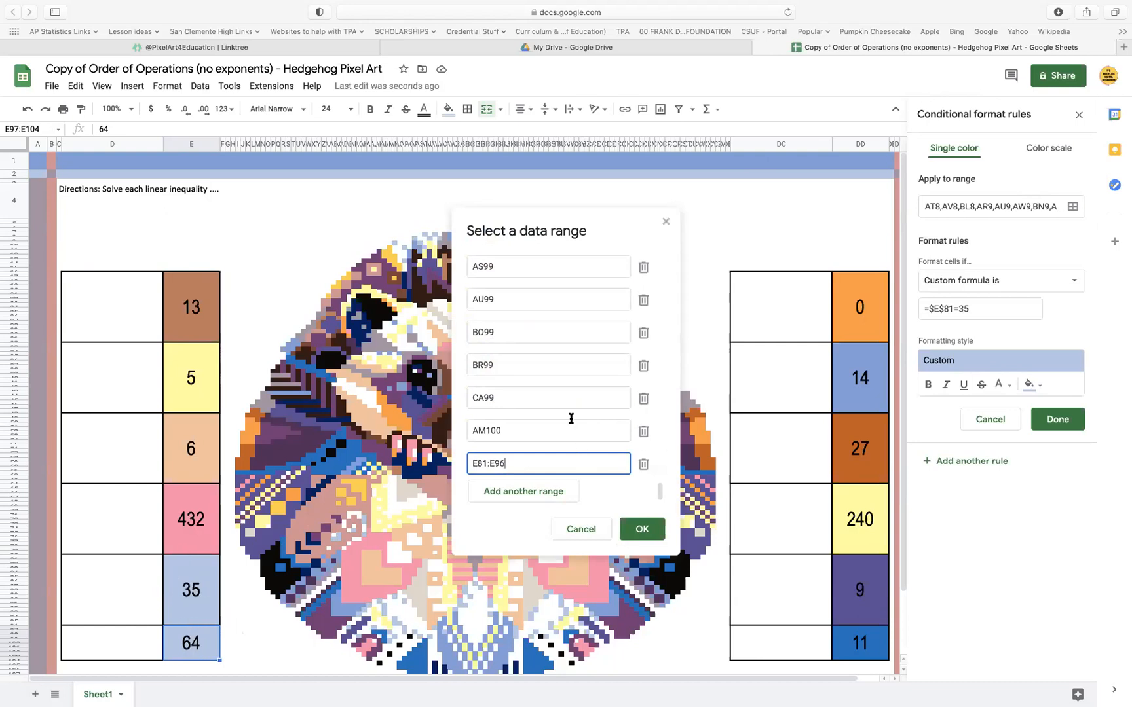
pyautogui.scroll(10, 547, 421)
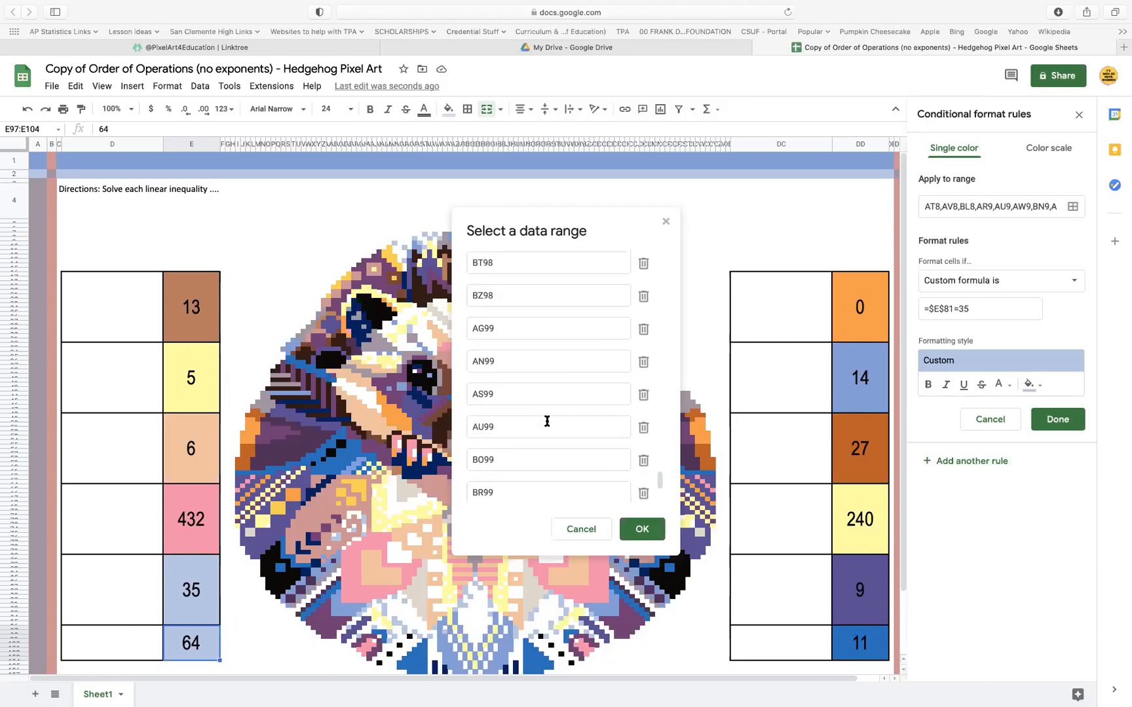
pyautogui.scroll(2, 547, 421)
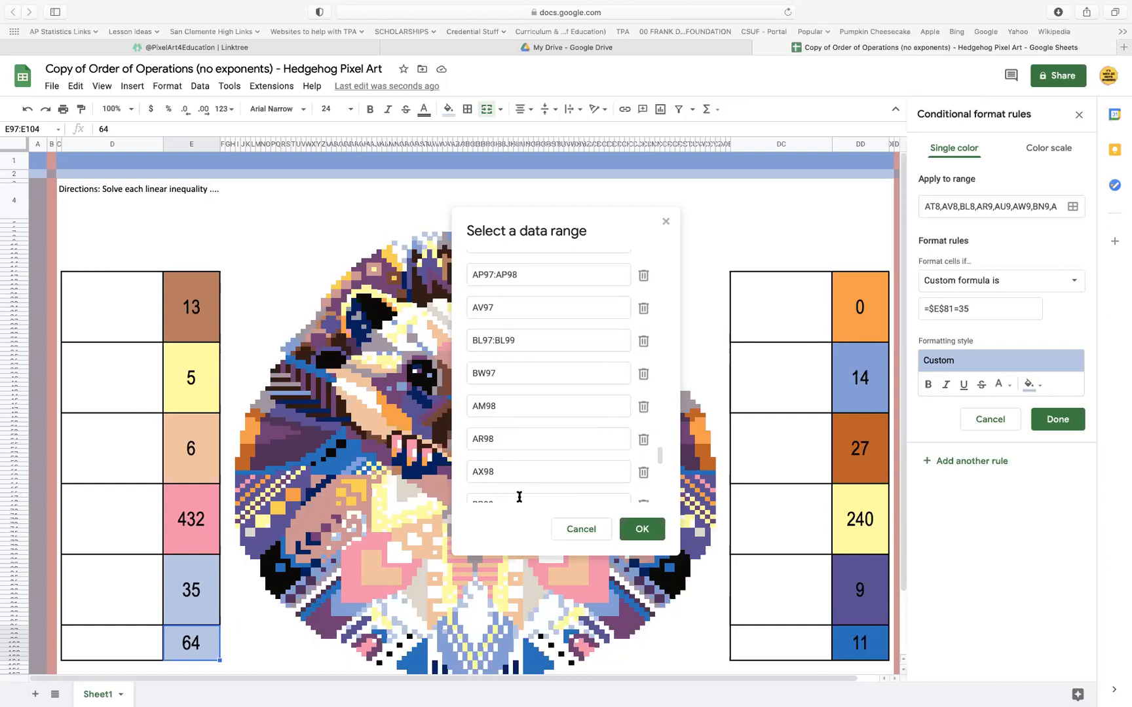
pyautogui.scroll(5, 538, 435)
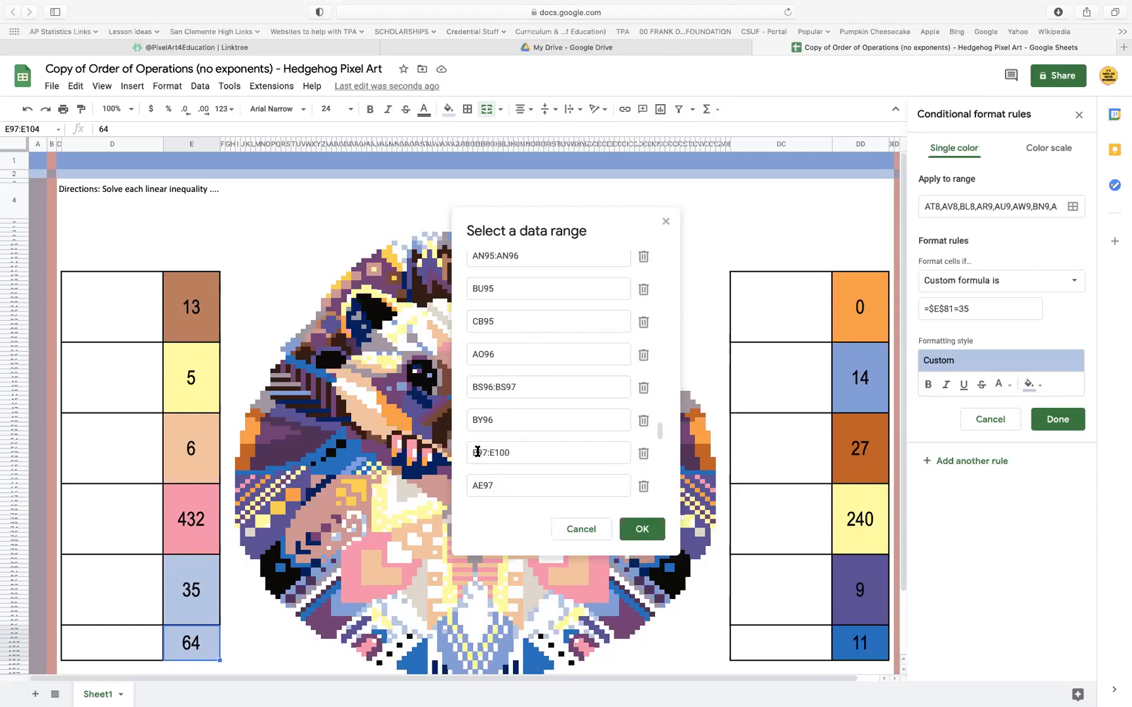
pyautogui.click(643, 457)
pyautogui.click(650, 531)
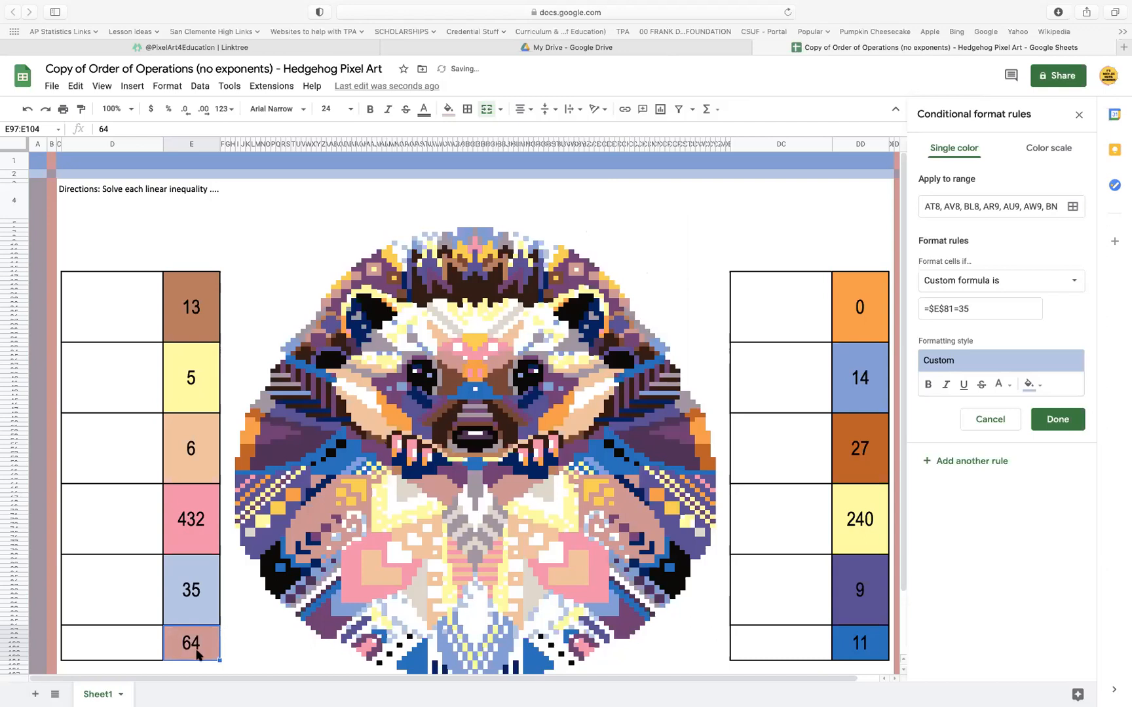
pyautogui.click(1068, 425)
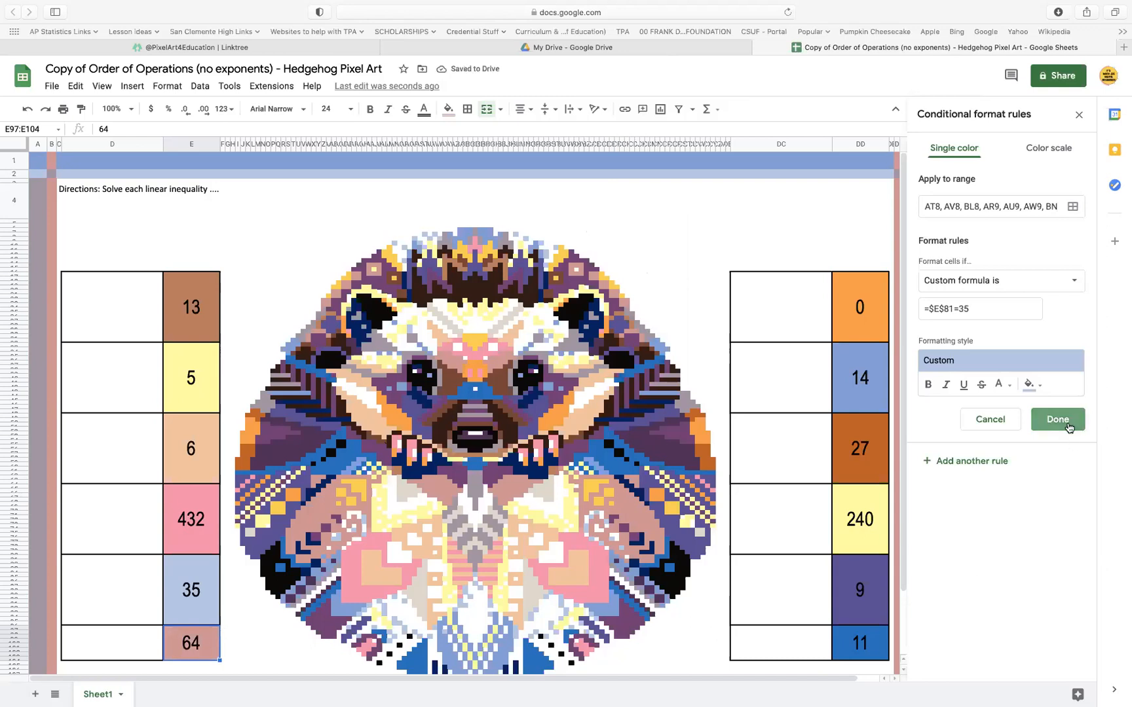
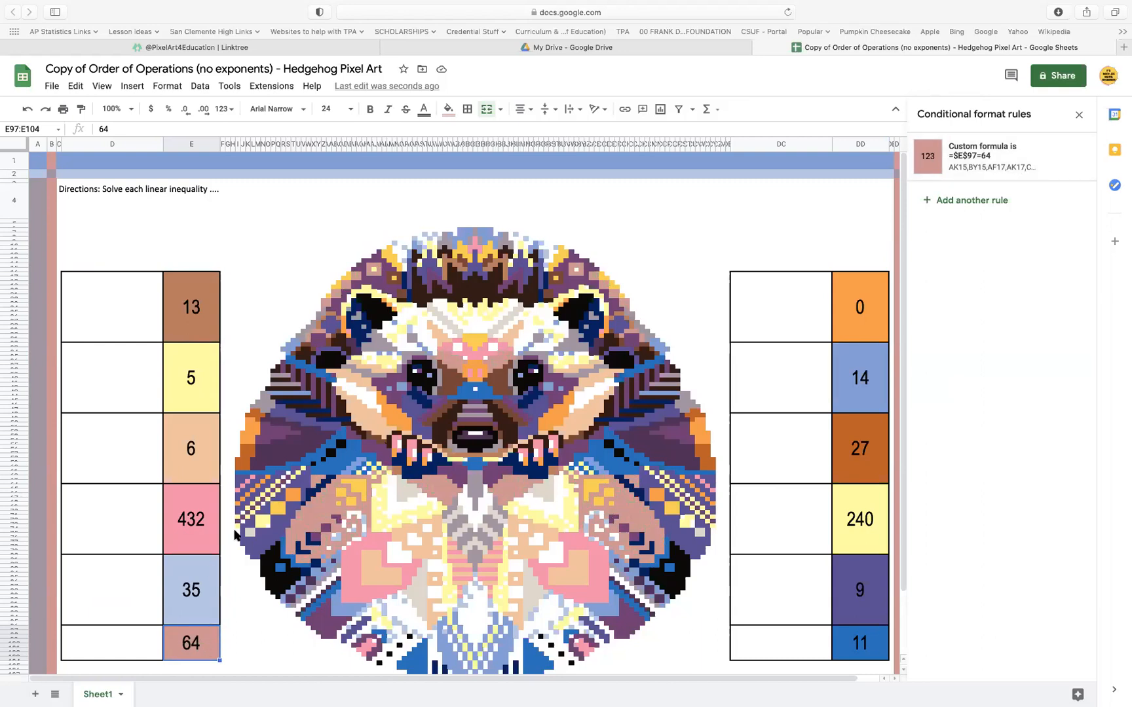
# Set the formula of answer cell 64's dusty pink rule to =$E$81=35, copied from the answer cell 35's rule
pyautogui.click(203, 577)
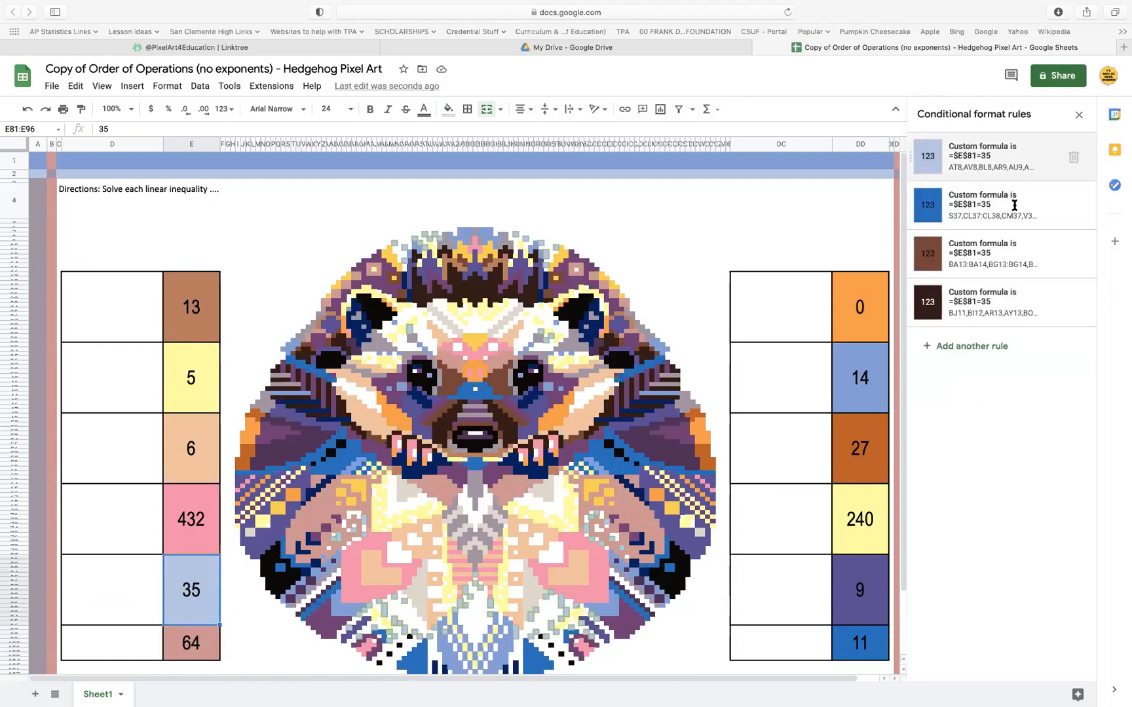
pyautogui.click(1012, 165)
pyautogui.moveTo(990, 309); pyautogui.dragTo(877, 310)
pyautogui.press('super+c')
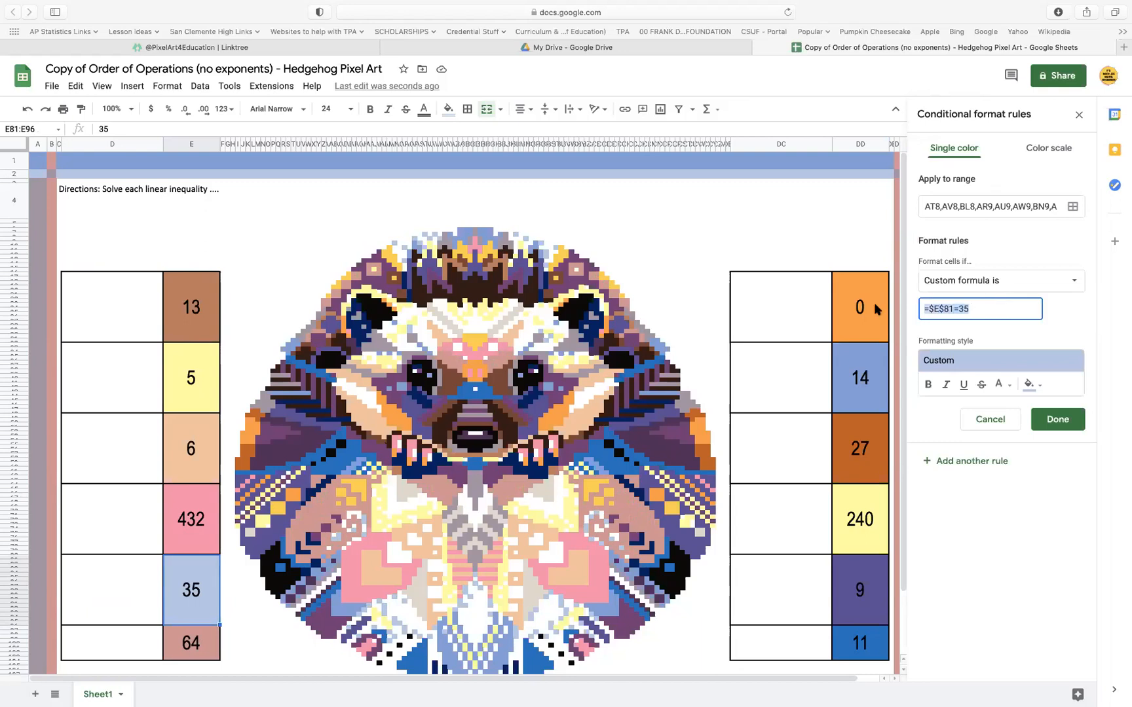
pyautogui.click(1057, 420)
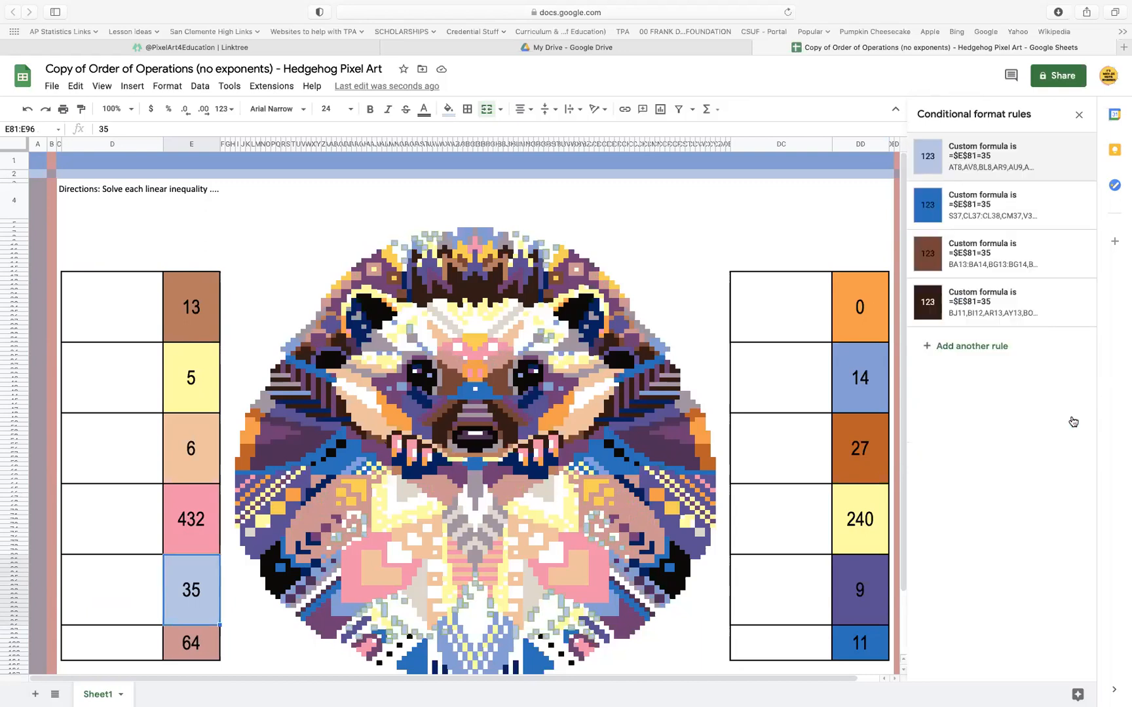
pyautogui.click(199, 643)
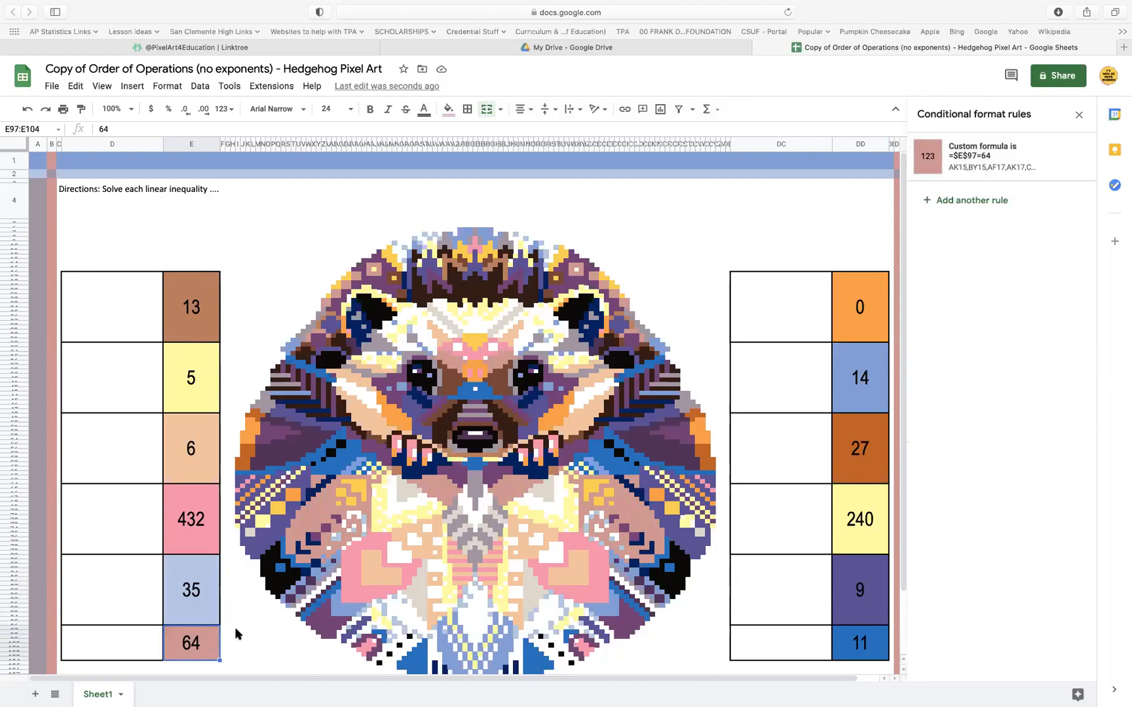
pyautogui.click(1032, 169)
pyautogui.moveTo(976, 309); pyautogui.dragTo(864, 312)
pyautogui.press('super+v')
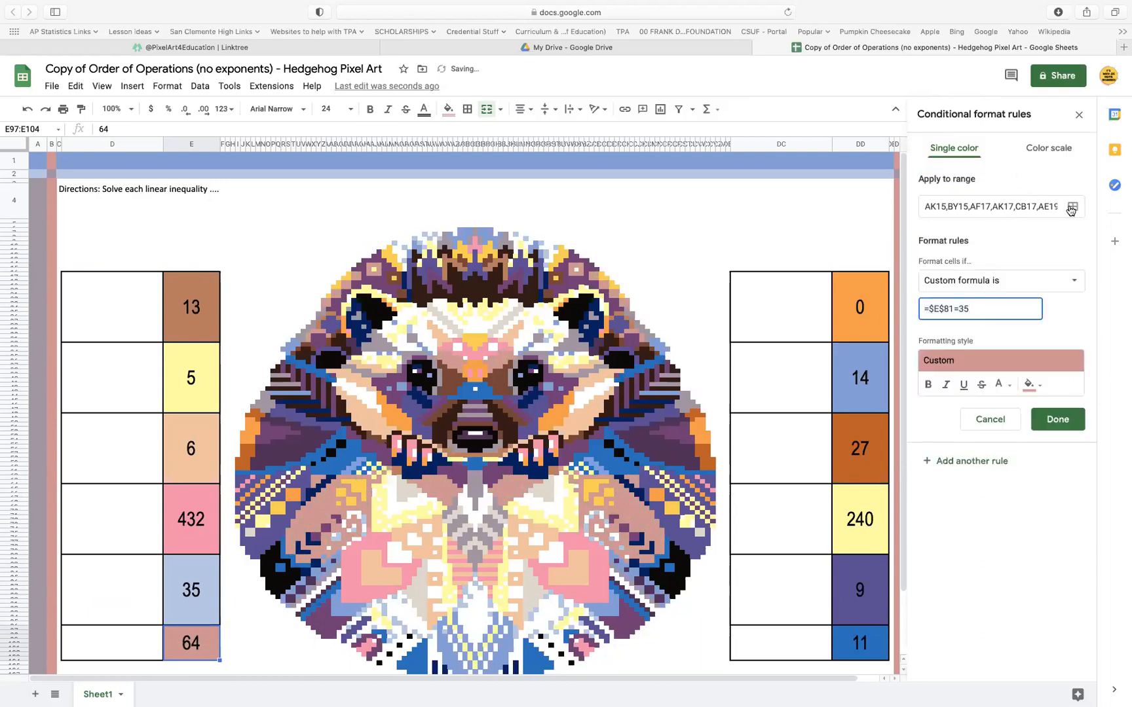
# Replace the range E97:E100 with the answer cell 35 (E81:E96) in the dusty pink rule and save it
pyautogui.click(1073, 207)
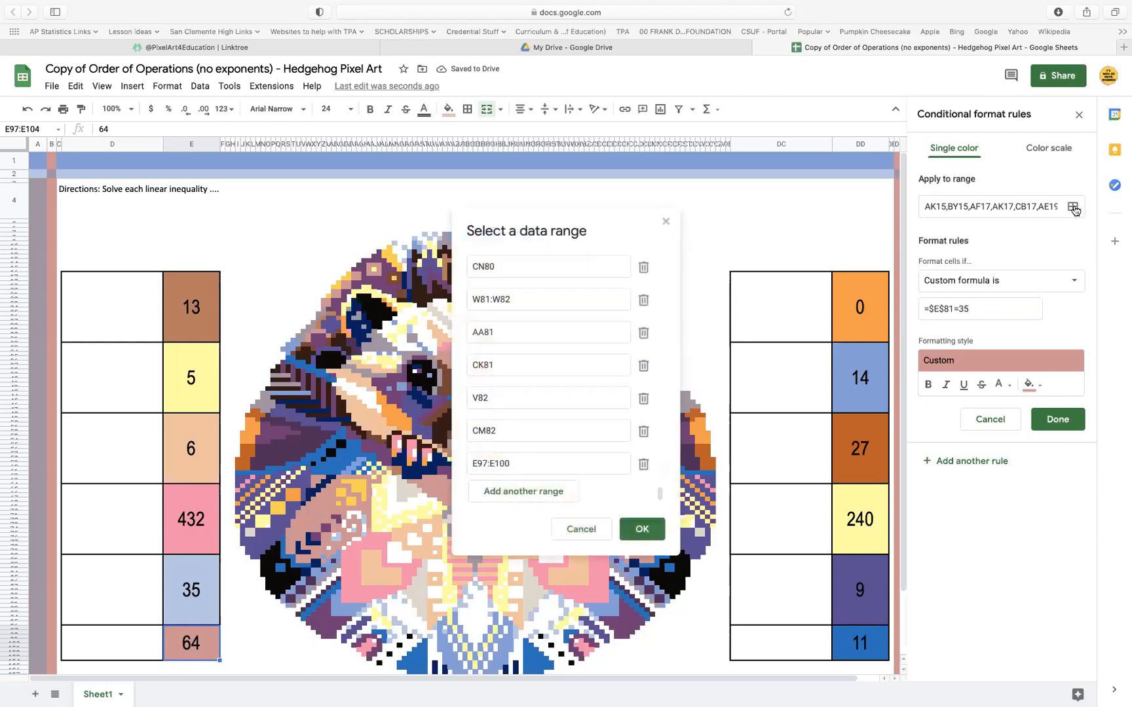
pyautogui.click(545, 495)
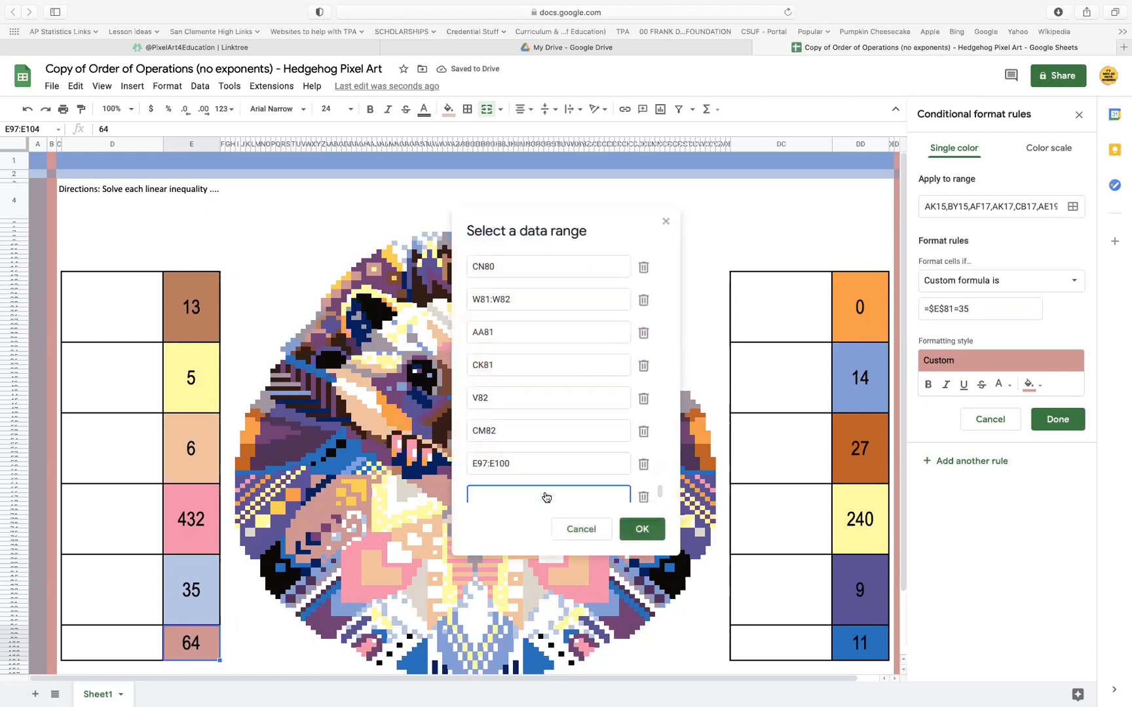
pyautogui.click(190, 585)
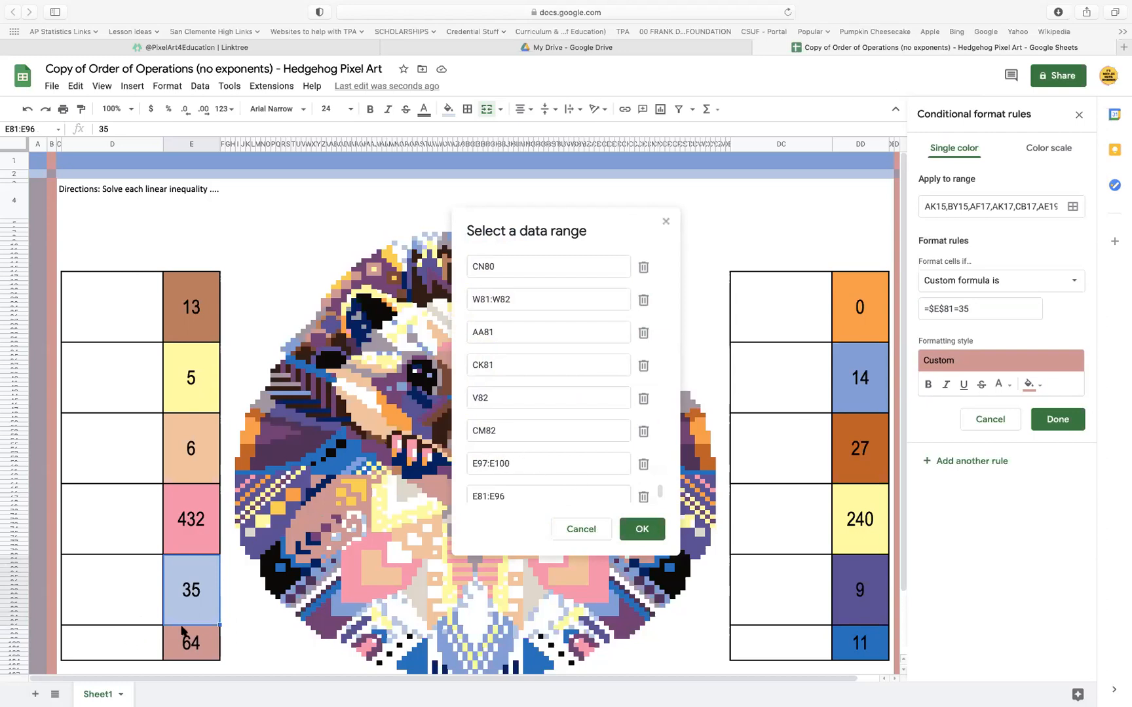
pyautogui.click(643, 465)
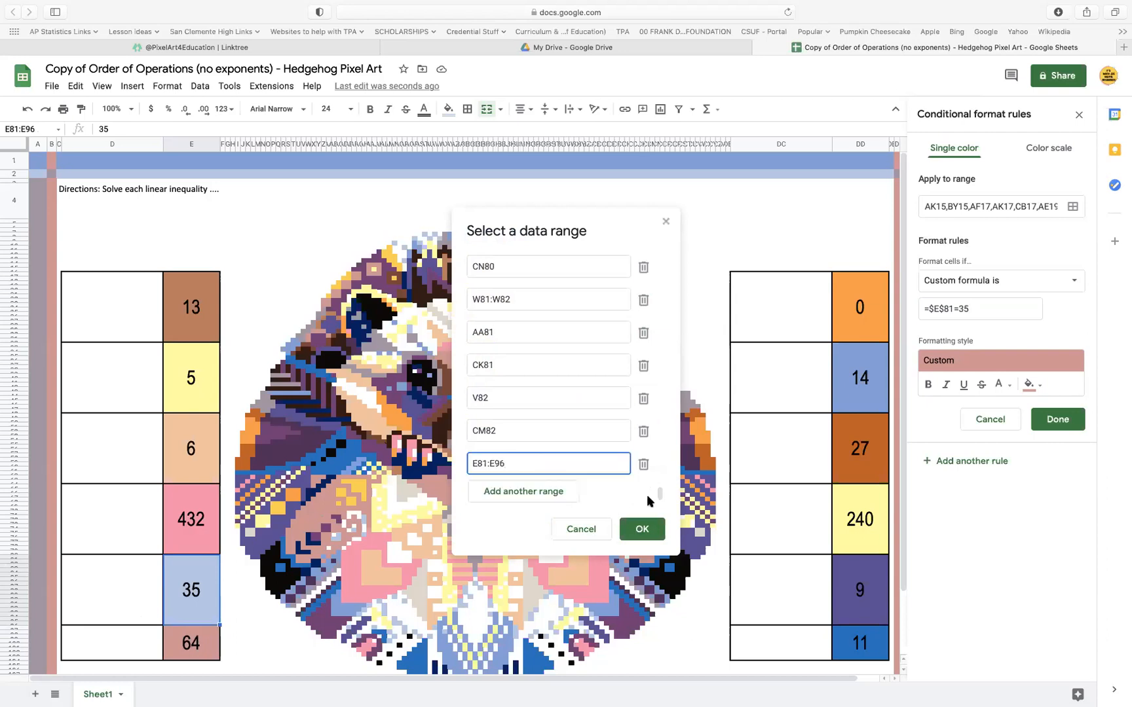
pyautogui.click(643, 530)
pyautogui.click(1053, 420)
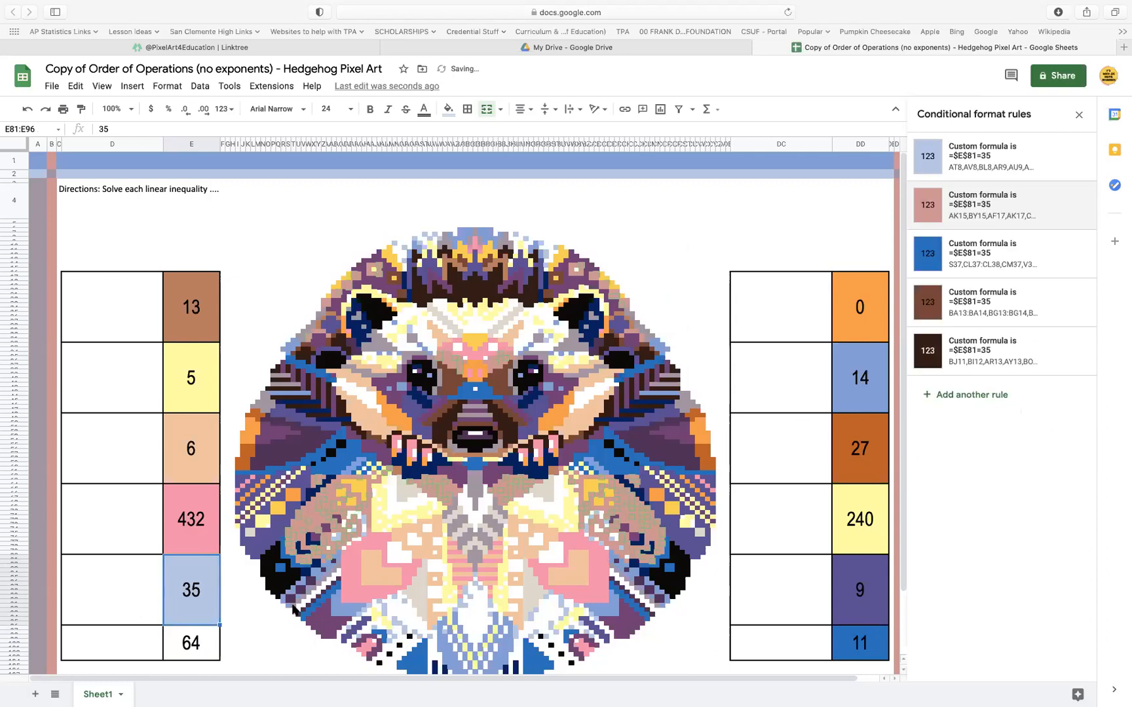
# Clear the 64 from its answer cell below 35
pyautogui.click(192, 638)
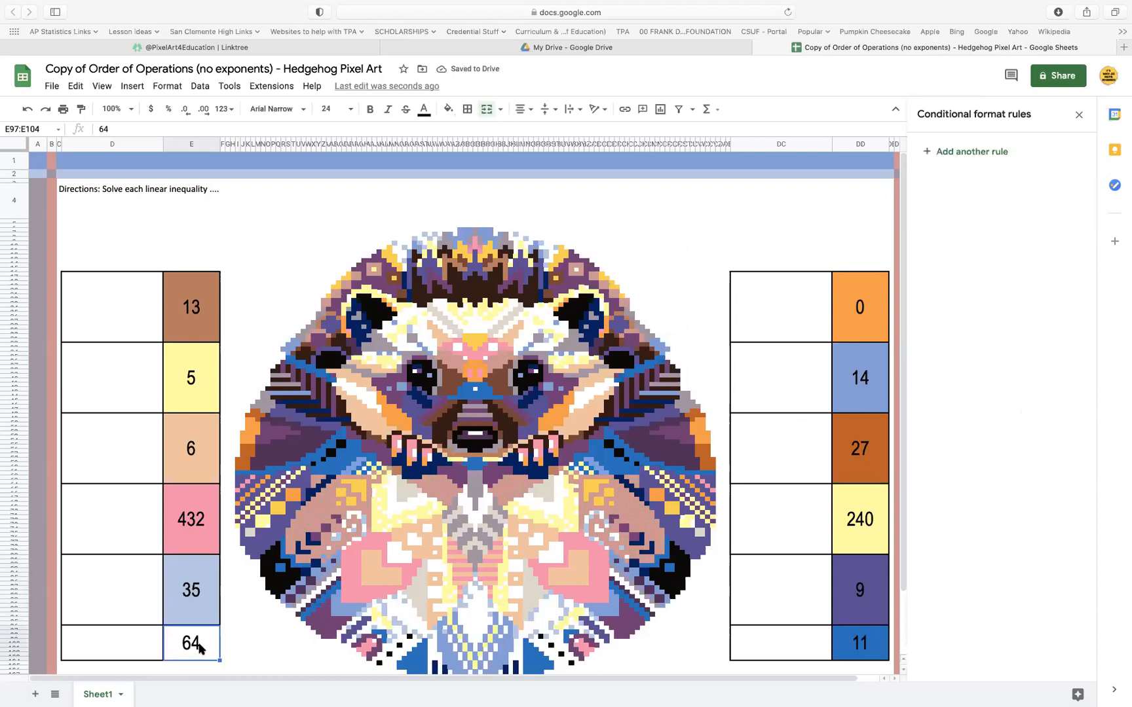
pyautogui.press('Delete')
pyautogui.click(243, 653)
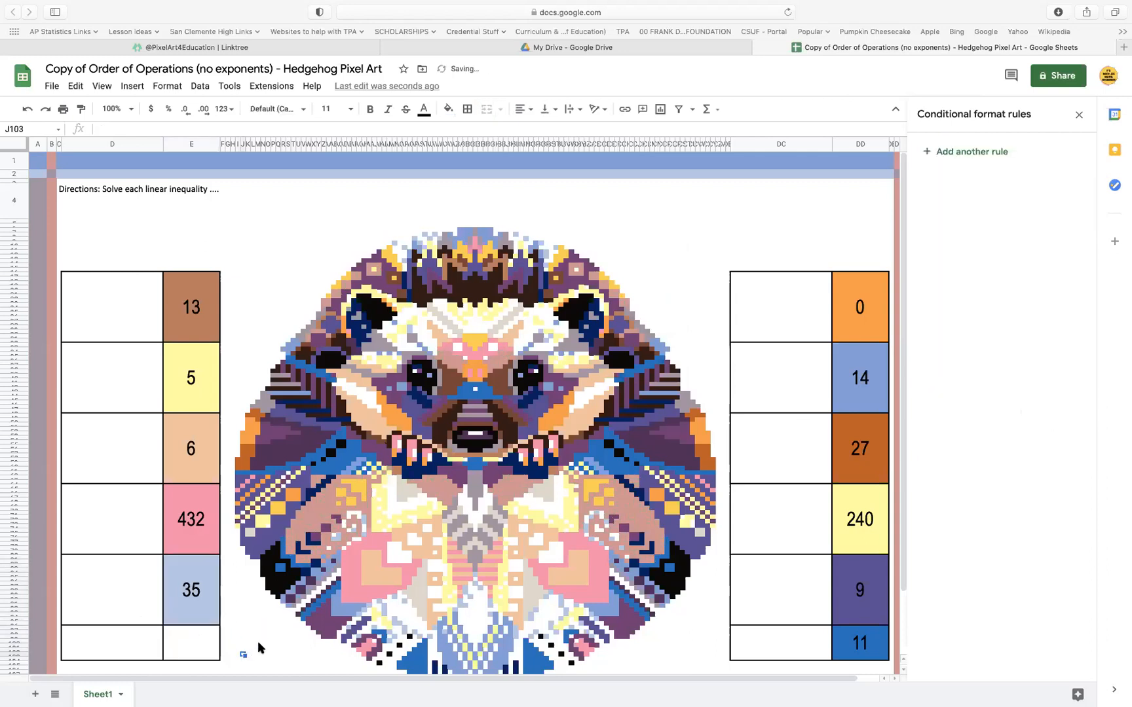
# Remove the borders from the emptied problem and answer cells below 35 (D97:F106)
pyautogui.scroll(-2, 259, 642)
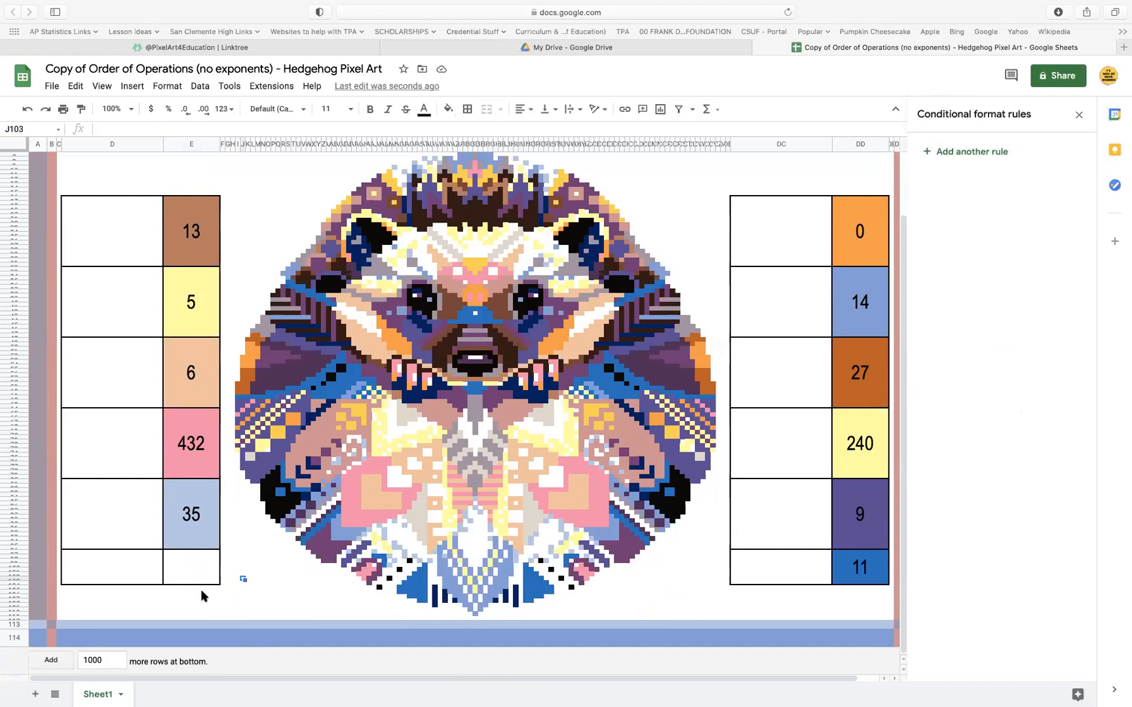
pyautogui.moveTo(201, 596); pyautogui.dragTo(85, 580)
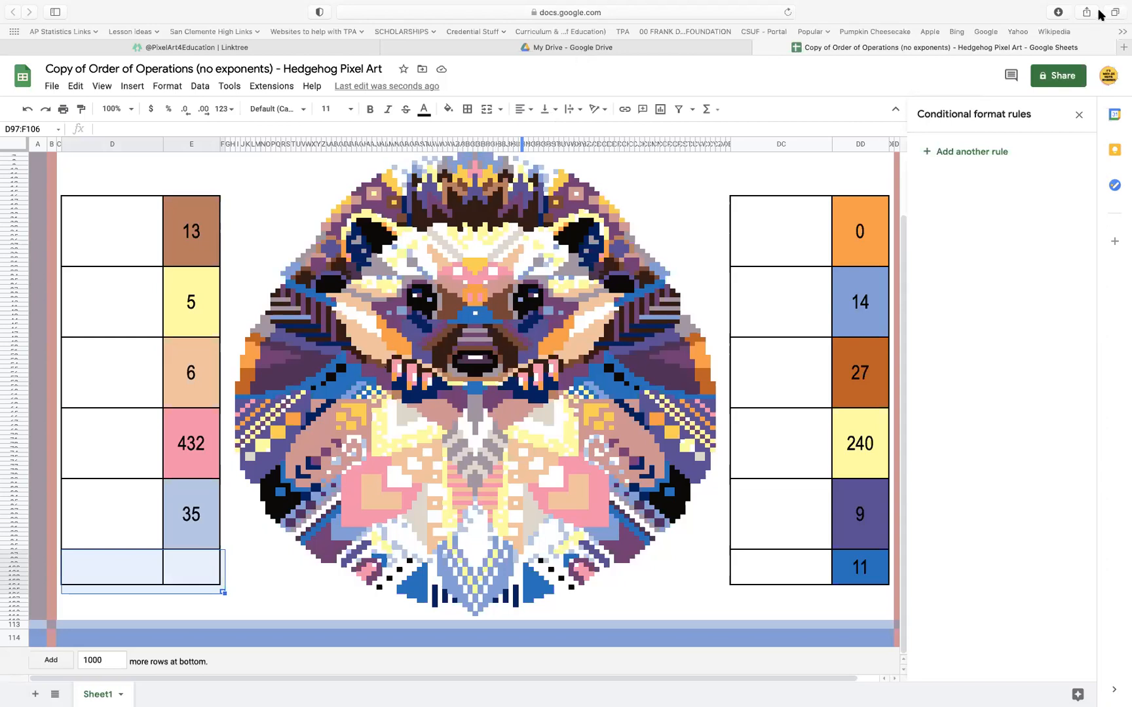
pyautogui.click(470, 116)
pyautogui.click(540, 156)
pyautogui.click(279, 576)
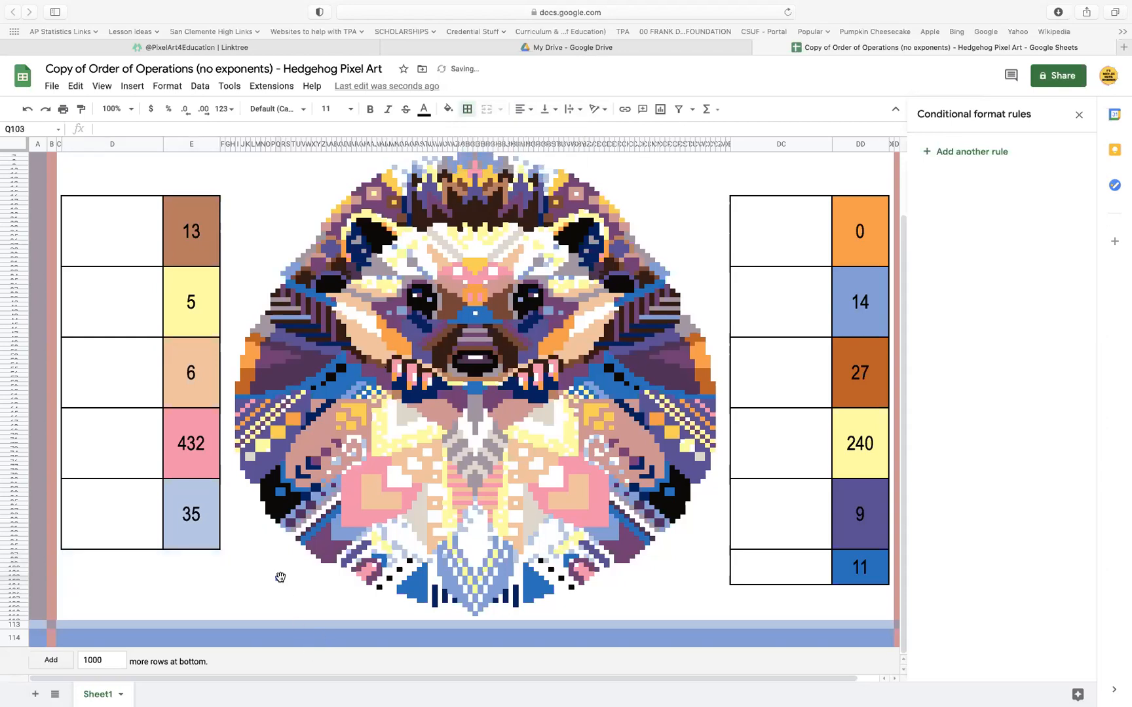
pyautogui.scroll(3, 500, 387)
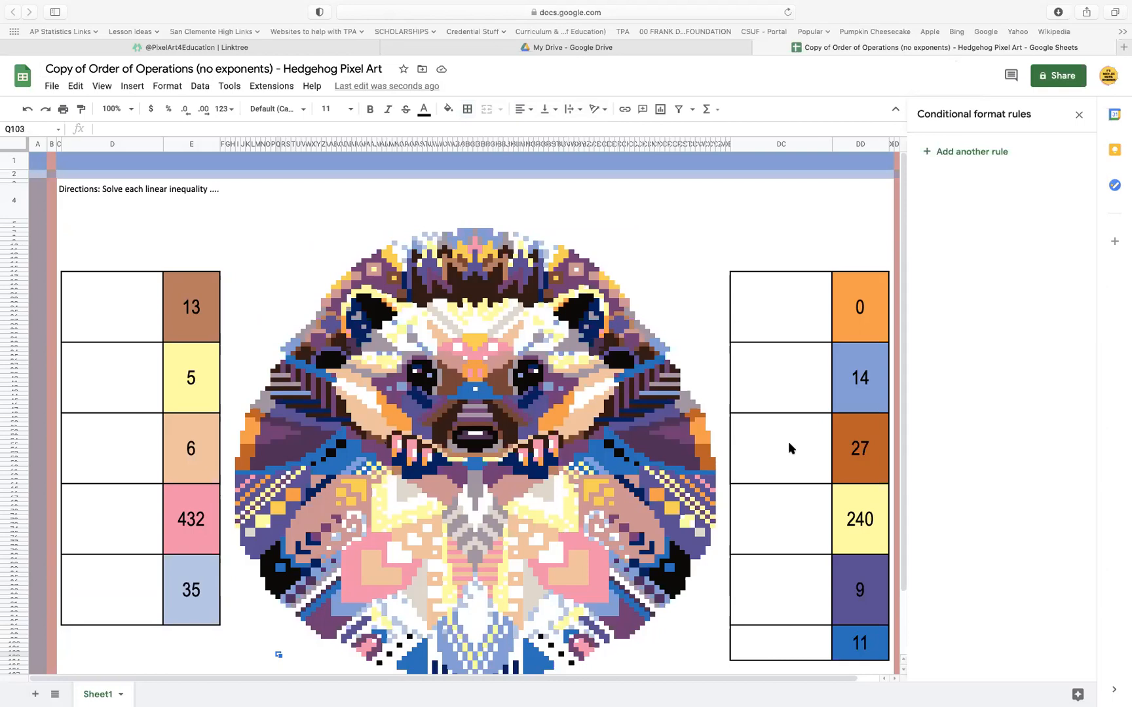
# Set the formula of answer cell 11's blue rule to =$DD$81=9, matching the answer cell 9's rules, and save it
pyautogui.click(863, 649)
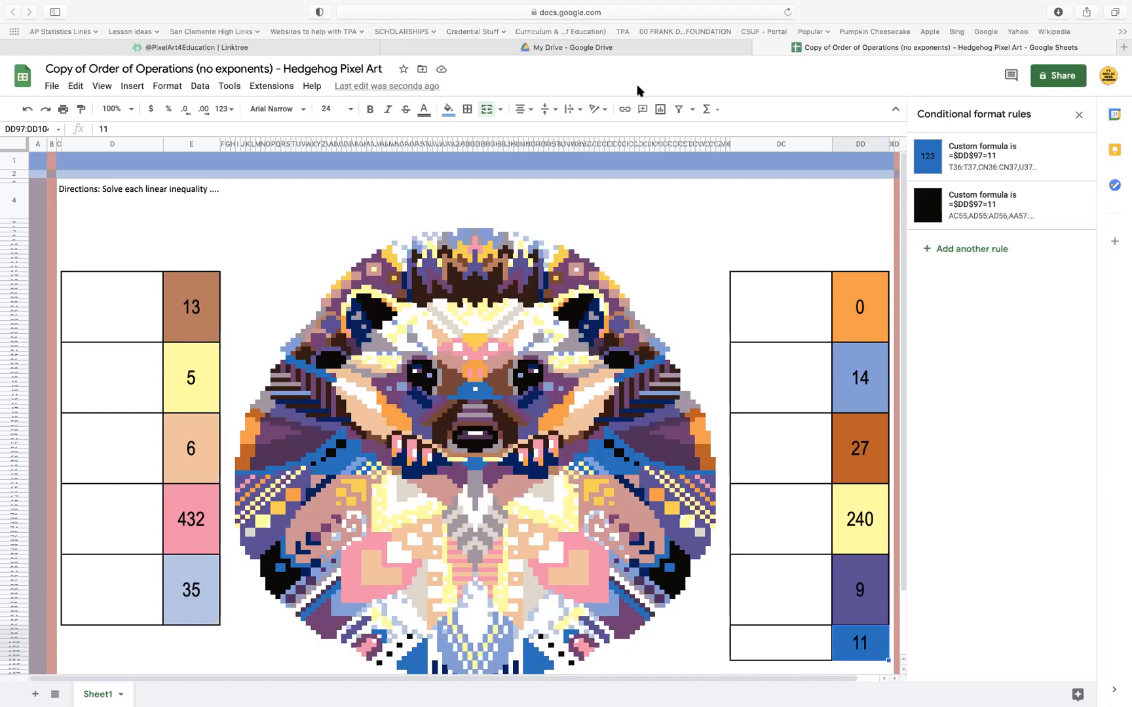
pyautogui.click(859, 590)
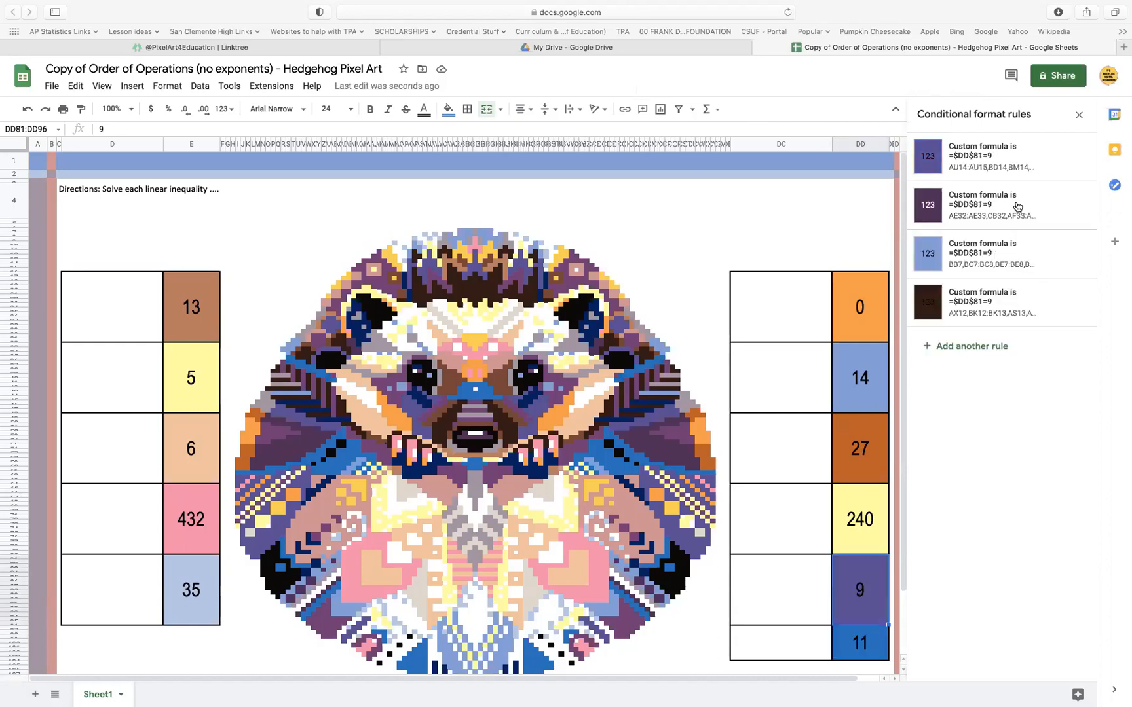
pyautogui.click(982, 157)
pyautogui.click(983, 306)
pyautogui.press('super+c')
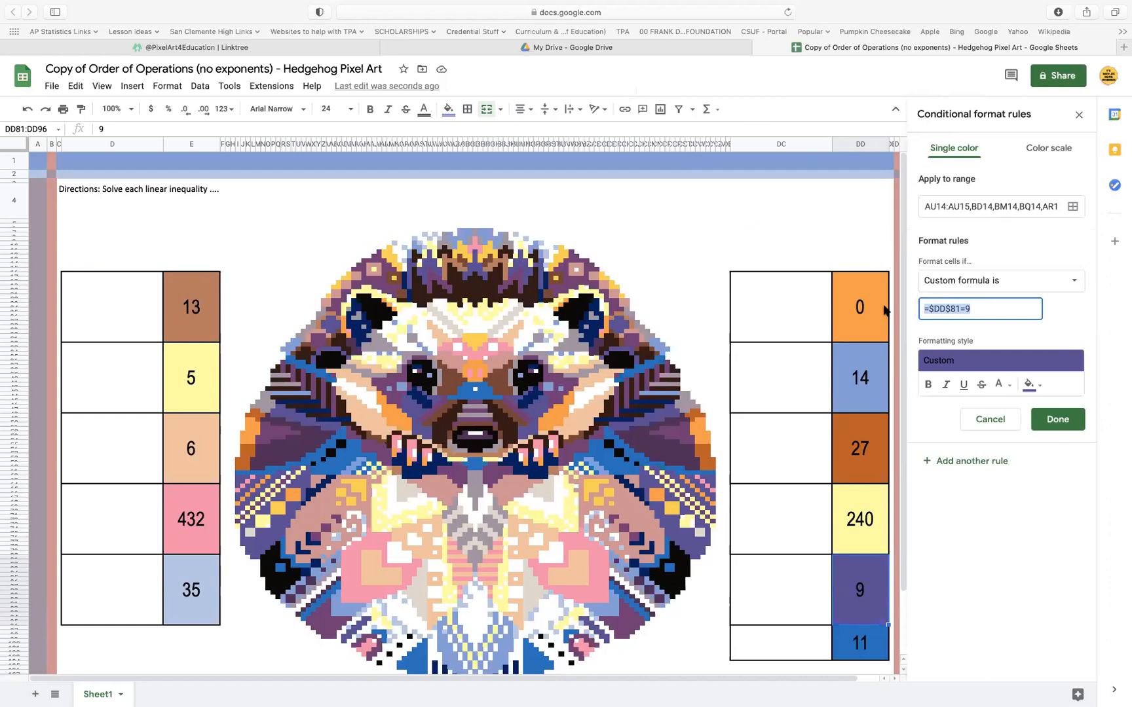
pyautogui.click(1048, 416)
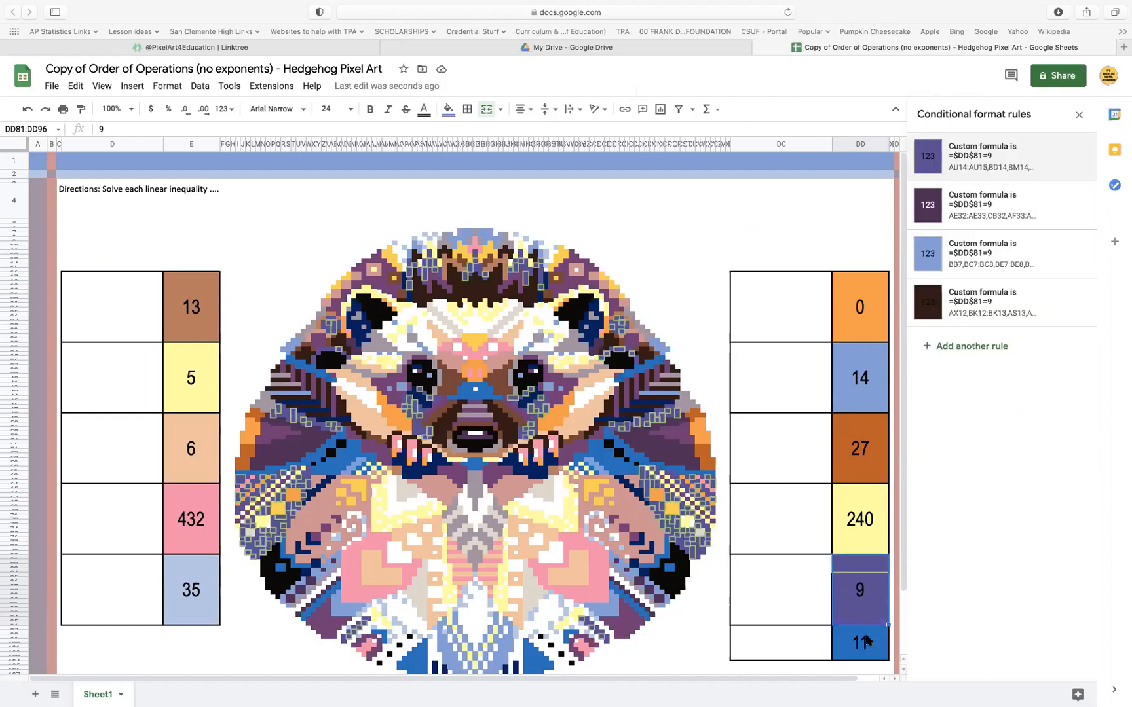
pyautogui.click(865, 641)
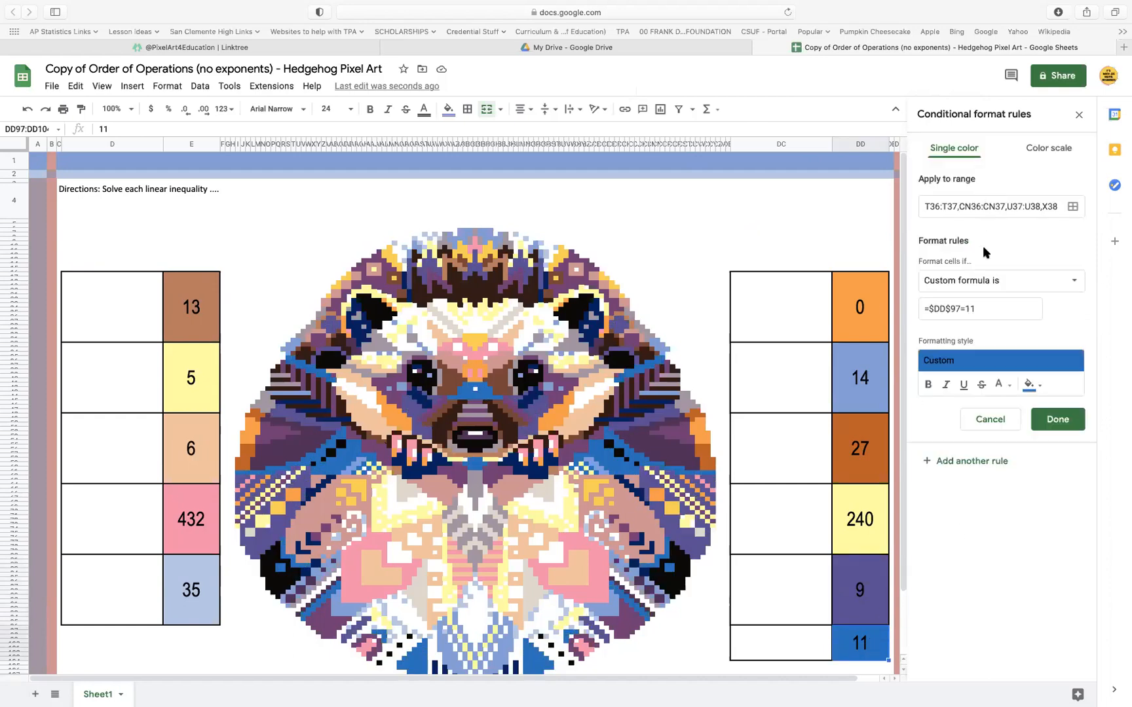
pyautogui.tripleClick(986, 309)
pyautogui.write('=$DD$81=9')
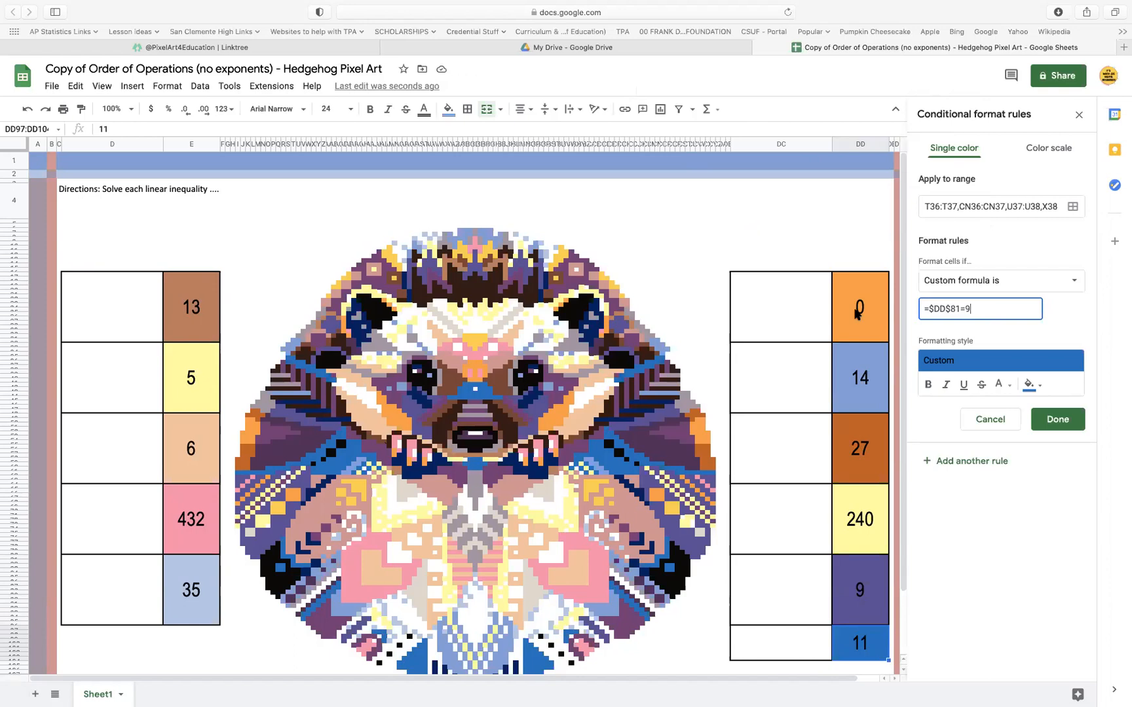
pyautogui.click(1056, 421)
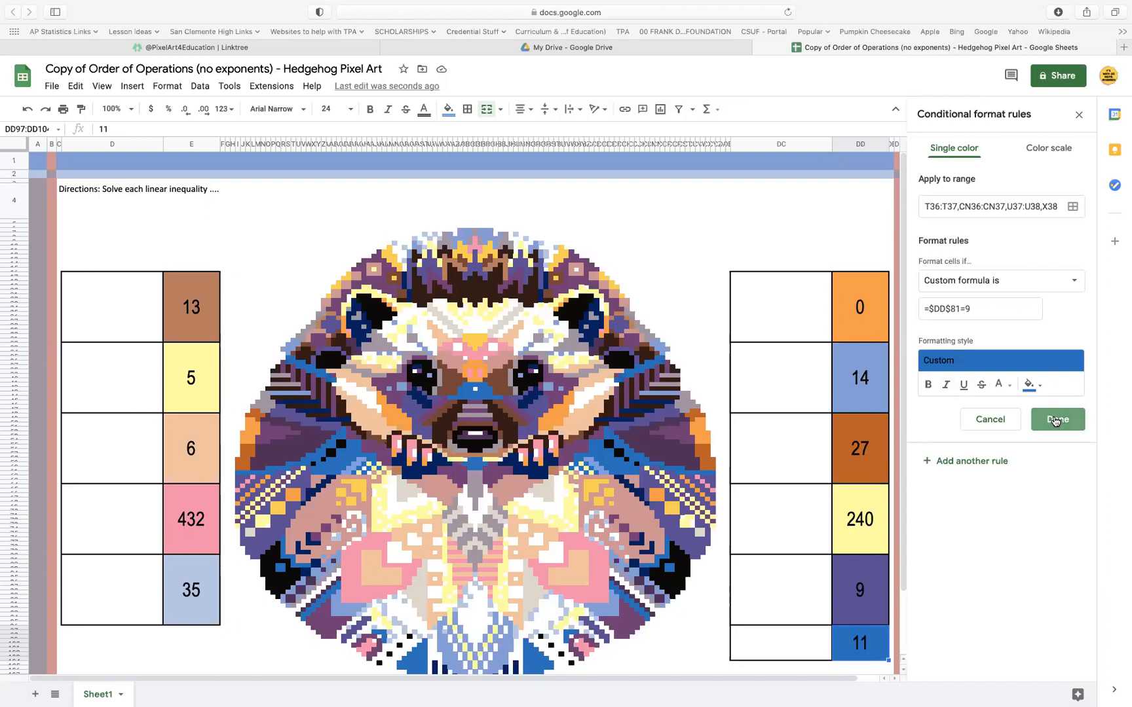
# Add the answer cell 9 (DD81:DD96) as a range to the blue =$DD$81=9 rule
pyautogui.click(858, 597)
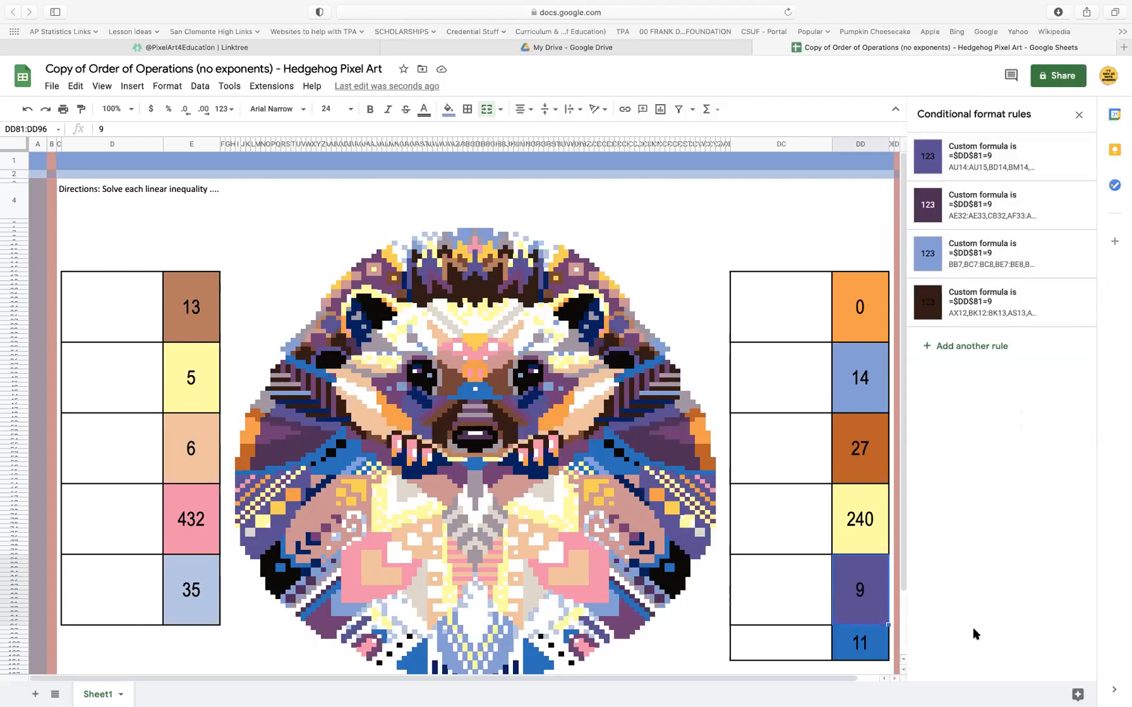
pyautogui.click(871, 648)
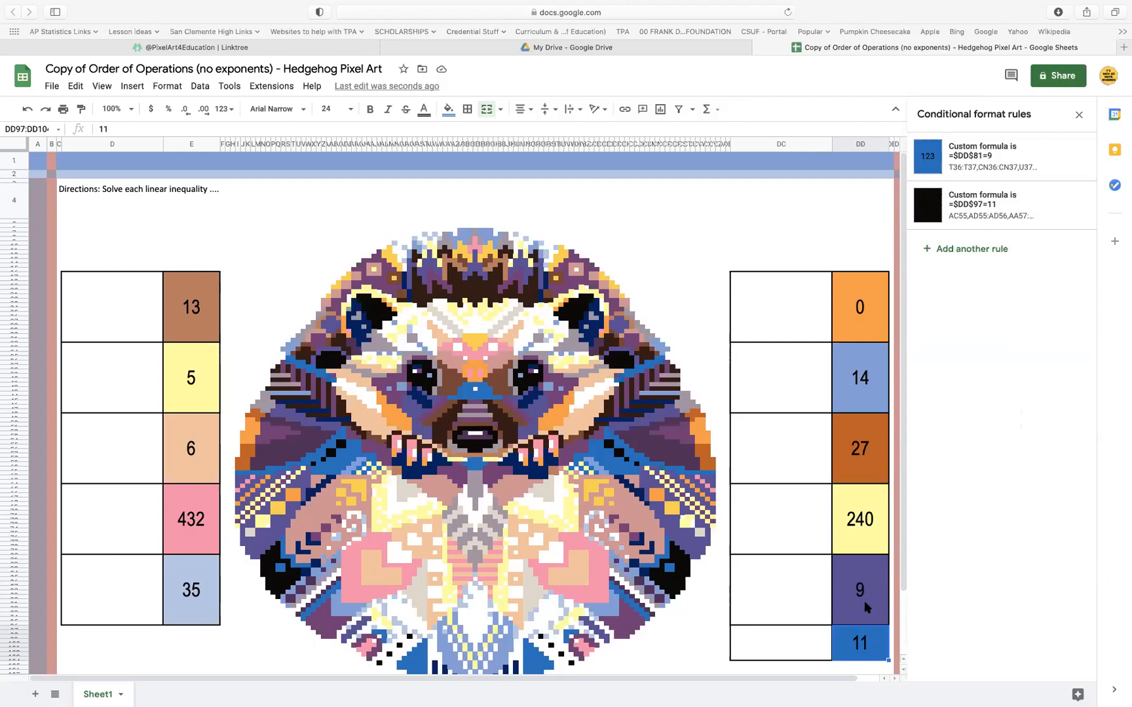
pyautogui.click(1012, 160)
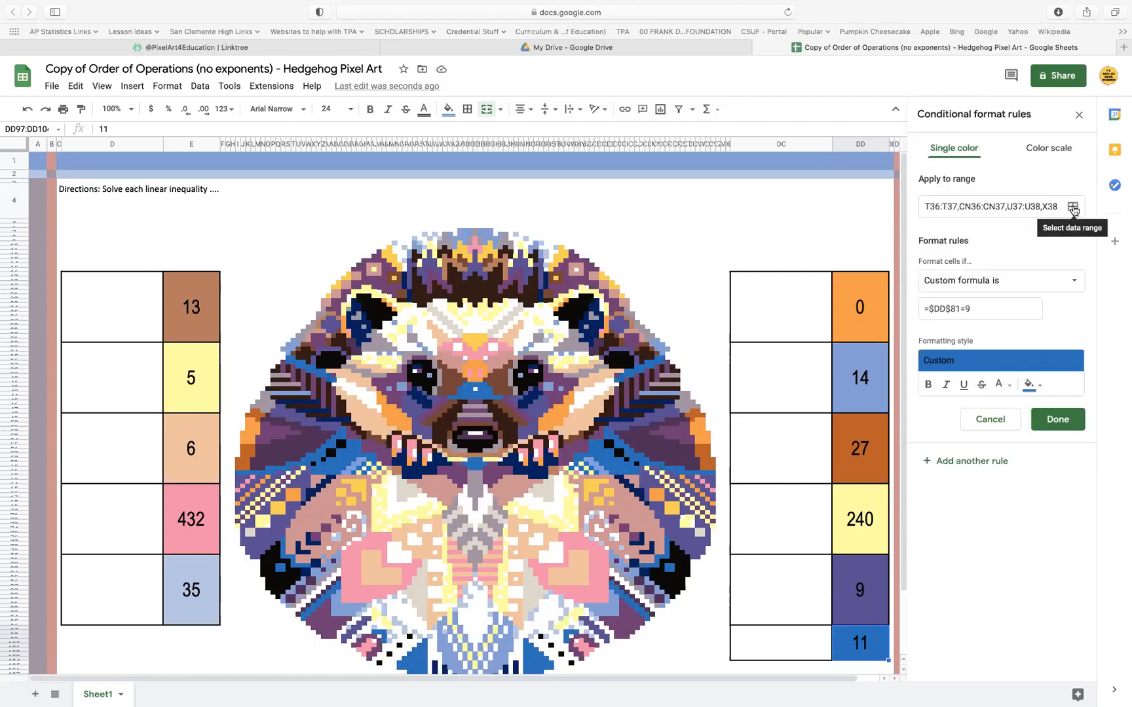
pyautogui.click(1073, 207)
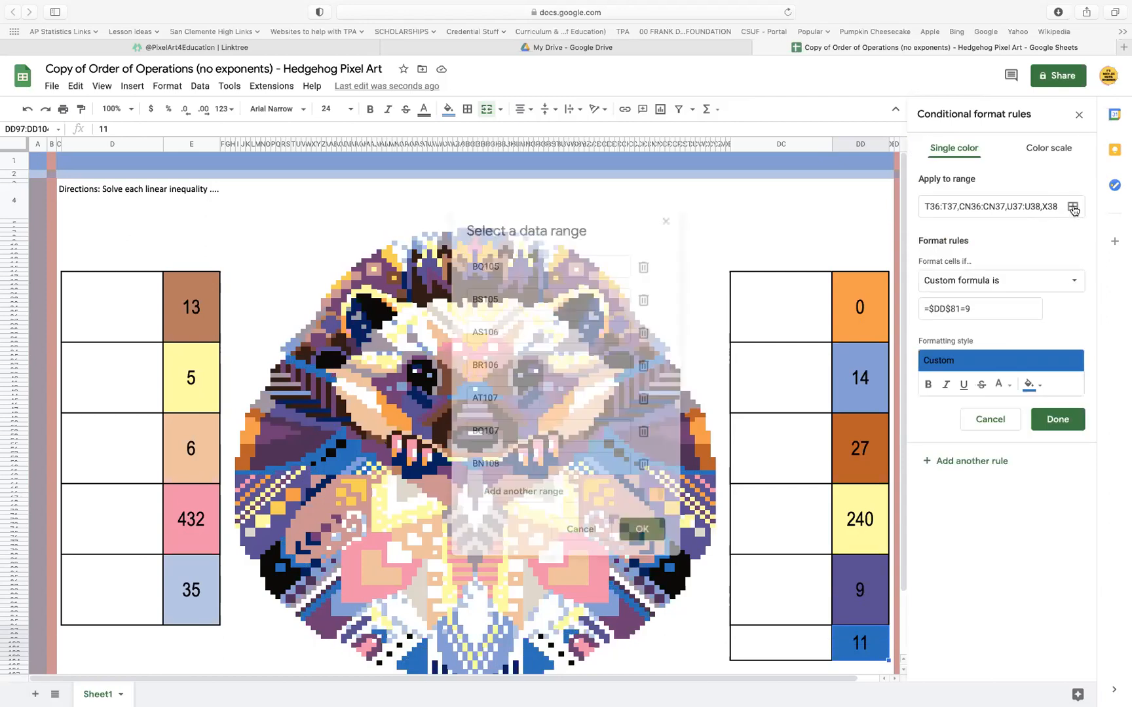
pyautogui.click(549, 492)
pyautogui.click(871, 578)
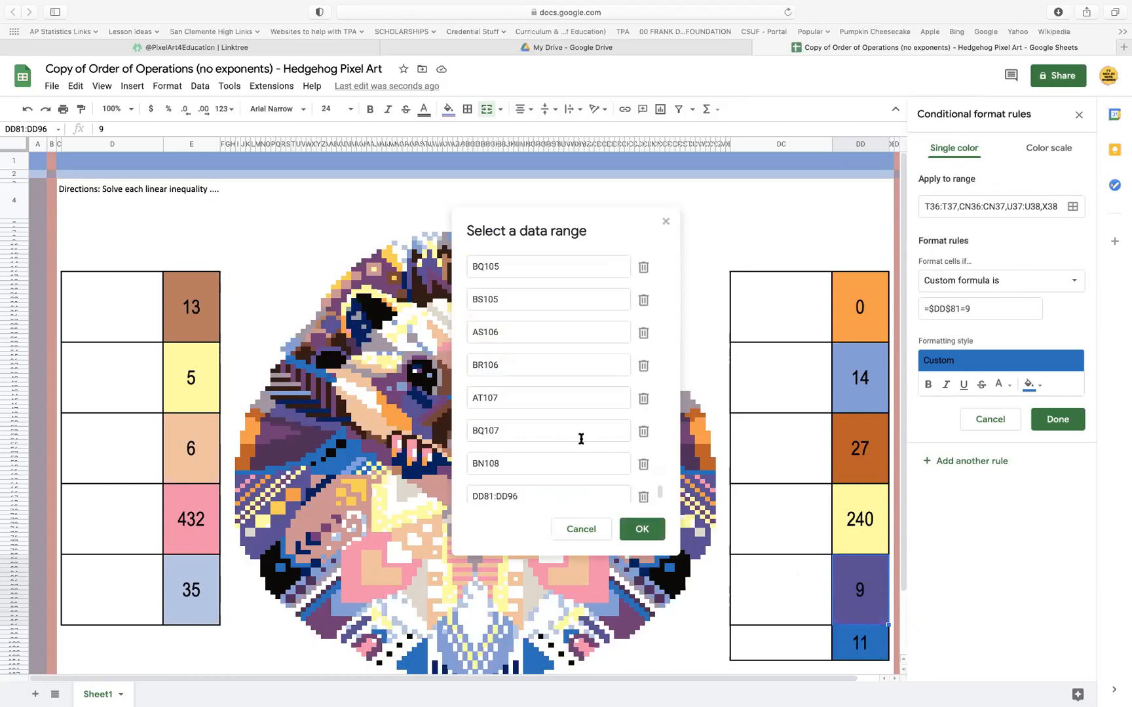
# Remove the range DD97:DD100 from the blue =$DD$81=9 rule, save the rule and select the answer cell 11
pyautogui.scroll(1, 557, 374)
pyautogui.scroll(-2, 557, 375)
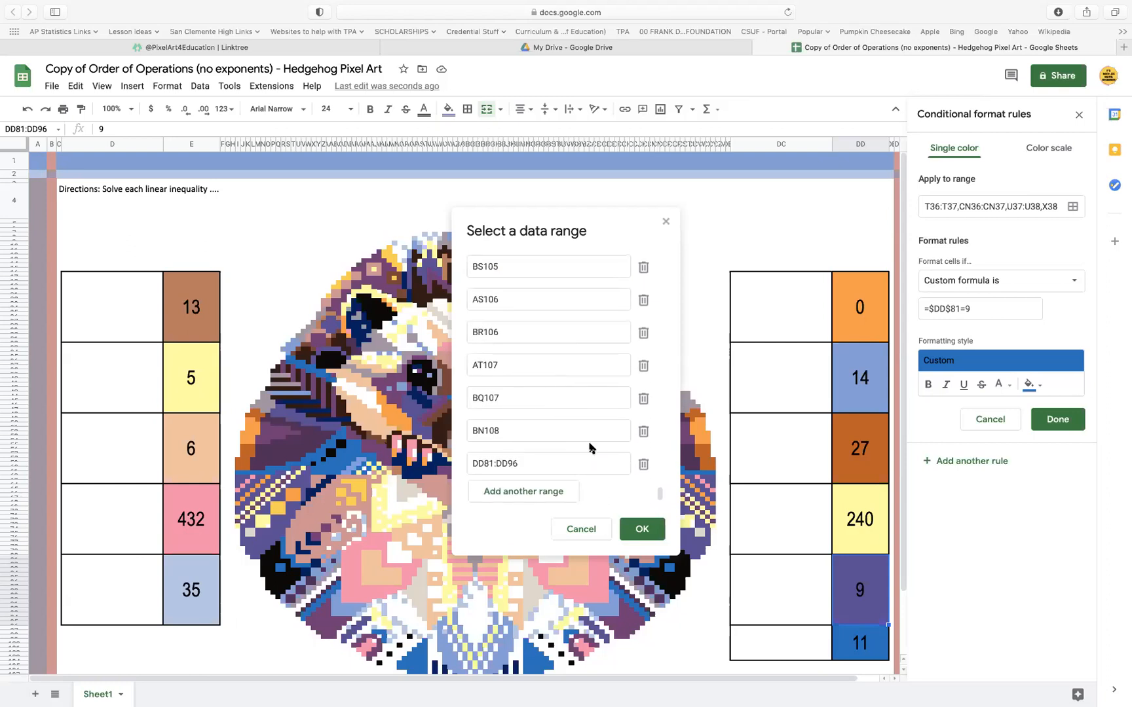
pyautogui.scroll(10, 589, 448)
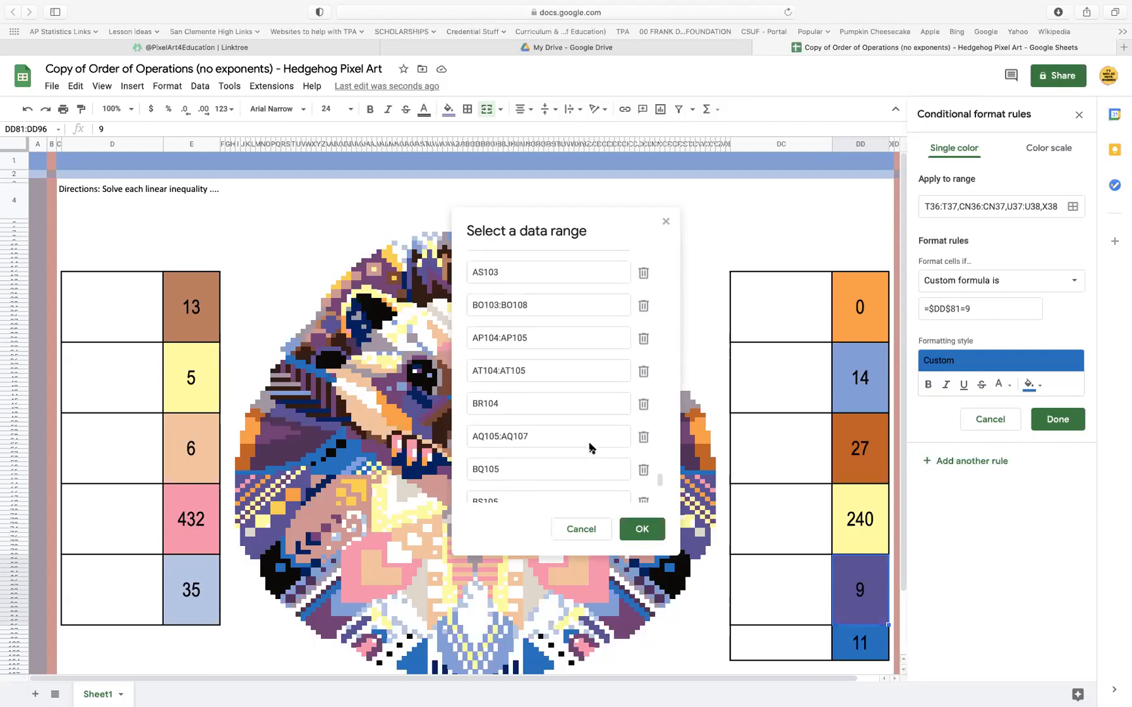
pyautogui.scroll(6, 589, 449)
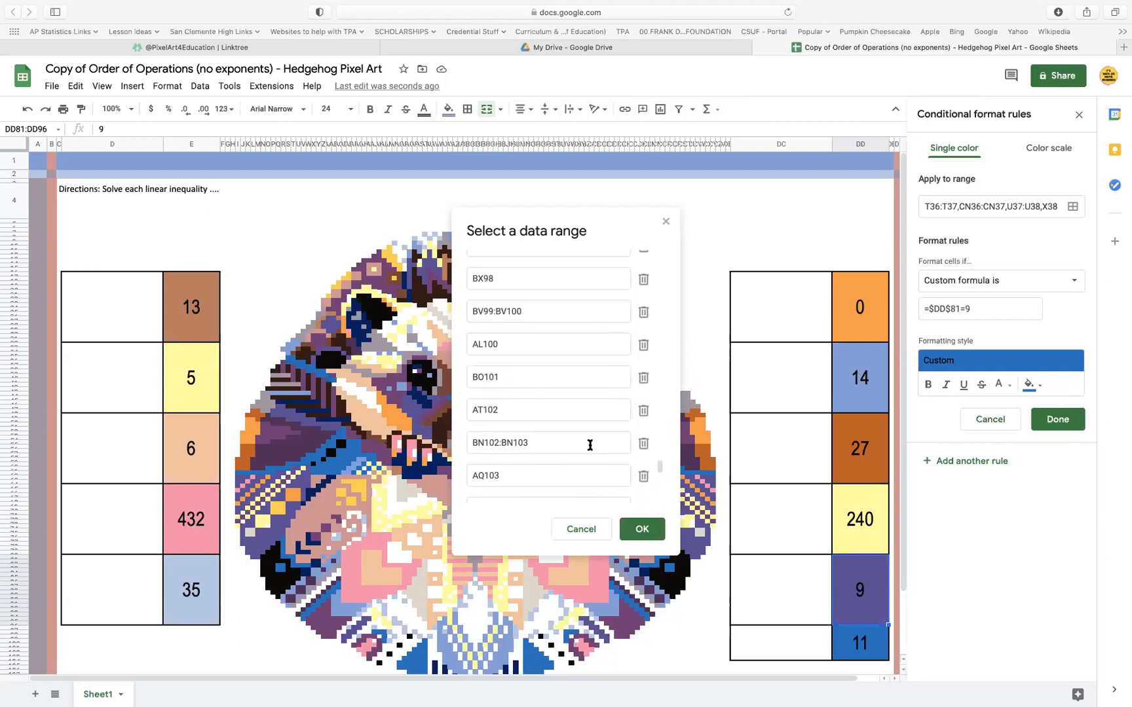
pyautogui.scroll(7, 589, 445)
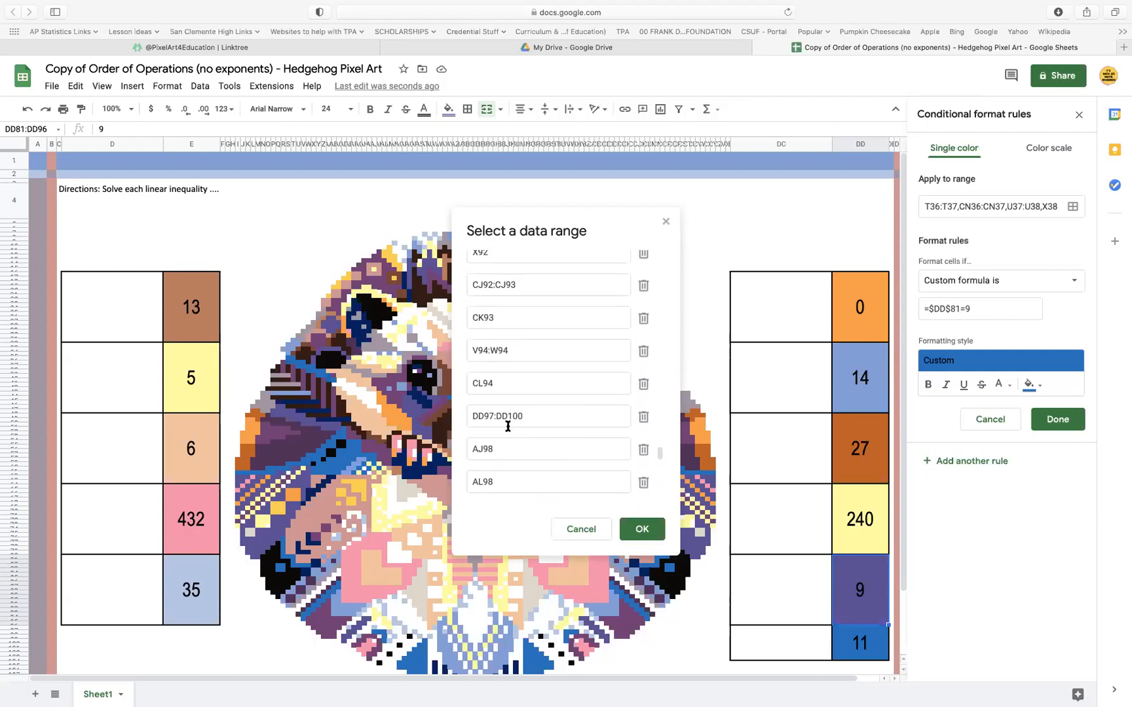
pyautogui.click(643, 420)
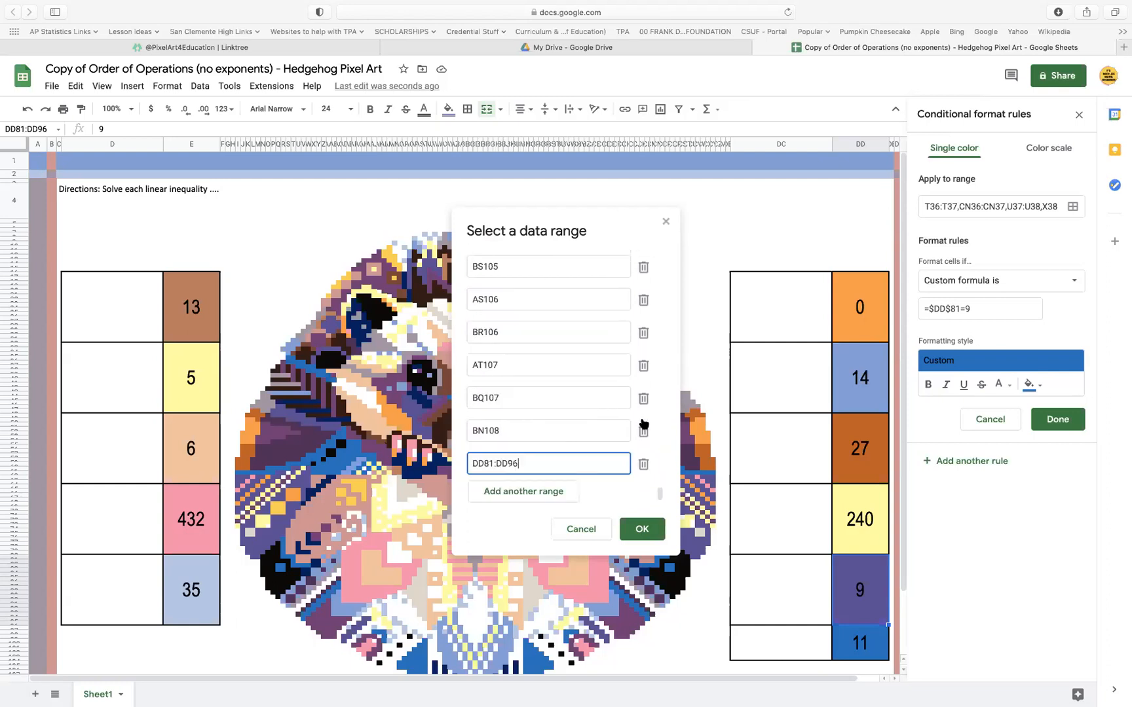
pyautogui.click(636, 532)
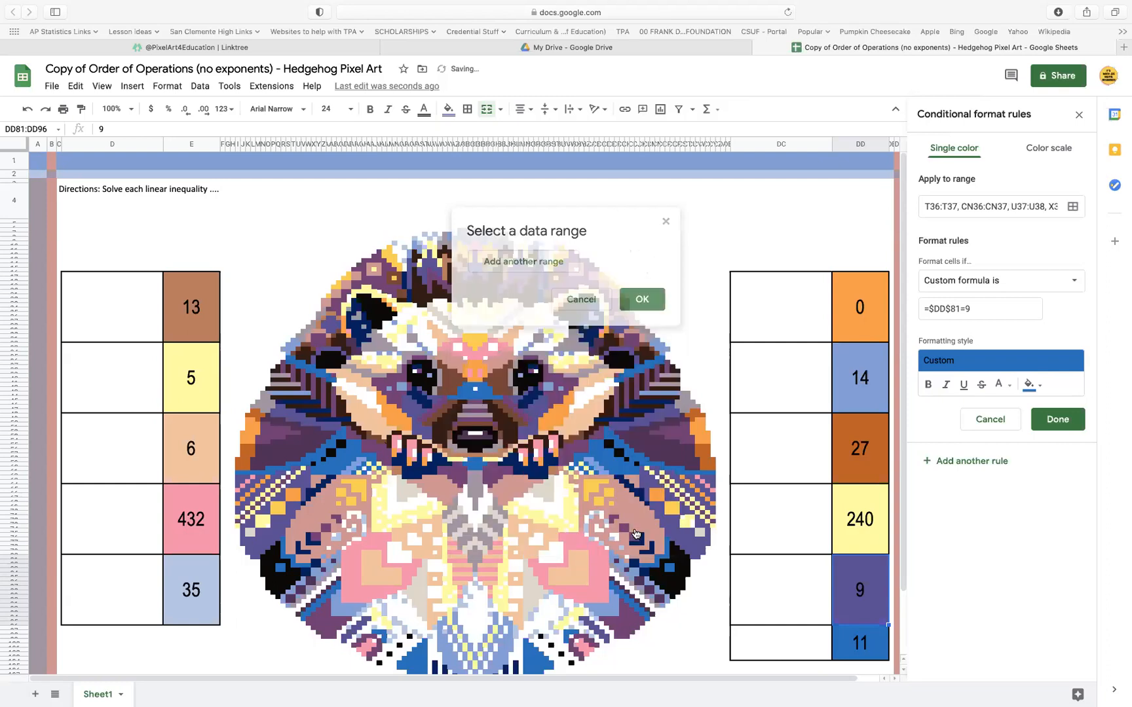
pyautogui.click(1066, 425)
pyautogui.click(861, 643)
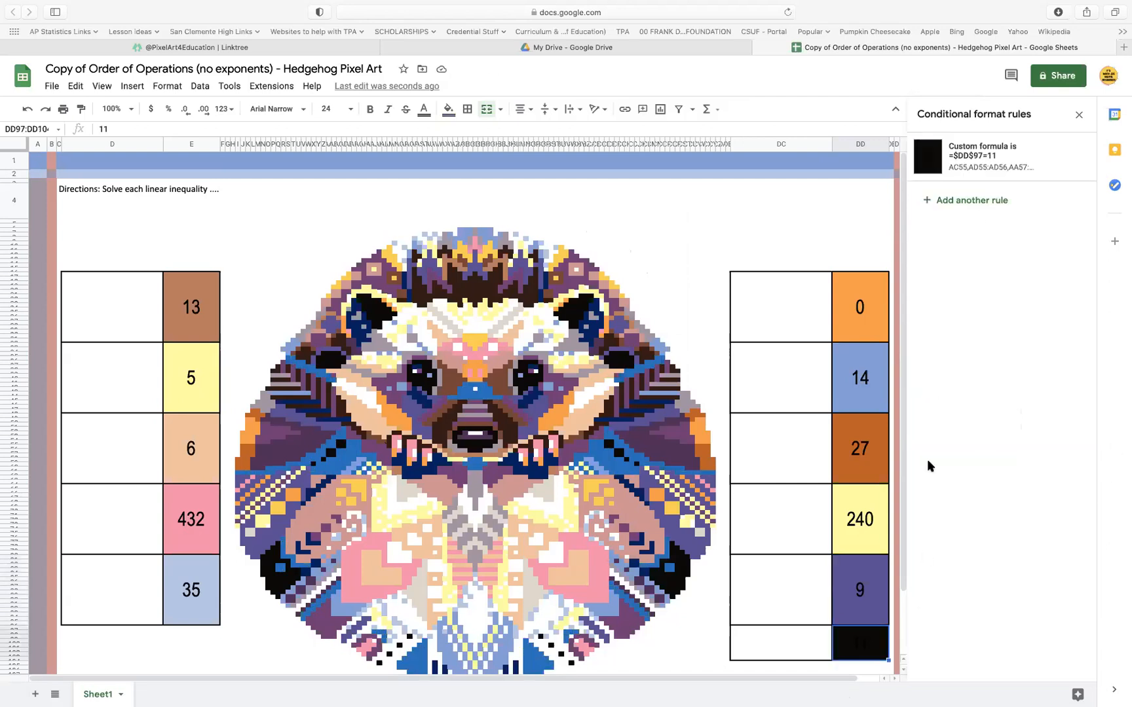
# Set the formula of answer cell 11's black rule to =$DD$81=9, matching the answer cell 9's rules
pyautogui.click(983, 158)
pyautogui.moveTo(1000, 309); pyautogui.dragTo(888, 303)
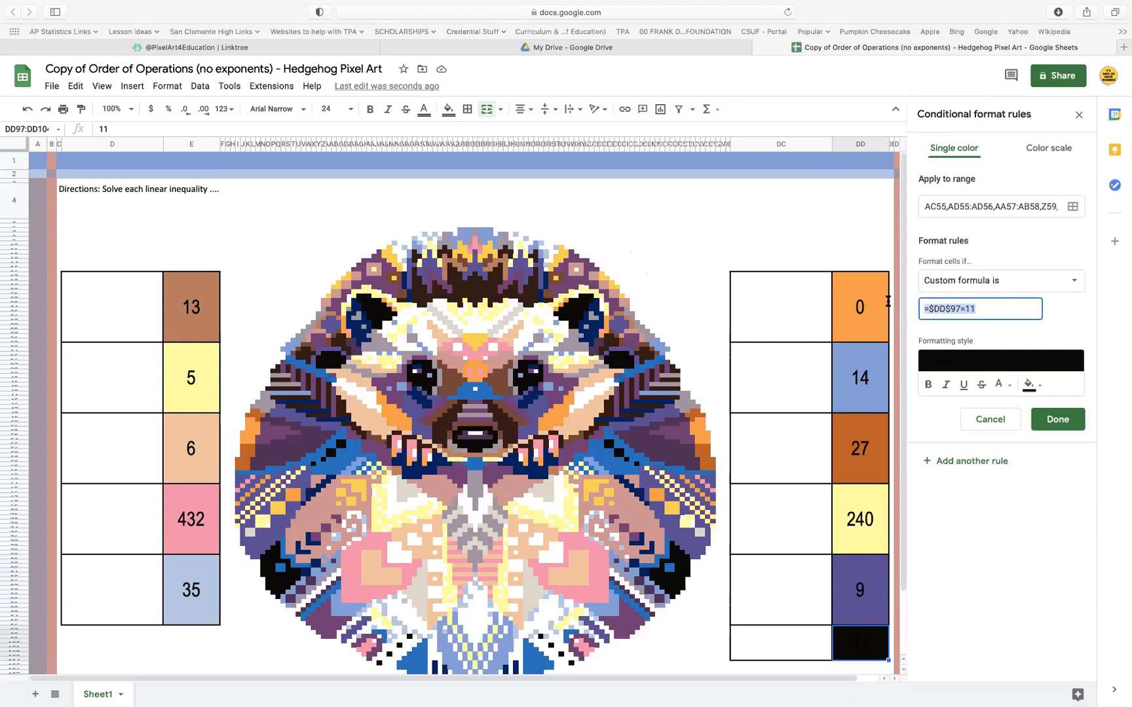
pyautogui.press('super+v')
# Add the answer cell 9 (DD81:DD96) as a range to the black =$DD$81=9 rule, save it and close the conditional formatting
pyautogui.click(1075, 207)
pyautogui.click(543, 494)
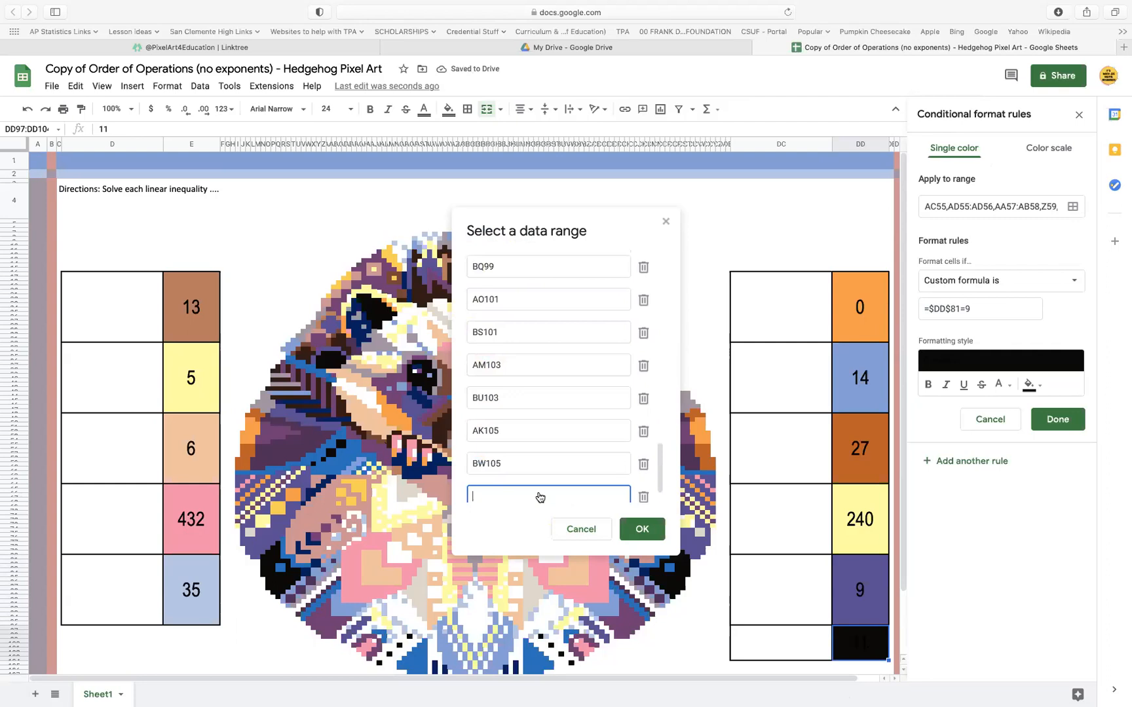
pyautogui.click(860, 597)
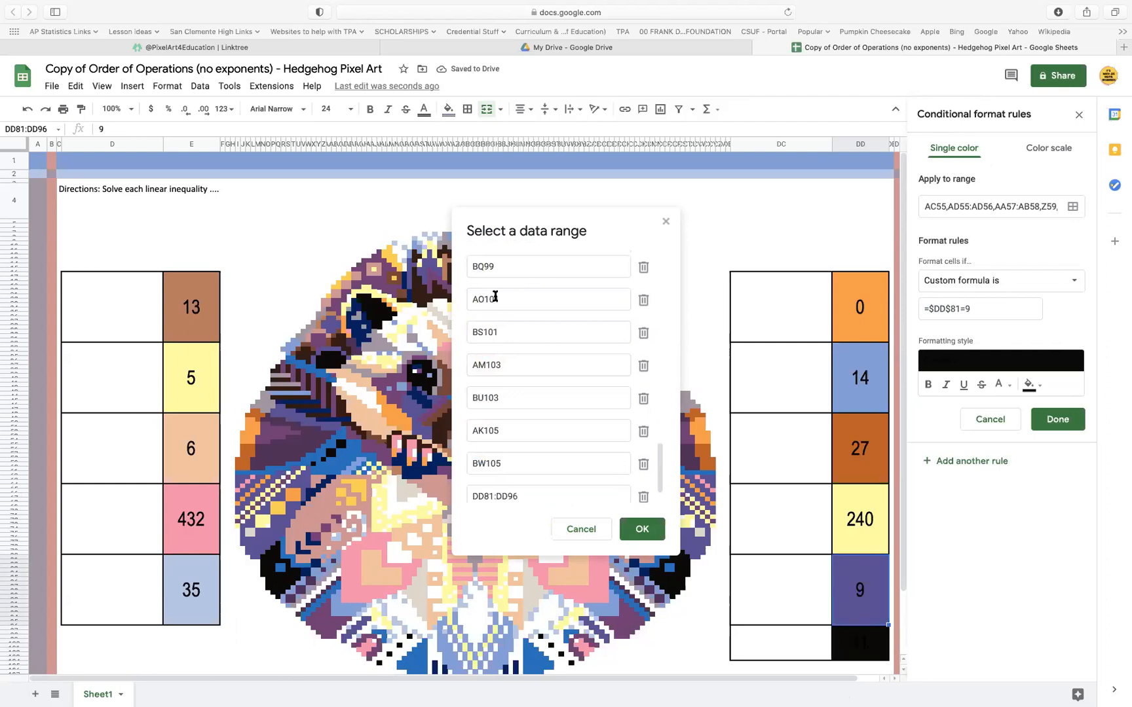
pyautogui.scroll(1, 520, 322)
pyautogui.scroll(3, 519, 322)
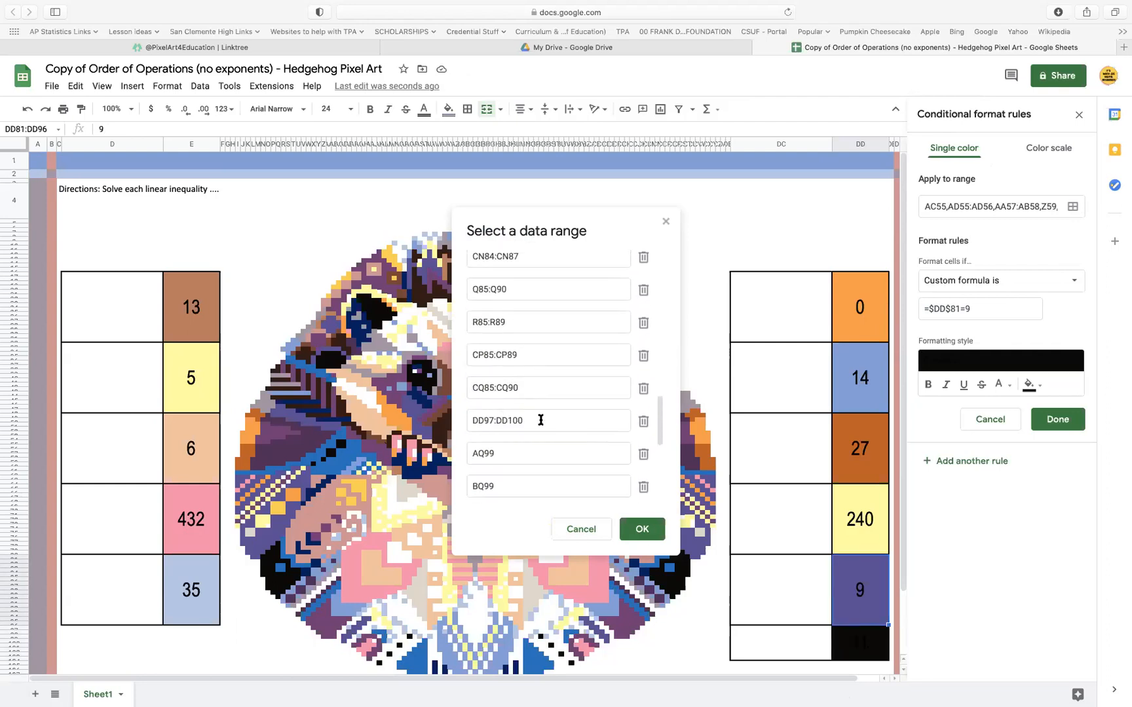
pyautogui.scroll(-4, 647, 430)
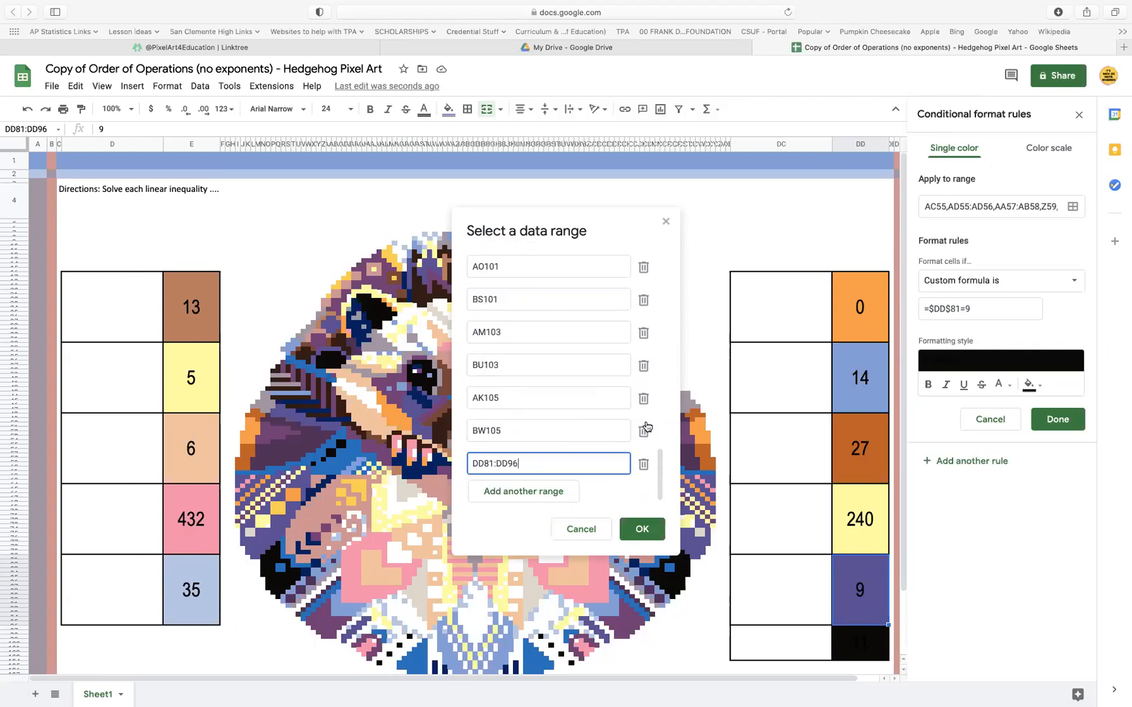
pyautogui.click(637, 530)
pyautogui.click(1056, 422)
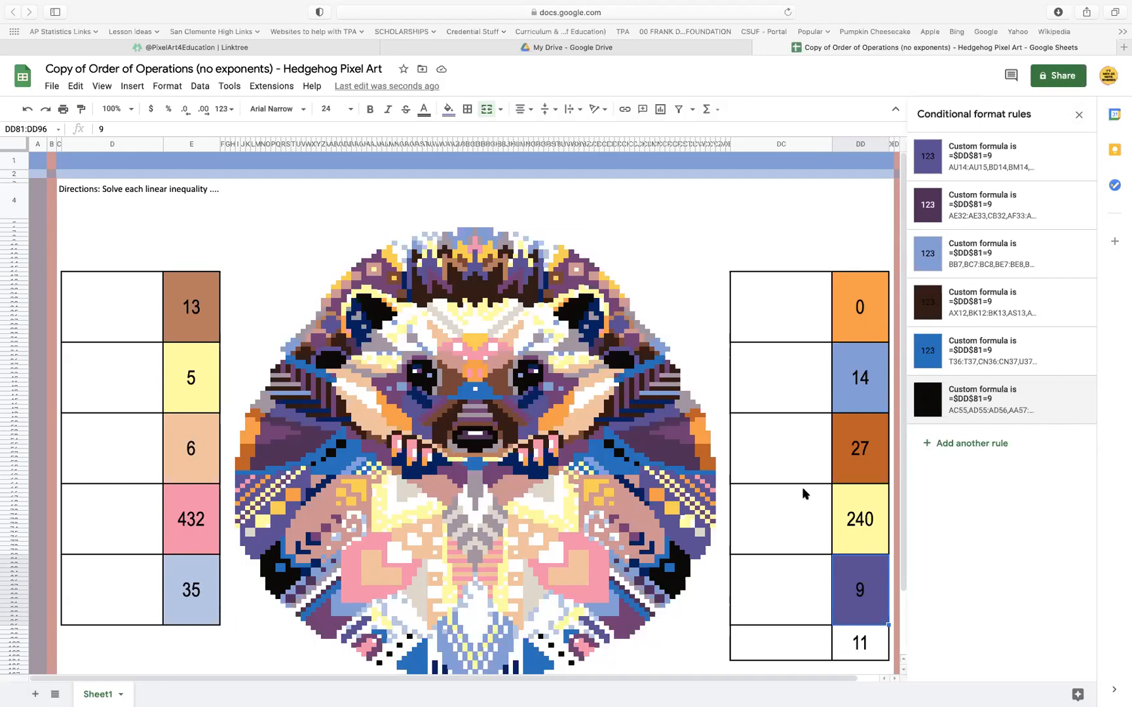
pyautogui.click(1079, 114)
# Clear the answer cell 11 and the problem cell beside it, and remove all their borders
pyautogui.click(771, 636)
pyautogui.moveTo(843, 646); pyautogui.dragTo(853, 649)
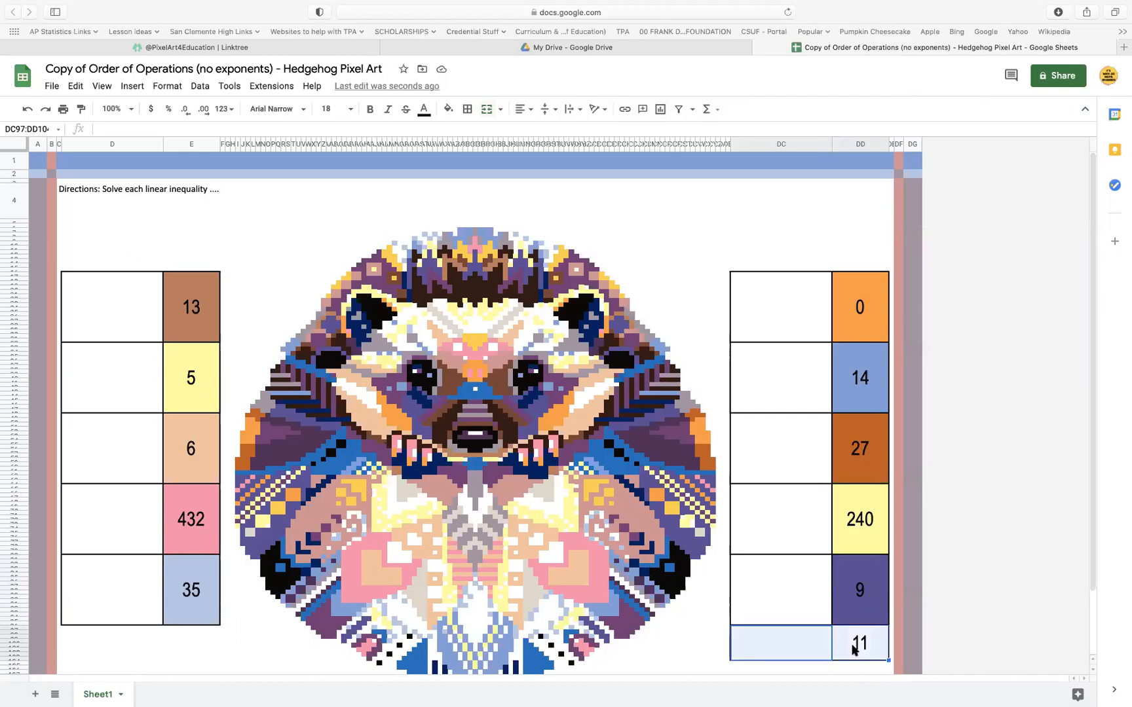
pyautogui.press('Delete')
pyautogui.click(469, 110)
pyautogui.click(541, 153)
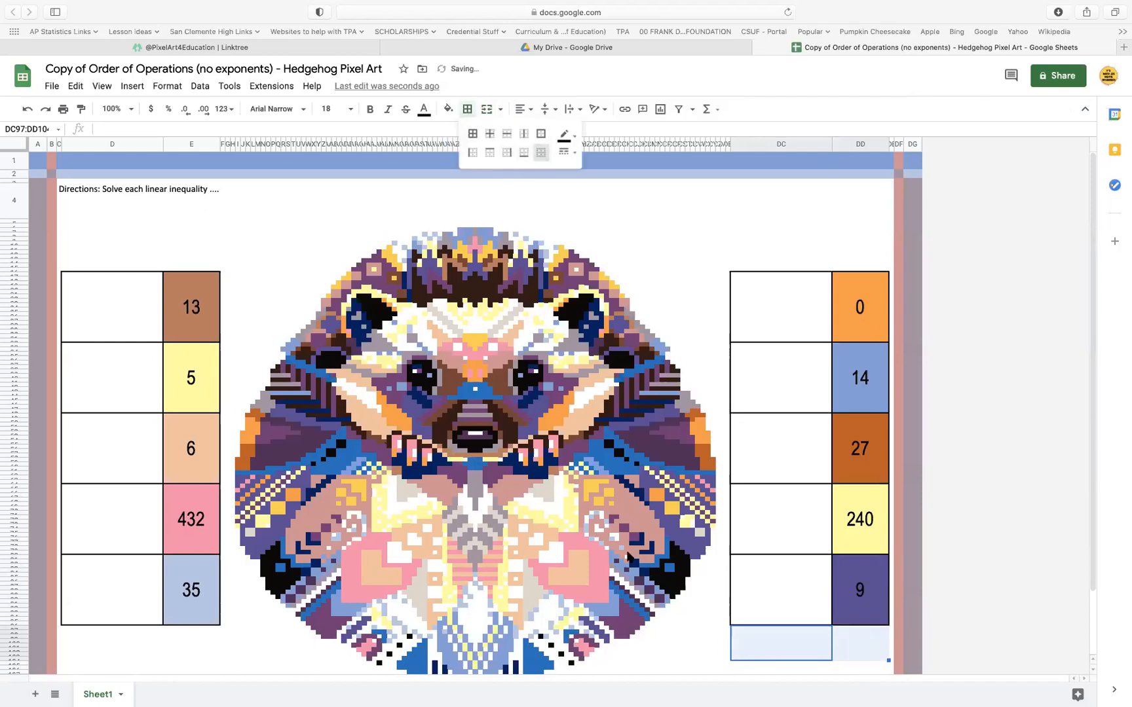
pyautogui.click(681, 628)
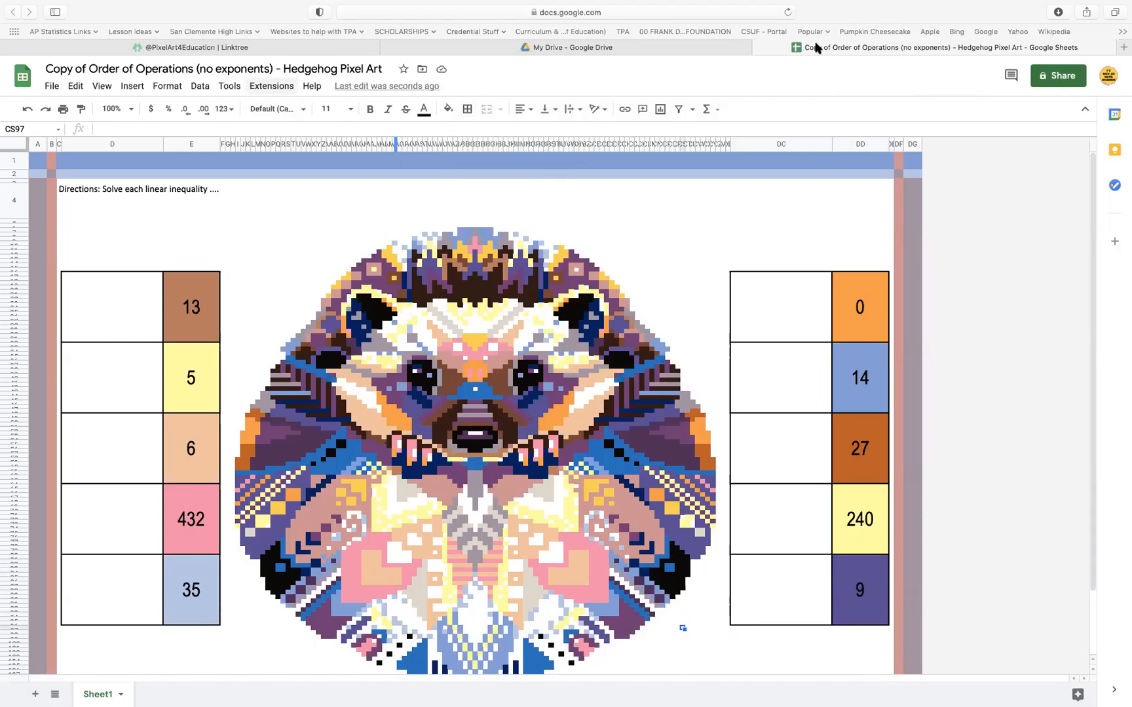
pyautogui.click(119, 146)
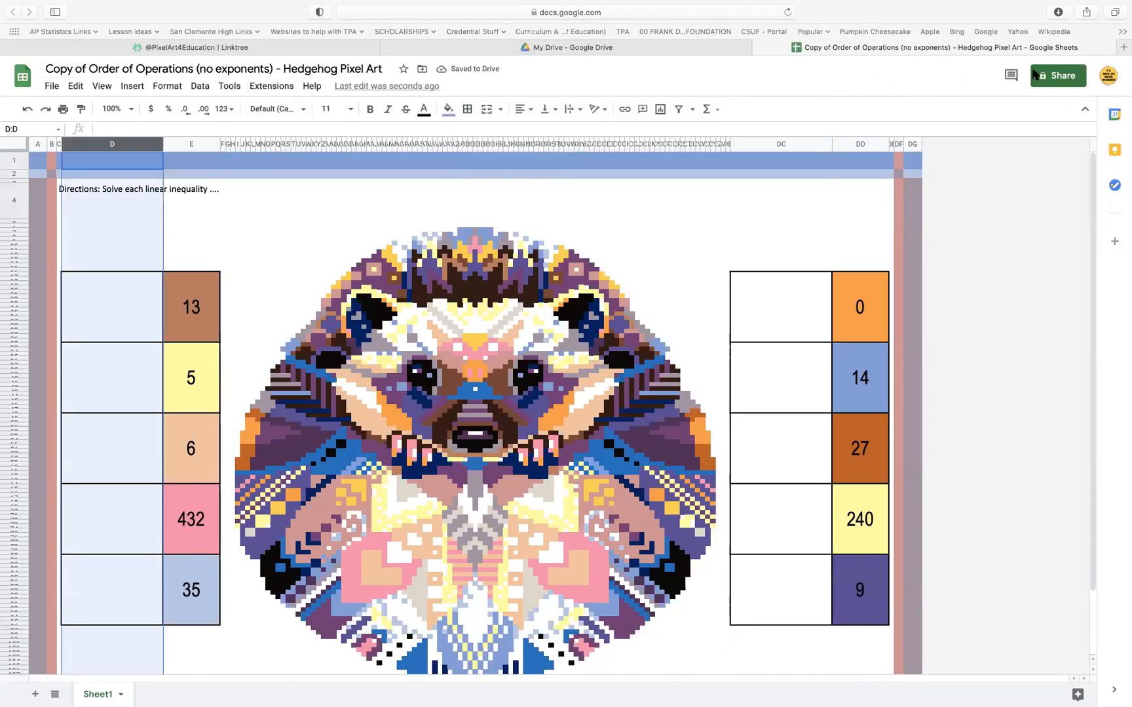
pyautogui.keyDown('super'); pyautogui.click(777, 144); pyautogui.keyUp('super')
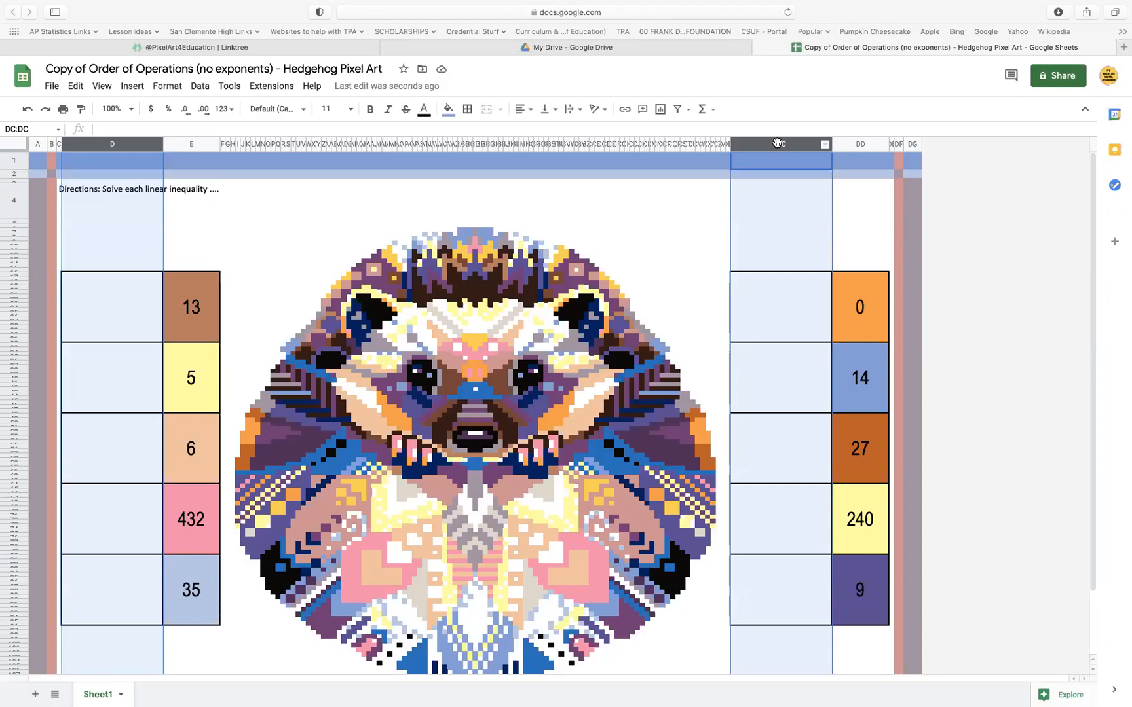
pyautogui.click(759, 214)
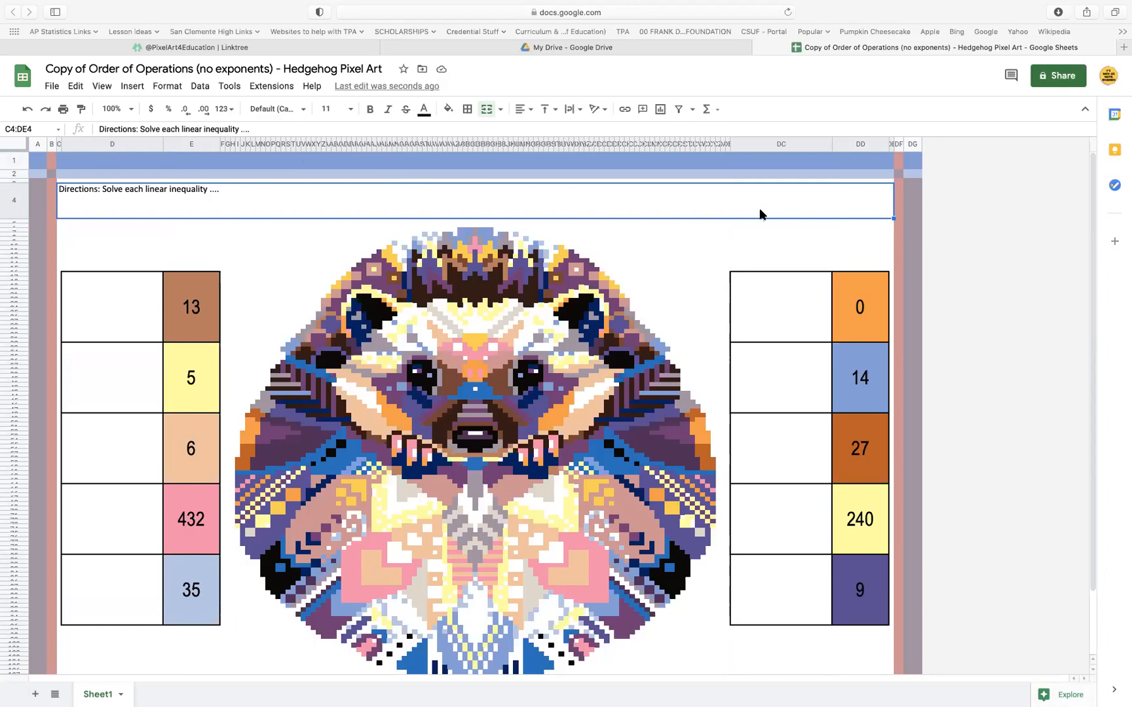
# Widen the problem columns D and DC together to nearly double their width
pyautogui.click(112, 144)
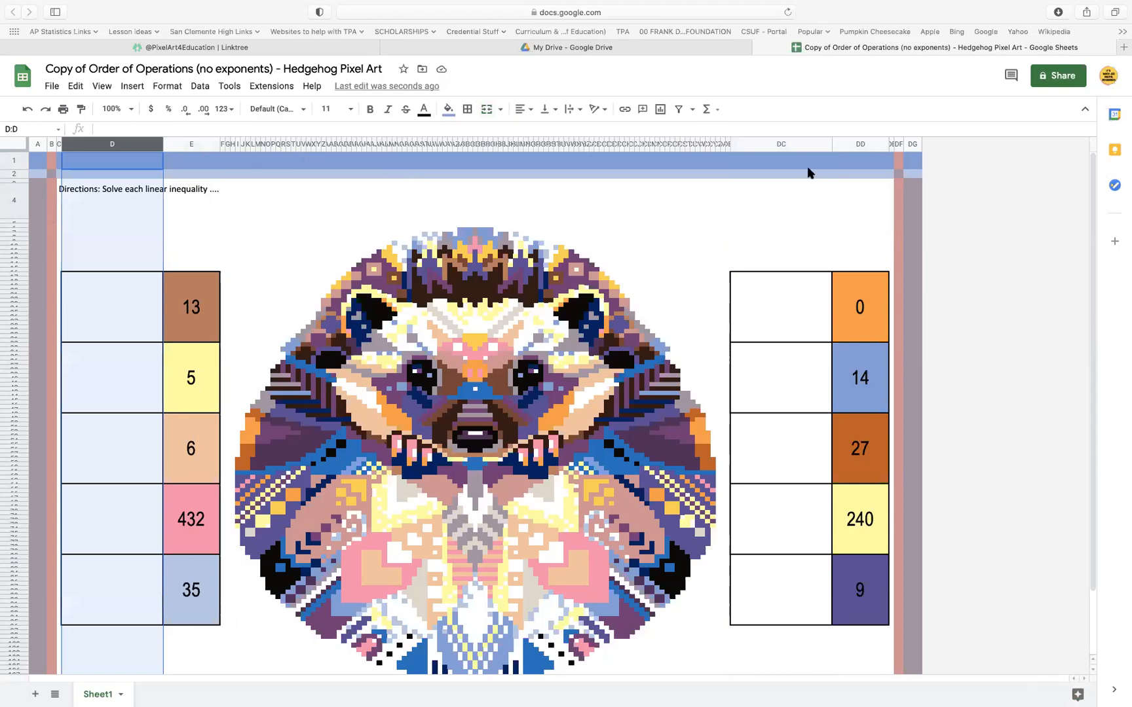
pyautogui.keyDown('super'); pyautogui.click(797, 146); pyautogui.keyUp('super')
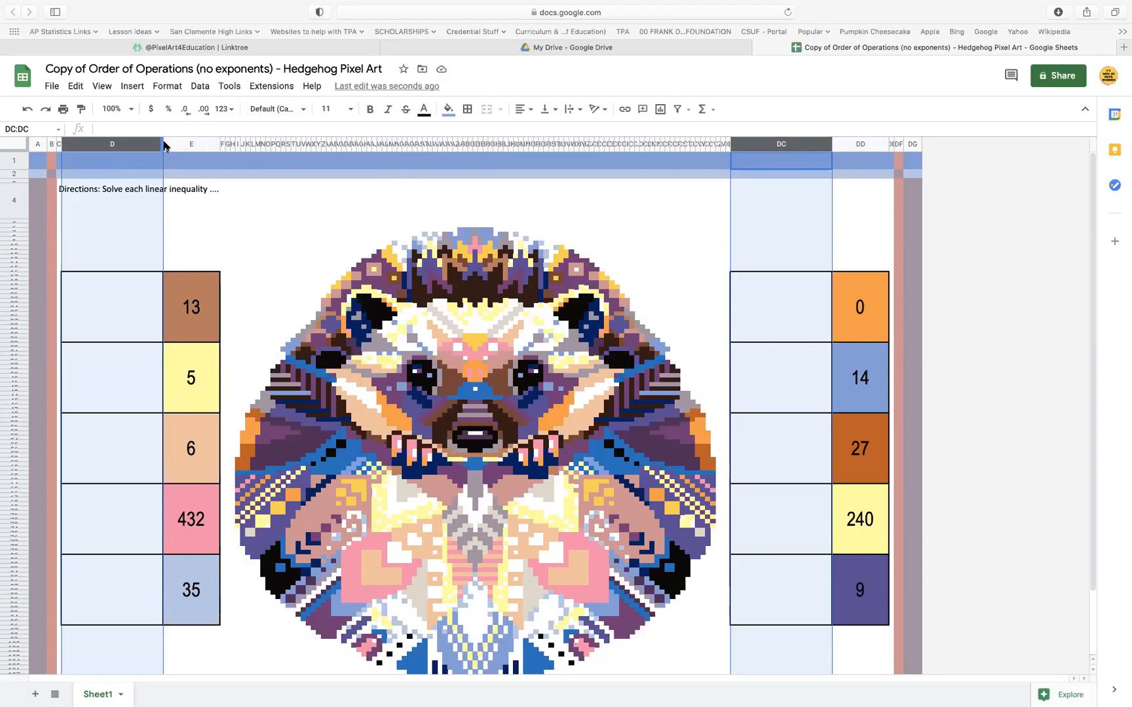
pyautogui.moveTo(163, 143); pyautogui.dragTo(249, 144)
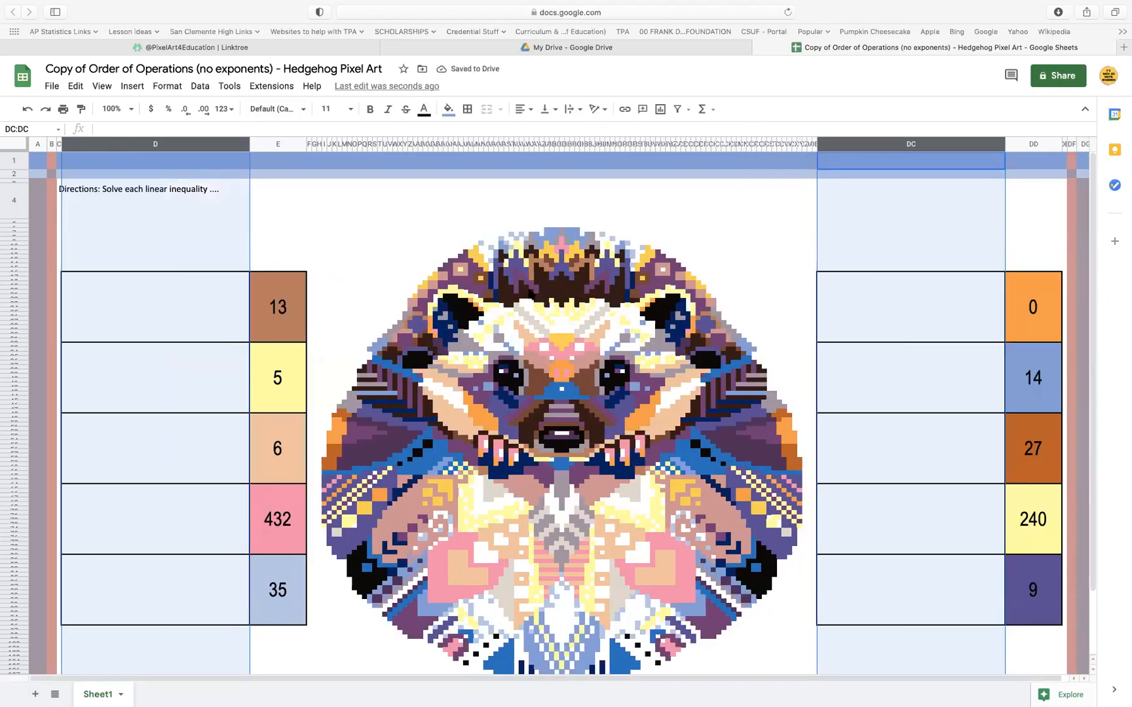
pyautogui.click(818, 363)
# Enter the sample text "sdfsddkfghdkfhgkldfhg" in the first problem cell (D17:D32)
pyautogui.click(159, 290)
pyautogui.click(836, 340)
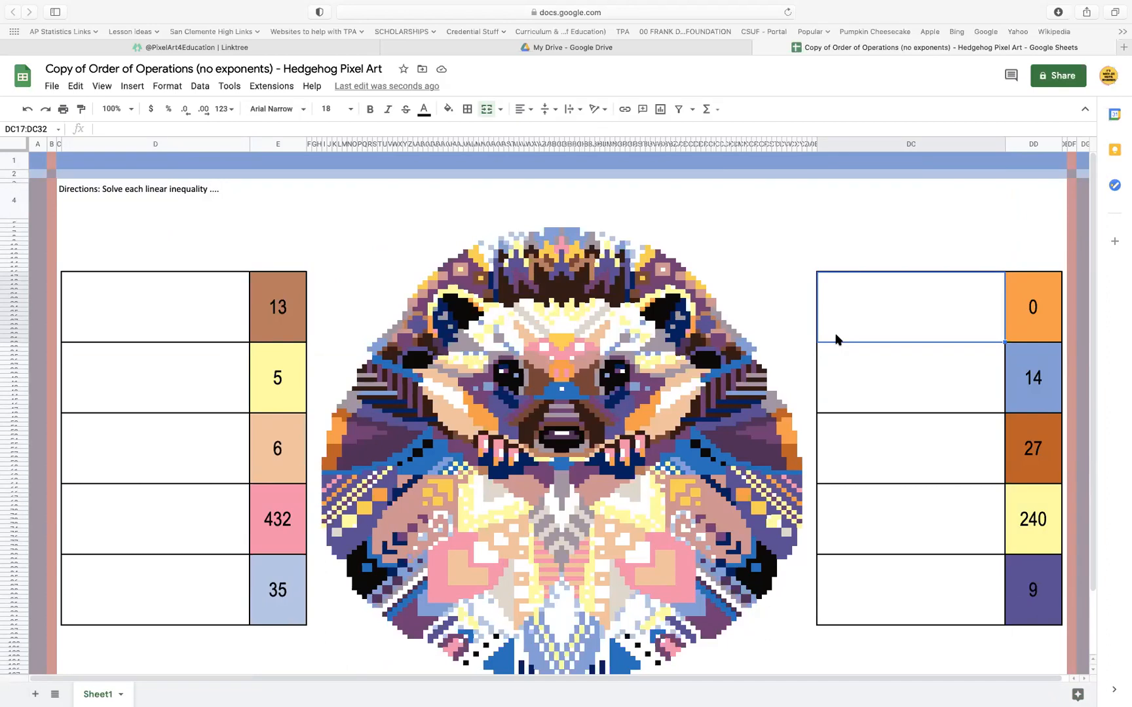
pyautogui.click(181, 322)
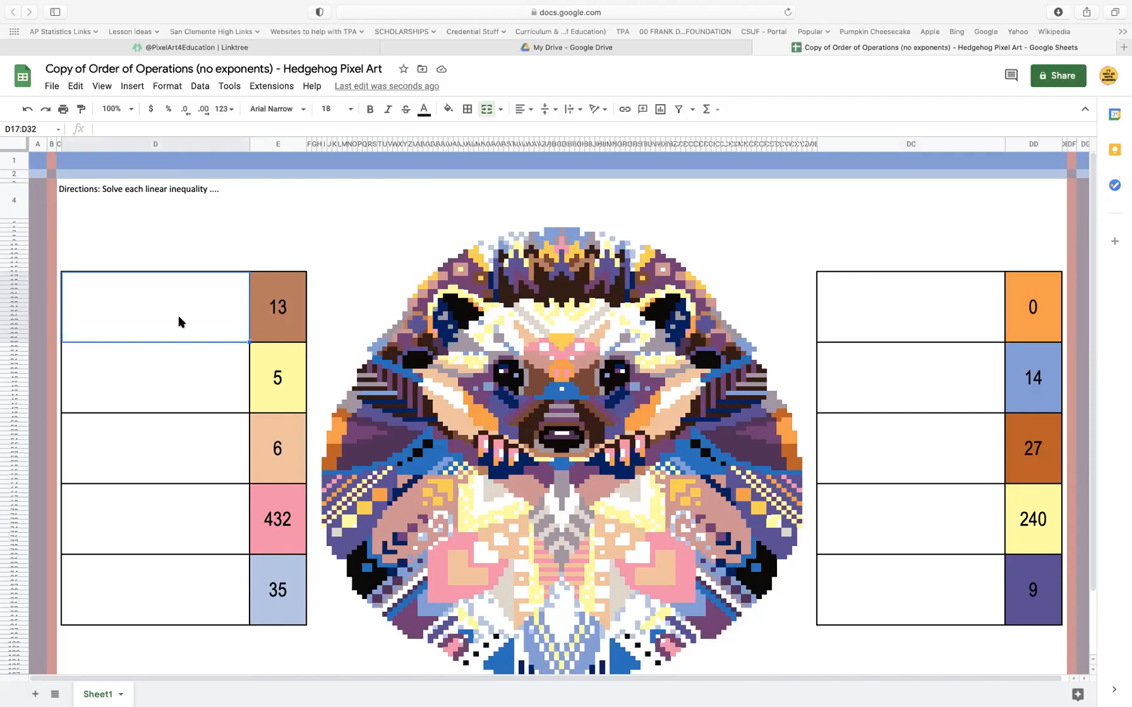
pyautogui.write('sdfsddkfghdkfhgkldfhg')
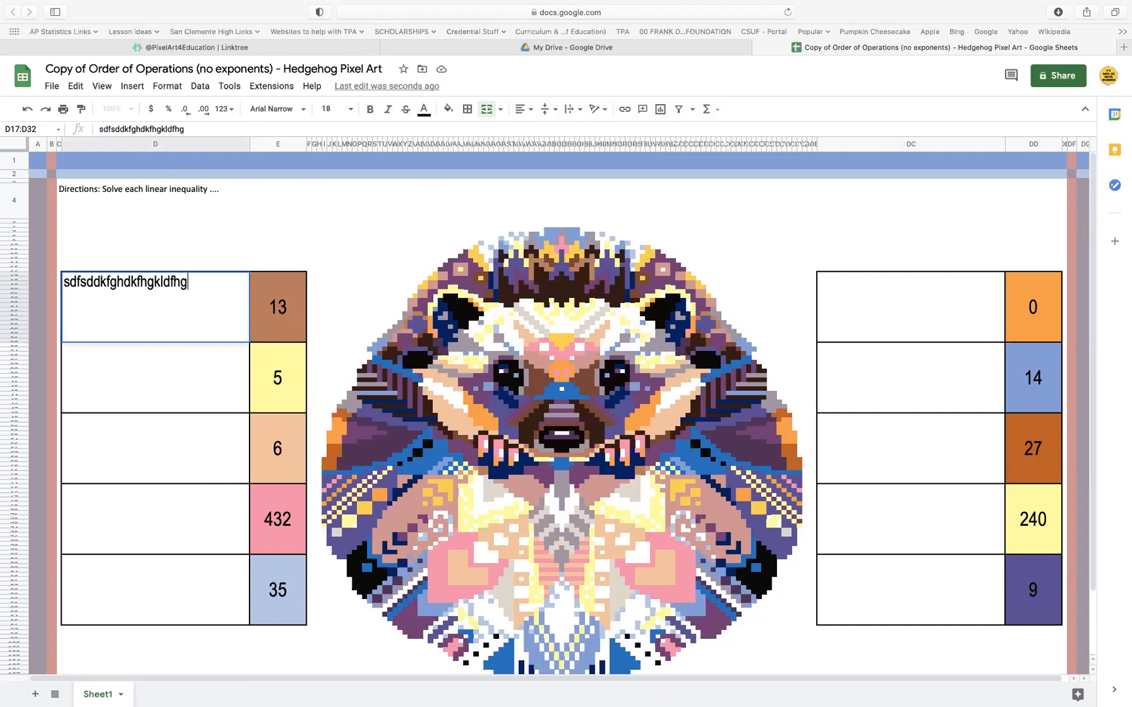
pyautogui.click(204, 425)
pyautogui.click(199, 316)
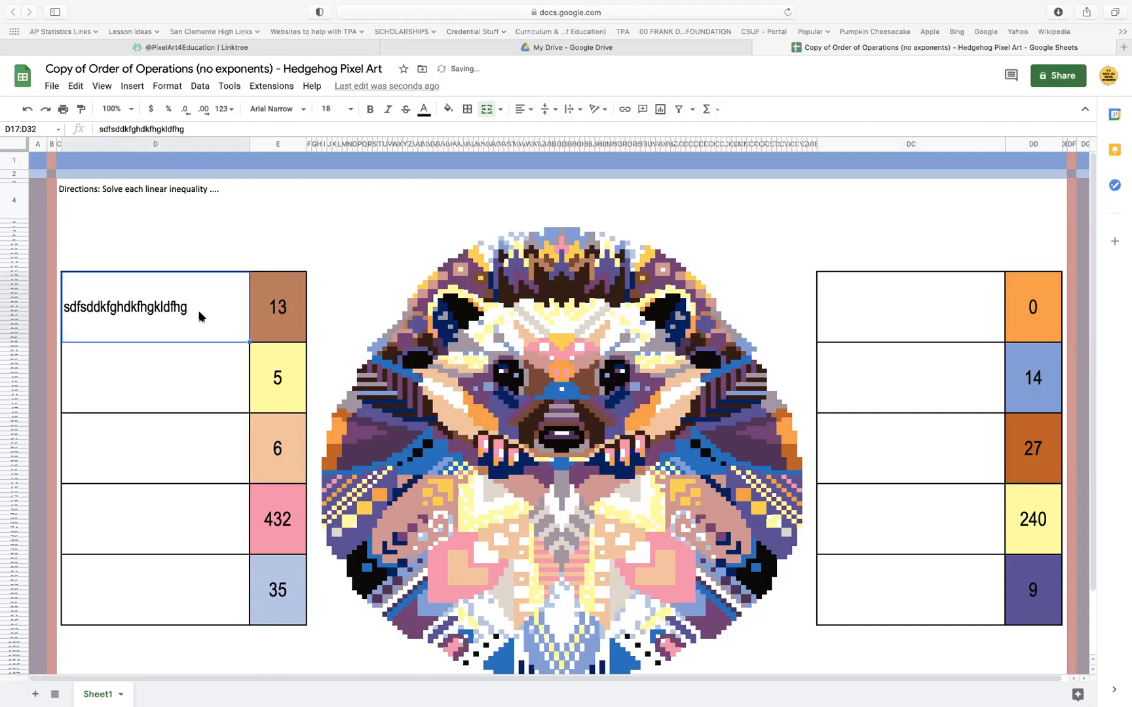
# Replace the text in the first problem cell (D17:D32) with "Lets say you have a really long sentence to type in here"
pyautogui.doubleClick(189, 299)
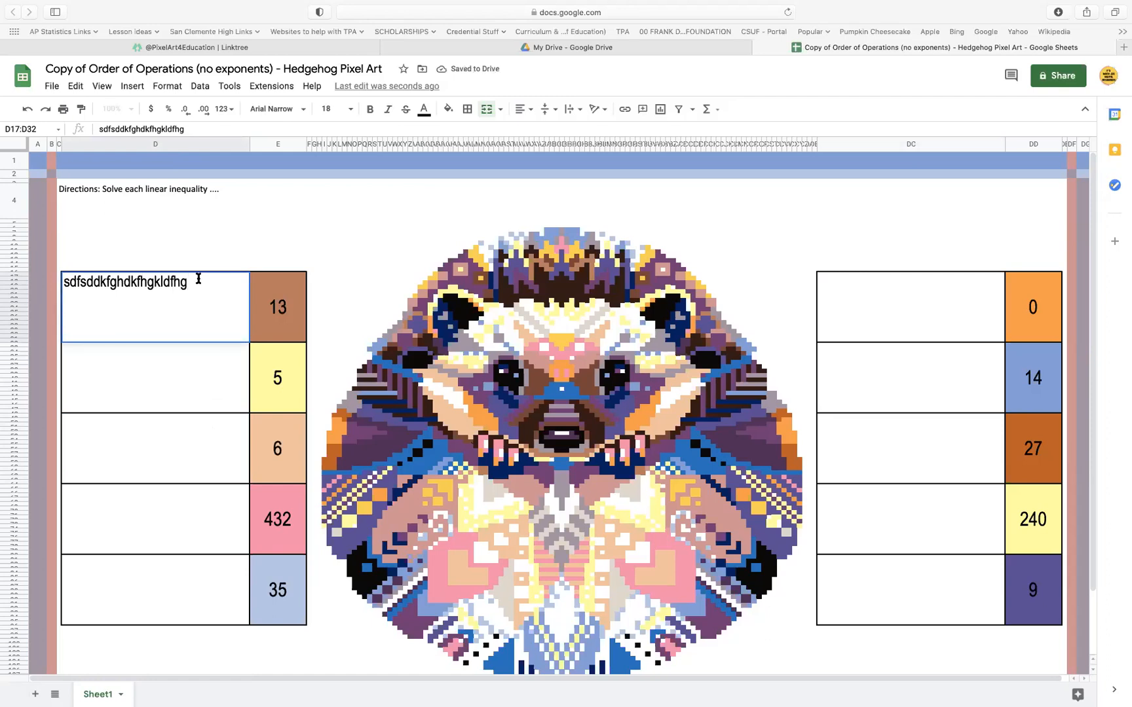
pyautogui.moveTo(197, 279); pyautogui.dragTo(40, 275)
pyautogui.write('Let')
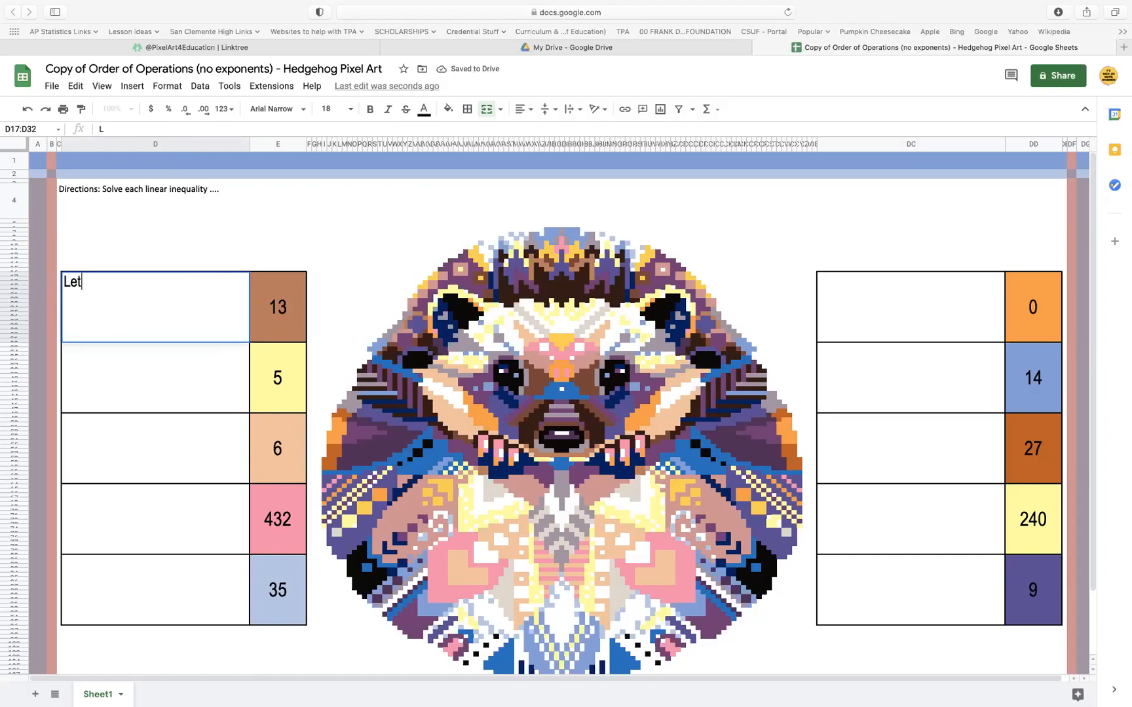
pyautogui.write('s say you have a r')
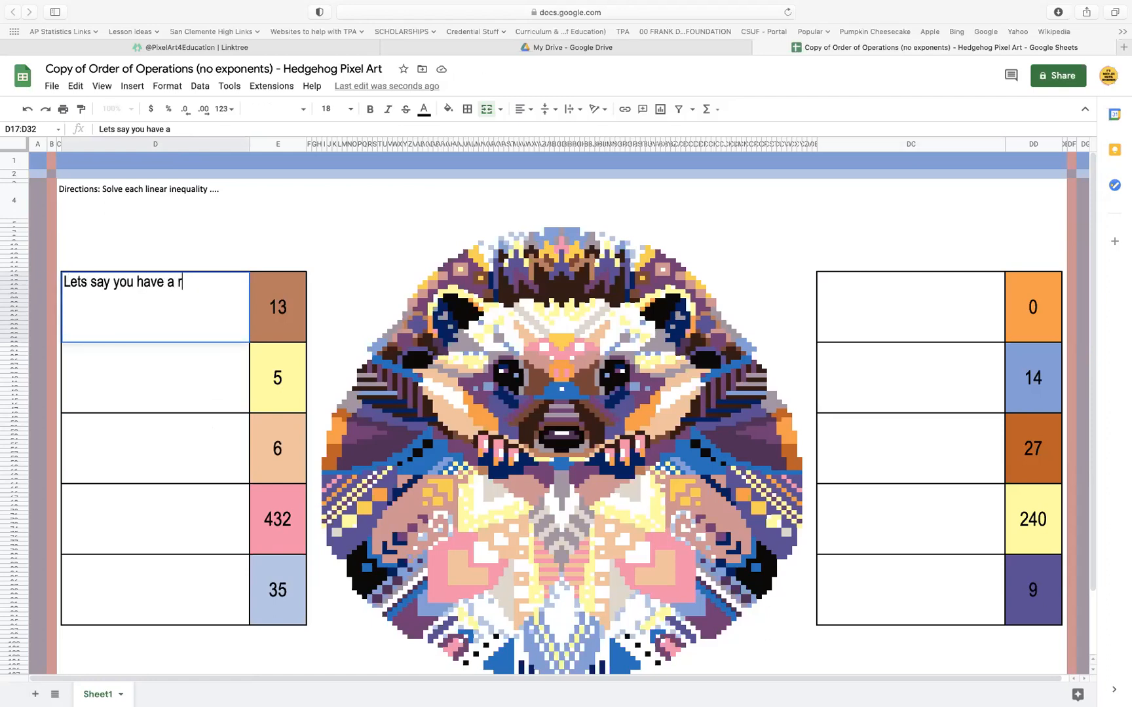
pyautogui.write('eally long sentence ')
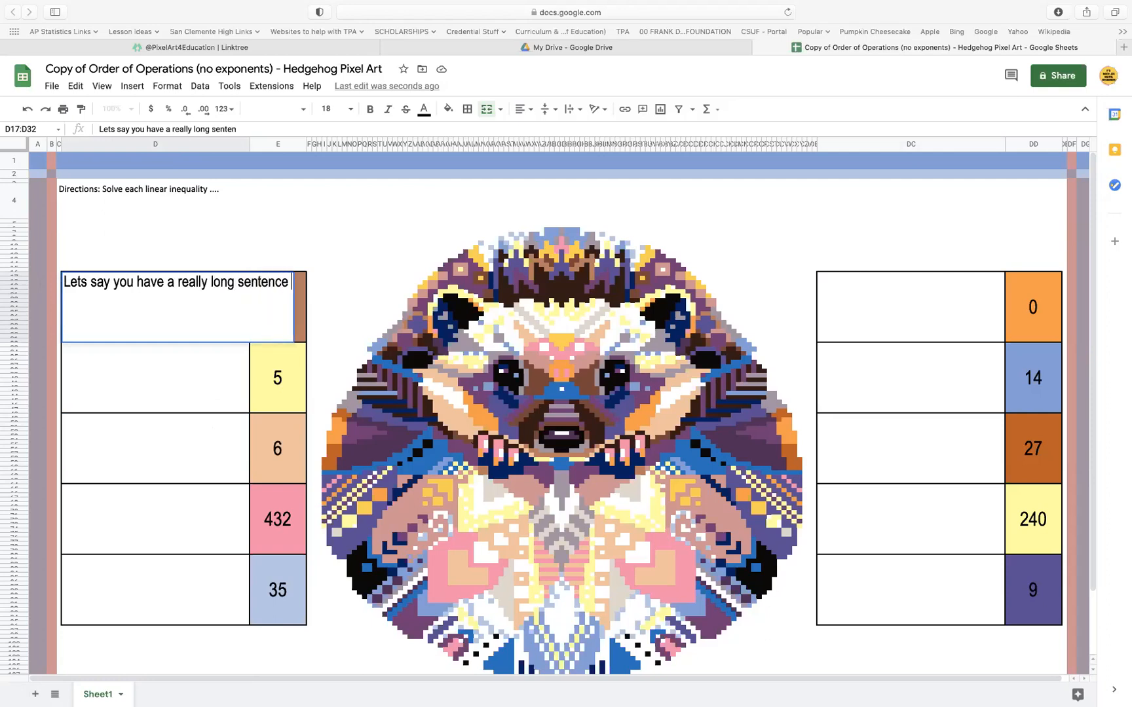
pyautogui.write('to type in here')
pyautogui.press('Return')
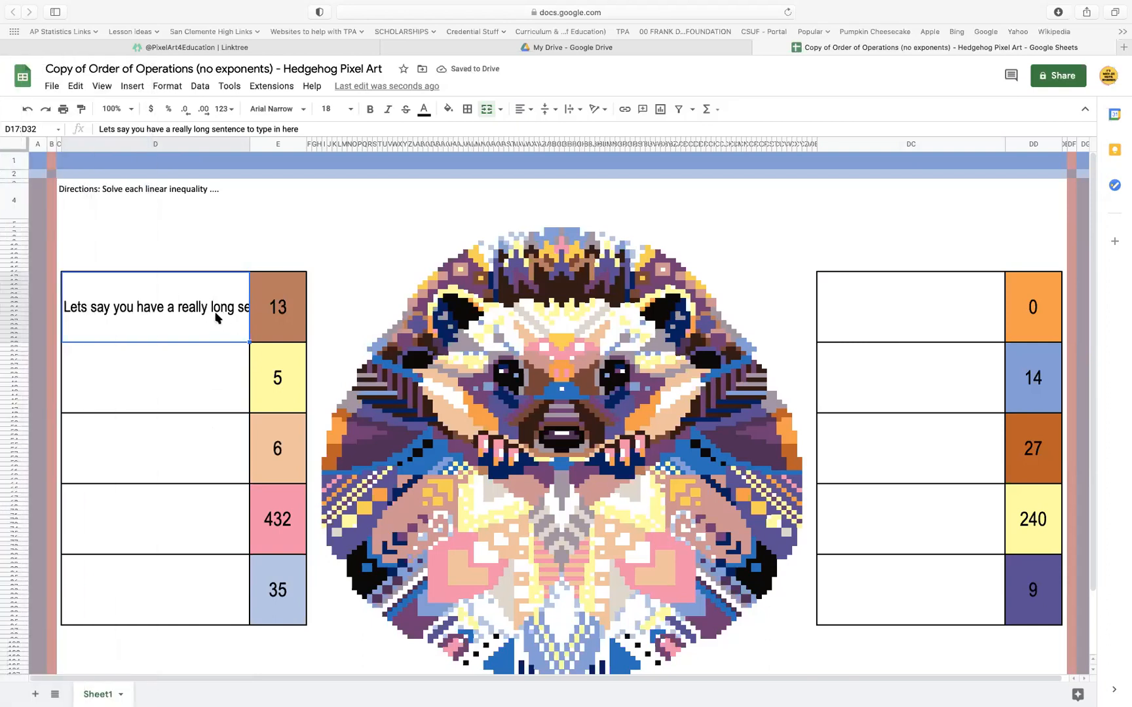
# Turn on text wrapping for the first problem cell (D17:D32) and clear its sample sentence
pyautogui.click(579, 110)
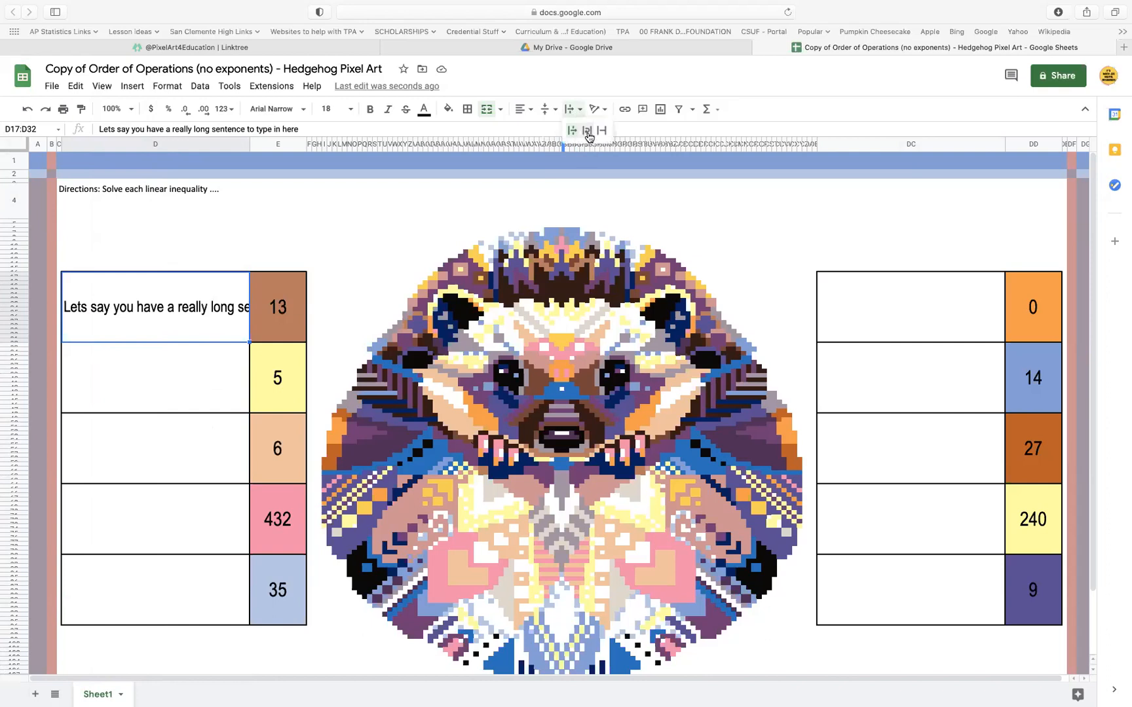
pyautogui.click(586, 145)
pyautogui.click(195, 392)
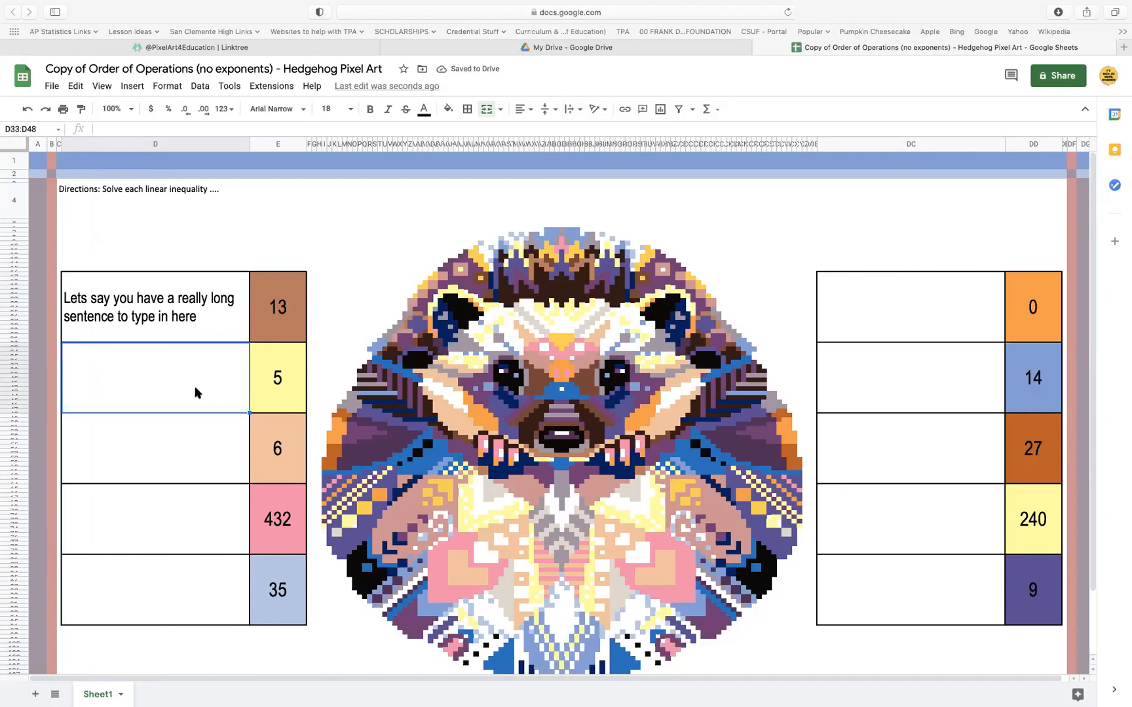
pyautogui.click(194, 319)
pyautogui.press('BackSpace')
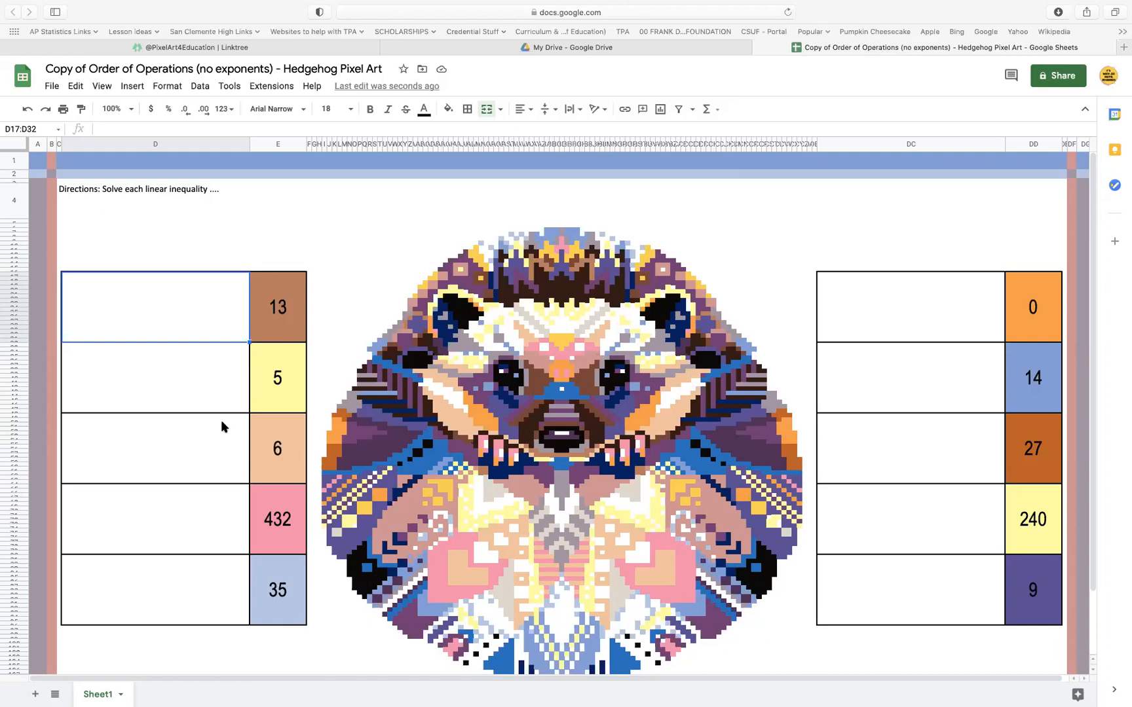
# Unmerge the first problem cell (D17:D32) and merge only its upper rows, D17:D25, into one cell
pyautogui.click(187, 369)
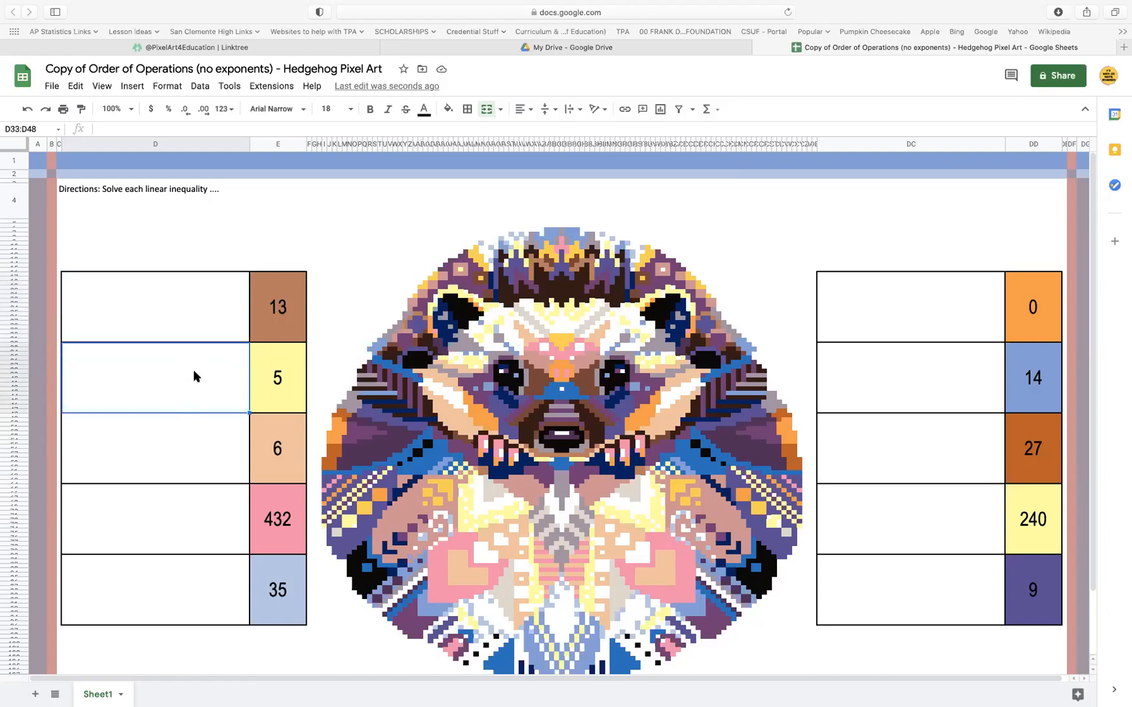
pyautogui.click(203, 325)
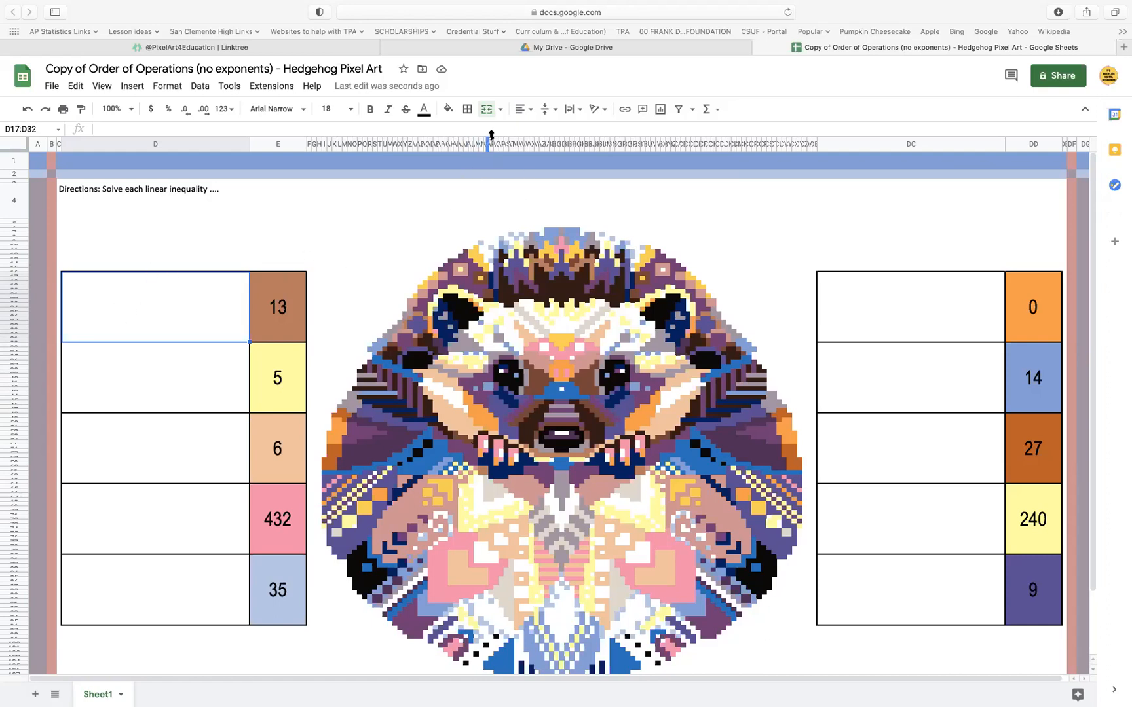
pyautogui.click(487, 110)
pyautogui.click(222, 313)
pyautogui.moveTo(240, 277); pyautogui.dragTo(236, 313)
pyautogui.click(234, 330)
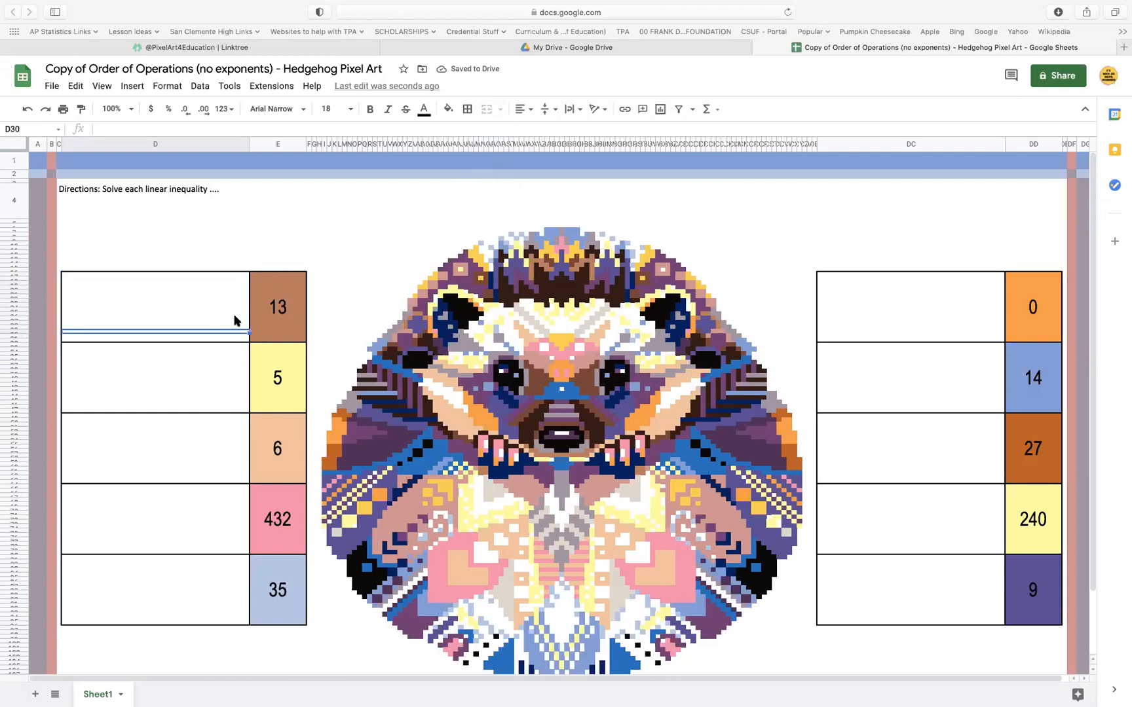
pyautogui.moveTo(240, 276); pyautogui.dragTo(237, 311)
pyautogui.click(487, 109)
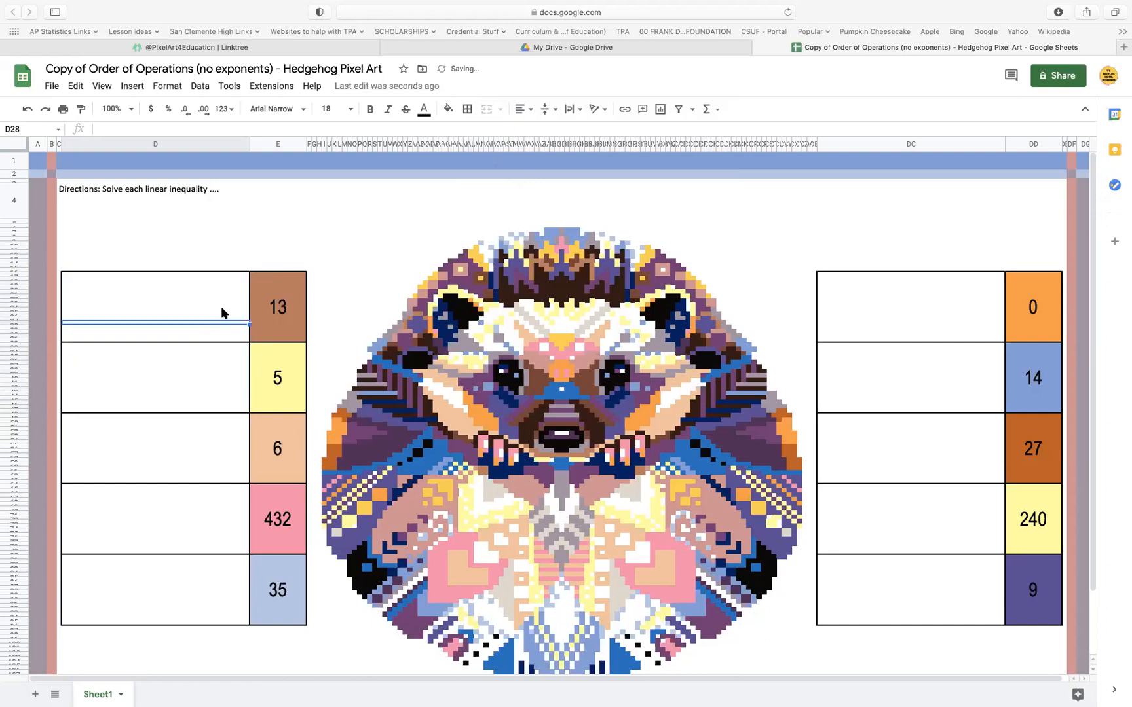
pyautogui.moveTo(212, 318); pyautogui.dragTo(211, 342)
pyautogui.click(222, 285)
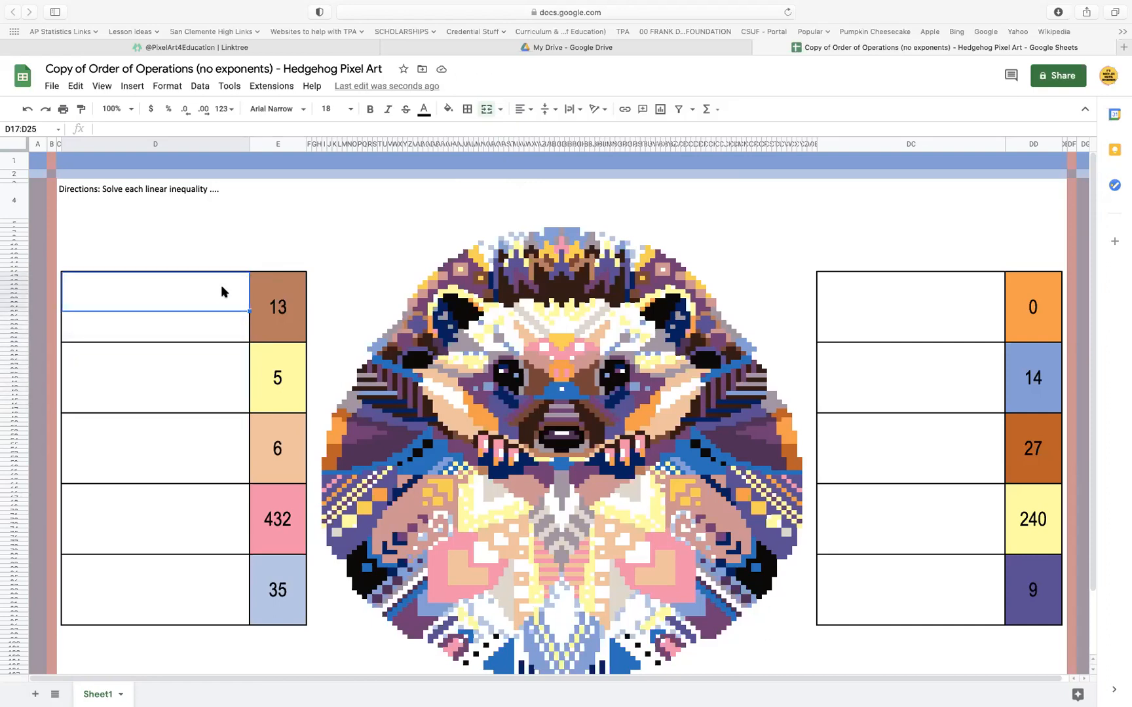
# Unmerge the first answer cell (E17:E32) and merge only its upper rows, E17:E25, into one cell
pyautogui.click(267, 300)
pyautogui.click(486, 109)
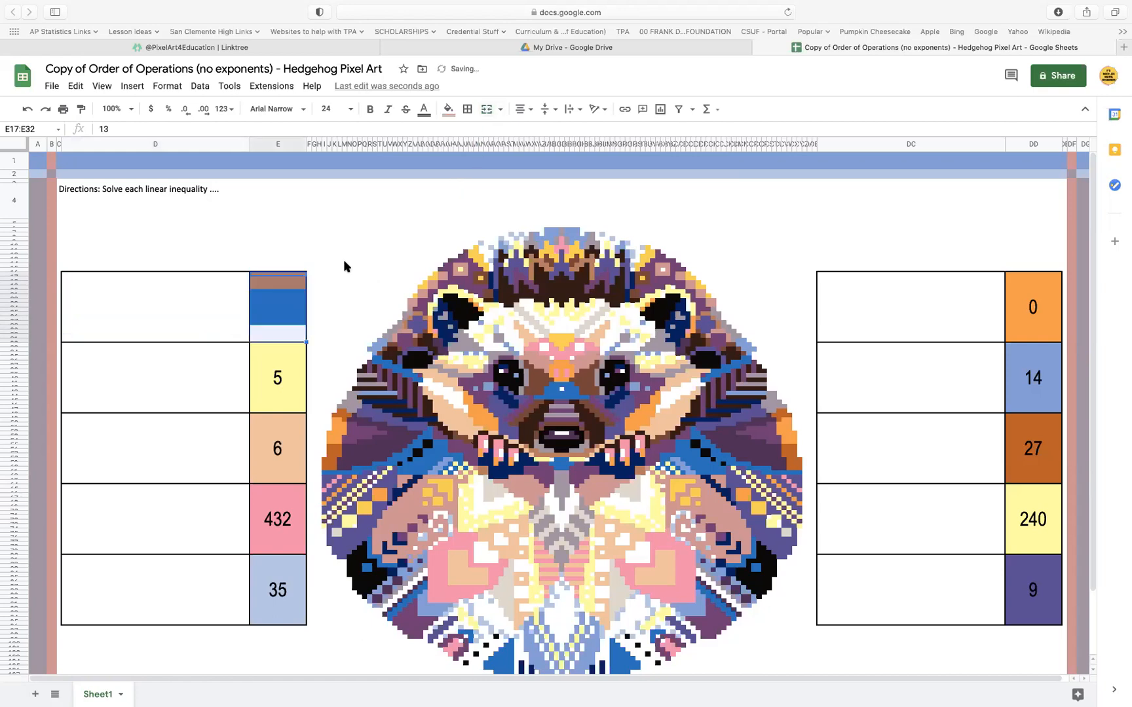
pyautogui.moveTo(300, 280); pyautogui.dragTo(265, 308)
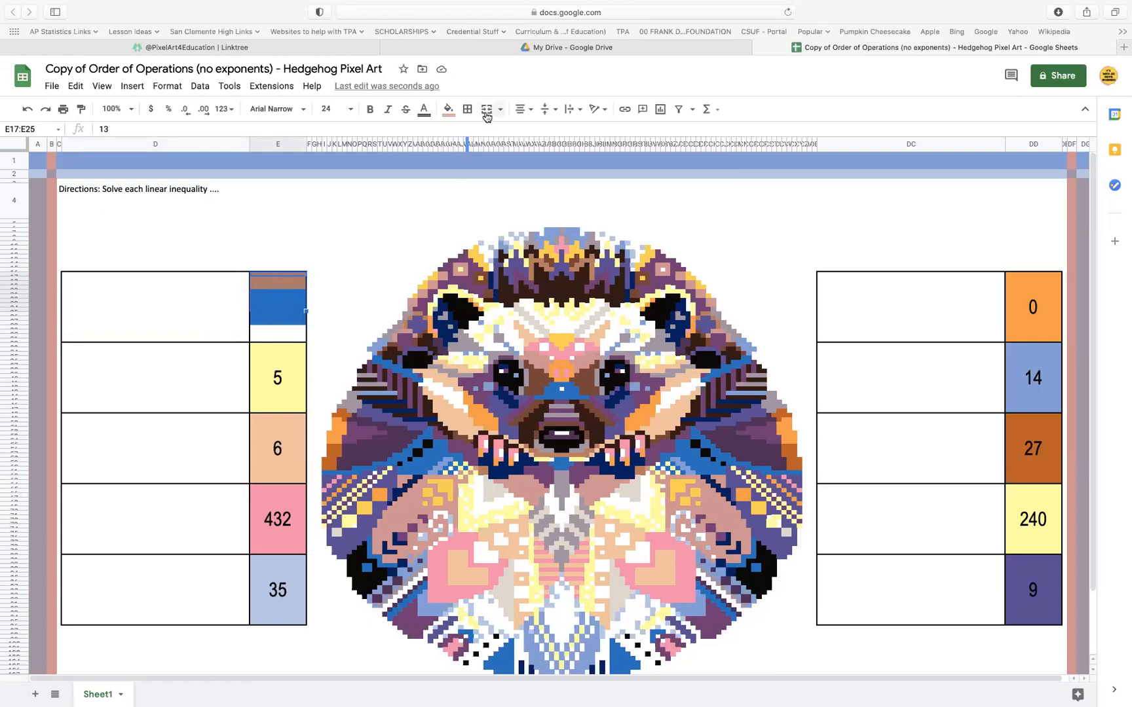
pyautogui.click(486, 111)
pyautogui.click(293, 318)
pyautogui.click(288, 304)
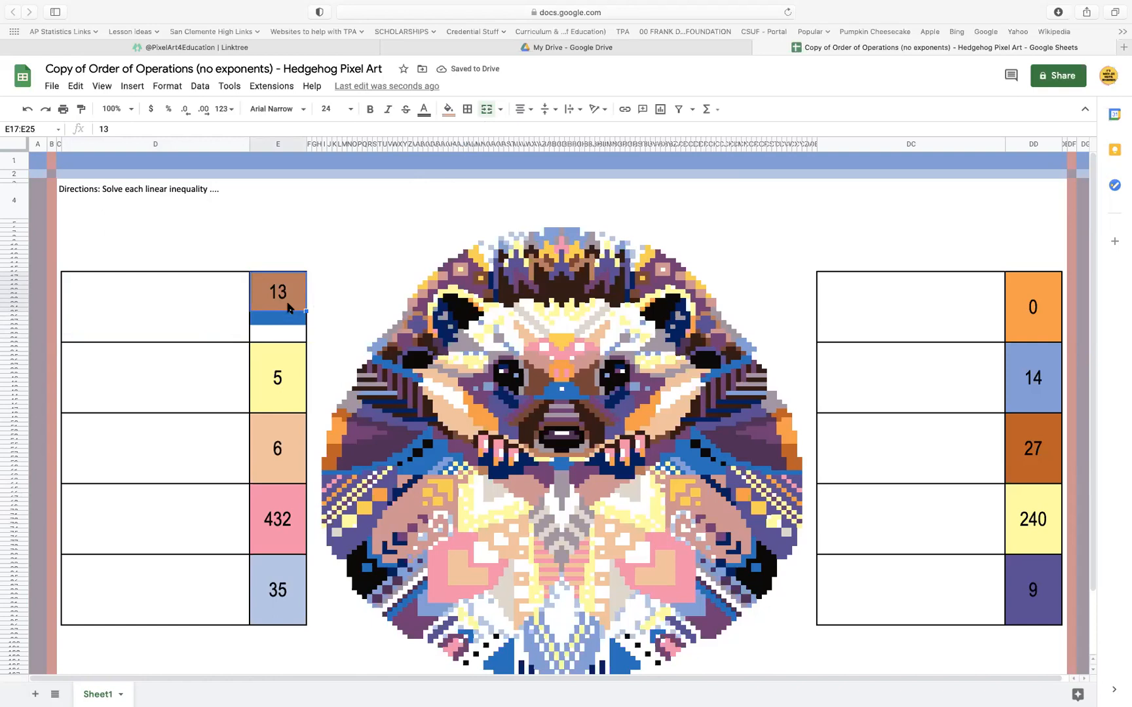
# Undo the splitting and re-merging of the first problem cell and the first answer cell
pyautogui.click(28, 109)
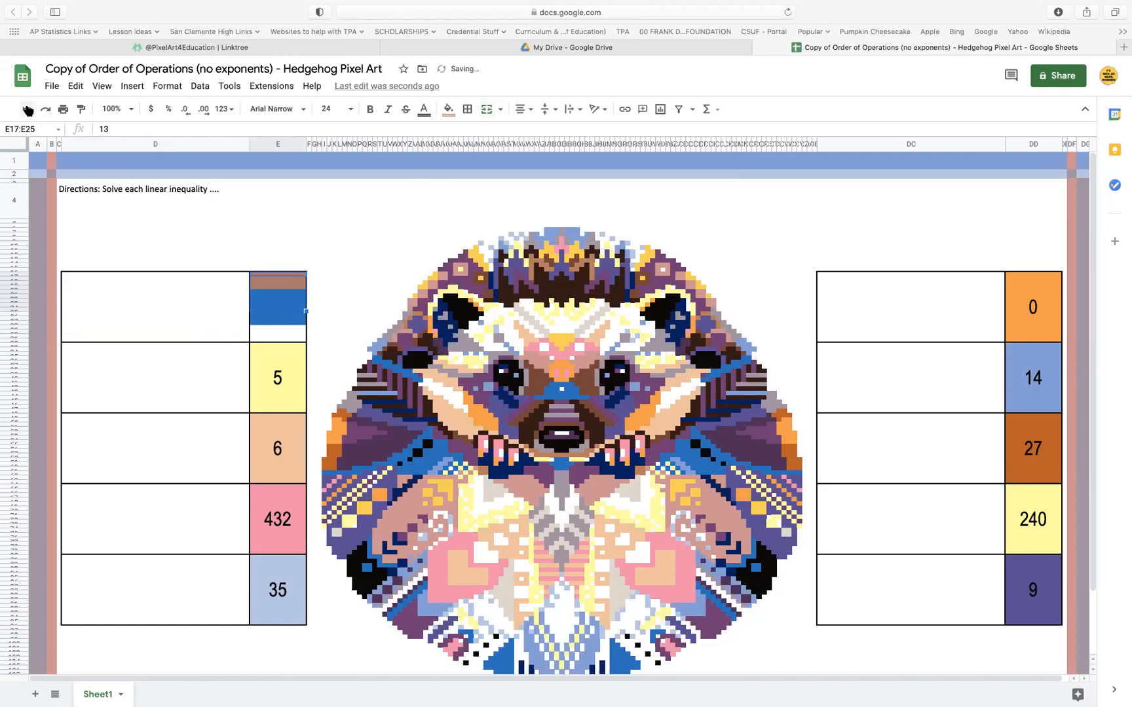
pyautogui.click(163, 308)
pyautogui.click(188, 390)
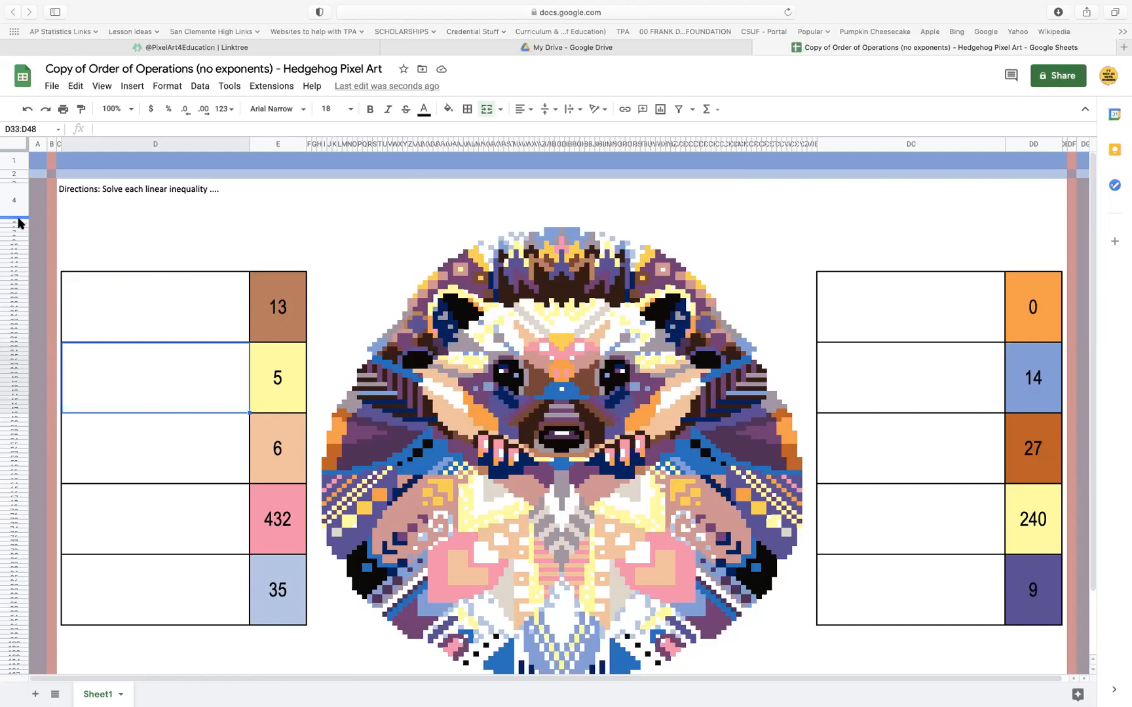
# Set the height of rows 5 through 112 to 3 pixels
pyautogui.moveTo(18, 224); pyautogui.dragTo(16, 598)
pyautogui.moveTo(3, 698); pyautogui.dragTo(27, 571)
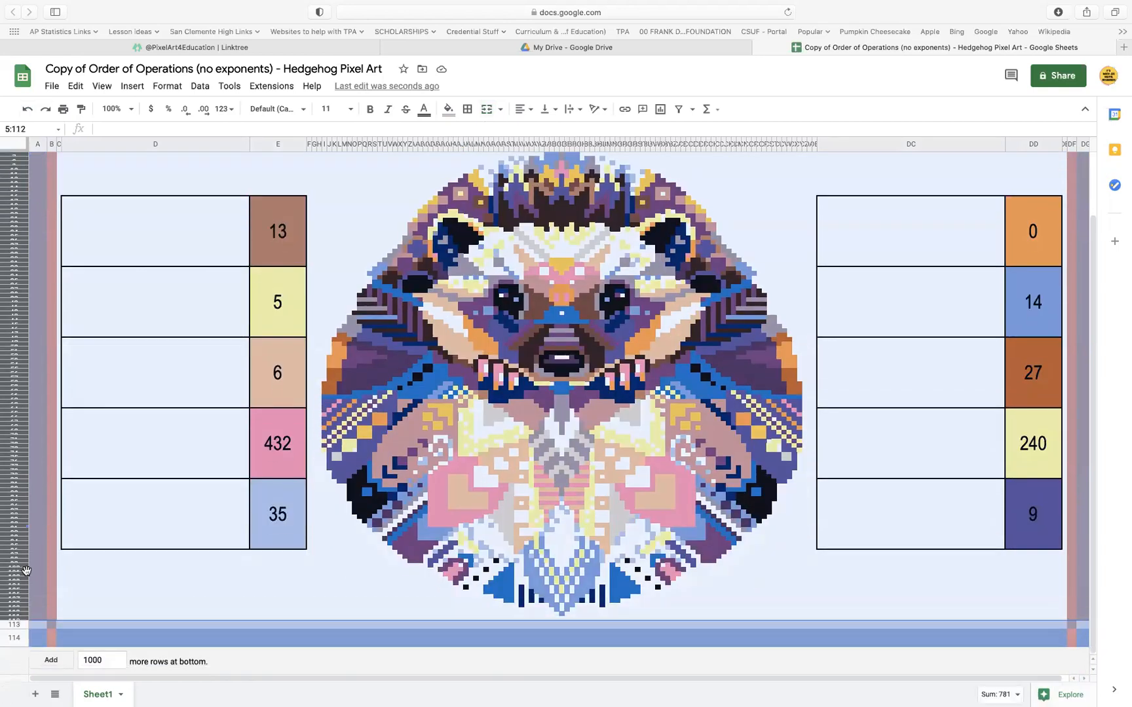
pyautogui.rightClick(13, 283)
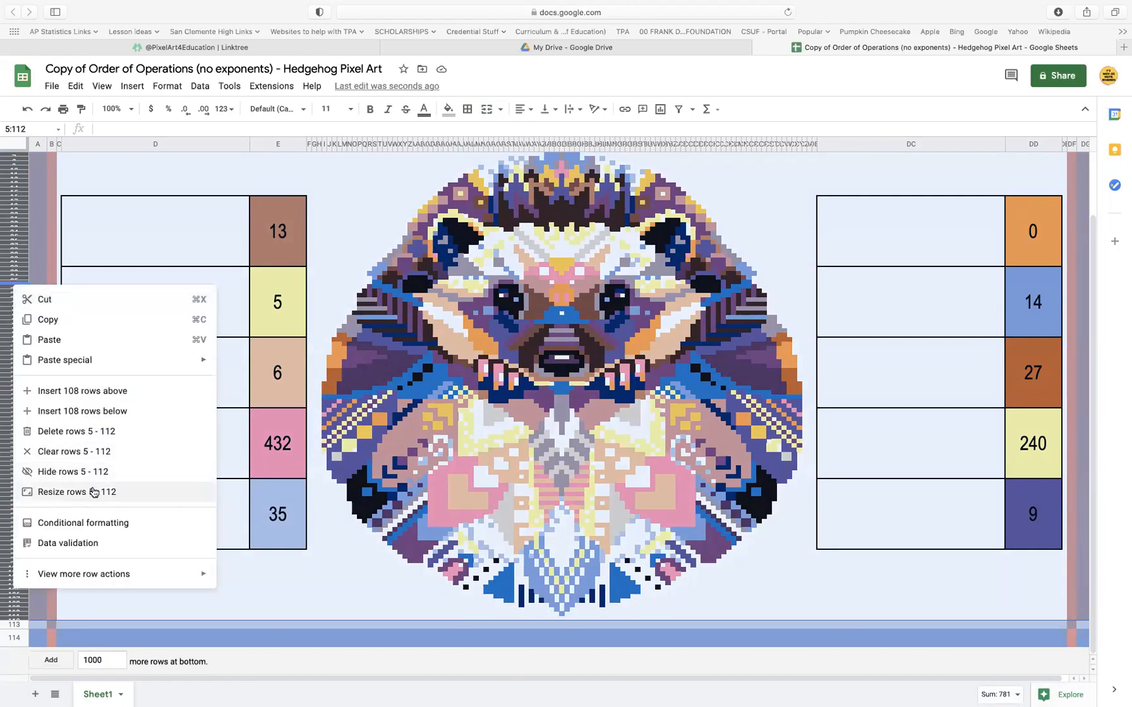
pyautogui.click(95, 493)
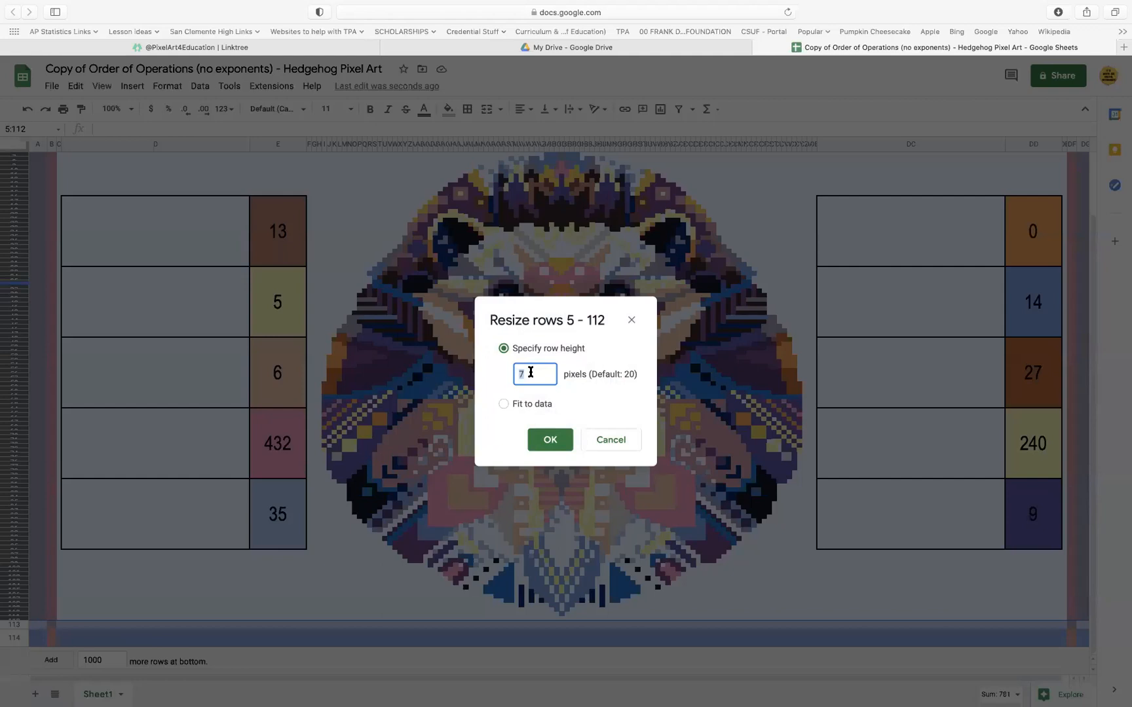
pyautogui.write('3')
pyautogui.click(551, 441)
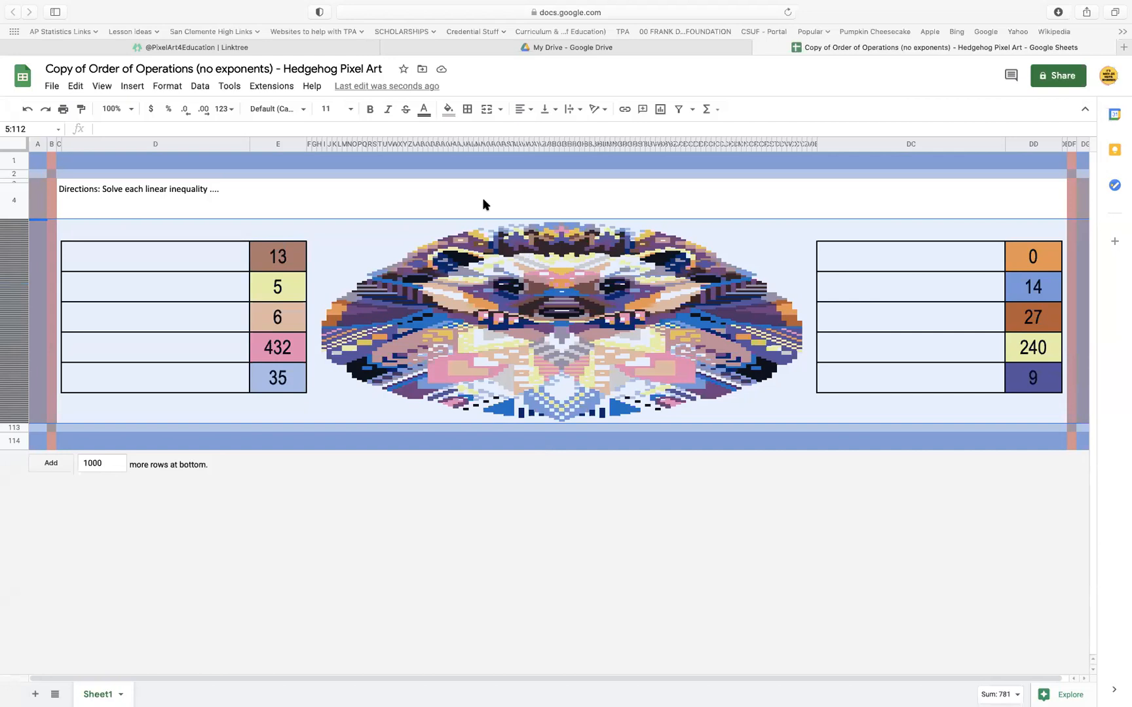
# Set the width of the picture columns F through DA to 3 pixels
pyautogui.click(410, 186)
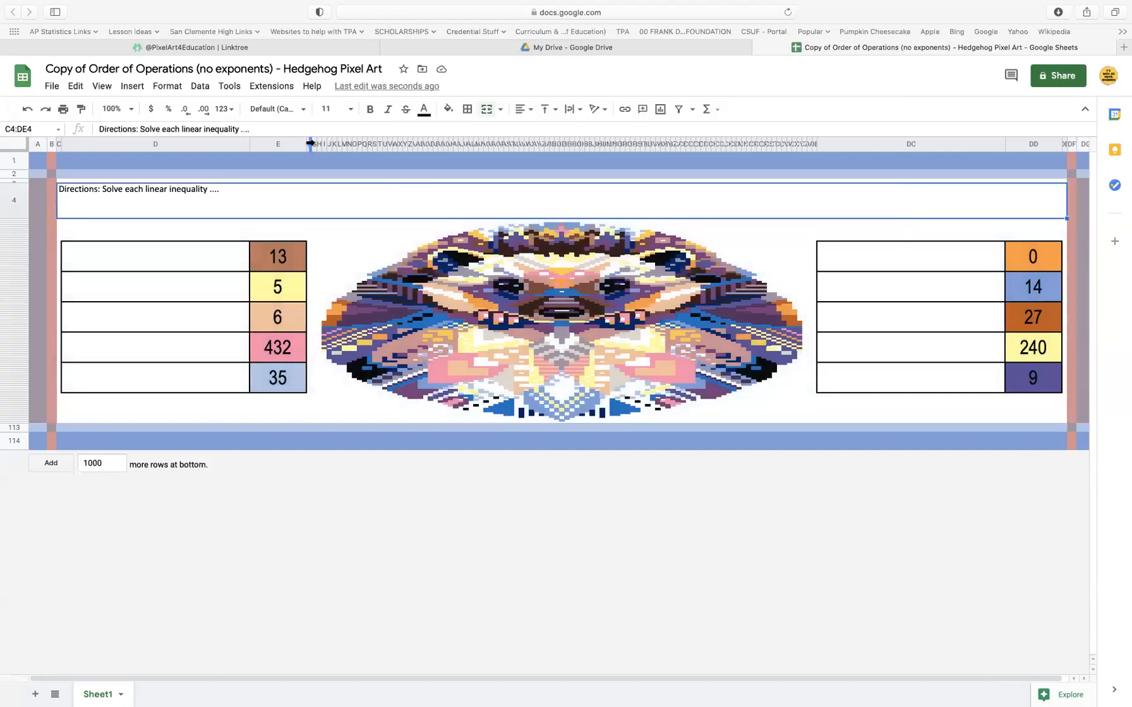
pyautogui.moveTo(310, 143); pyautogui.dragTo(811, 186)
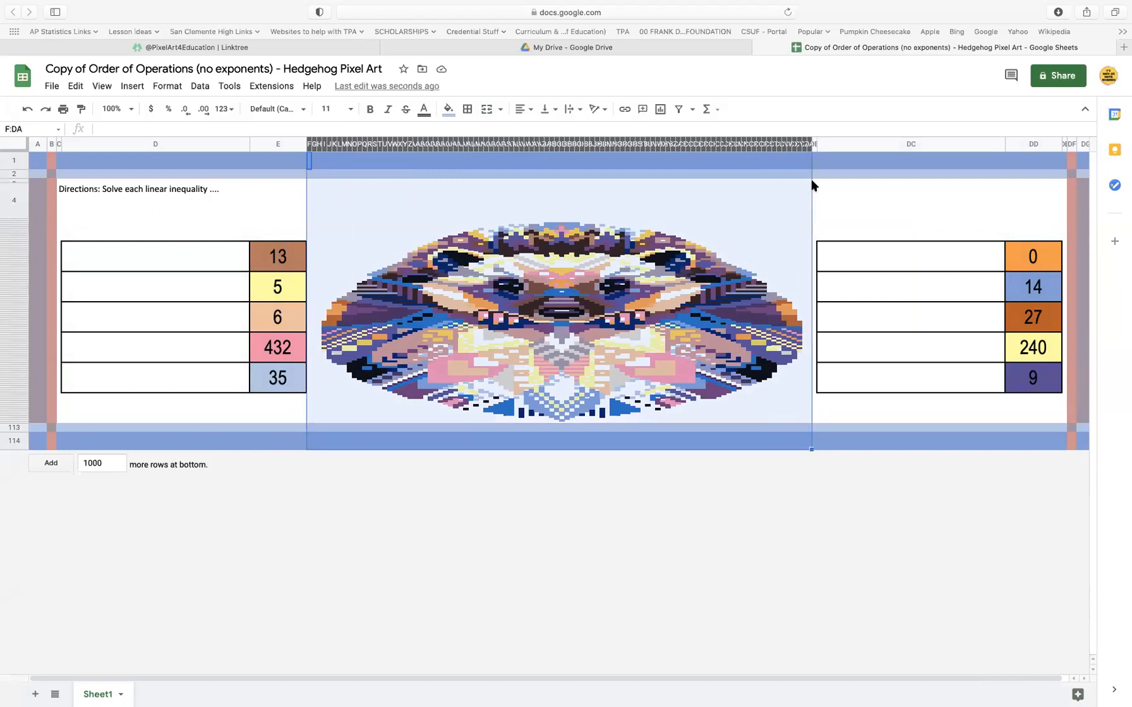
pyautogui.rightClick(595, 140)
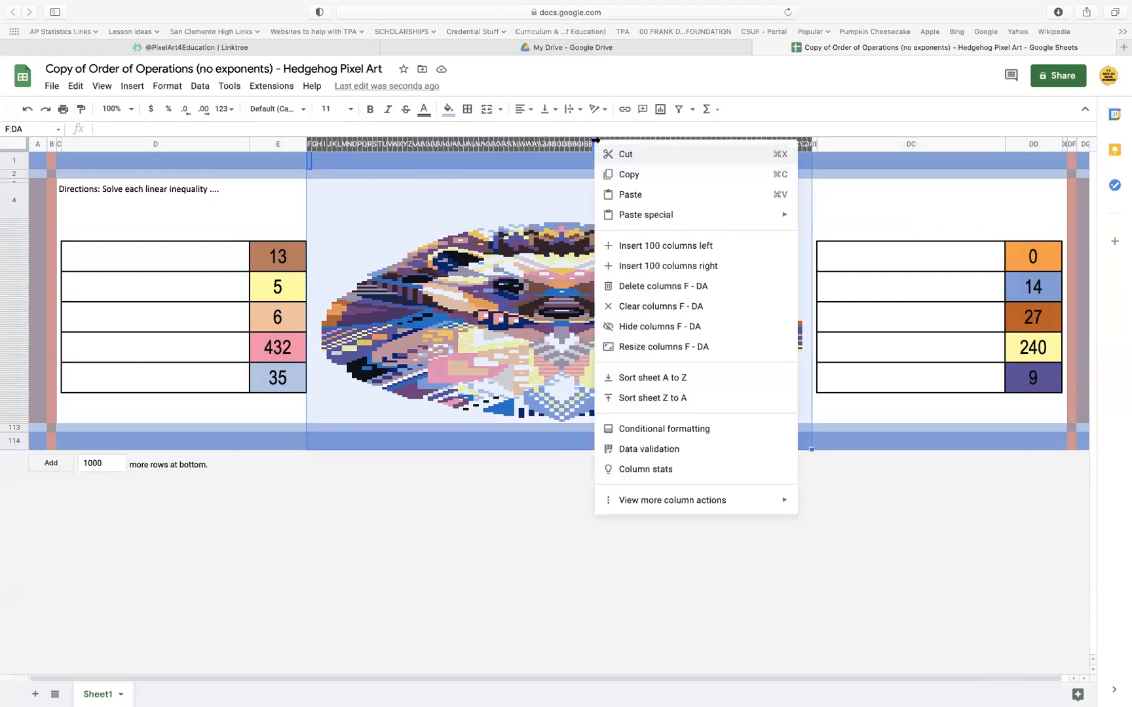
pyautogui.click(668, 347)
pyautogui.write('3')
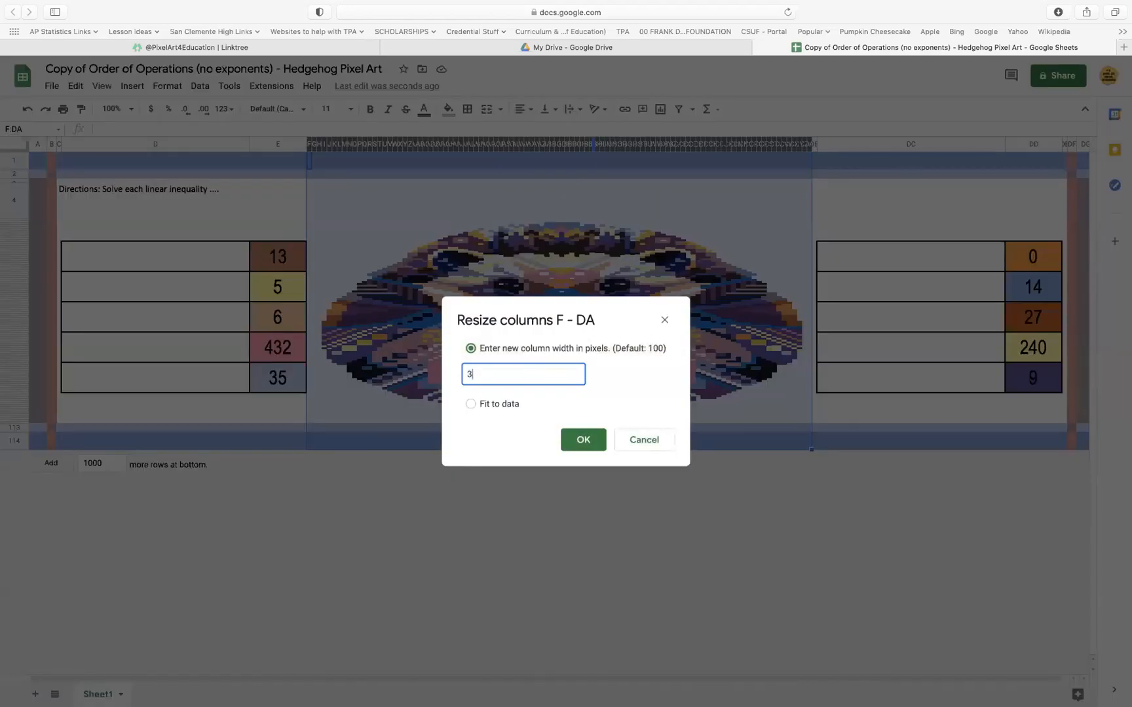
pyautogui.click(583, 439)
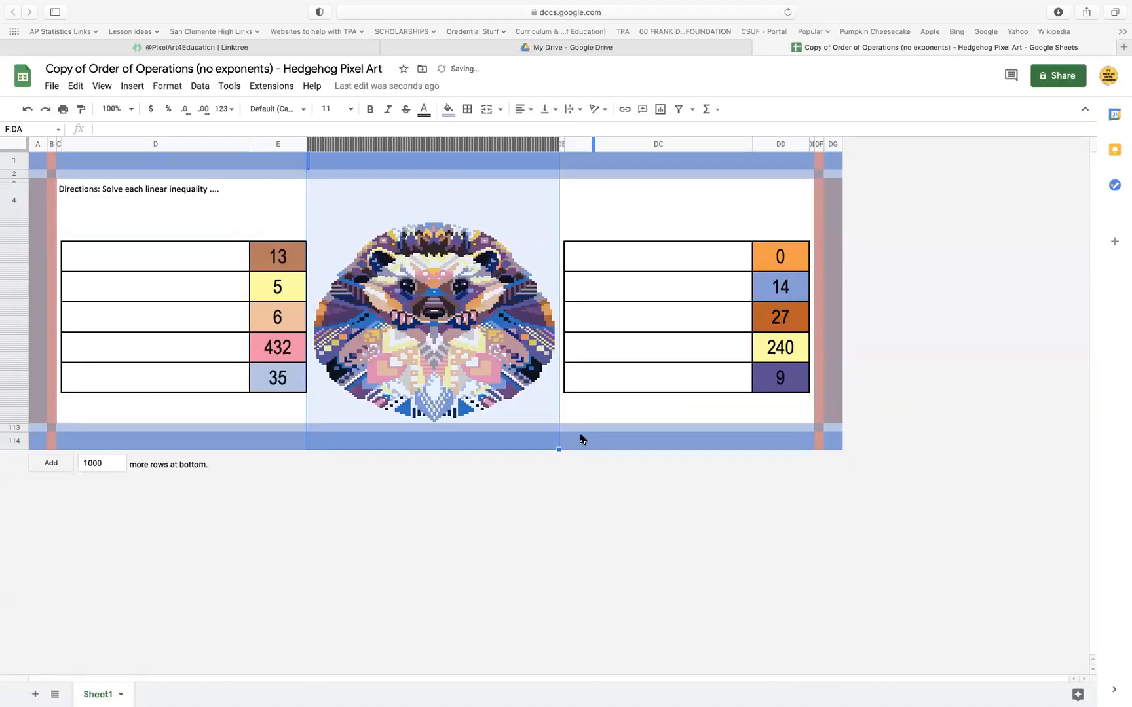
pyautogui.click(606, 636)
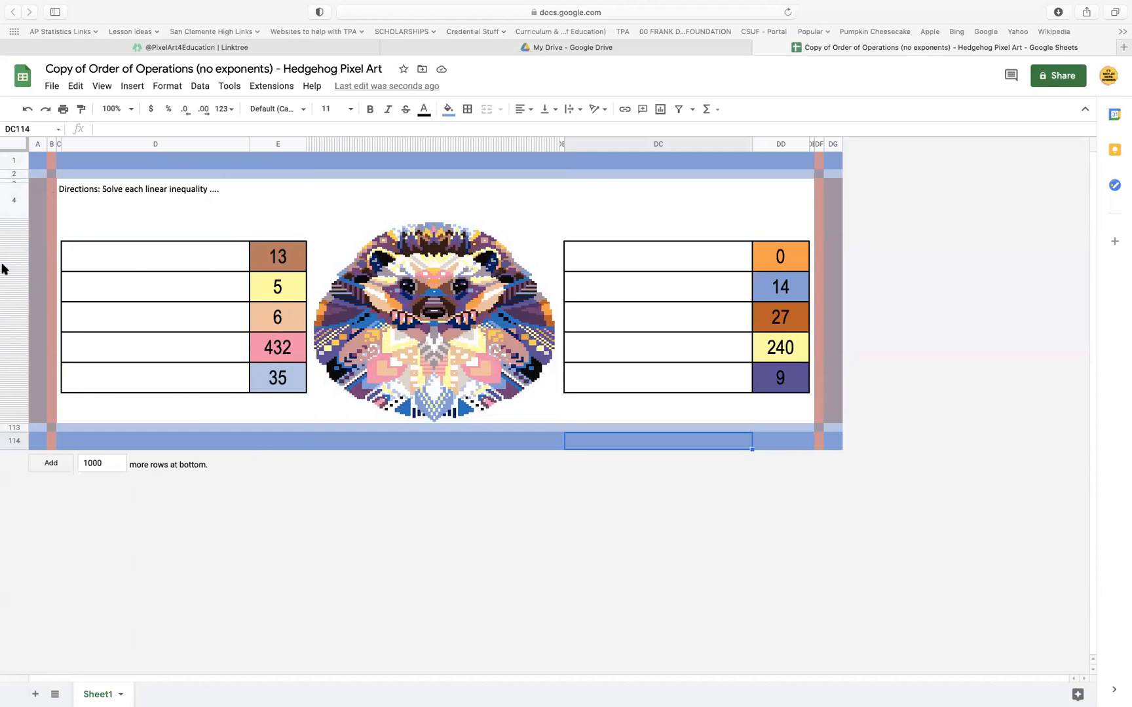
# Undo the column width change and the row height change
pyautogui.click(28, 112)
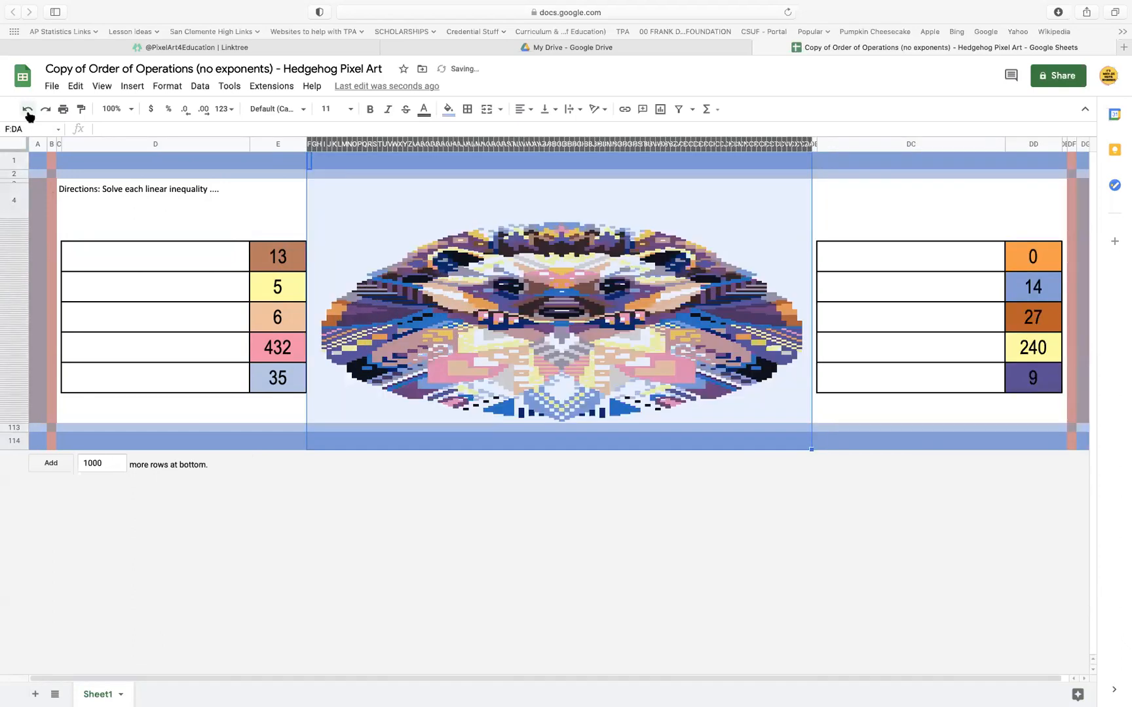
pyautogui.click(28, 110)
pyautogui.click(449, 427)
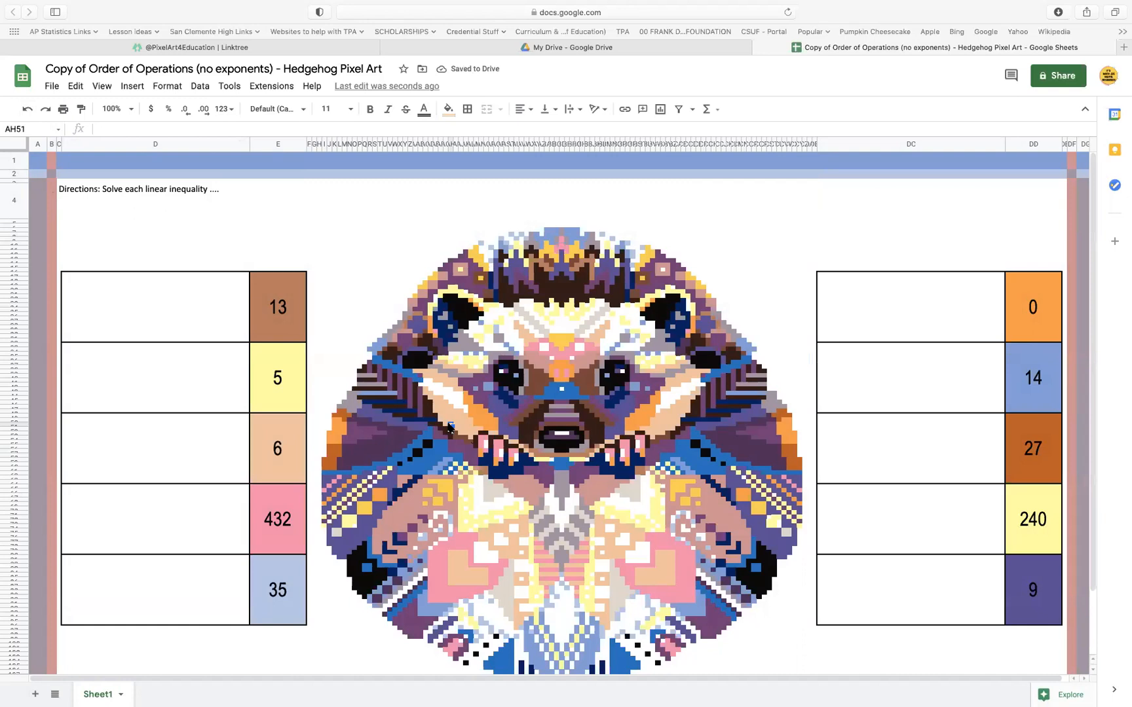
pyautogui.scroll(-2, 942, 468)
pyautogui.hscroll(1, 942, 468)
pyautogui.scroll(2, 941, 468)
pyautogui.hscroll(-1, 942, 467)
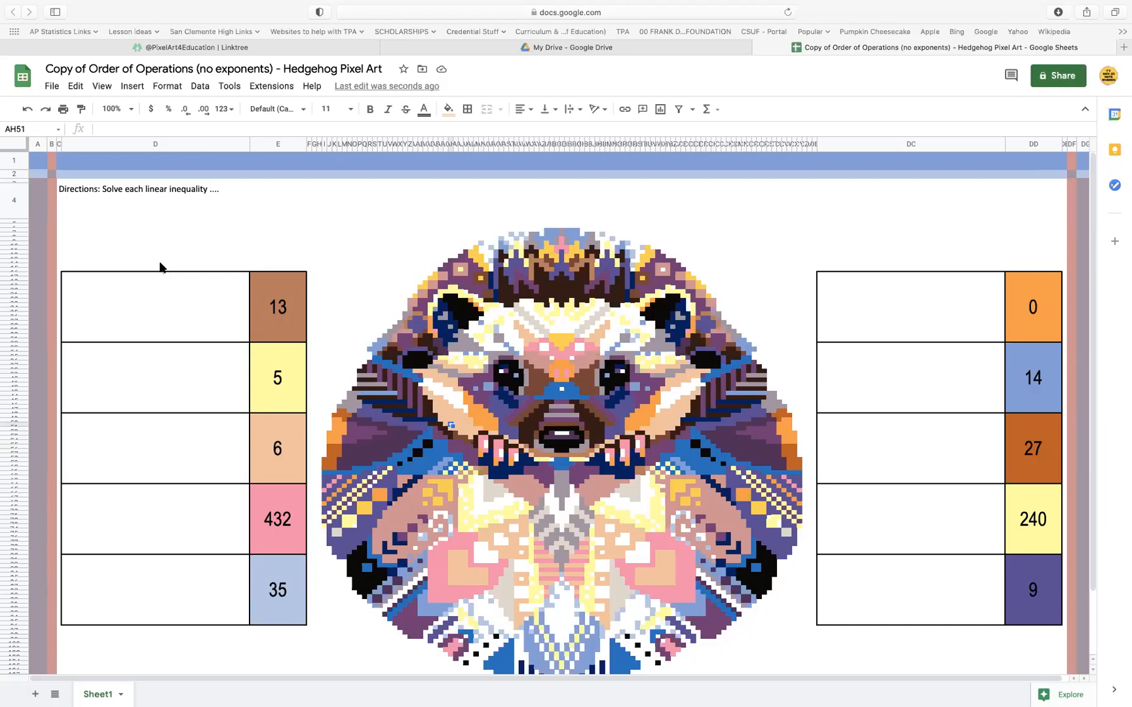
# Exit the browser's full-screen view, switch to the PowerPoint presentation, and move the equation 3v − 10 < 5v + 12 up and left on the slide
pyautogui.moveTo(197, 3)
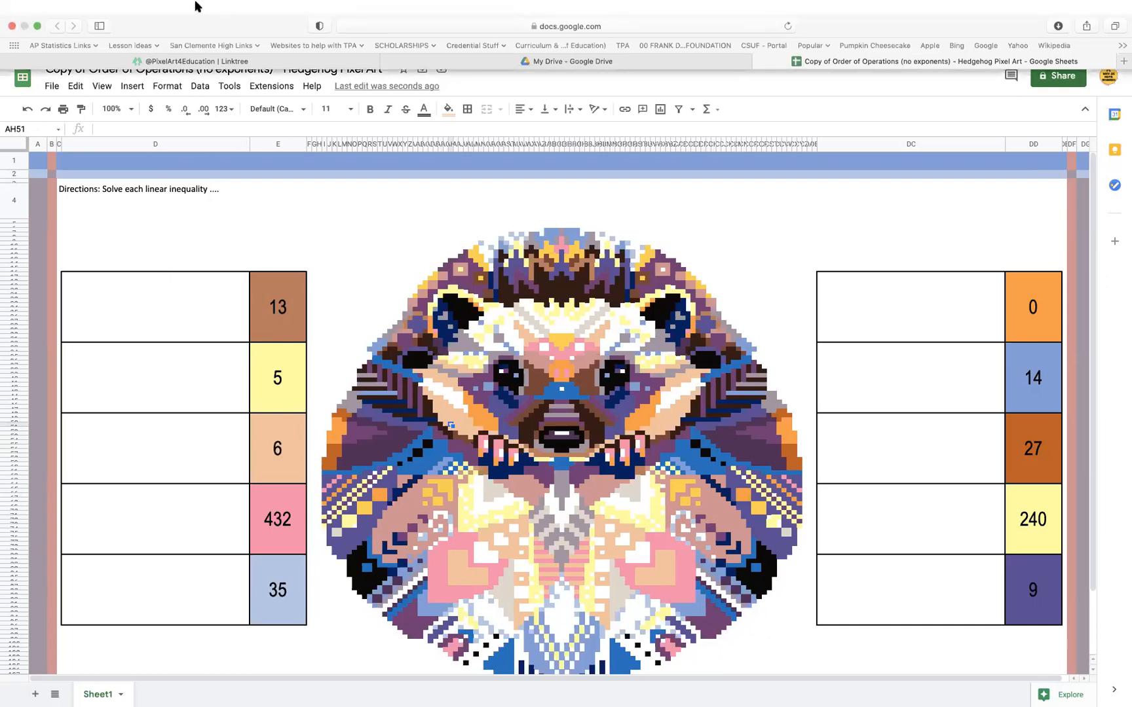
pyautogui.click(37, 26)
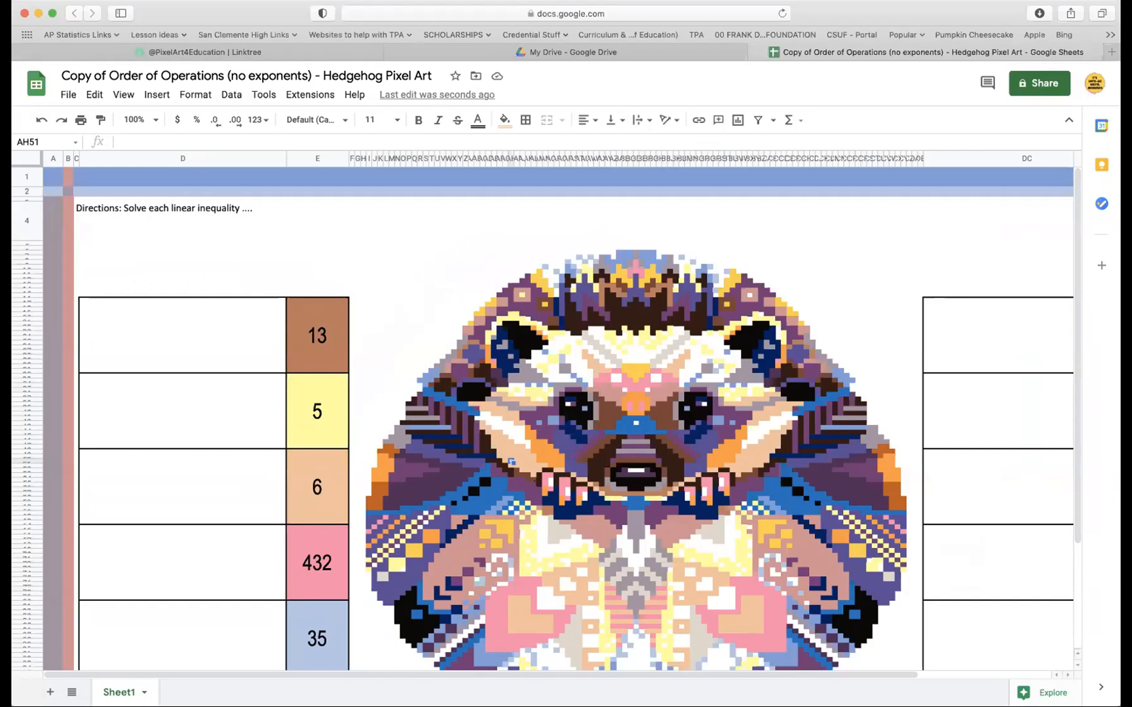
pyautogui.click(432, 36)
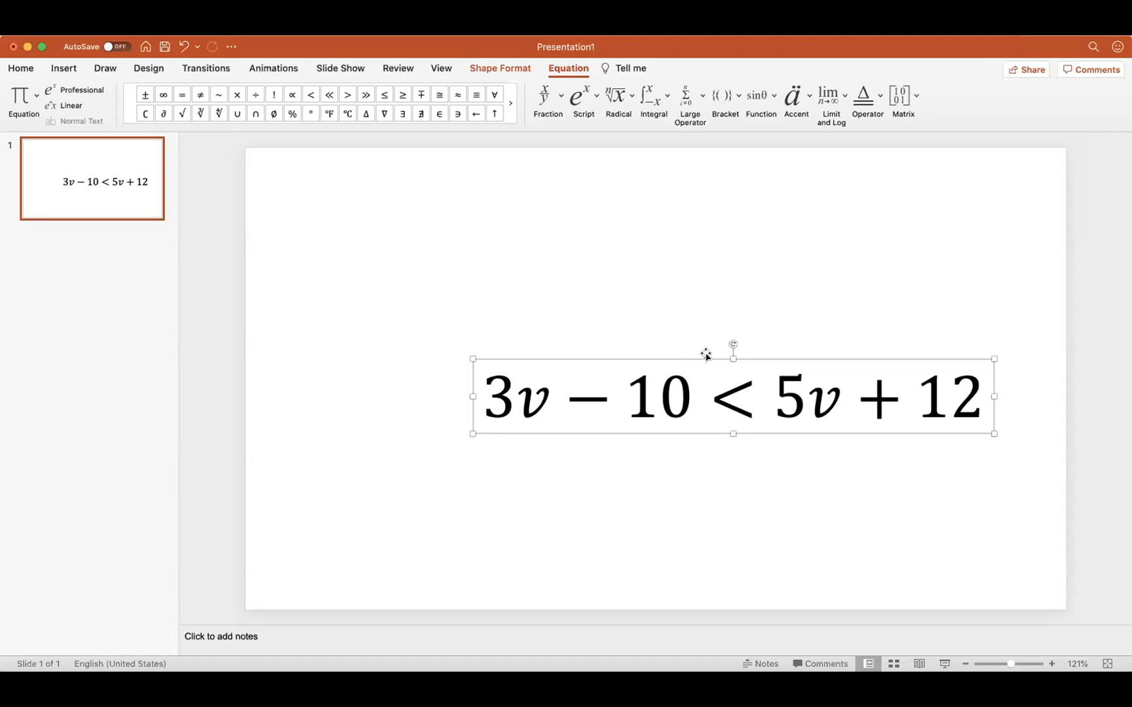
pyautogui.moveTo(705, 355); pyautogui.dragTo(547, 306)
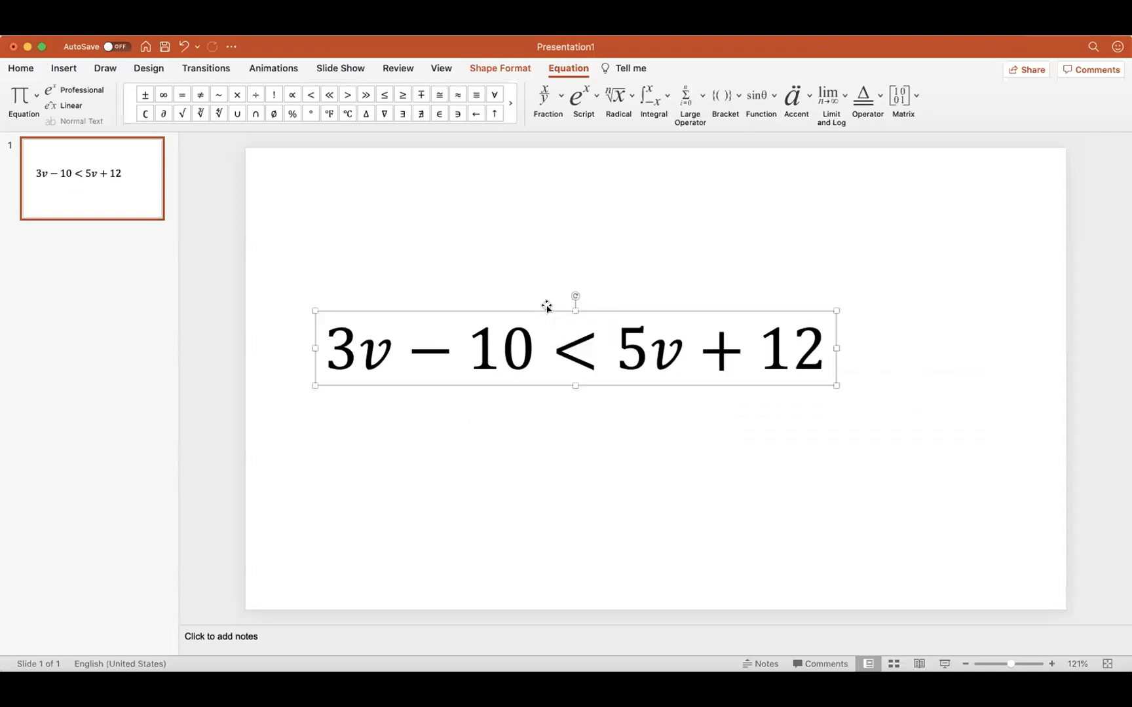
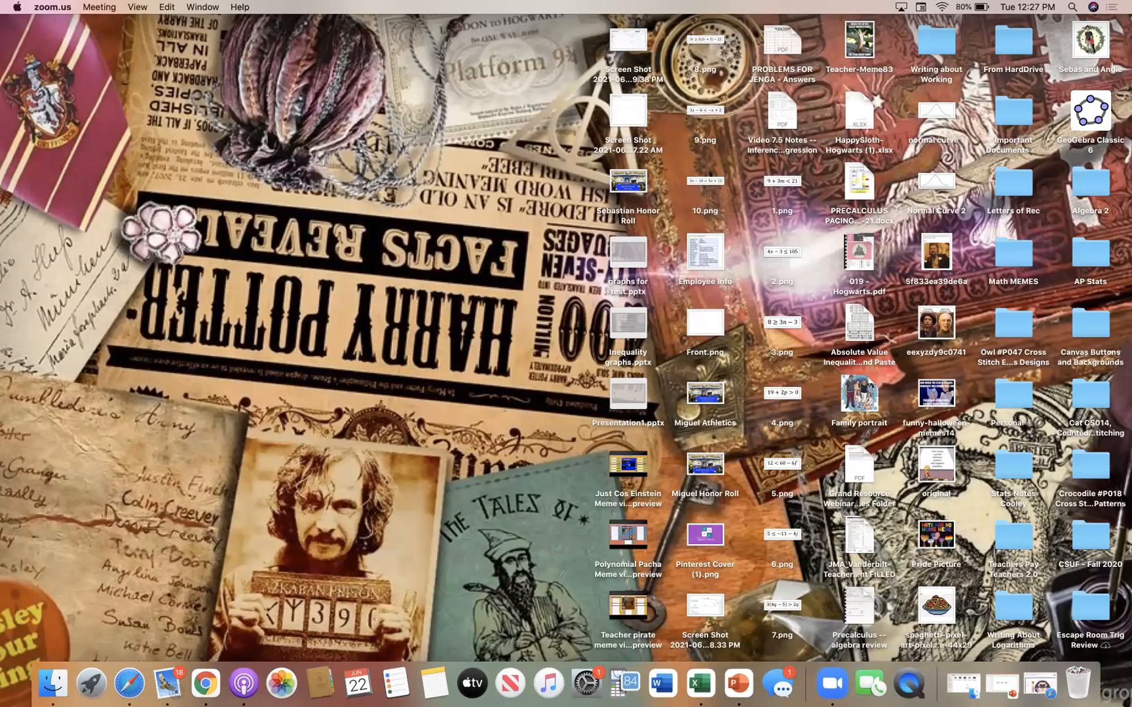
# Switch to the browser showing the hedgehog spreadsheet, make it full screen, and open emojipedia.org in a new tab
pyautogui.click(1042, 688)
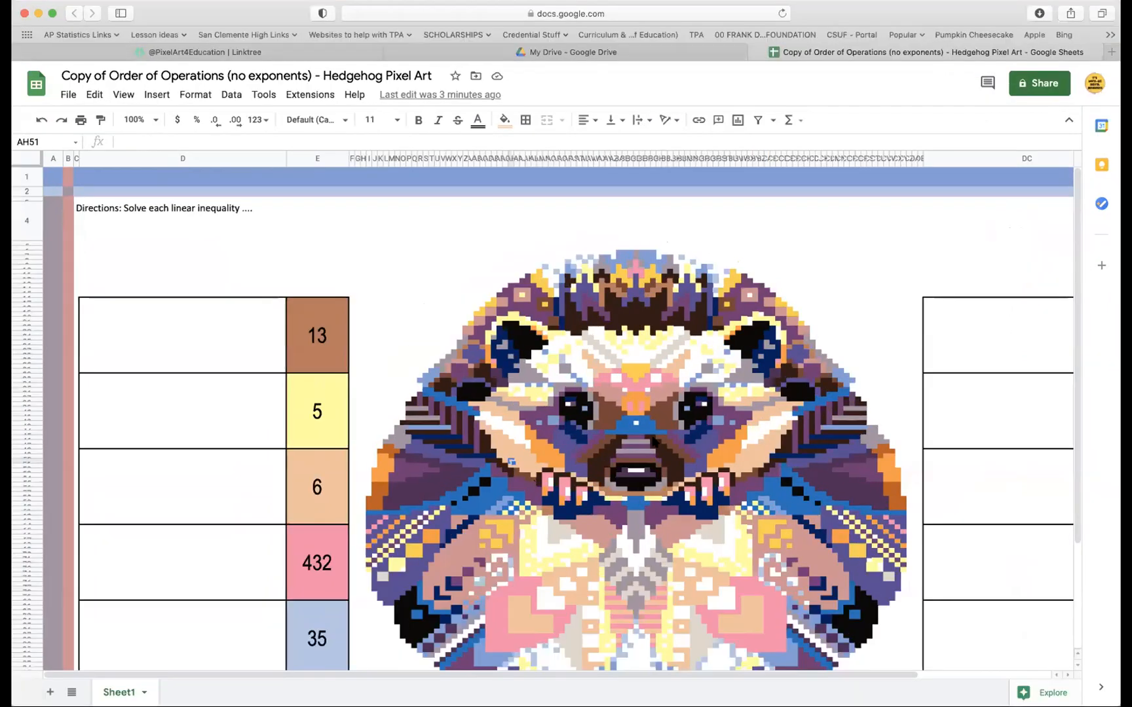
pyautogui.click(54, 13)
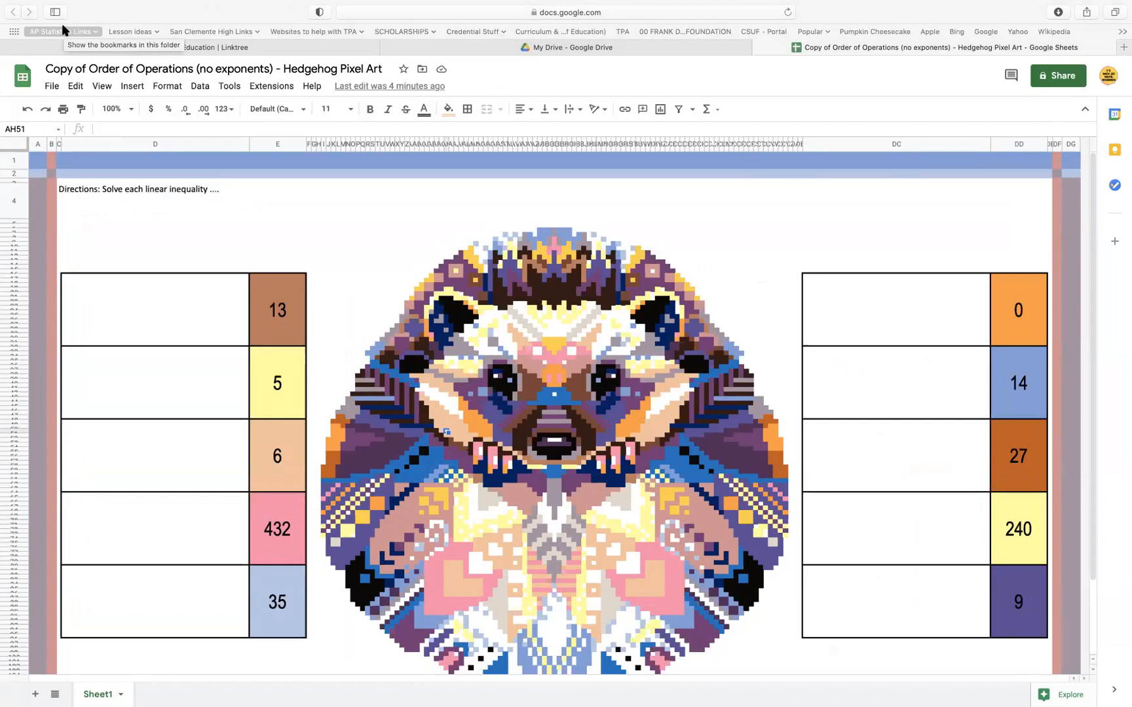
pyautogui.click(1122, 51)
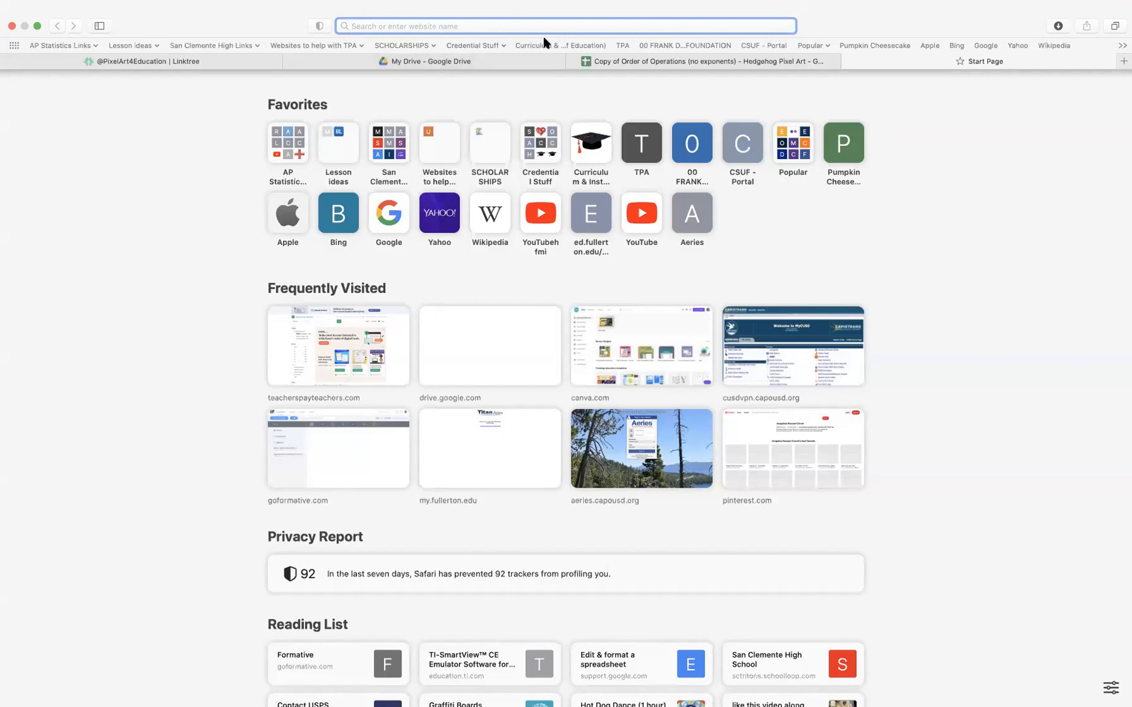
pyautogui.write('emojipedia.org')
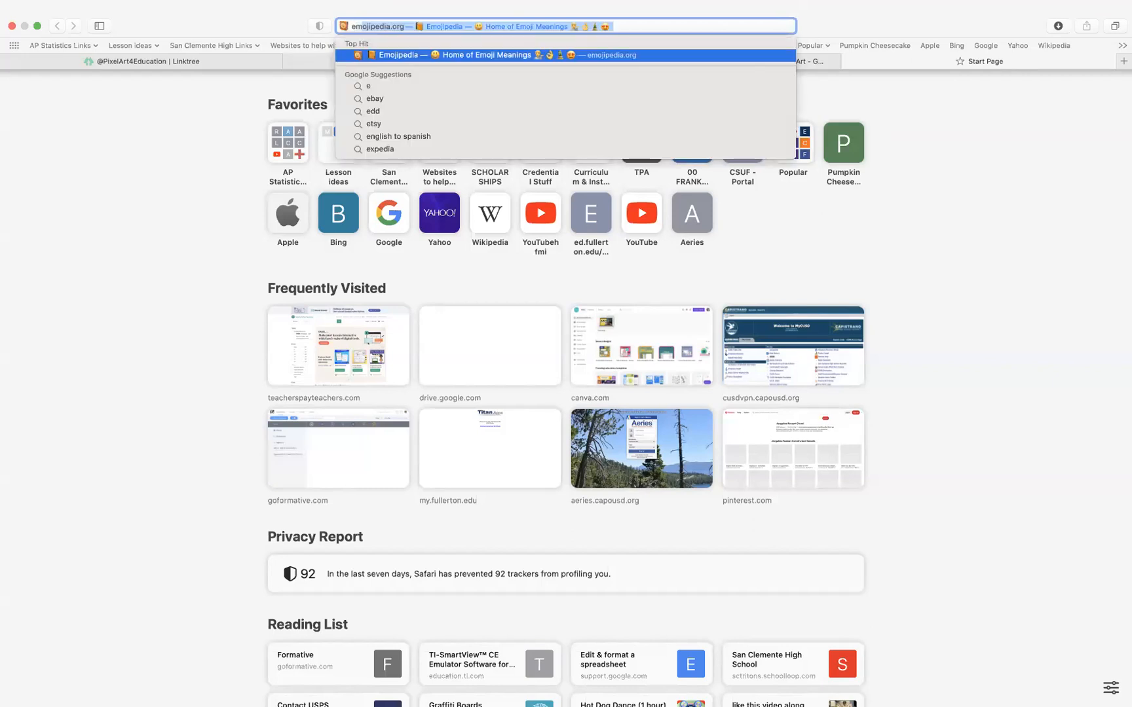
pyautogui.press('Return')
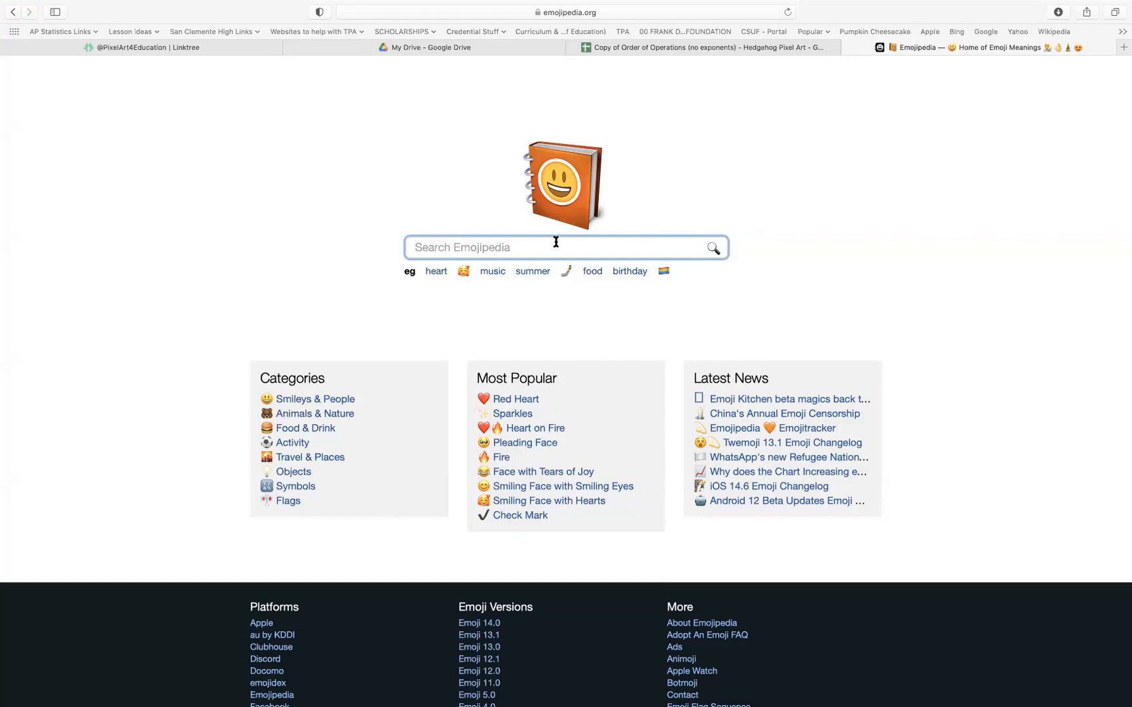
# Search Emojipedia for "heart eyes"
pyautogui.write('heart eyes')
pyautogui.click(714, 249)
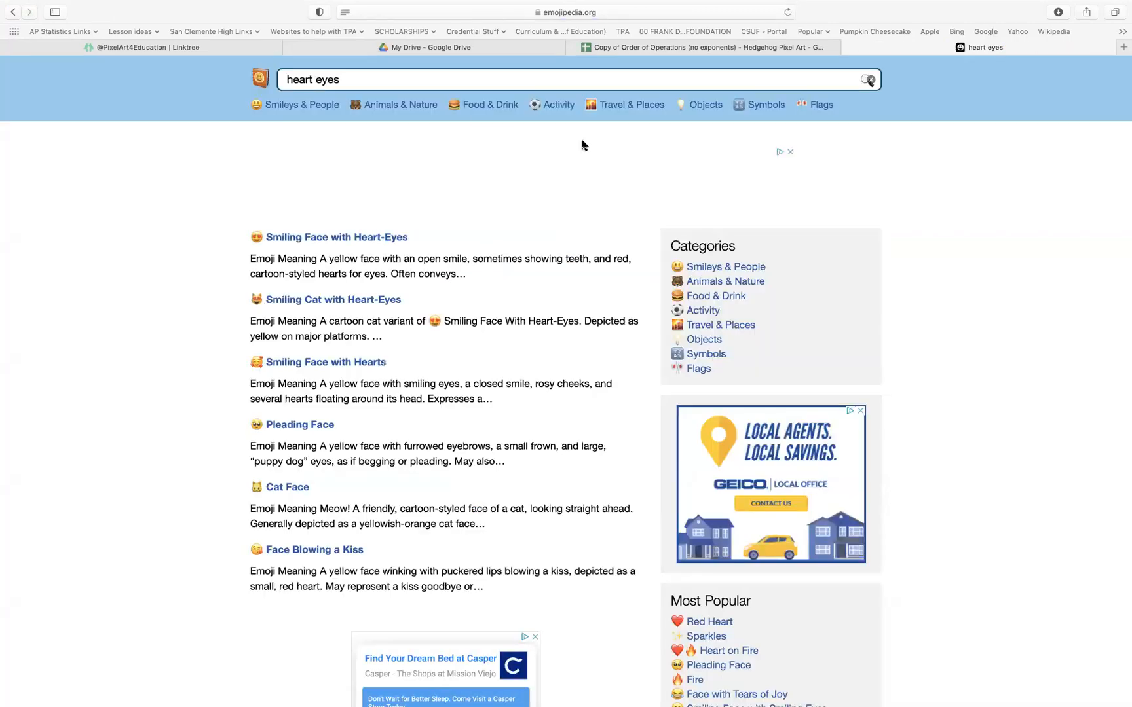
pyautogui.moveTo(350, 79); pyautogui.dragTo(260, 80)
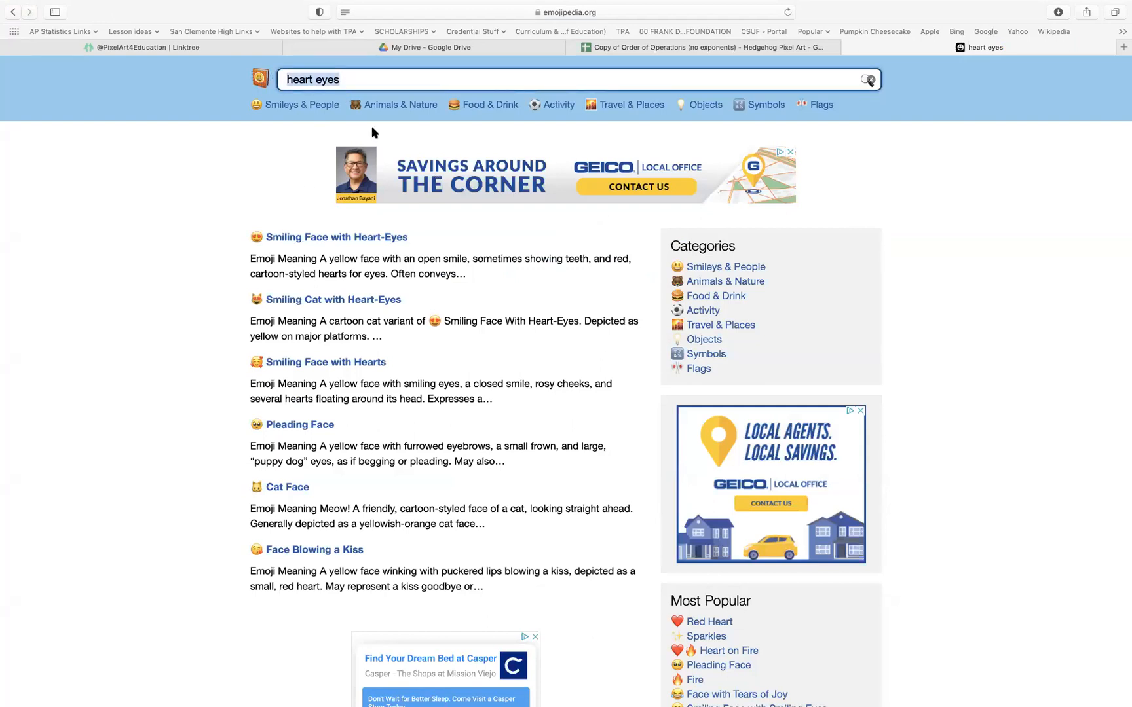
# Find the Dog Face emoji in the Animals & Nature category and copy it
pyautogui.click(384, 107)
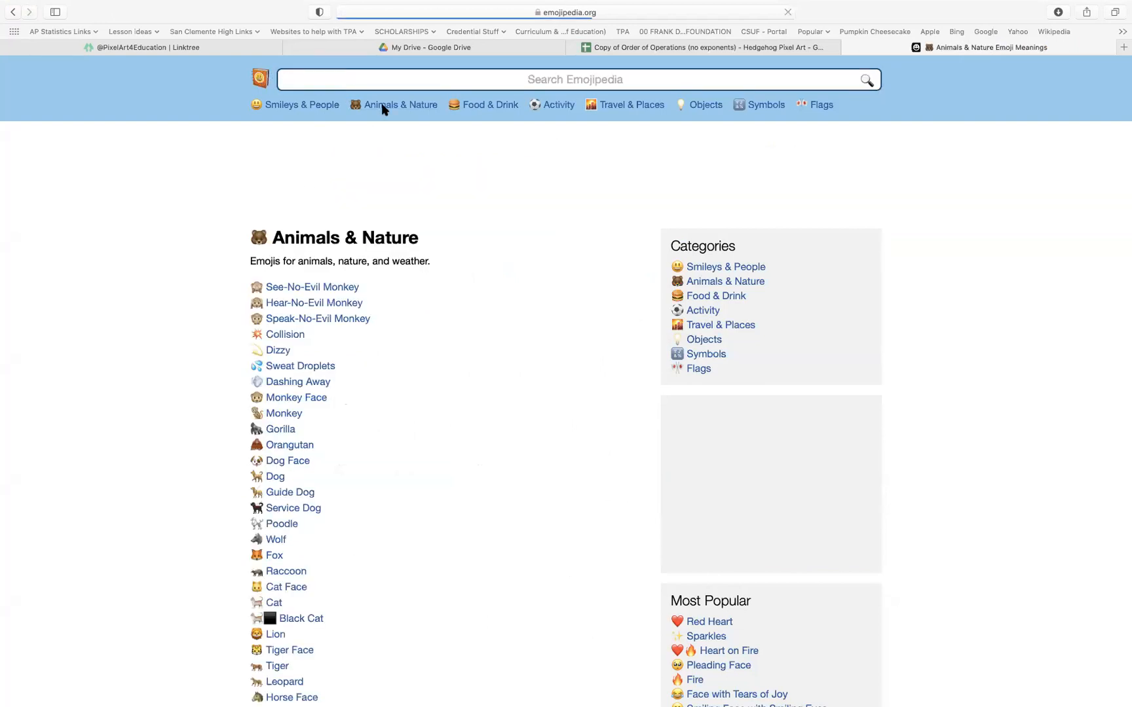
pyautogui.scroll(-3, 289, 563)
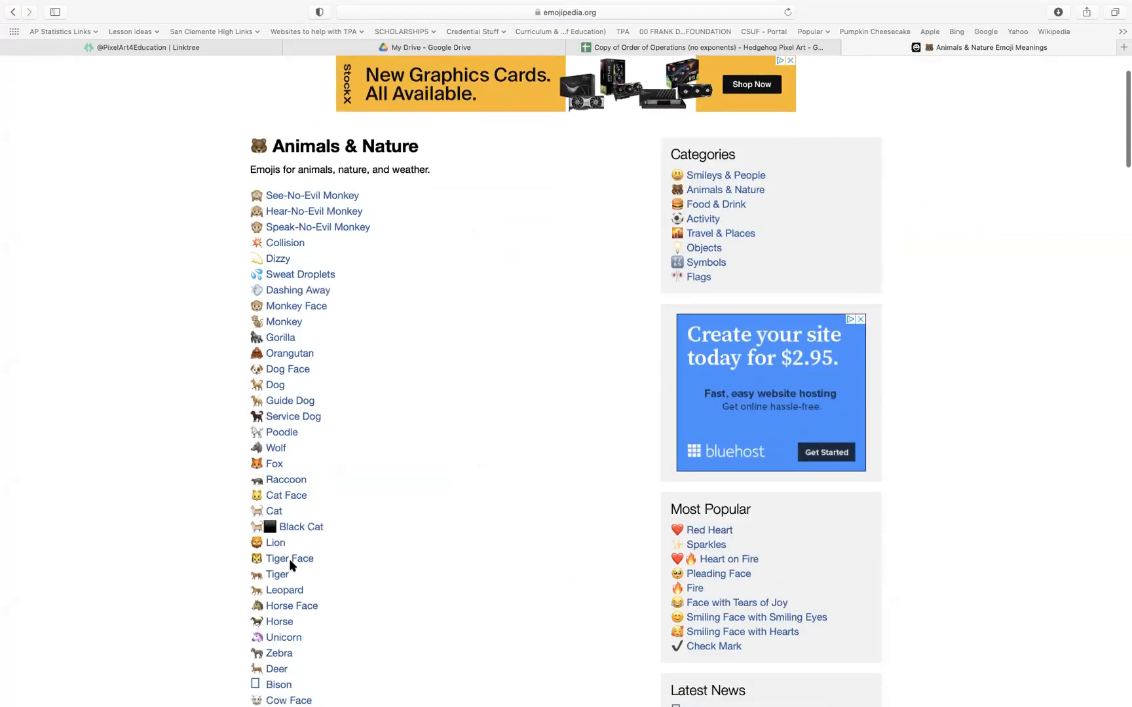
pyautogui.click(299, 355)
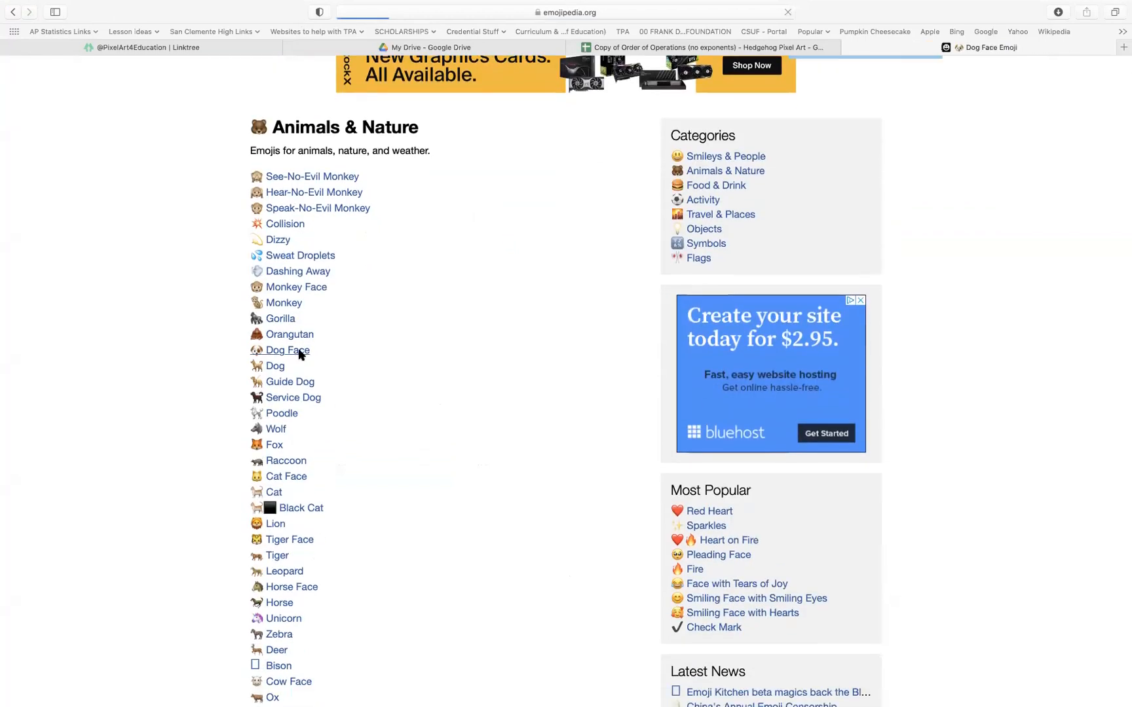
pyautogui.scroll(-3, 422, 590)
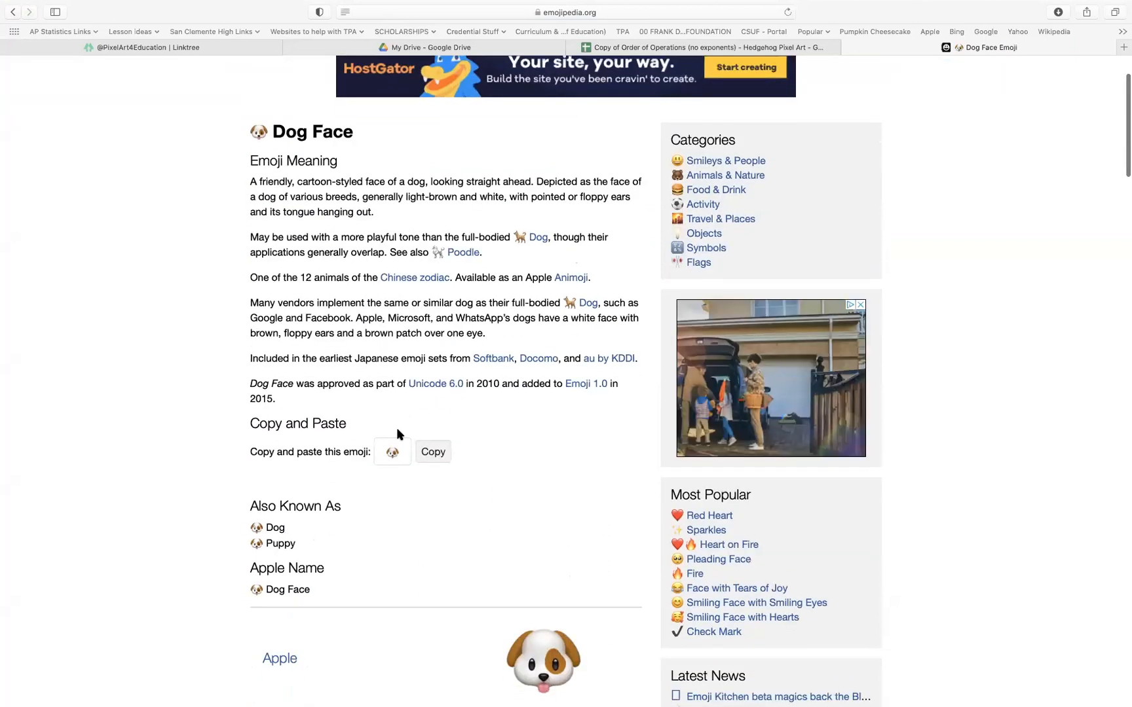
pyautogui.click(436, 454)
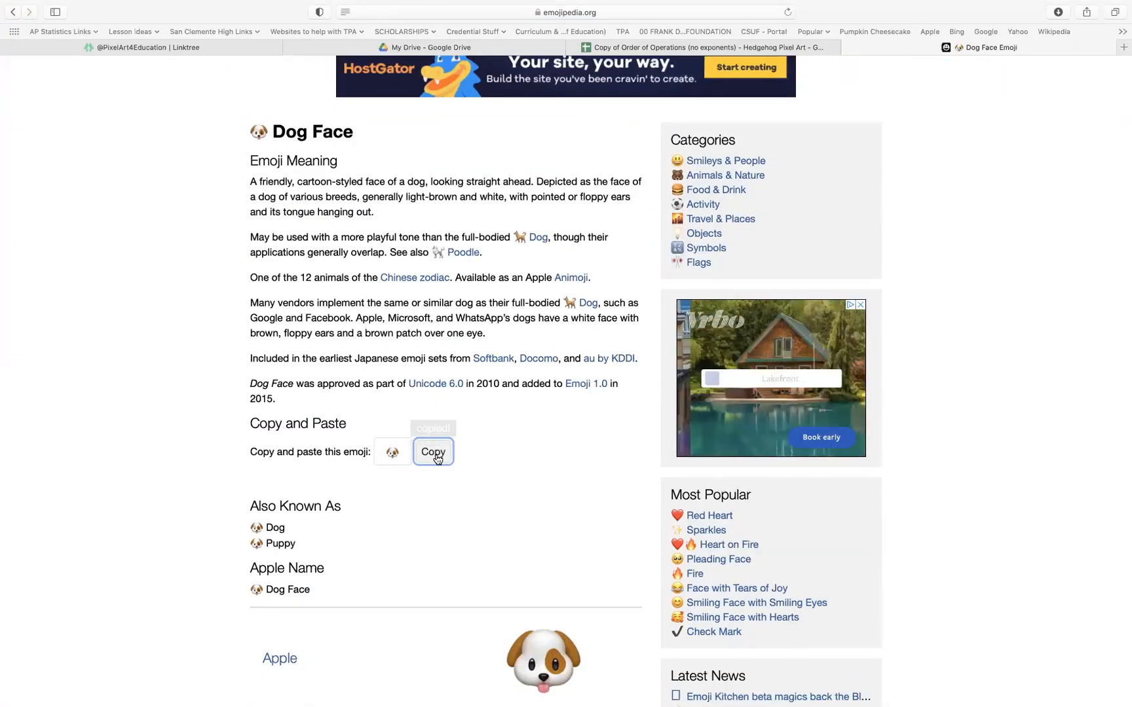
# Return to the hedgehog spreadsheet and paste the dog emoji into the blank question cell beside 13
pyautogui.click(701, 59)
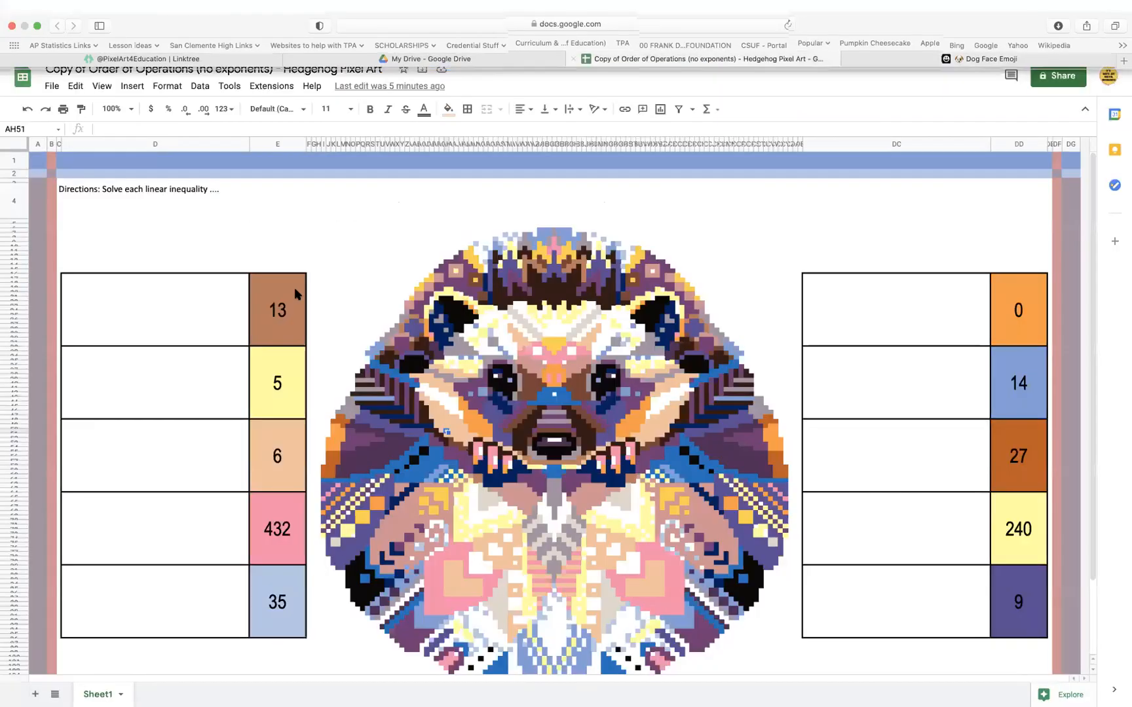
pyautogui.doubleClick(196, 313)
pyautogui.press('super+v')
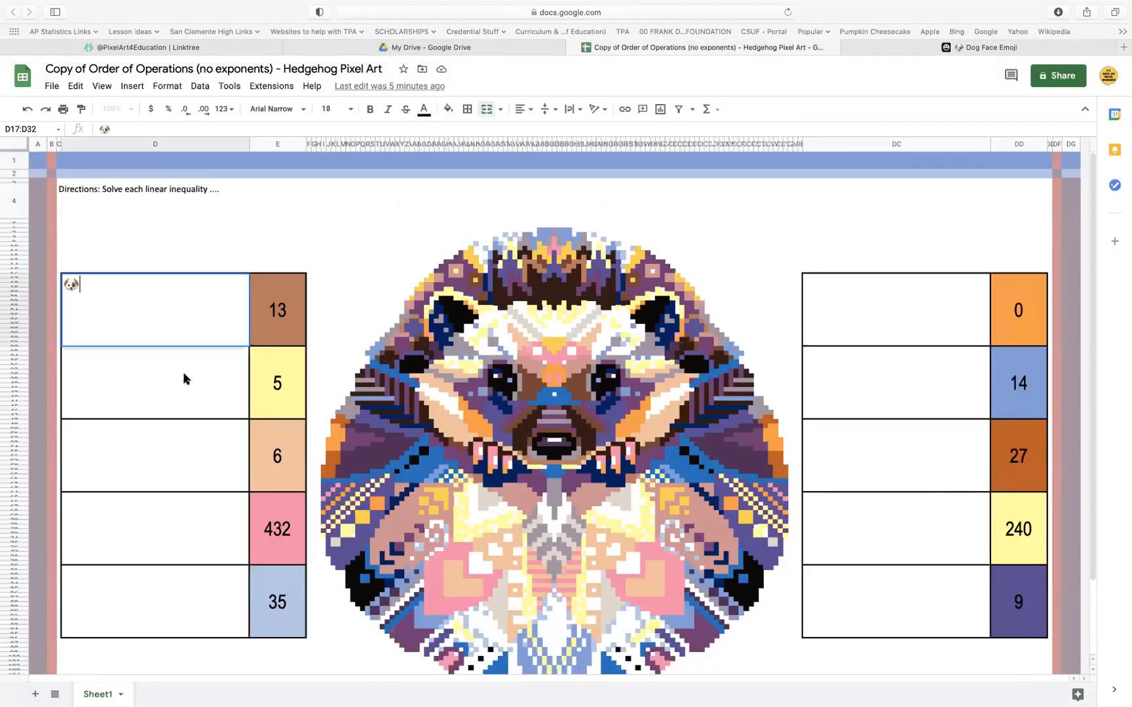
pyautogui.press('Return')
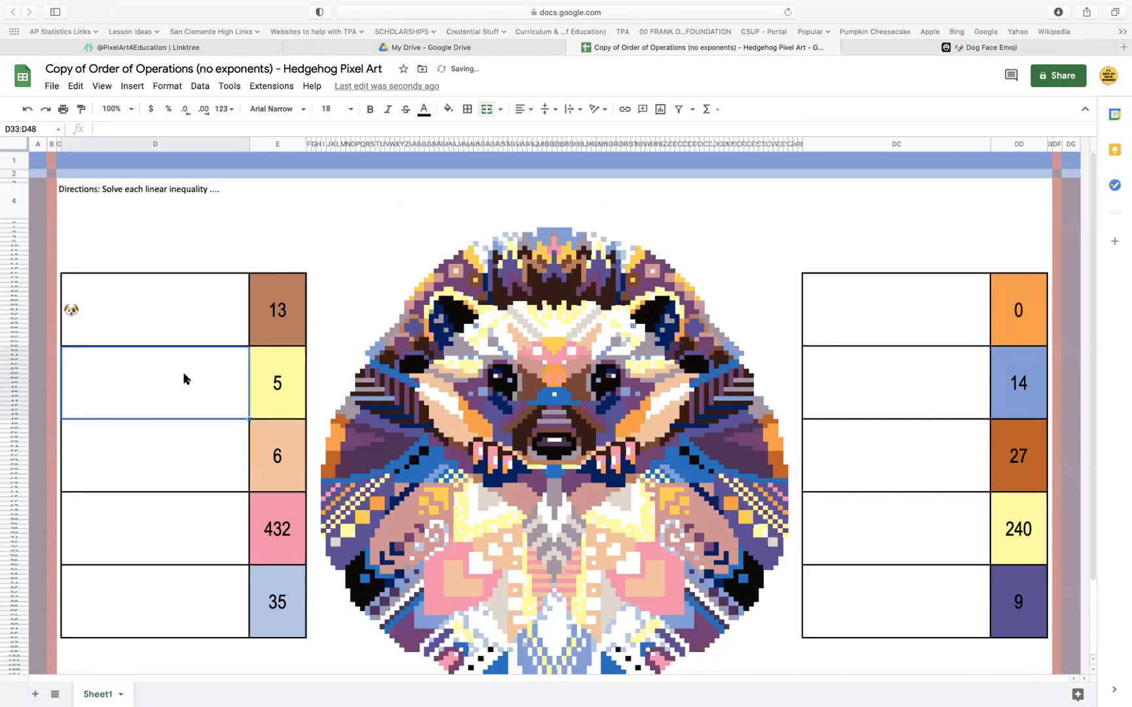
# Delete the dog emoji from the question cell beside 13, viewing the Emojipedia page's web address before committing the empty cell
pyautogui.doubleClick(153, 316)
pyautogui.press('BackSpace')
pyautogui.click(1025, 48)
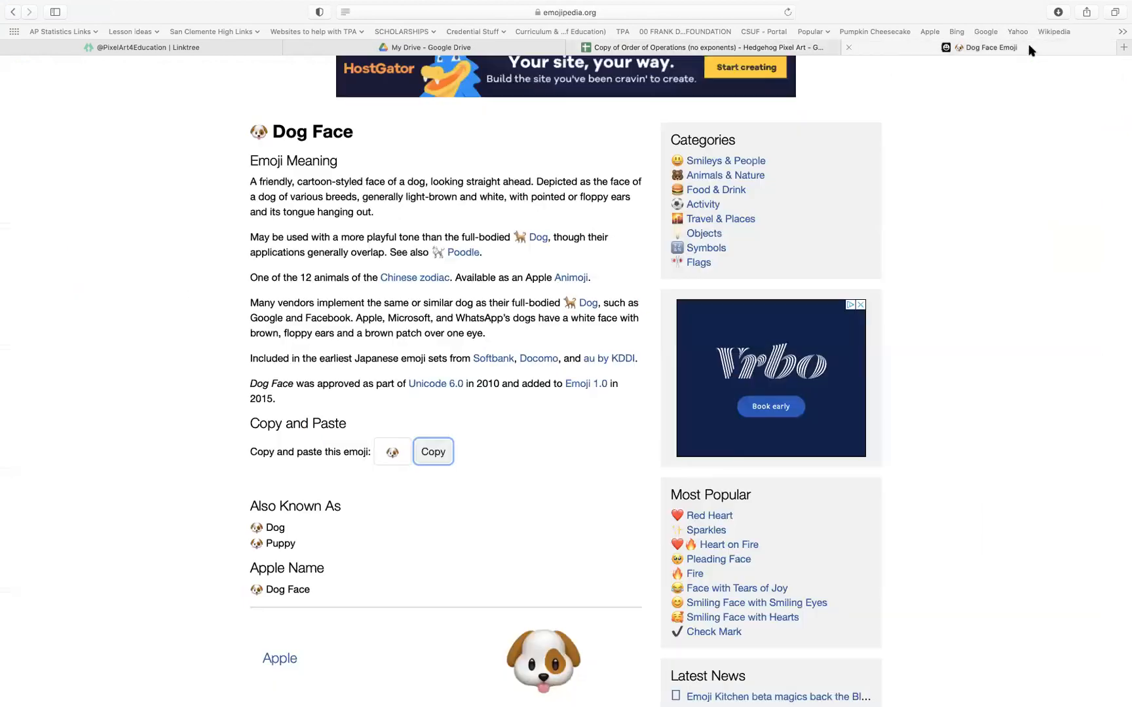
pyautogui.click(683, 24)
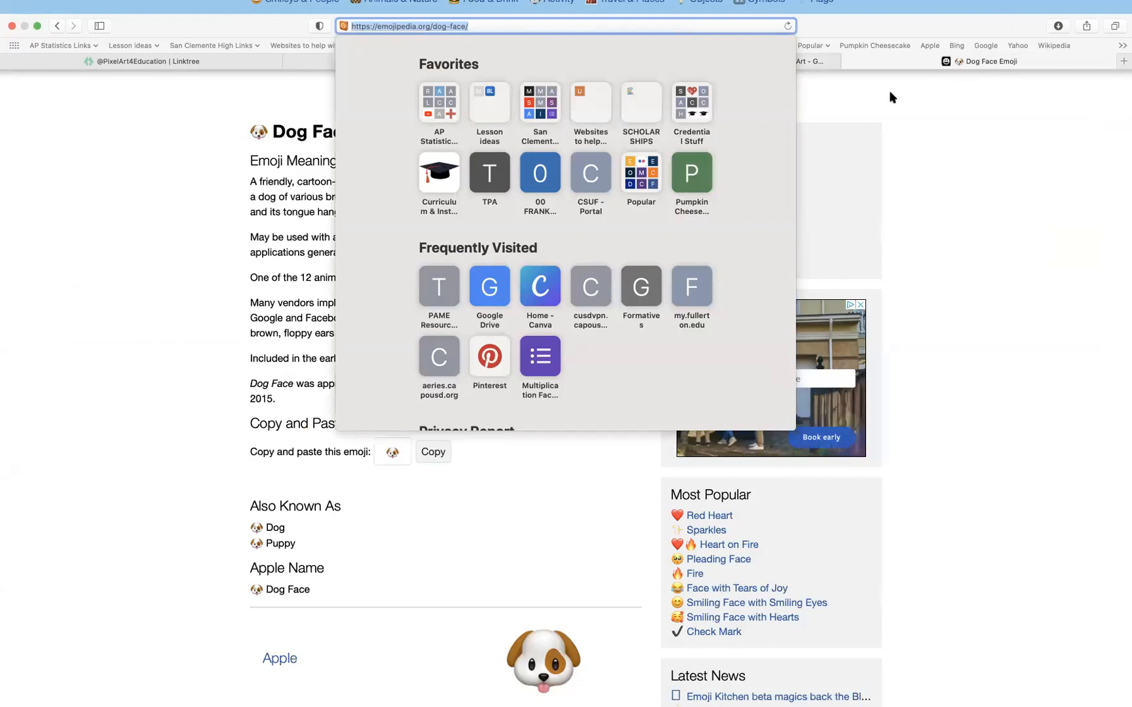
pyautogui.click(993, 340)
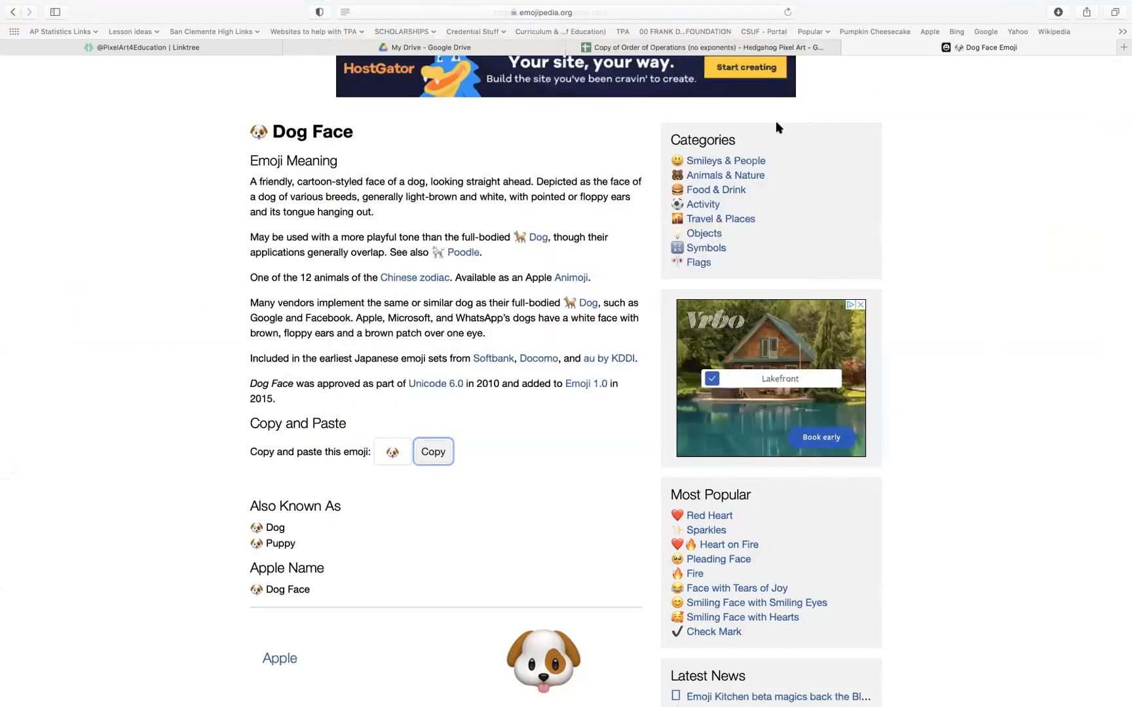
pyautogui.click(700, 47)
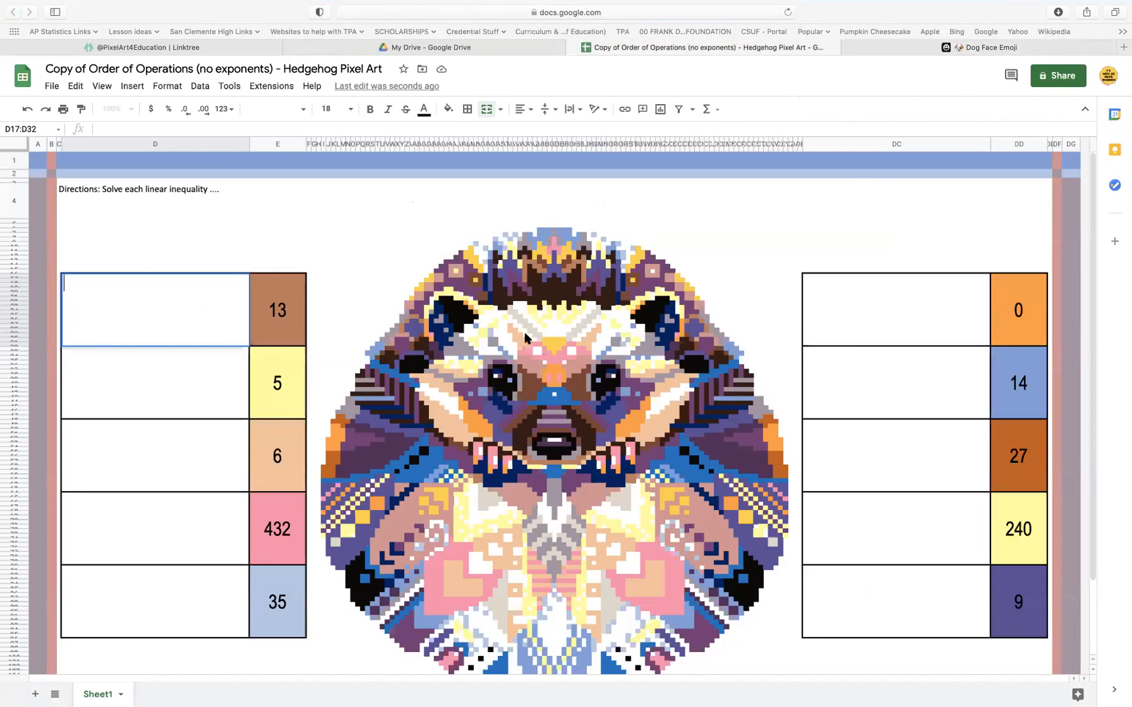
pyautogui.click(228, 391)
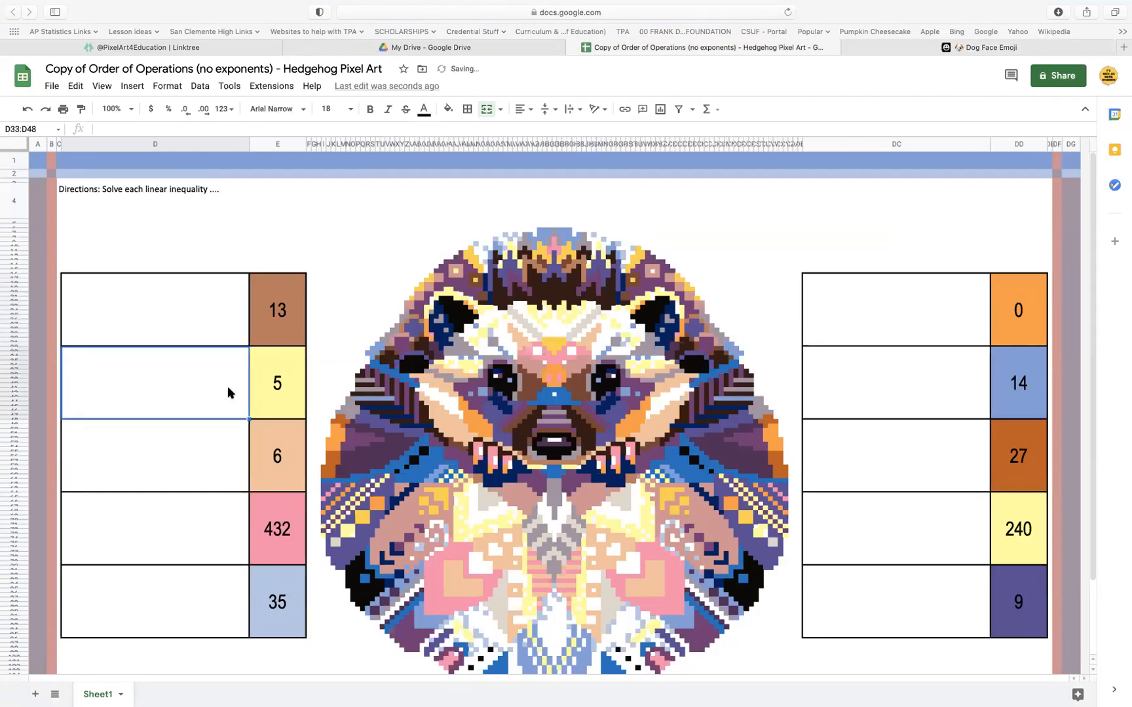
# Insert the image 1.png with the inequality 9 + 3m < 21 inside the question cell beside 13
pyautogui.click(210, 331)
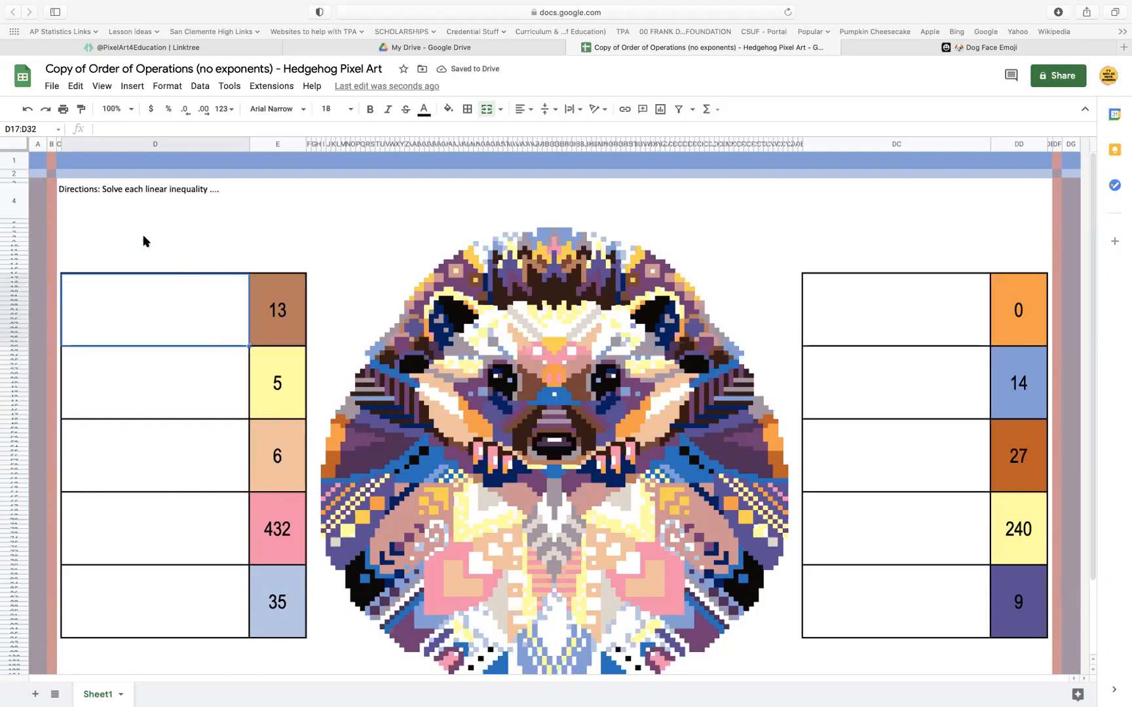
pyautogui.click(130, 88)
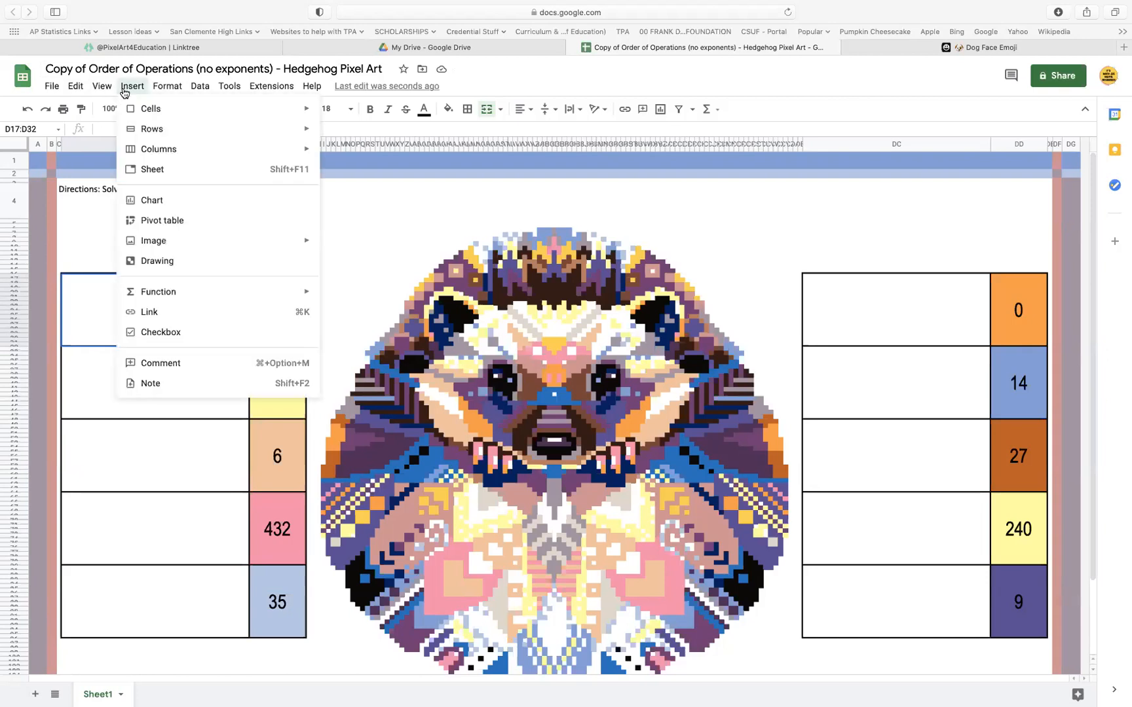
pyautogui.moveTo(196, 252)
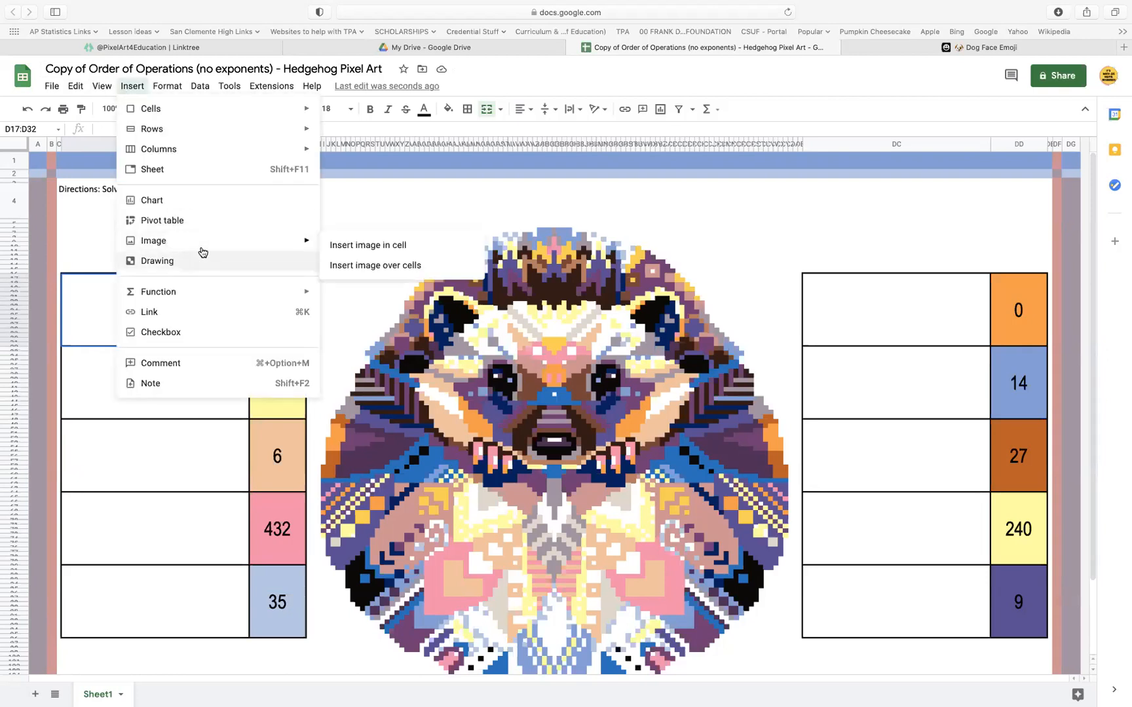
pyautogui.click(380, 246)
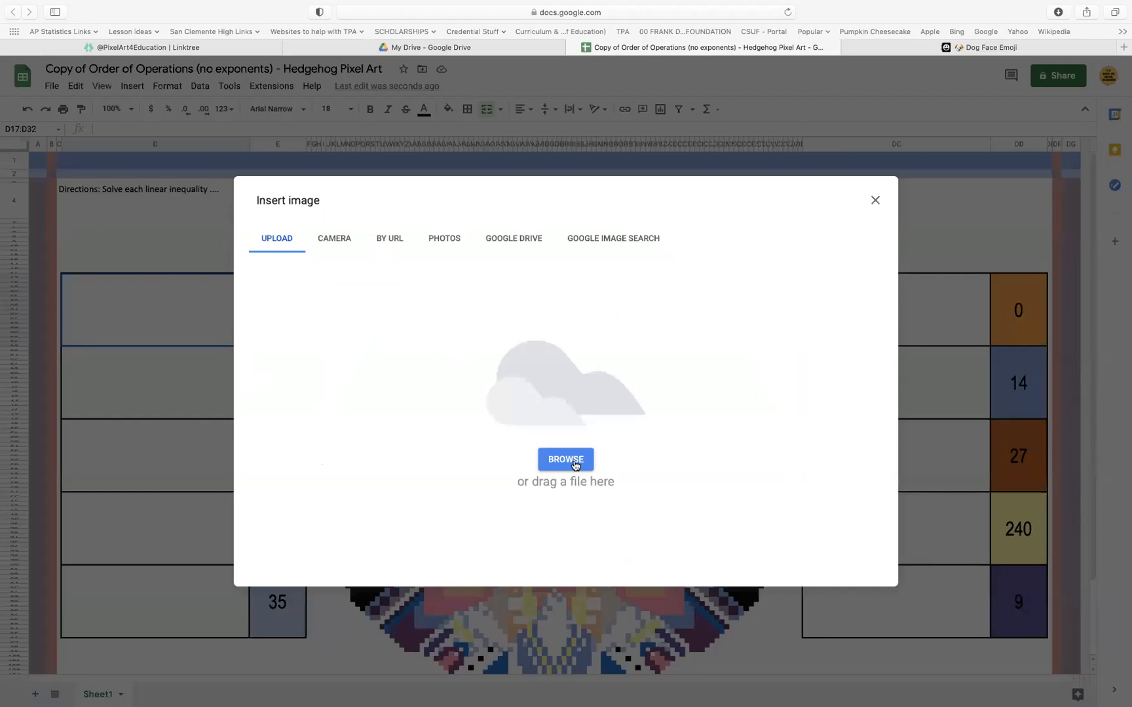
pyautogui.click(575, 465)
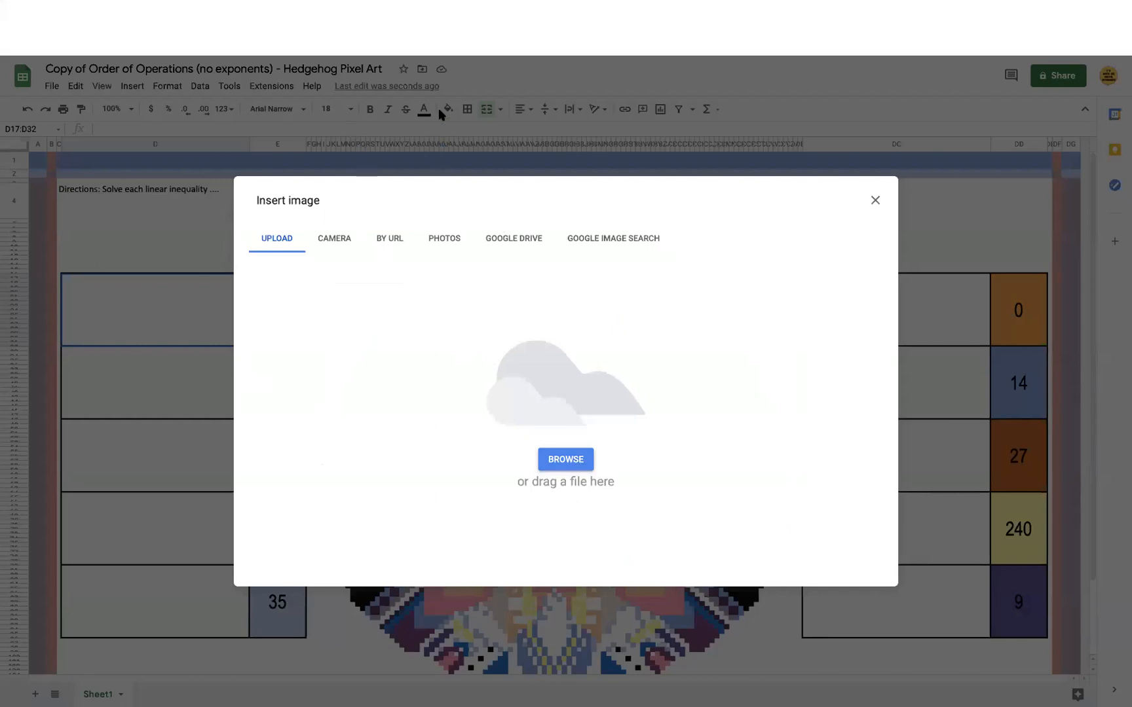
pyautogui.click(785, 326)
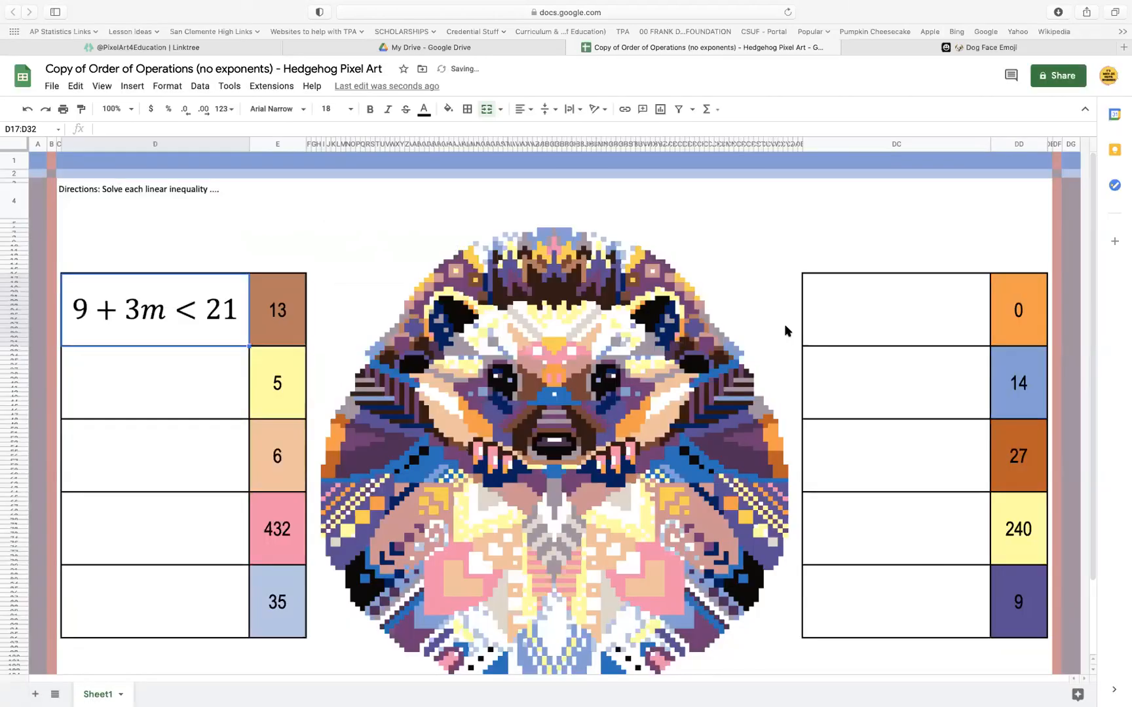
# Insert the image 2.png with the inequality 4x − 3 ≤ 105 inside the question cell beside 5
pyautogui.click(97, 377)
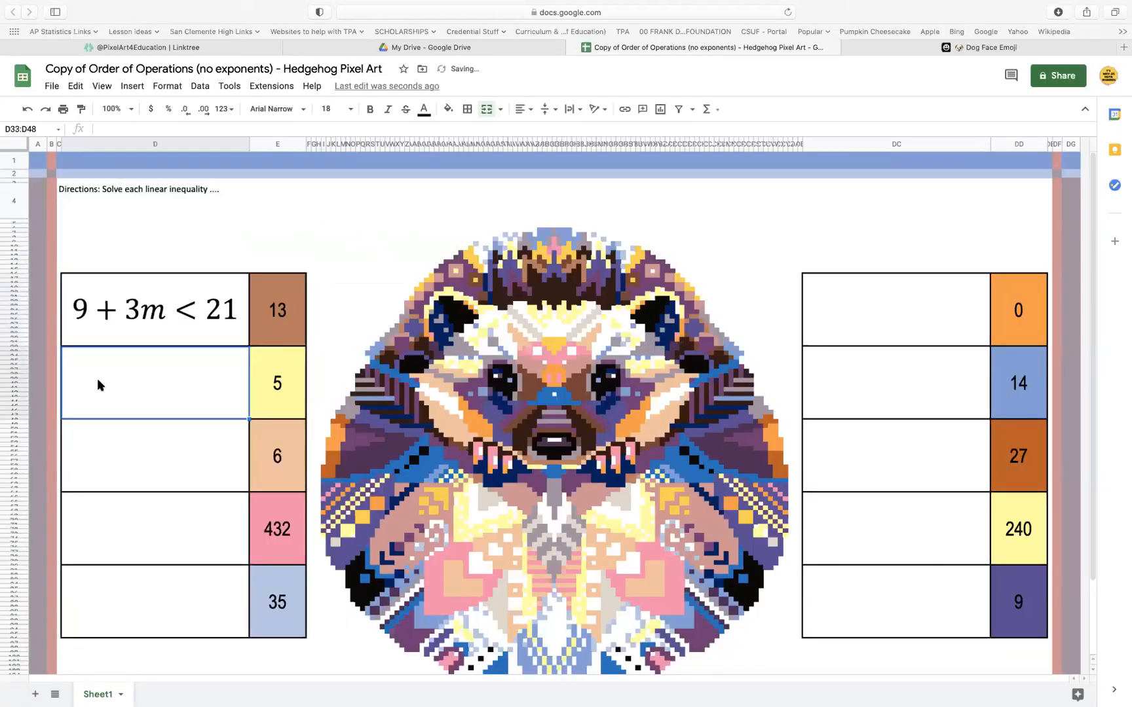
pyautogui.click(131, 86)
pyautogui.moveTo(216, 240)
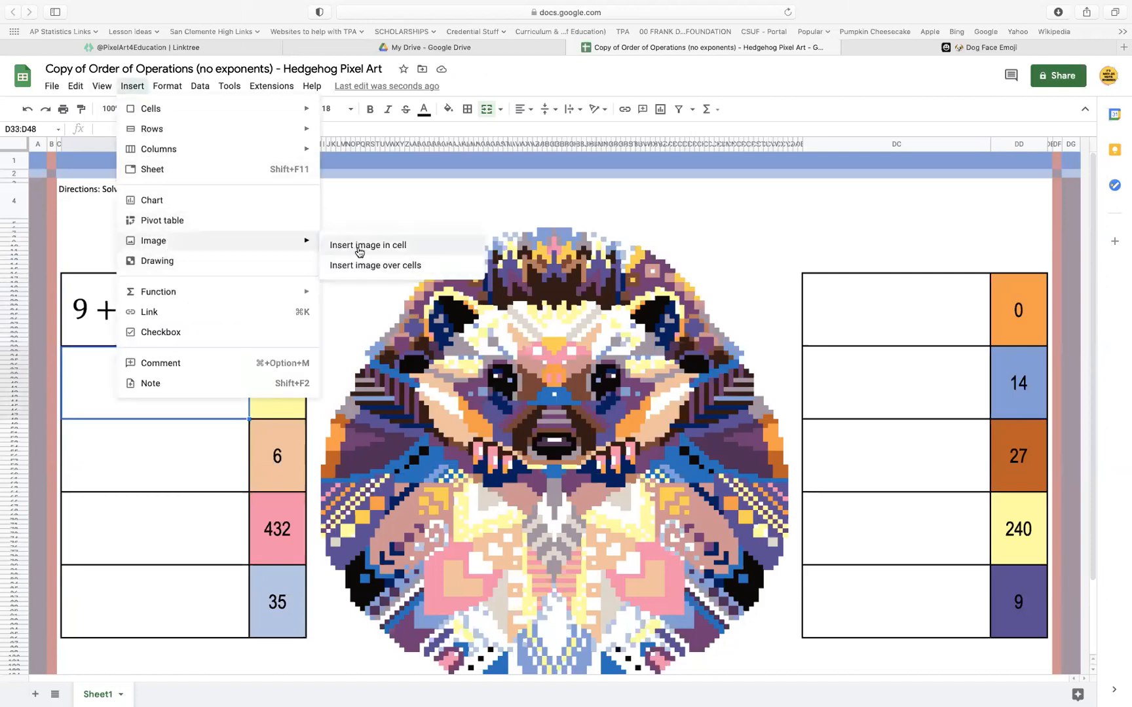
pyautogui.click(355, 246)
pyautogui.click(579, 461)
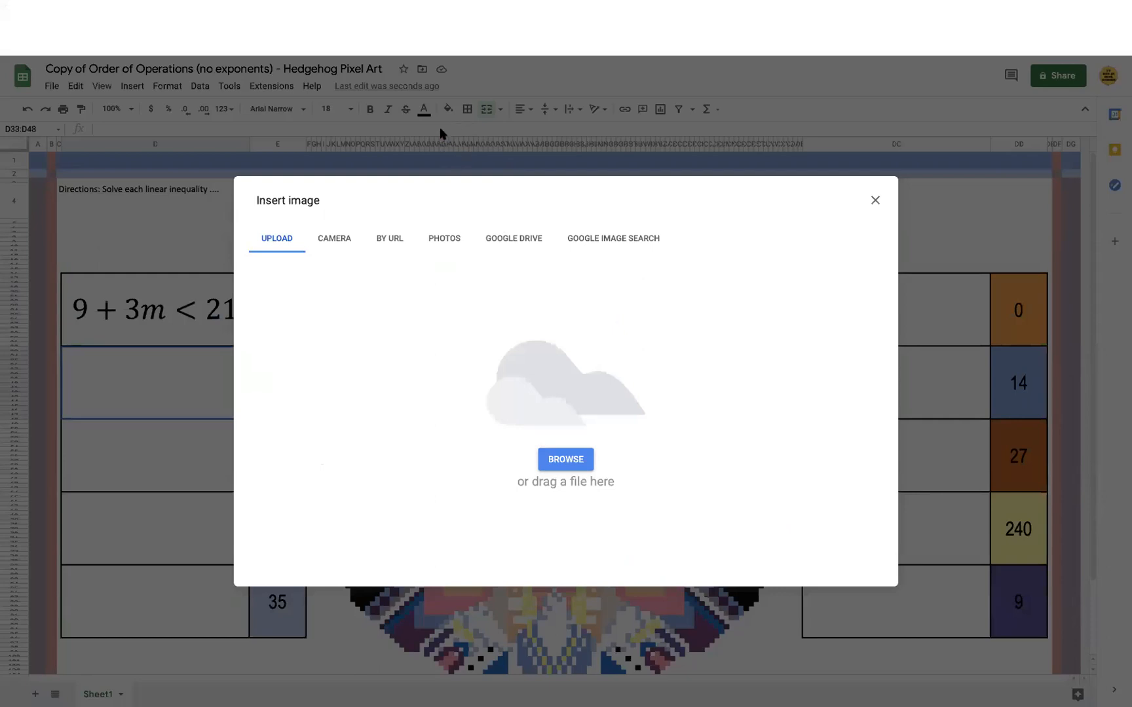
pyautogui.click(782, 323)
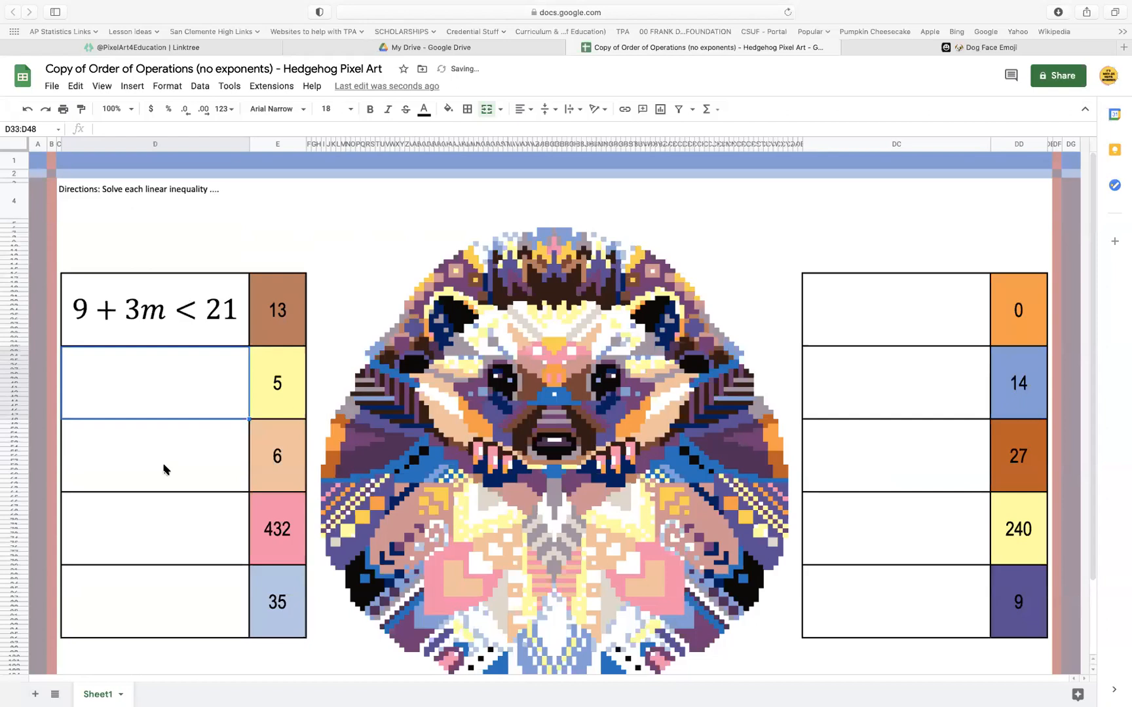
# Insert the image 3.png with the inequality 8 ≥ 3n − 3 inside the question cell beside 6
pyautogui.click(133, 89)
pyautogui.moveTo(156, 241)
pyautogui.click(347, 250)
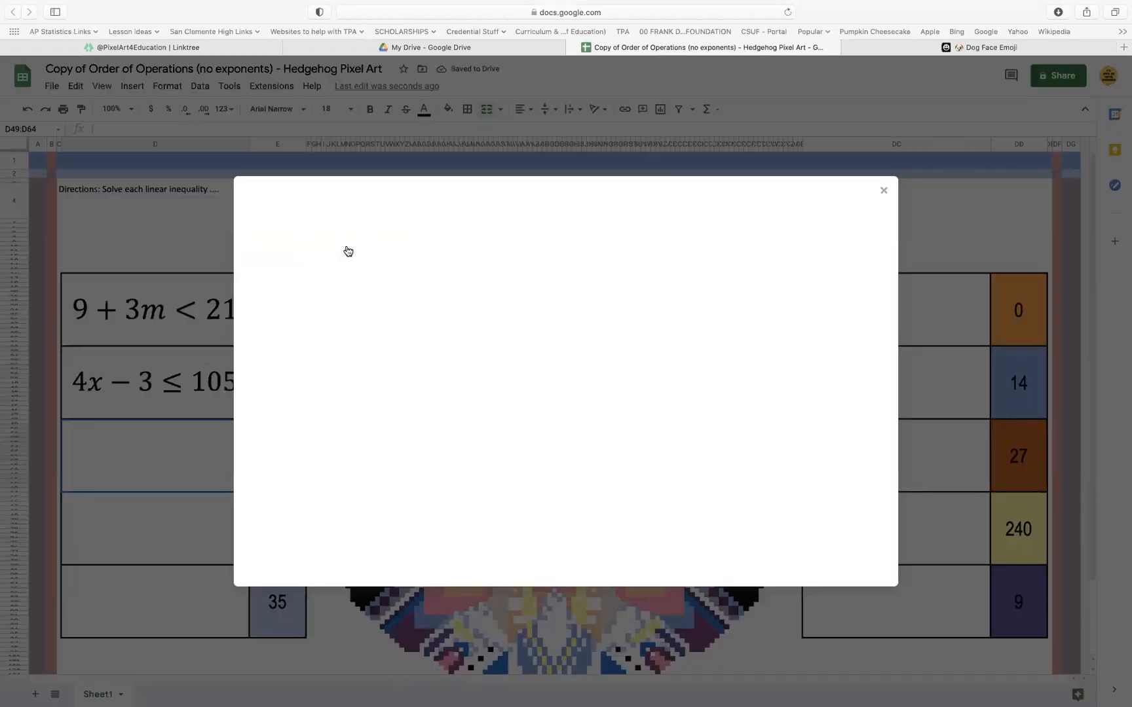
pyautogui.click(555, 458)
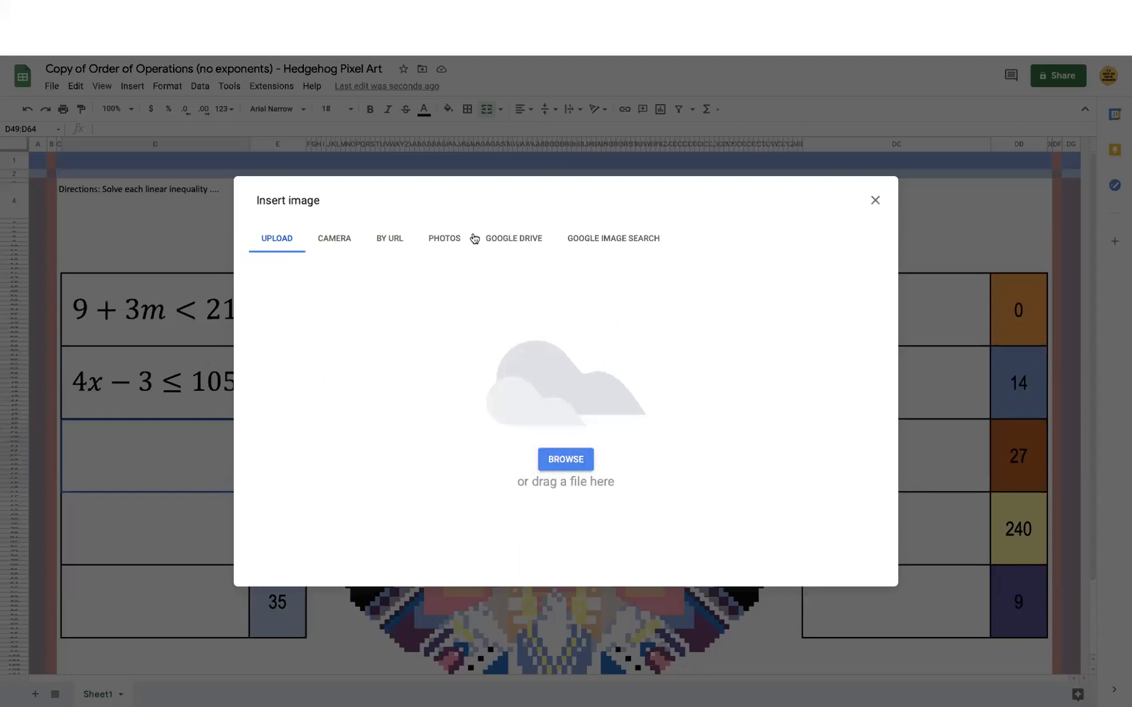
pyautogui.click(777, 321)
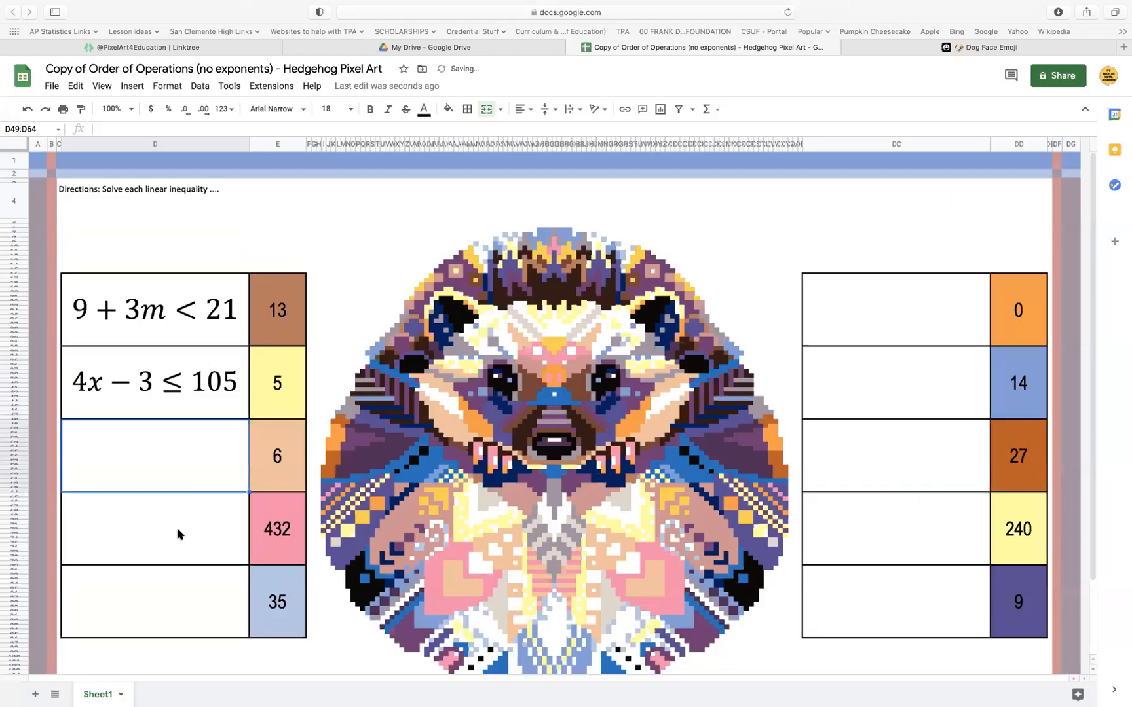
# Insert the image 4.png with the inequality 19 + 2p > 0 inside the question cell beside 432
pyautogui.click(178, 533)
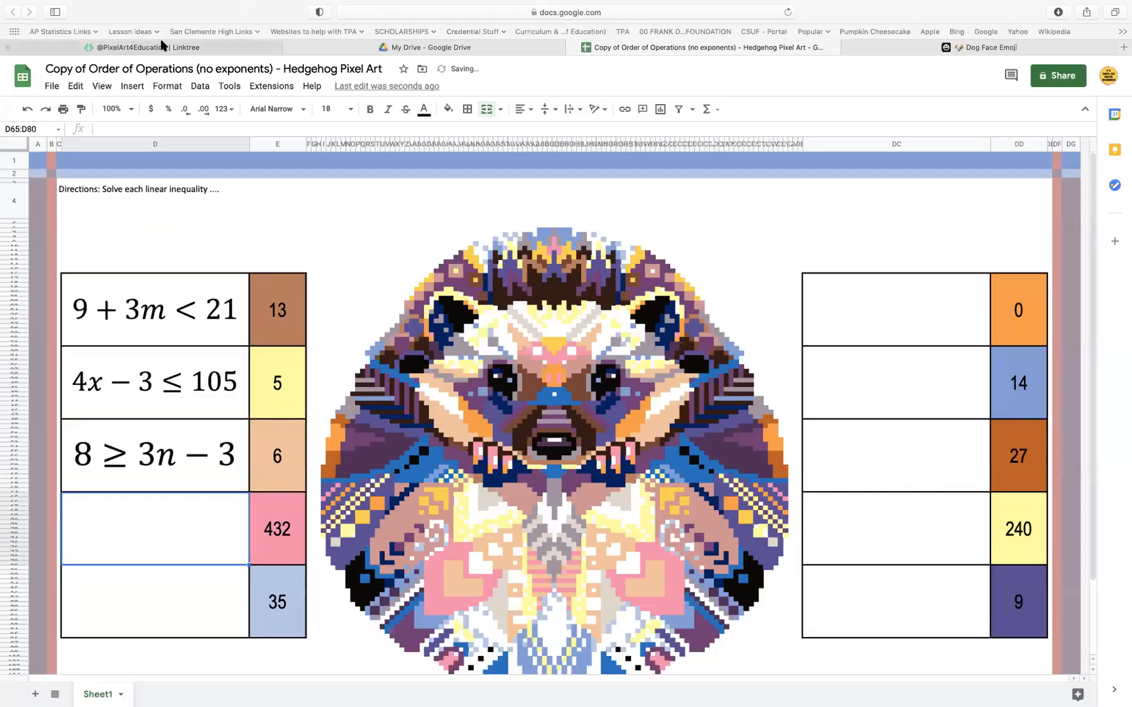
pyautogui.click(132, 85)
pyautogui.moveTo(197, 241)
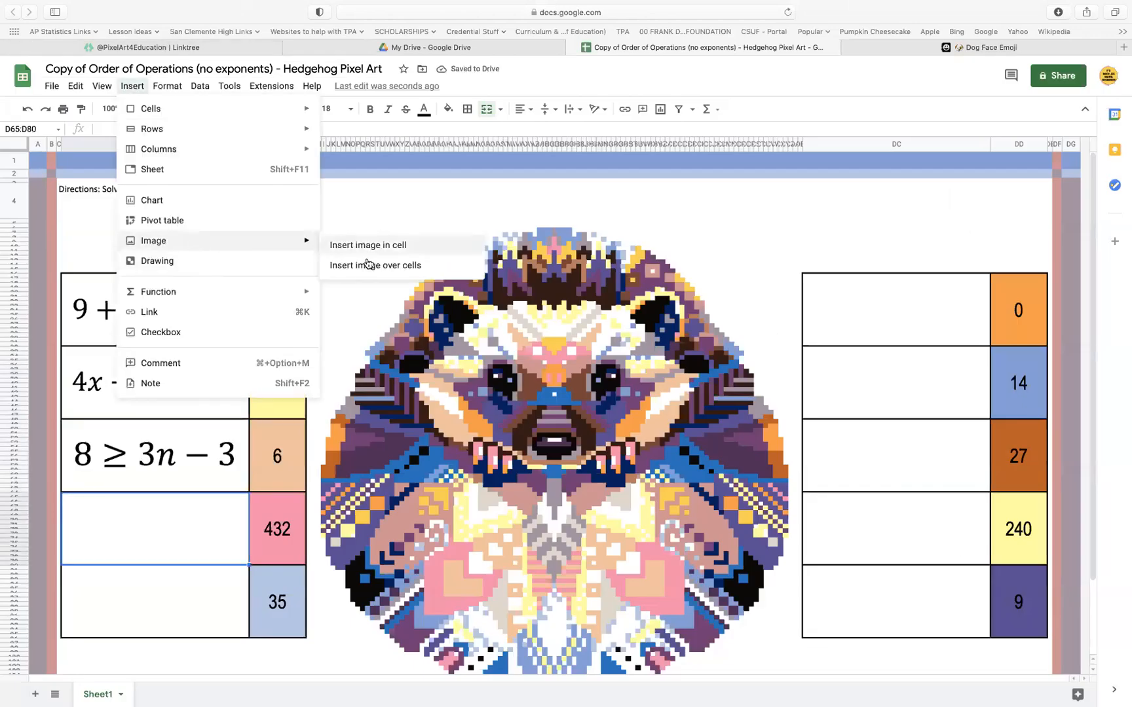
pyautogui.click(366, 245)
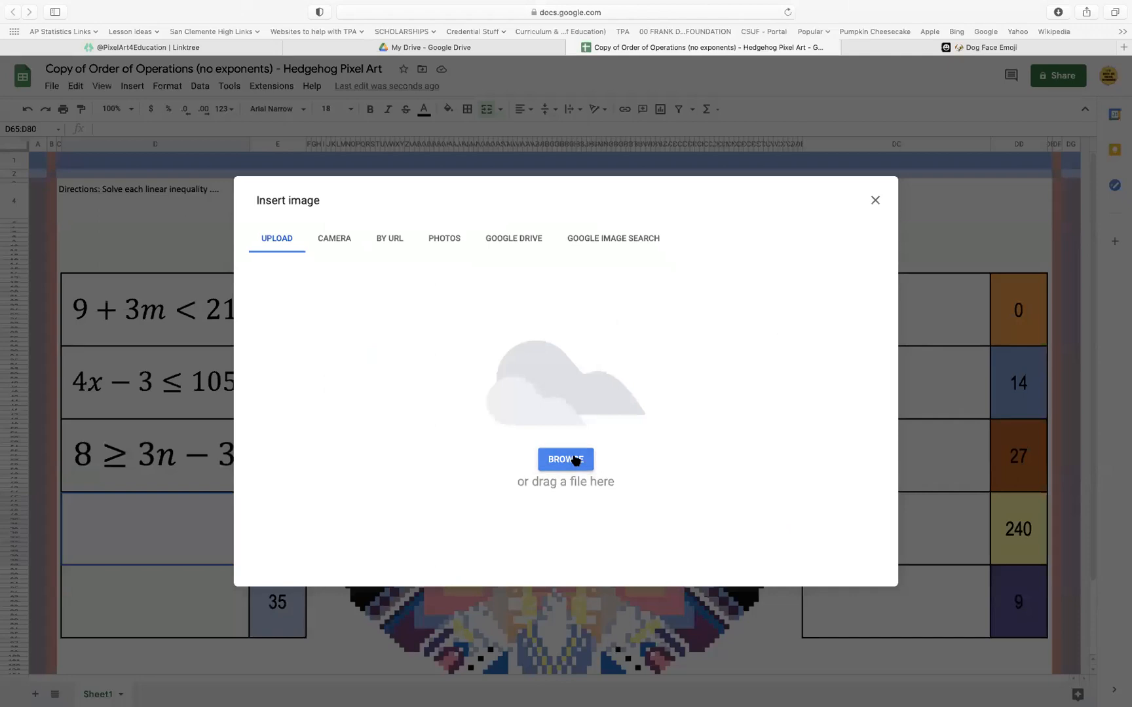
pyautogui.click(575, 459)
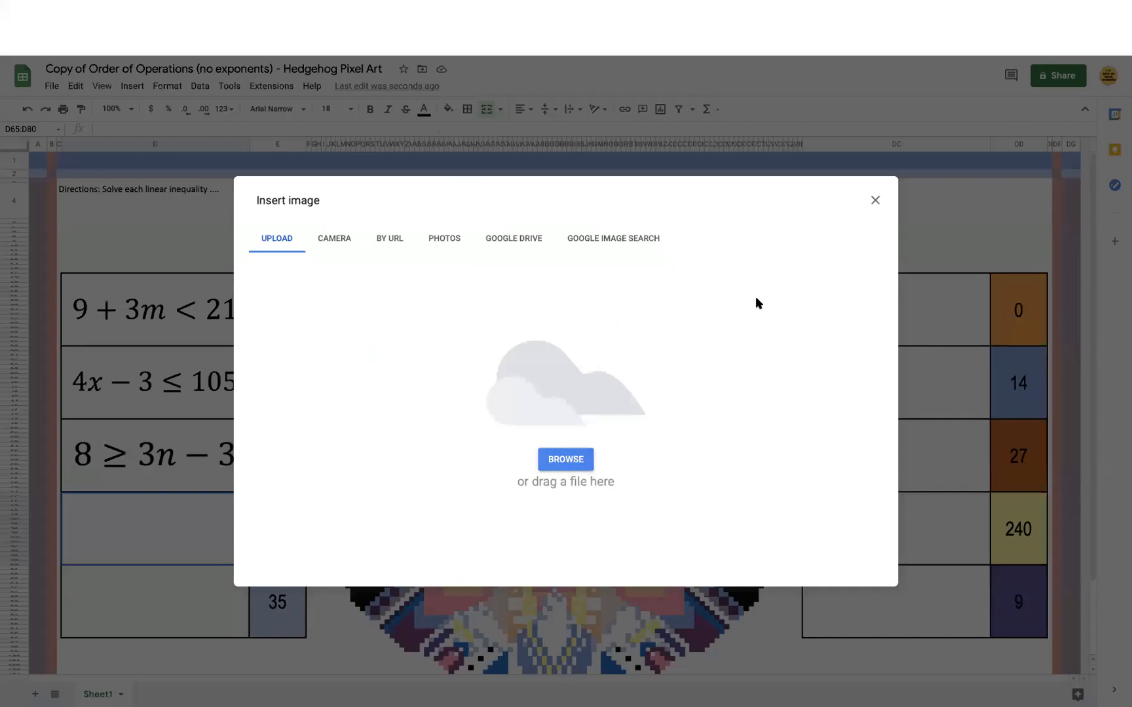
pyautogui.click(784, 326)
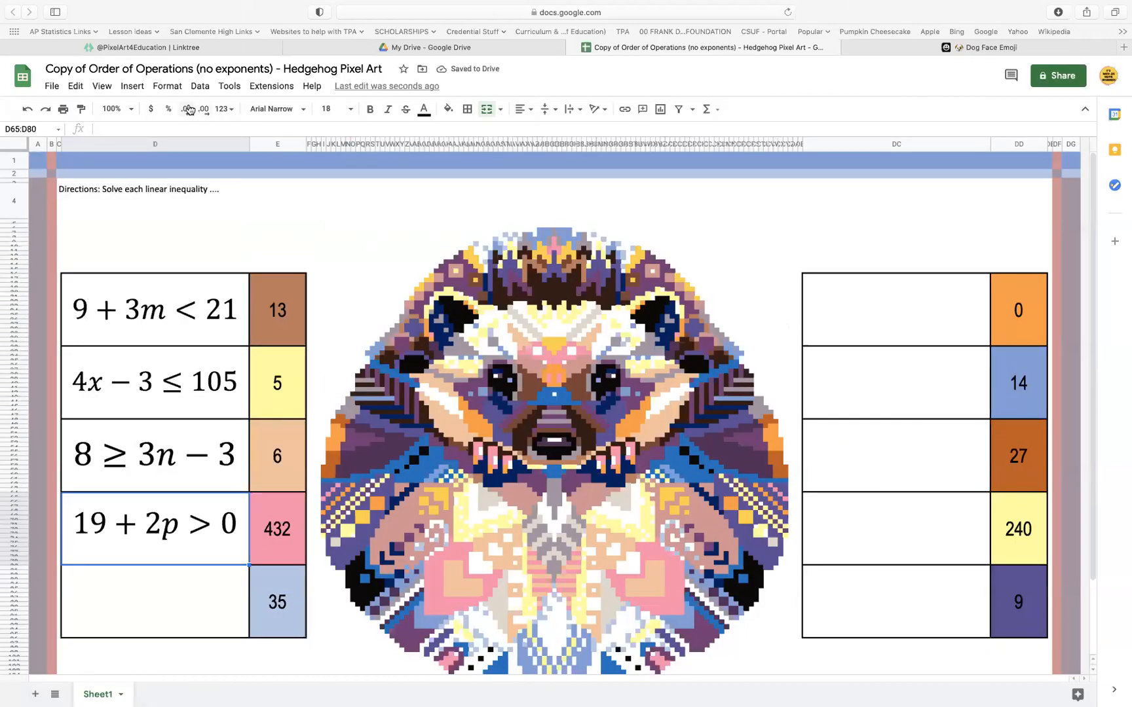
# Take the browser window with the spreadsheet out of full-screen mode so the desktop shows around it
pyautogui.click(134, 87)
pyautogui.moveTo(82, 11)
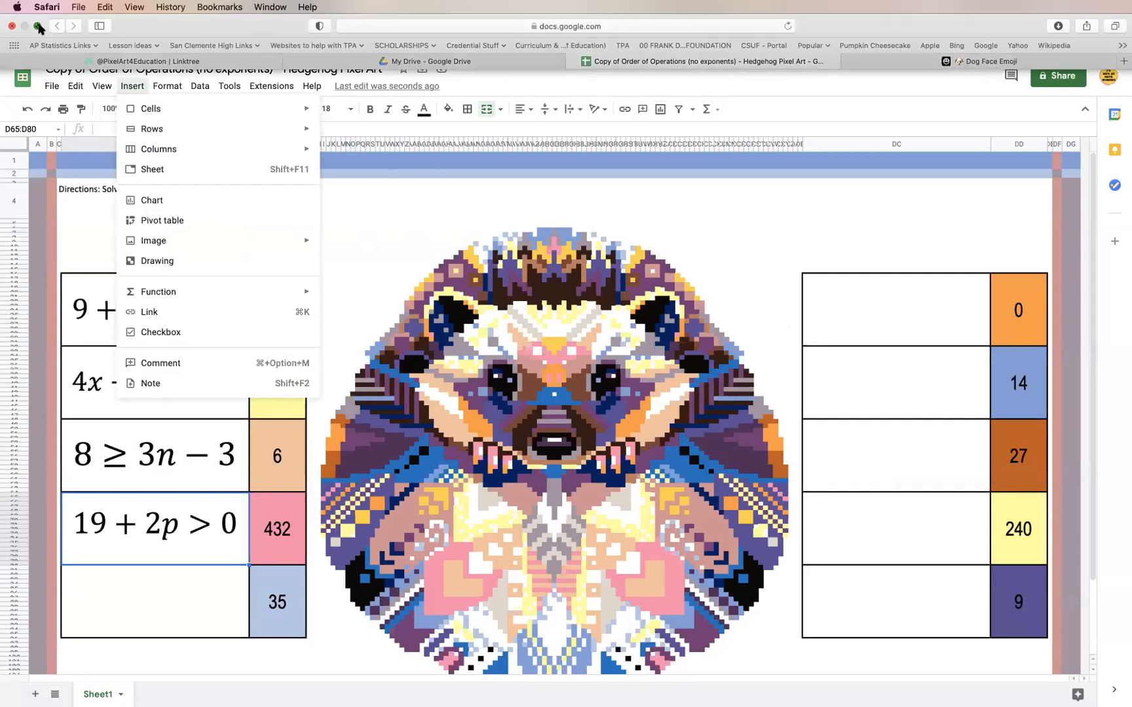
pyautogui.click(39, 27)
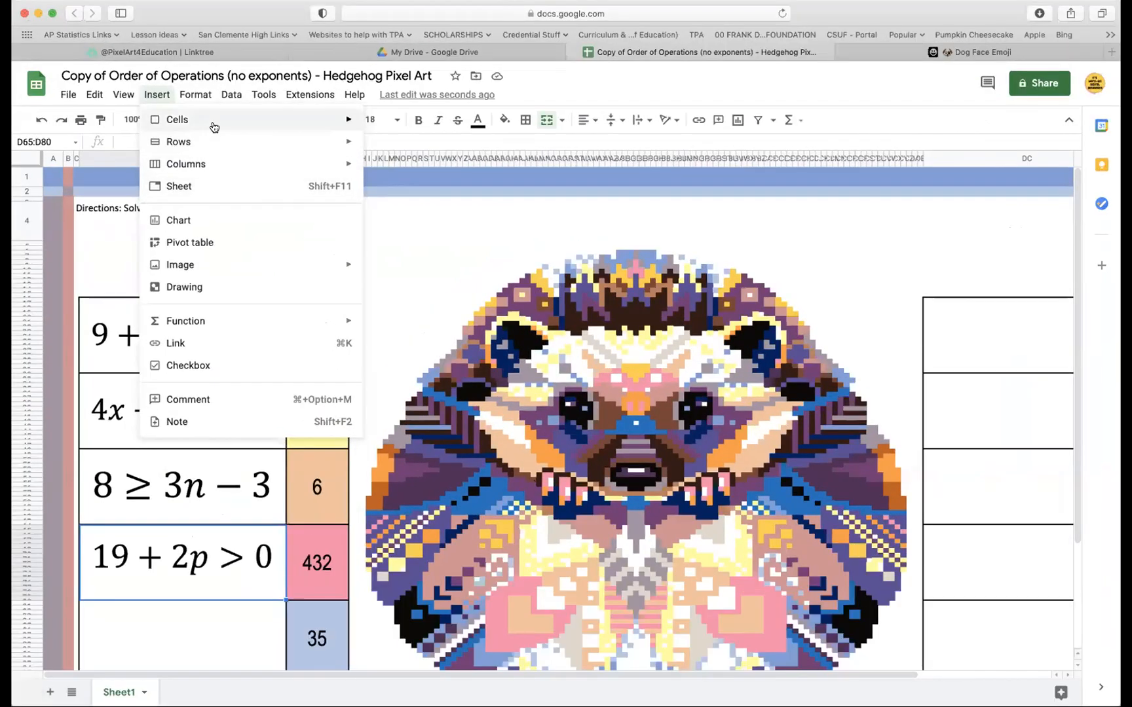
pyautogui.moveTo(213, 127)
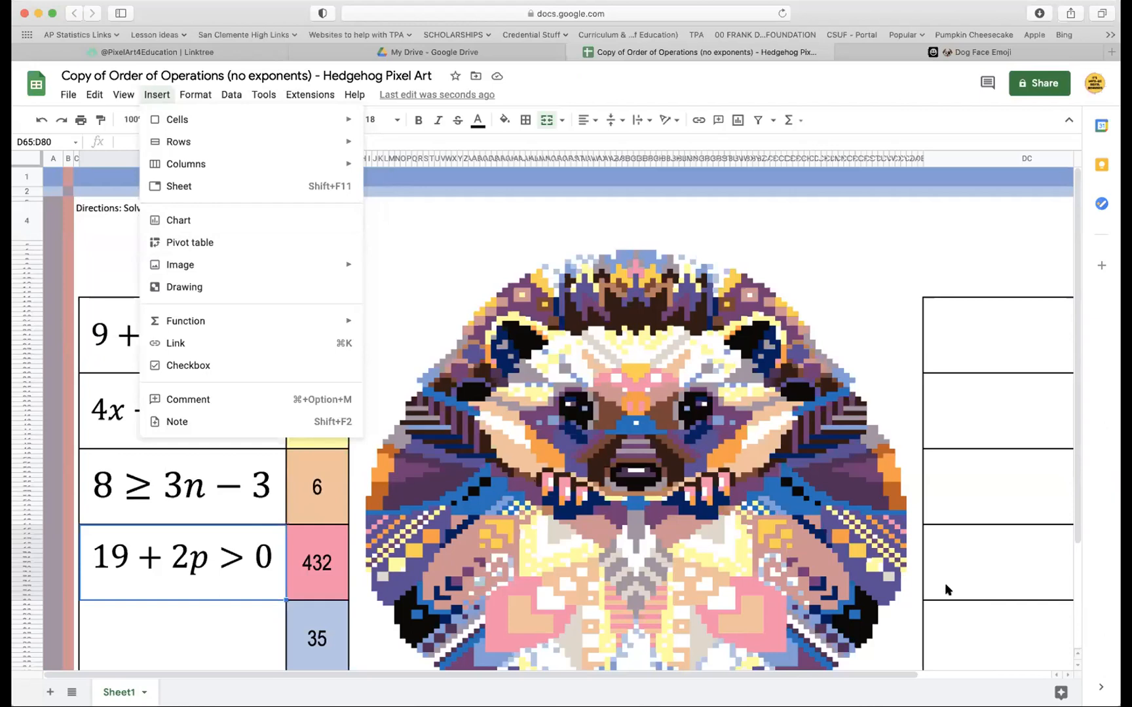
pyautogui.click(918, 580)
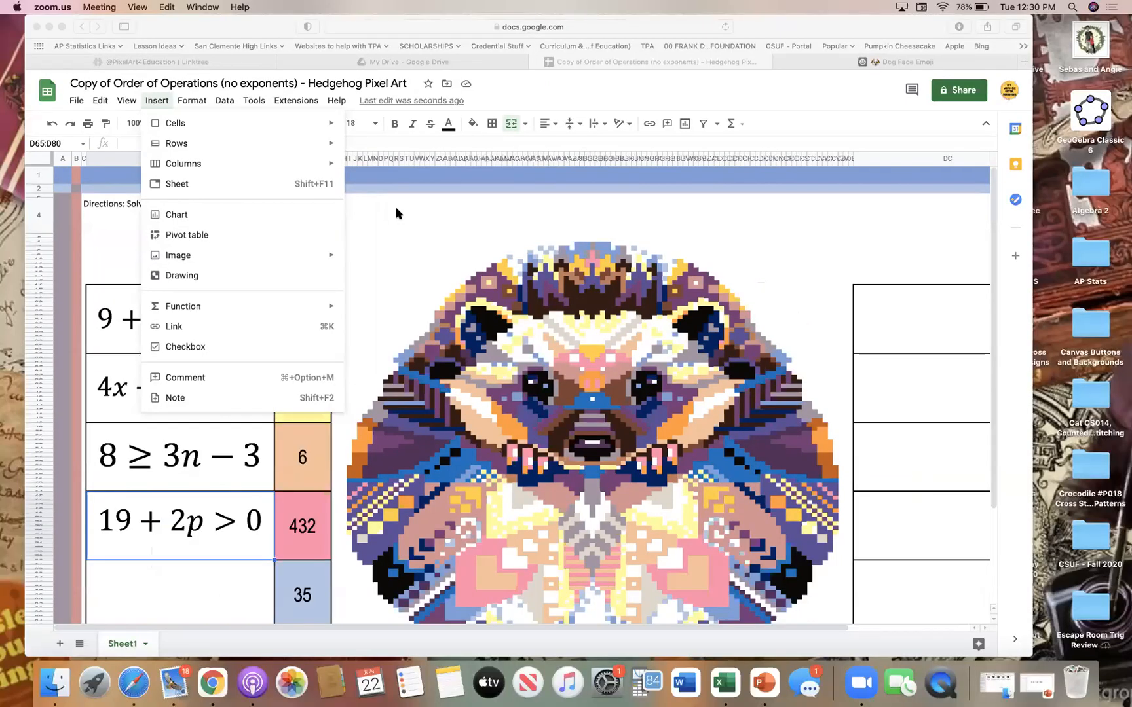
pyautogui.click(430, 241)
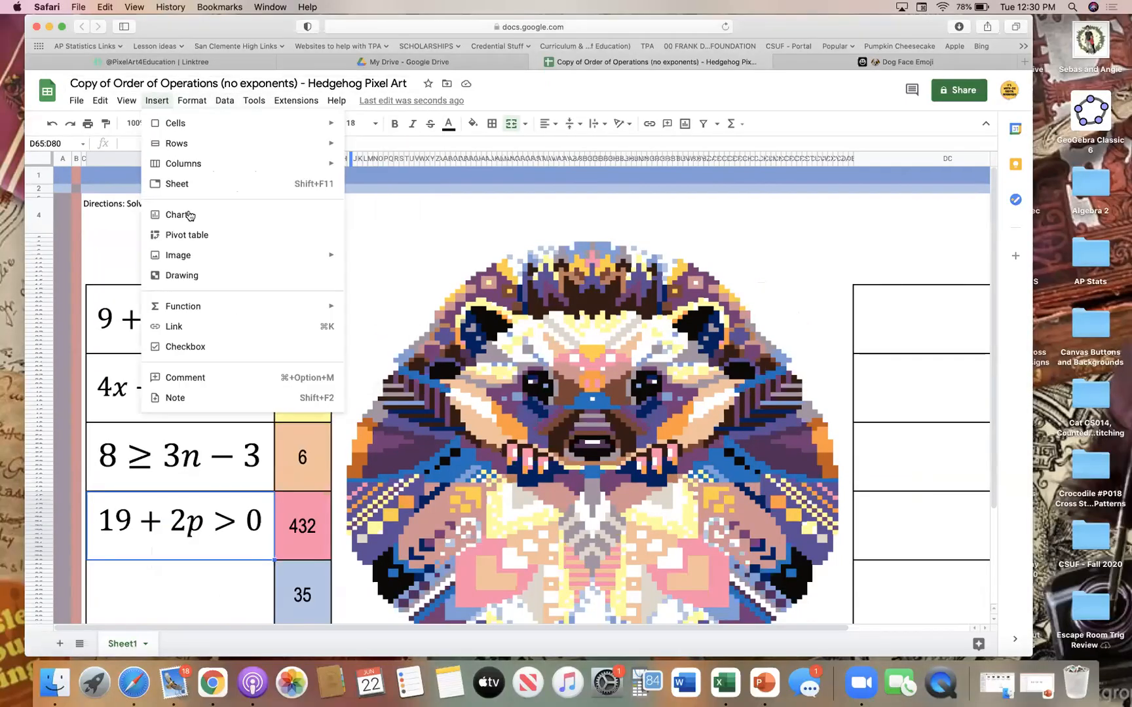
# Insert the image 5.png with the inequality 12 < 60 − 6f inside the question cell beside 35
pyautogui.click(204, 598)
pyautogui.scroll(-3, 208, 559)
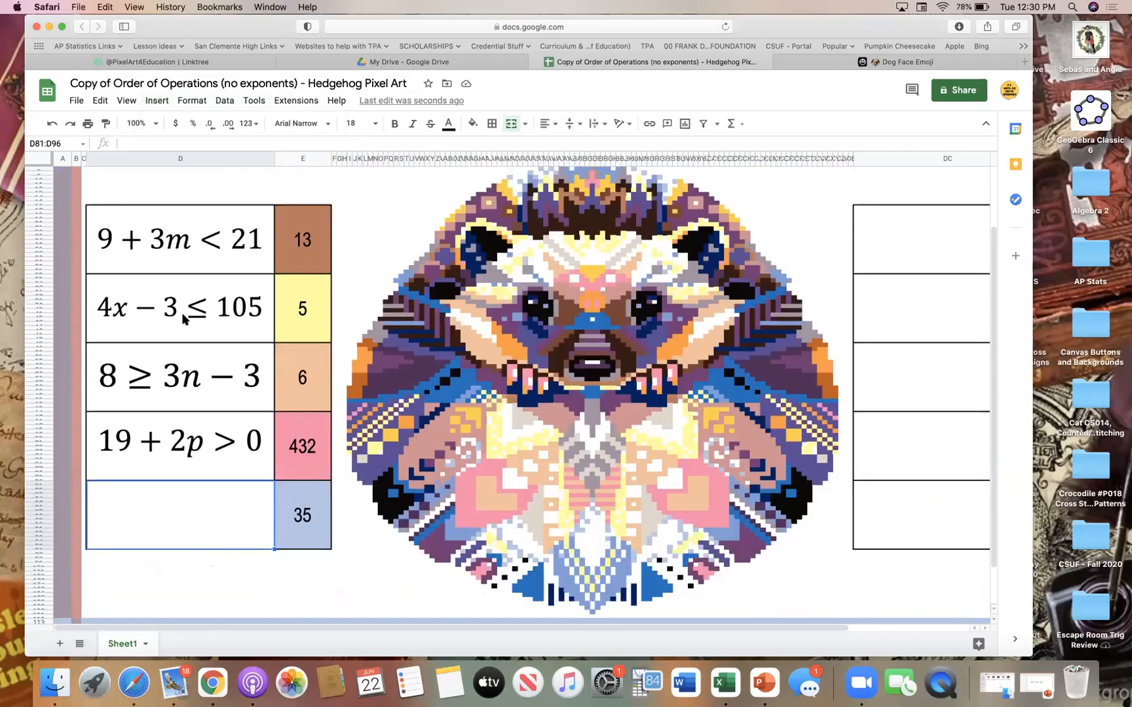
pyautogui.click(157, 102)
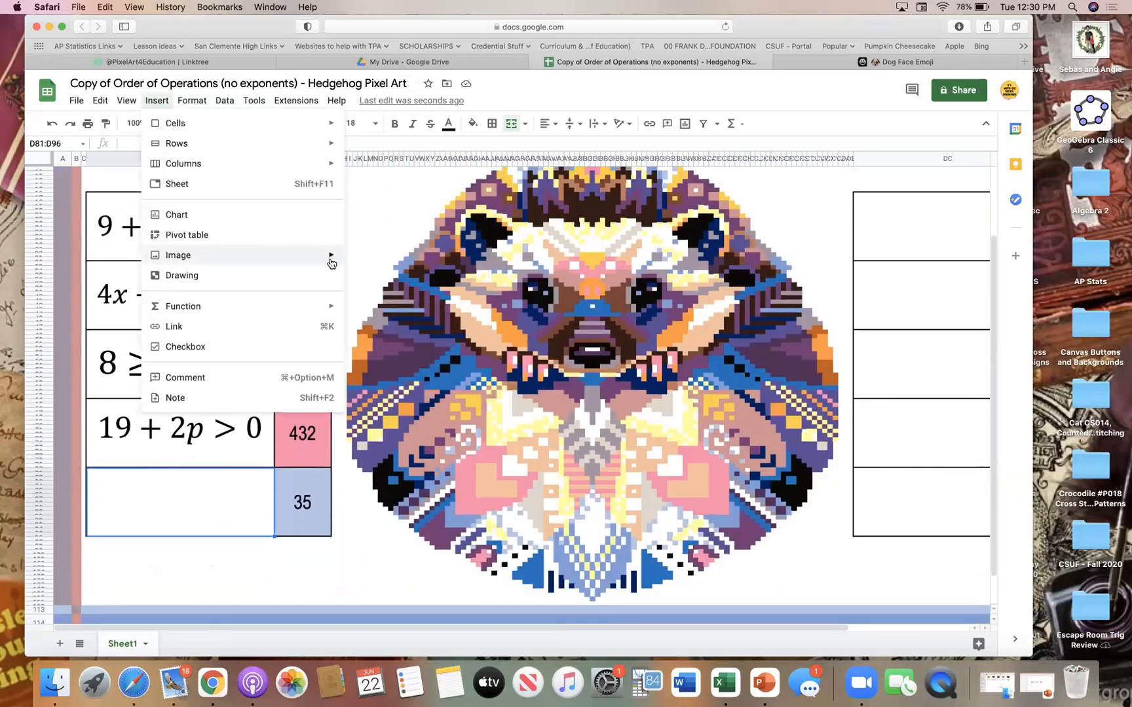
pyautogui.moveTo(327, 256)
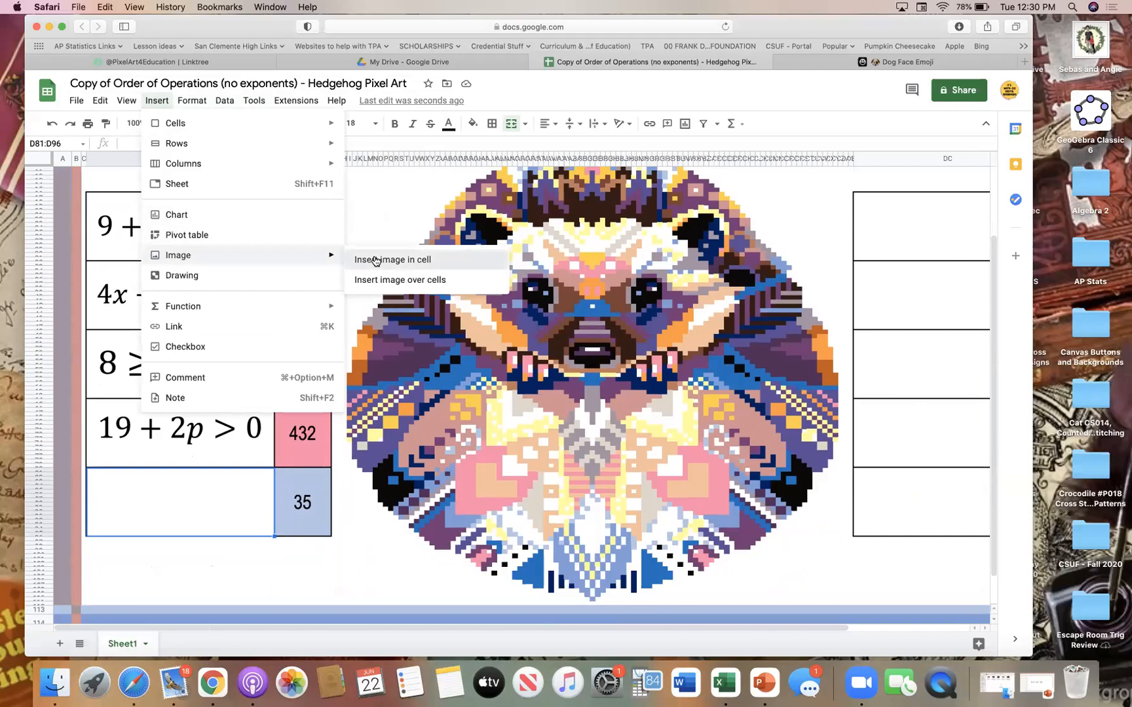
pyautogui.click(375, 260)
pyautogui.click(536, 446)
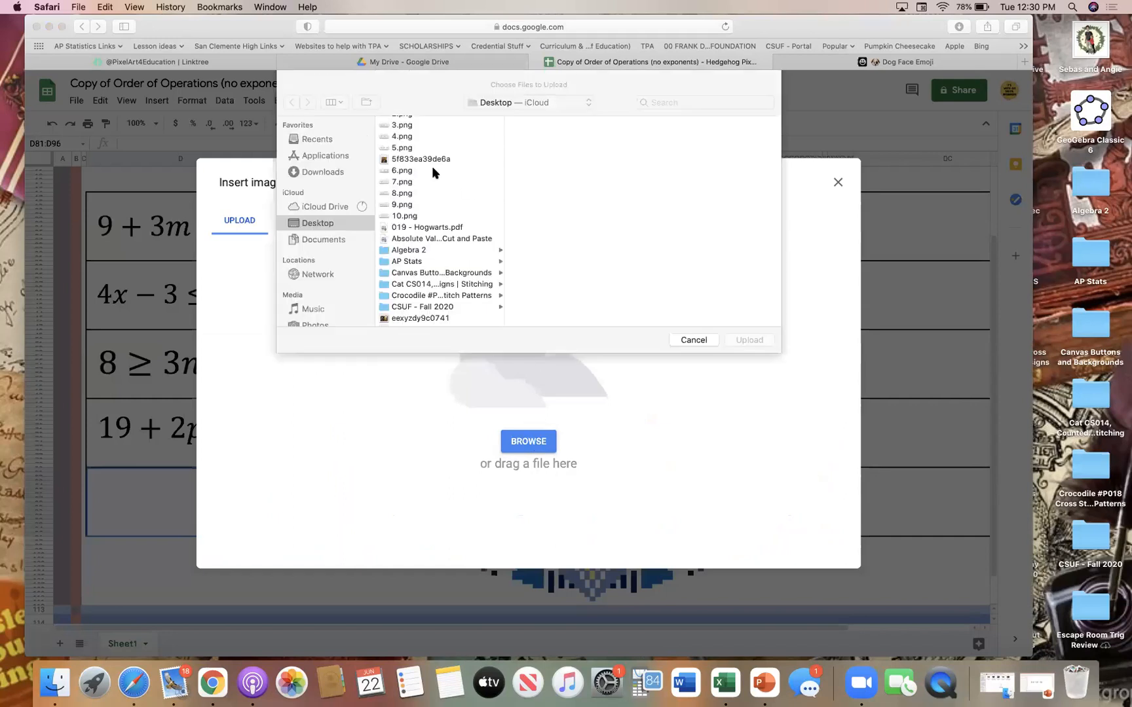
pyautogui.click(403, 148)
pyautogui.click(749, 340)
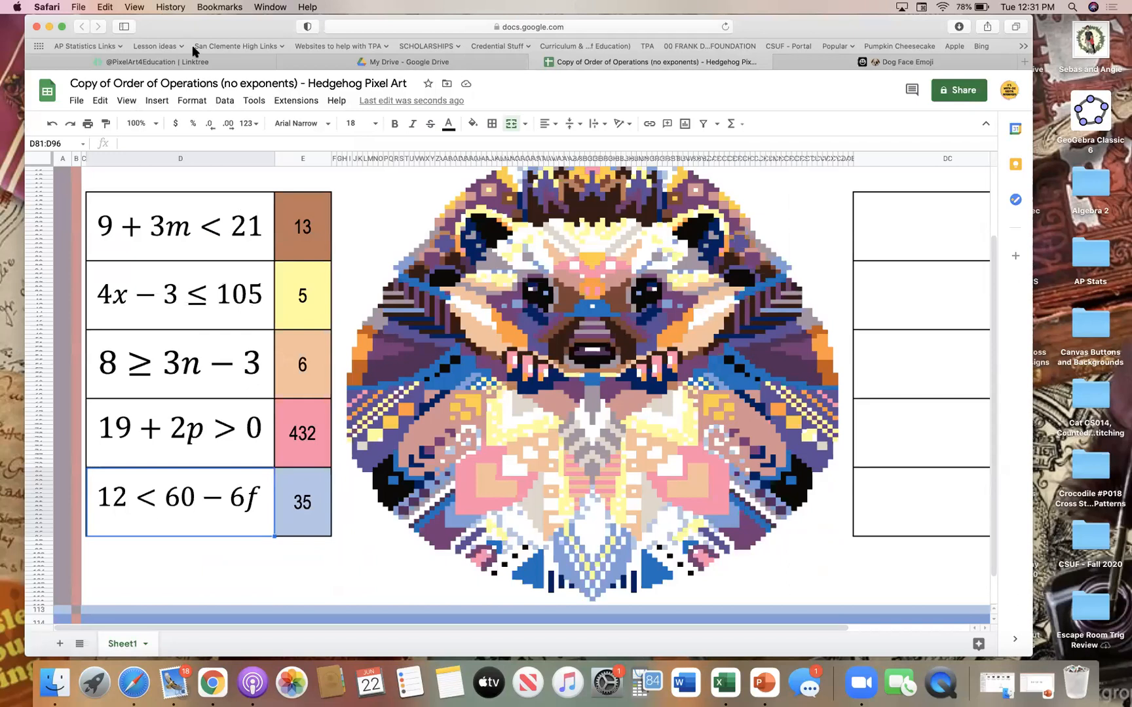
# Move the browser window and narrow it to less than half the screen width, uncovering the numbered image files on the desktop
pyautogui.moveTo(234, 30); pyautogui.dragTo(226, 80)
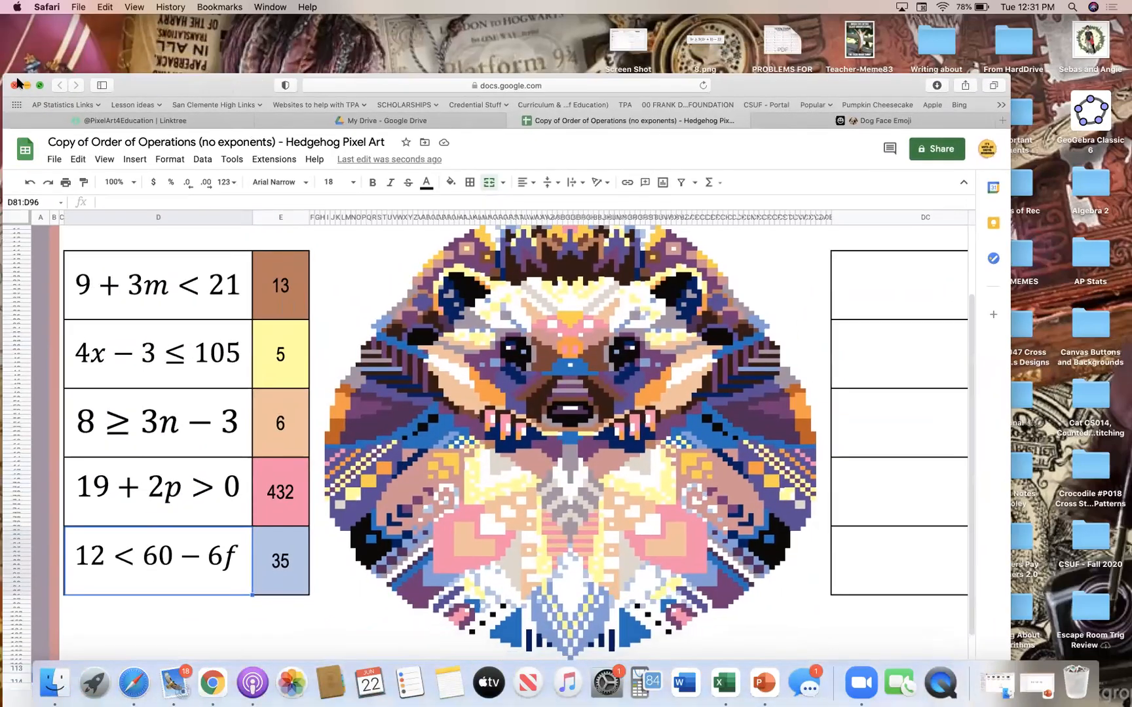
pyautogui.click(41, 87)
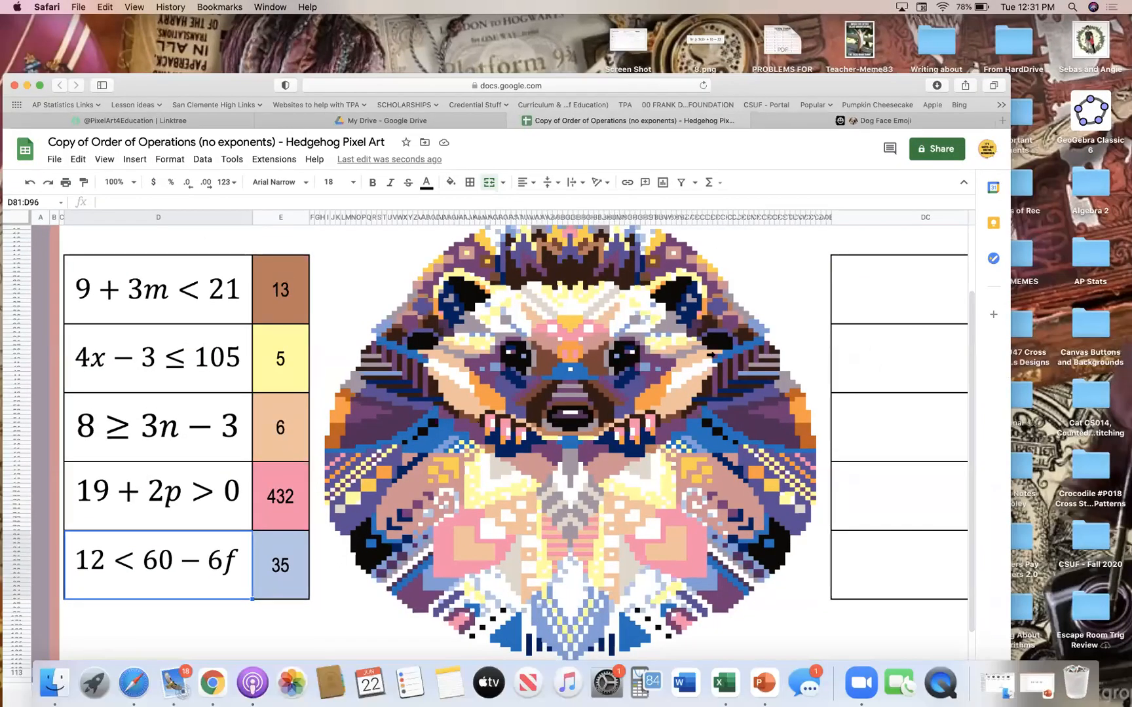
pyautogui.moveTo(1009, 373); pyautogui.dragTo(449, 363)
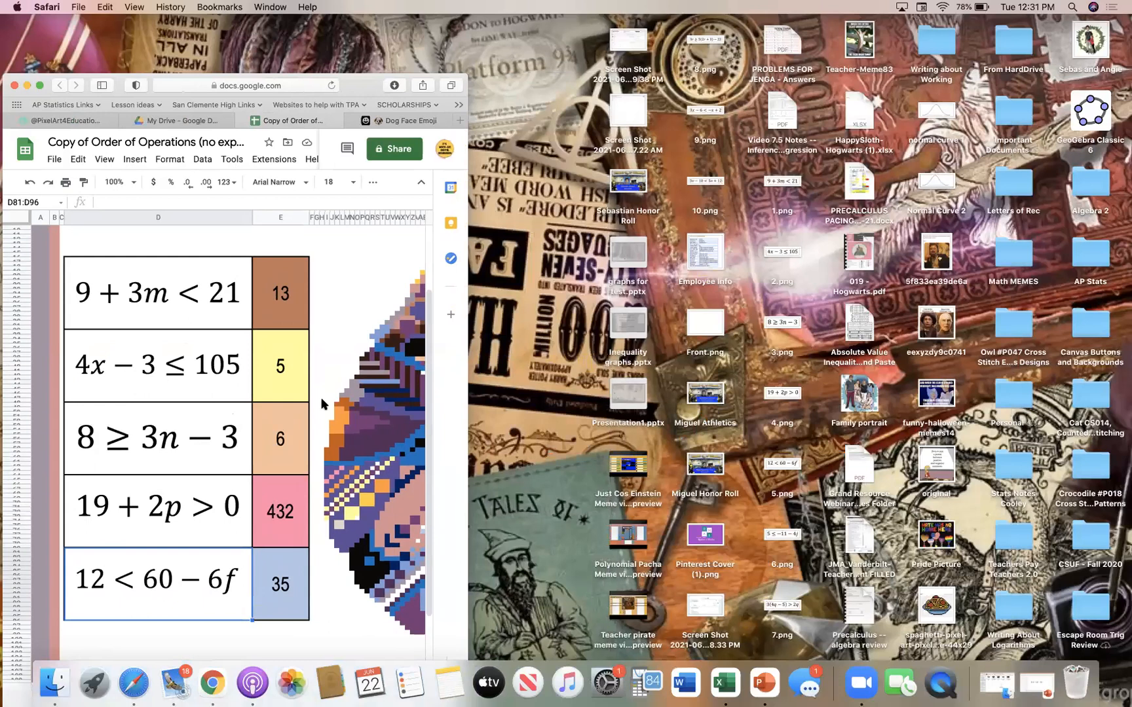
pyautogui.moveTo(356, 88); pyautogui.dragTo(358, 55)
# Insert the desktop image 6.png with the inequality 5 ≤ −11 − 4j inside the question cell beside 0
pyautogui.hscroll(10, 355, 355)
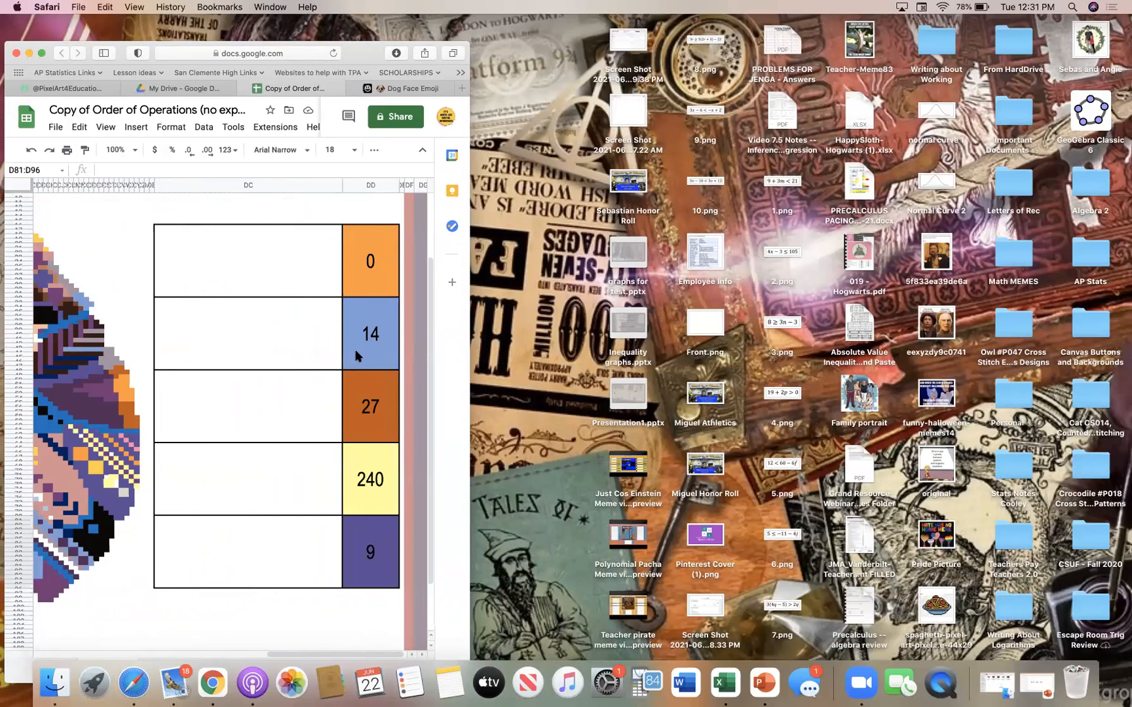
pyautogui.click(219, 272)
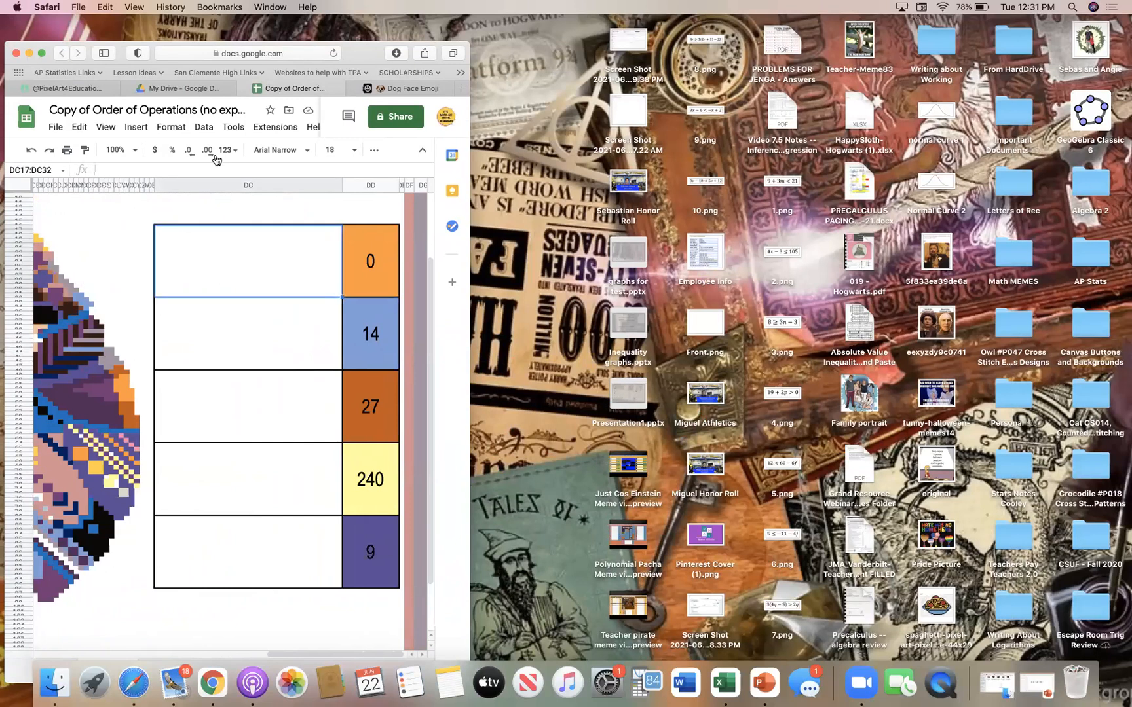
pyautogui.click(137, 126)
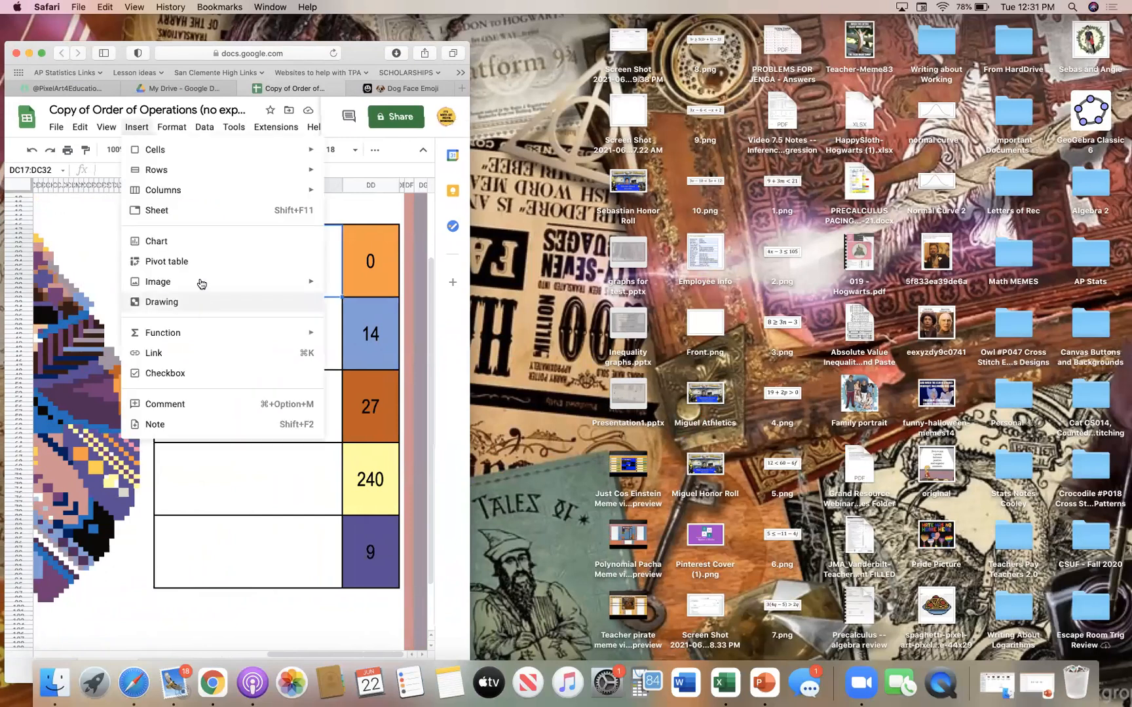
pyautogui.moveTo(201, 283)
pyautogui.click(373, 285)
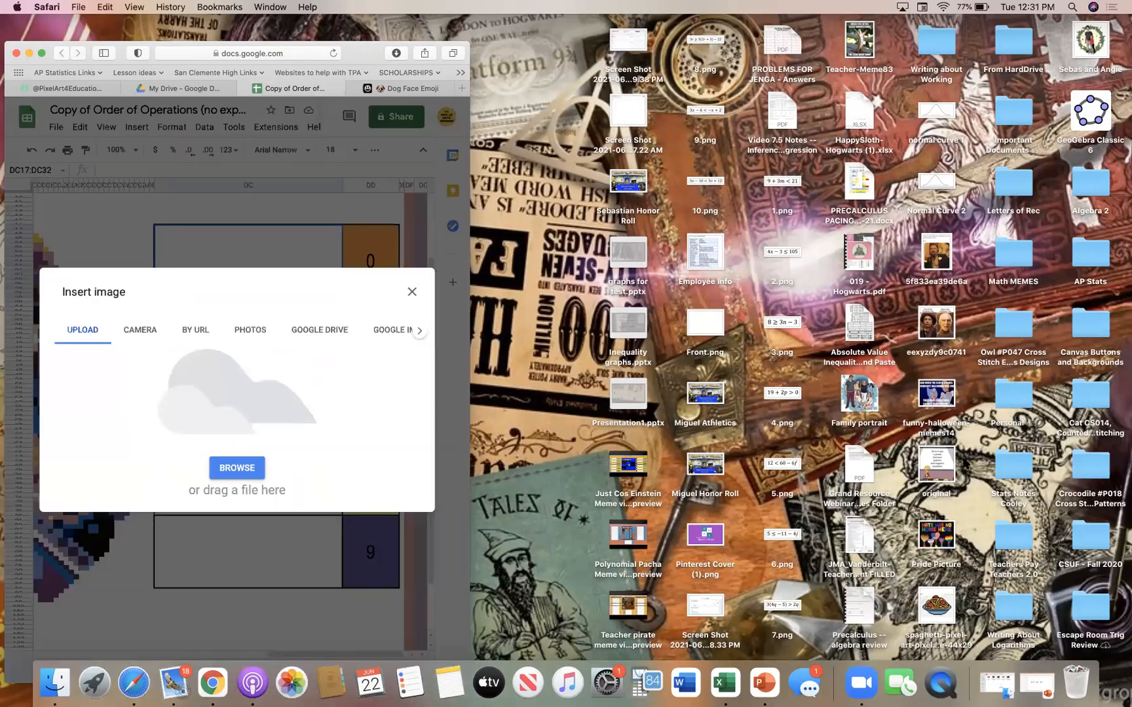
pyautogui.moveTo(783, 533); pyautogui.dragTo(169, 430)
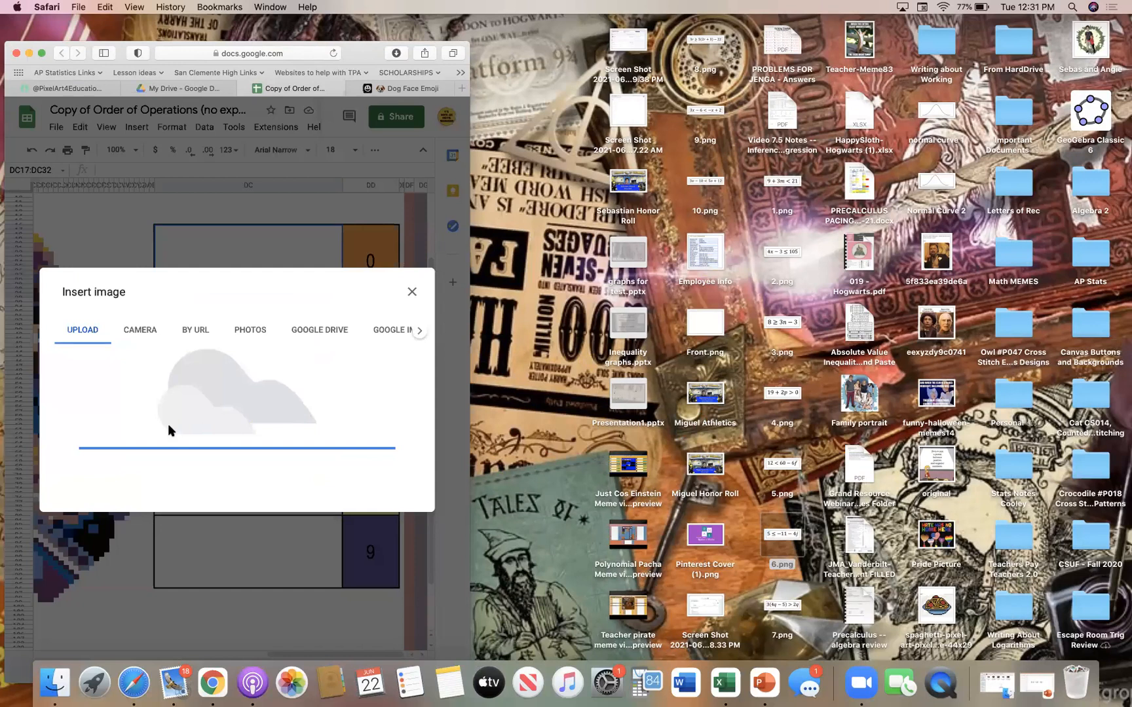
# Insert the desktop image 7.png with the inequality 3(4q − 5) > 2q inside the question cell beside 14
pyautogui.click(240, 324)
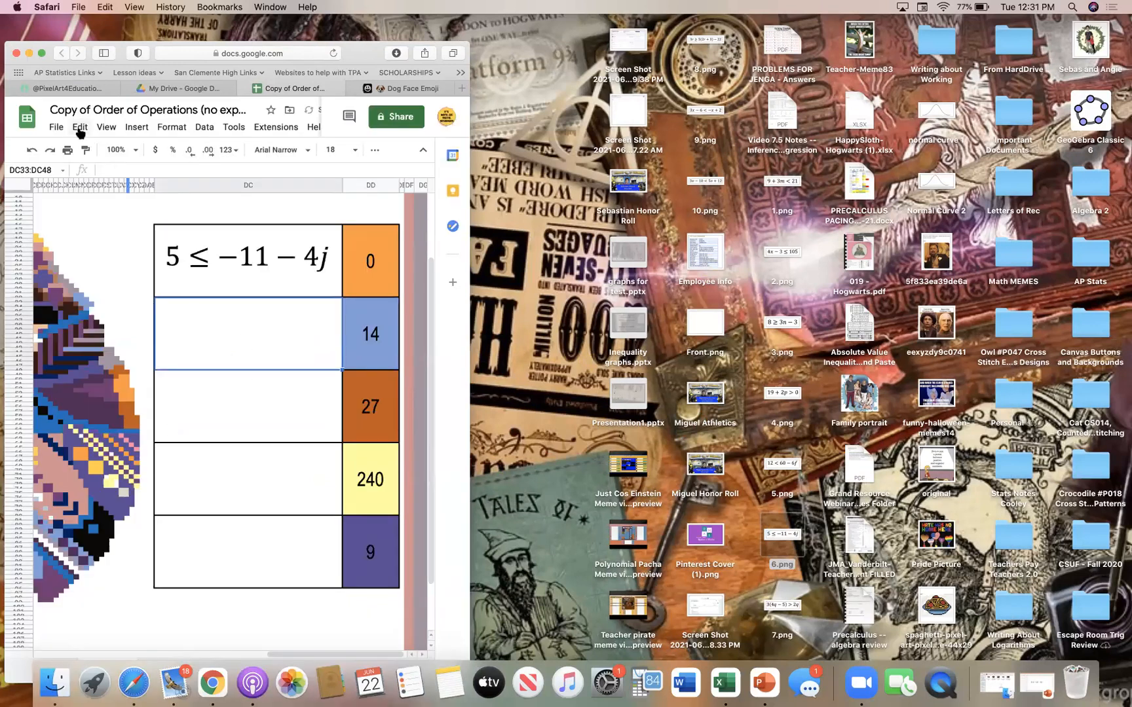
pyautogui.click(136, 126)
pyautogui.moveTo(187, 291)
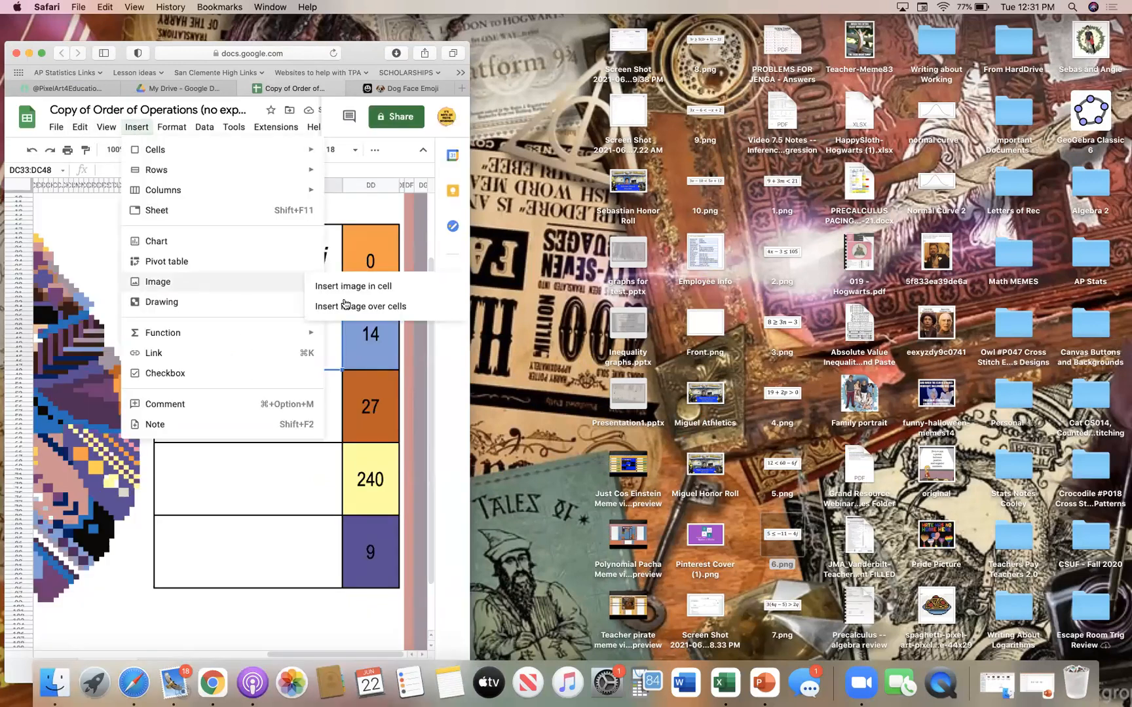
pyautogui.click(348, 287)
pyautogui.moveTo(785, 612); pyautogui.dragTo(218, 455)
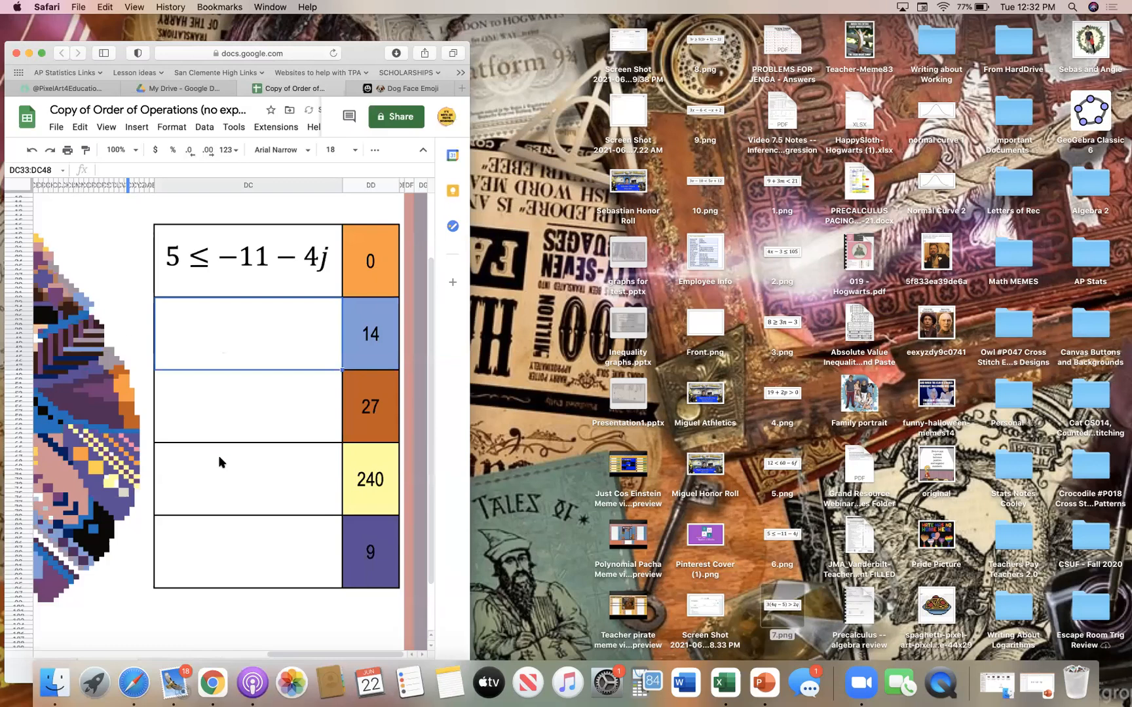
# Insert the desktop image 8.png with the inequality 3r ≥ 5(2r + 3) − 22 inside the question cell beside 27
pyautogui.click(271, 404)
pyautogui.click(136, 126)
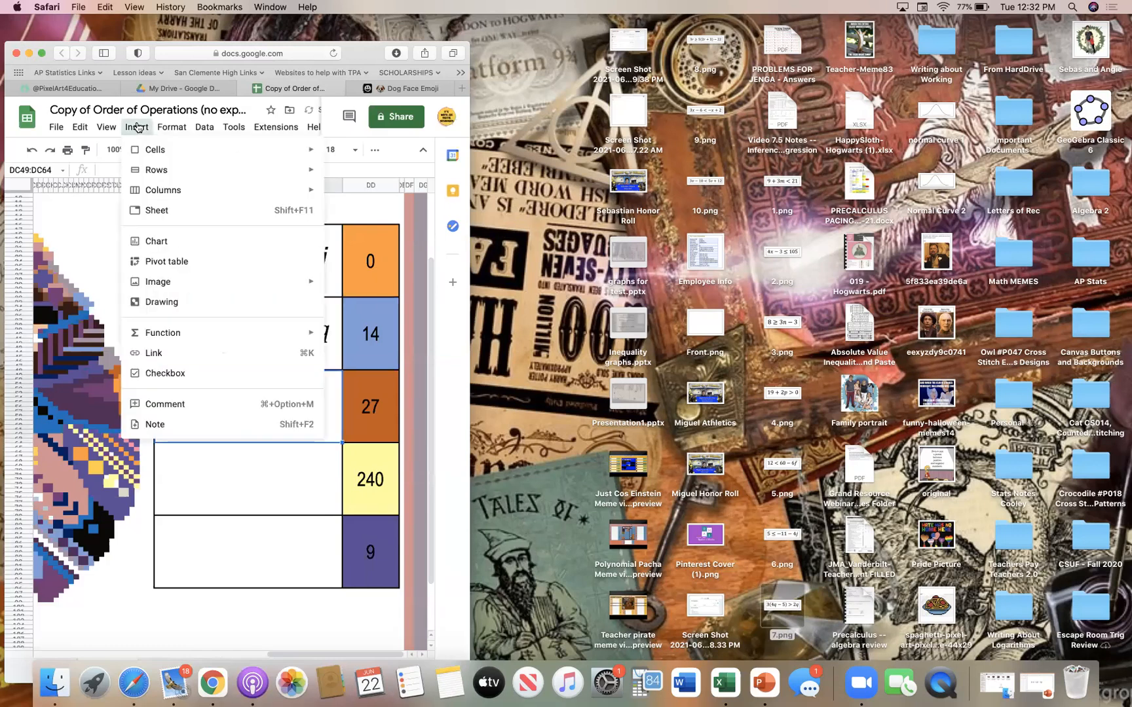
pyautogui.moveTo(190, 283)
pyautogui.click(375, 288)
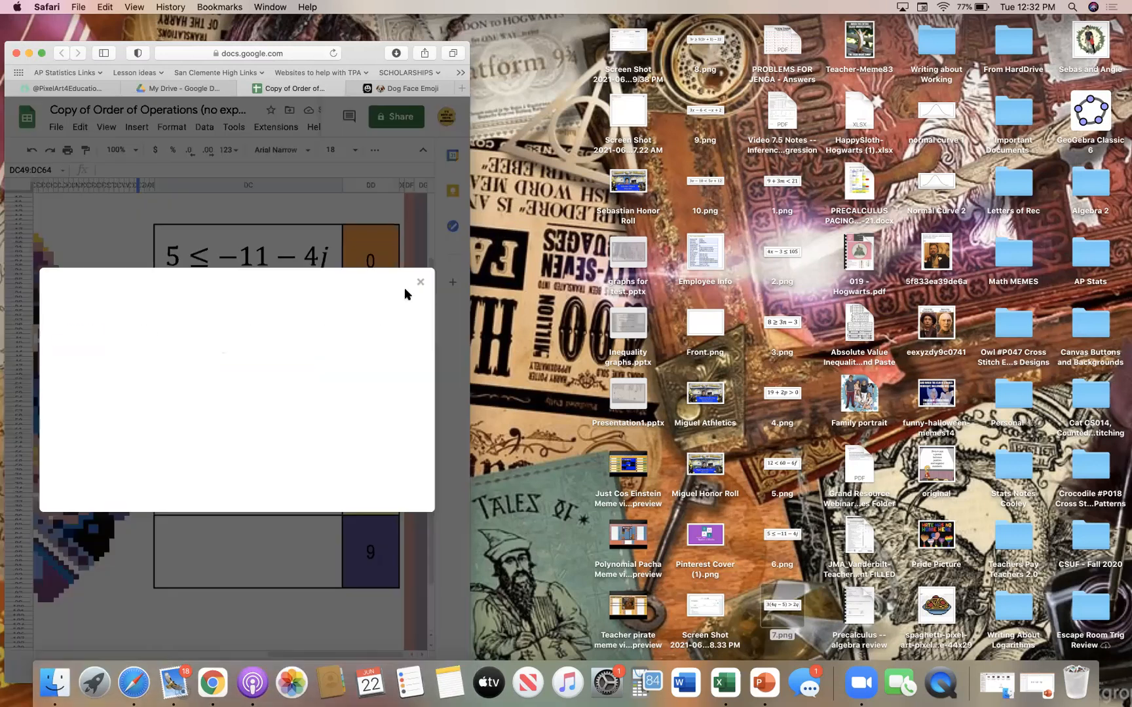
pyautogui.moveTo(713, 74); pyautogui.dragTo(225, 437)
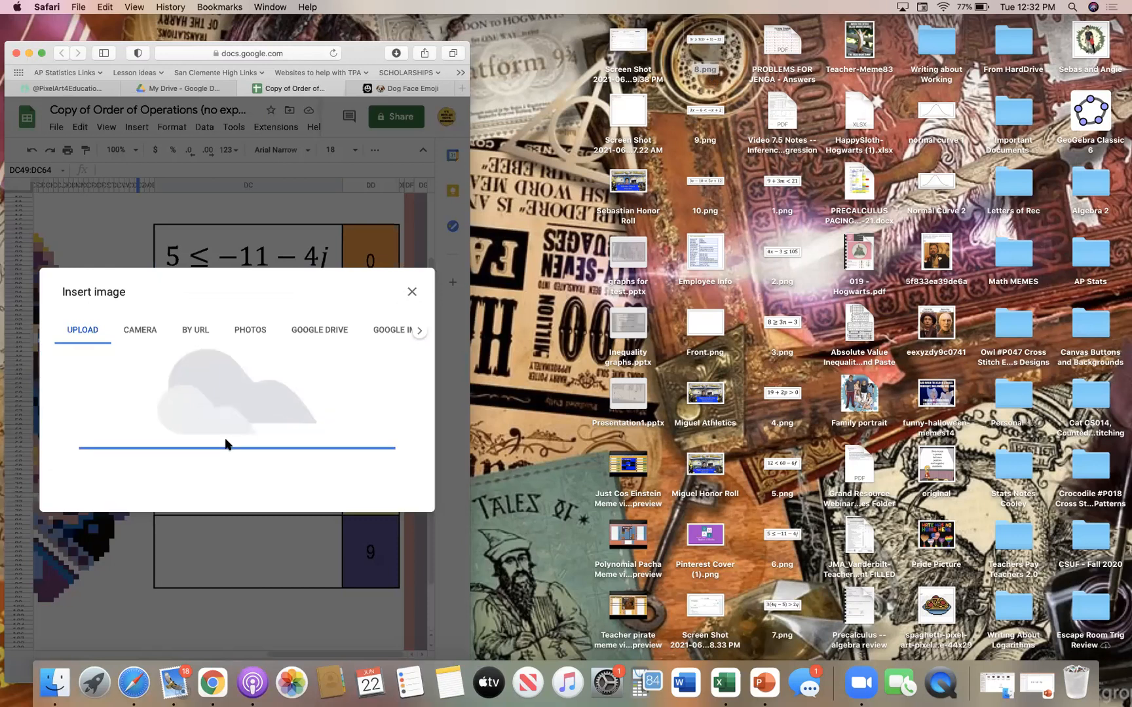
# Insert the desktop image 9.png with the inequality 3x − 6 < −x + 2 inside the question cell beside 240
pyautogui.click(230, 475)
pyautogui.click(137, 128)
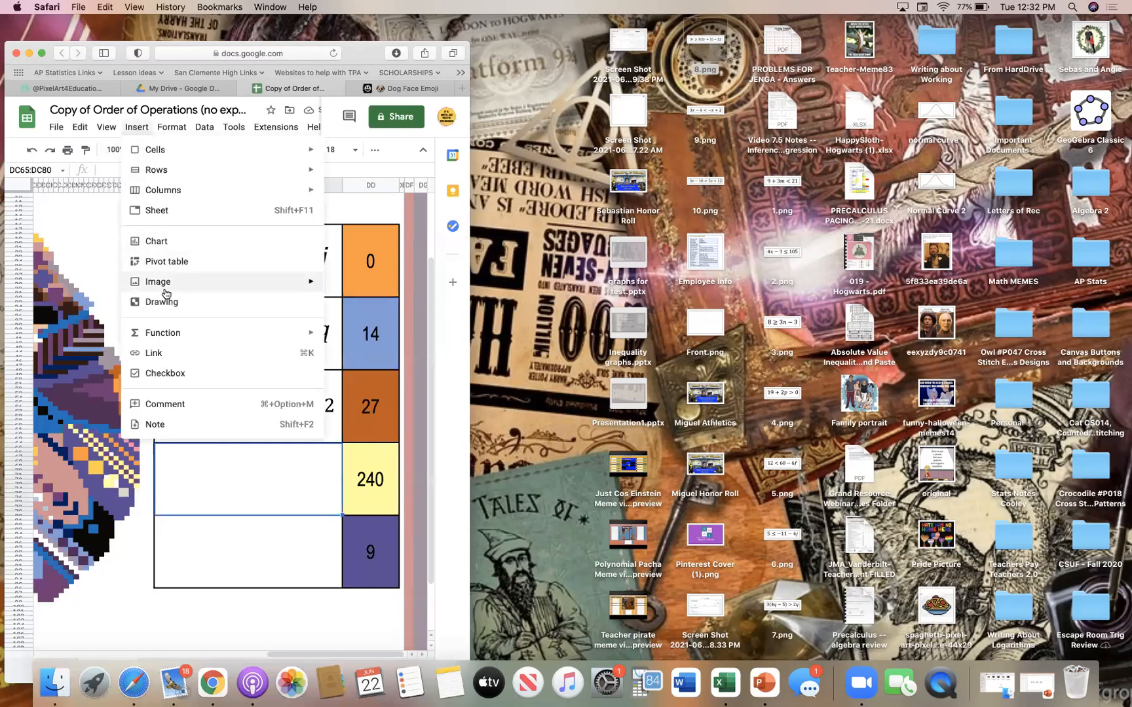
pyautogui.moveTo(171, 283)
pyautogui.click(348, 295)
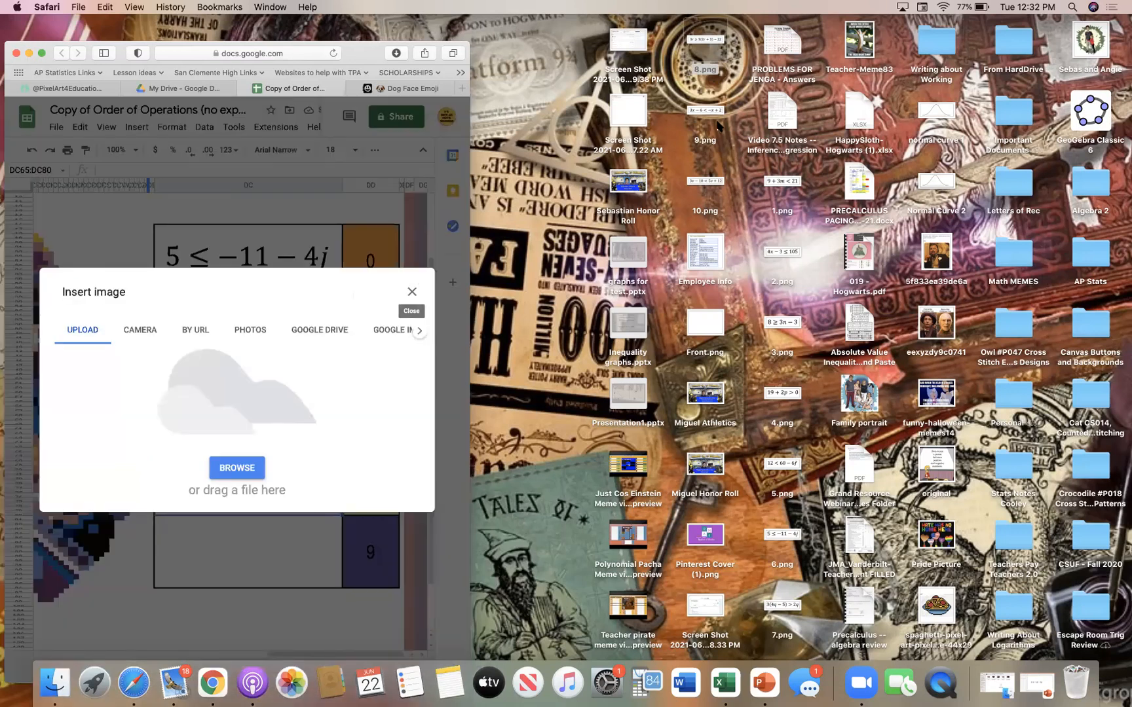
pyautogui.click(715, 117)
pyautogui.moveTo(716, 117); pyautogui.dragTo(303, 430)
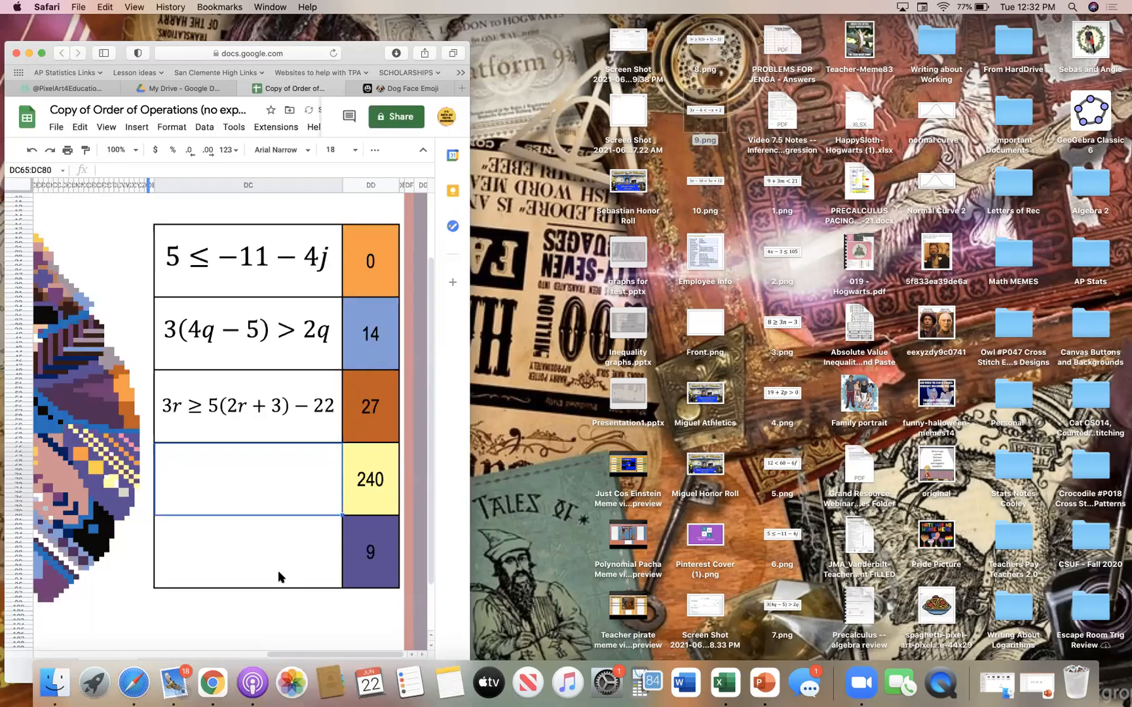
# Insert the desktop image 10.png with the inequality 3v − 10 < 5v + 12 inside the question cell beside 9
pyautogui.click(278, 567)
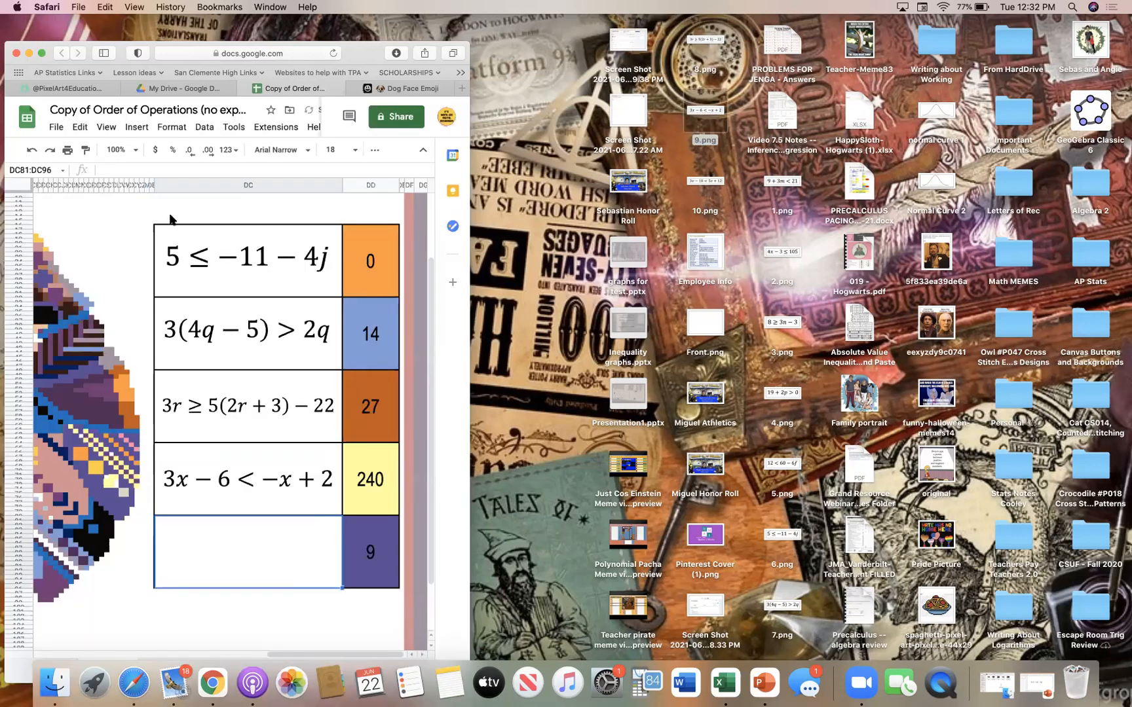
pyautogui.click(137, 127)
pyautogui.moveTo(319, 275)
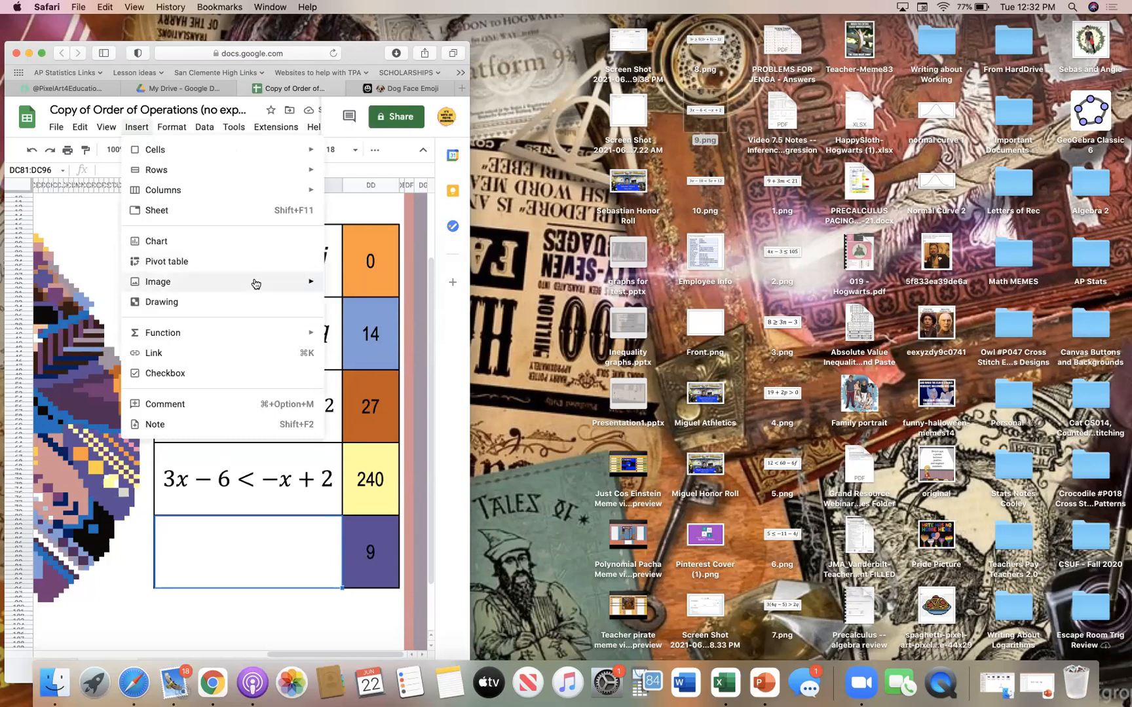
pyautogui.click(322, 286)
pyautogui.moveTo(705, 187); pyautogui.dragTo(317, 411)
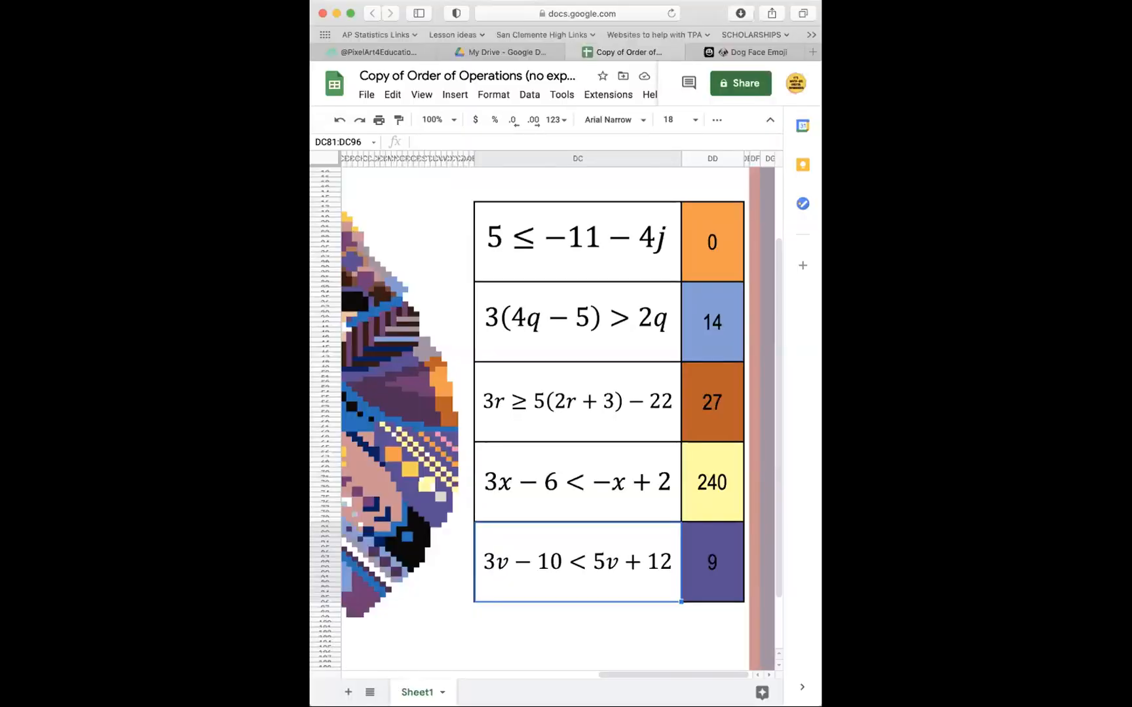
# Expand the browser window to full screen and review the inequality cells on both sides of the hedgehog artwork
pyautogui.click(351, 15)
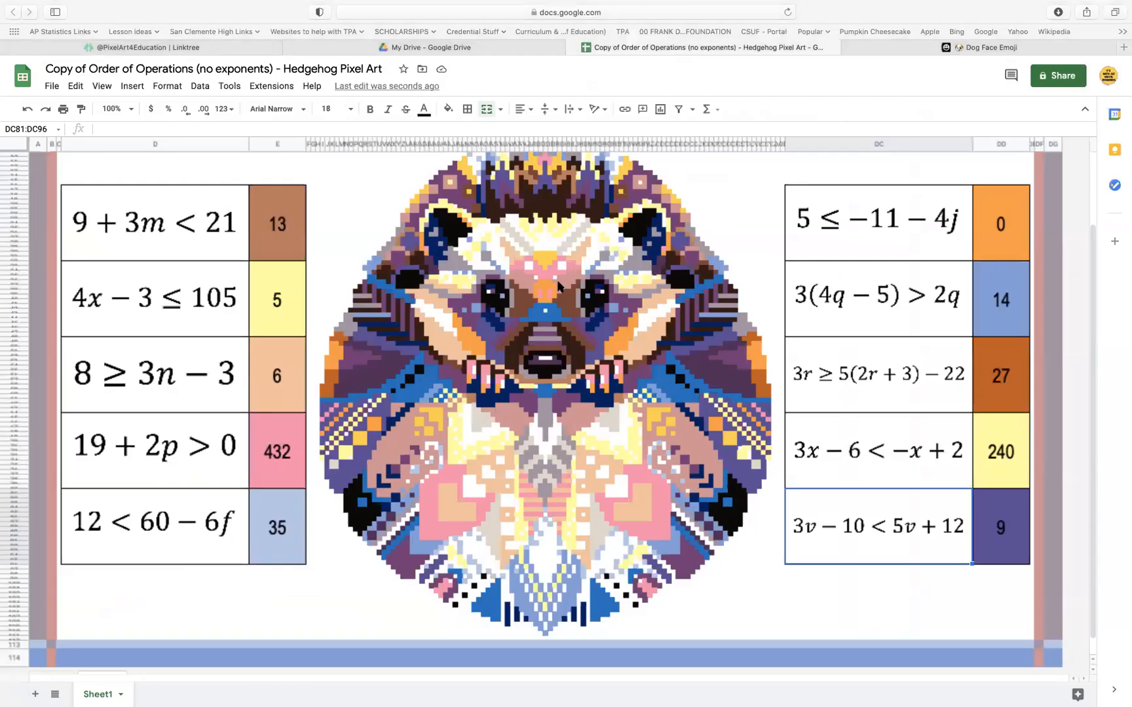
pyautogui.scroll(3, 503, 197)
pyautogui.scroll(-4, 503, 196)
pyautogui.scroll(3, 503, 196)
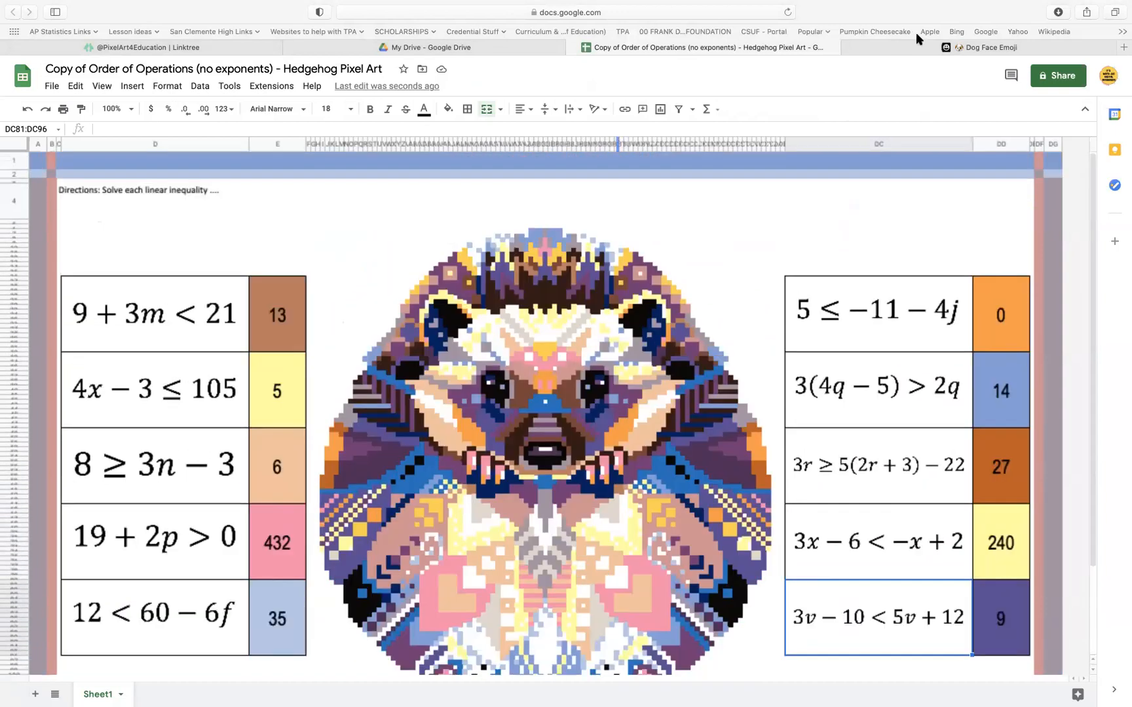
pyautogui.moveTo(1085, 11)
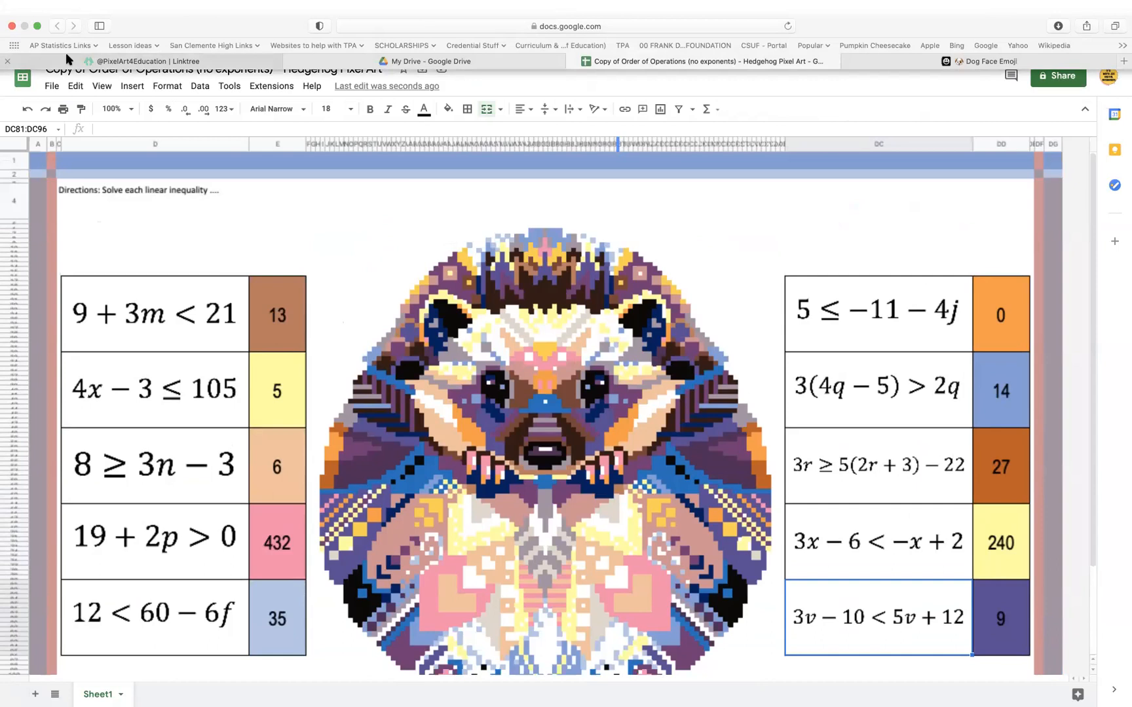
pyautogui.click(37, 27)
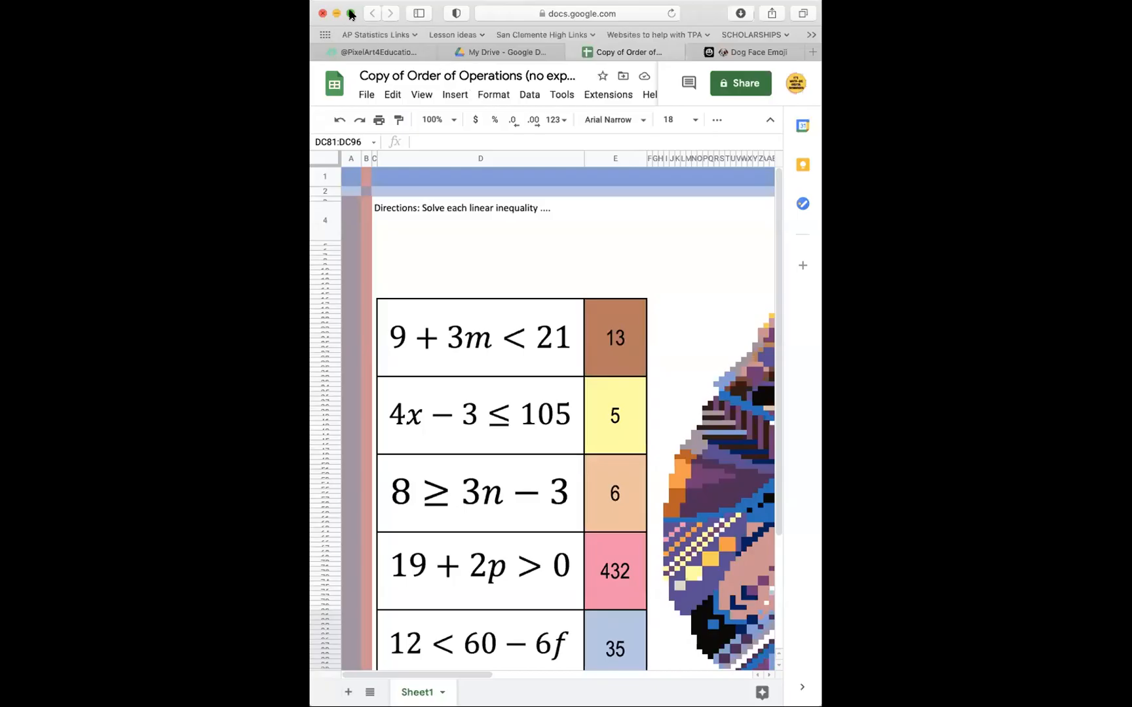
pyautogui.click(352, 13)
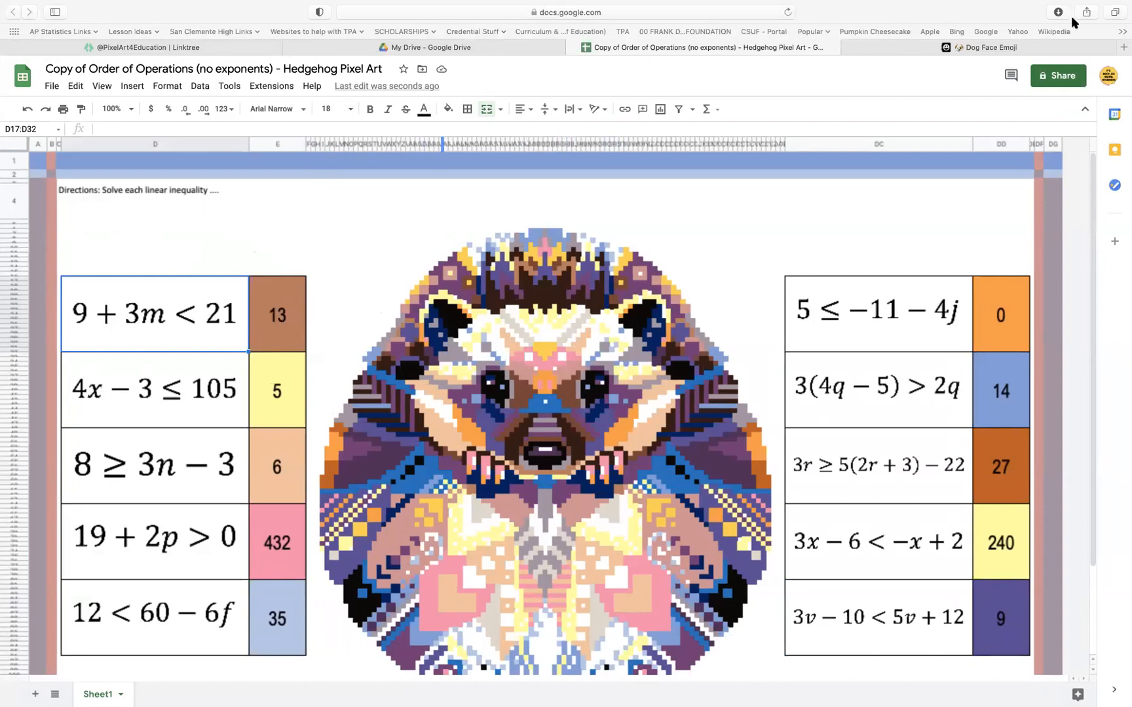
pyautogui.scroll(-3, 798, 510)
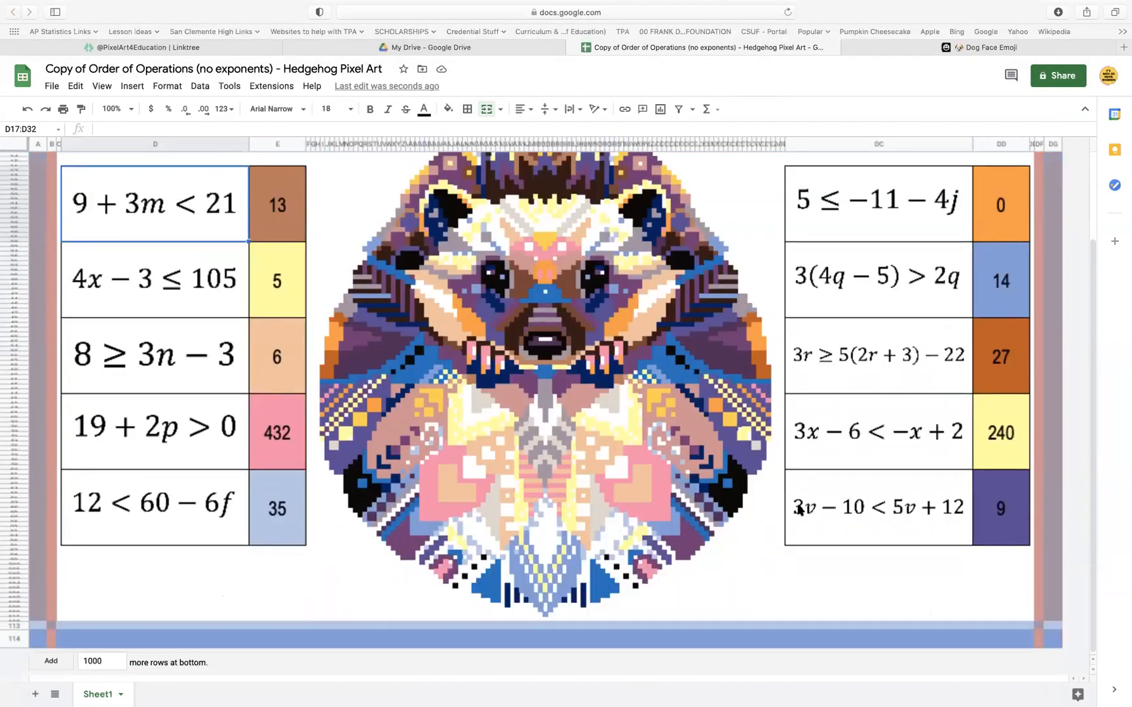
pyautogui.scroll(3, 798, 509)
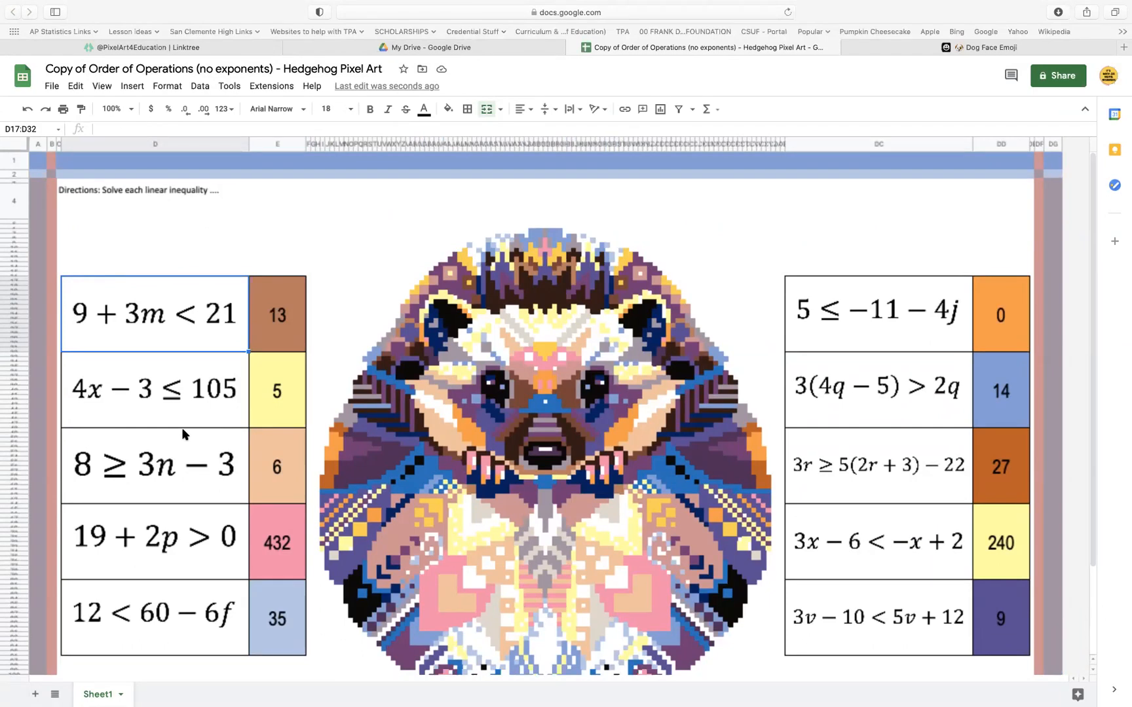
# Insert two new columns to the right of column D, between the inequalities and their colored answer cells
pyautogui.click(226, 143)
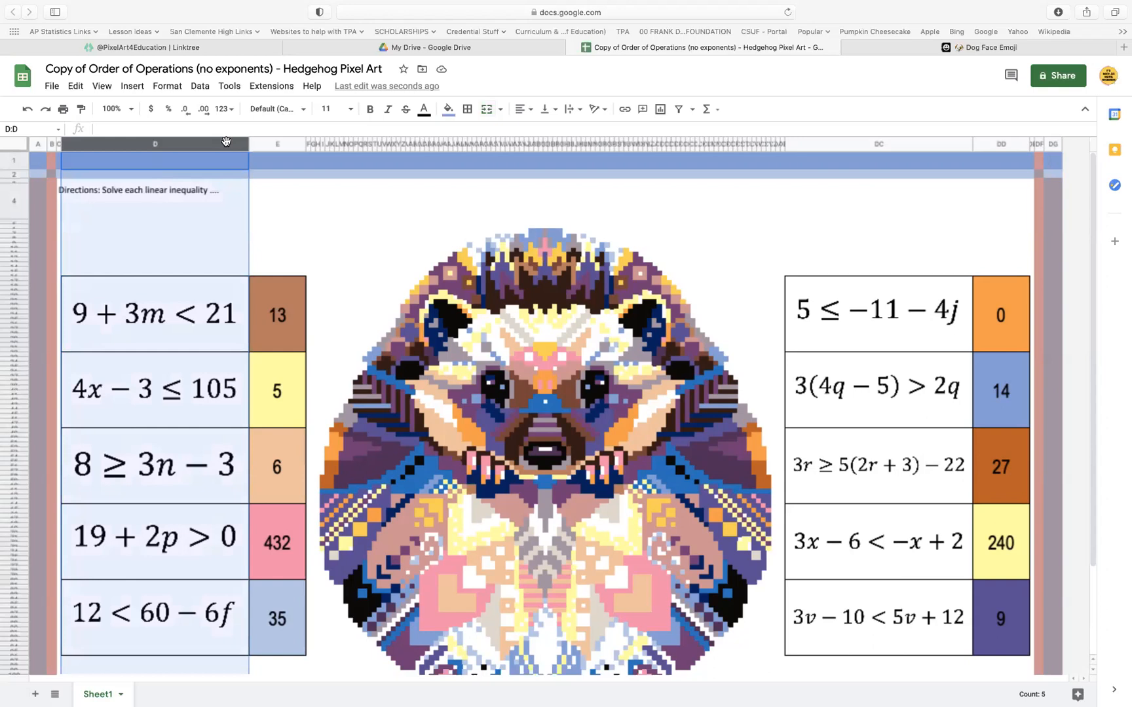
pyautogui.click(322, 226)
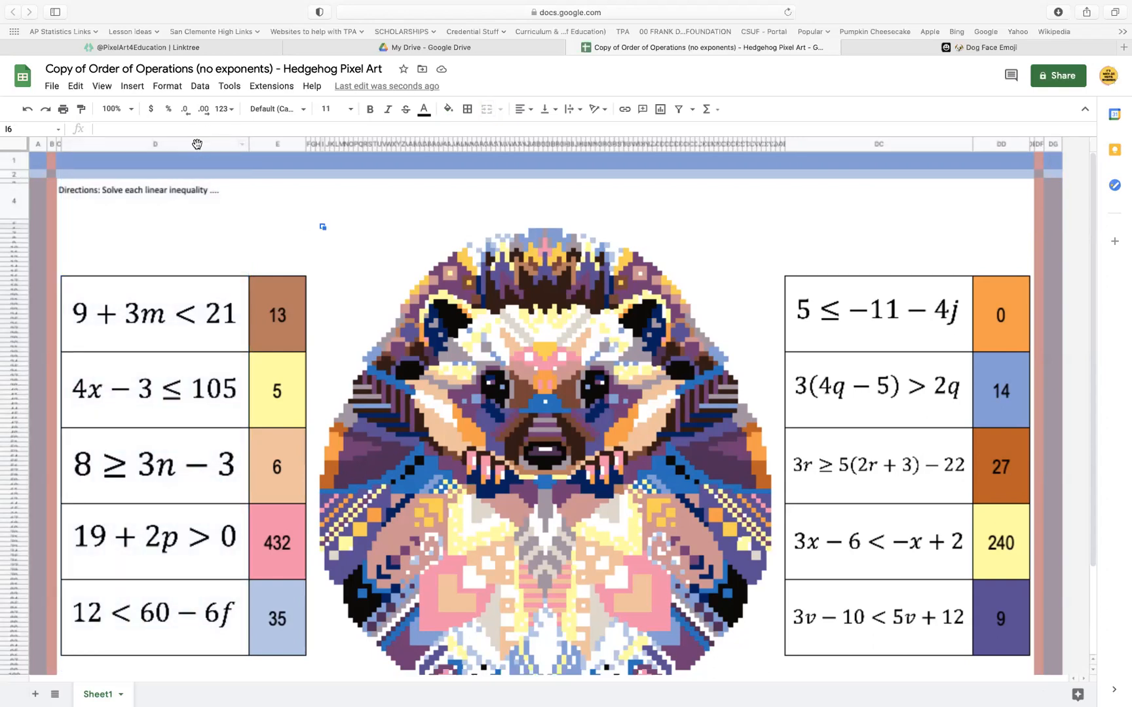
pyautogui.click(196, 143)
pyautogui.rightClick(197, 145)
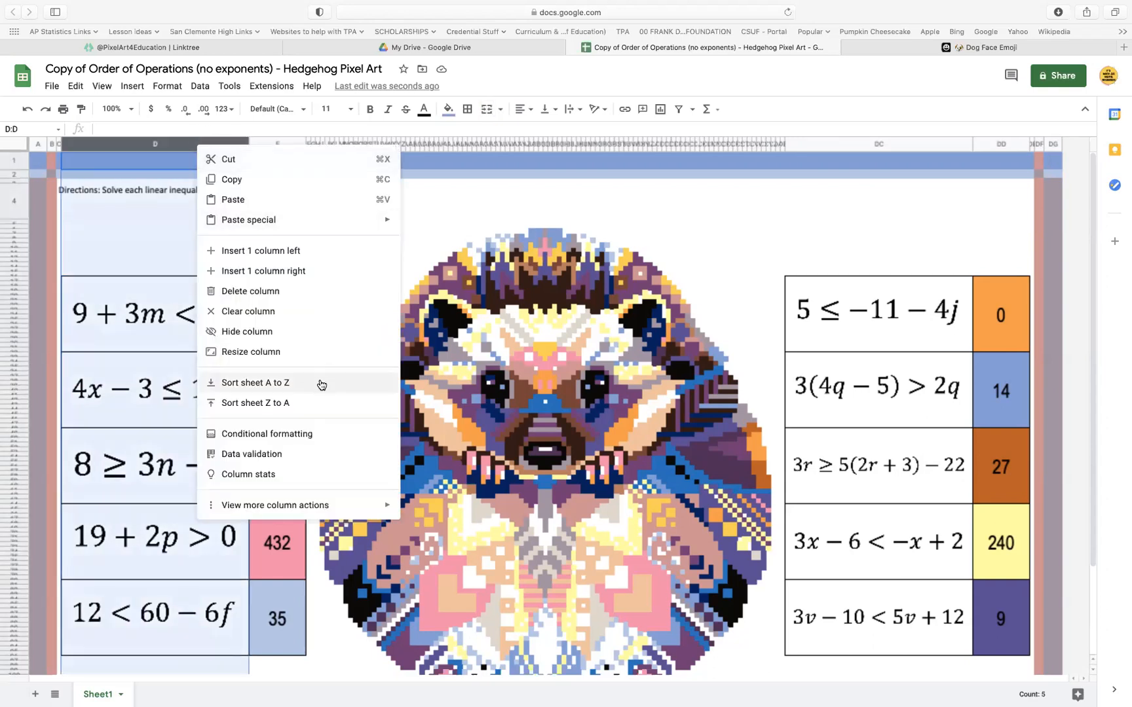
pyautogui.click(306, 274)
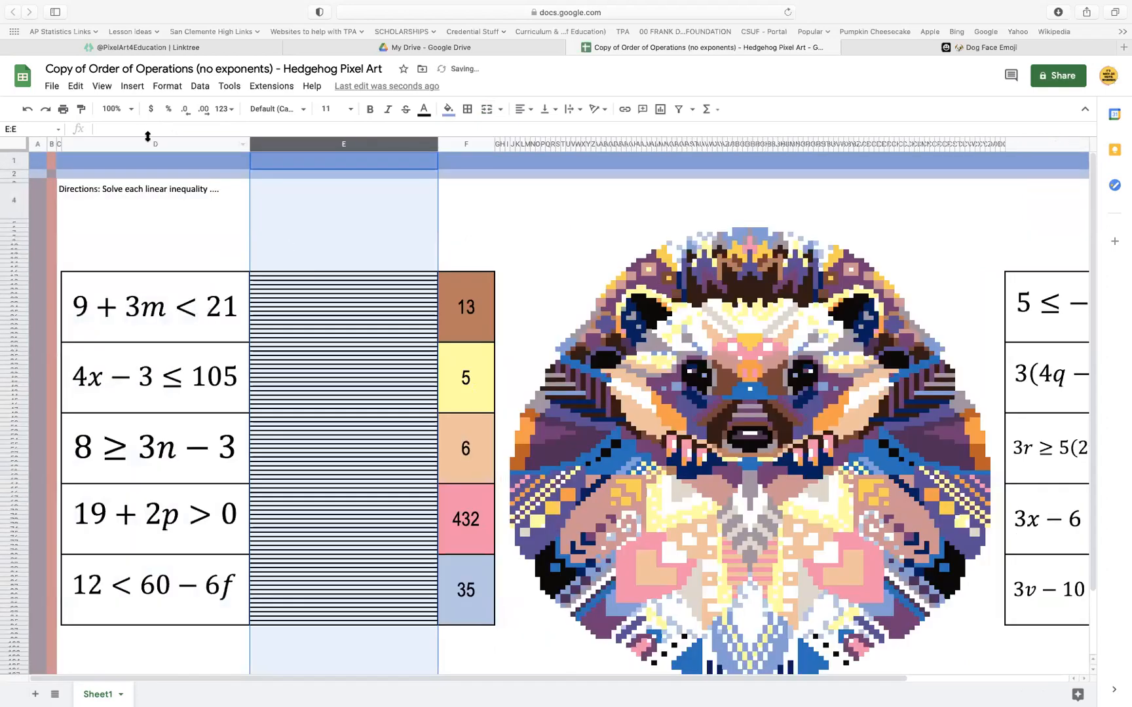
pyautogui.rightClick(182, 141)
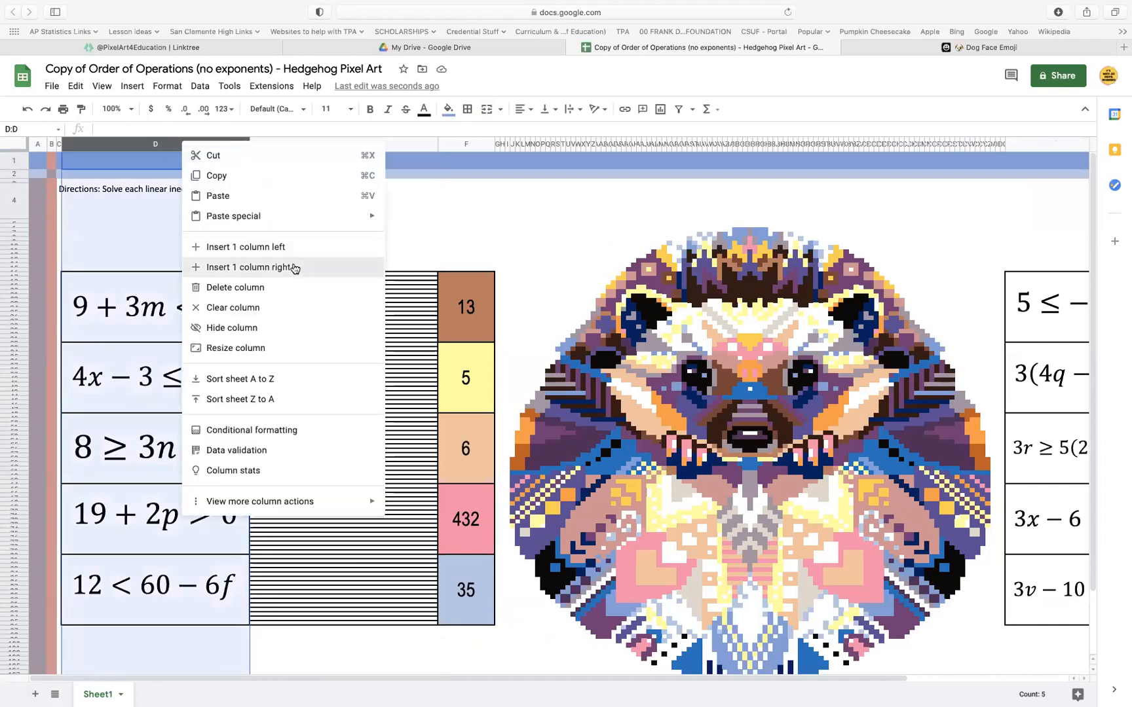
pyautogui.click(294, 268)
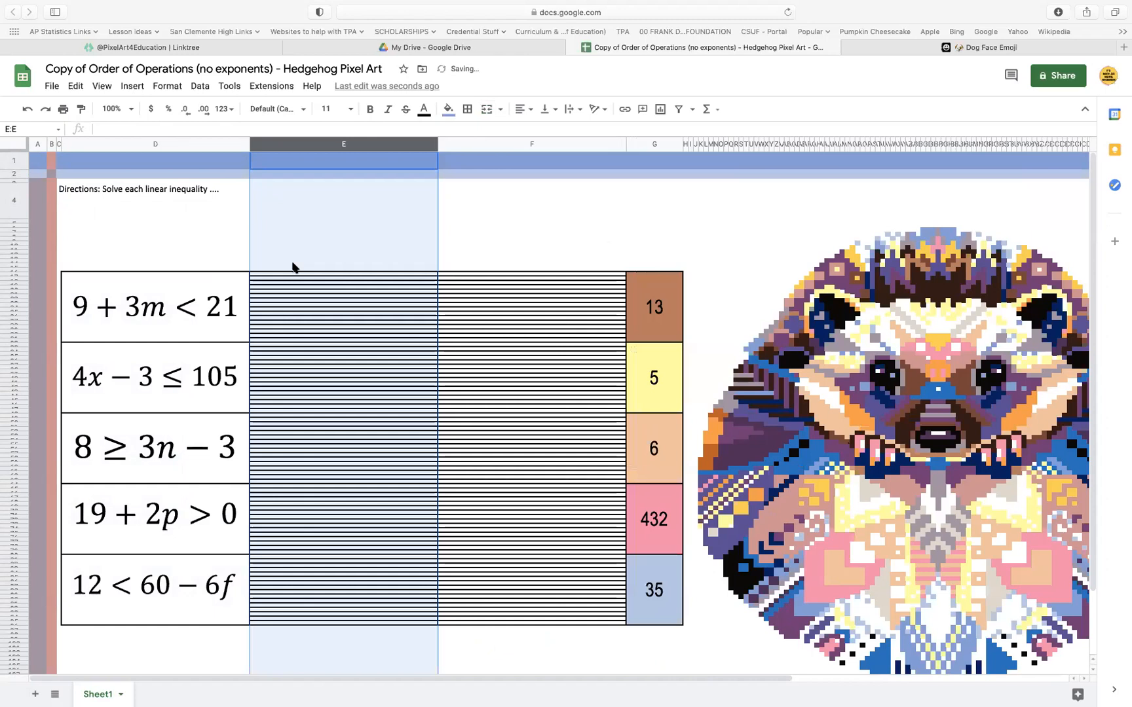
pyautogui.click(359, 332)
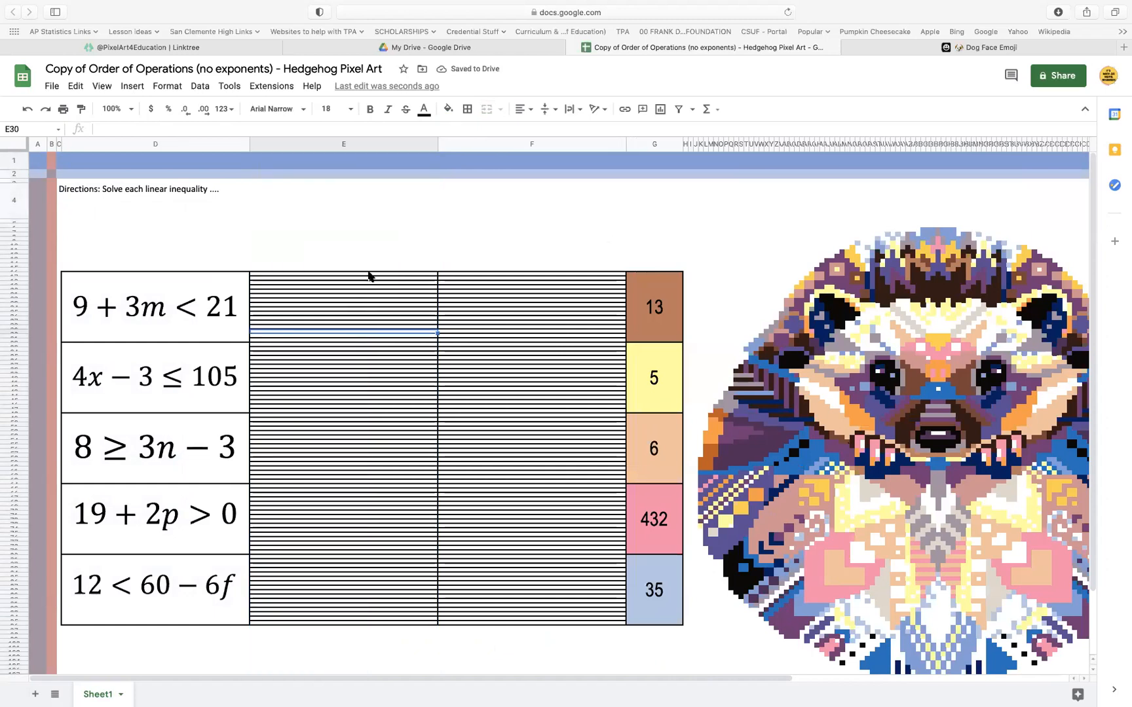
# Copy the five inequality cells D17:D96 into column E and clear the pasted contents, keeping the merged cell layout
pyautogui.click(227, 274)
pyautogui.moveTo(212, 518); pyautogui.dragTo(212, 601)
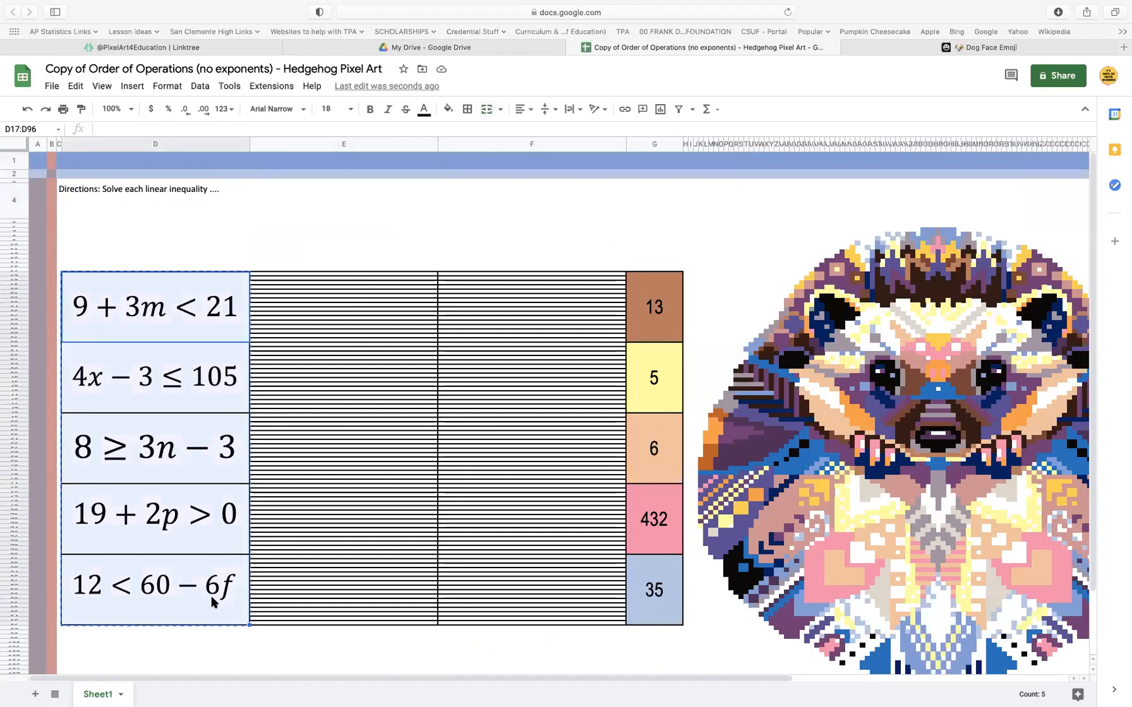
pyautogui.press('Right')
pyautogui.press('super+v')
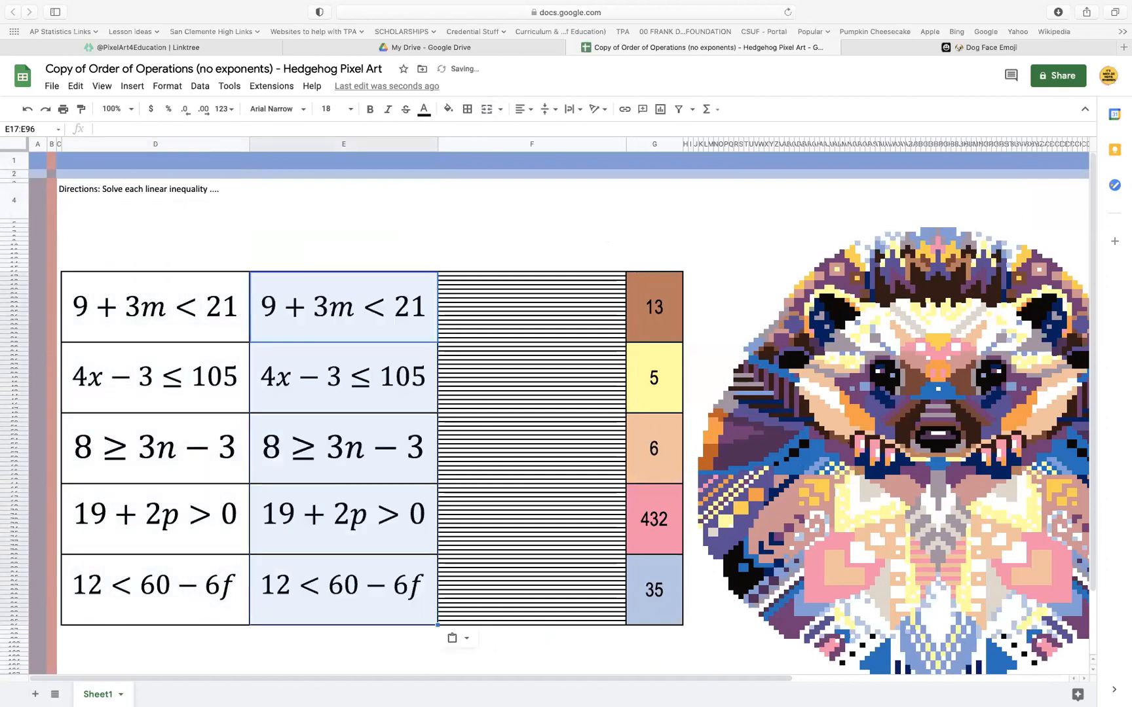
pyautogui.click(375, 314)
pyautogui.moveTo(375, 314); pyautogui.dragTo(370, 587)
pyautogui.press('Delete')
# Copy the five blank merged cells E17:E96 into column F
pyautogui.click(363, 367)
pyautogui.moveTo(368, 315); pyautogui.dragTo(363, 598)
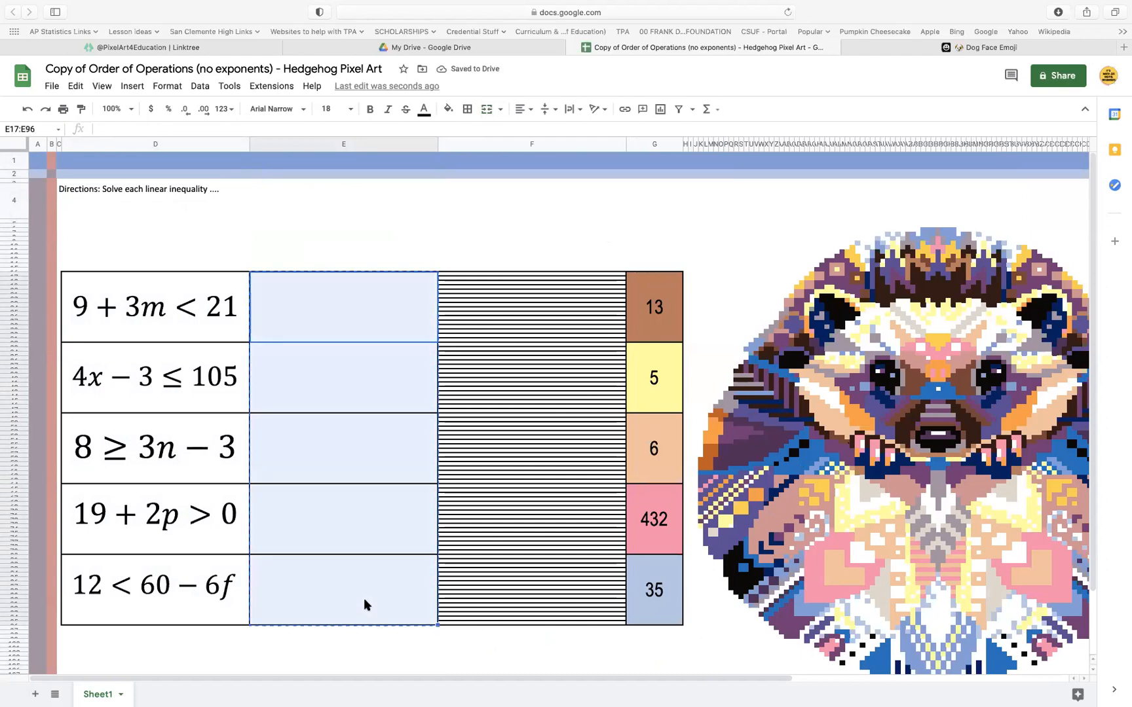
pyautogui.press('Right')
pyautogui.press('super+v')
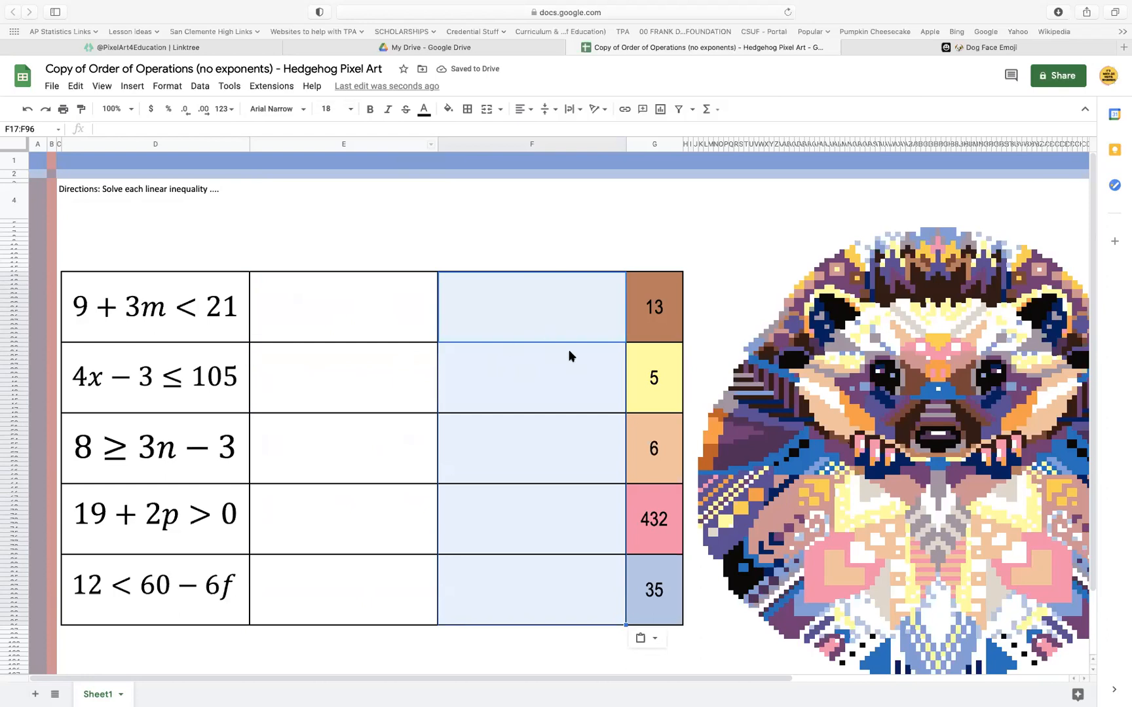
pyautogui.moveTo(356, 295); pyautogui.dragTo(358, 589)
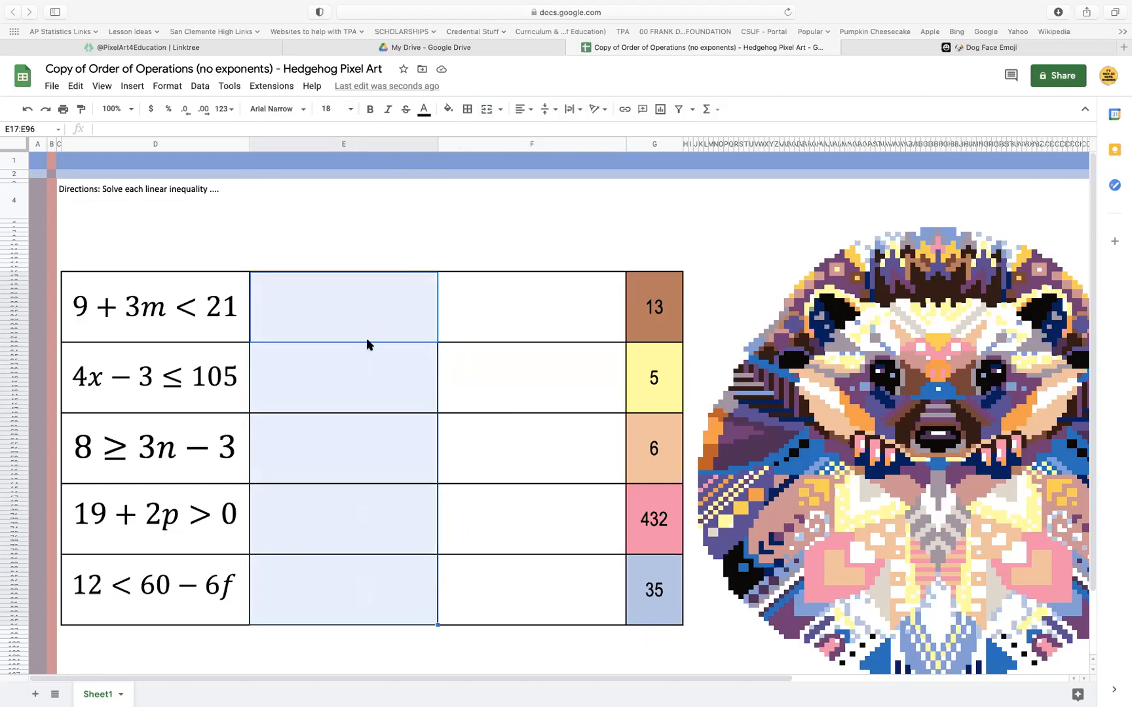
pyautogui.click(350, 308)
pyautogui.click(344, 387)
pyautogui.click(330, 459)
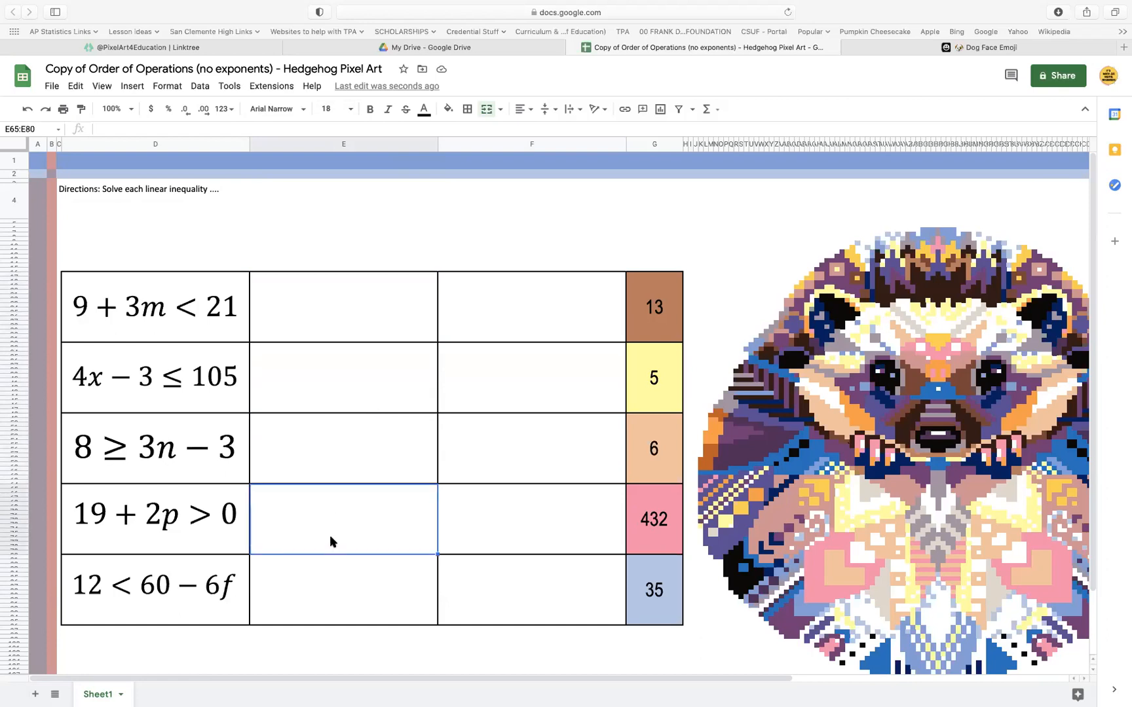
pyautogui.moveTo(546, 306); pyautogui.dragTo(535, 572)
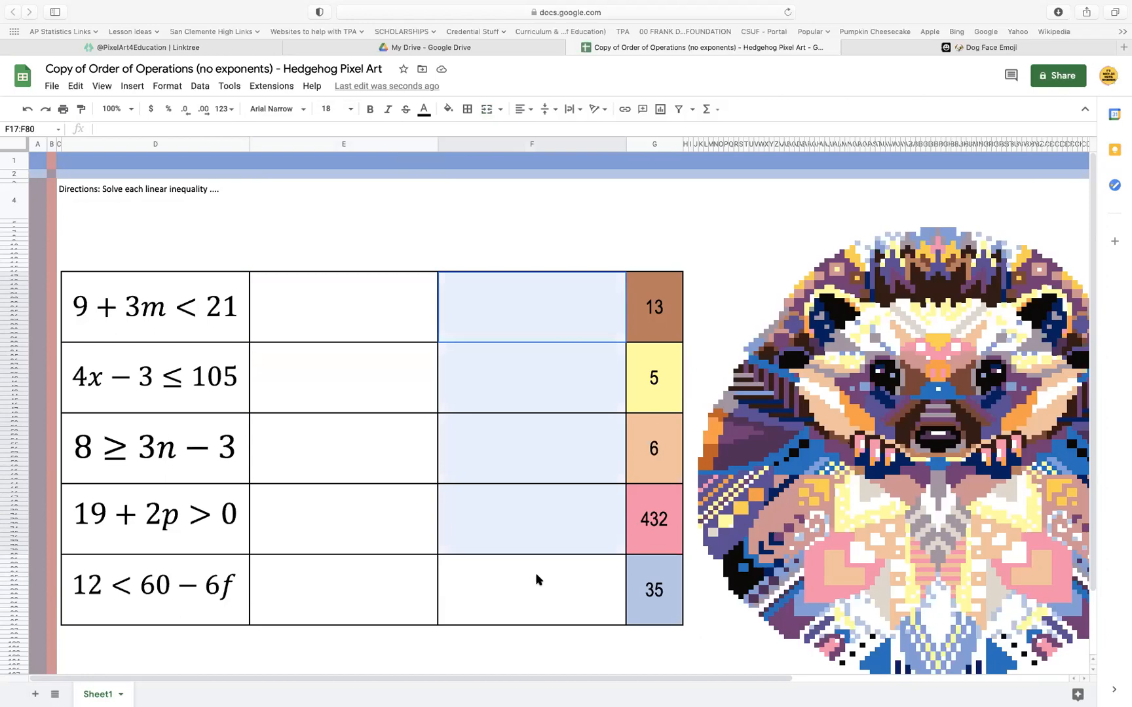
pyautogui.moveTo(668, 305); pyautogui.dragTo(653, 657)
pyautogui.moveTo(657, 604); pyautogui.dragTo(656, 605)
# Insert two new columns to the right of column DE, between the second set of inequalities and their answer cells
pyautogui.hscroll(10, 591, 438)
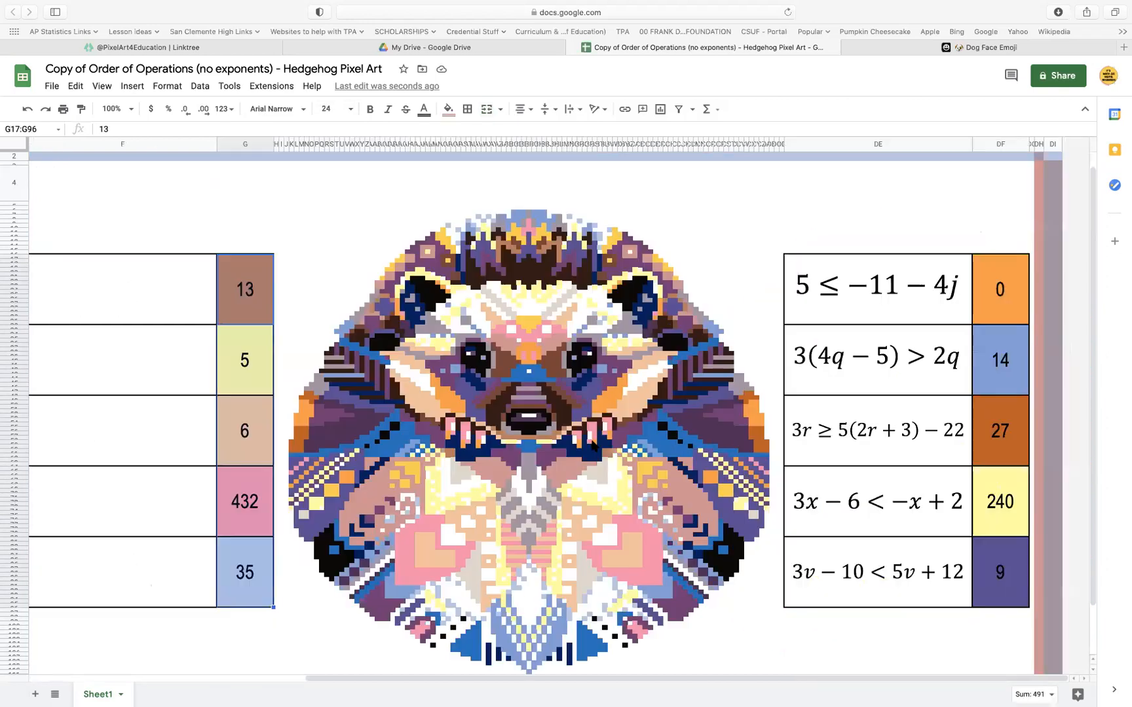
pyautogui.scroll(-1, 1020, 197)
pyautogui.click(934, 145)
pyautogui.rightClick(923, 142)
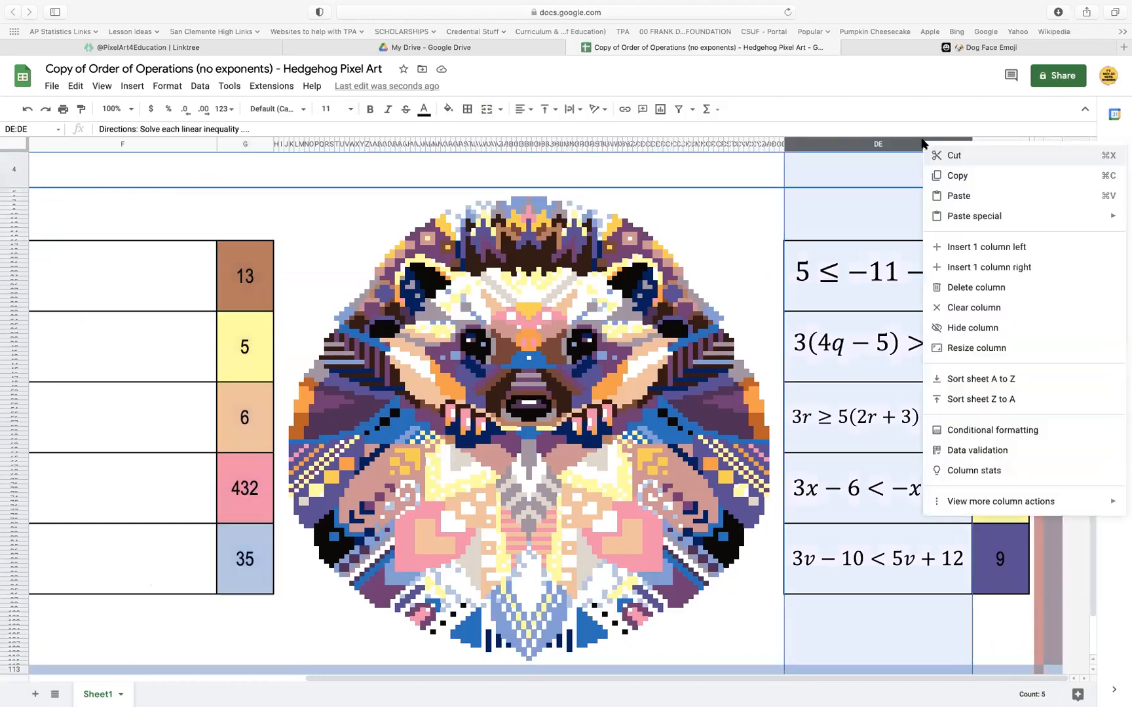
pyautogui.click(1001, 267)
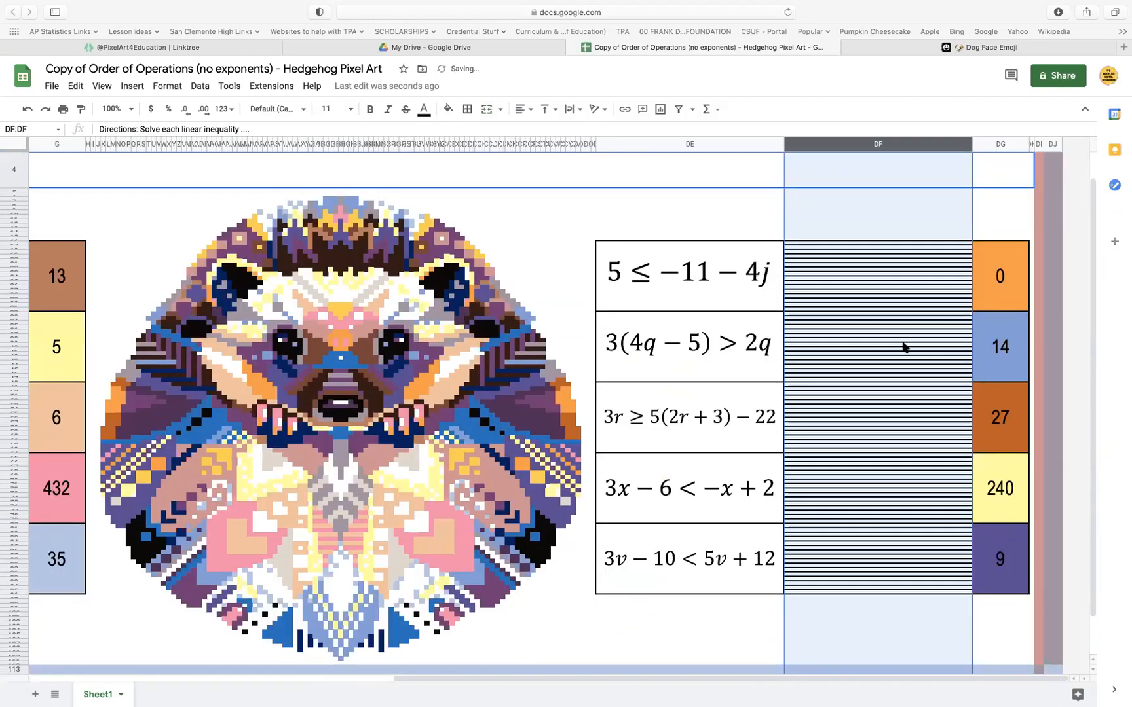
pyautogui.rightClick(887, 144)
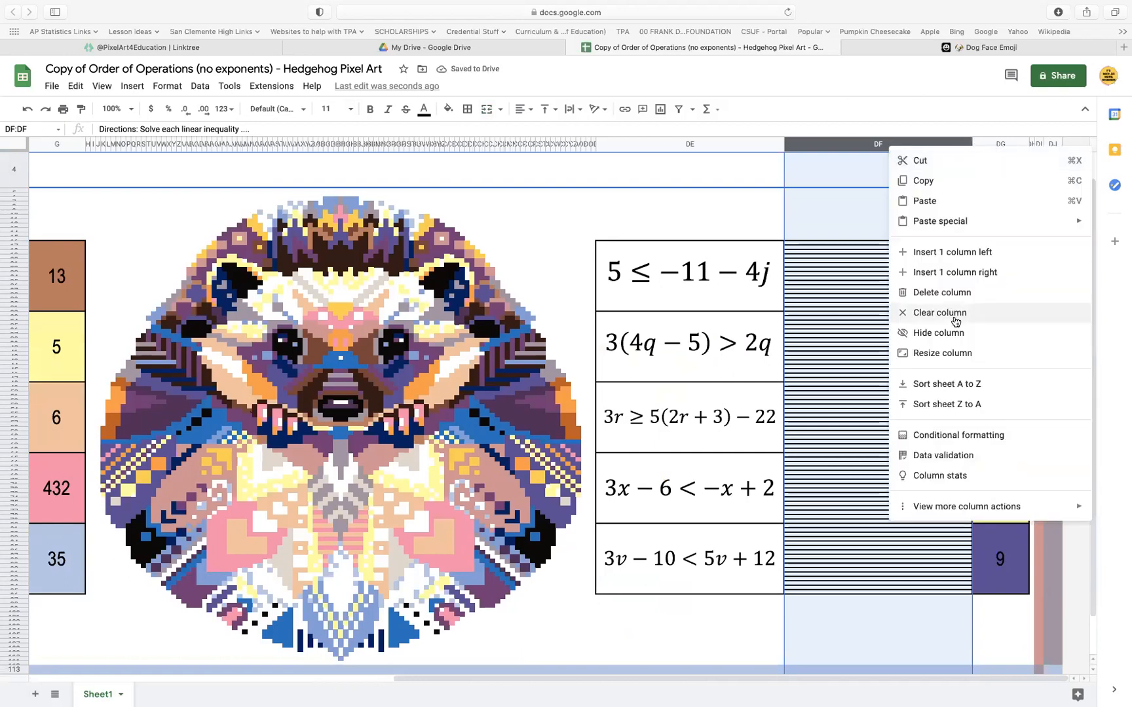
pyautogui.click(952, 273)
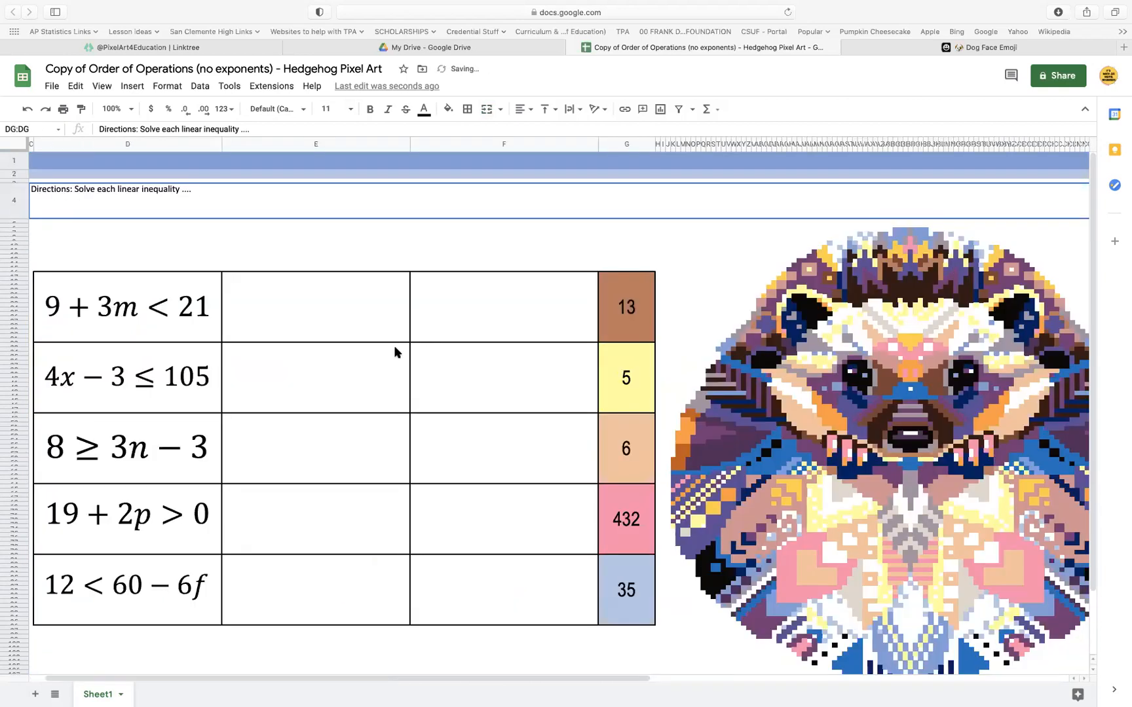
# Copy the blank merged cells E17:F96 into the new columns DF and DG, starting at row 17
pyautogui.moveTo(357, 303); pyautogui.dragTo(531, 567)
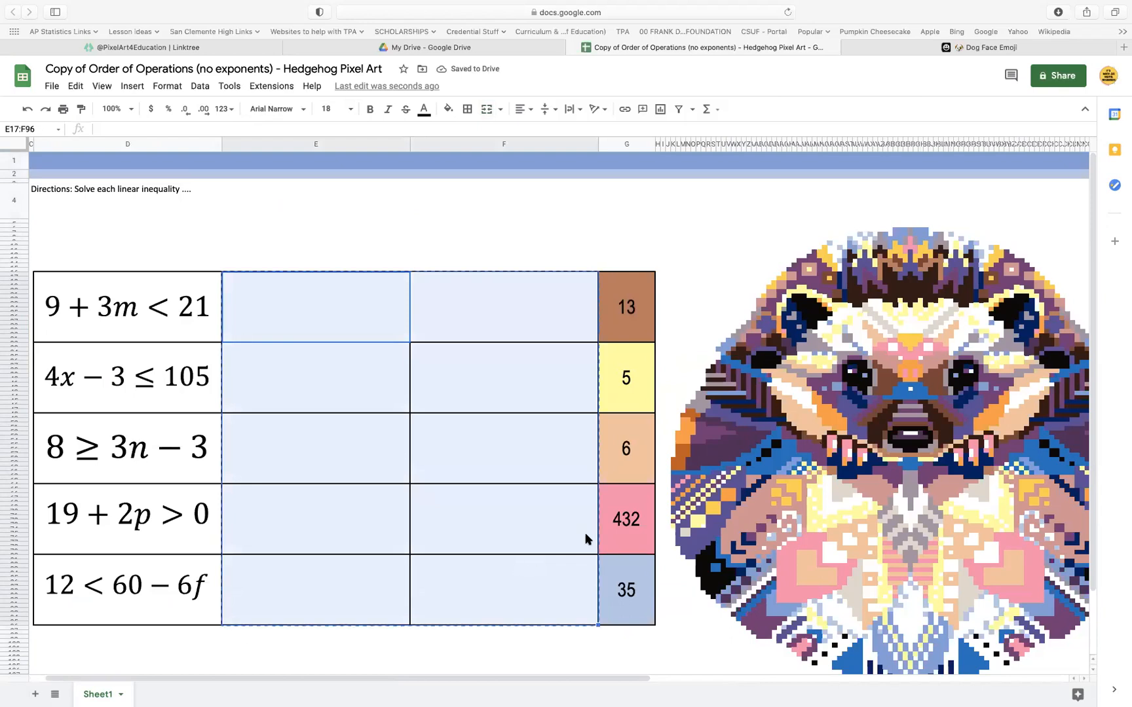
pyautogui.hscroll(15, 585, 538)
pyautogui.click(662, 275)
pyautogui.press('cmd+v')
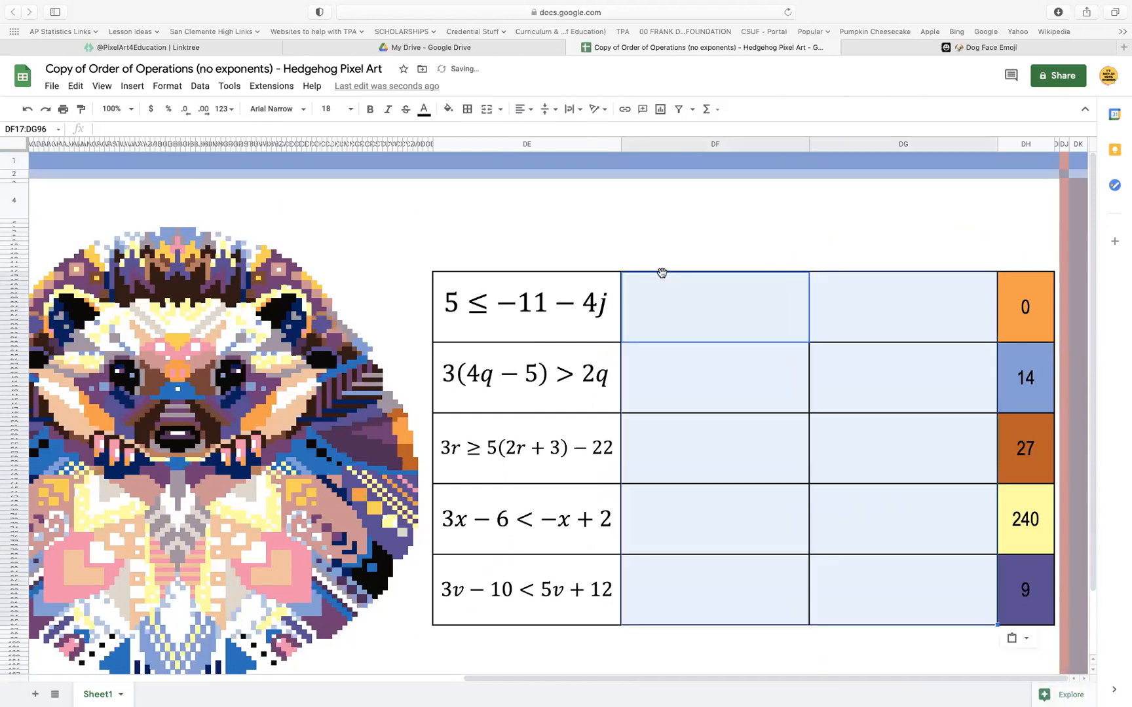
pyautogui.hscroll(-15, 614, 473)
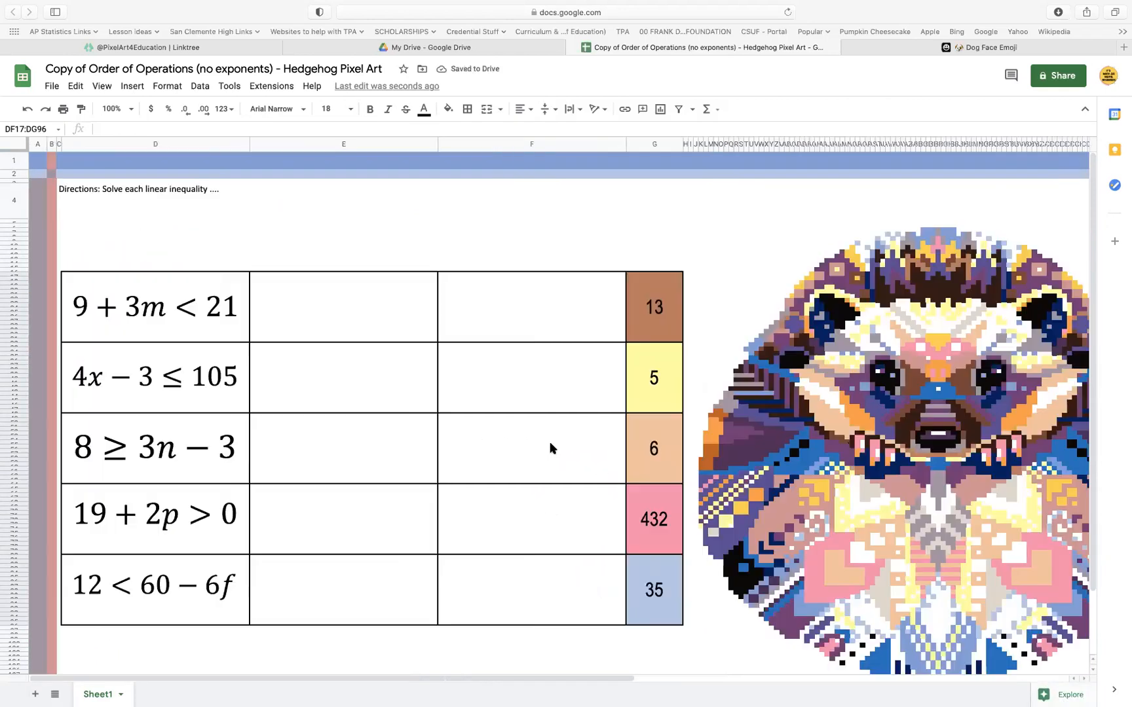
# Narrow columns E, F, G, DF, DG and DH together to one equal width about a quarter of column D's
pyautogui.click(305, 142)
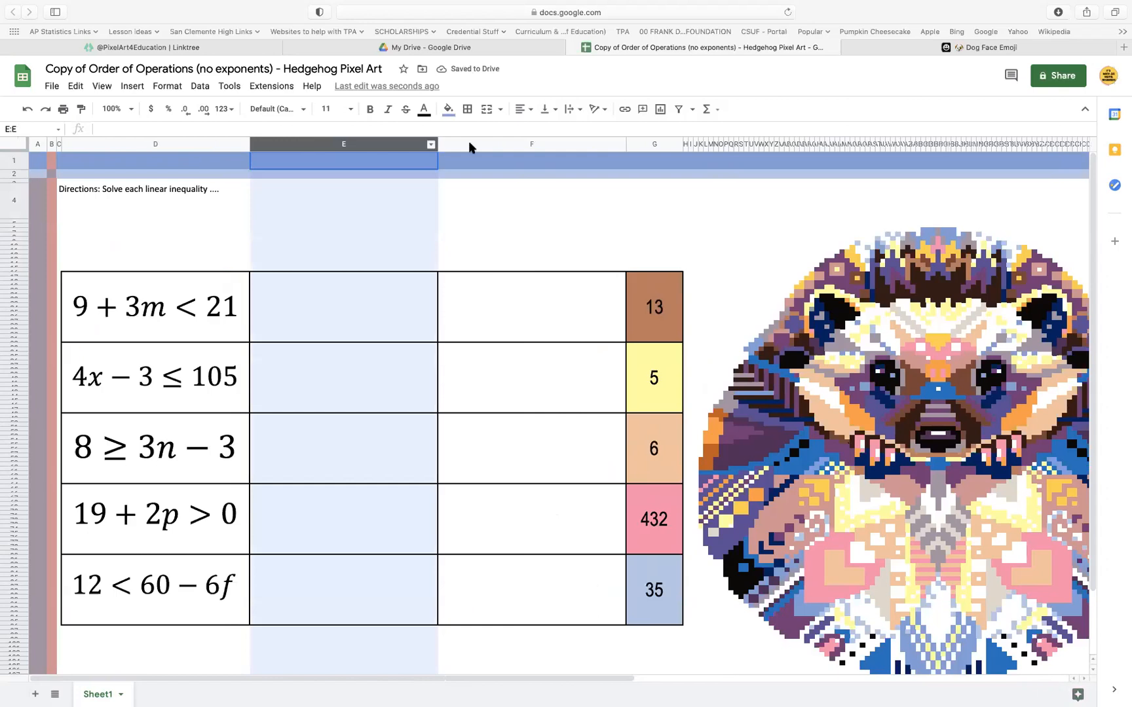
pyautogui.keyDown('shift'); pyautogui.click(531, 145); pyautogui.keyUp('shift')
pyautogui.hscroll(15, 577, 265)
pyautogui.hscroll(2, 576, 265)
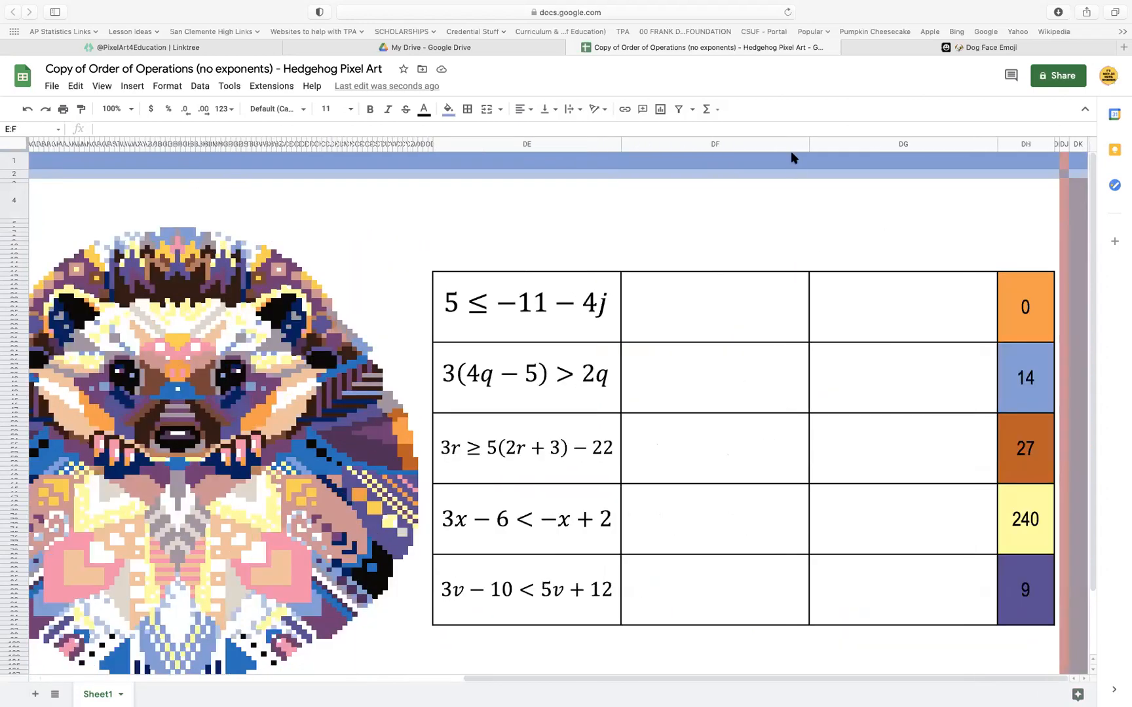
pyautogui.click(716, 144)
pyautogui.keyDown('shift'); pyautogui.click(902, 146); pyautogui.keyUp('shift')
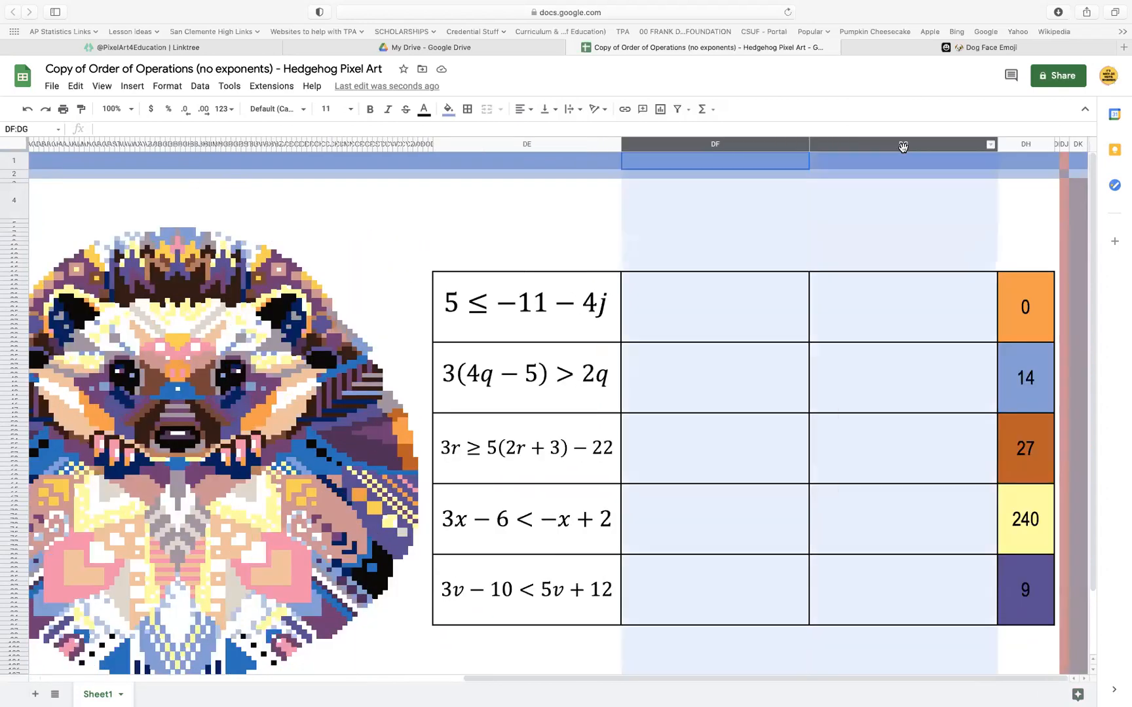
pyautogui.keyDown('shift'); pyautogui.click(1020, 145); pyautogui.keyUp('shift')
pyautogui.hscroll(-2, 845, 182)
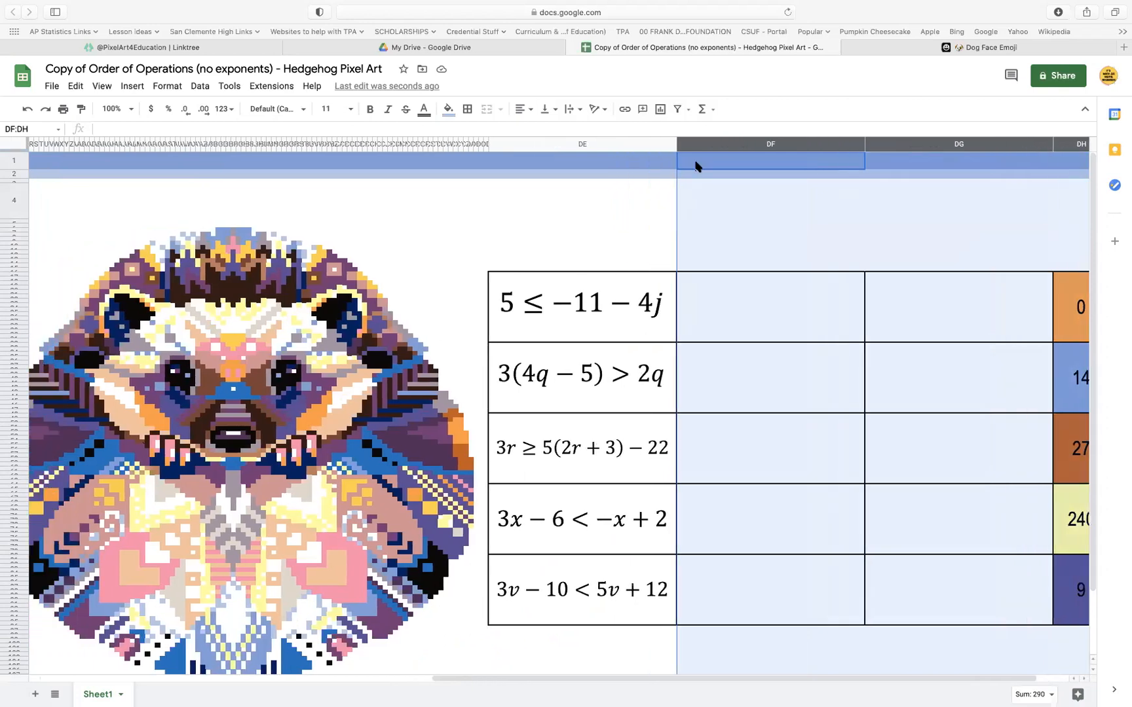
pyautogui.hscroll(-20, 696, 166)
pyautogui.click(637, 143)
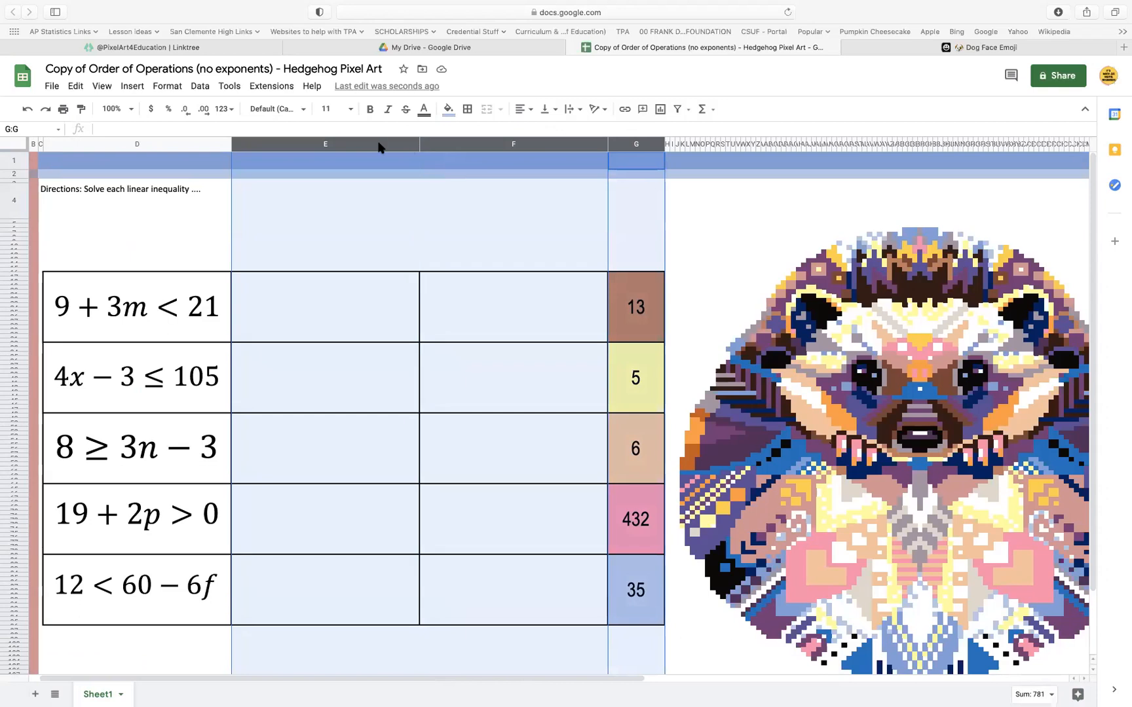
pyautogui.moveTo(231, 147); pyautogui.dragTo(280, 147)
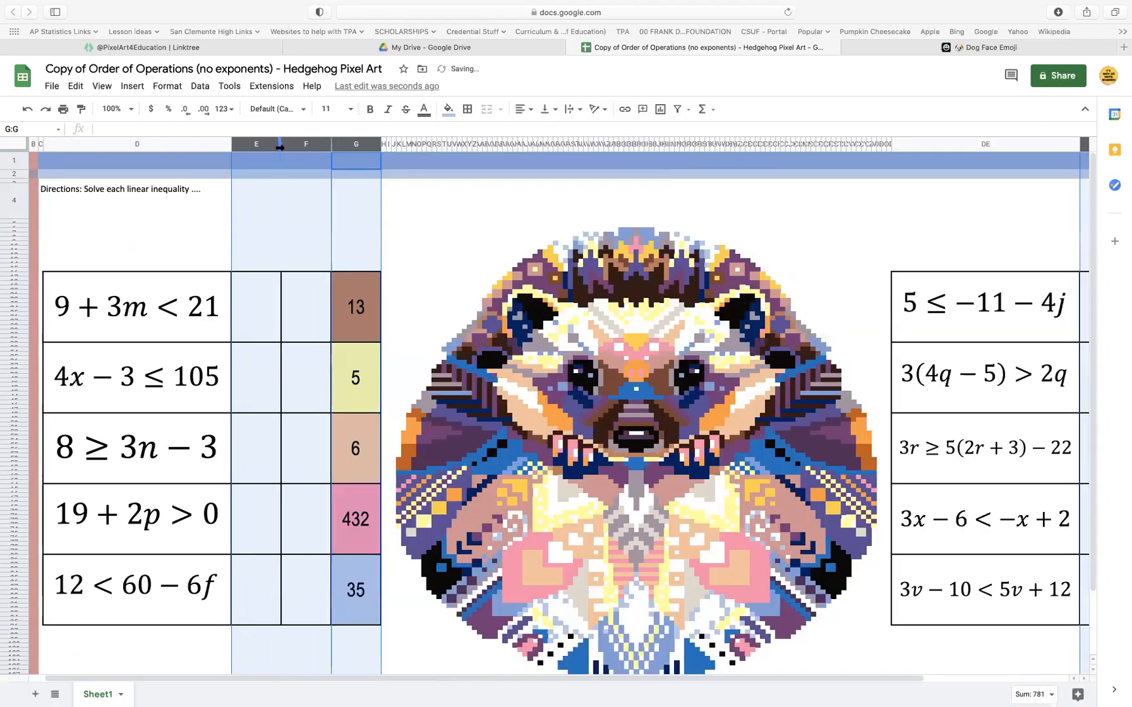
# Set the height of rows 5 through 112 to 5 pixels
pyautogui.click(469, 216)
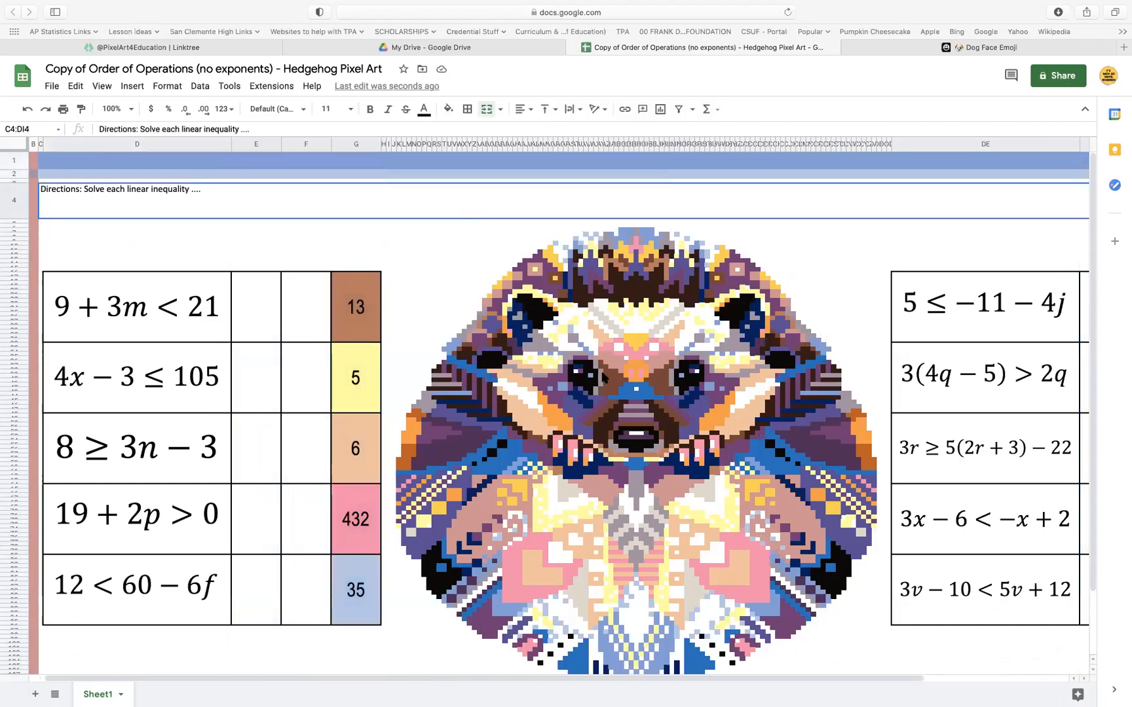
pyautogui.hscroll(3, 603, 377)
pyautogui.hscroll(-3, 603, 376)
pyautogui.hscroll(-2, 602, 377)
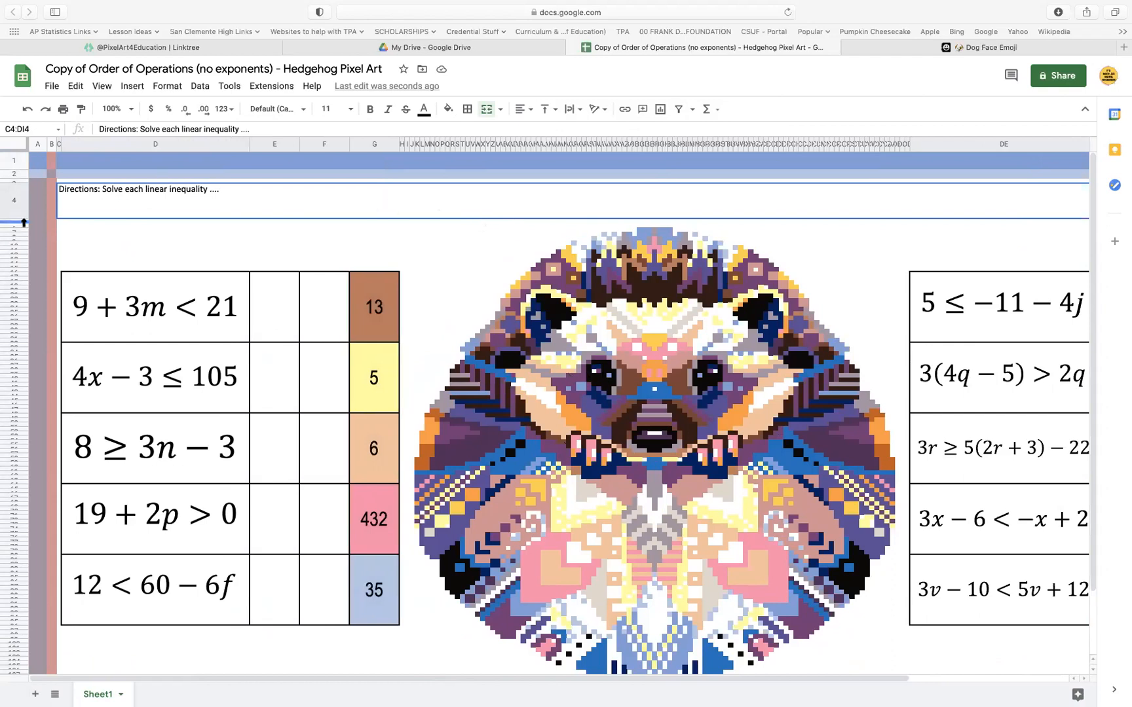
pyautogui.moveTo(24, 223); pyautogui.dragTo(33, 691)
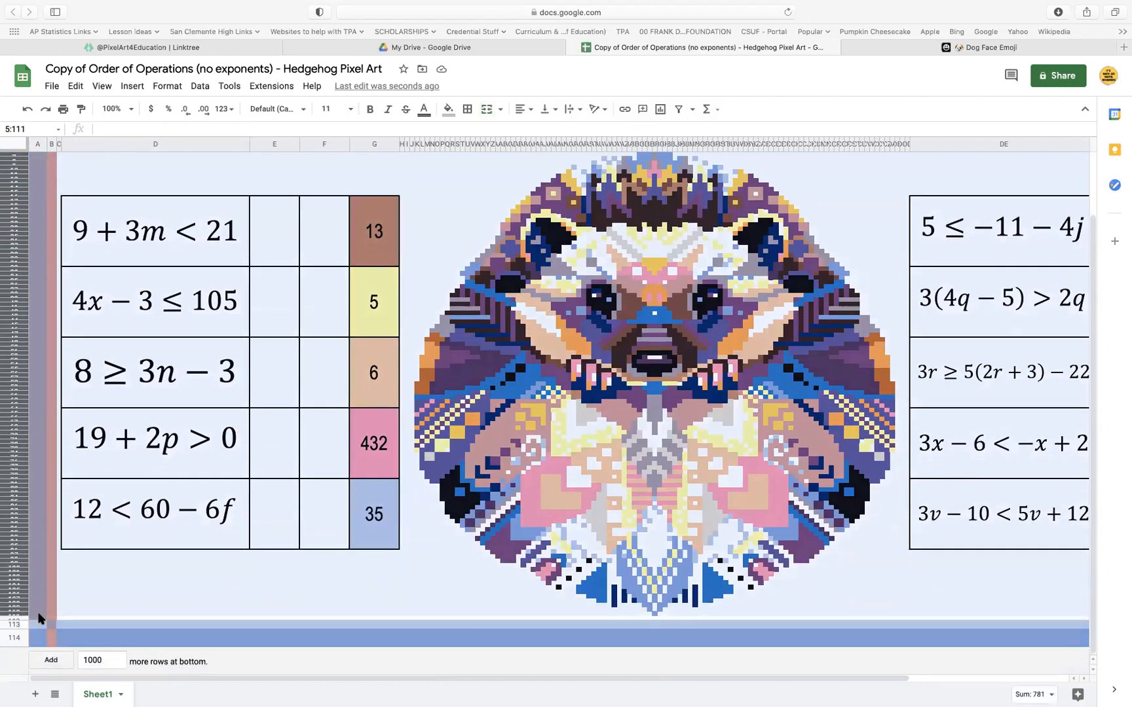
pyautogui.moveTo(39, 619); pyautogui.dragTo(38, 619)
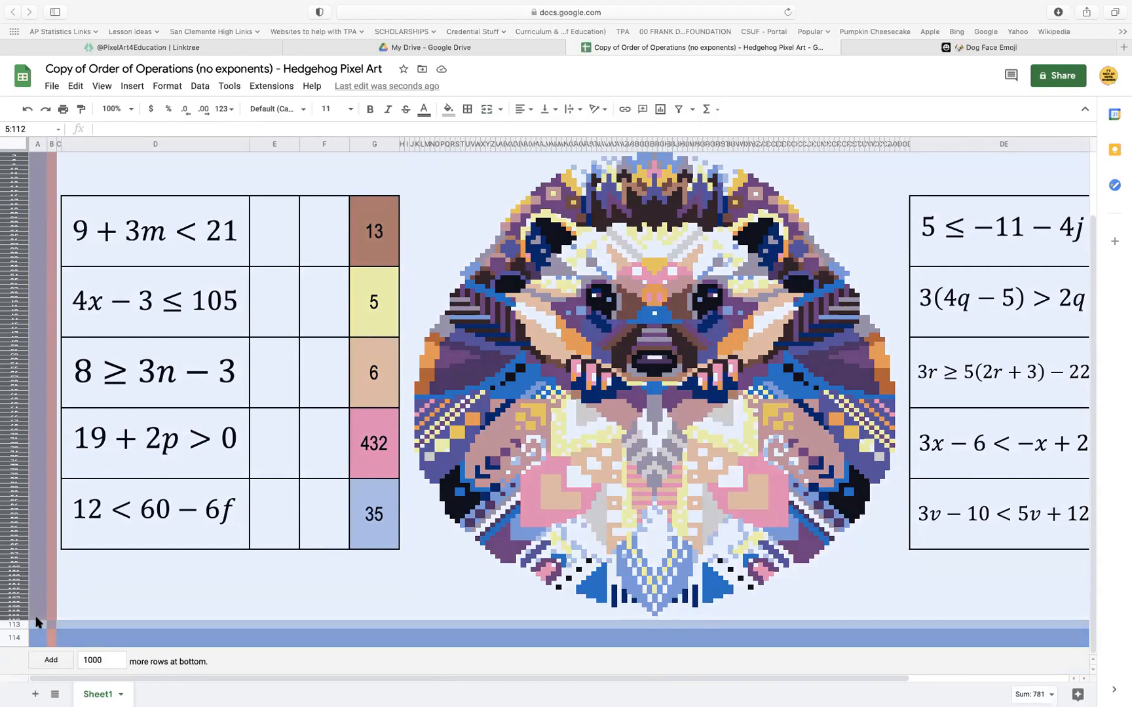
pyautogui.rightClick(7, 513)
pyautogui.click(66, 416)
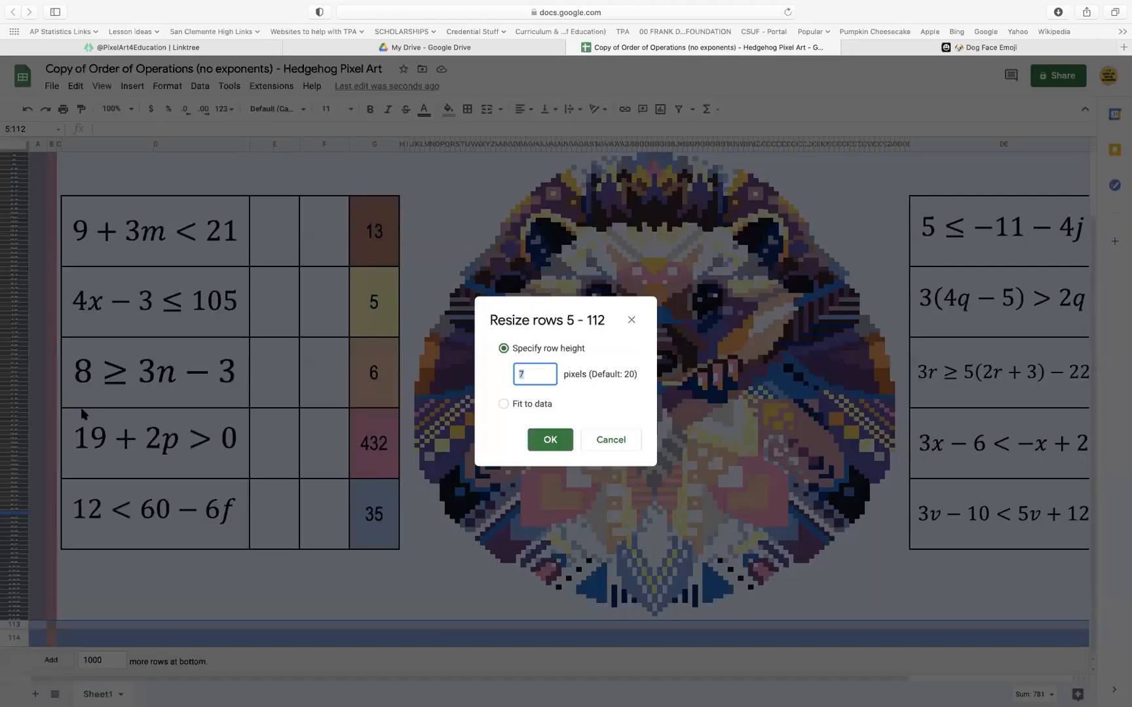
pyautogui.write('5')
pyautogui.click(559, 440)
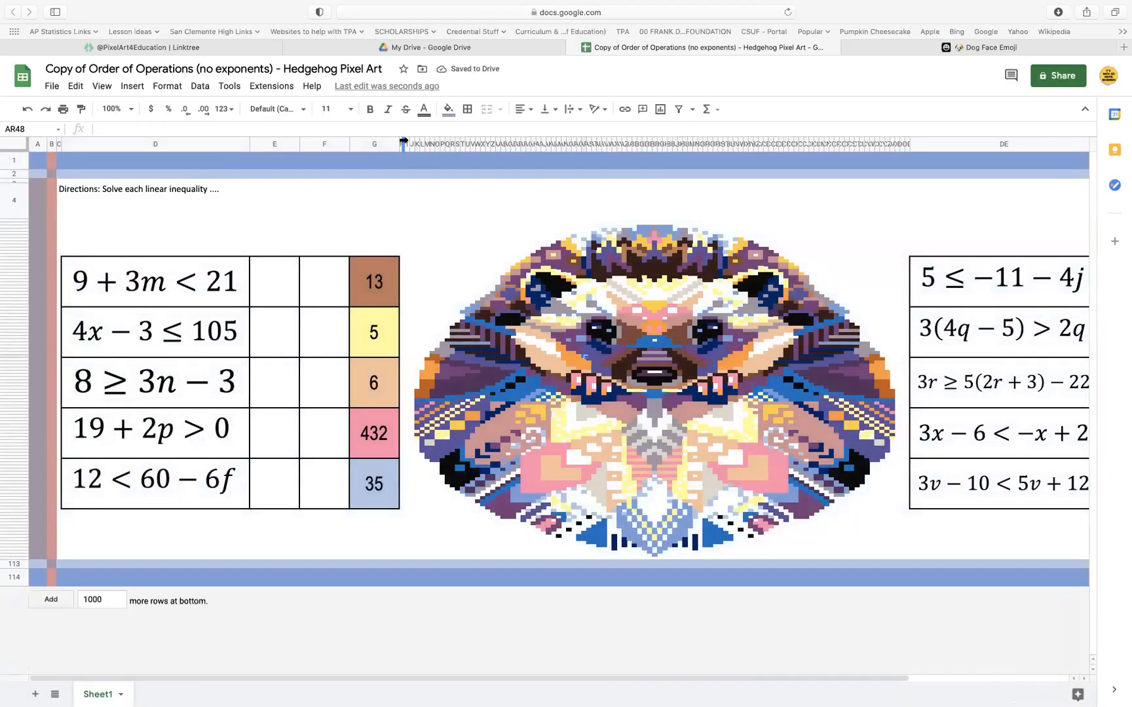
# Set the width of the pixel-art columns I through DB to 5 pixels
pyautogui.moveTo(404, 144); pyautogui.dragTo(898, 182)
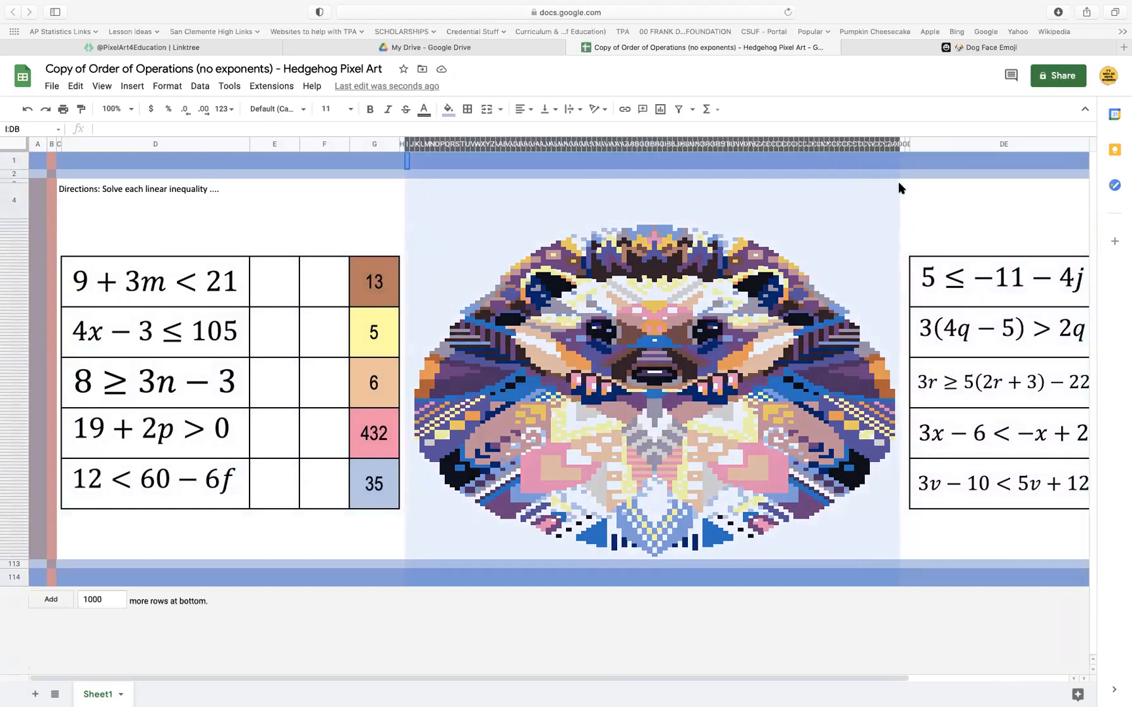
pyautogui.rightClick(791, 144)
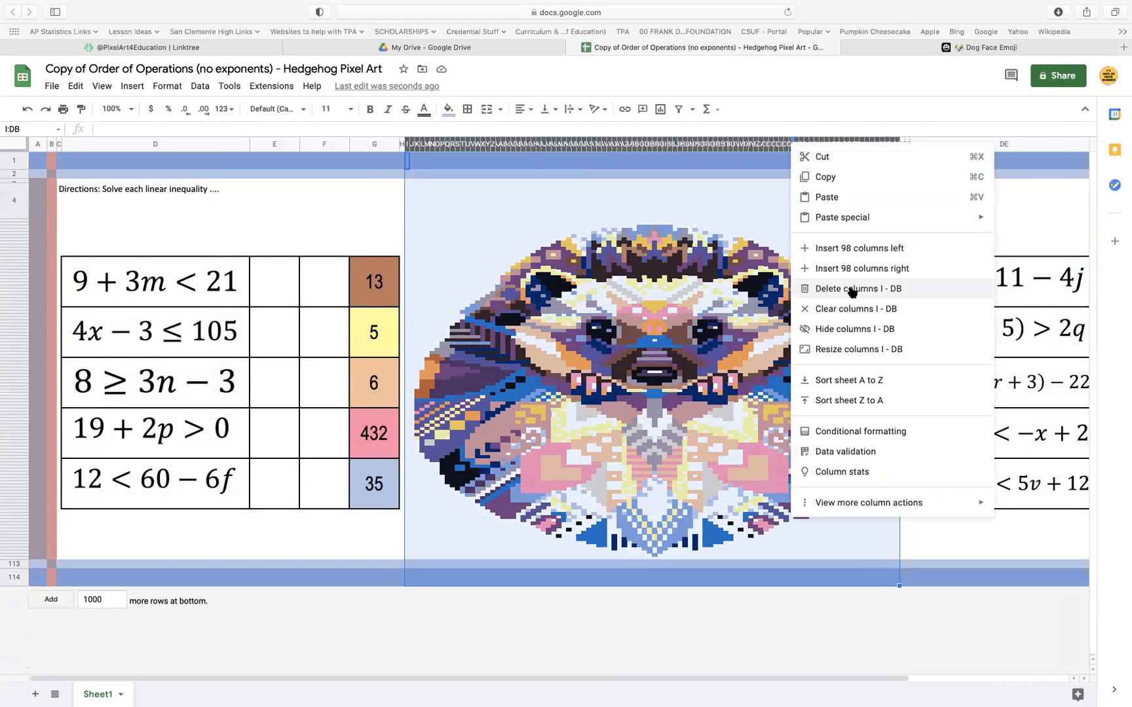
pyautogui.click(847, 351)
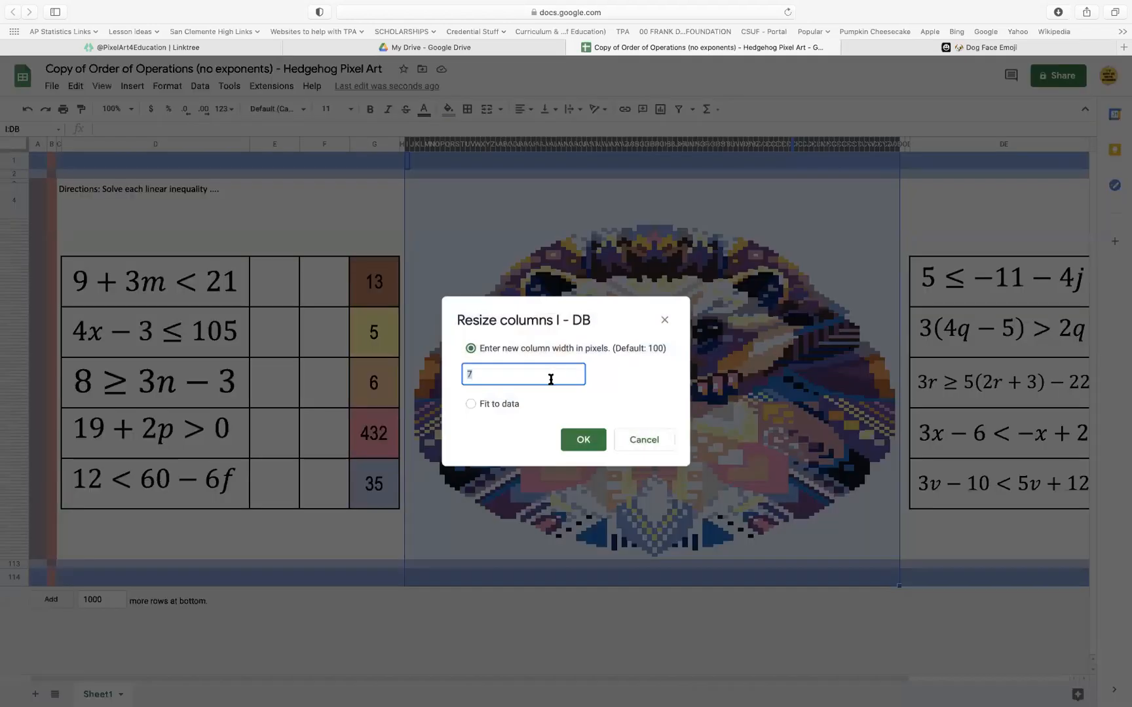
pyautogui.write('5')
pyautogui.click(581, 439)
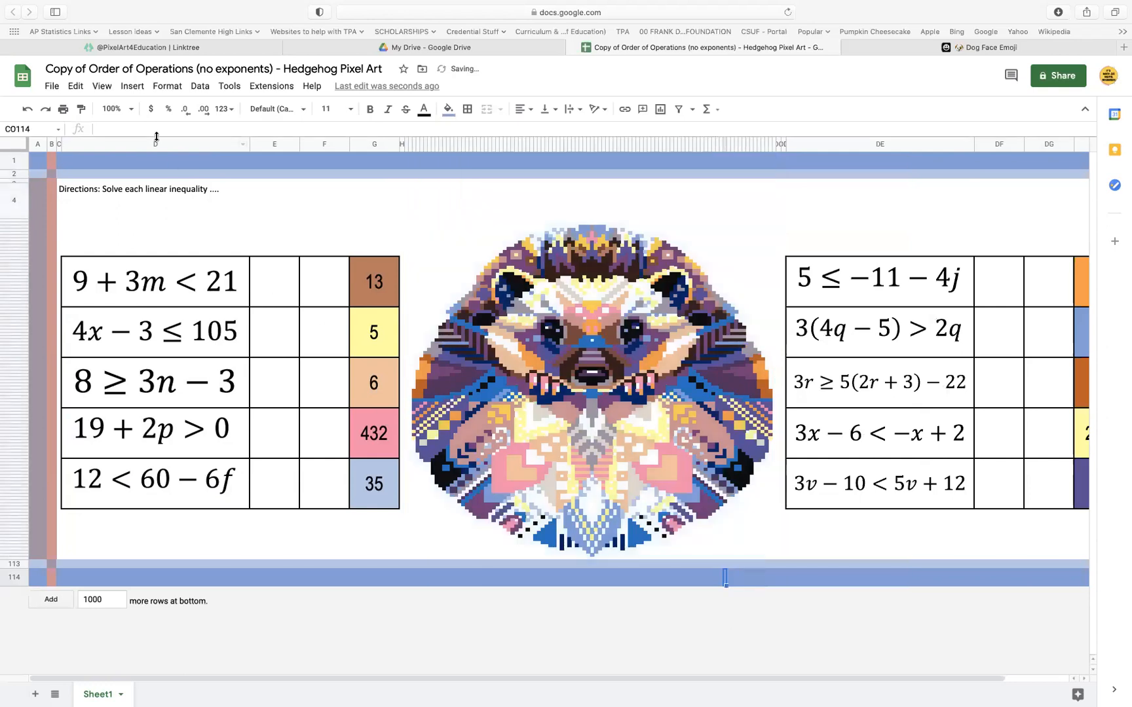
# Narrow the inequality columns D and DE together slightly, to one equal width just wide enough for the inequality images
pyautogui.click(133, 142)
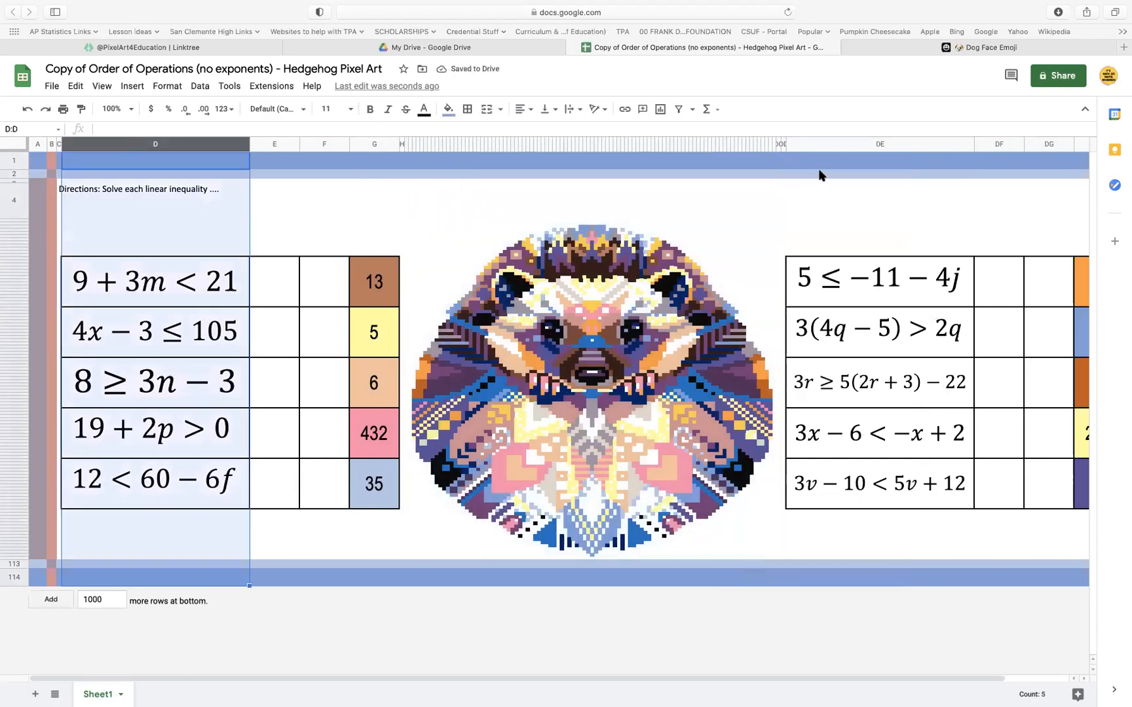
pyautogui.keyDown('super'); pyautogui.click(870, 140); pyautogui.keyUp('super')
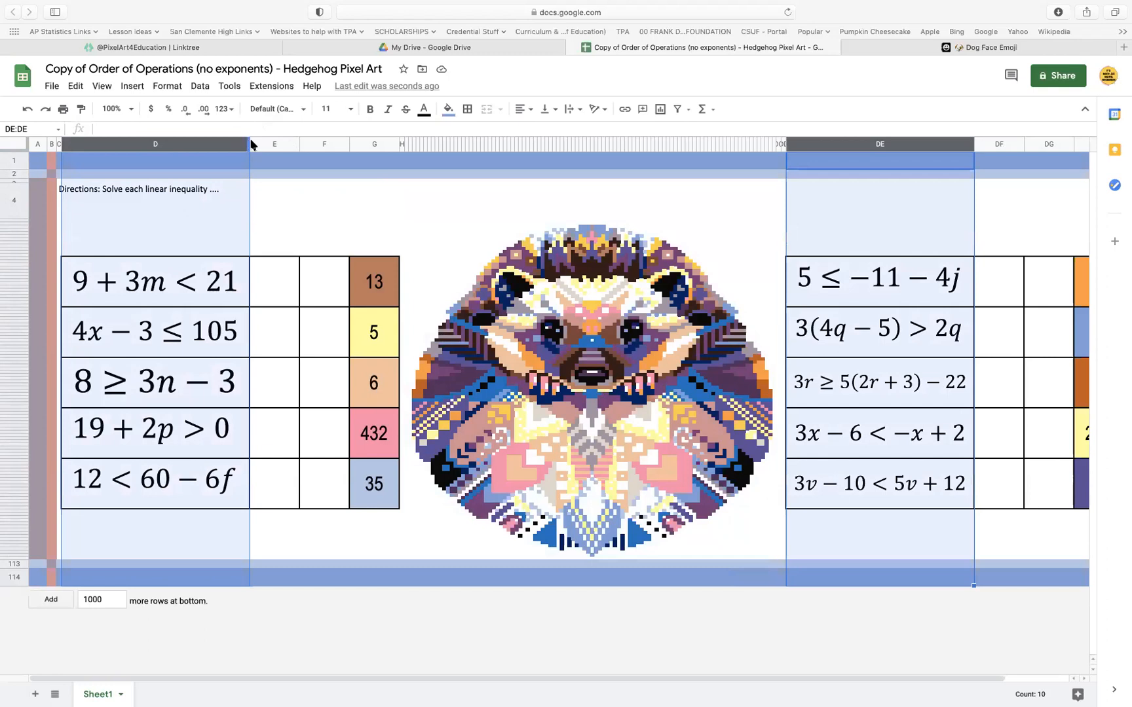
pyautogui.moveTo(248, 140); pyautogui.dragTo(343, 144)
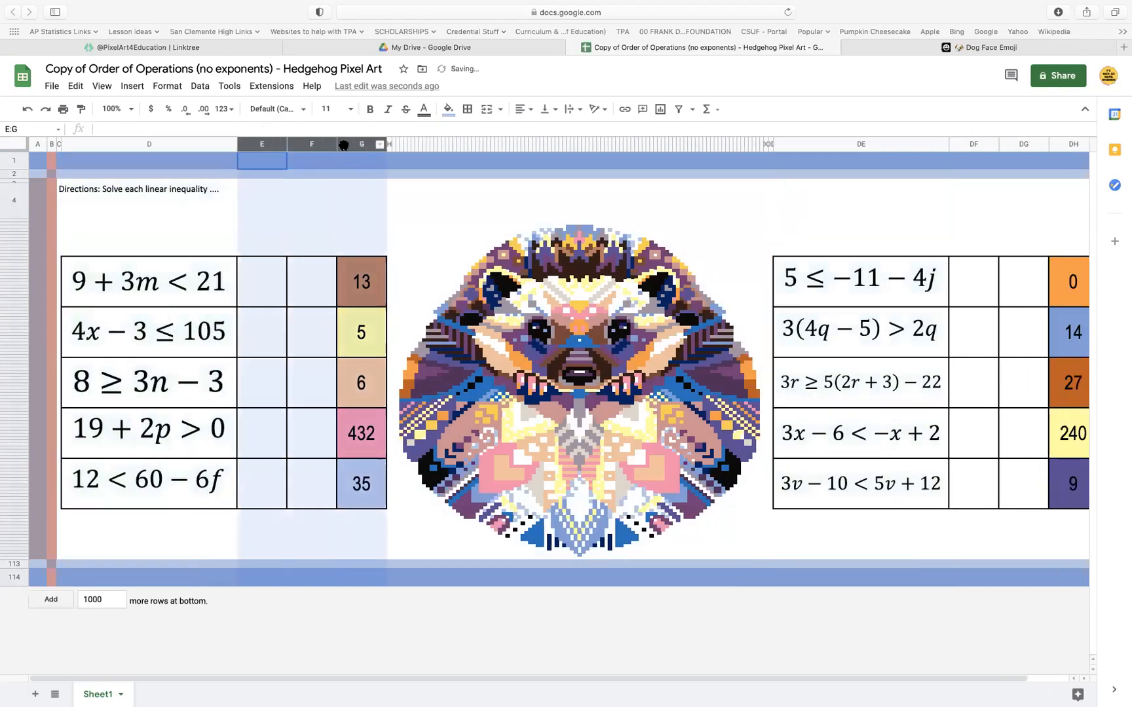
# Narrow columns E, F, G, DF, DG and DH together slightly, to one equal width about a quarter of column D's
pyautogui.hscroll(5, 465, 235)
pyautogui.moveTo(761, 144); pyautogui.dragTo(864, 144)
pyautogui.hscroll(-5, 871, 197)
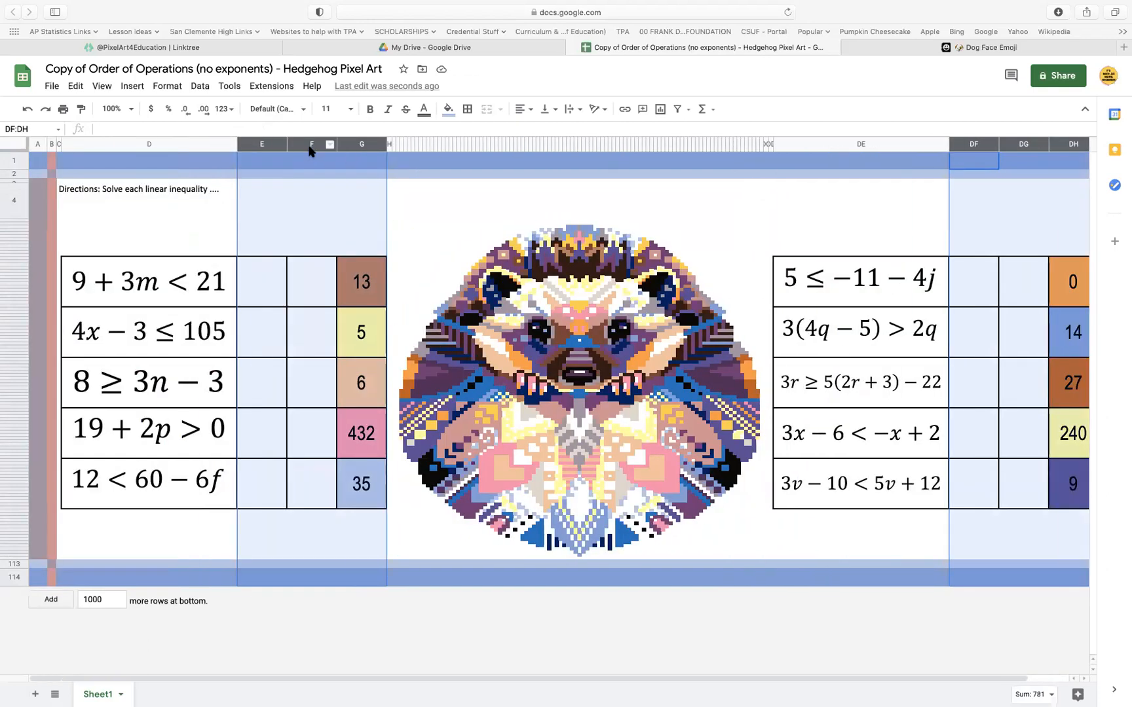
pyautogui.moveTo(287, 145); pyautogui.dragTo(280, 144)
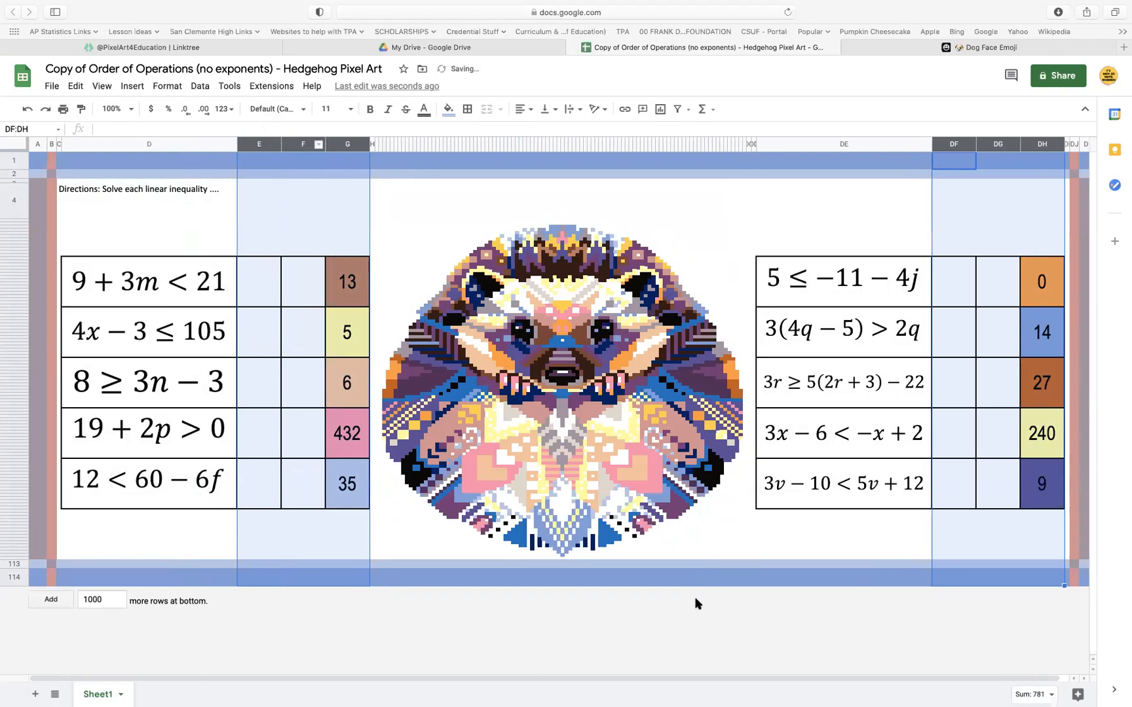
pyautogui.click(695, 578)
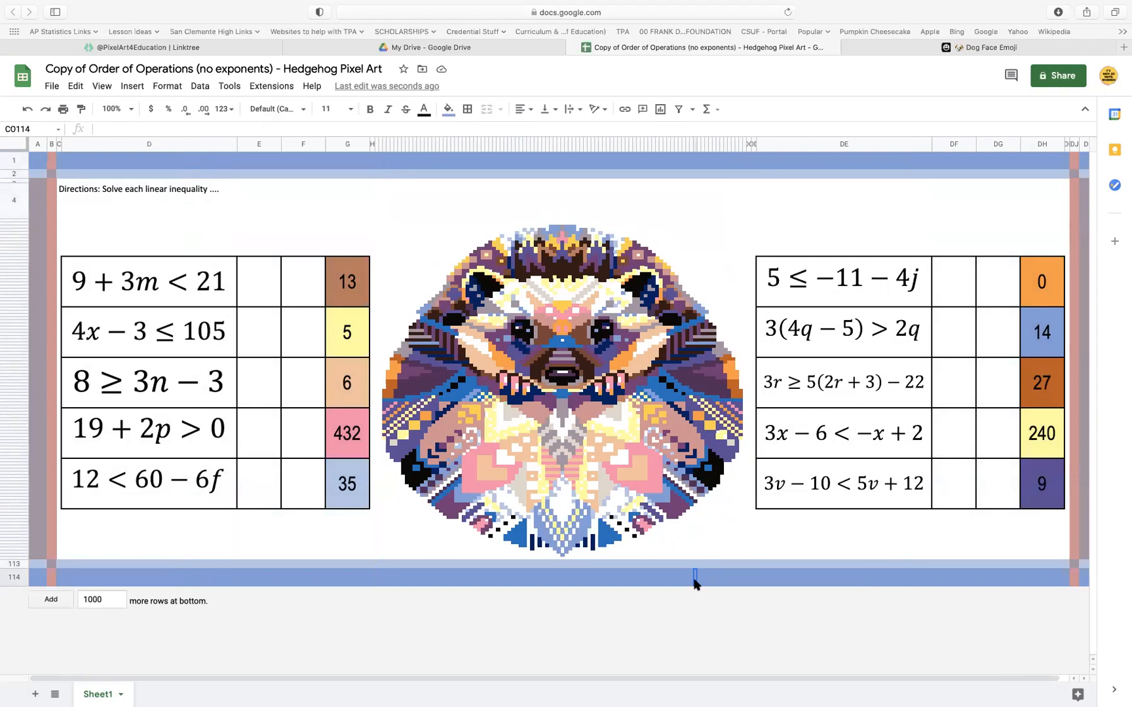
# Enter the variables m, x, n, p and f down column E, one beside each inequality in column D
pyautogui.moveTo(255, 279); pyautogui.dragTo(271, 499)
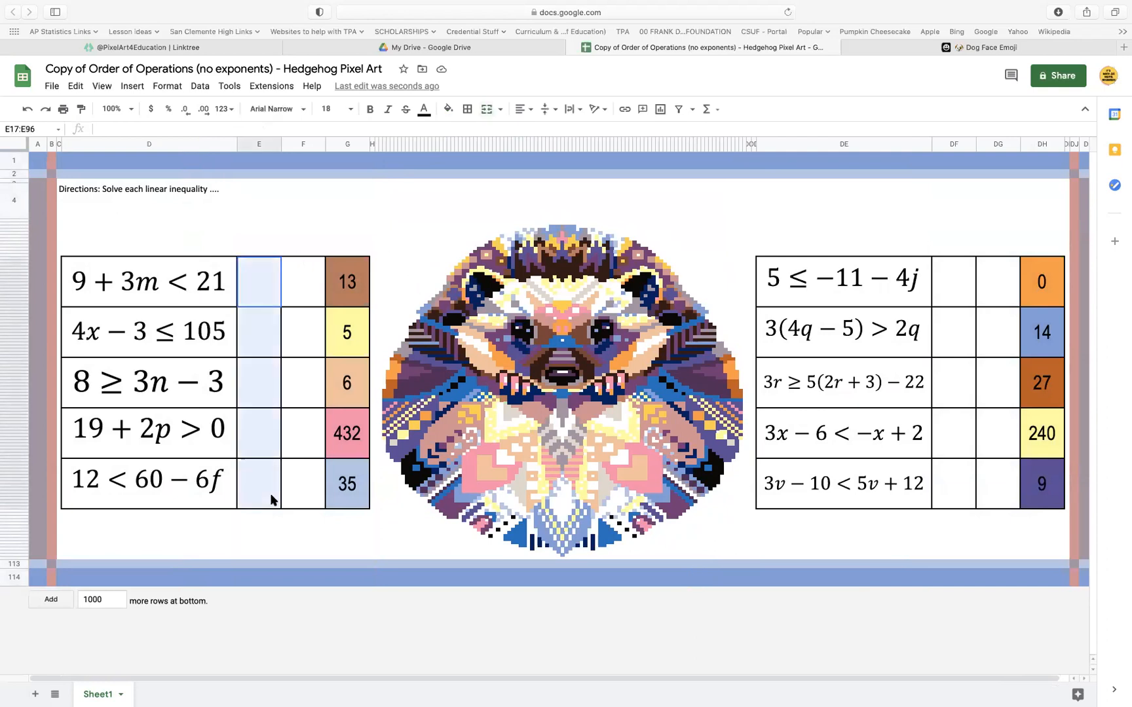
pyautogui.click(252, 300)
pyautogui.write('m')
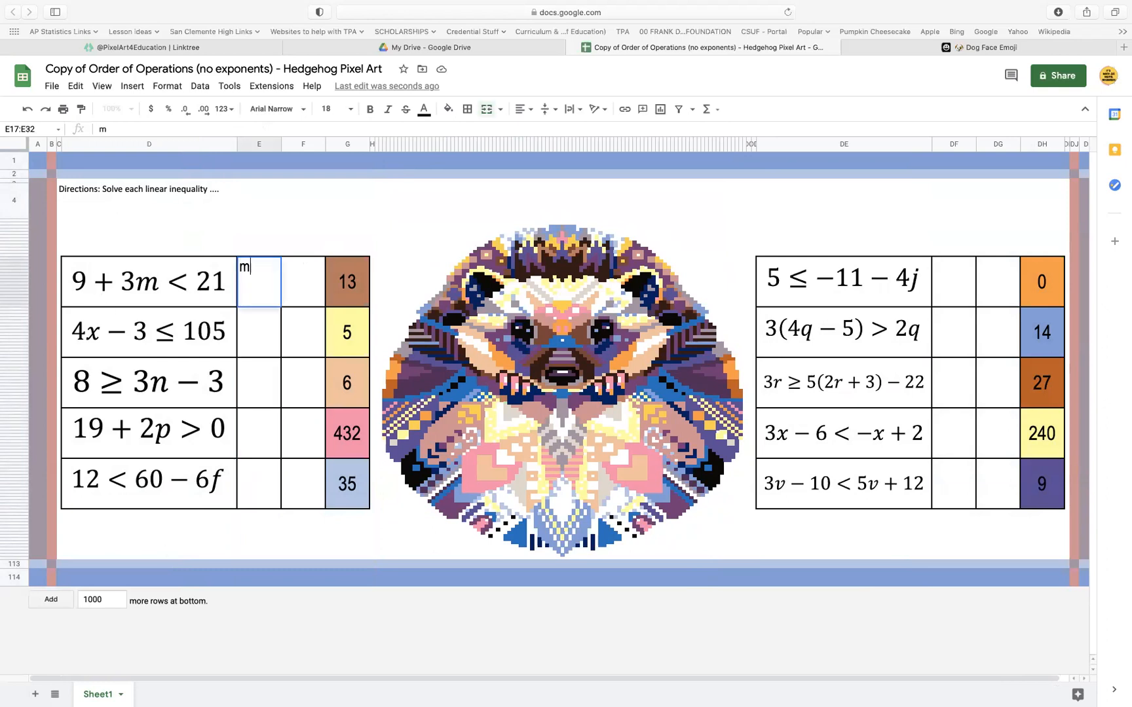
pyautogui.press('Return')
pyautogui.write('x')
pyautogui.press('Return')
pyautogui.write('n')
pyautogui.press('Return')
pyautogui.write('p')
pyautogui.press('Return')
pyautogui.write('f')
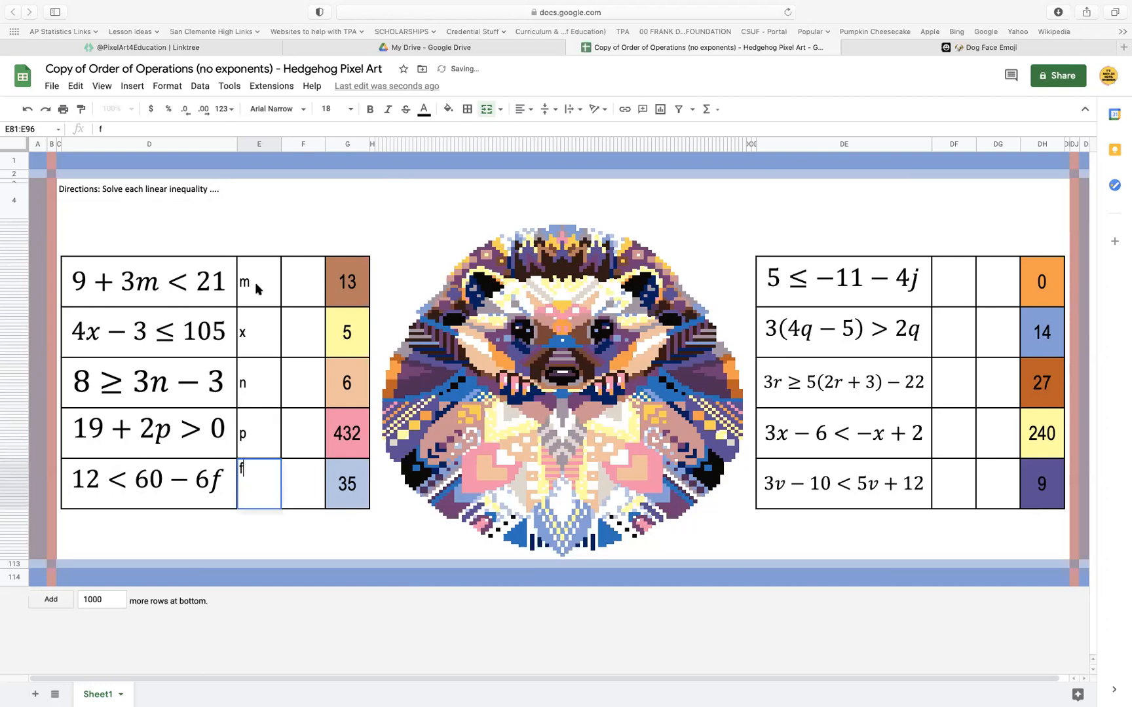
pyautogui.press('Return')
# Format the variables in E17:E96 as italic, horizontally centered and font size 36
pyautogui.click(266, 286)
pyautogui.moveTo(267, 287); pyautogui.dragTo(262, 488)
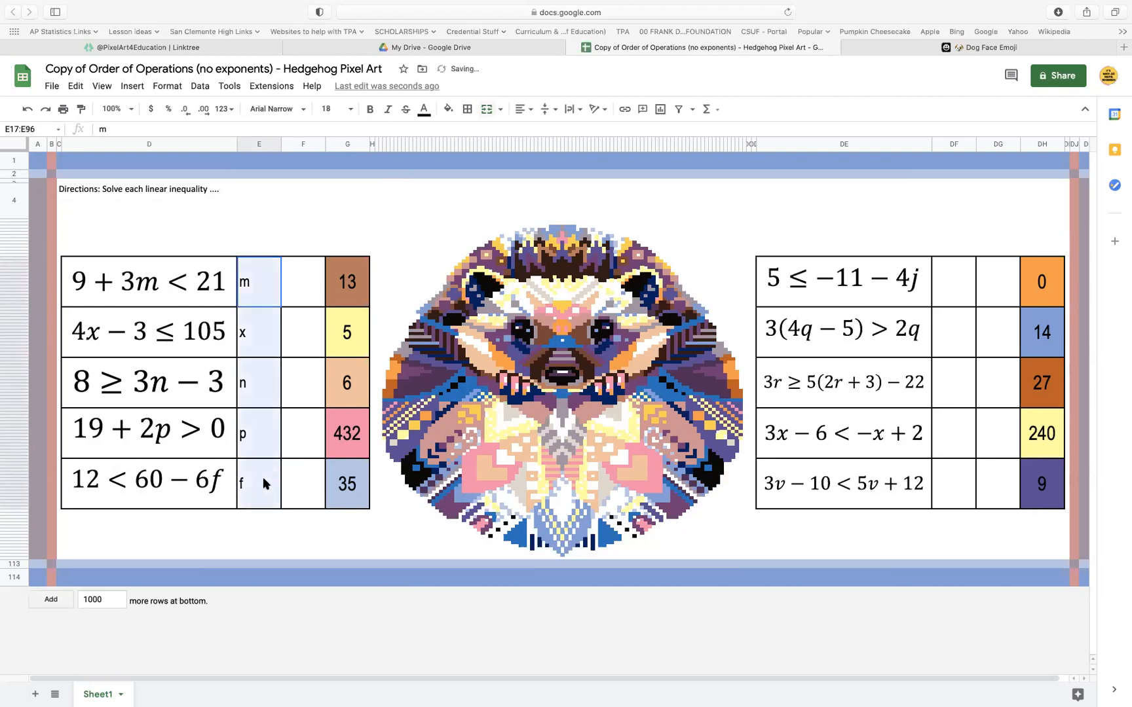
pyautogui.click(388, 109)
pyautogui.click(531, 110)
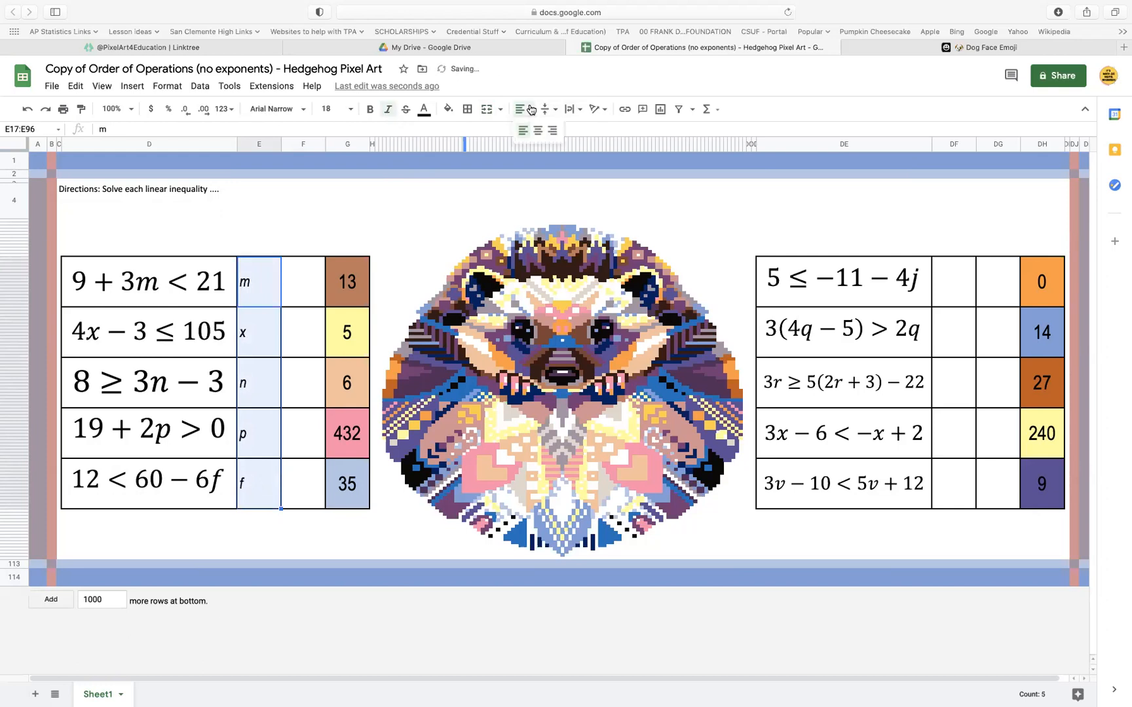
pyautogui.click(543, 128)
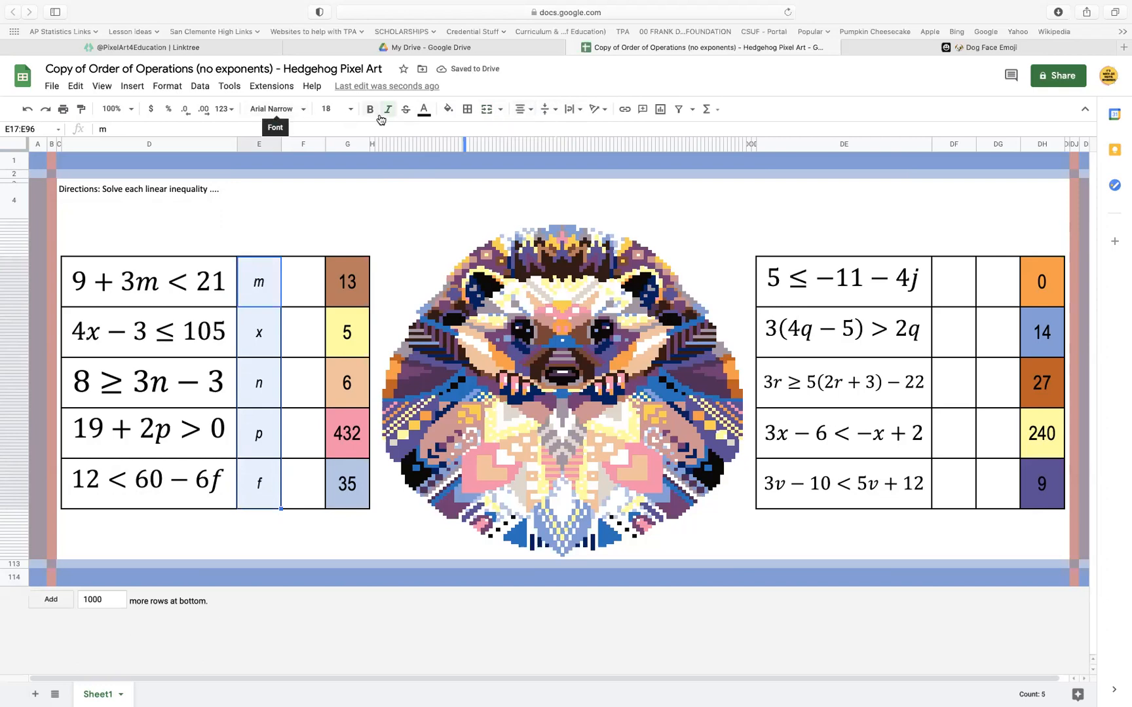
pyautogui.click(351, 109)
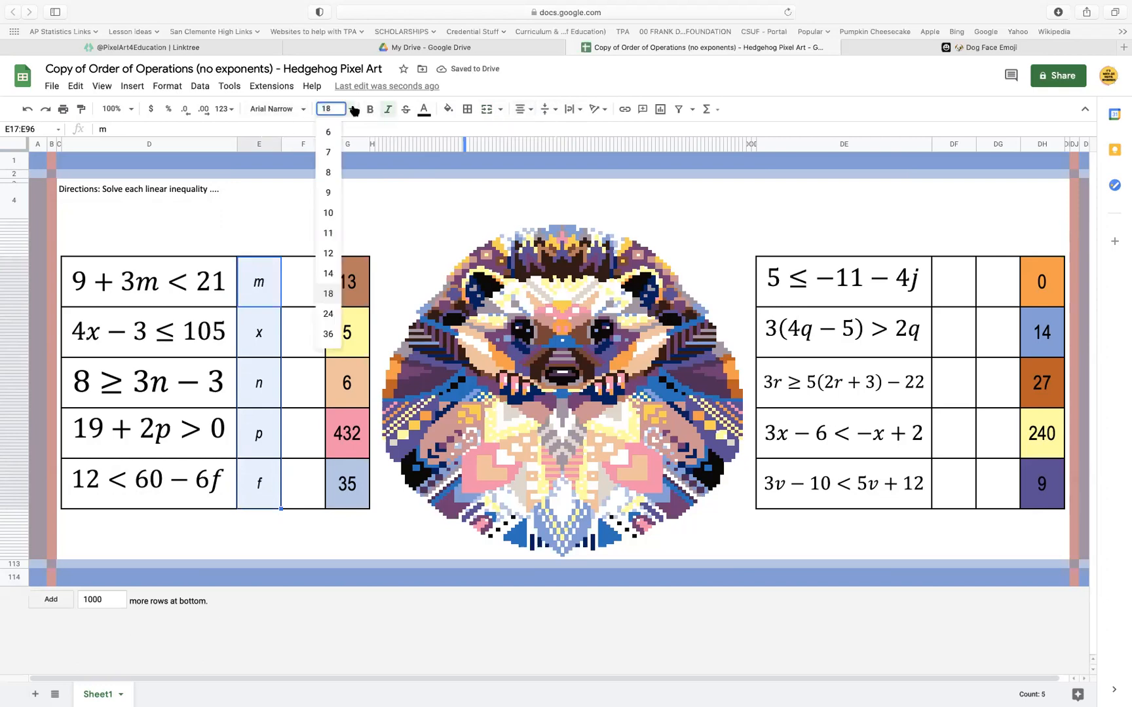
pyautogui.click(329, 334)
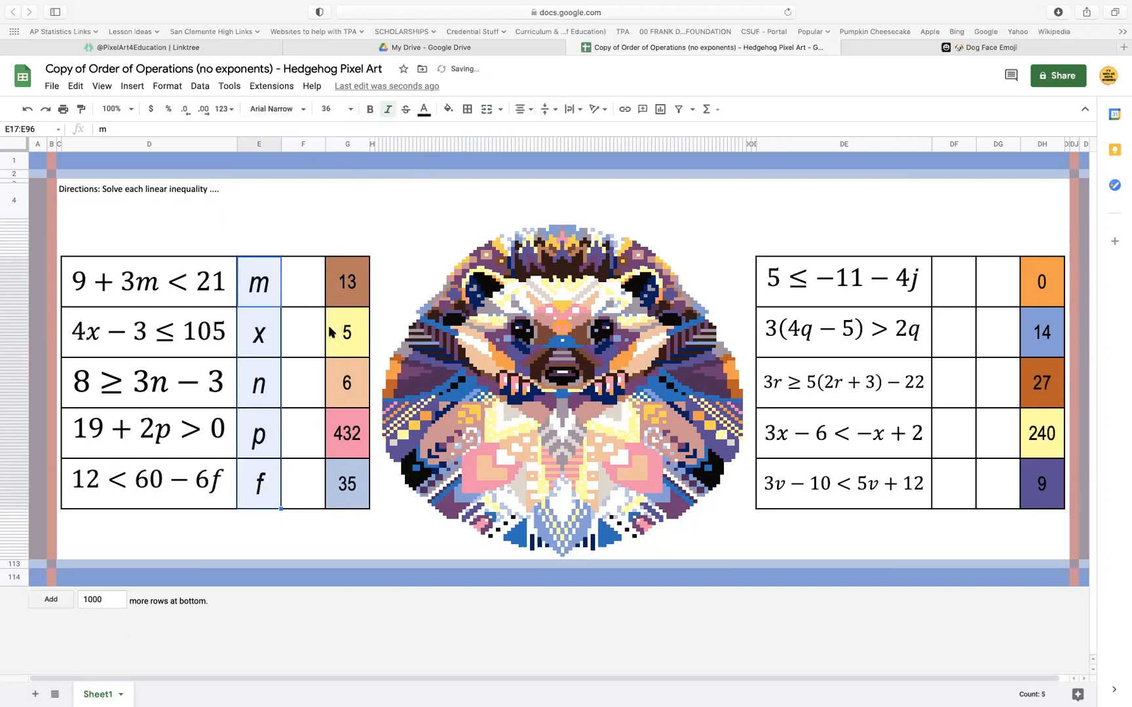
# Enter the variables j, q, r, x and v down column DF, one beside each inequality in column DE
pyautogui.click(301, 478)
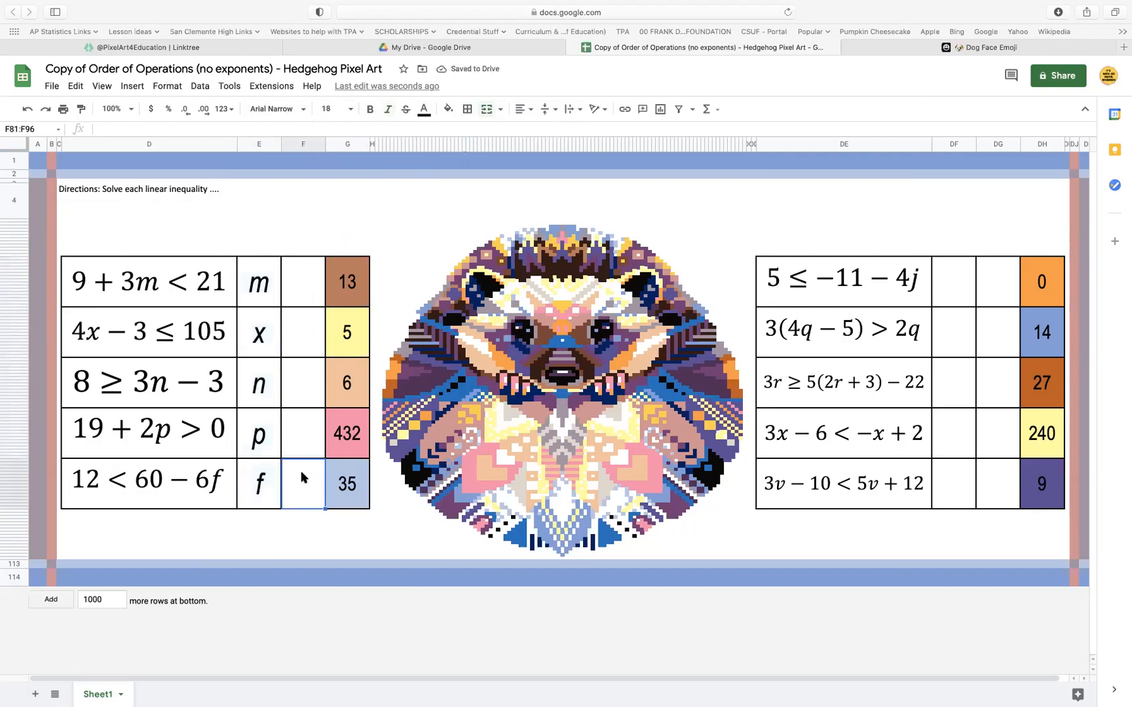
pyautogui.moveTo(959, 276); pyautogui.dragTo(967, 506)
pyautogui.click(955, 293)
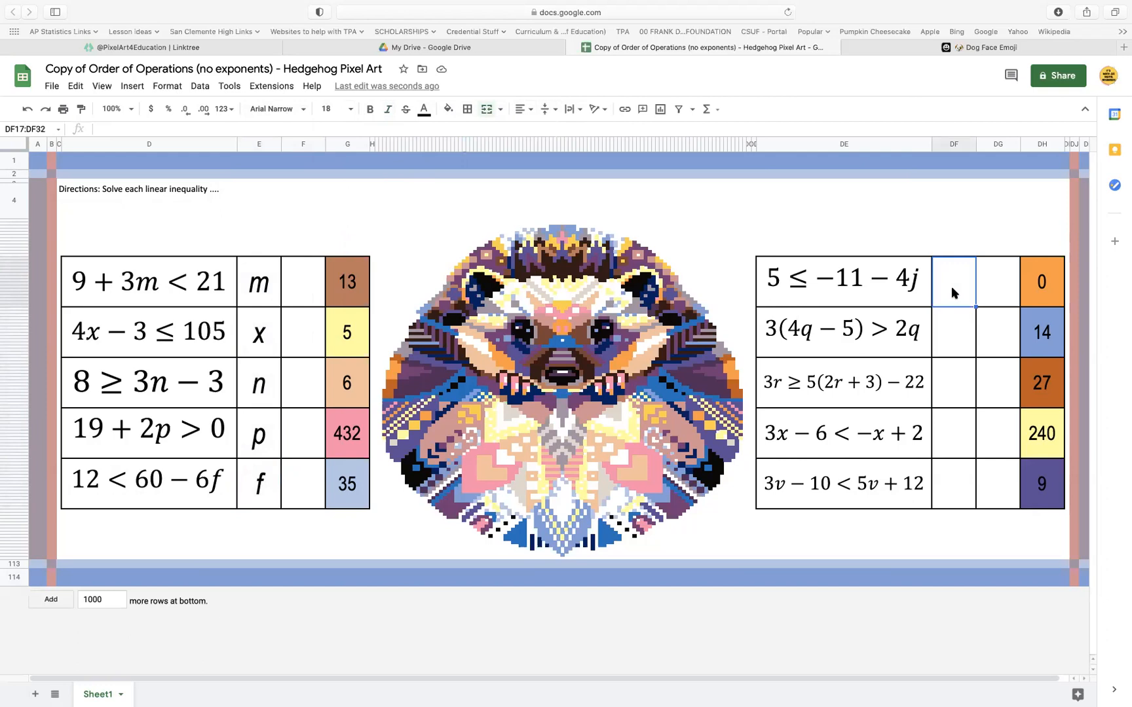
pyautogui.write('j')
pyautogui.press('Return')
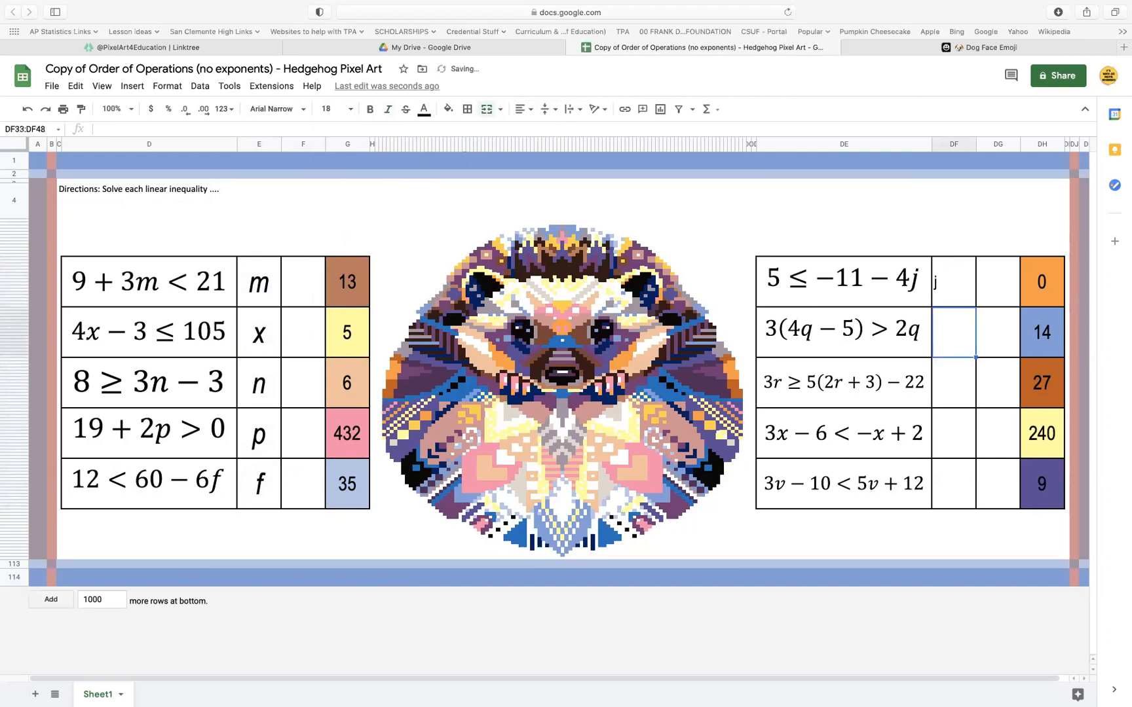
pyautogui.write('q')
pyautogui.press('Return')
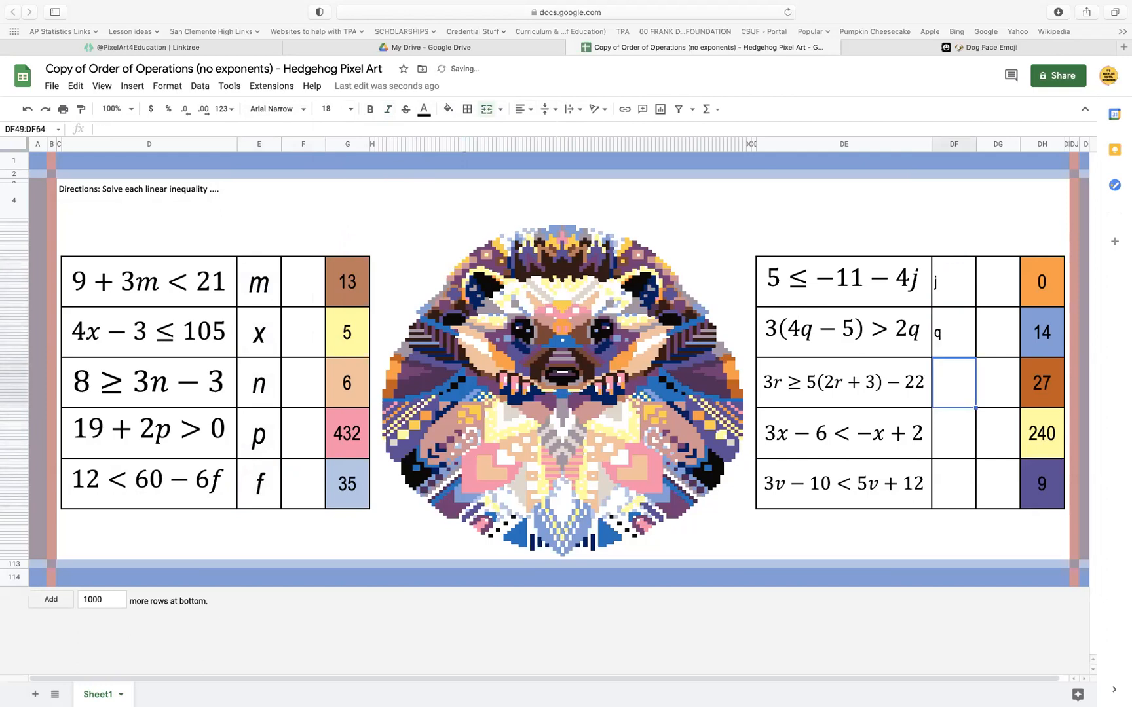
pyautogui.write('r')
pyautogui.press('Return')
pyautogui.write('x')
pyautogui.press('Return')
pyautogui.write('v')
# Format the variables in DF17:DF96 as italic, size 36, centered horizontally and aligned to the middle vertically
pyautogui.moveTo(953, 282); pyautogui.dragTo(953, 494)
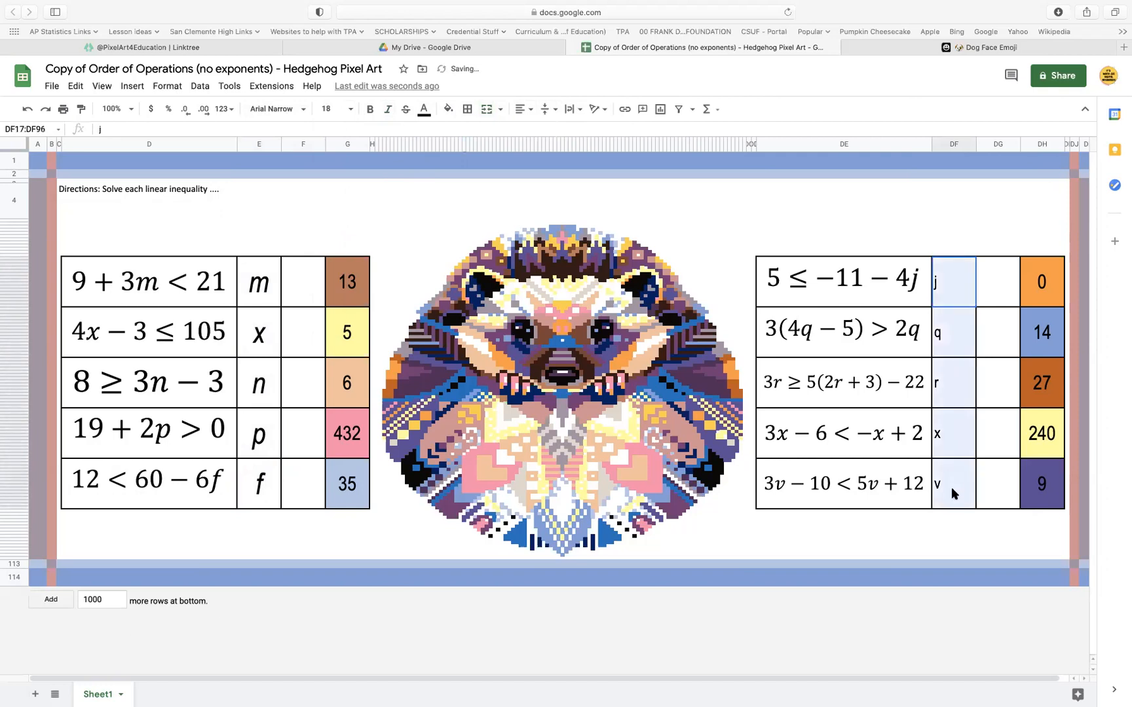
pyautogui.click(549, 110)
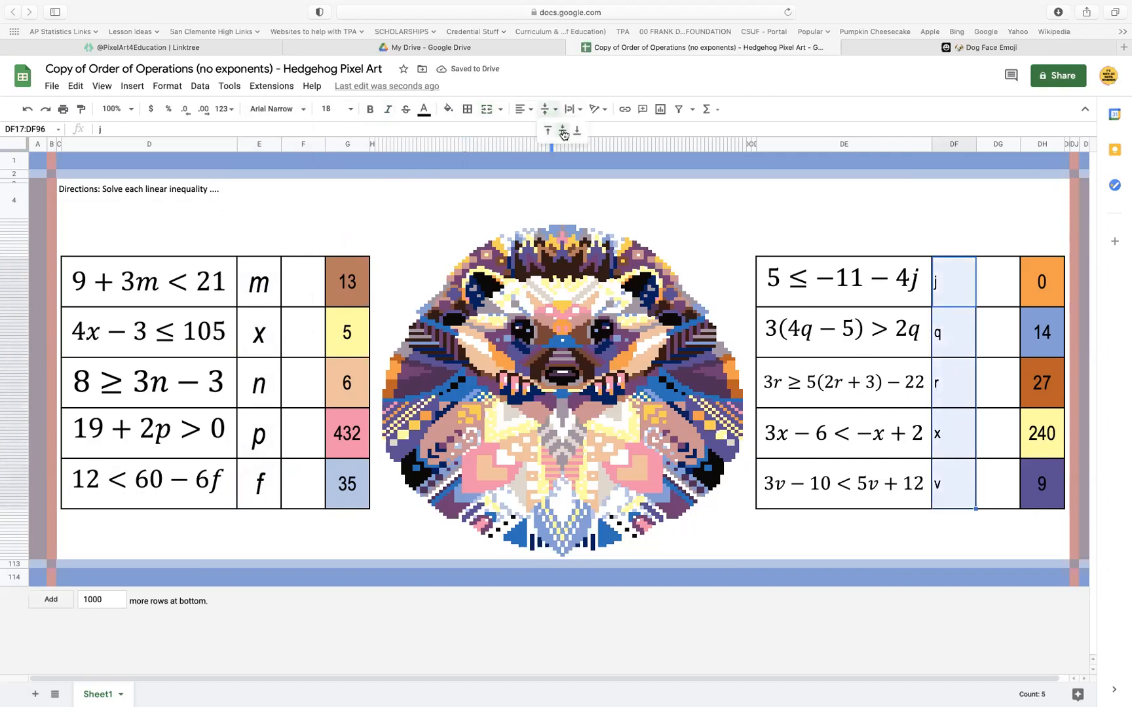
pyautogui.click(563, 133)
pyautogui.click(522, 109)
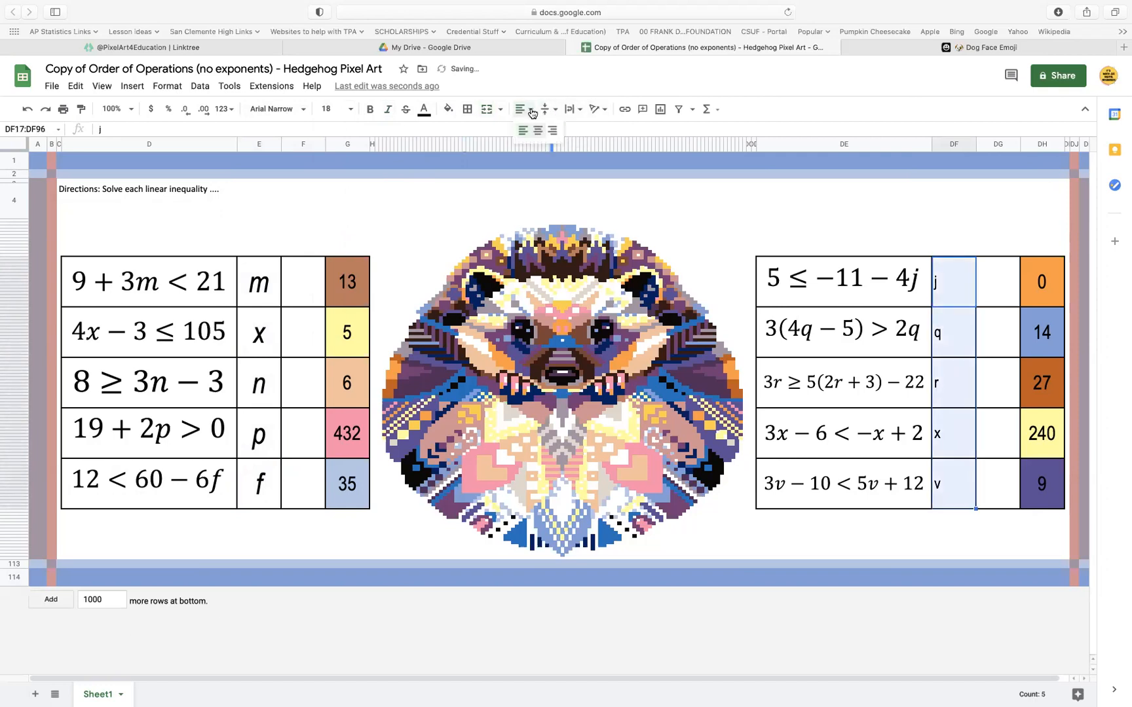
pyautogui.click(539, 132)
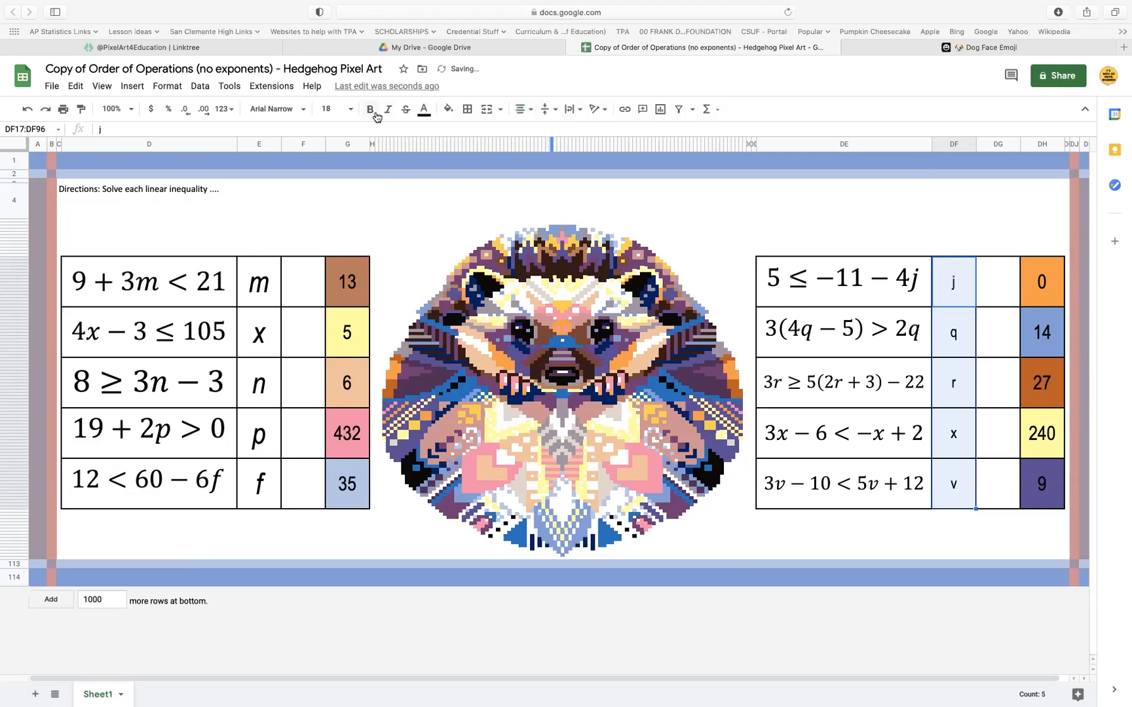
pyautogui.click(352, 112)
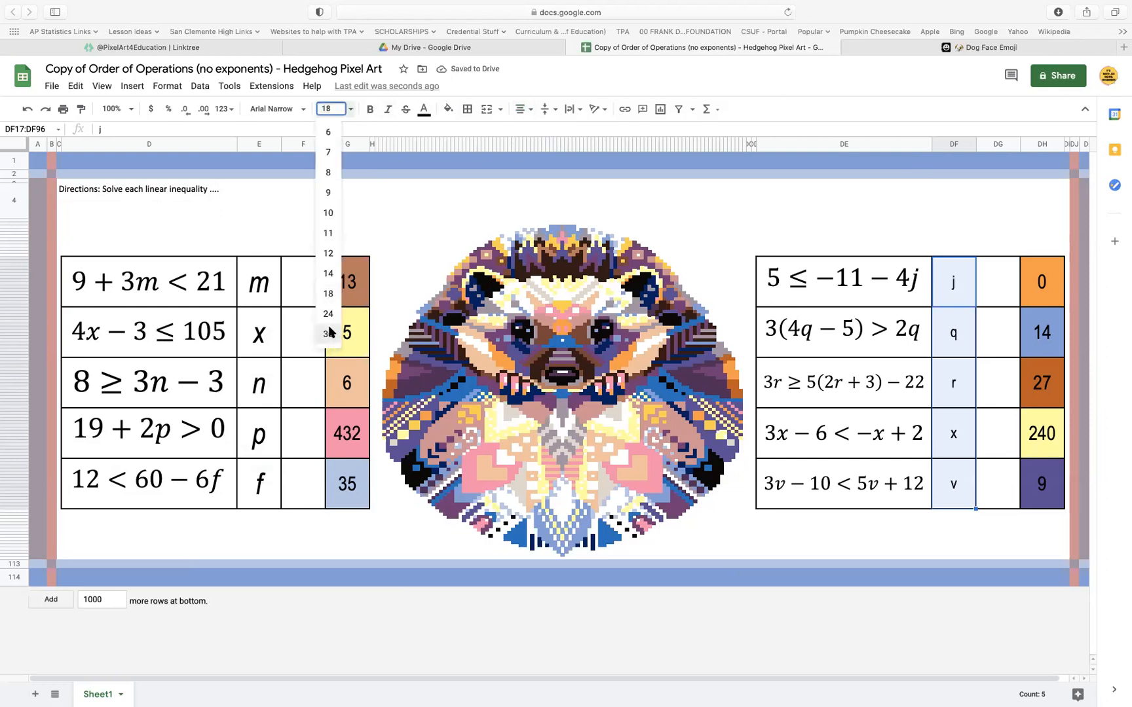
pyautogui.click(329, 331)
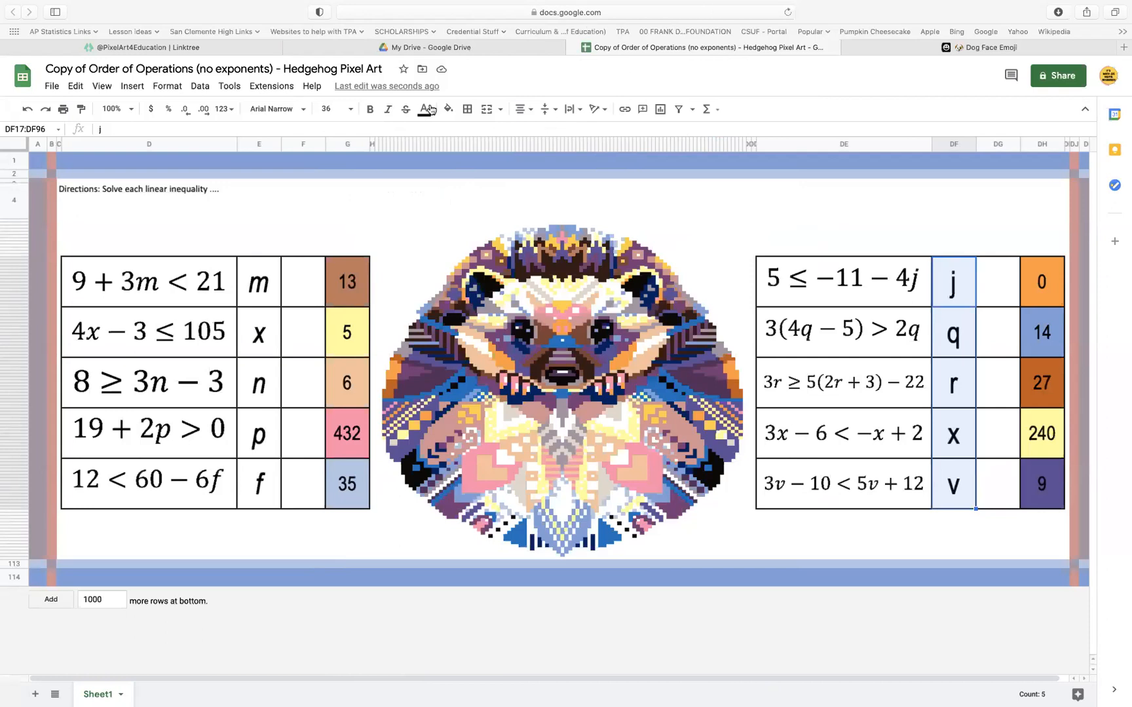
pyautogui.click(386, 110)
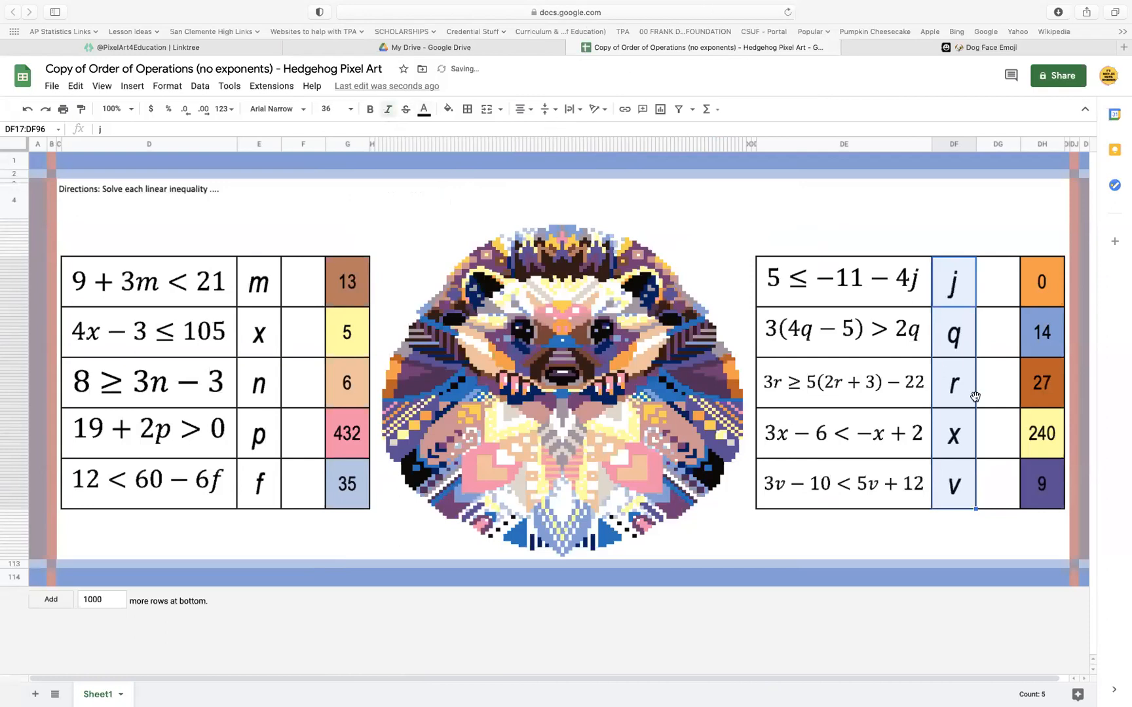
pyautogui.click(962, 410)
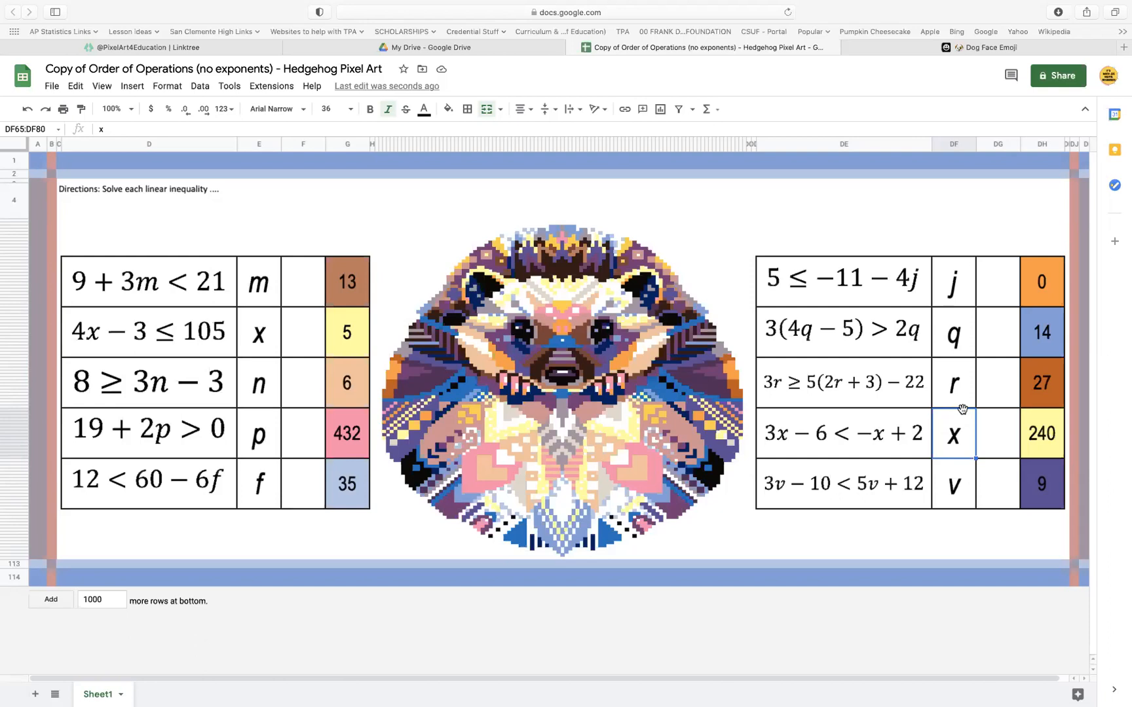
pyautogui.click(310, 263)
pyautogui.click(302, 346)
pyautogui.click(306, 394)
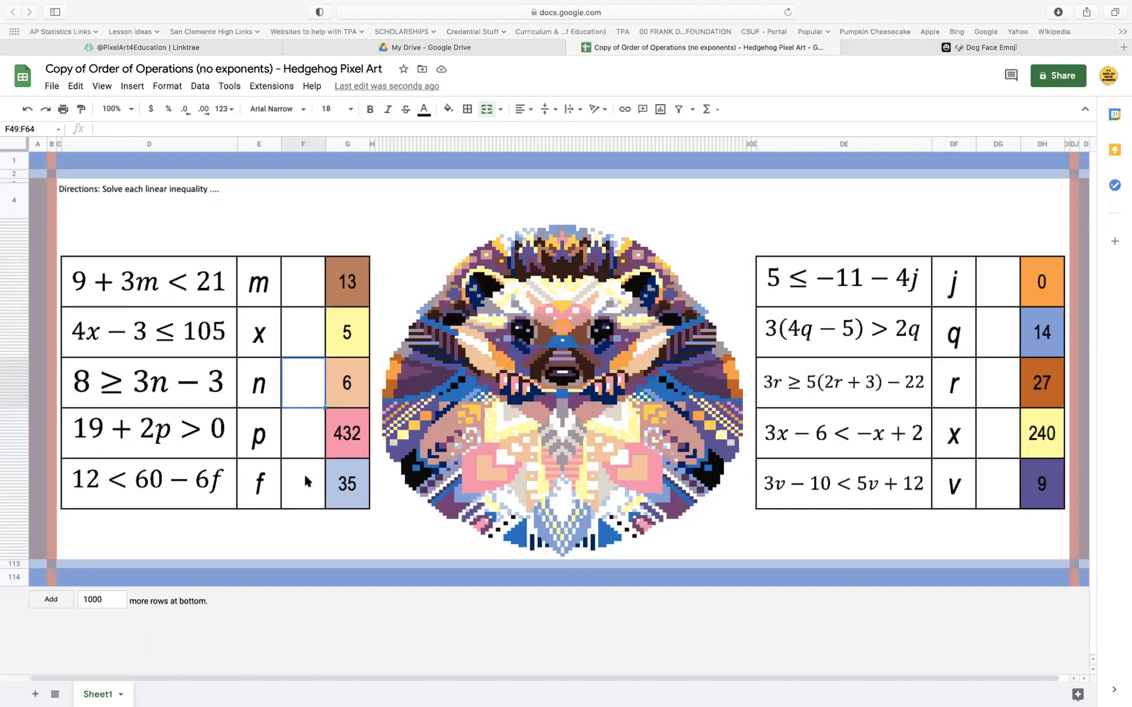
pyautogui.moveTo(356, 274); pyautogui.dragTo(358, 510)
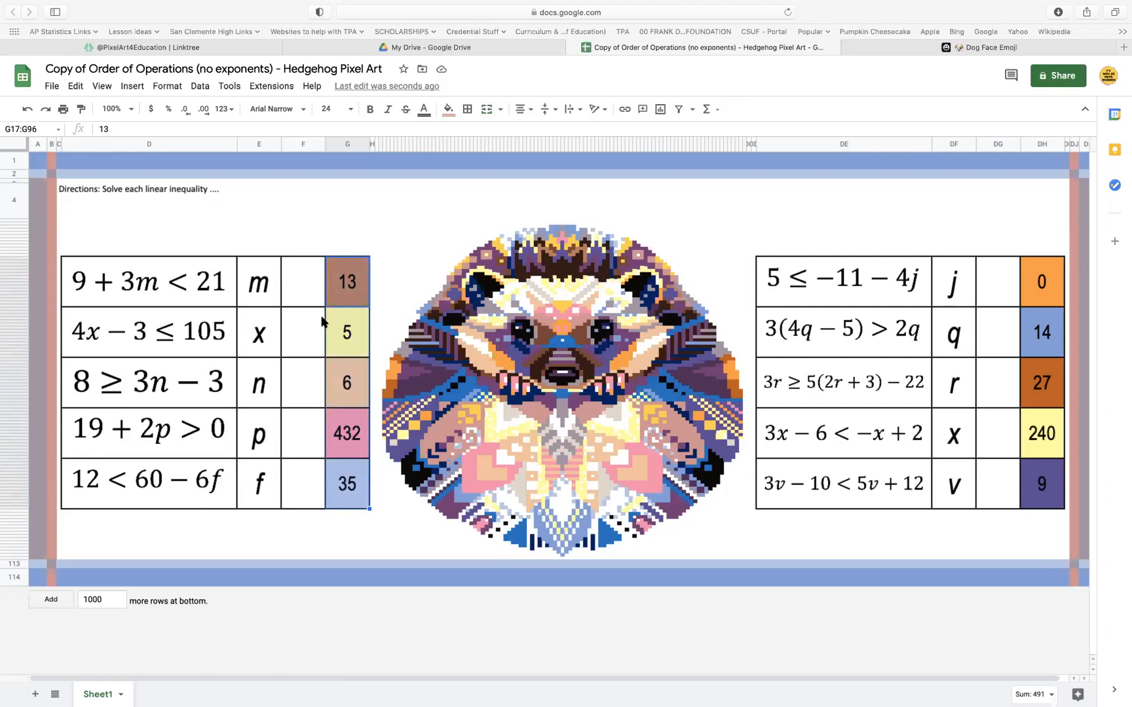
pyautogui.moveTo(310, 268); pyautogui.dragTo(303, 497)
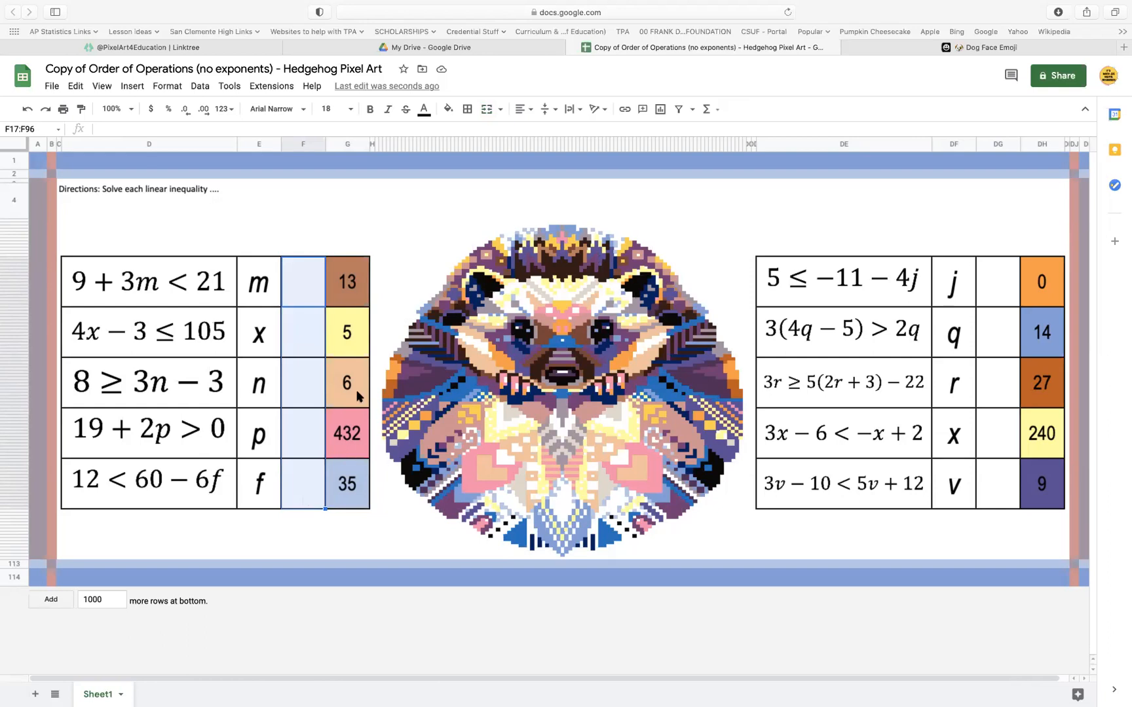
pyautogui.click(295, 331)
pyautogui.click(302, 284)
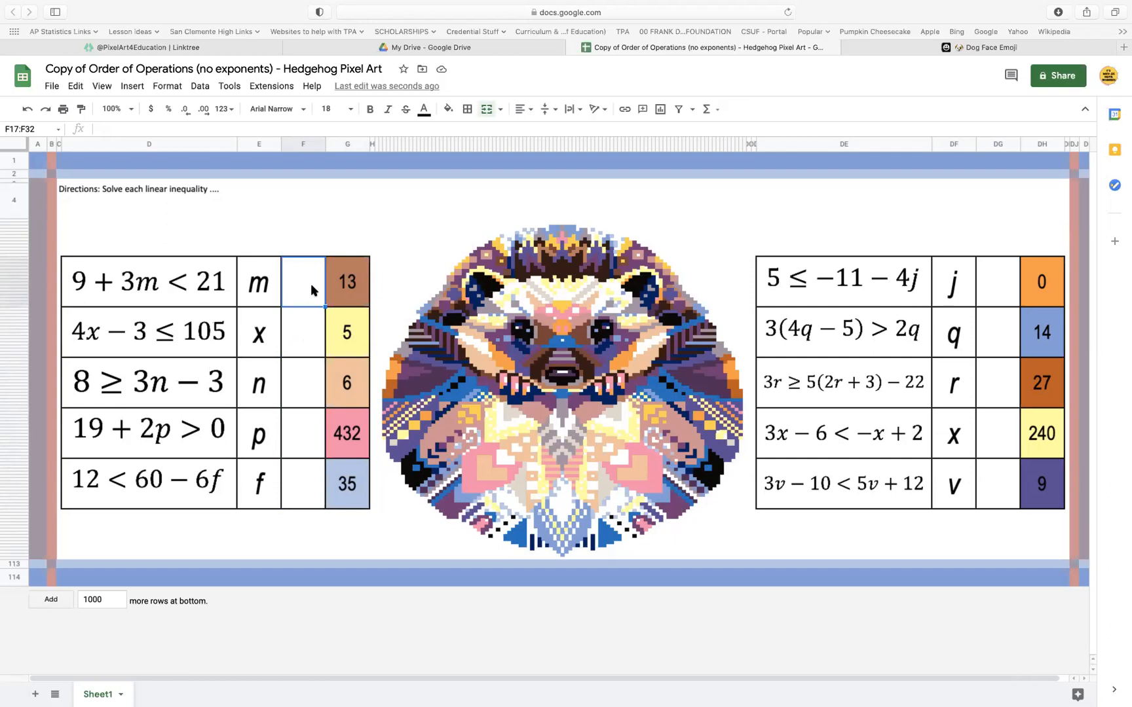
# Enter 4 as the answer to 9 + 3m < 21 in the colored cell G17
pyautogui.click(347, 295)
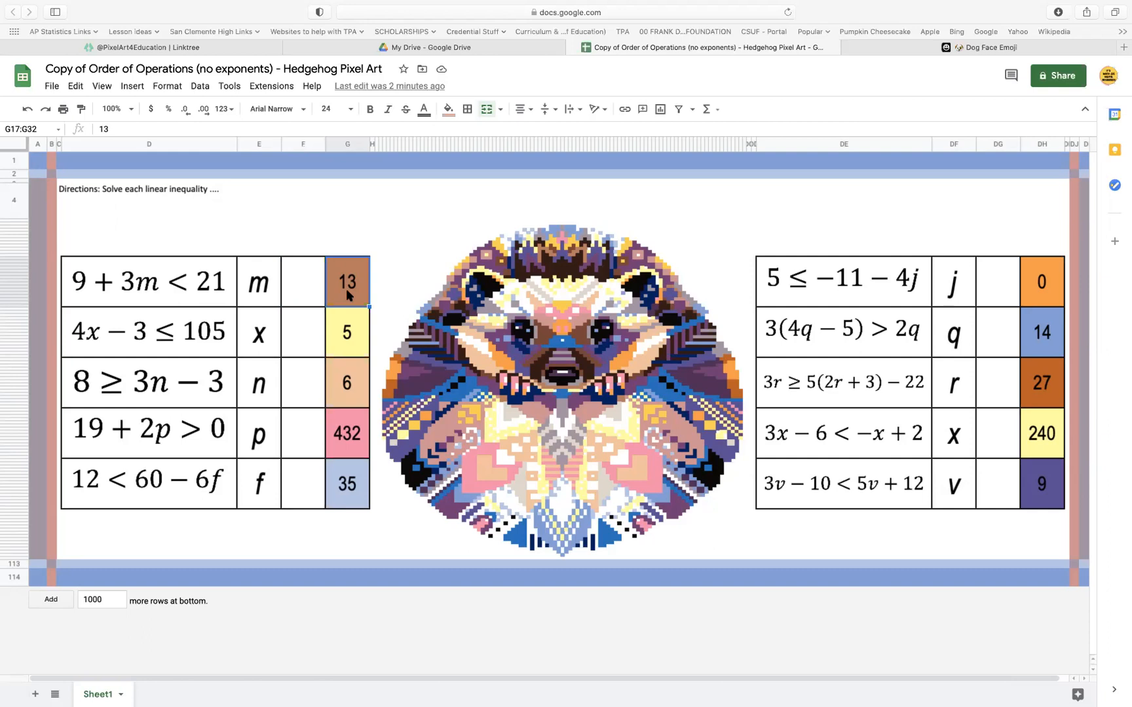
pyautogui.write('4')
pyautogui.press('Return')
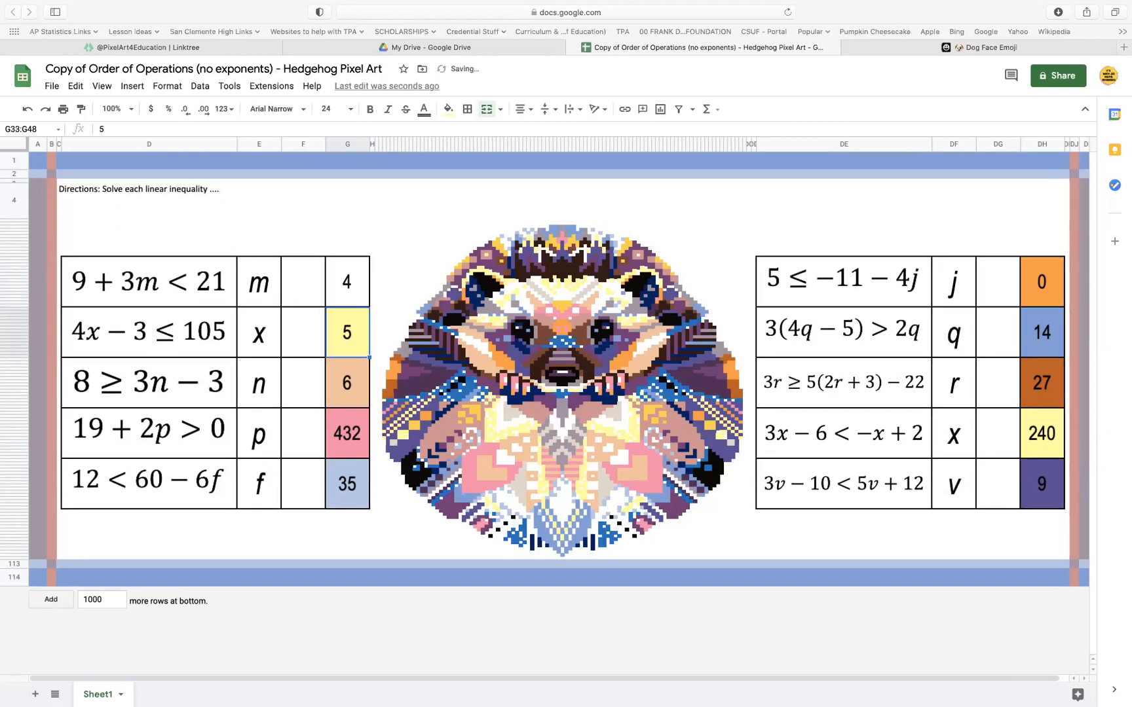
# Change the custom formula of G17's brown conditional format rule to =$G$17=4
pyautogui.click(341, 281)
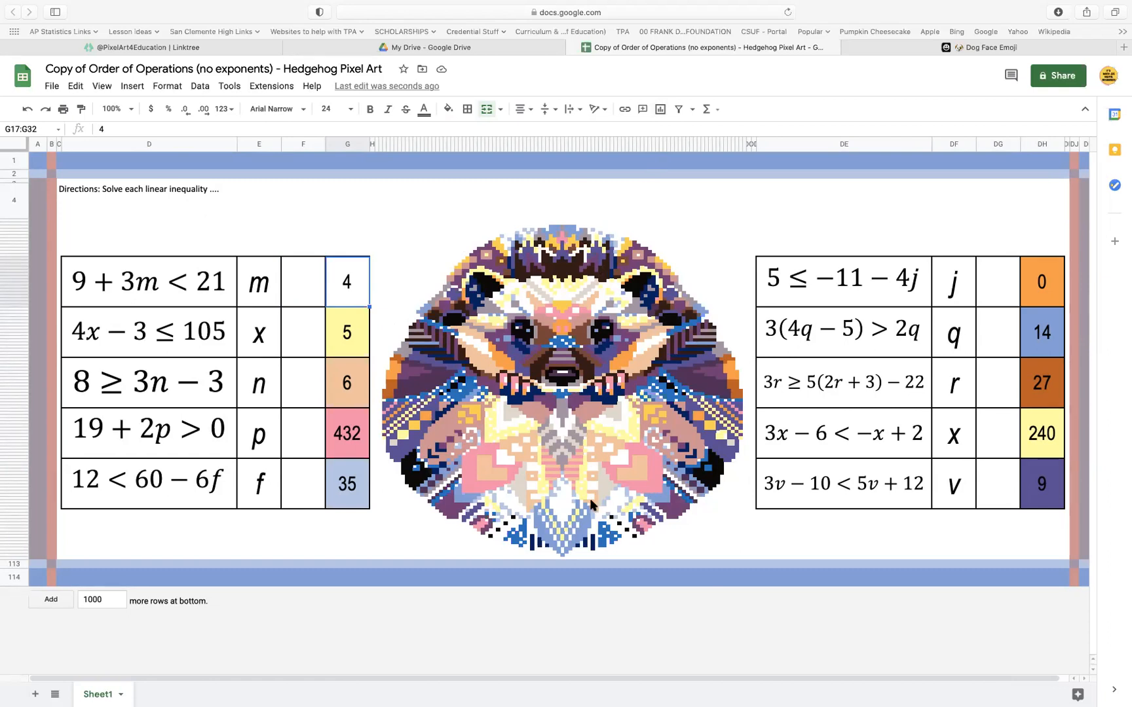
pyautogui.rightClick(352, 293)
pyautogui.moveTo(445, 629)
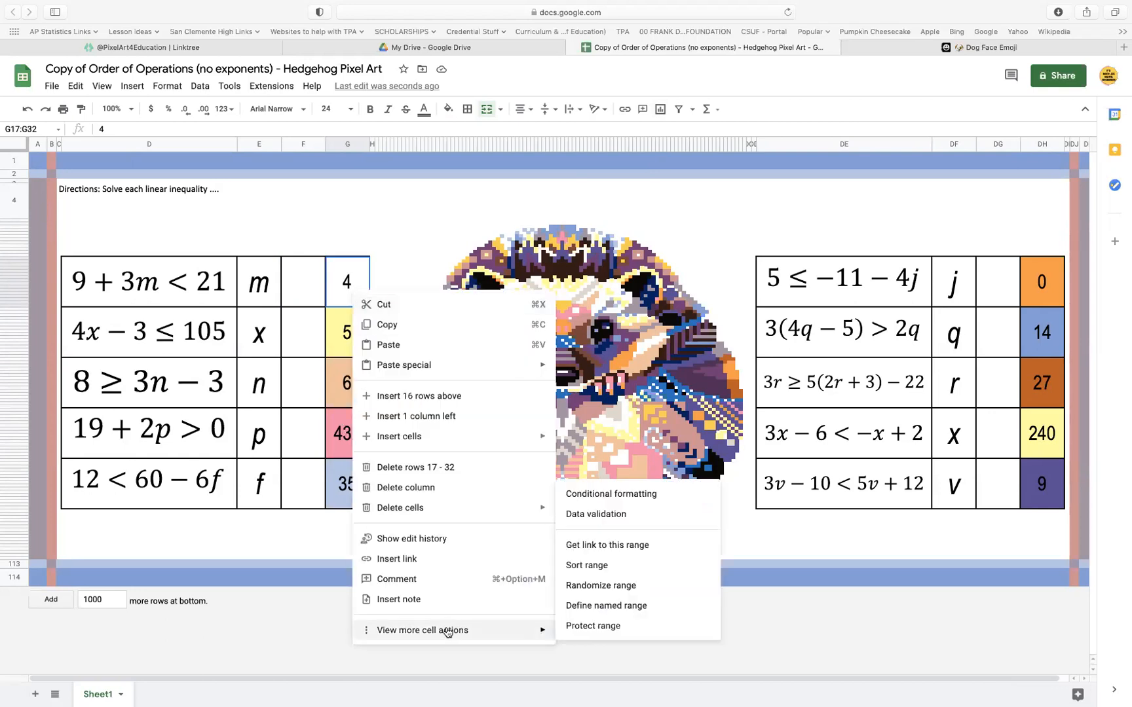
pyautogui.click(635, 496)
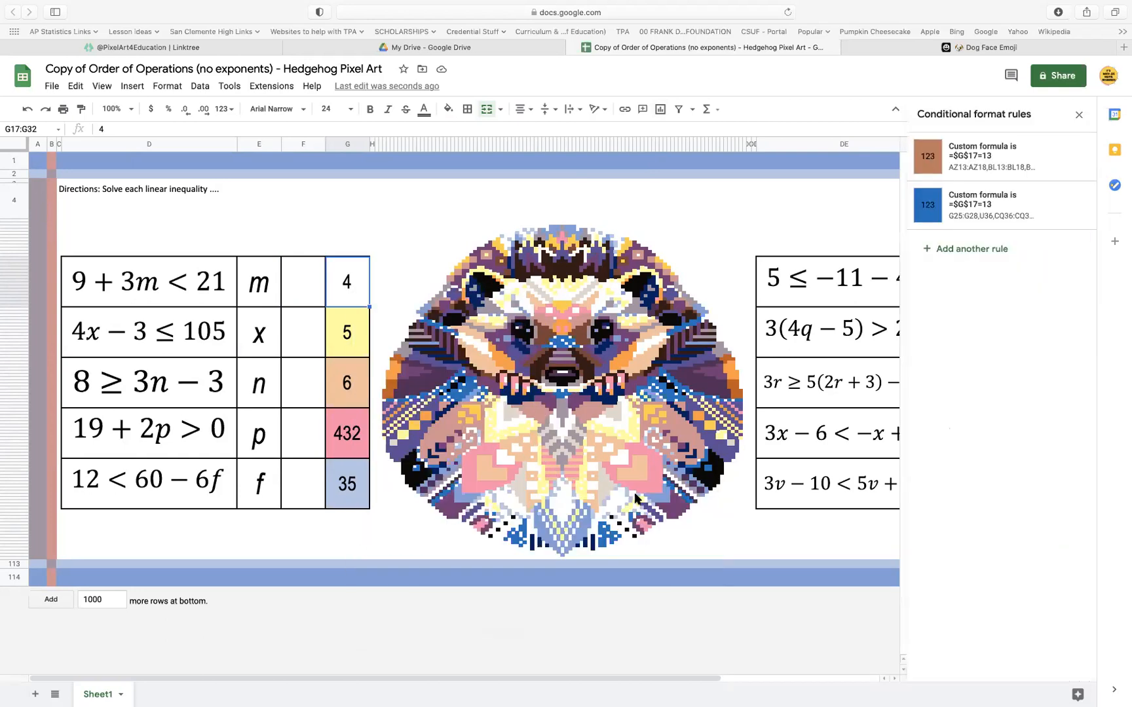
pyautogui.click(1000, 165)
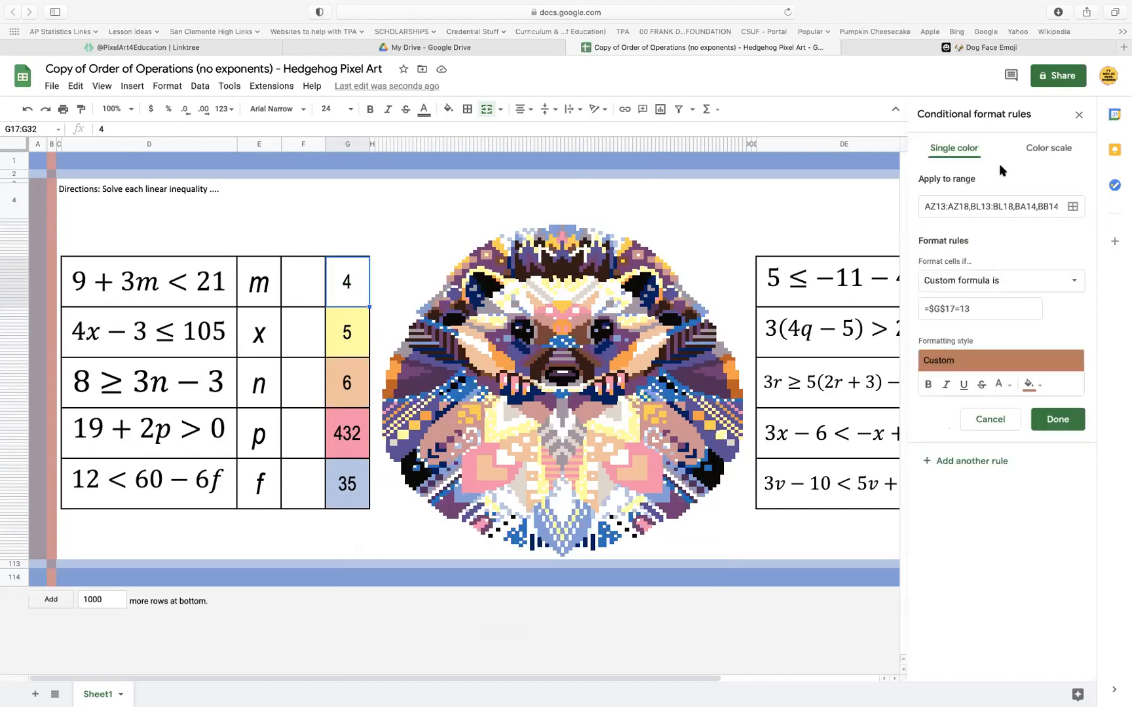
pyautogui.click(979, 309)
pyautogui.press('BackSpace')
pyautogui.press('BackSpace')
pyautogui.write('4')
pyautogui.click(1056, 419)
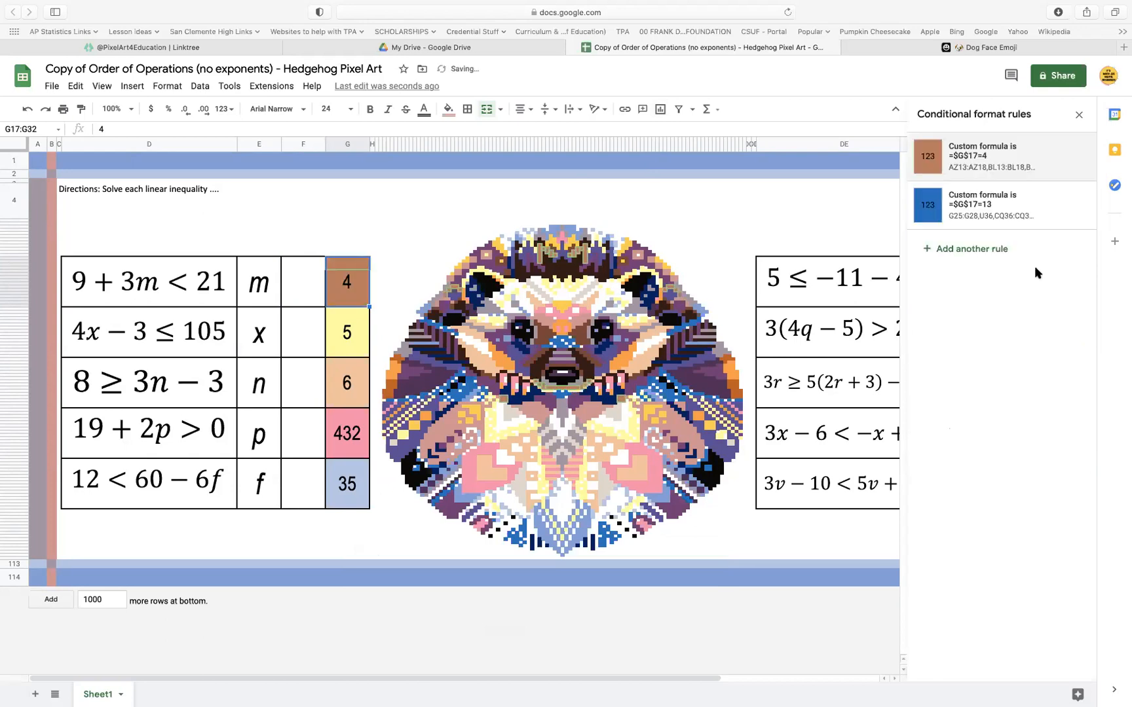
# Change the custom formula of G17's blue conditional format rule to =$G$17=4
pyautogui.click(1010, 217)
pyautogui.click(980, 309)
pyautogui.press('BackSpace')
pyautogui.press('BackSpace')
pyautogui.write('4')
pyautogui.click(1059, 423)
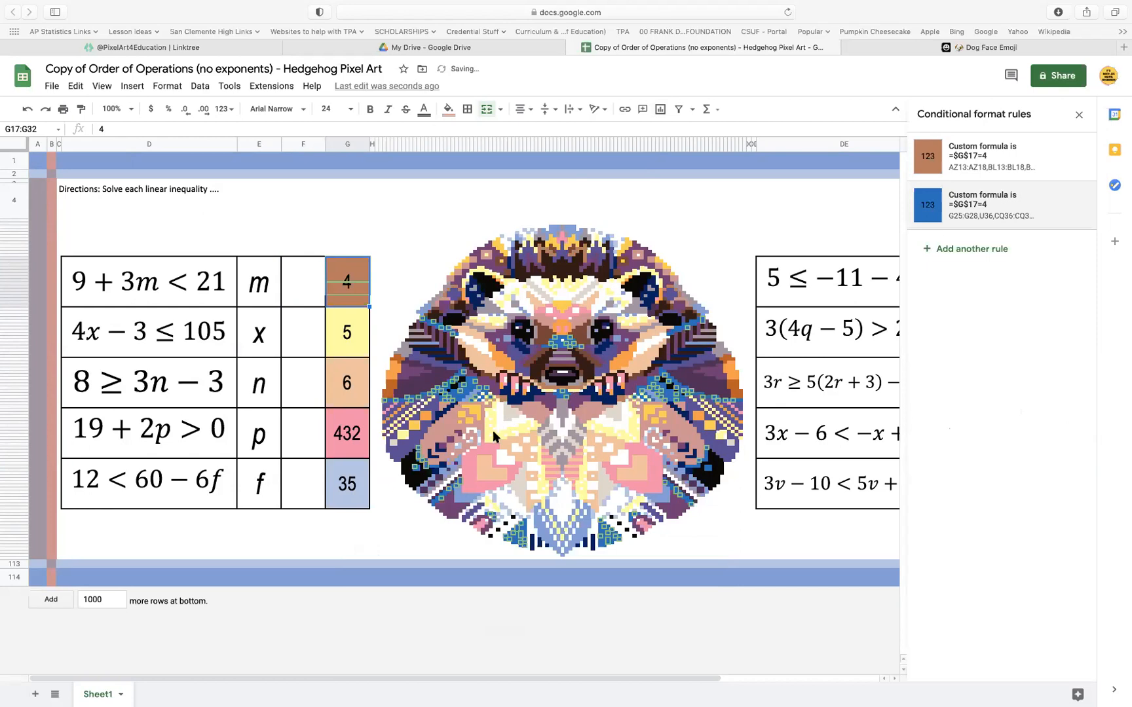
# Examine the uncolored pixels in the hedgehog's swirl near AF73 at 200% zoom and the conditional format rule applied to them
pyautogui.click(361, 340)
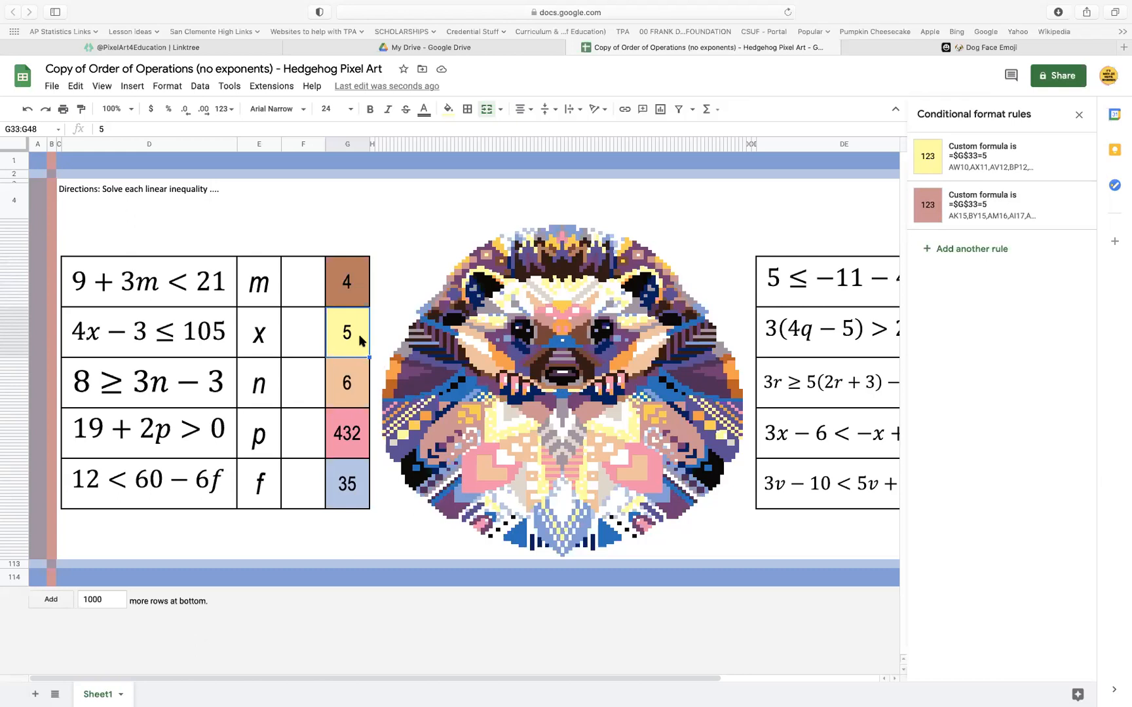
pyautogui.click(464, 440)
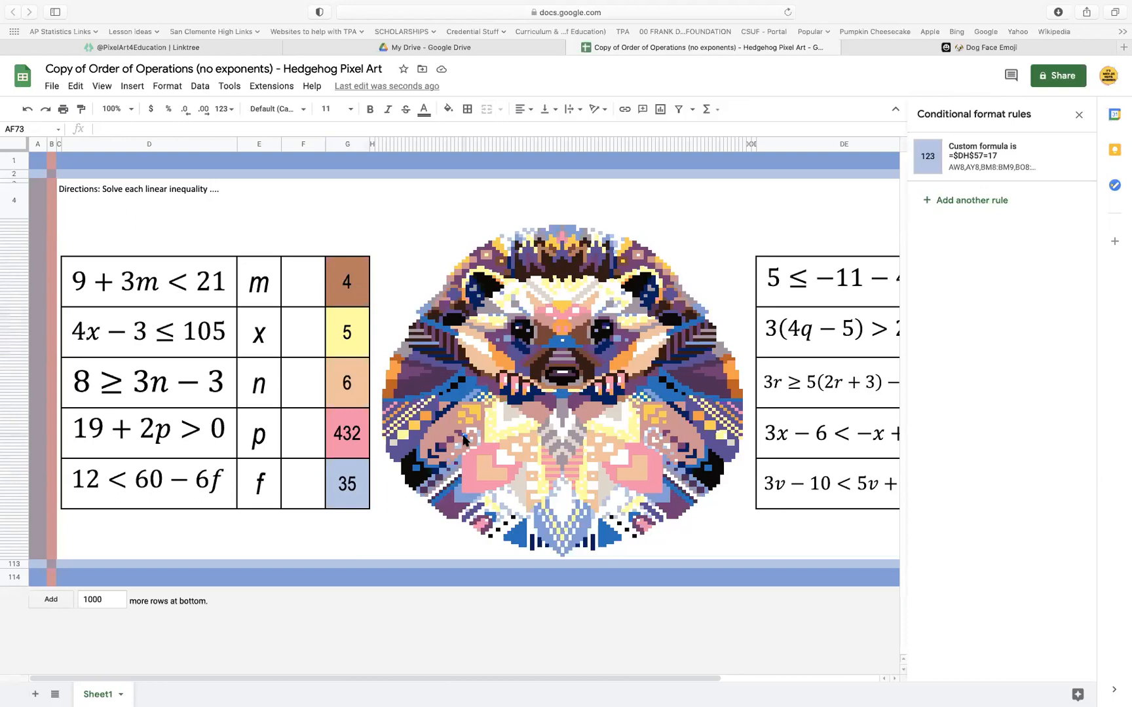
pyautogui.click(465, 444)
pyautogui.press('Up')
pyautogui.press('Down')
pyautogui.press('Up')
pyautogui.click(121, 109)
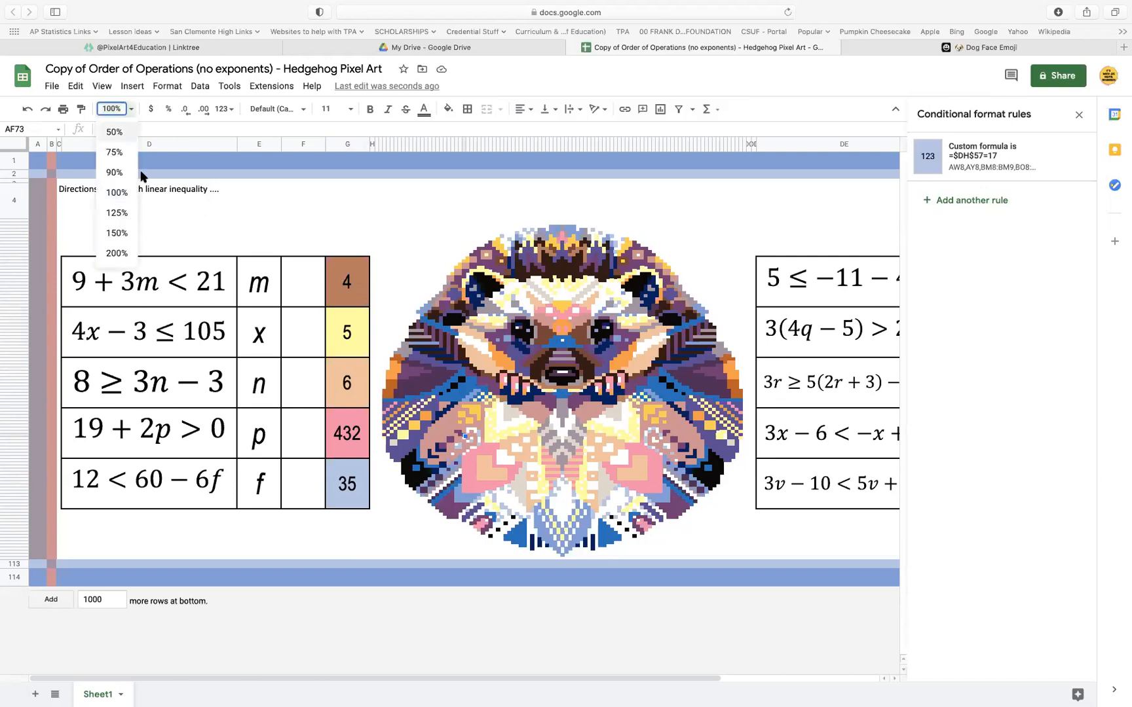
pyautogui.click(120, 255)
pyautogui.scroll(-15, 616, 555)
pyautogui.hscroll(10, 616, 556)
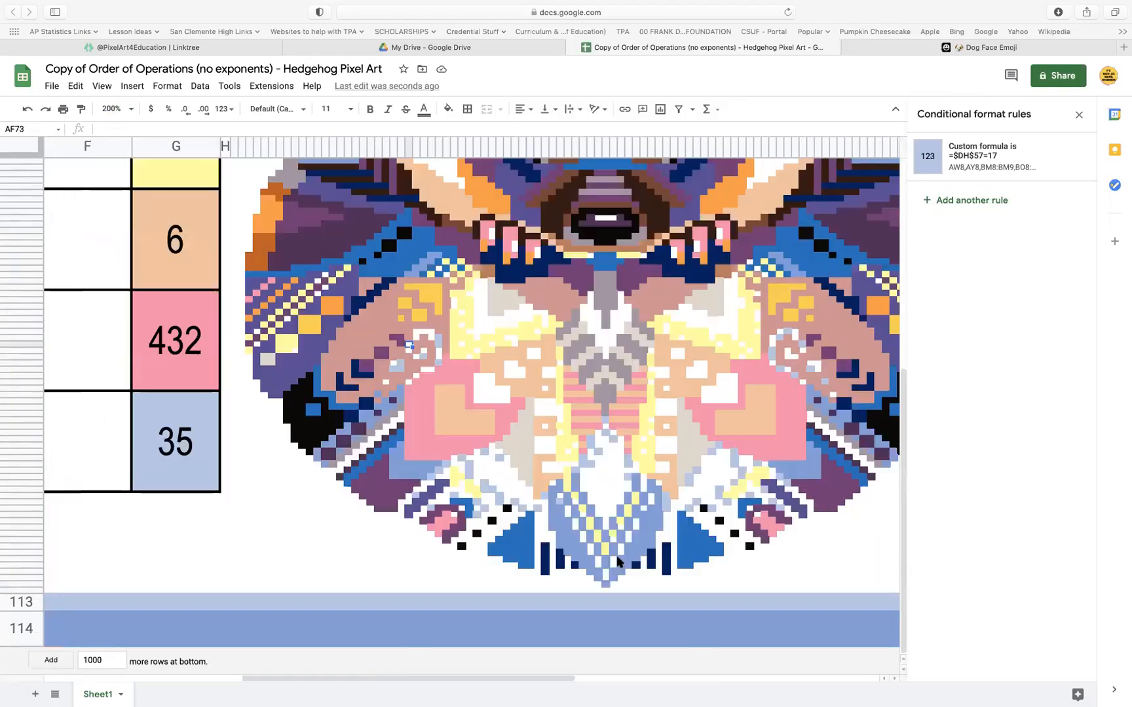
pyautogui.hscroll(-10, 617, 561)
pyautogui.hscroll(10, 617, 561)
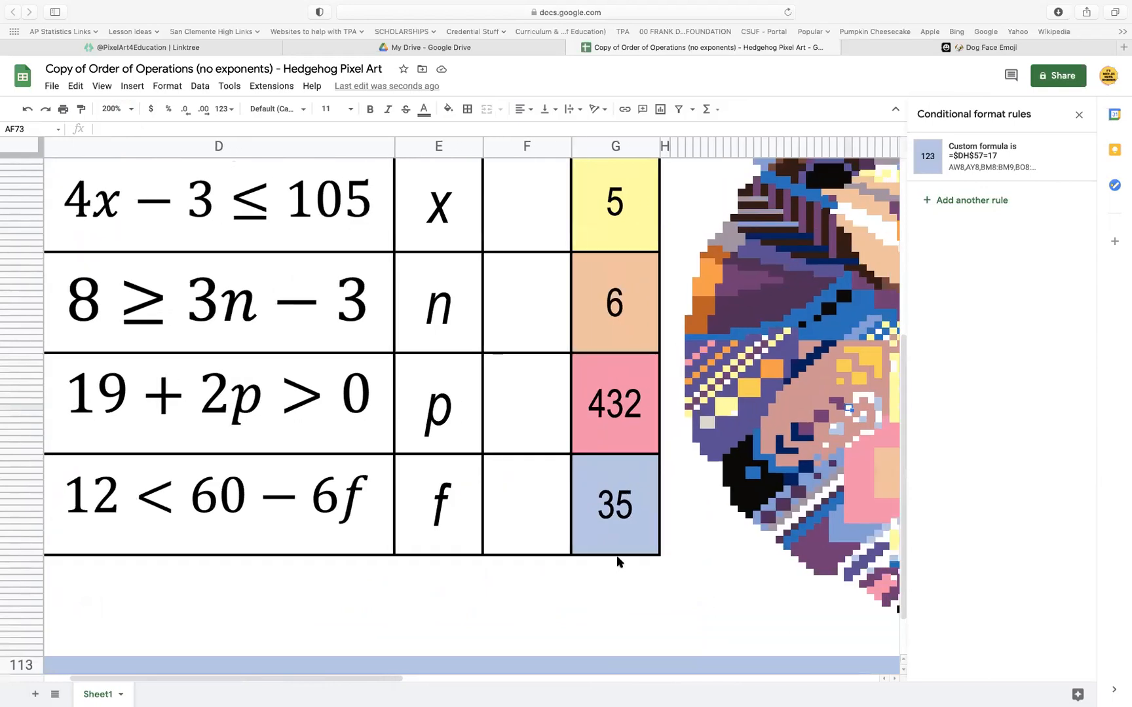
pyautogui.scroll(2, 617, 562)
pyautogui.hscroll(-5, 617, 561)
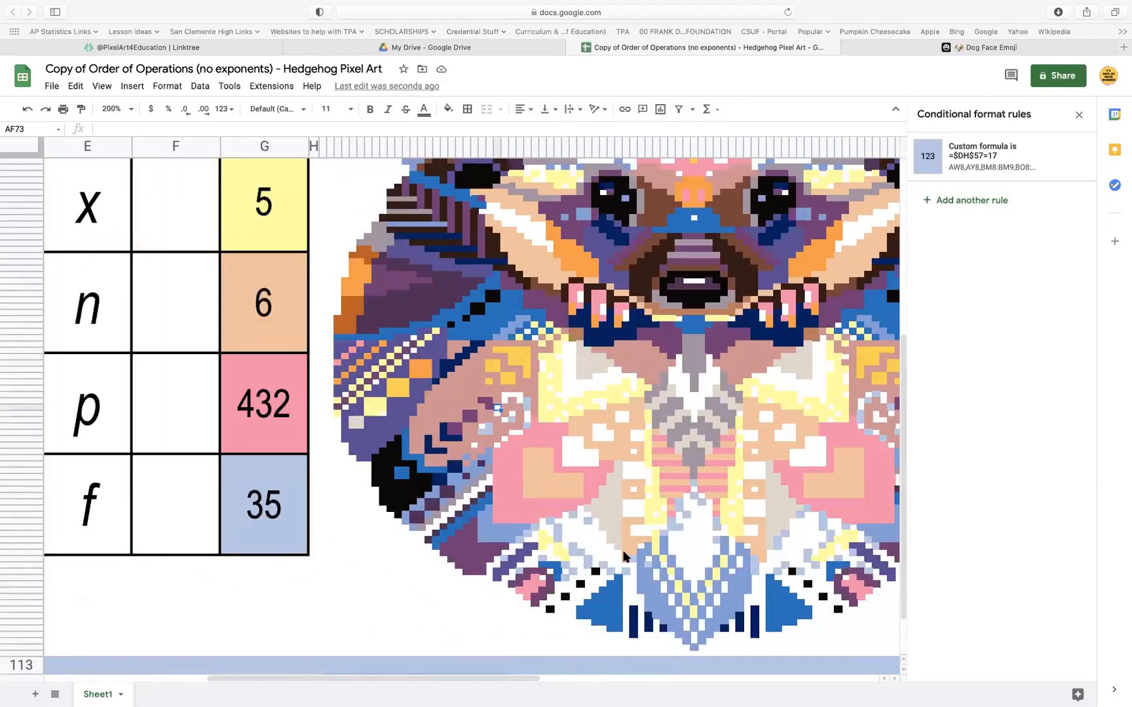
pyautogui.click(505, 395)
pyautogui.click(498, 409)
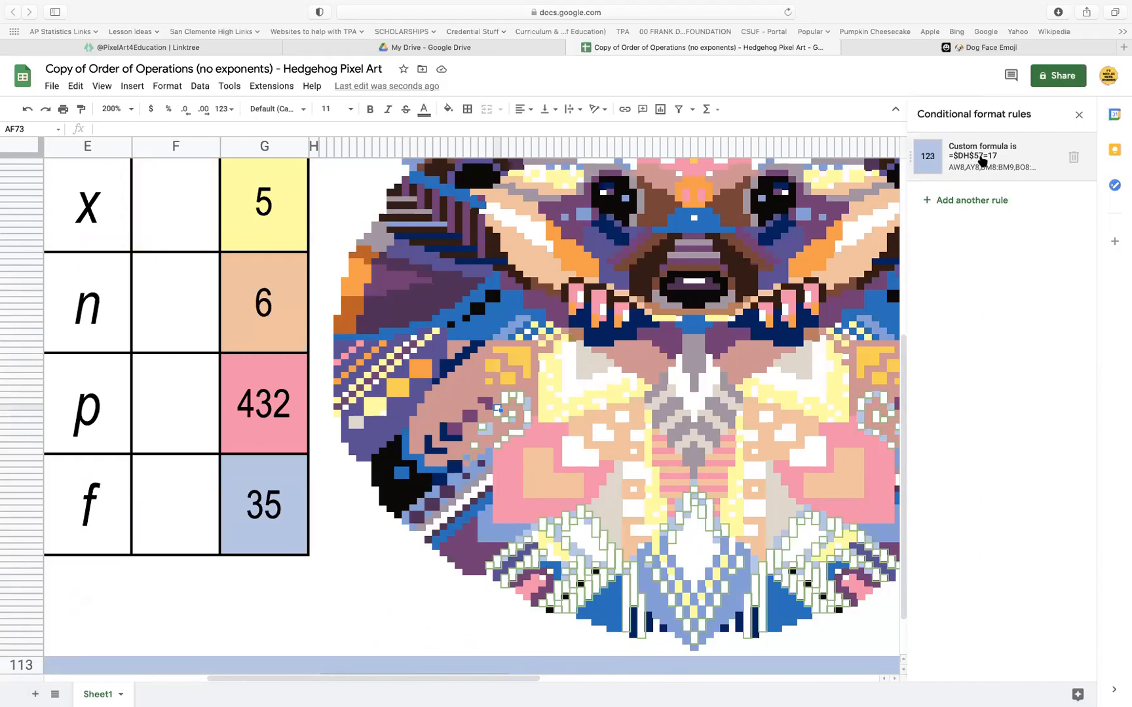
# Examine the conditional format rules of the answer cells in column DH and the cells their formulas refer to
pyautogui.hscroll(15, 328, 343)
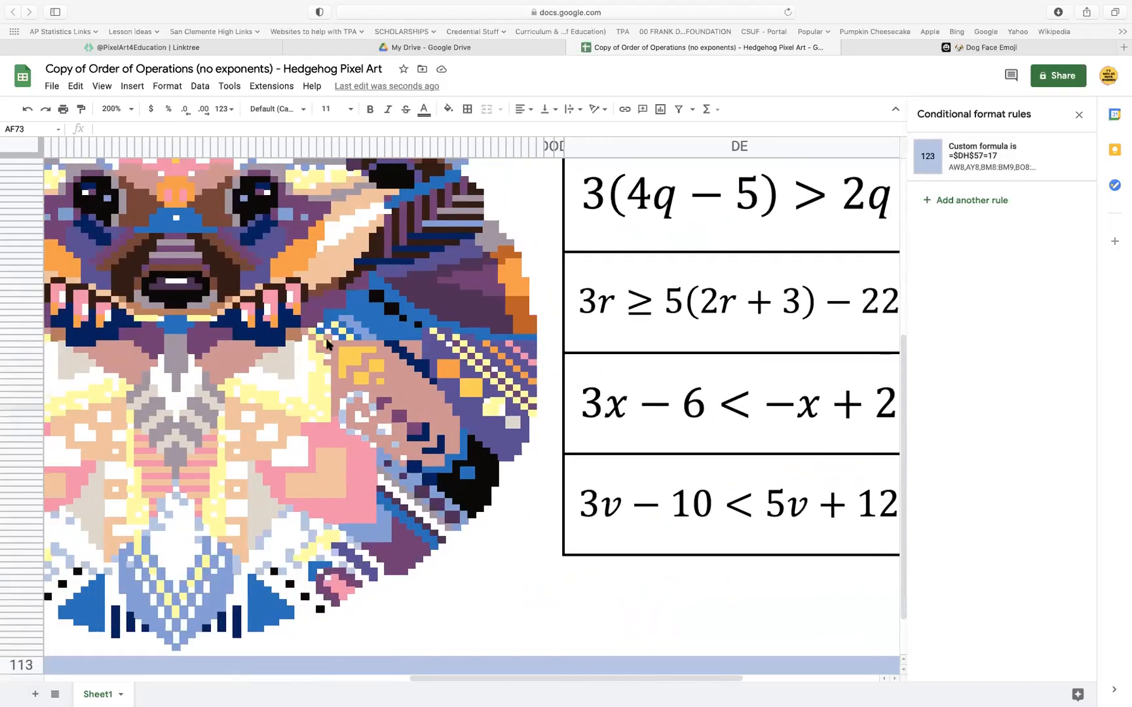
pyautogui.hscroll(10, 326, 343)
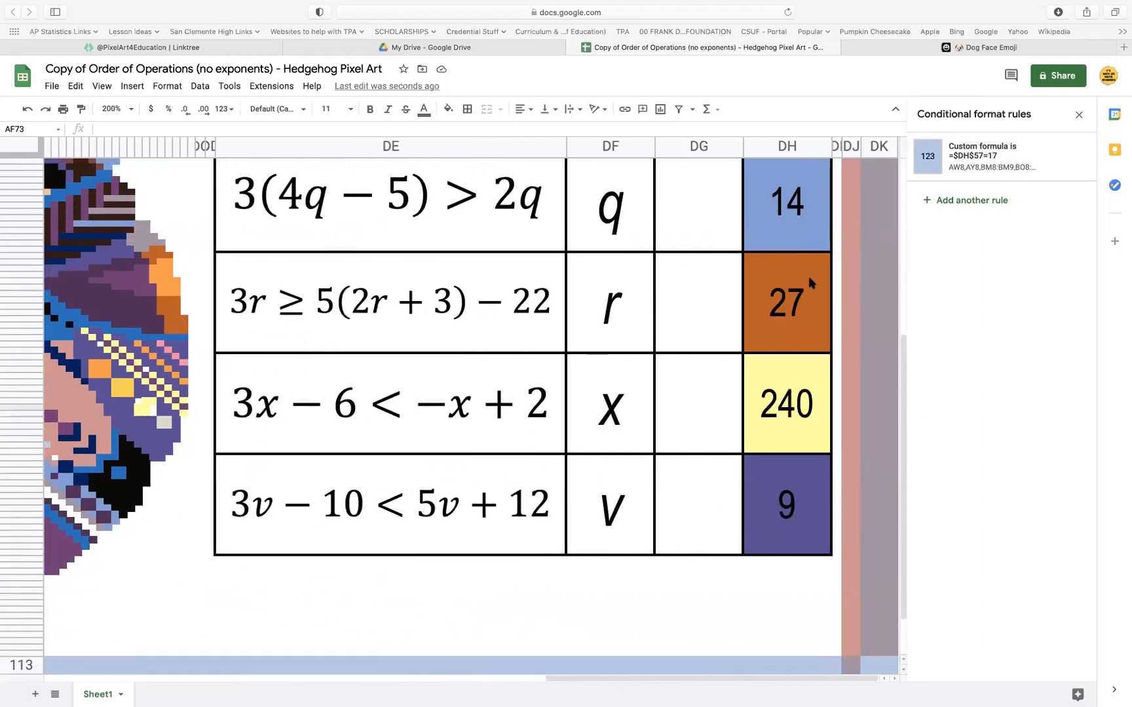
pyautogui.click(809, 275)
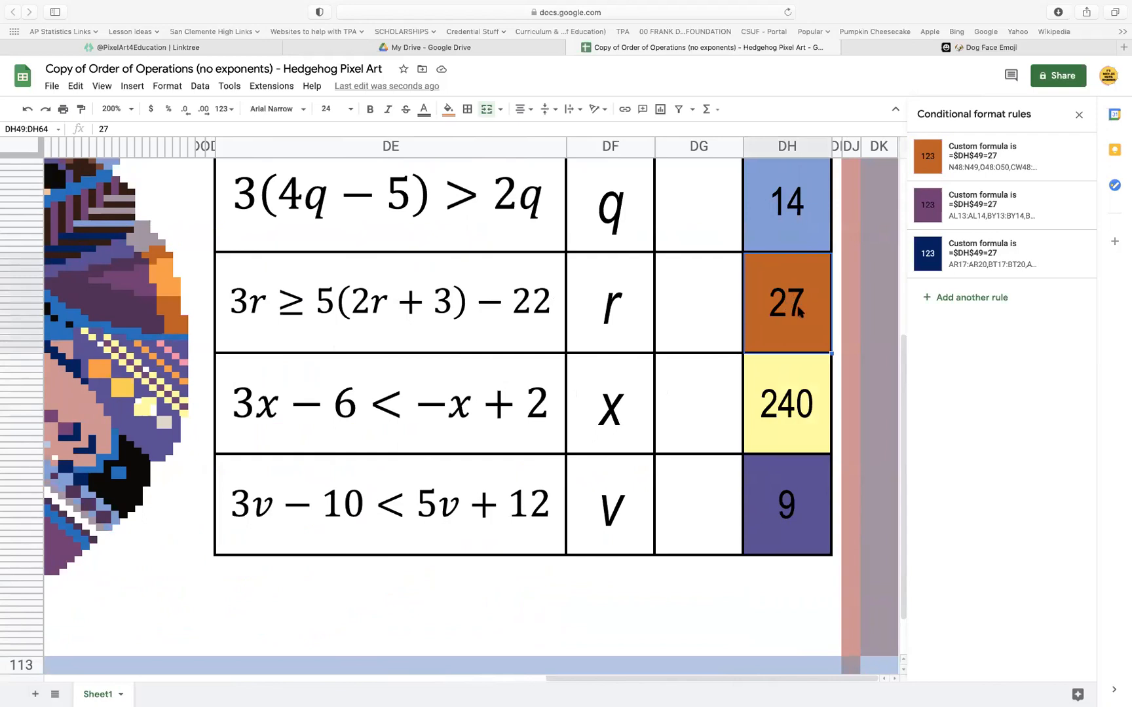
pyautogui.scroll(2, 799, 312)
pyautogui.click(791, 465)
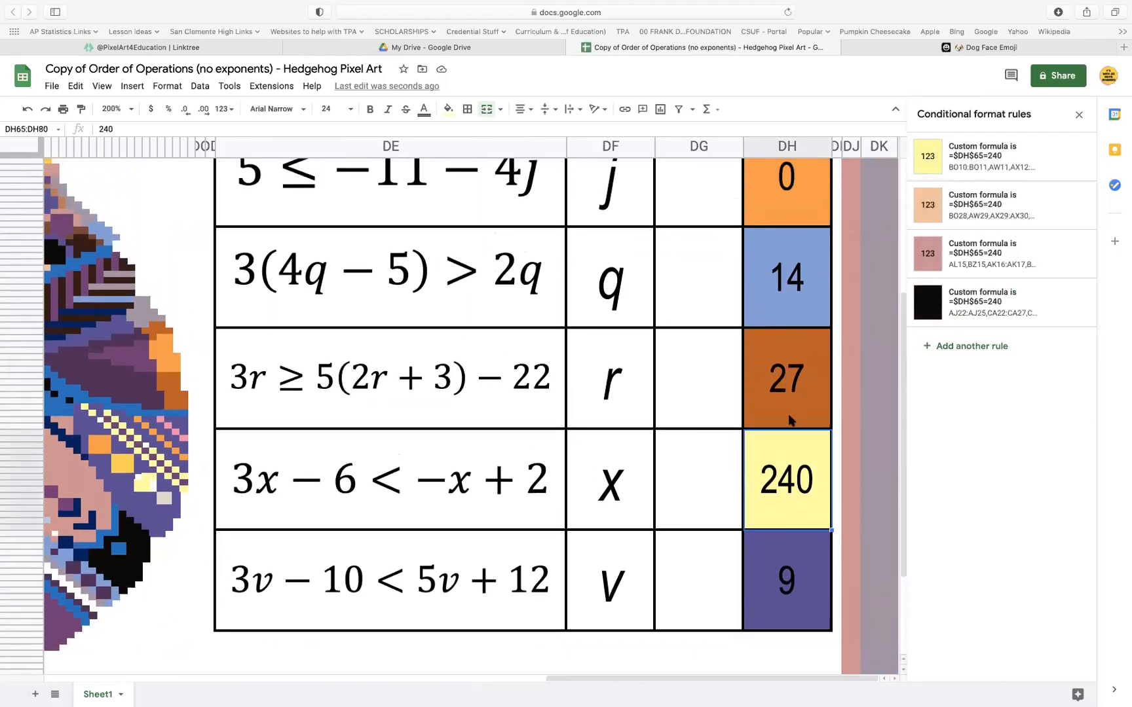
pyautogui.click(791, 419)
pyautogui.click(781, 308)
pyautogui.click(783, 220)
pyautogui.click(779, 414)
pyautogui.click(783, 498)
pyautogui.click(789, 569)
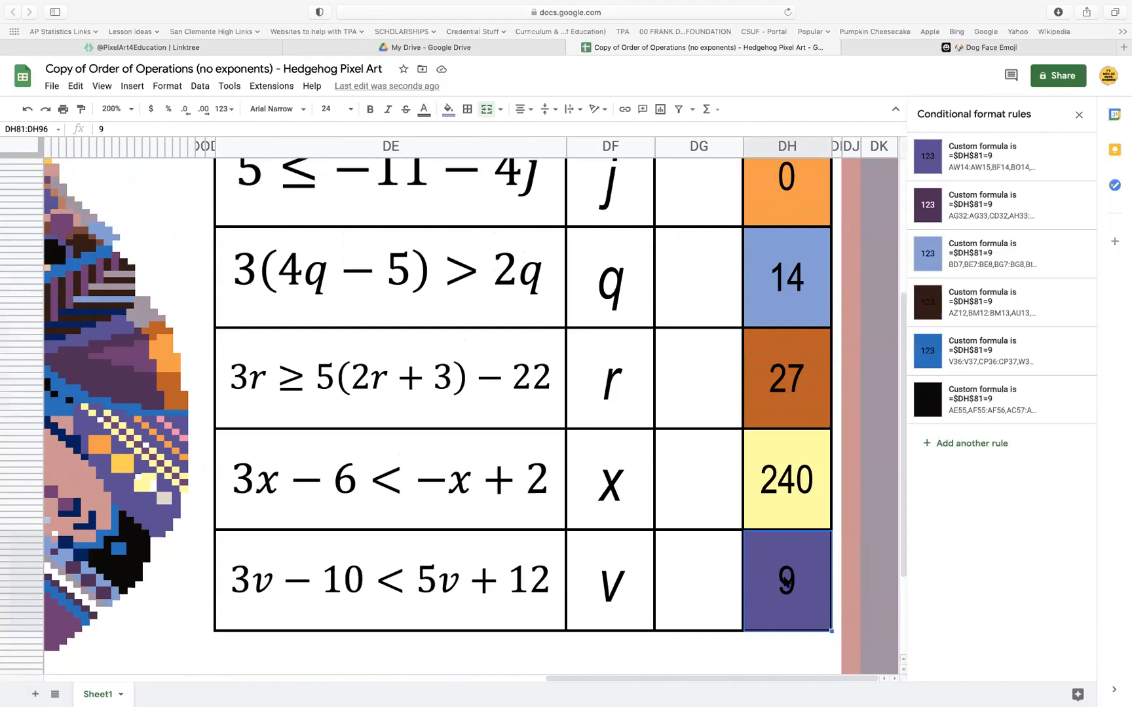
# Copy the custom formula =$DH$65=240 from the yellow conditional format rule of answer cell DH65
pyautogui.click(807, 492)
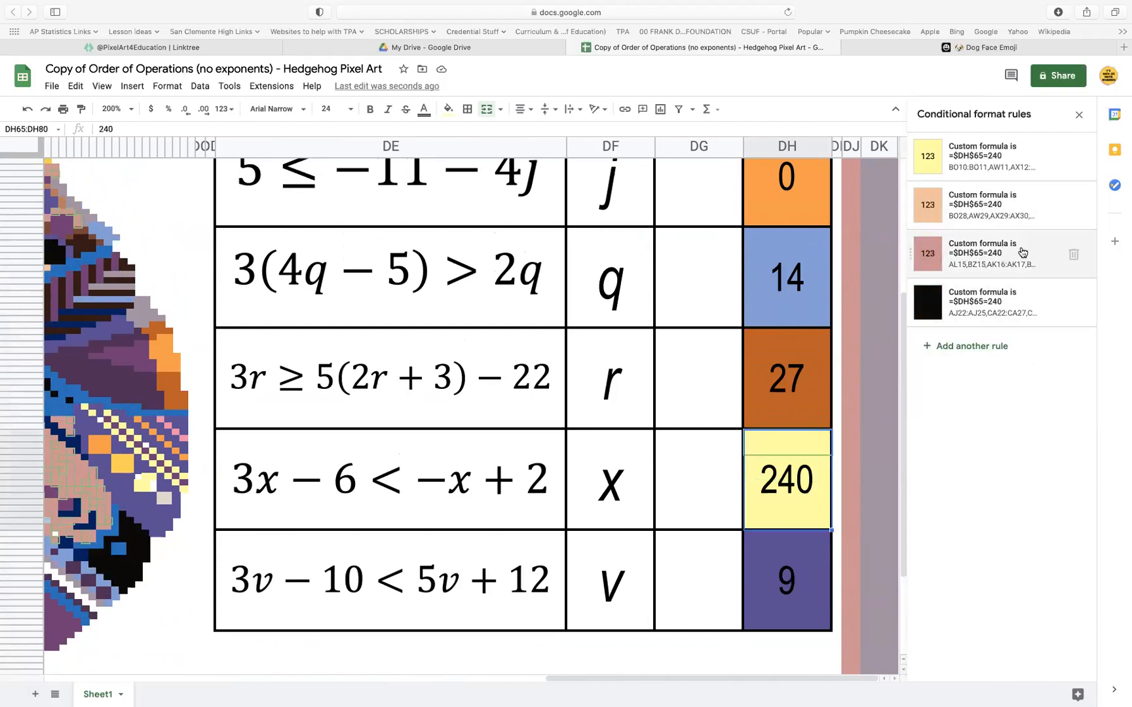
pyautogui.click(1020, 163)
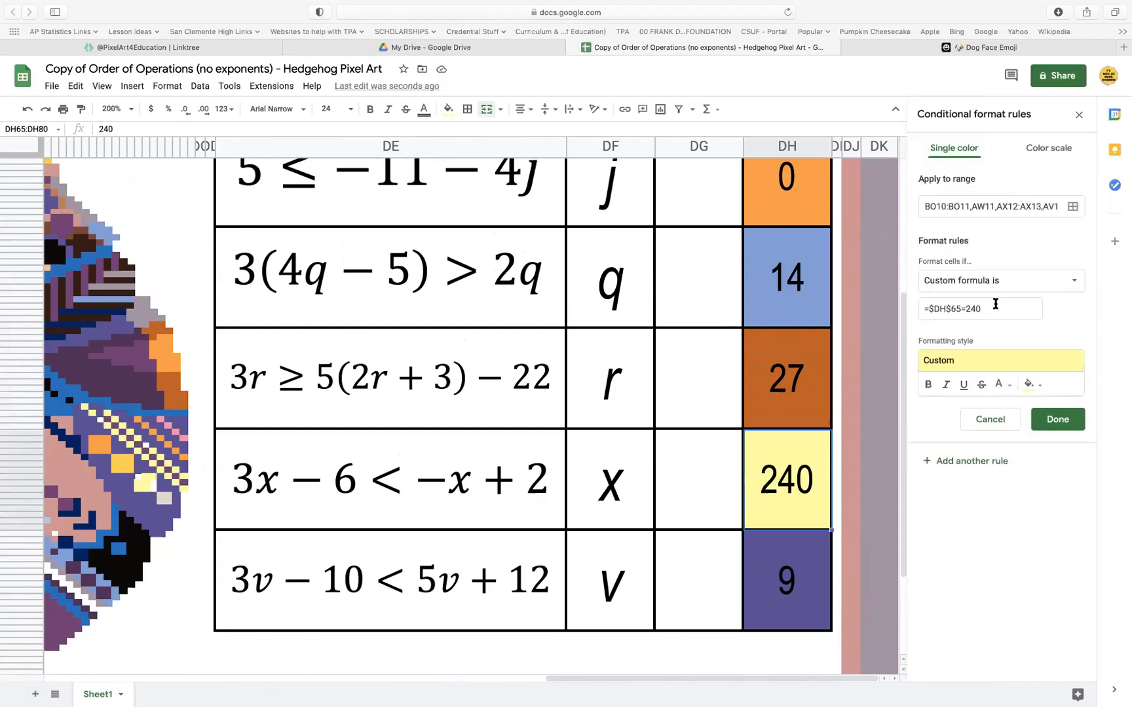
pyautogui.moveTo(997, 308); pyautogui.dragTo(907, 310)
pyautogui.press('super+c')
pyautogui.click(1048, 423)
# Replace the custom formula of the light blue rule on swirl pixel AH71 with =$DH$65=240
pyautogui.hscroll(-5, 490, 491)
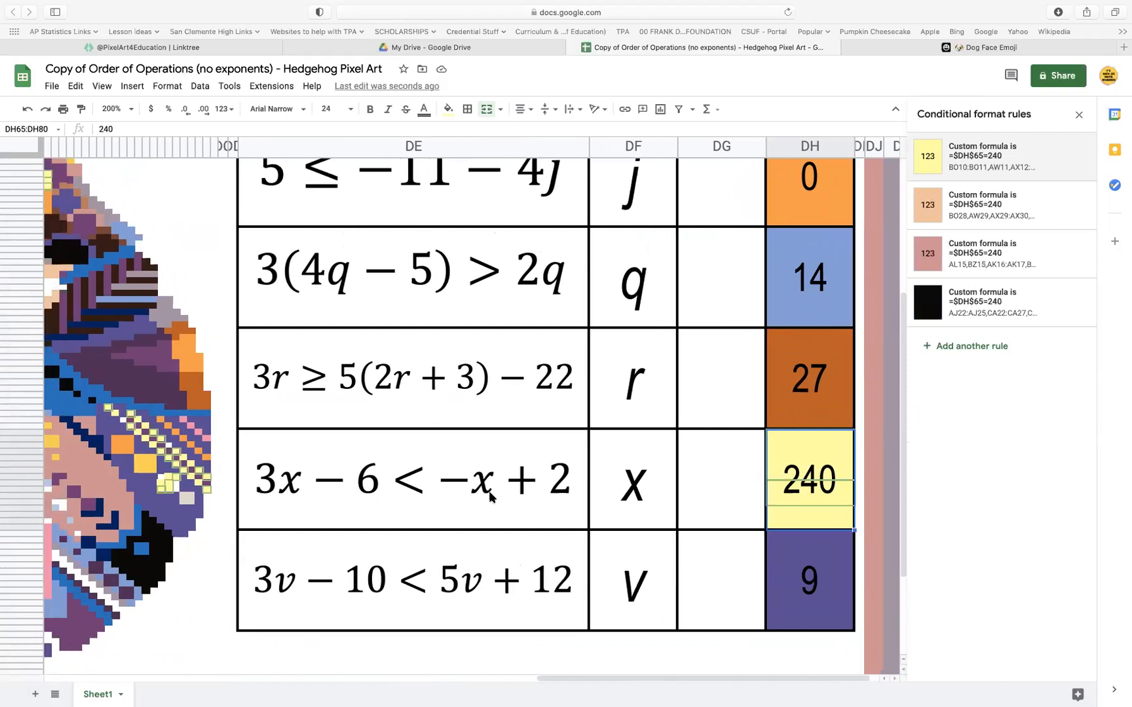
pyautogui.hscroll(-15, 489, 491)
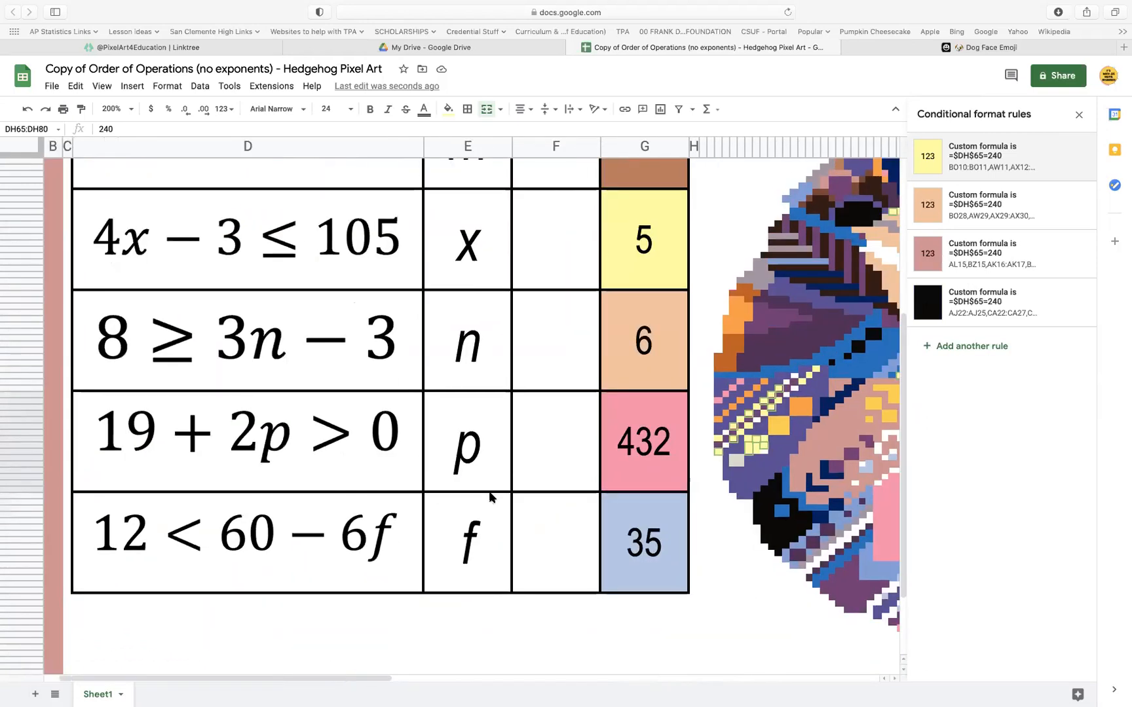
pyautogui.hscroll(4, 489, 491)
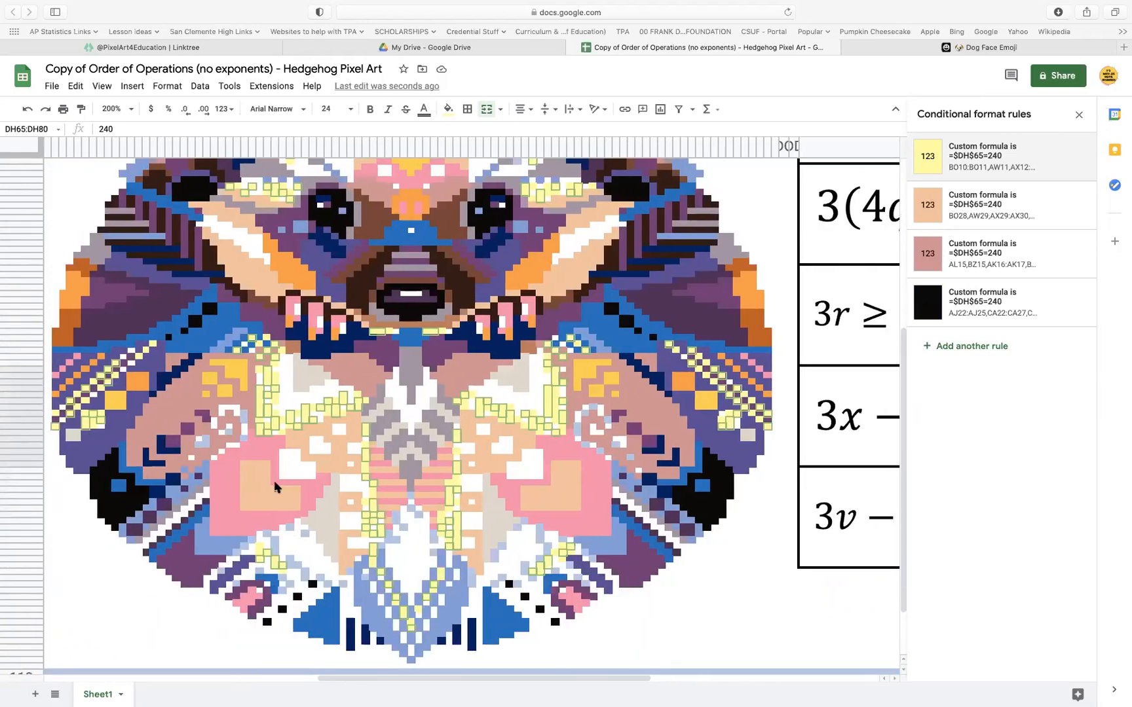
pyautogui.click(230, 409)
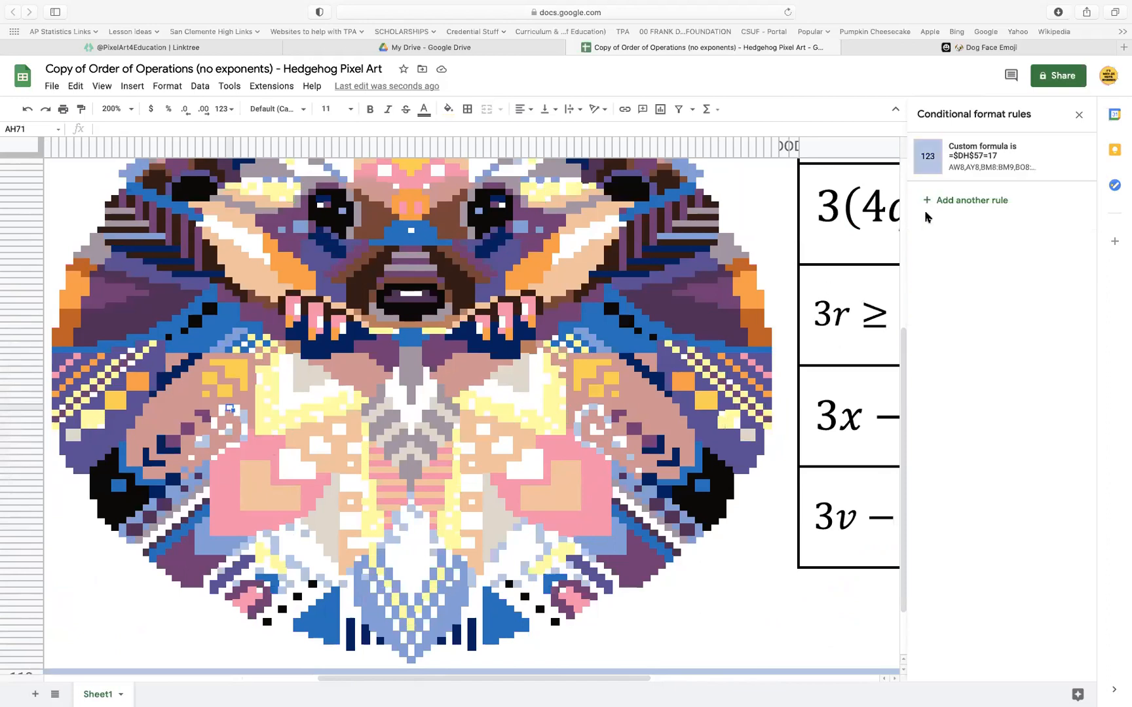
pyautogui.click(961, 167)
pyautogui.click(997, 306)
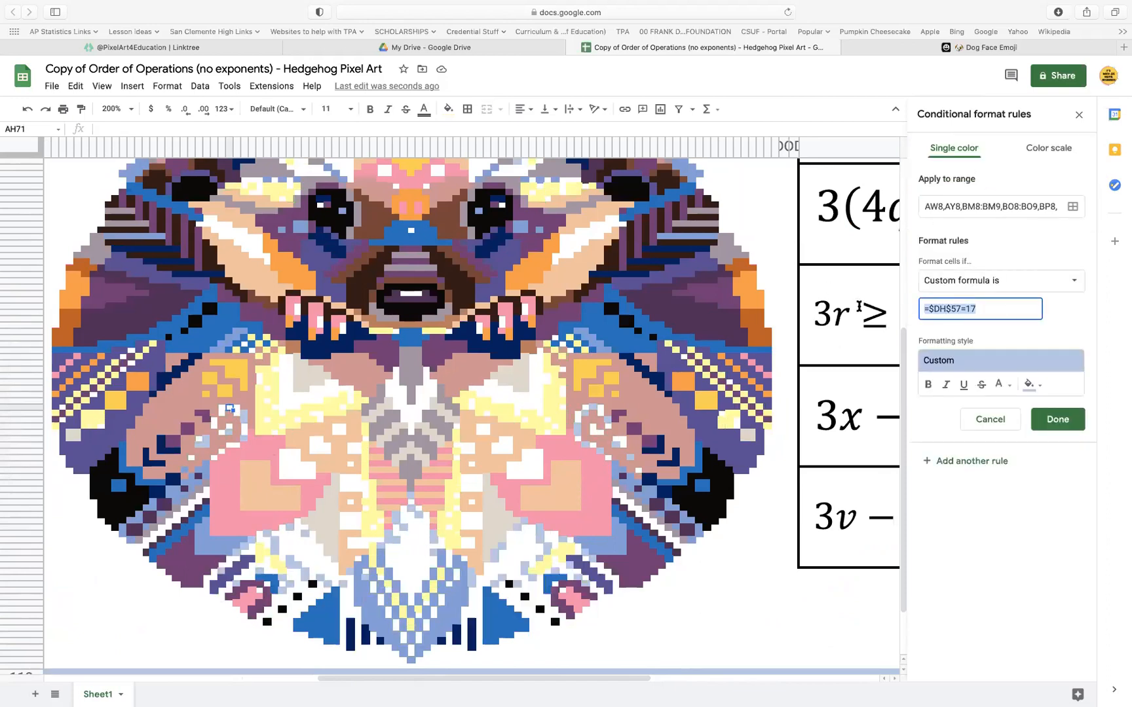
pyautogui.press('super+v')
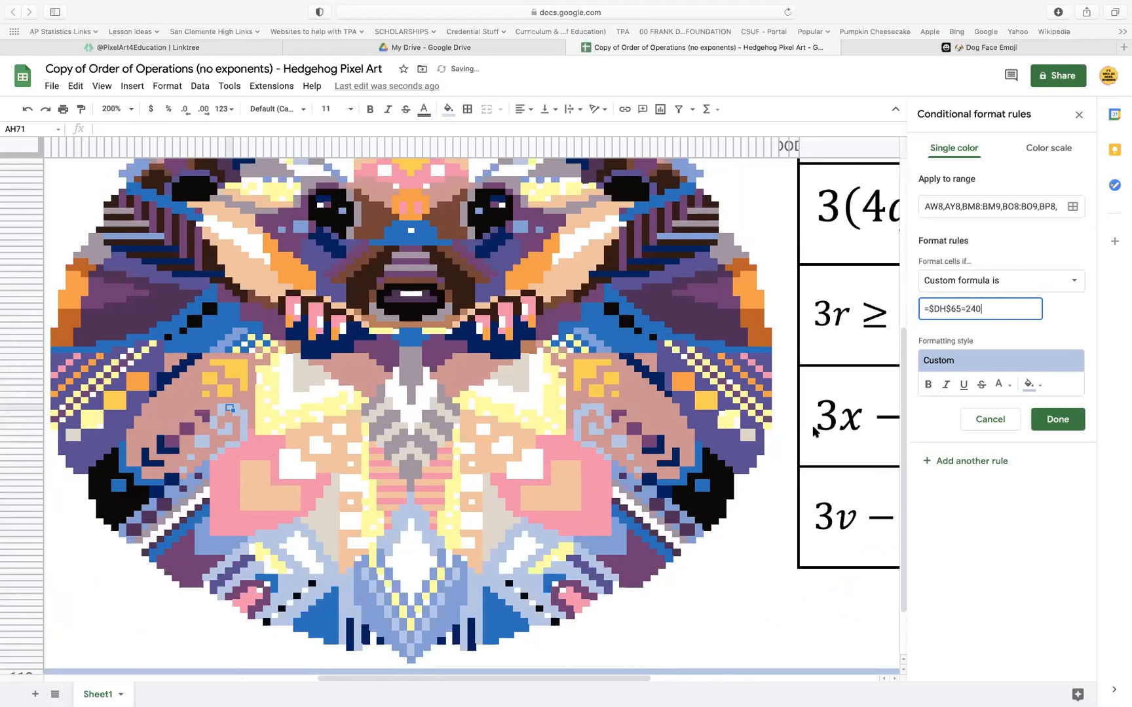
# Add the answer cell DH65:DH80 to the range of the light blue rule =$DH$65=240 and save the rule
pyautogui.hscroll(1, 814, 430)
pyautogui.hscroll(10, 814, 429)
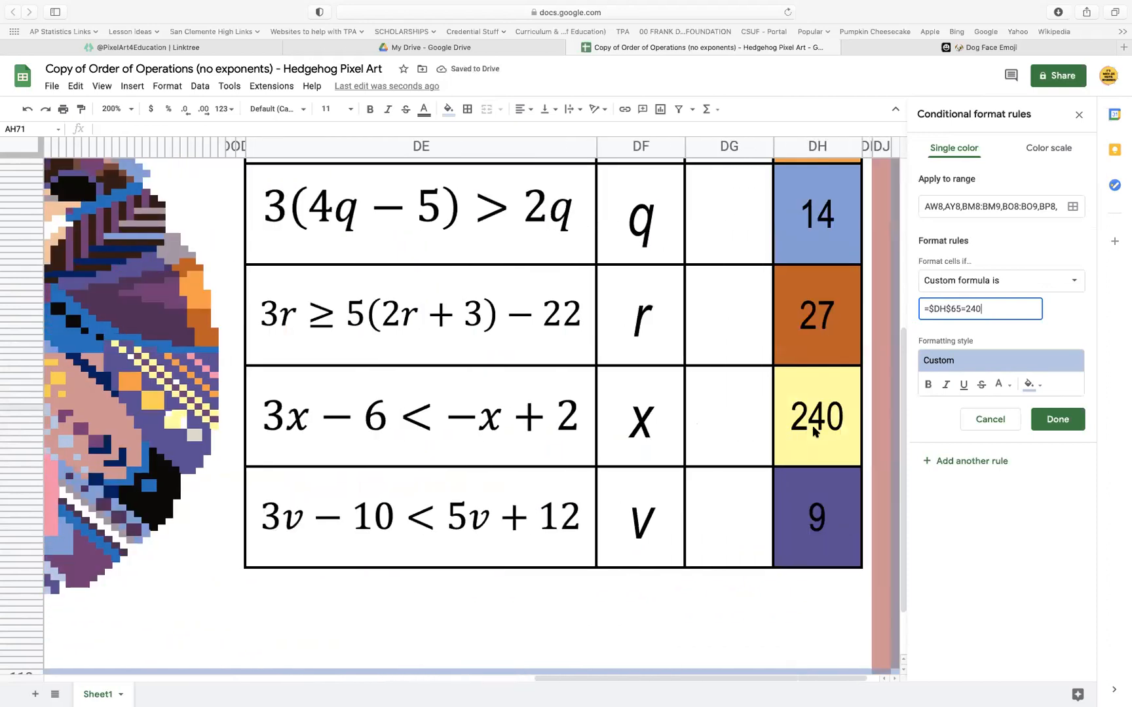
pyautogui.click(1073, 206)
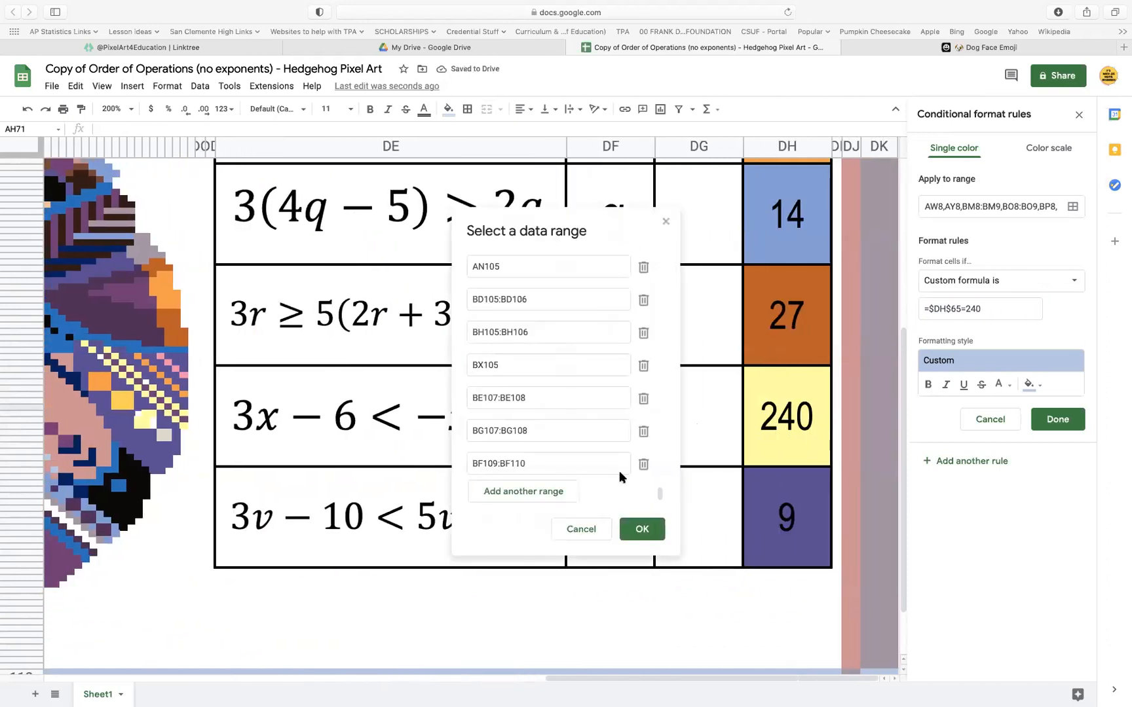
pyautogui.click(544, 496)
pyautogui.click(790, 427)
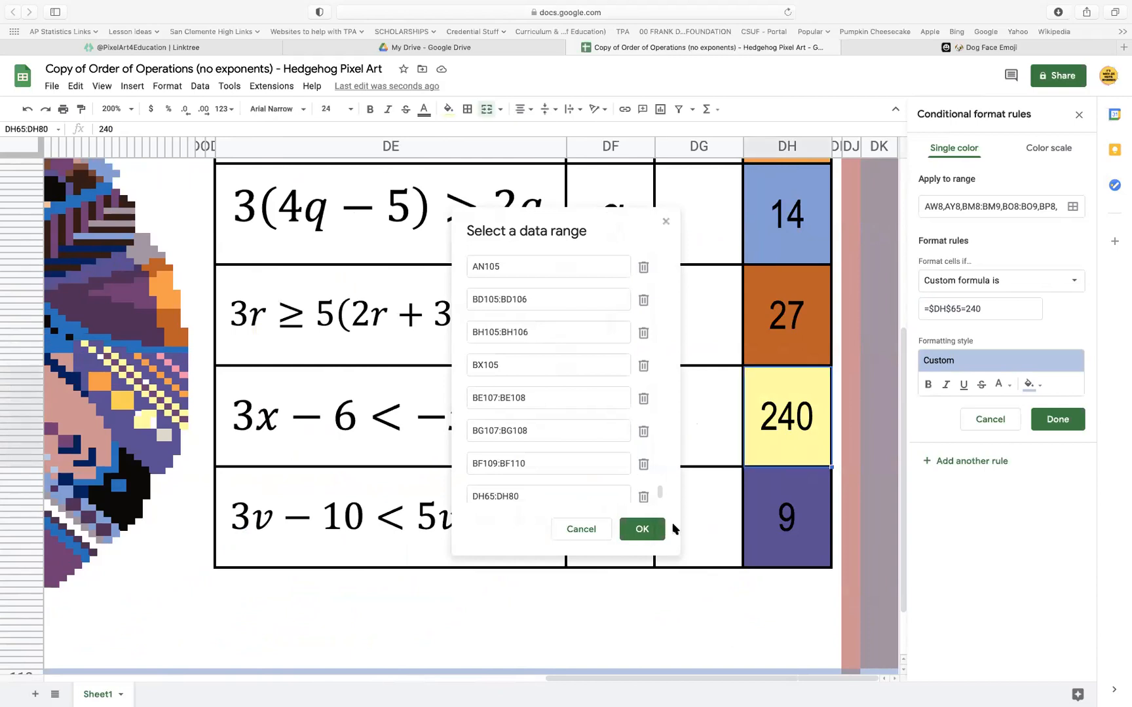
pyautogui.click(642, 531)
pyautogui.click(1065, 422)
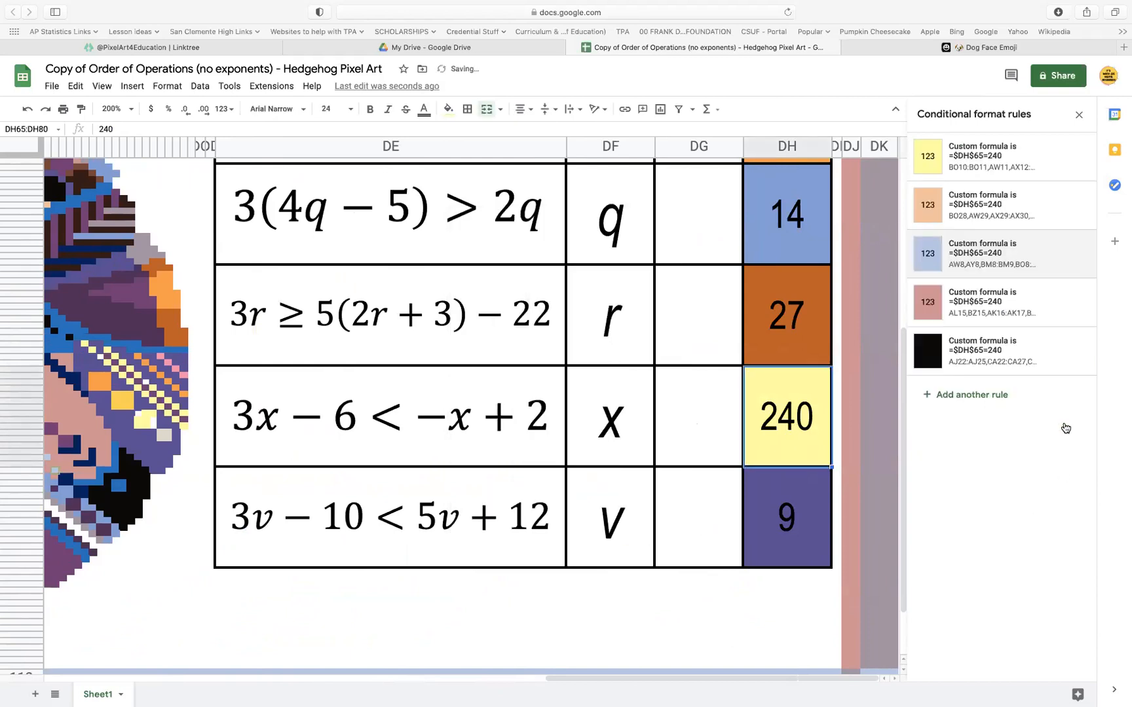
# Replace the custom formula of the yellow rule on chest pixel BK88 with =$DH$65=240
pyautogui.hscroll(-6, 588, 434)
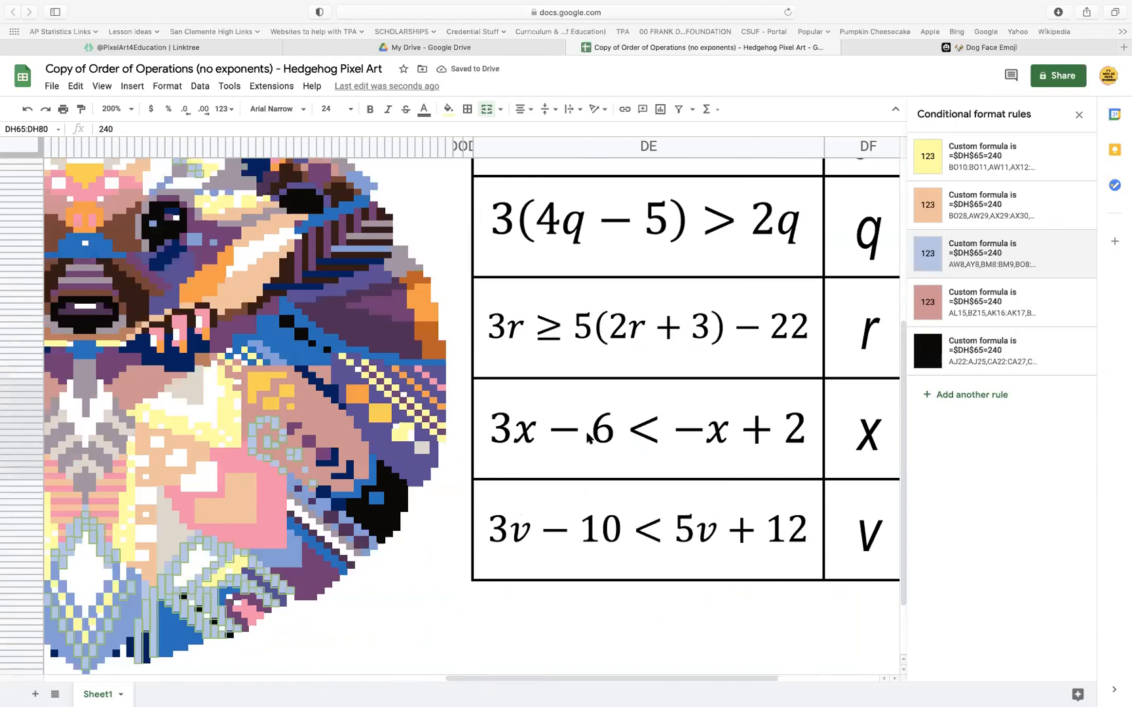
pyautogui.hscroll(-5, 587, 437)
pyautogui.hscroll(3, 555, 526)
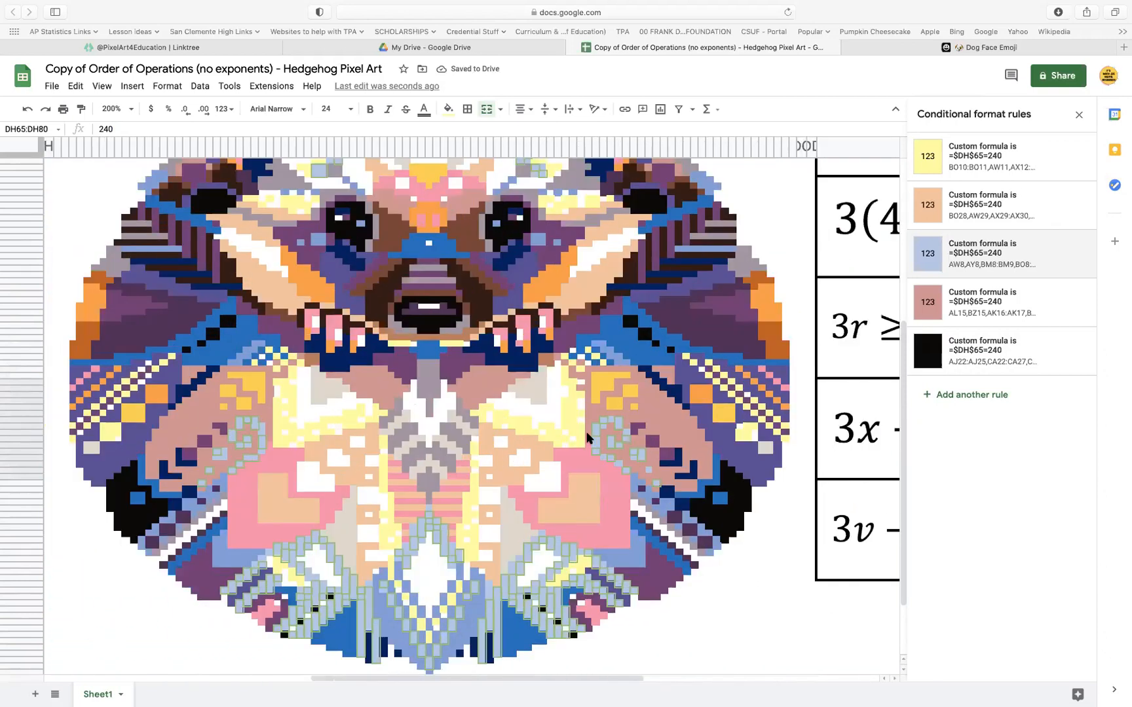
pyautogui.click(503, 574)
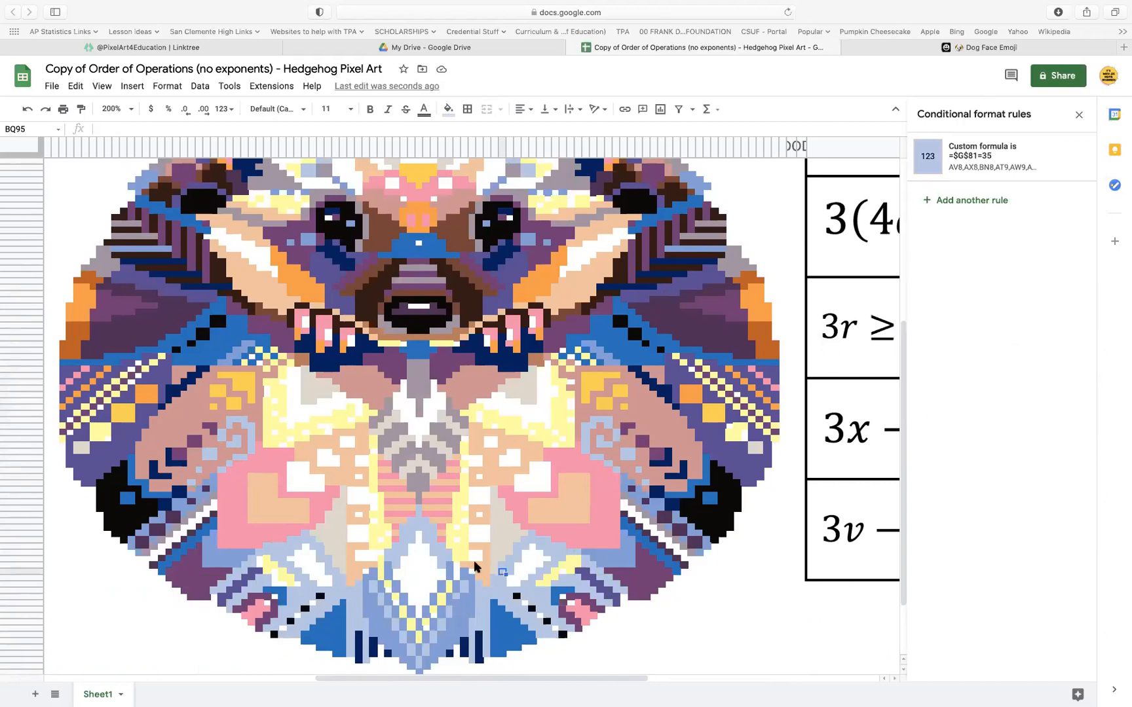
pyautogui.click(457, 528)
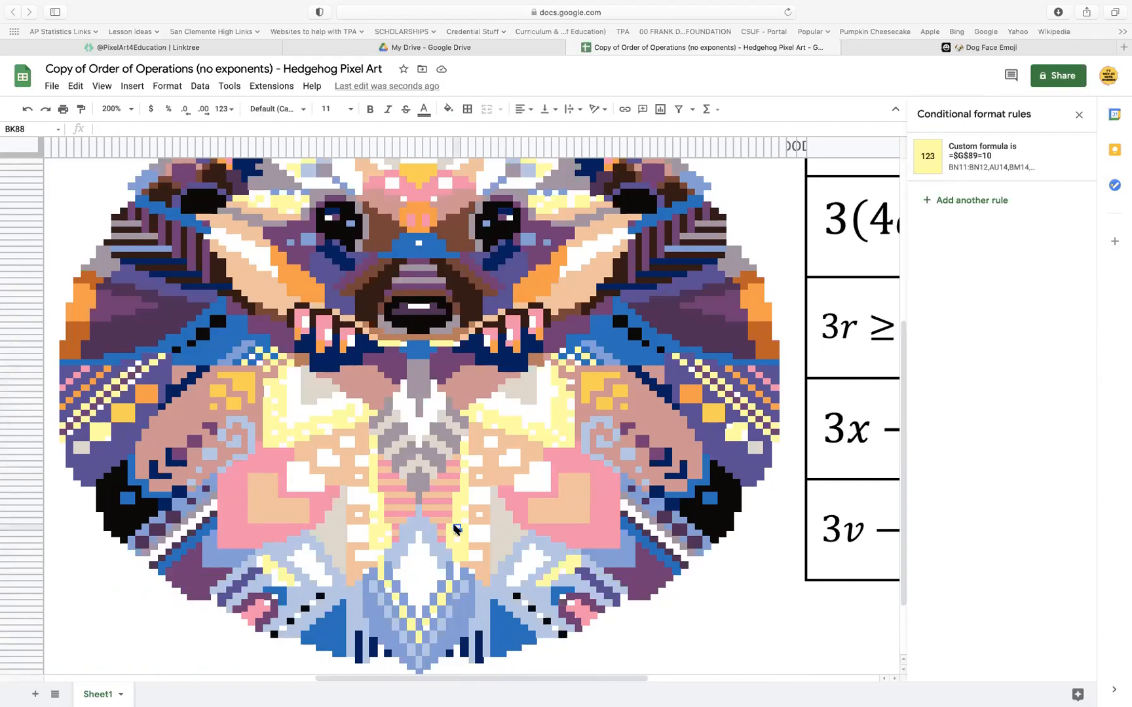
pyautogui.hscroll(5, 596, 499)
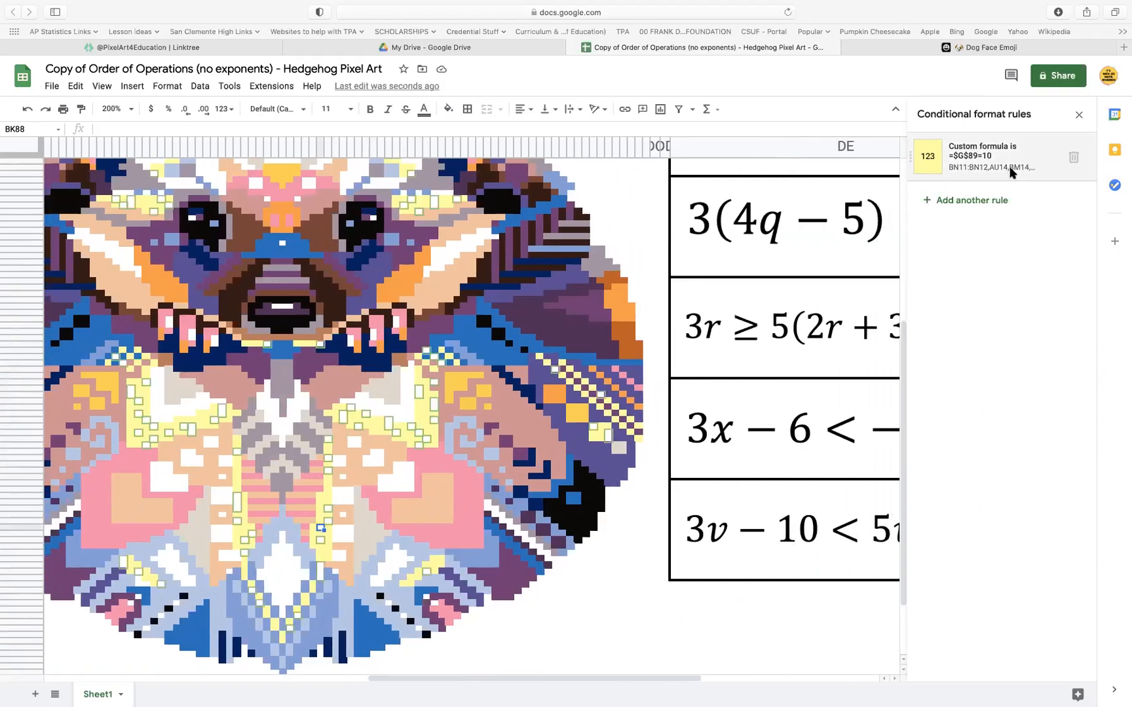
pyautogui.click(1010, 169)
pyautogui.moveTo(982, 309); pyautogui.dragTo(862, 310)
pyautogui.press('super+v')
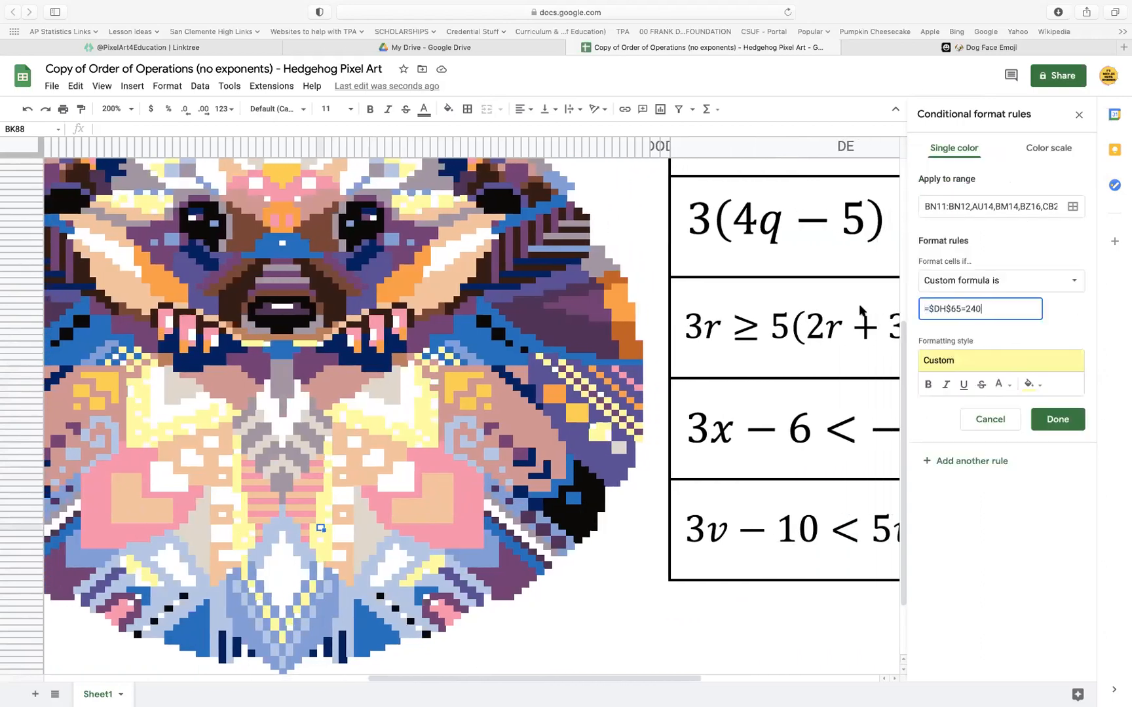
# Add the answer cell DH65:DH80 to the range of the yellow rule from BK88 and save the rule
pyautogui.hscroll(10, 810, 432)
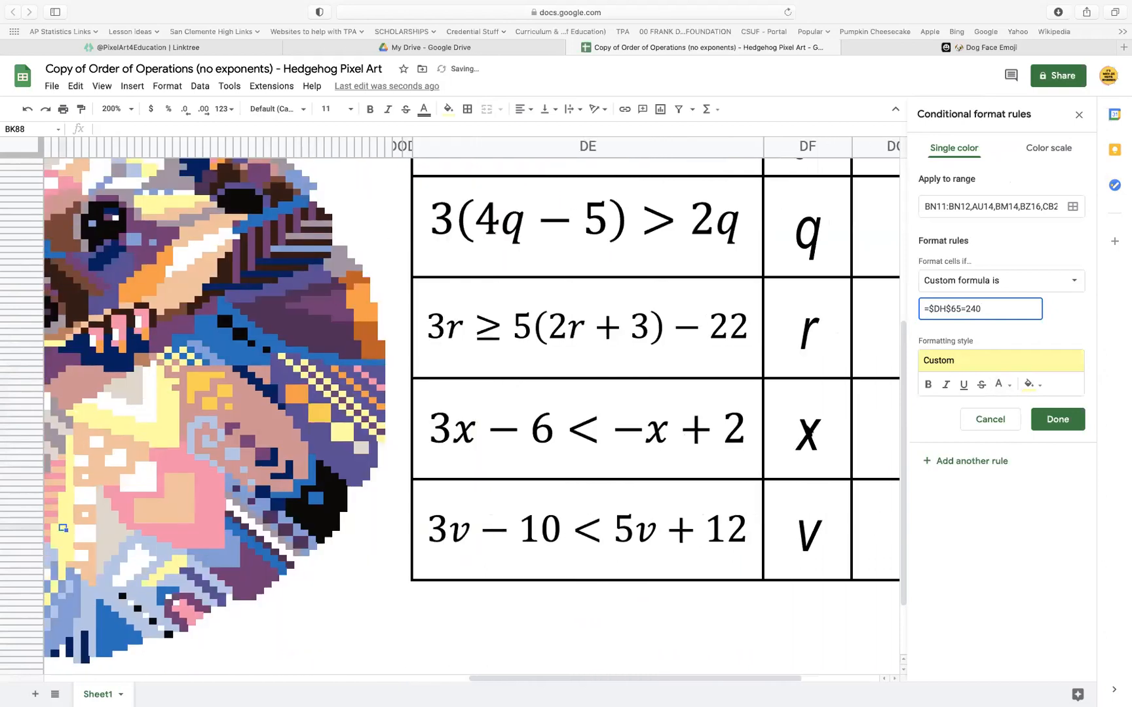
pyautogui.click(1073, 208)
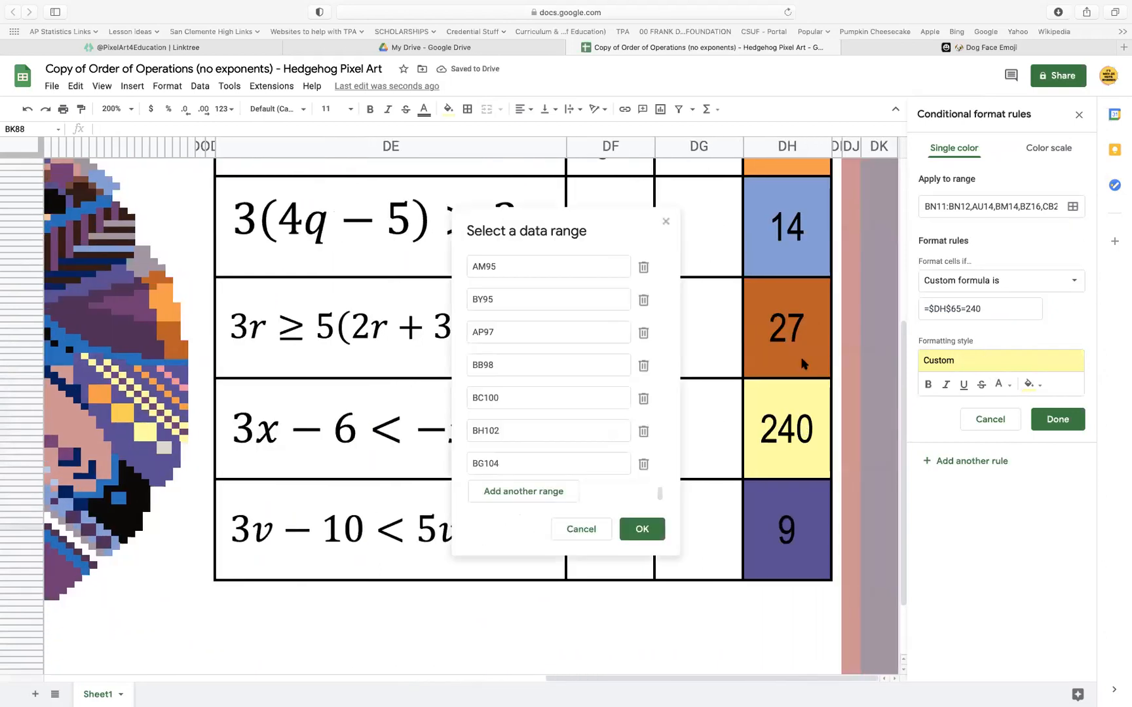
pyautogui.click(556, 495)
pyautogui.click(764, 432)
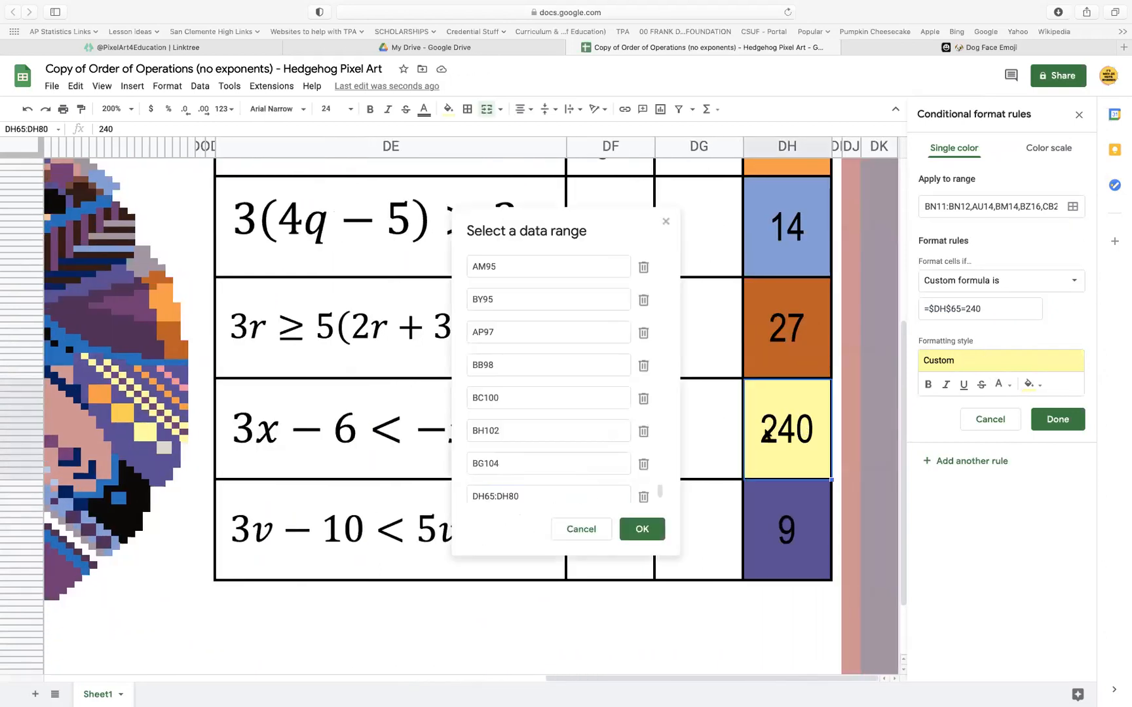
pyautogui.click(645, 529)
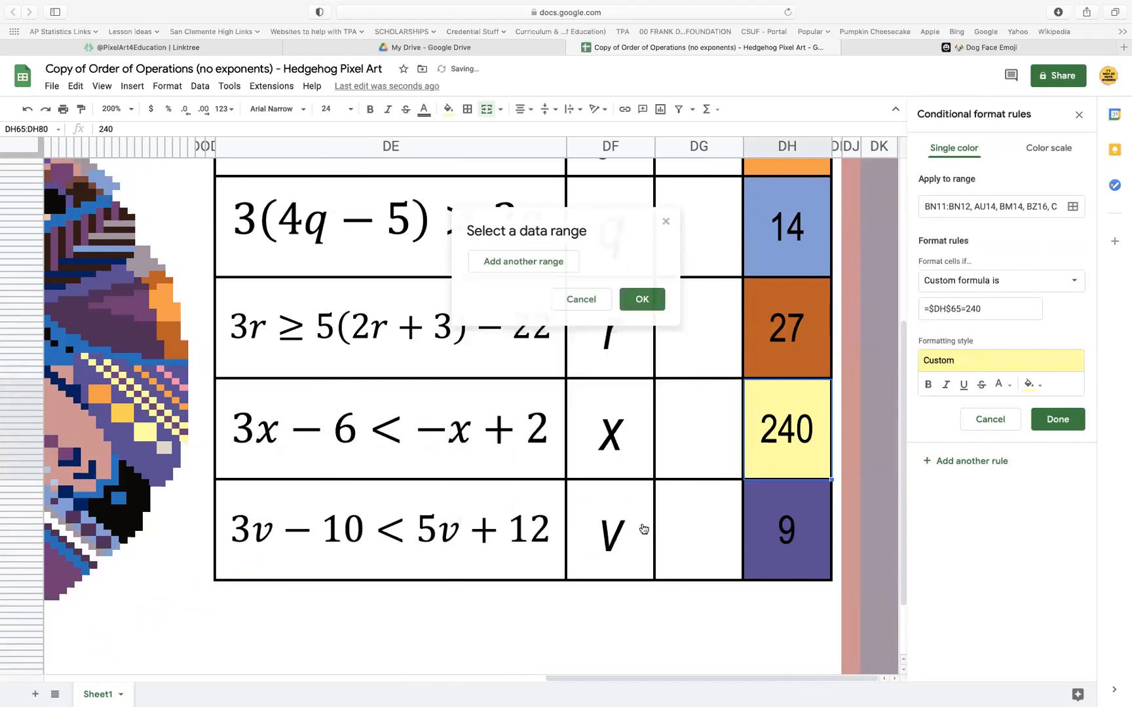
pyautogui.click(1058, 419)
# Check the white pixels in the hedgehog's chest, lower body and eyes for conditional format rules
pyautogui.hscroll(-2, 434, 409)
pyautogui.hscroll(-15, 138, 503)
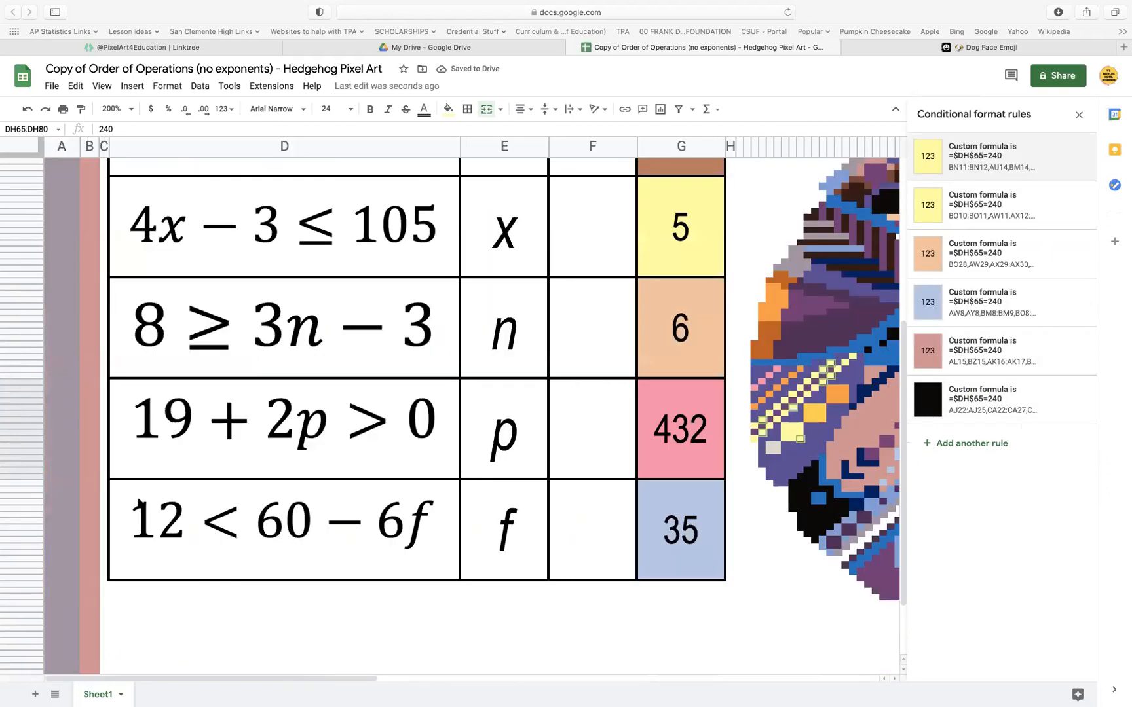
pyautogui.hscroll(10, 138, 503)
pyautogui.hscroll(-1, 138, 503)
pyautogui.hscroll(-2, 138, 497)
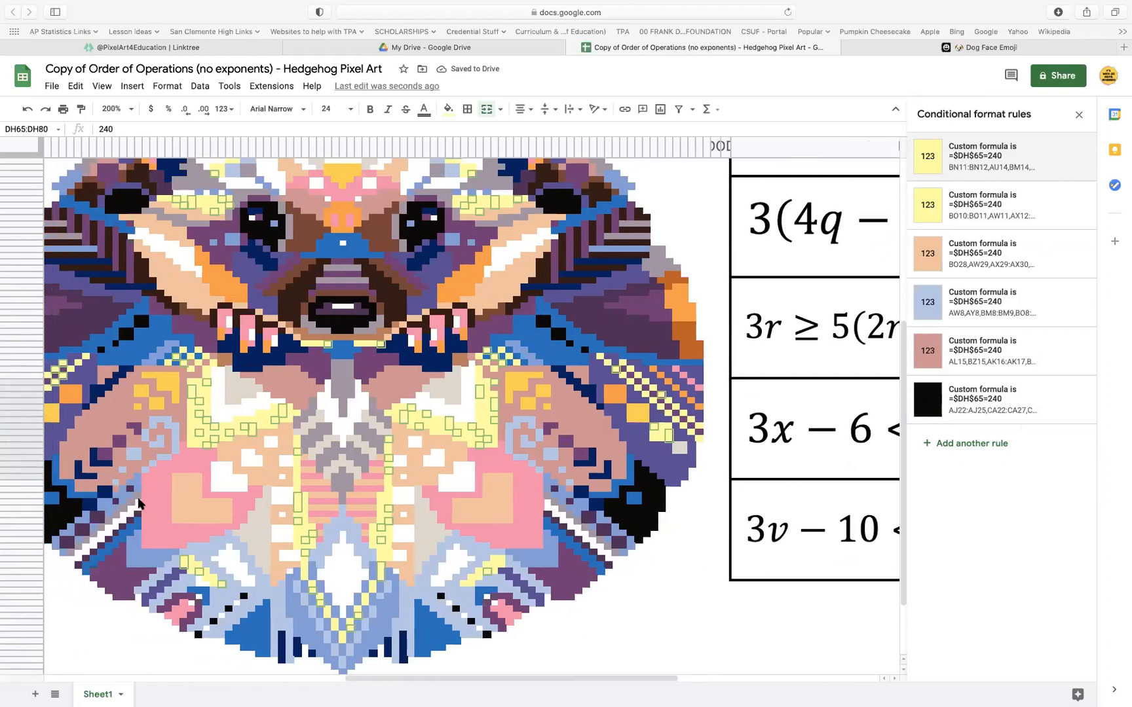
pyautogui.click(282, 497)
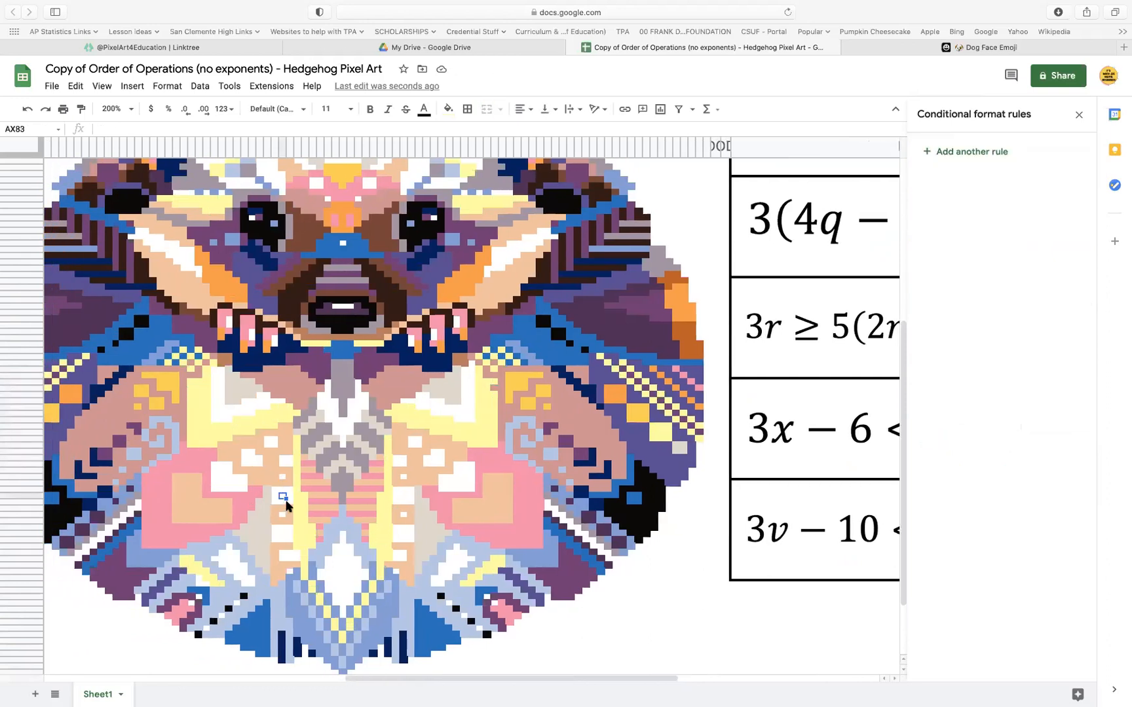
pyautogui.click(276, 490)
pyautogui.click(464, 408)
pyautogui.click(494, 604)
pyautogui.click(490, 598)
pyautogui.click(450, 603)
pyautogui.click(507, 249)
pyautogui.click(435, 219)
pyautogui.click(253, 218)
pyautogui.hscroll(-3, 258, 369)
pyautogui.hscroll(-3, 258, 369)
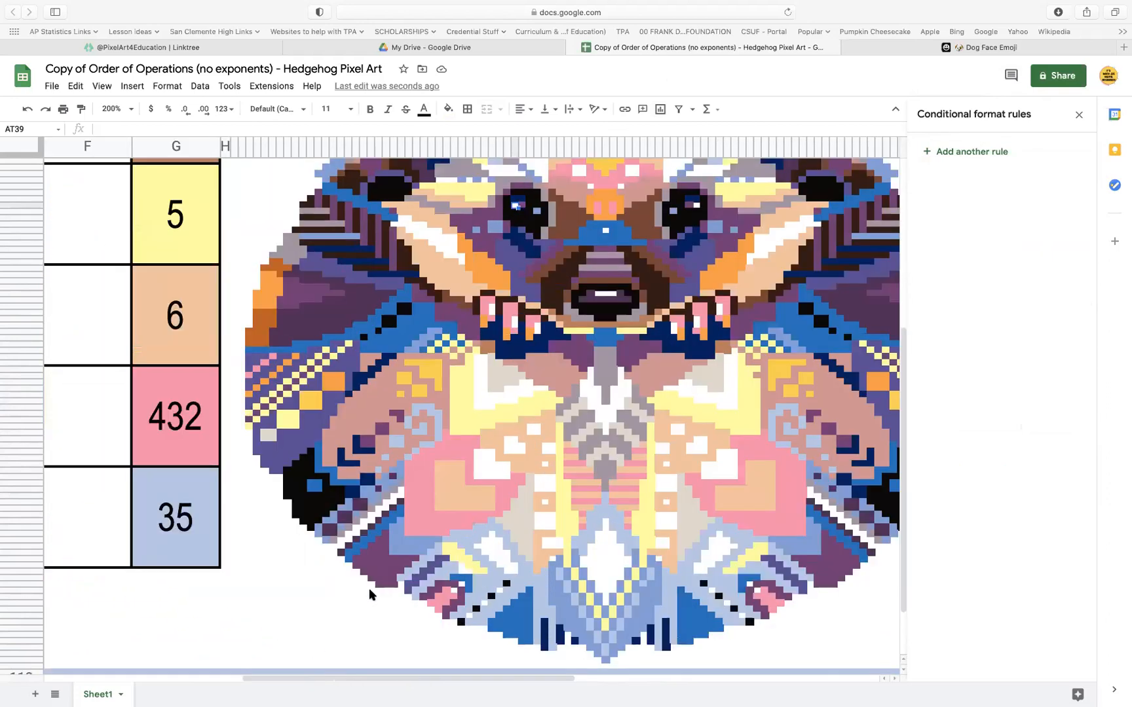
# Inspect the pixels along the lower edge, the eye and the ears, and look over the whole hedgehog for missing colors
pyautogui.click(455, 591)
pyautogui.click(395, 499)
pyautogui.scroll(5, 471, 480)
pyautogui.hscroll(2, 471, 480)
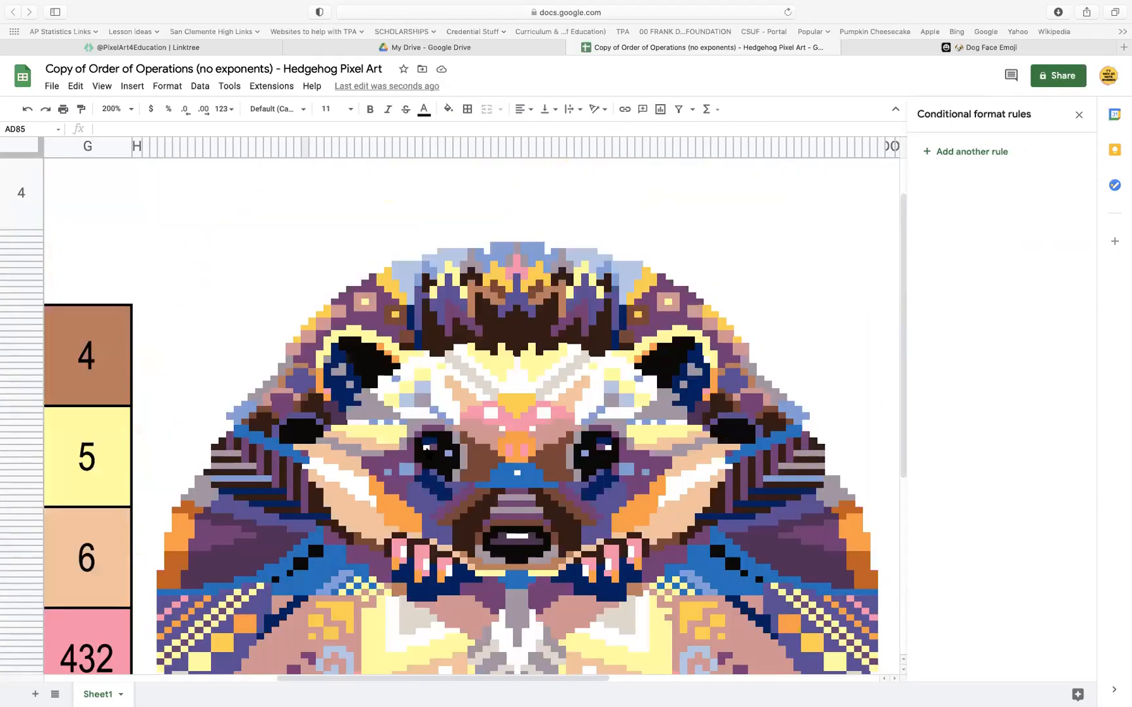
pyautogui.click(427, 448)
pyautogui.click(389, 385)
pyautogui.click(707, 361)
pyautogui.scroll(-10, 654, 296)
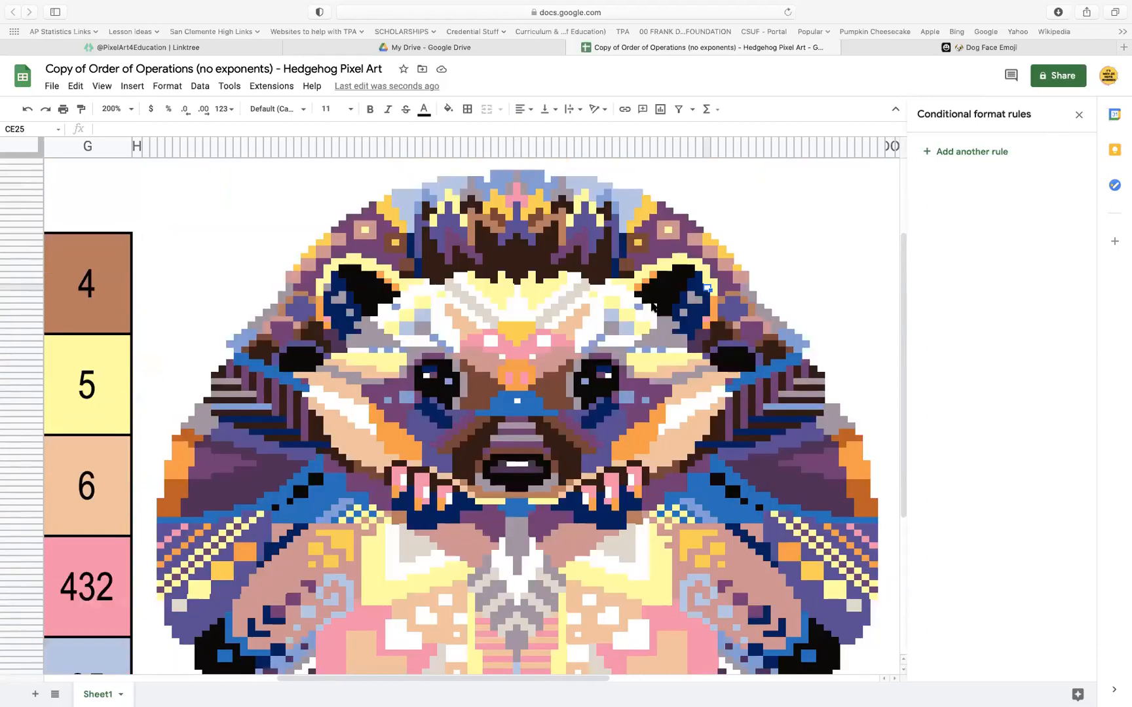
pyautogui.hscroll(-6, 651, 299)
pyautogui.scroll(10, 651, 300)
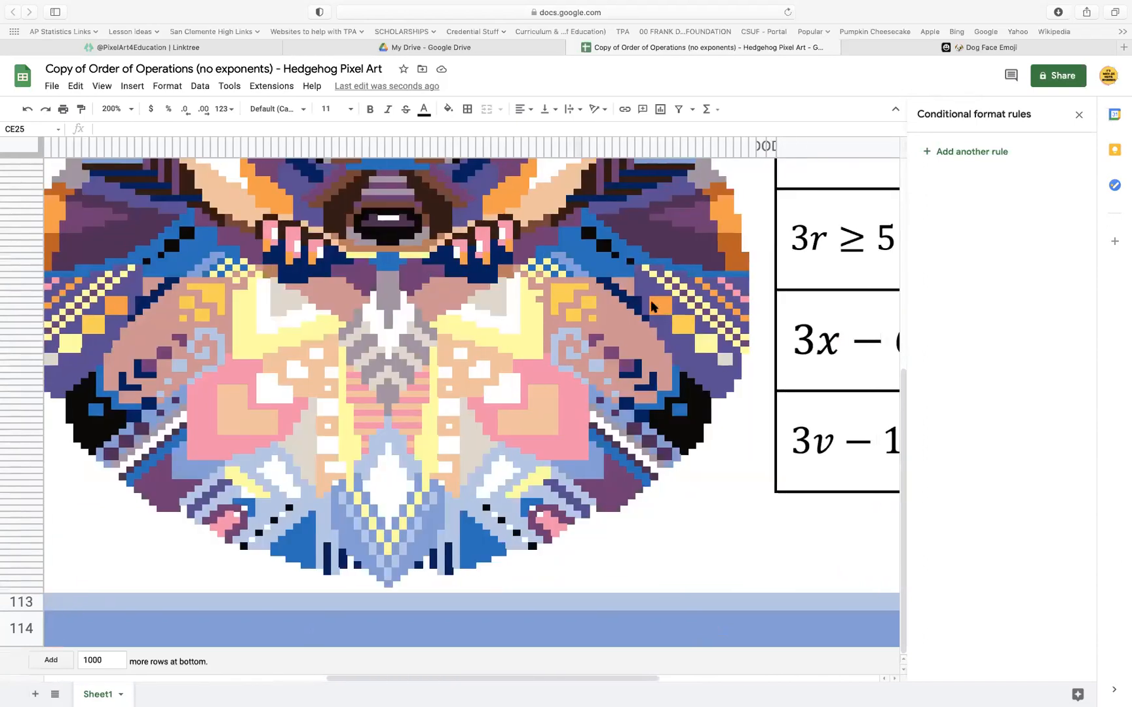
pyautogui.scroll(-2, 651, 300)
pyautogui.hscroll(6, 651, 300)
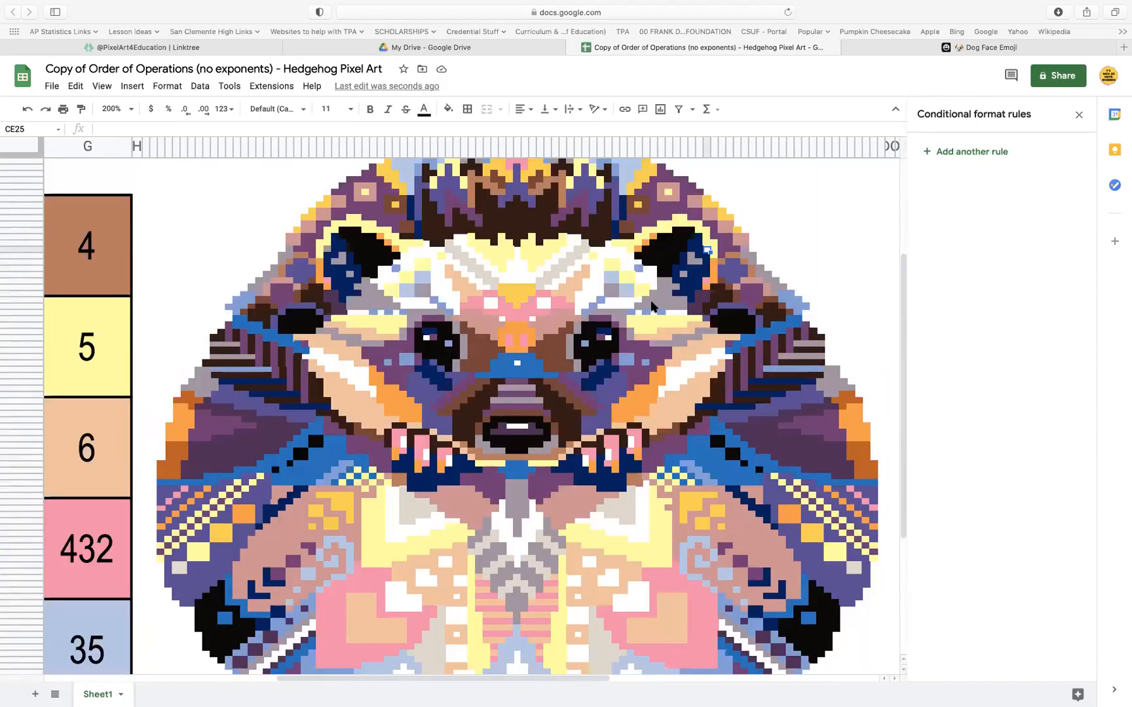
pyautogui.hscroll(-5, 651, 300)
pyautogui.hscroll(10, 651, 300)
pyautogui.scroll(-3, 651, 306)
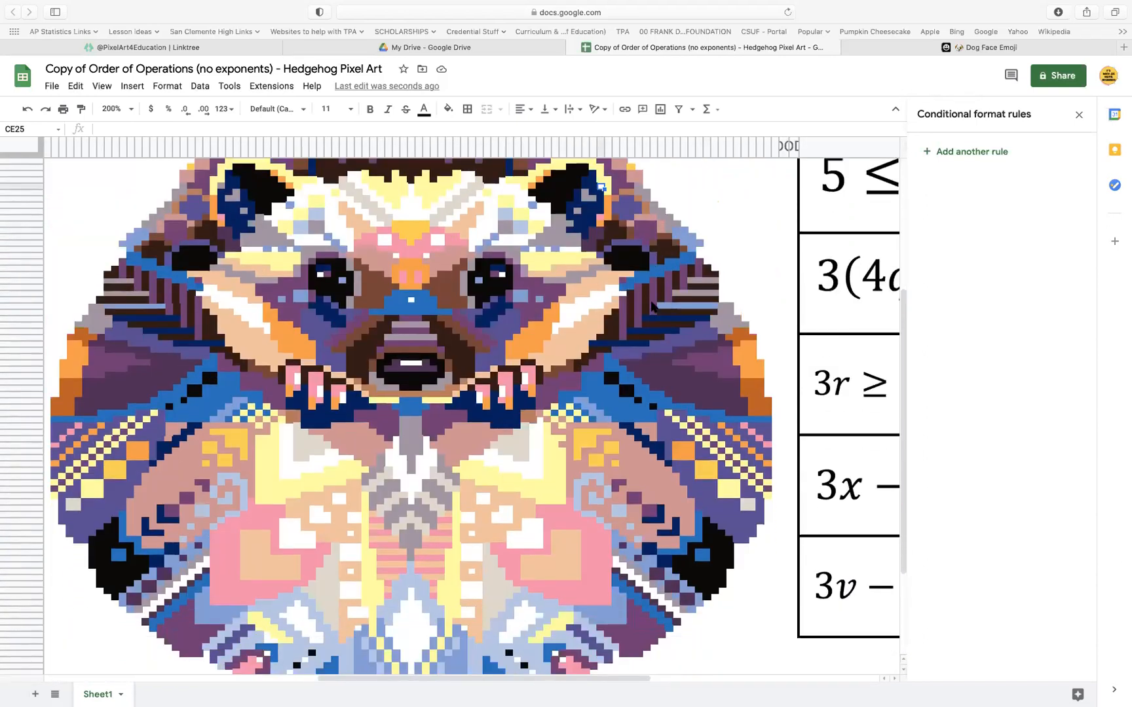
pyautogui.hscroll(-3, 651, 305)
pyautogui.scroll(3, 651, 304)
pyautogui.hscroll(5, 651, 304)
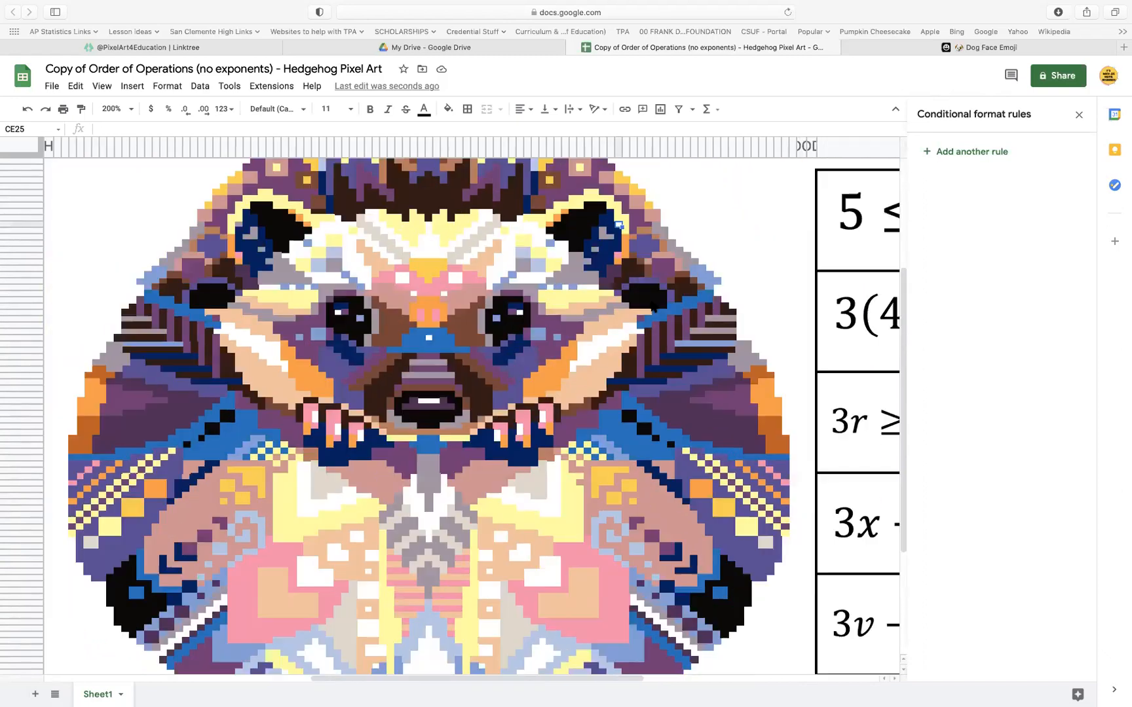
pyautogui.hscroll(-6, 651, 304)
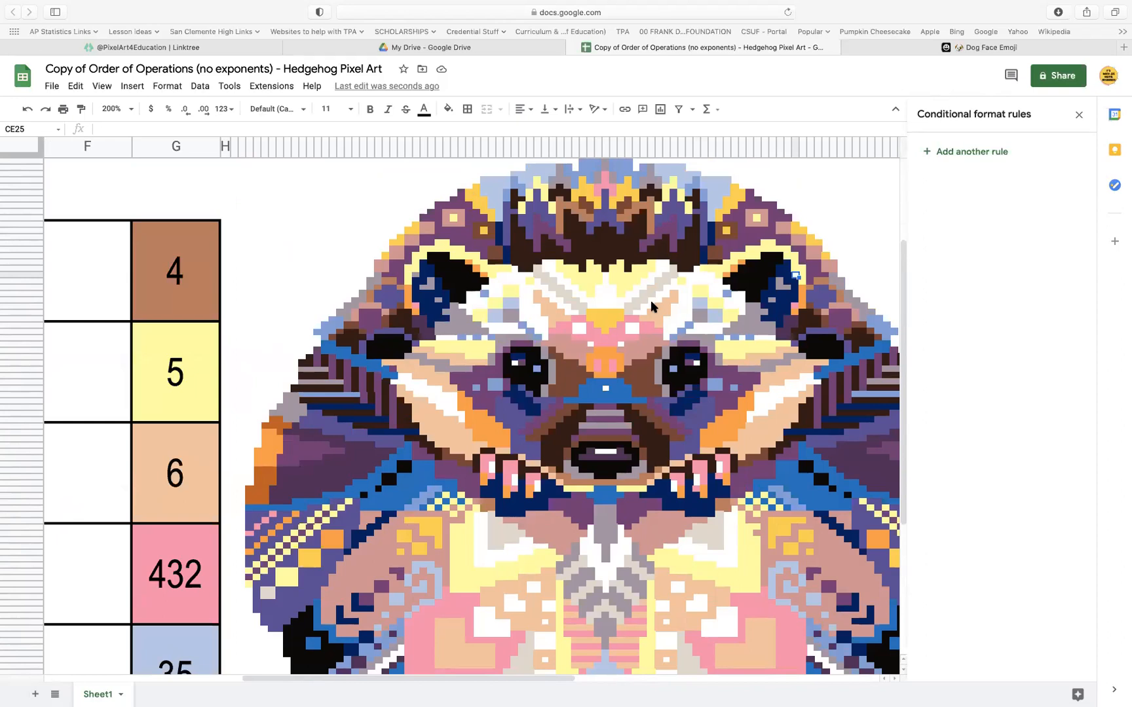
# Set the zoom to 100% and review the whole picture between both answer tables, including pixel BX35
pyautogui.click(135, 108)
pyautogui.click(129, 192)
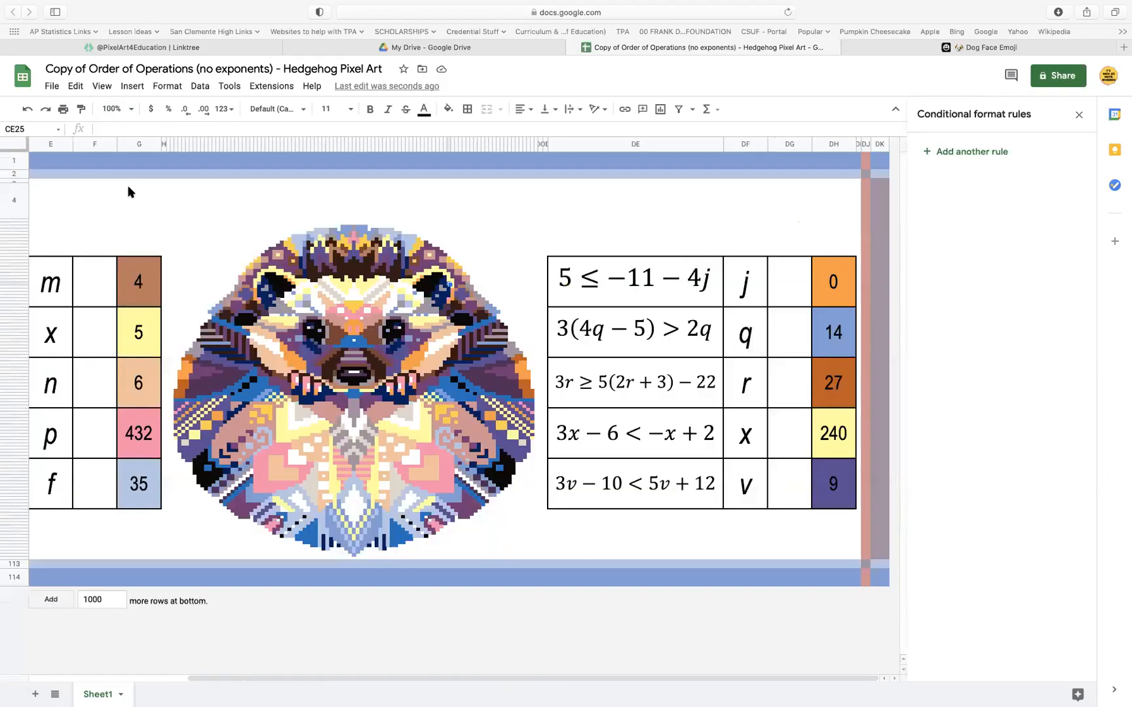
pyautogui.hscroll(-5, 452, 524)
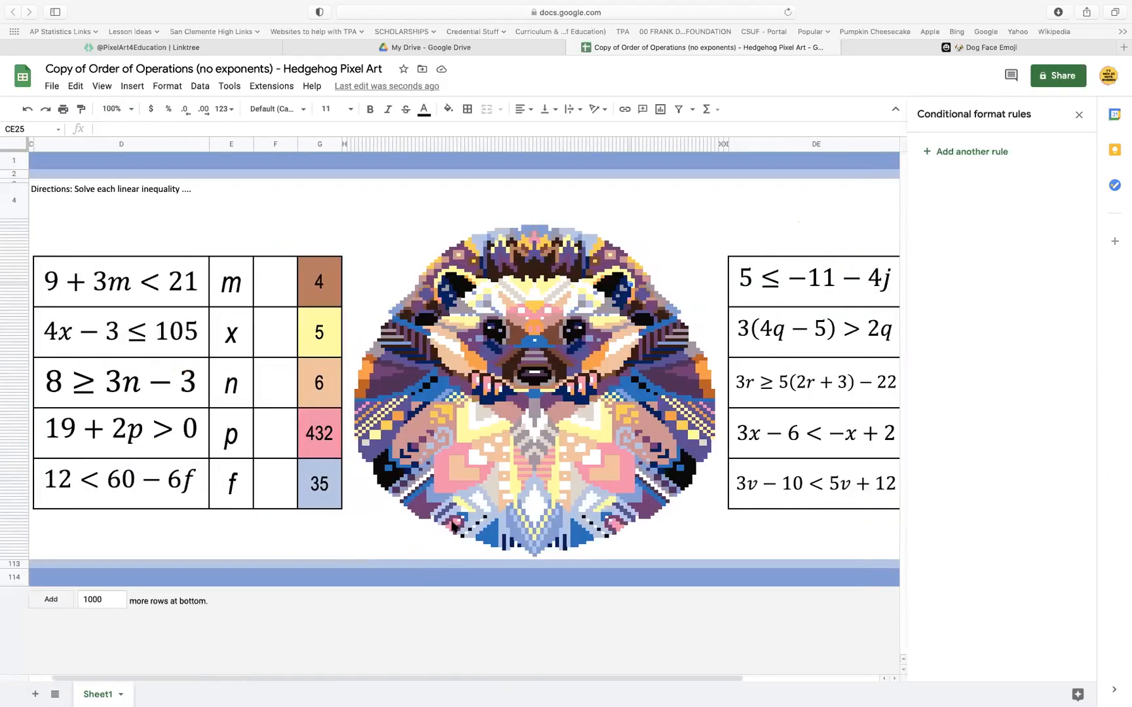
pyautogui.hscroll(5, 452, 524)
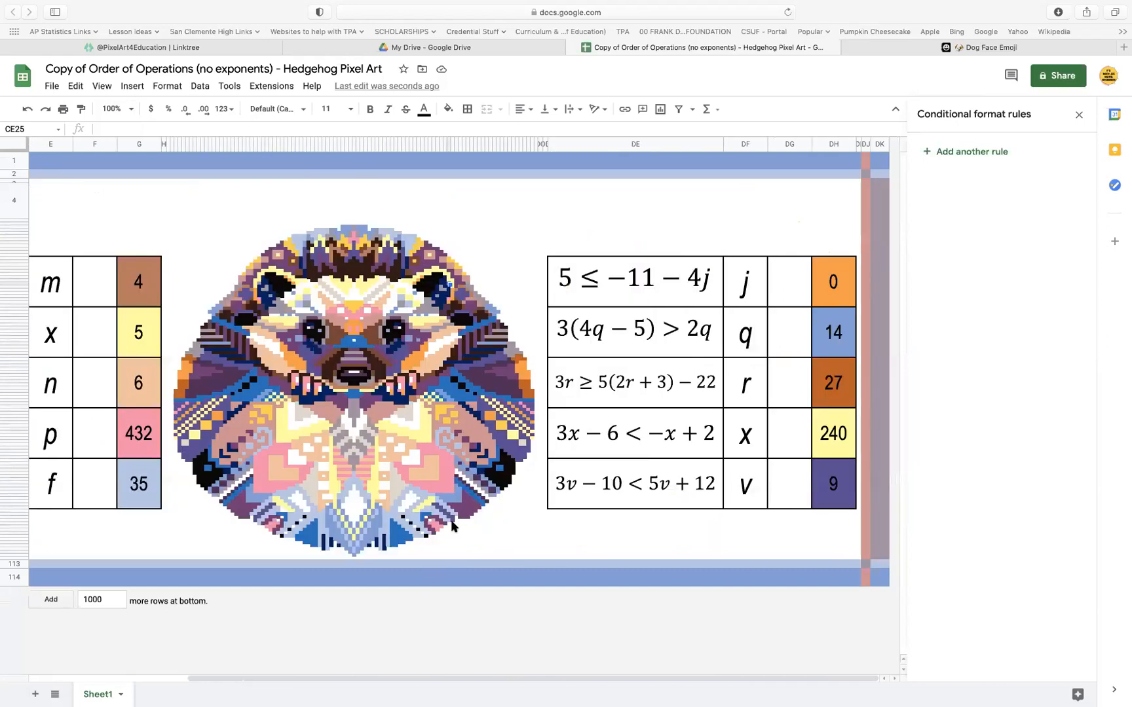
pyautogui.click(421, 317)
pyautogui.hscroll(-5, 298, 424)
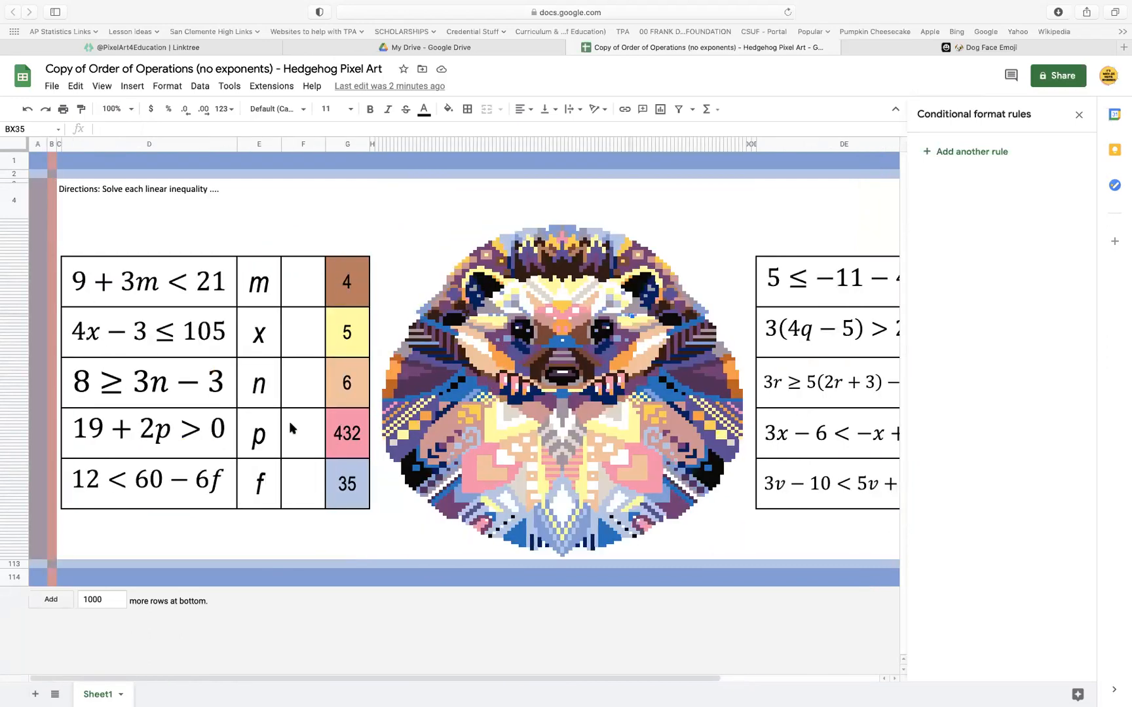
# Review the rules of the first three answer cells in column G and set the answer for 4x − 3 ≤ 105 to 27
pyautogui.click(355, 325)
pyautogui.click(354, 283)
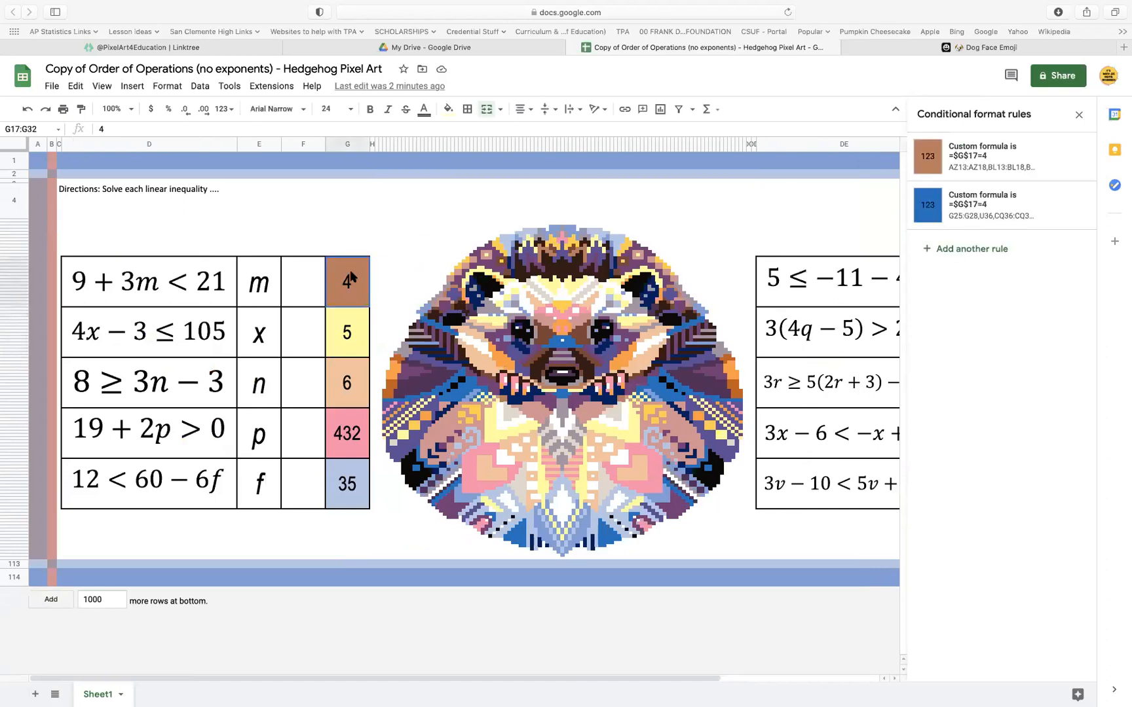
pyautogui.click(349, 333)
pyautogui.click(347, 383)
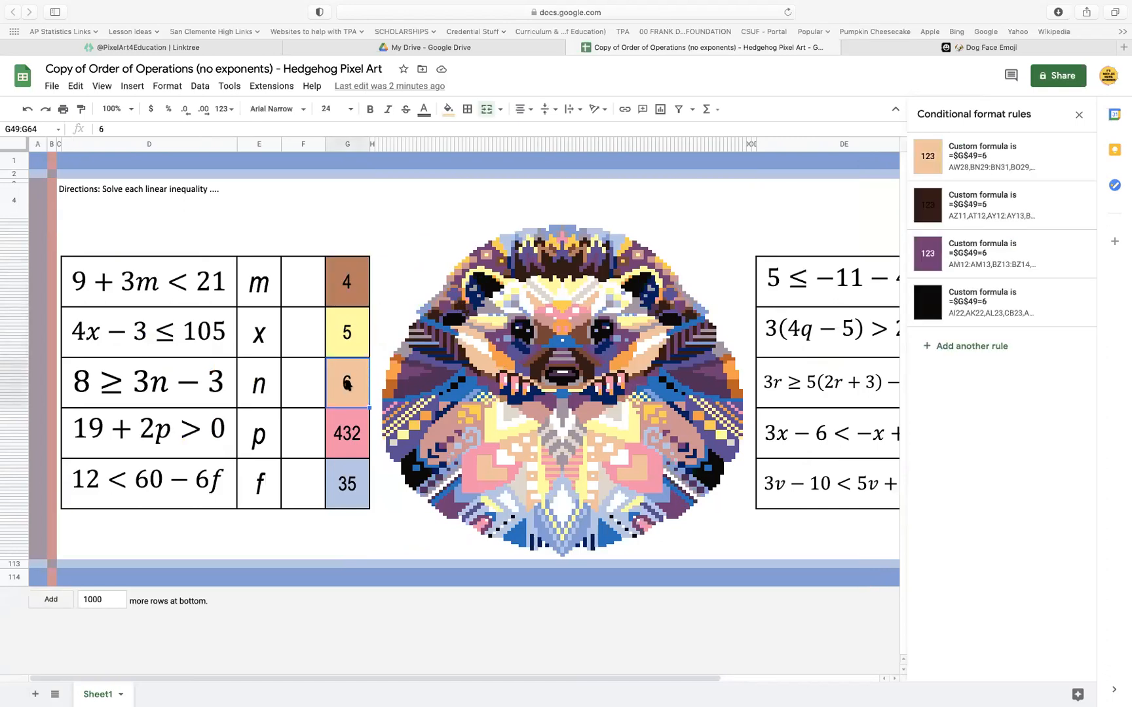
pyautogui.hscroll(2, 348, 383)
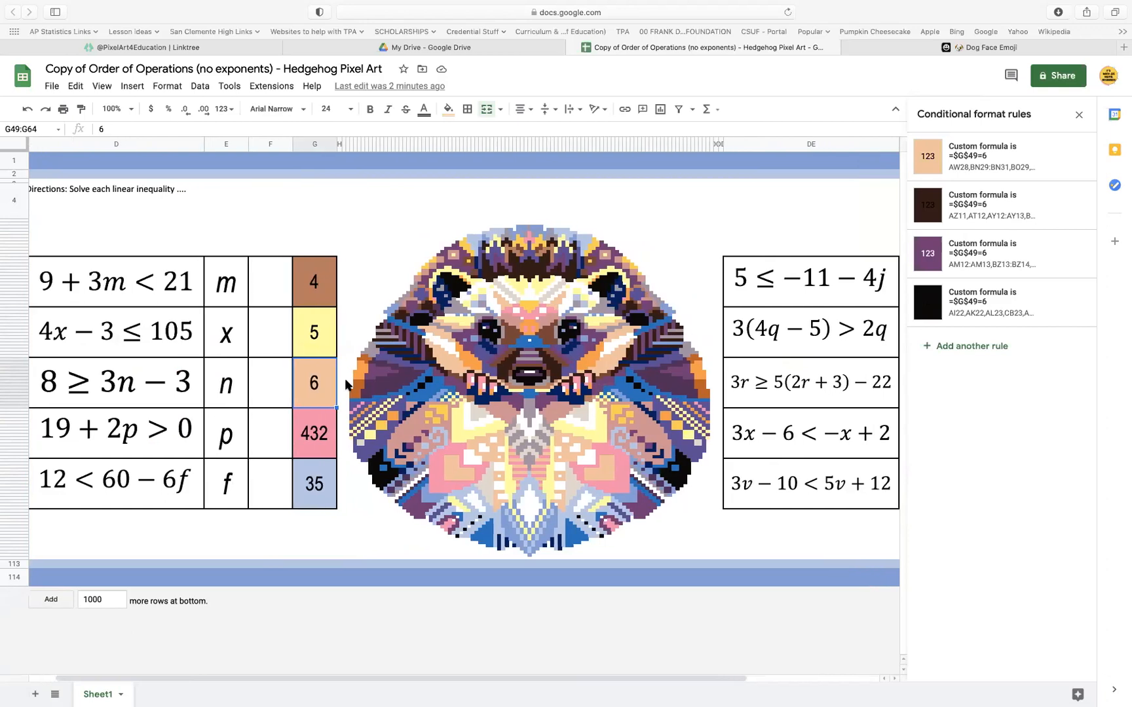
pyautogui.click(322, 313)
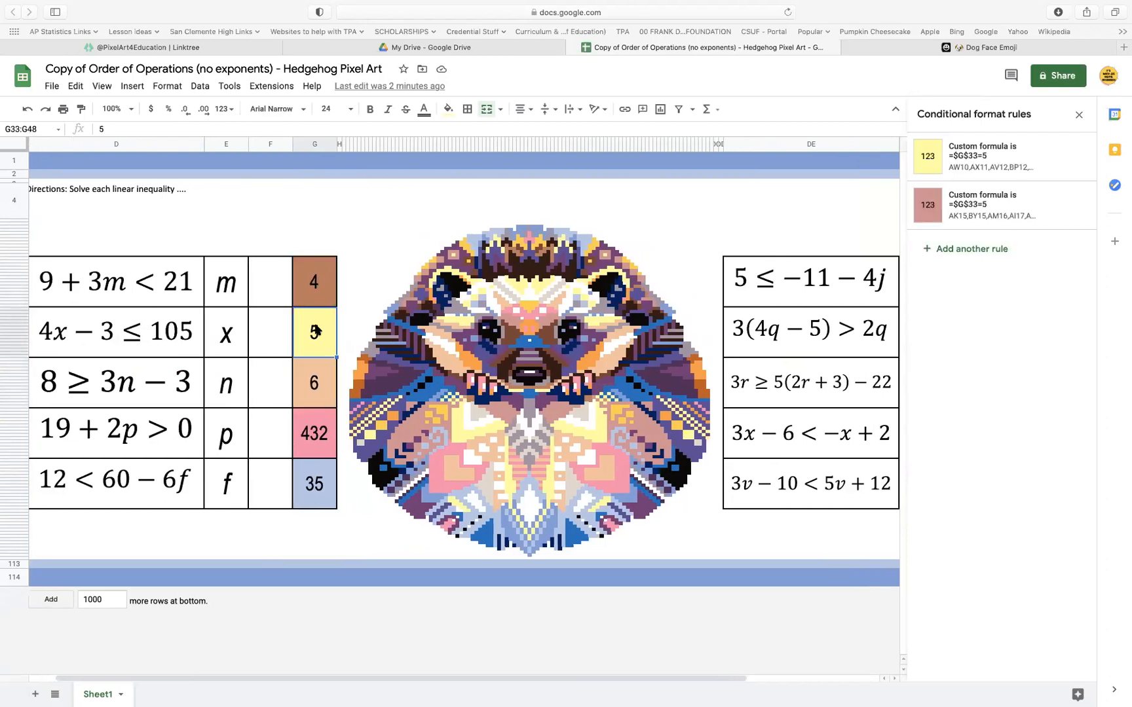
pyautogui.write('27')
pyautogui.click(319, 375)
# Change the custom formula of answer cell G33's yellow conditional format rule to =$G$33=27
pyautogui.click(323, 325)
pyautogui.click(1020, 162)
pyautogui.click(973, 306)
pyautogui.press('BackSpace')
pyautogui.write('27')
pyautogui.click(1056, 417)
# Change the custom formula of answer cell G33's dusty pink conditional format rule to =$G$33=27
pyautogui.click(1009, 213)
pyautogui.click(979, 307)
pyautogui.press('BackSpace')
pyautogui.write('27')
pyautogui.click(1057, 419)
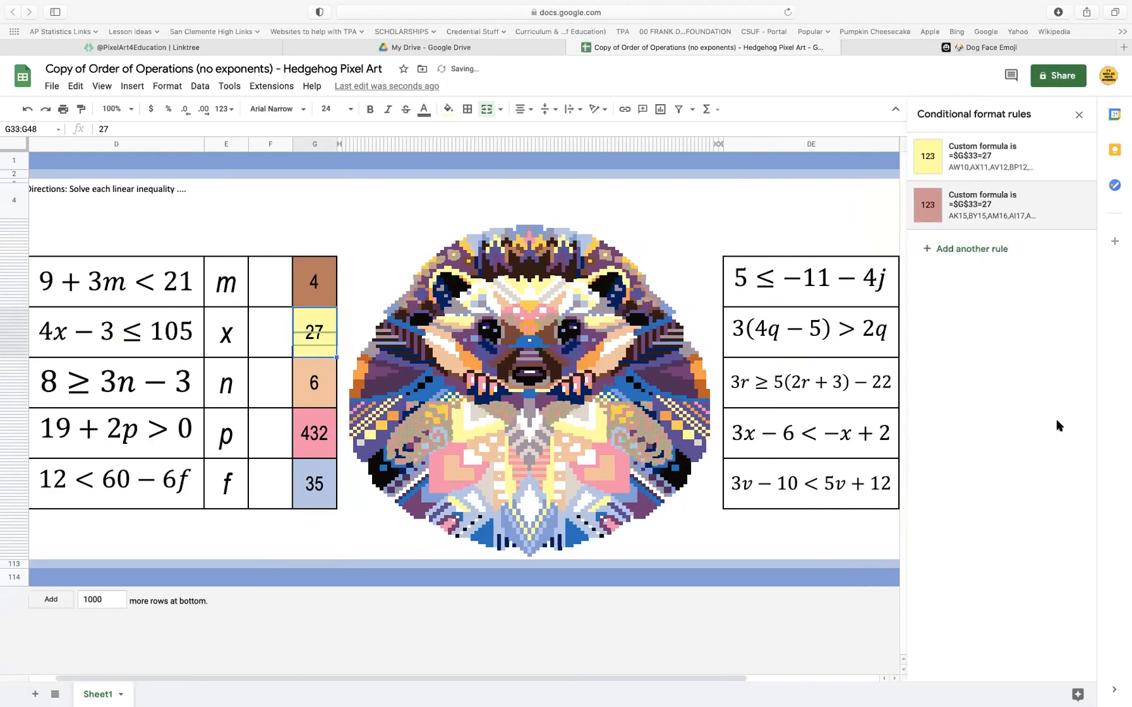
pyautogui.click(368, 516)
# Set the answer for 8 ≥ 3n − 3 in cell G49 to 11/3
pyautogui.click(315, 383)
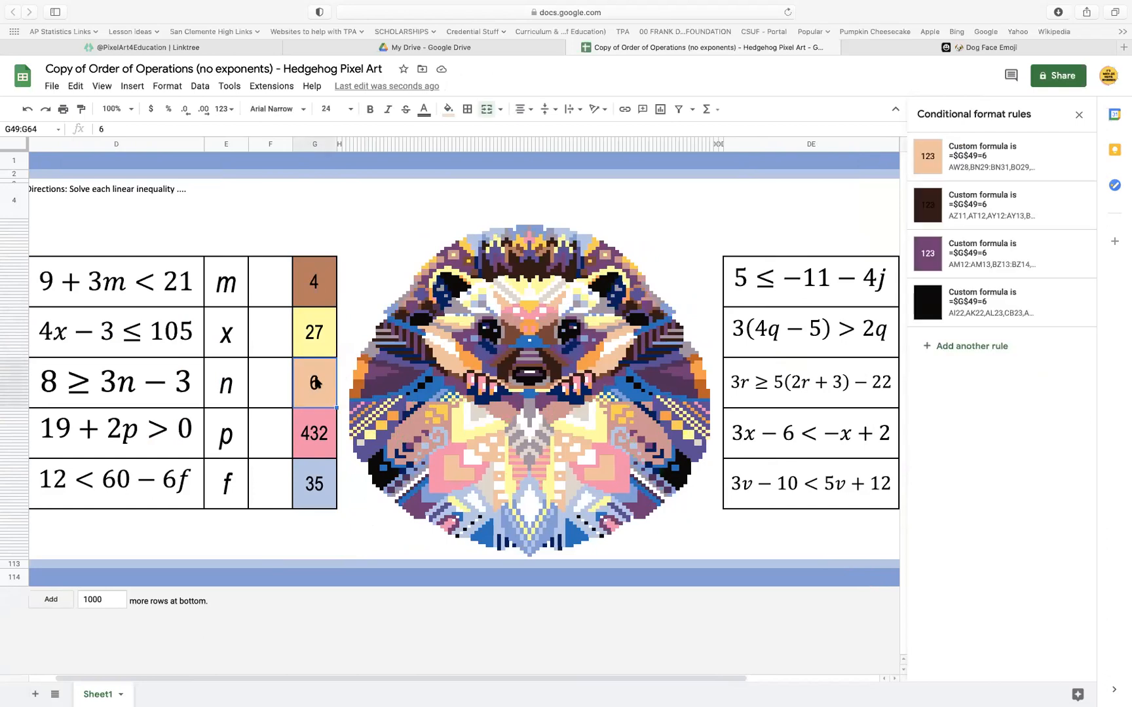
pyautogui.write('11/3')
pyautogui.click(324, 384)
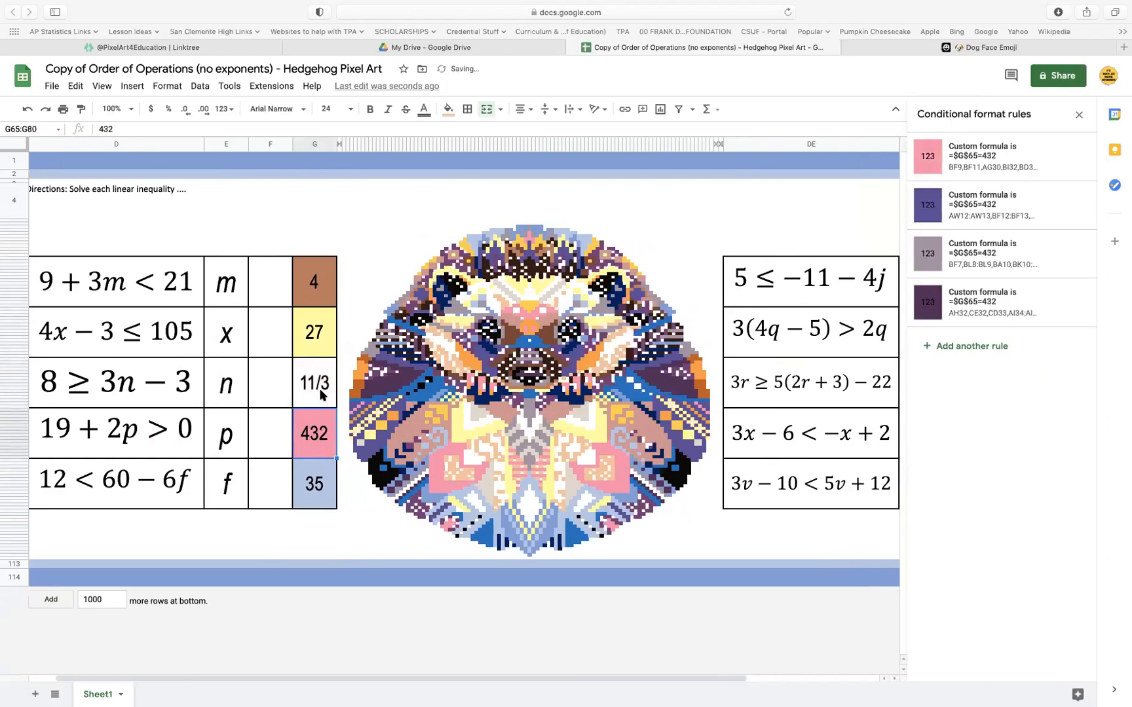
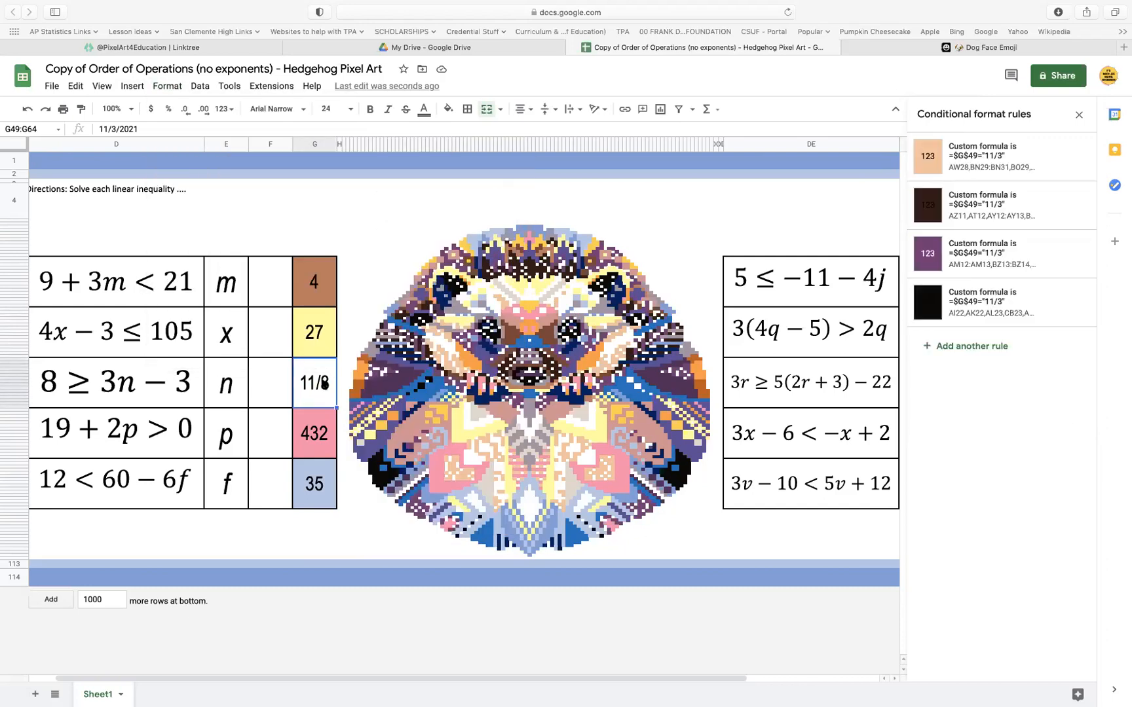
# Format answer cell G49, which holds 11/3, as plain text
pyautogui.click(169, 86)
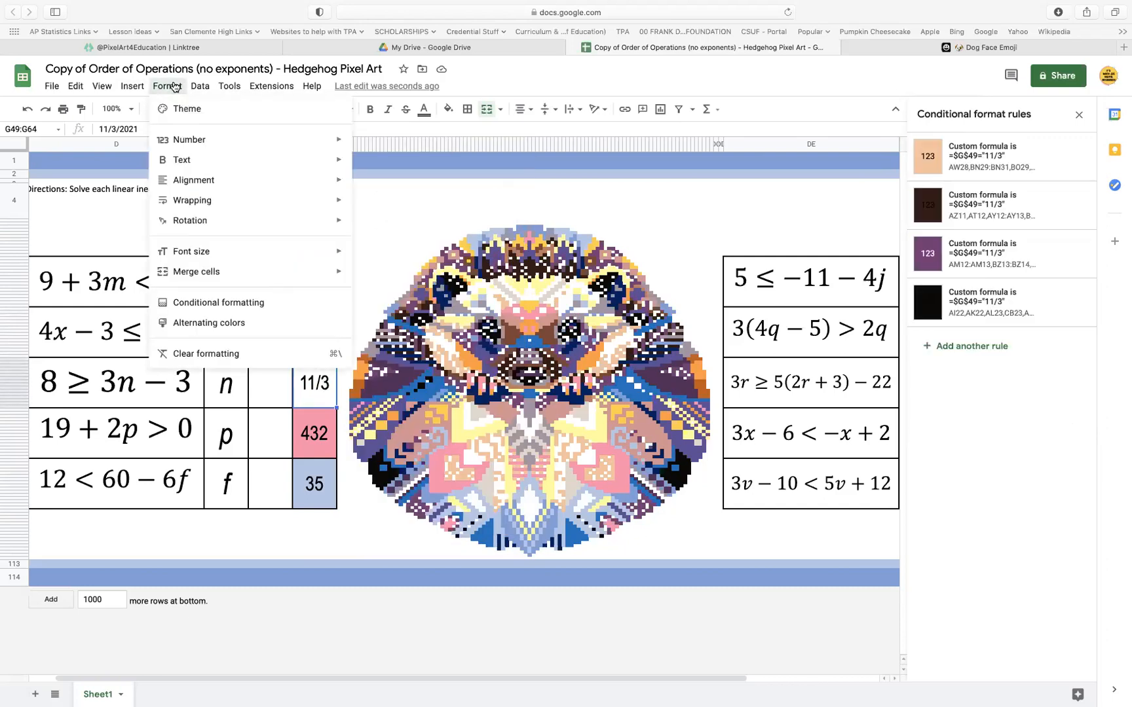
pyautogui.moveTo(176, 141)
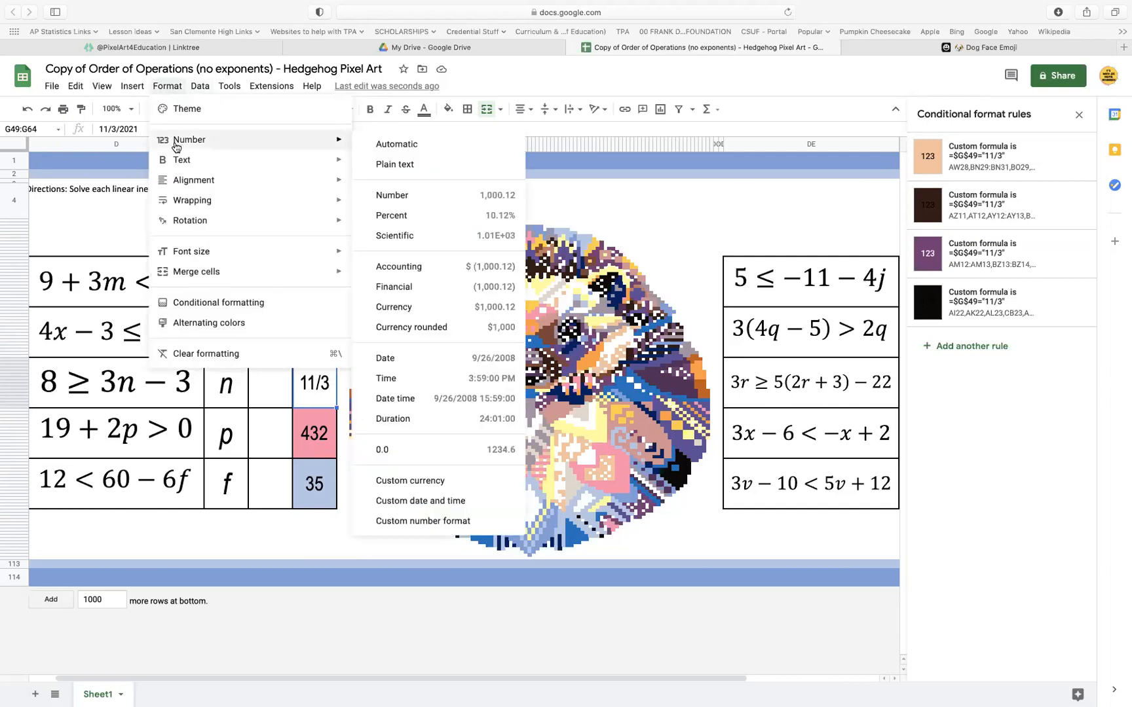
pyautogui.click(404, 165)
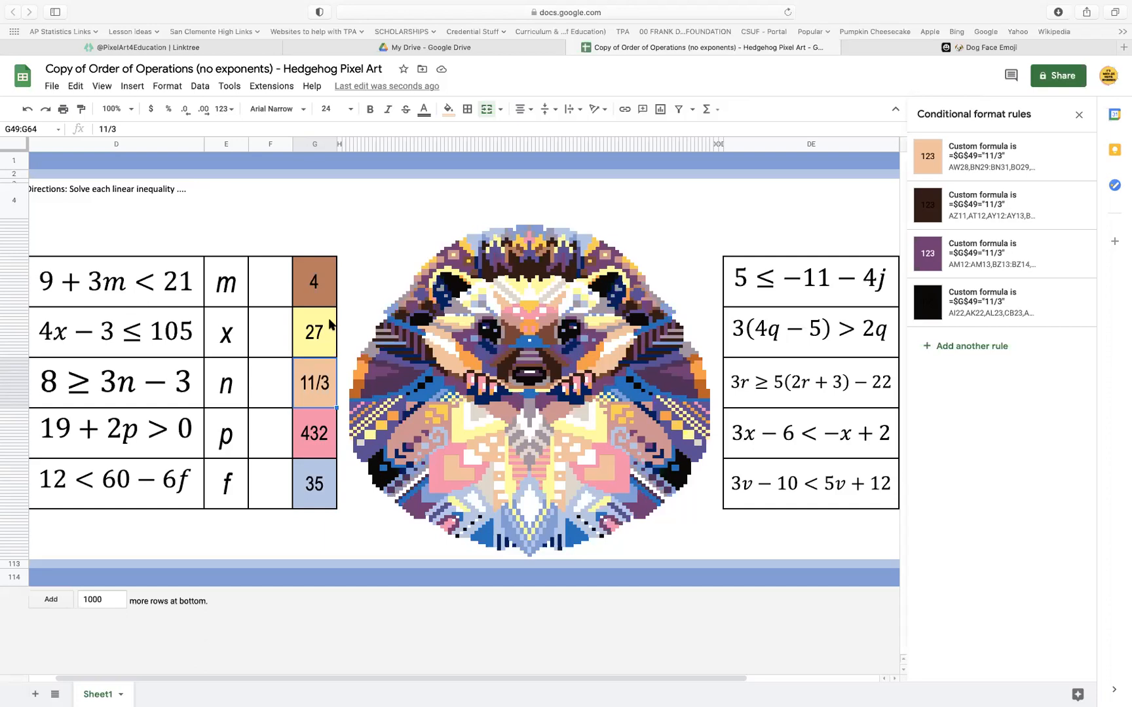
# Set the answer for 19 + 2p > 0 in cell G65 to -19/2 and format the cell as plain text
pyautogui.click(312, 422)
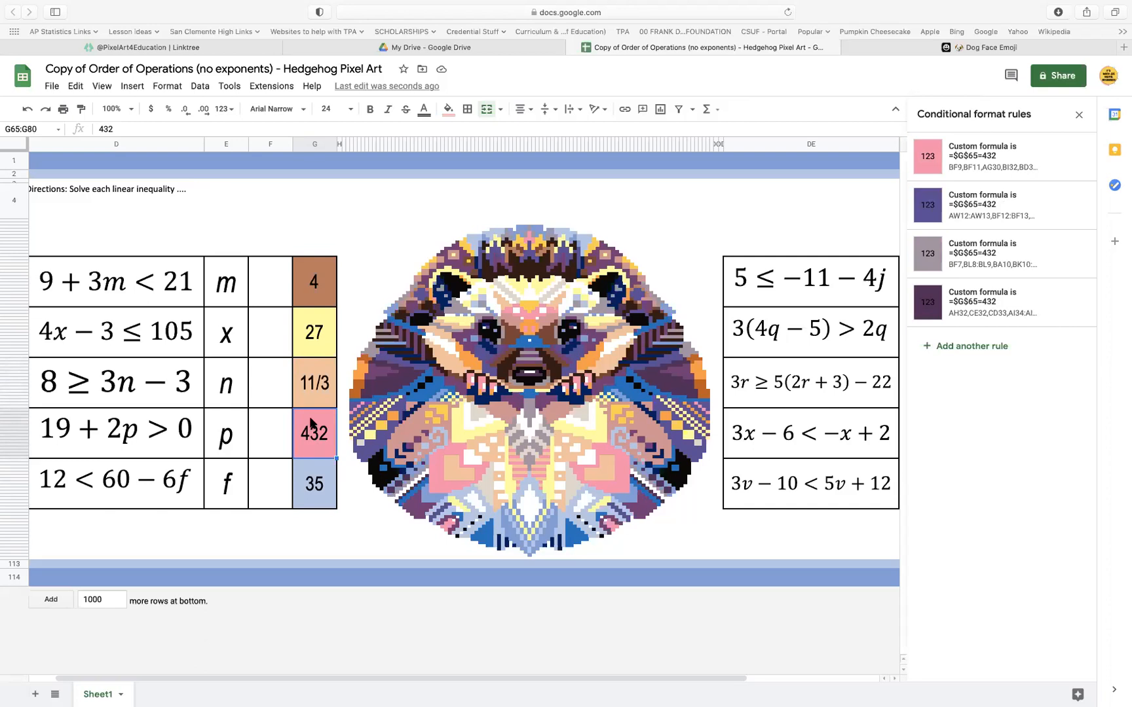
pyautogui.write('-19/2')
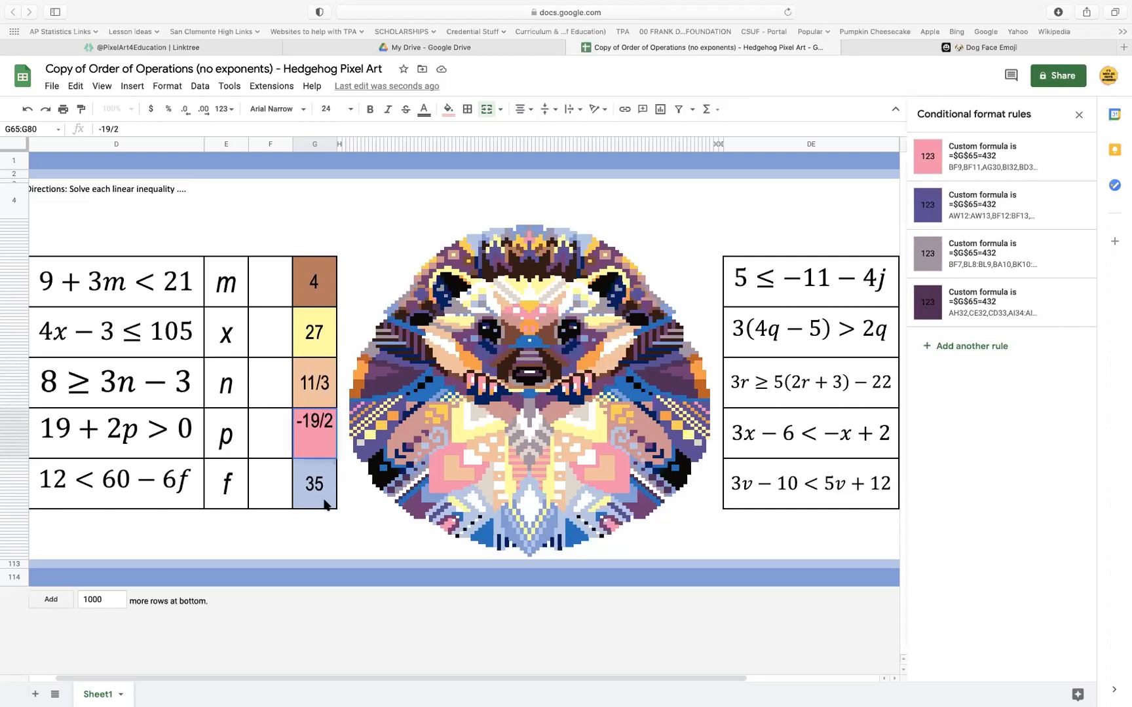
pyautogui.press('Return')
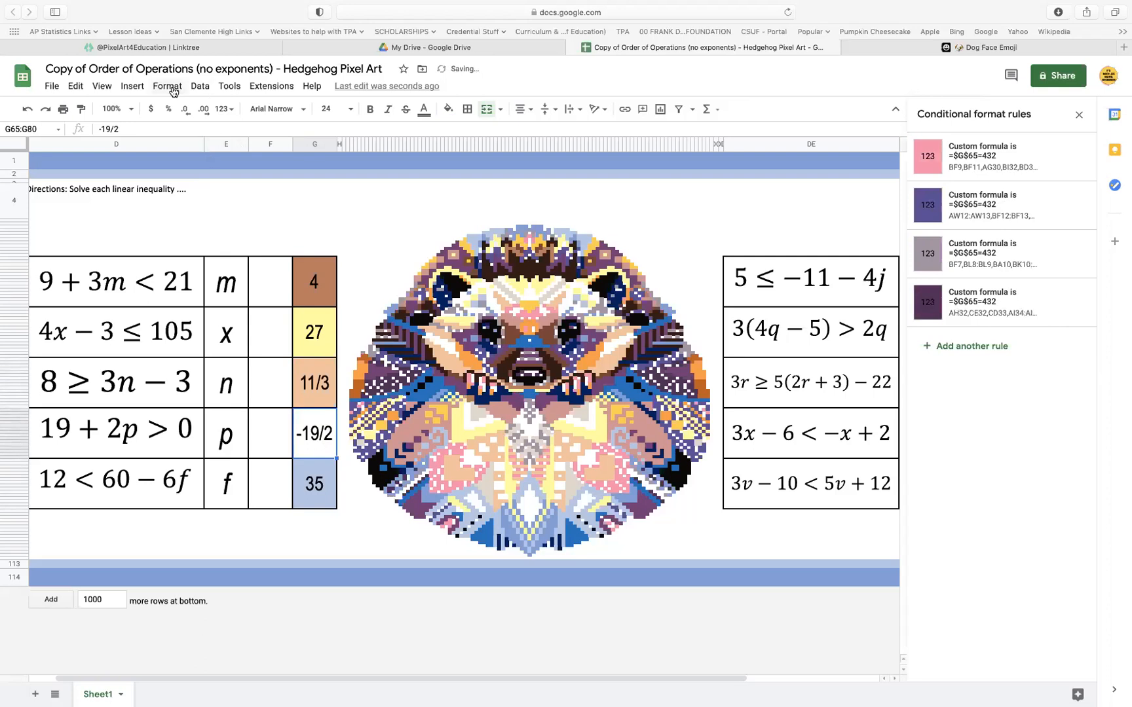
pyautogui.click(173, 91)
pyautogui.moveTo(190, 140)
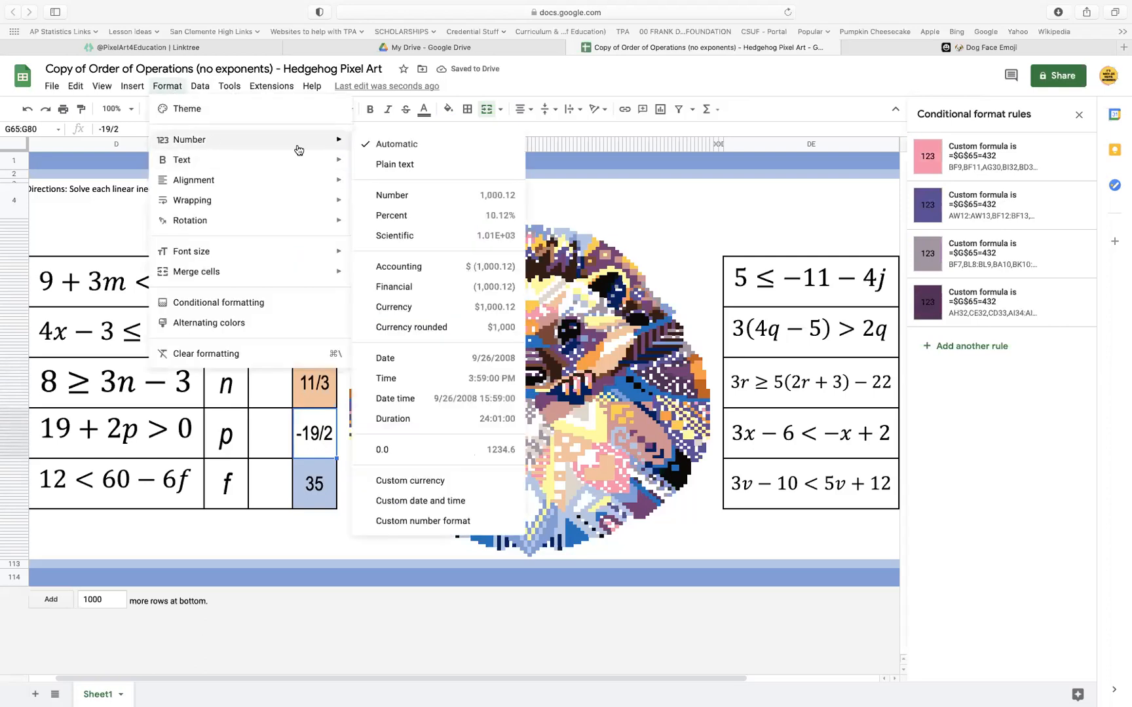
pyautogui.click(394, 163)
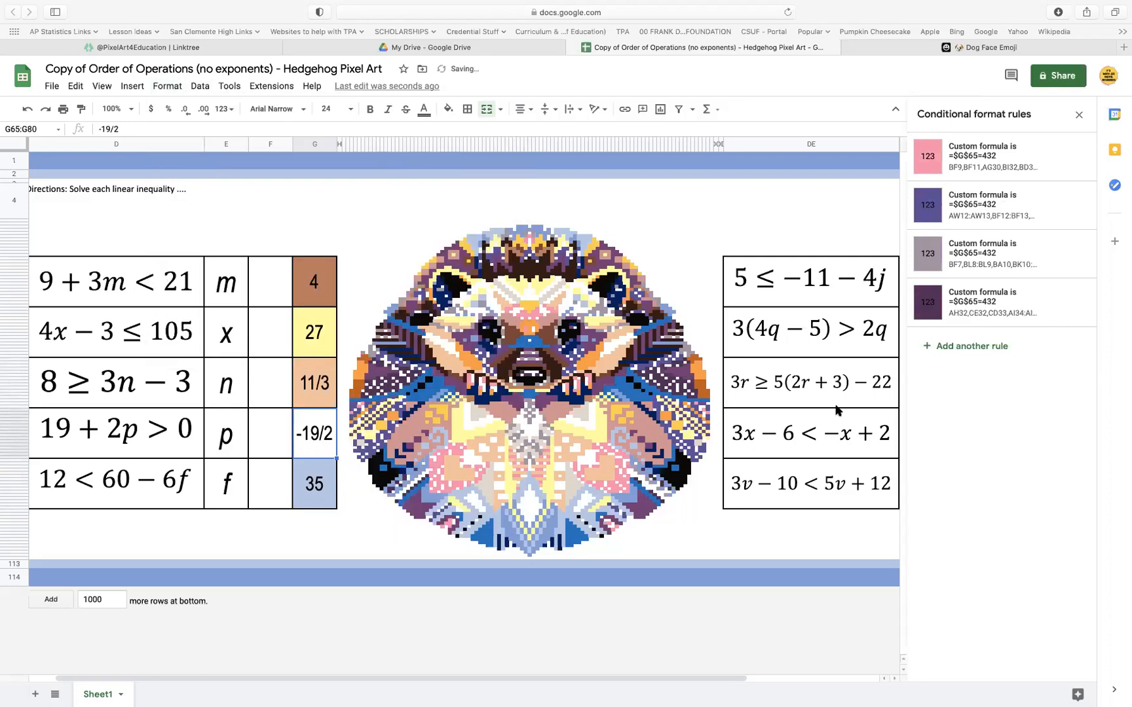
# Change the custom formula of cell G65's pink conditional format rule to =$G$65="-19/2" and copy the formula
pyautogui.click(1040, 169)
pyautogui.click(990, 308)
pyautogui.press('BackSpace')
pyautogui.press('BackSpace')
pyautogui.press('BackSpace')
pyautogui.write('"-')
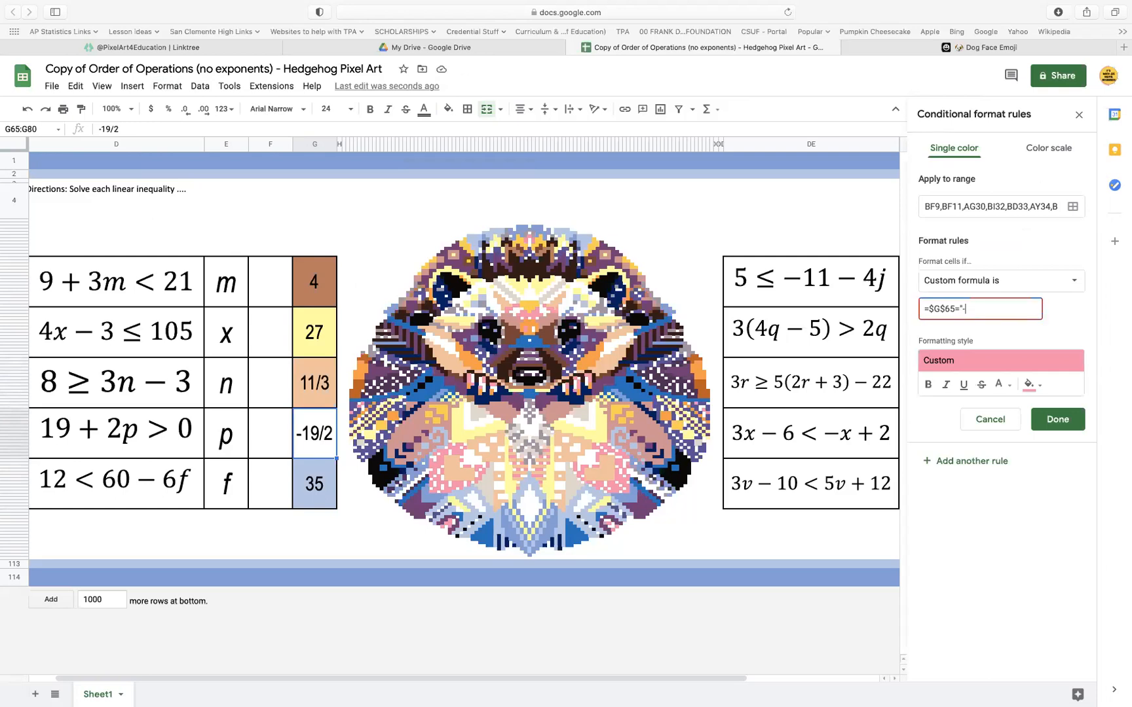
pyautogui.write('19/2"')
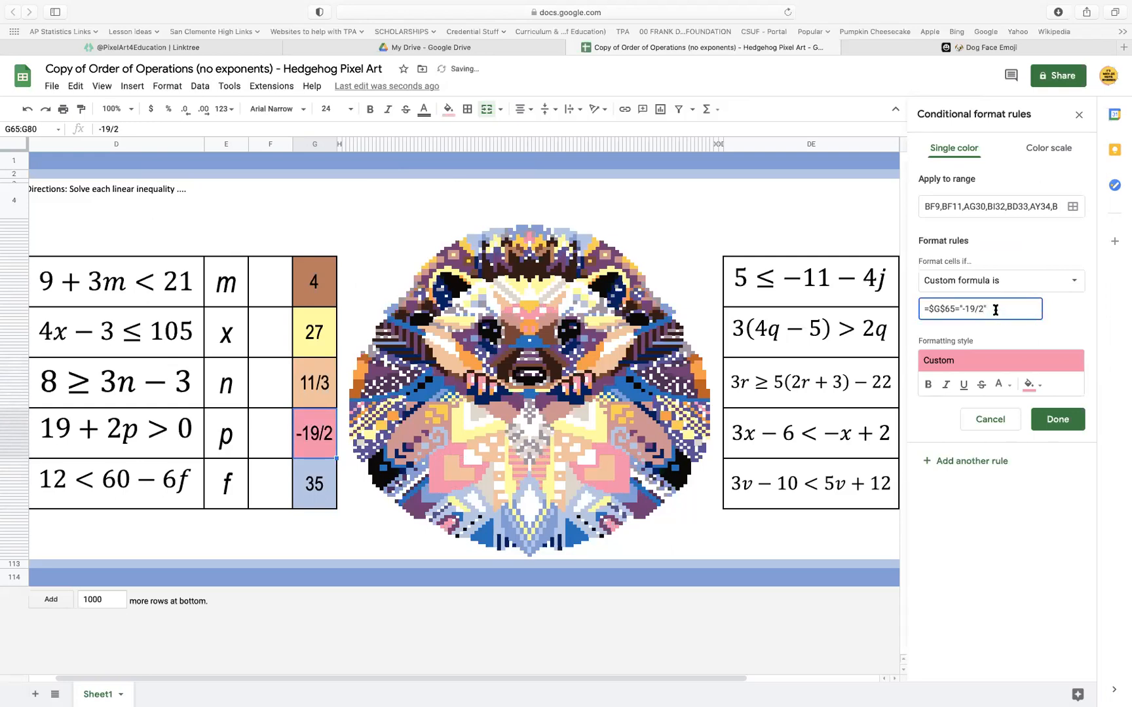
pyautogui.moveTo(995, 310); pyautogui.dragTo(894, 309)
pyautogui.press('super+c')
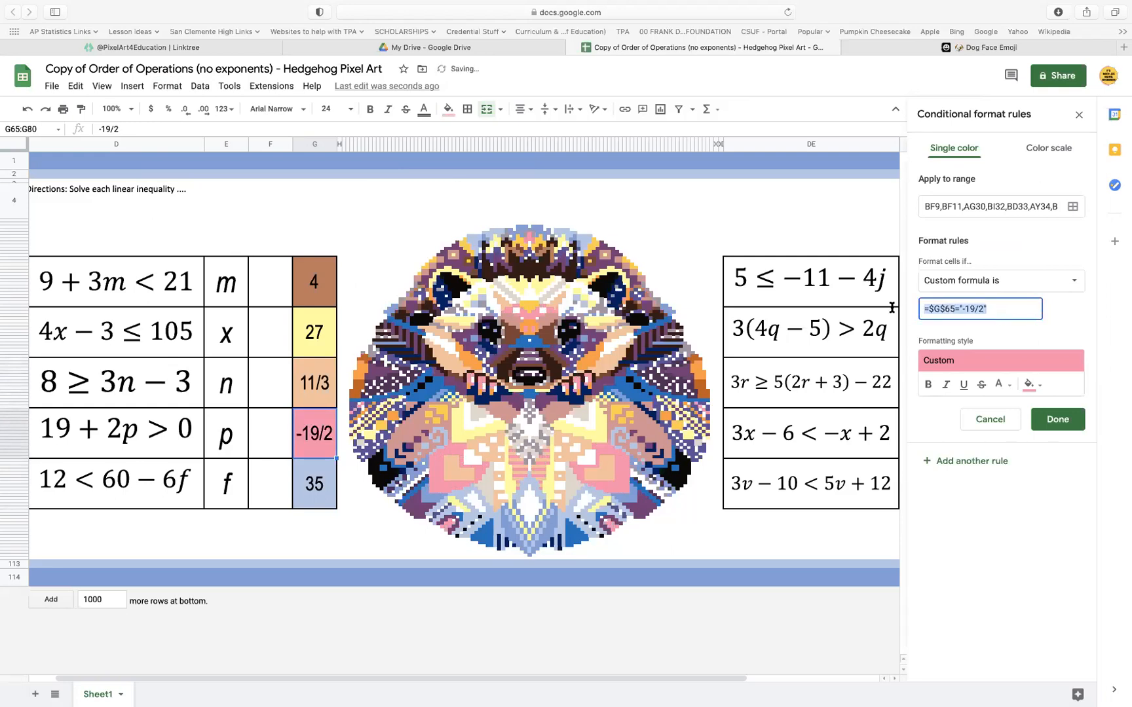
pyautogui.click(1049, 422)
# Replace the custom formula of cell G65's indigo conditional format rule with =$G$65="-19/2"
pyautogui.click(1003, 216)
pyautogui.moveTo(997, 304); pyautogui.dragTo(875, 309)
pyautogui.press('super+v')
pyautogui.click(1057, 426)
# Replace the custom formula of cell G65's gray conditional format rule with =$G$65="-19/2"
pyautogui.click(1010, 263)
pyautogui.click(990, 313)
pyautogui.moveTo(990, 313); pyautogui.dragTo(864, 312)
pyautogui.press('super+v')
pyautogui.click(1057, 419)
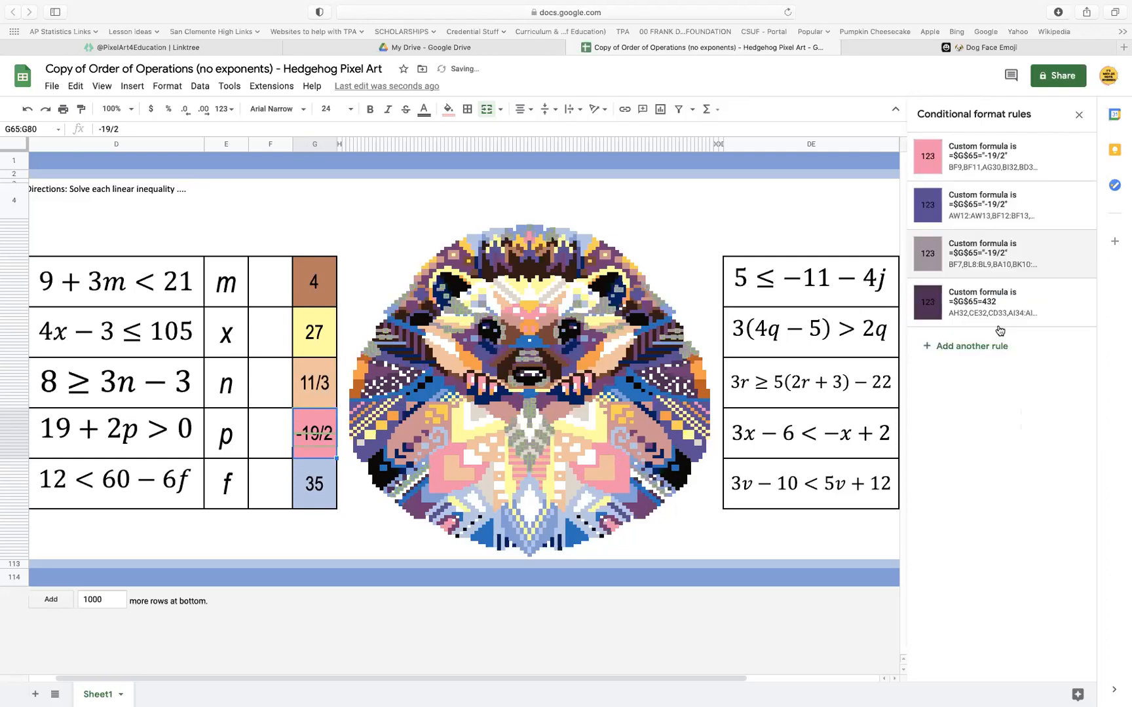
# Replace the custom formula of cell G65's dark purple conditional format rule with =$G$65="-19/2"
pyautogui.click(1002, 307)
pyautogui.moveTo(997, 315); pyautogui.dragTo(865, 308)
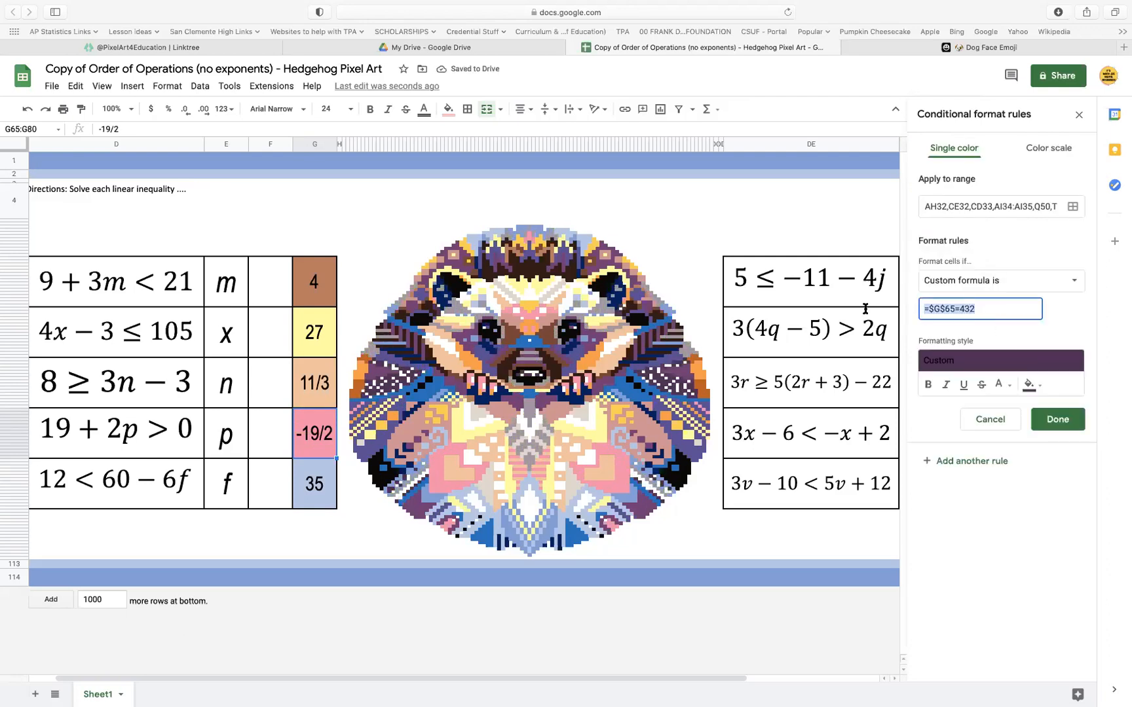
pyautogui.press('super+v')
pyautogui.click(1057, 419)
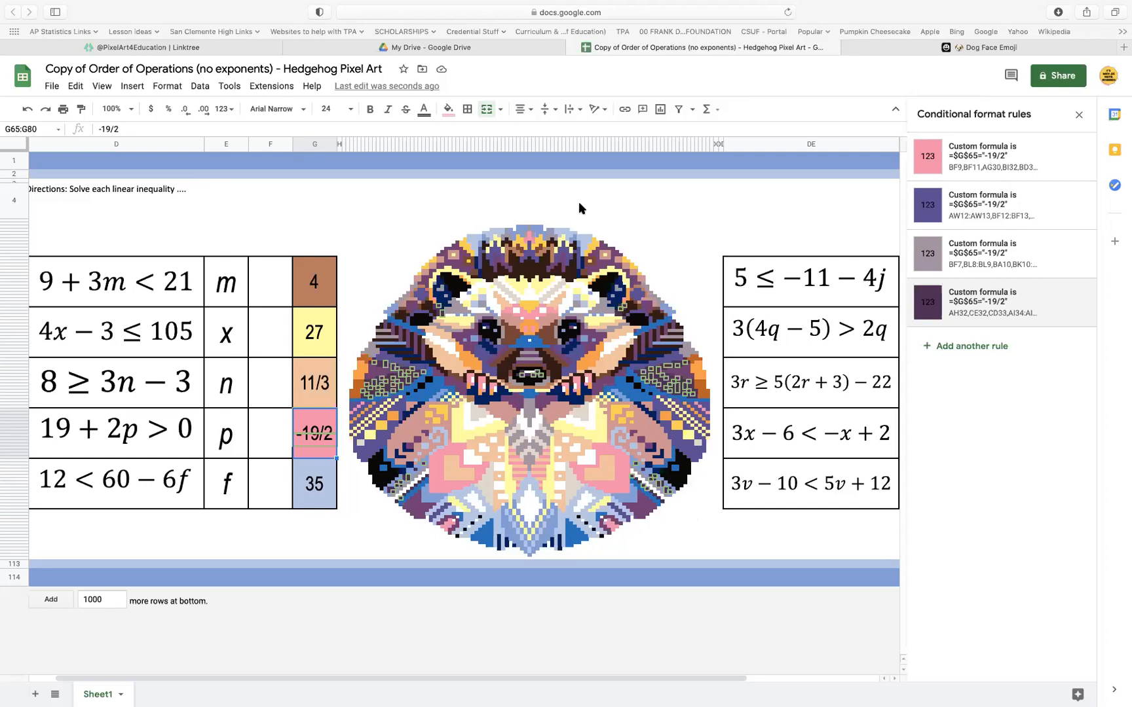
# Add a second pink conditional format rule on the same range with the custom formula =$G$65="-9.5"
pyautogui.click(996, 160)
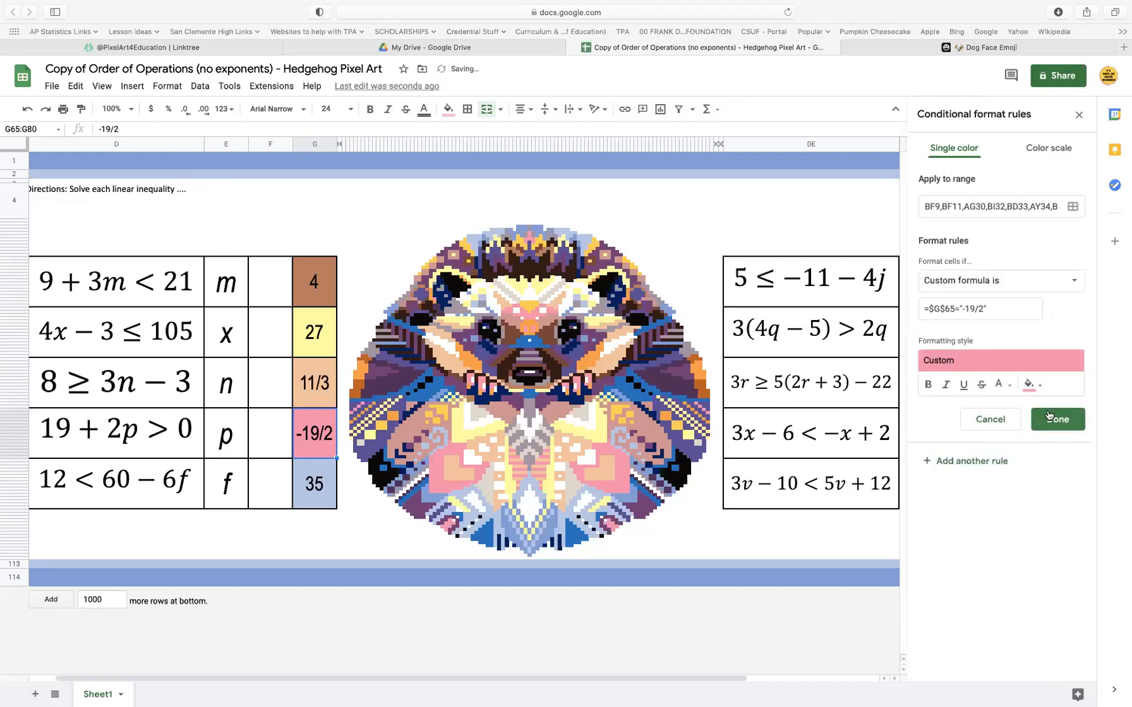
pyautogui.click(981, 308)
pyautogui.moveTo(982, 309); pyautogui.dragTo(962, 311)
pyautogui.press('BackSpace')
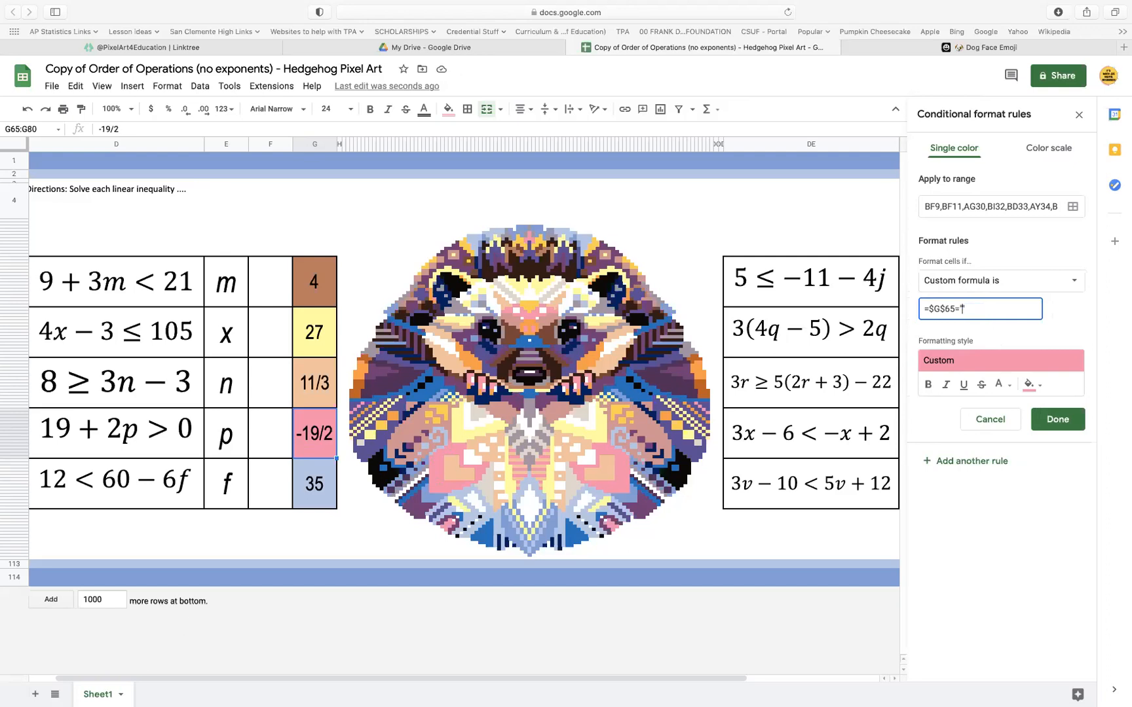
pyautogui.write('-9.5')
pyautogui.click(1066, 427)
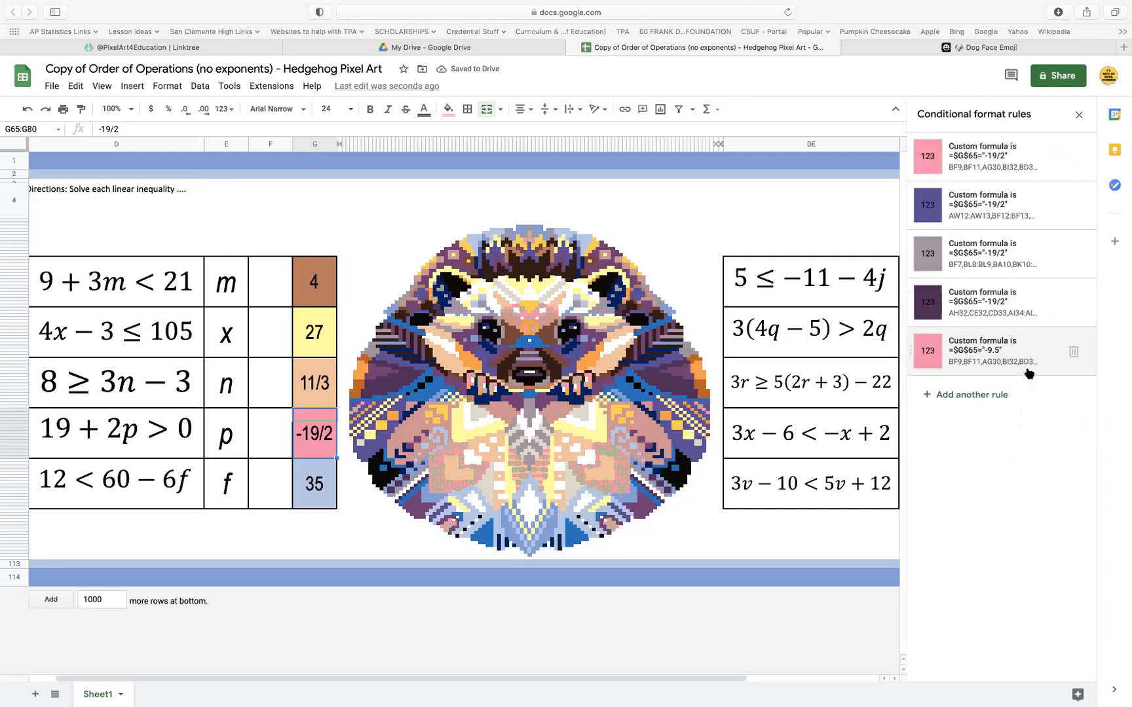
# Copy the new pink rule's formula and add a second indigo rule on its range with =$G$65="-9.5"
pyautogui.click(995, 360)
pyautogui.click(994, 306)
pyautogui.moveTo(994, 307); pyautogui.dragTo(877, 306)
pyautogui.press('super+c')
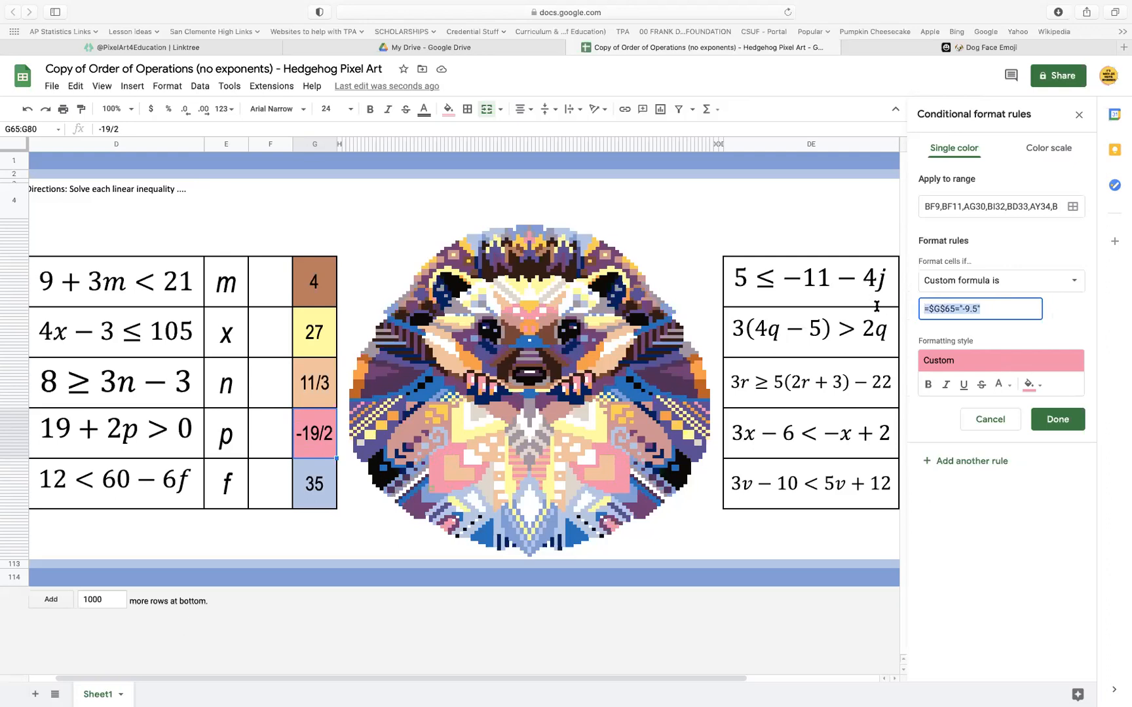
pyautogui.click(1054, 424)
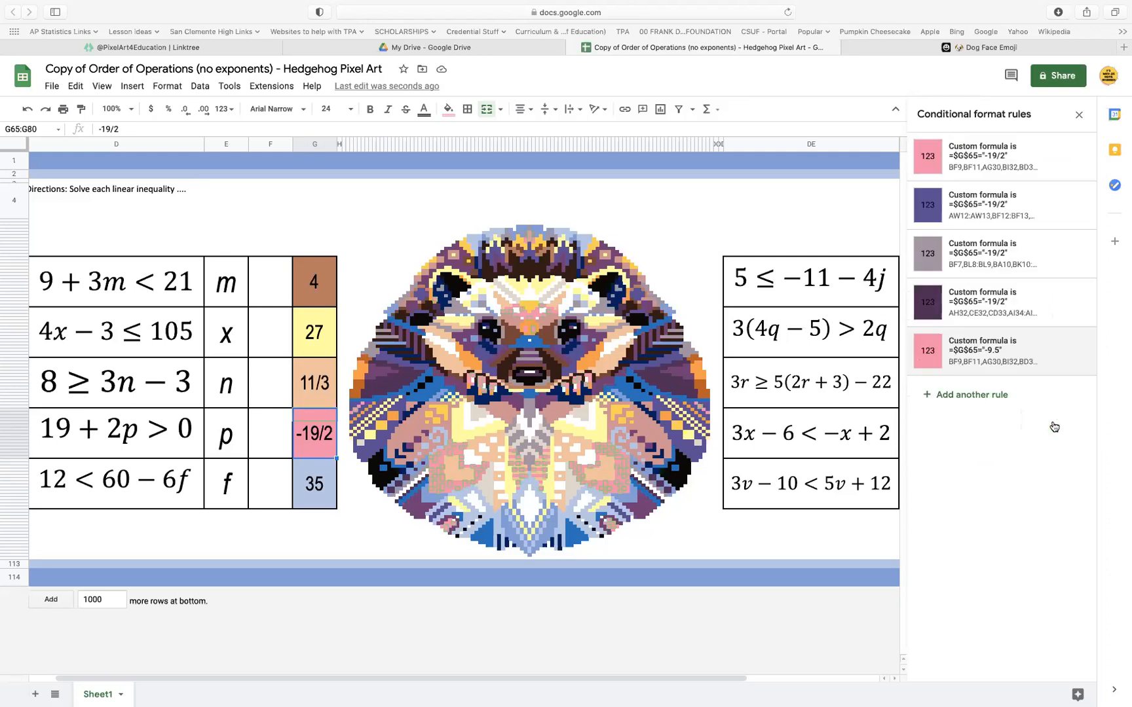
pyautogui.click(992, 205)
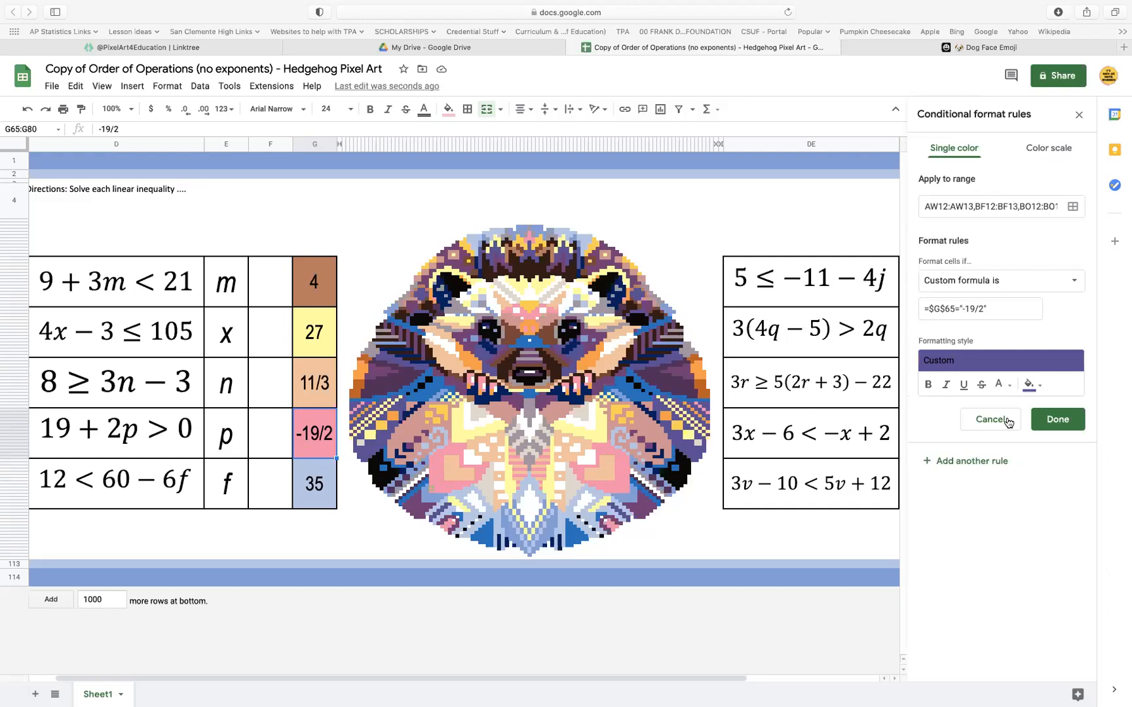
pyautogui.tripleClick(1007, 315)
pyautogui.press('super+v')
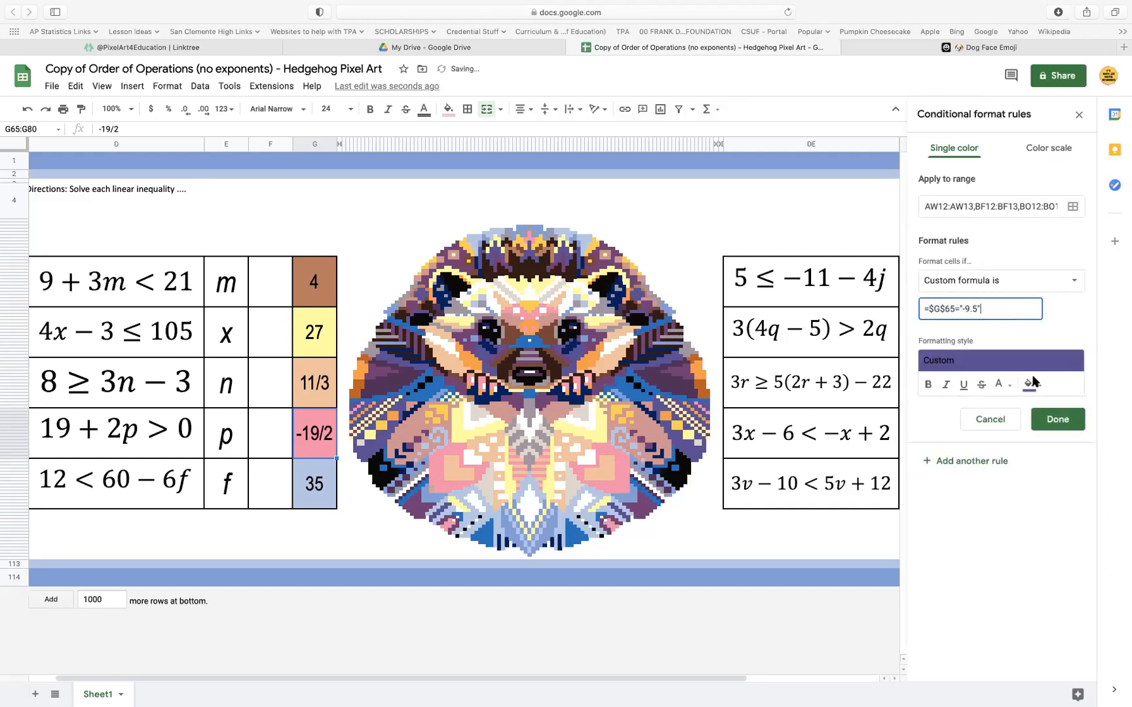
pyautogui.click(1057, 420)
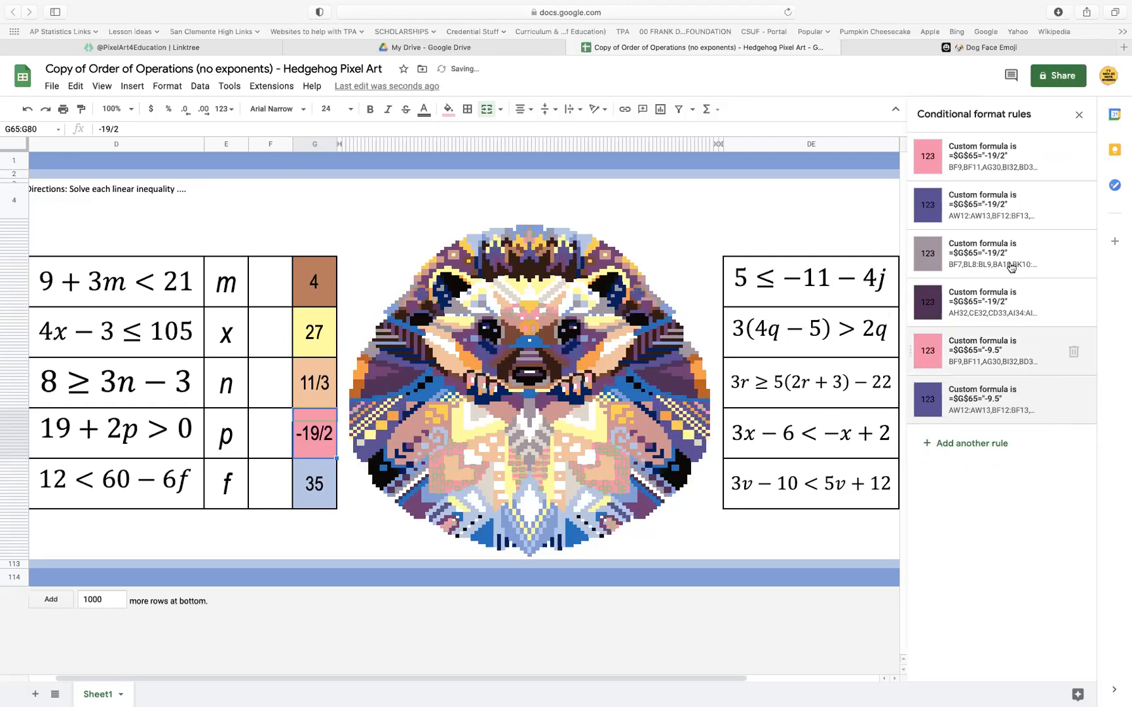
# Add a second gray conditional format rule on the gray rule's range with the formula =$G$65="-9.5"
pyautogui.click(1006, 258)
pyautogui.click(962, 462)
pyautogui.moveTo(1005, 308); pyautogui.dragTo(876, 310)
pyautogui.press('super+v')
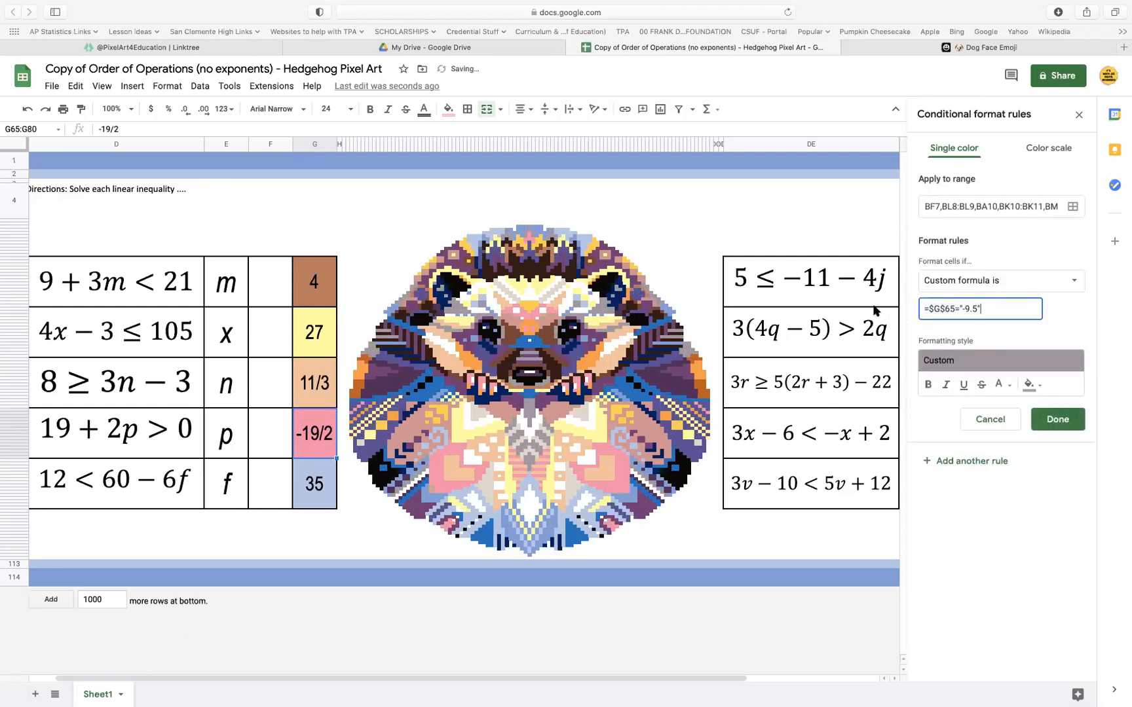
pyautogui.click(1040, 414)
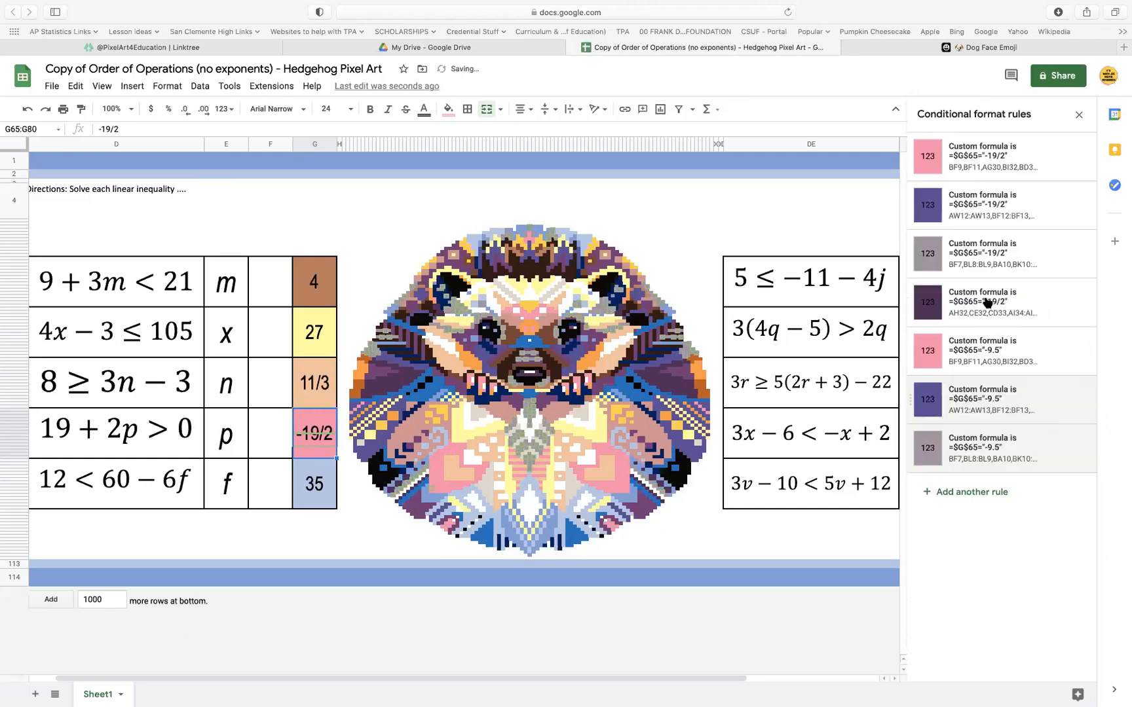
# Replace the formula of the existing dark purple conditional format rule with =$G$65="-9.5"
pyautogui.click(987, 296)
pyautogui.moveTo(1005, 308); pyautogui.dragTo(904, 309)
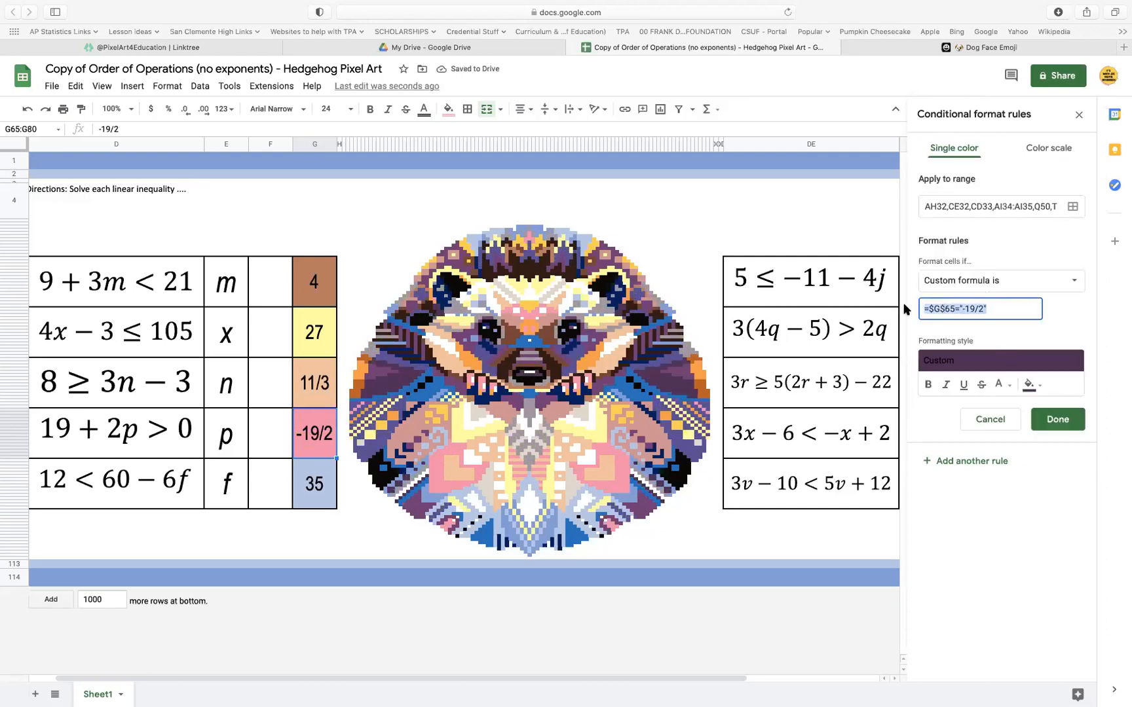
pyautogui.press('super+v')
pyautogui.click(1065, 421)
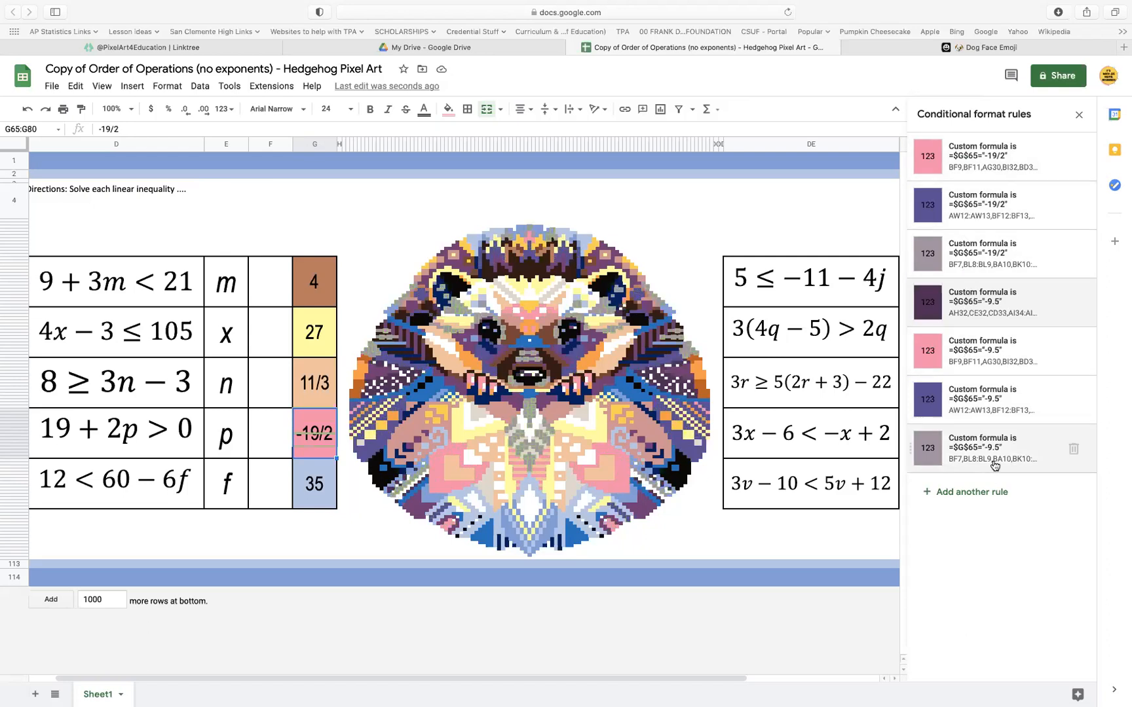
# Set the existing dark purple conditional format rule's formula back to =$G$65="-19/2"
pyautogui.click(994, 306)
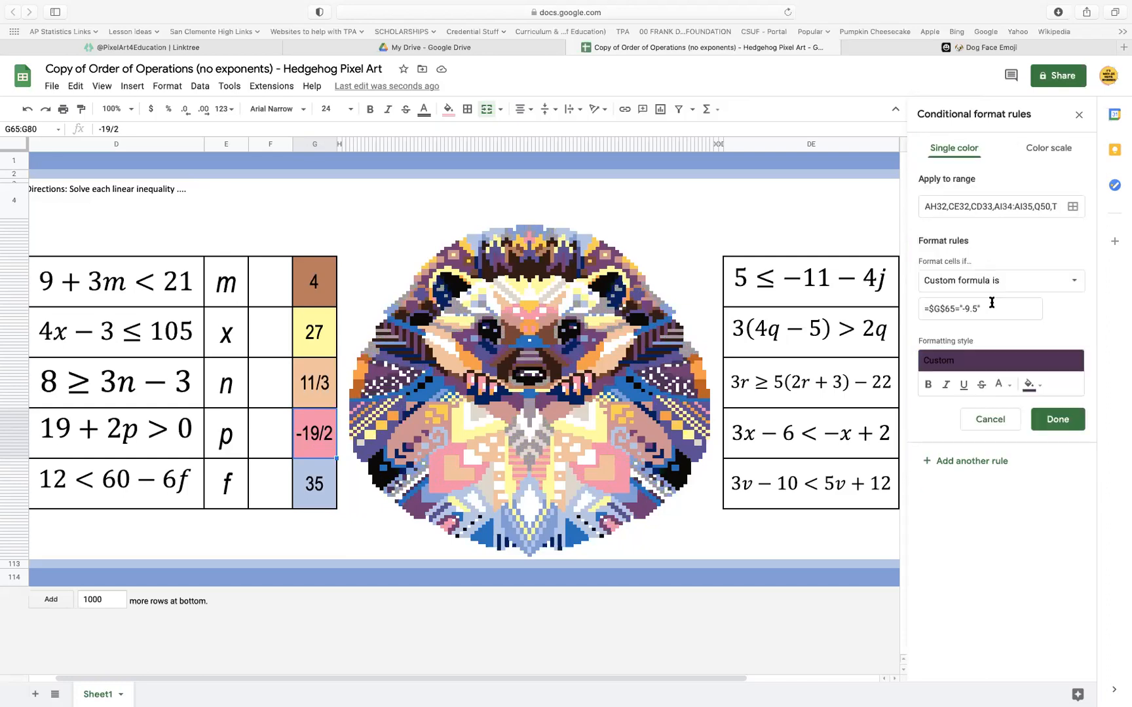
pyautogui.click(977, 307)
pyautogui.press('BackSpace')
pyautogui.press('BackSpace')
pyautogui.press('BackSpace')
pyautogui.write('19/2')
pyautogui.click(1065, 421)
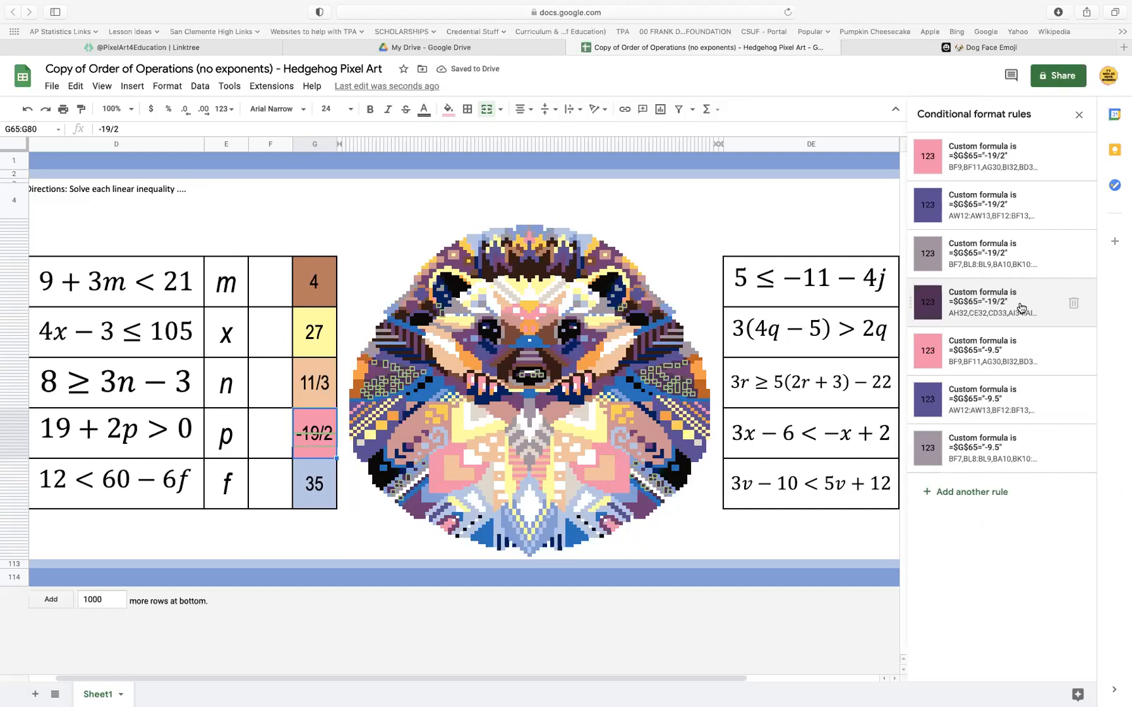
# Add a second dark purple conditional format rule on the same range with the formula =$G$65="-9.5"
pyautogui.click(1020, 308)
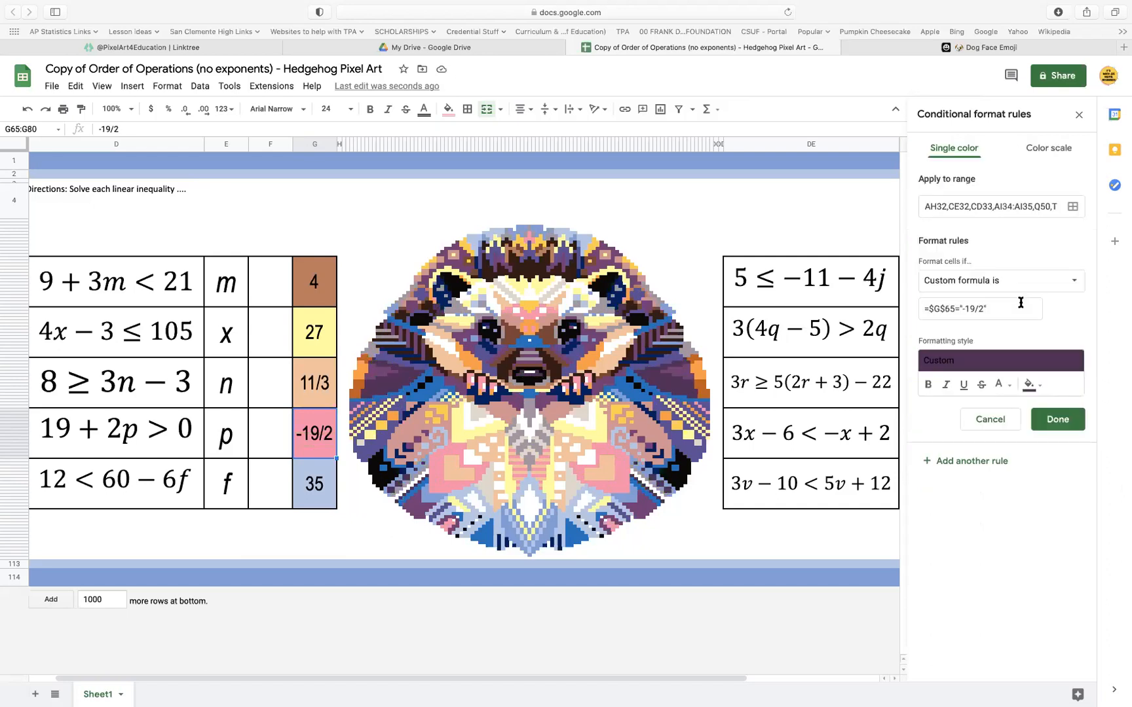
pyautogui.click(951, 463)
pyautogui.moveTo(1003, 308); pyautogui.dragTo(895, 311)
pyautogui.hotkey('ctrl', 'v')
pyautogui.click(1057, 419)
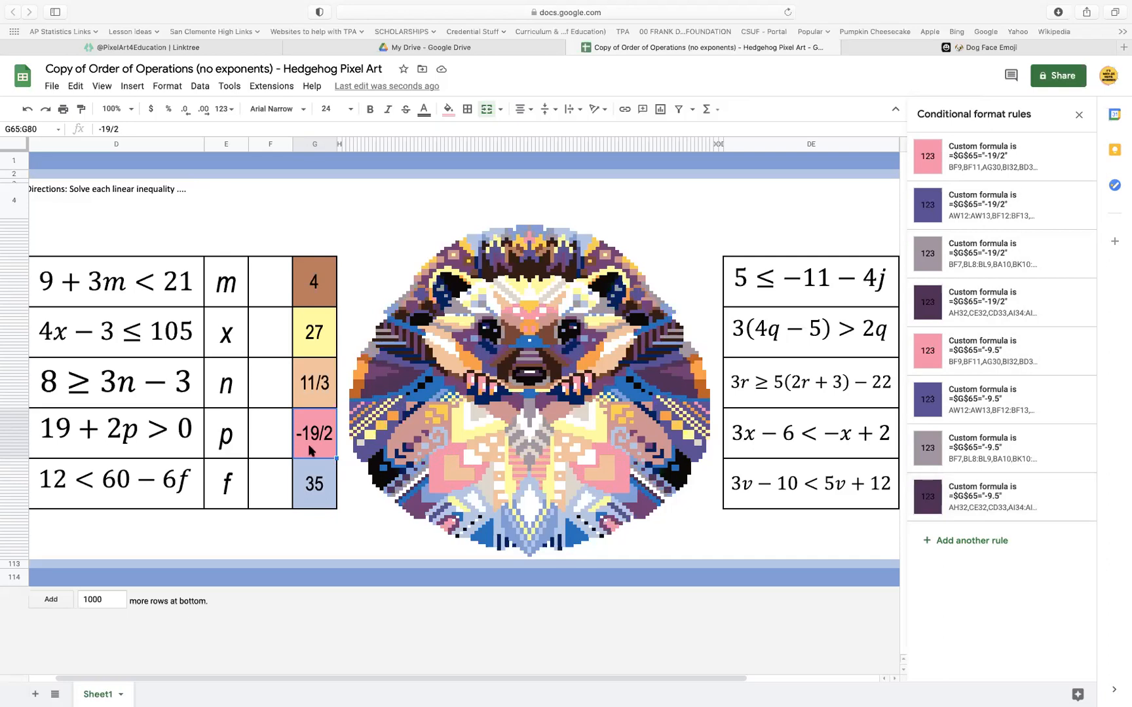
# Test the alternative rules by entering -9.5 in answer cell G65, and set the answer back to -19/2
pyautogui.press('Delete')
pyautogui.write('-9.5')
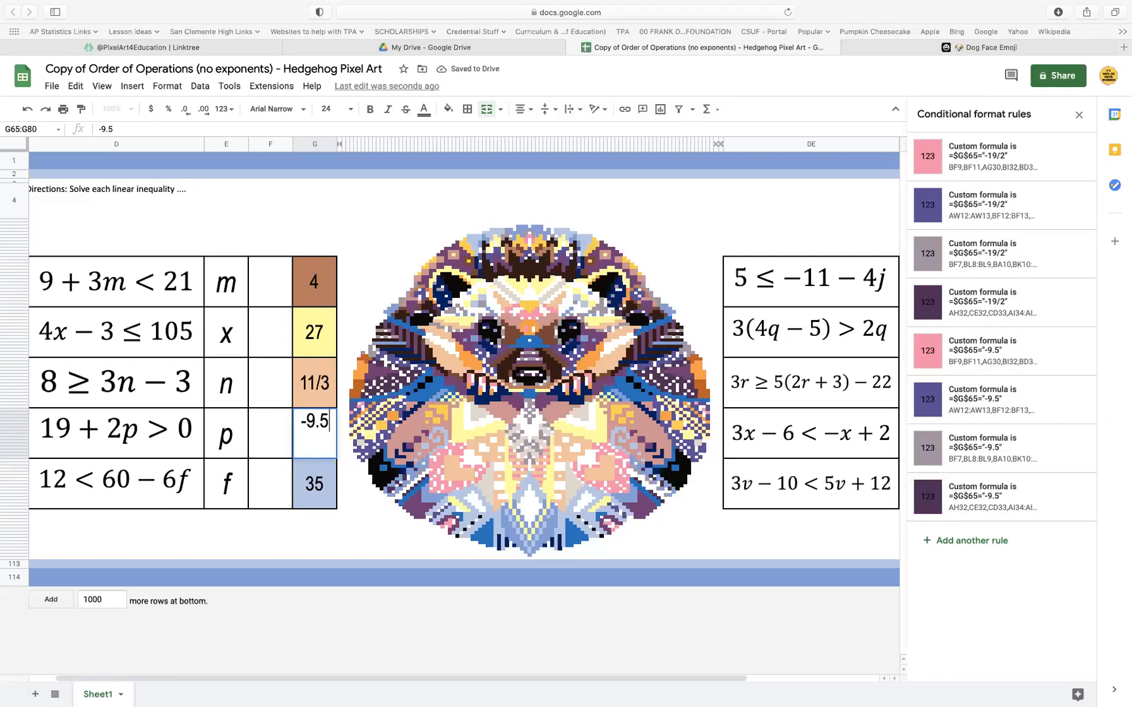
pyautogui.press('Return')
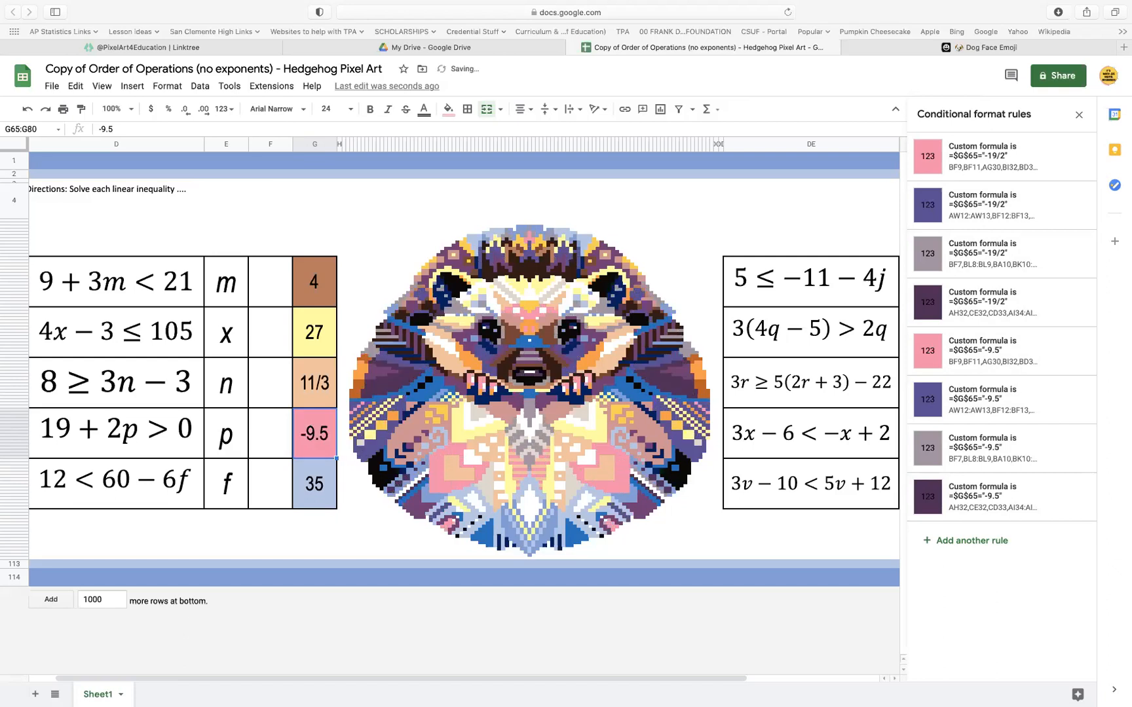
pyautogui.write('-')
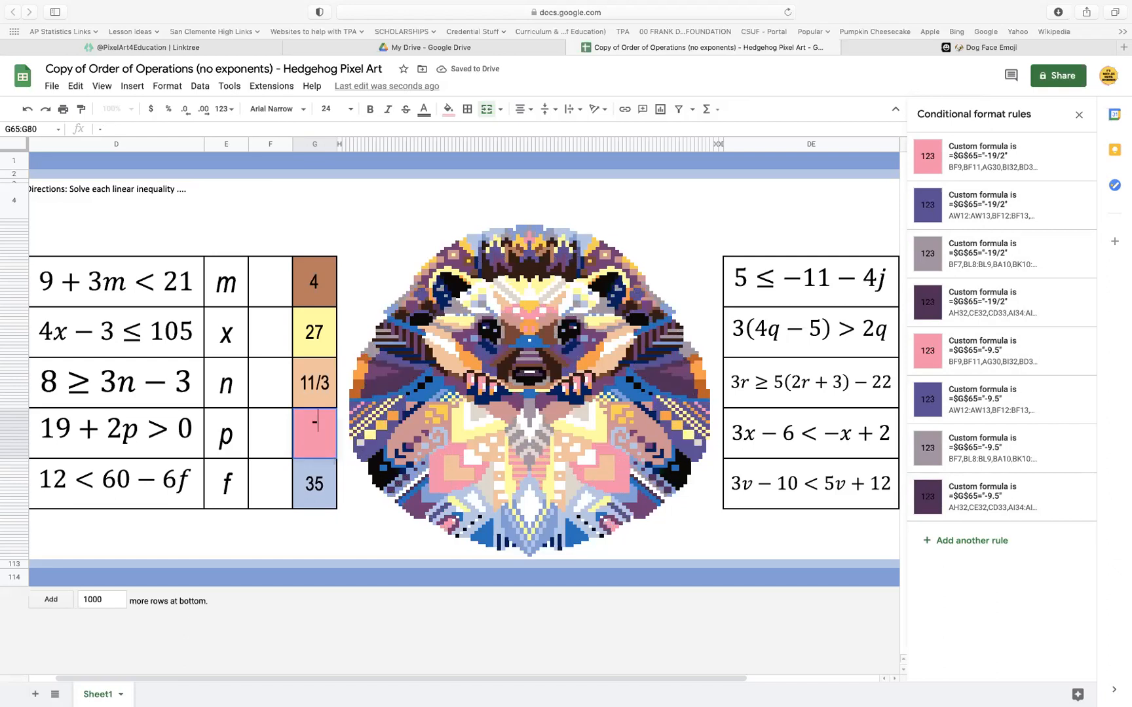
pyautogui.write('19/2')
pyautogui.press('Return')
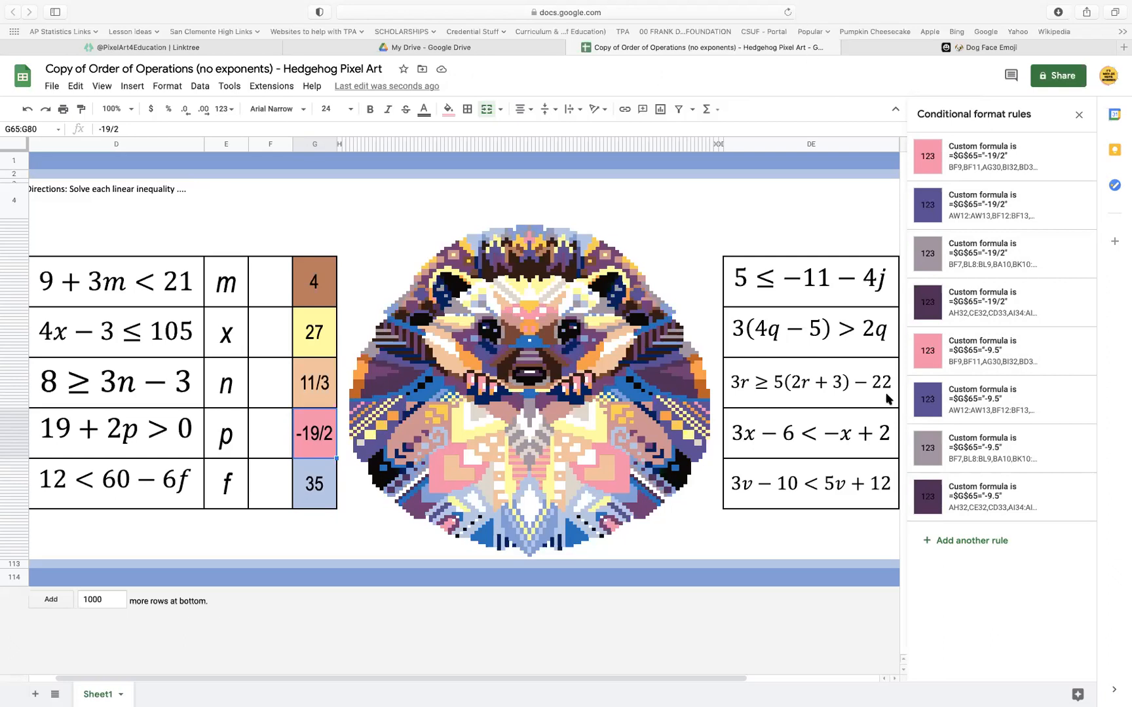
pyautogui.click(312, 475)
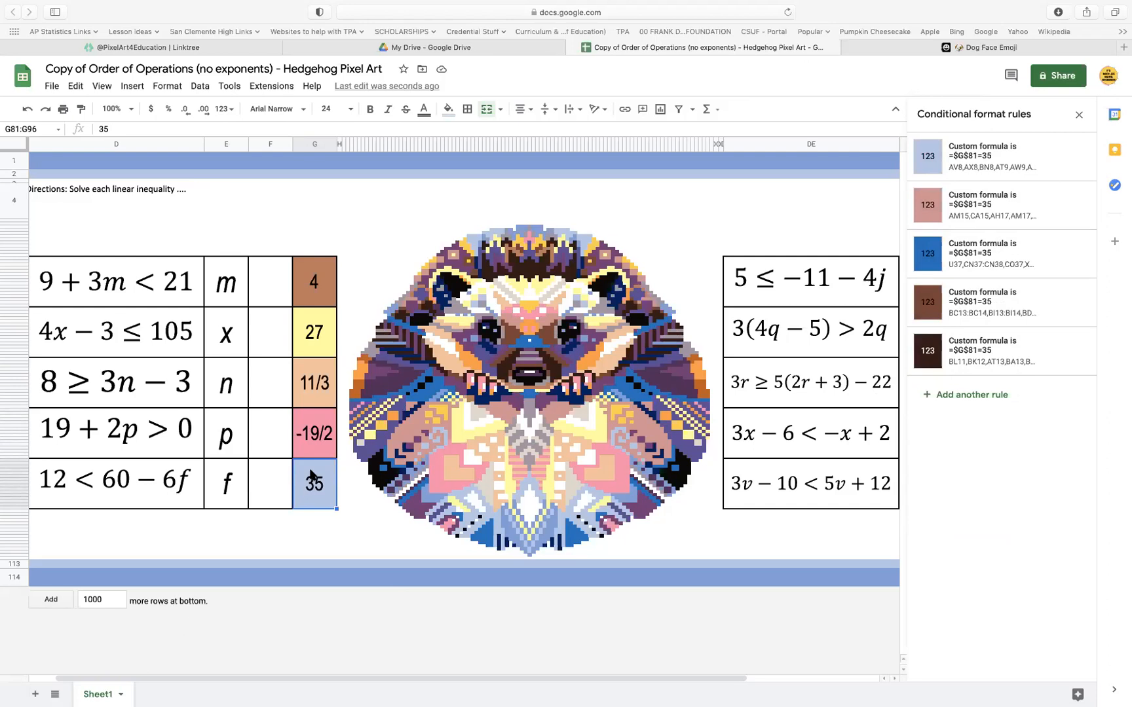
pyautogui.moveTo(274, 278); pyautogui.dragTo(274, 458)
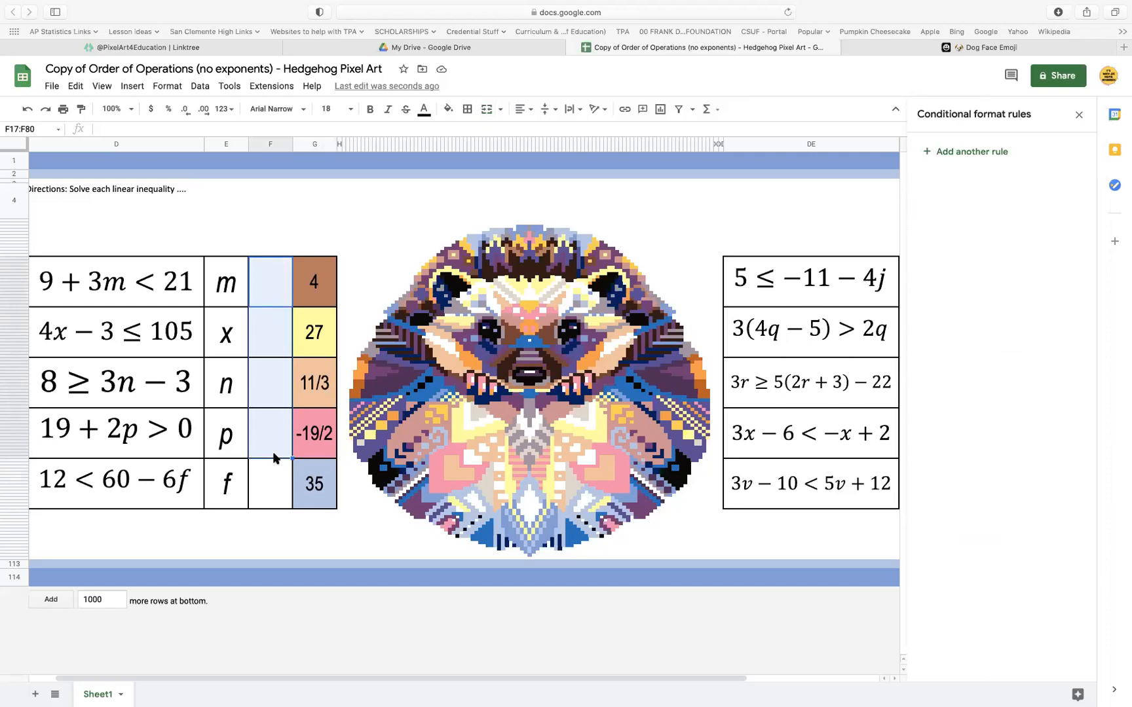
pyautogui.moveTo(270, 286); pyautogui.dragTo(277, 426)
# Add a new sheet to the spreadsheet and enter an equals sign in cell C2
pyautogui.click(38, 695)
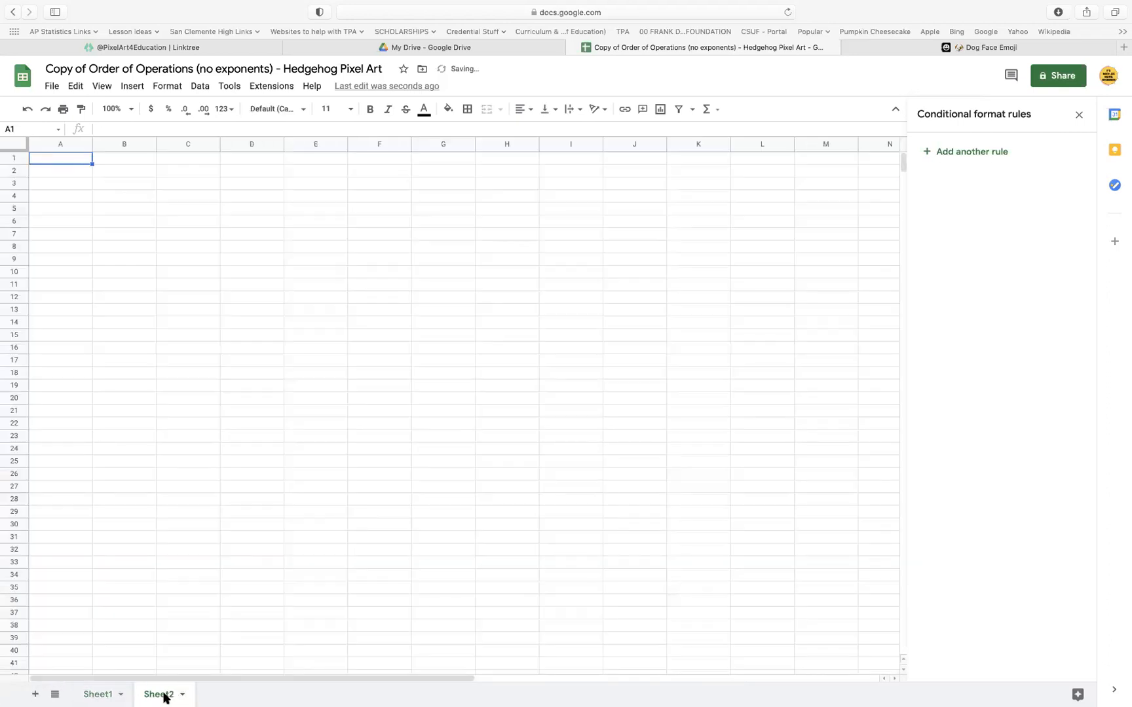
pyautogui.moveTo(200, 174); pyautogui.dragTo(194, 414)
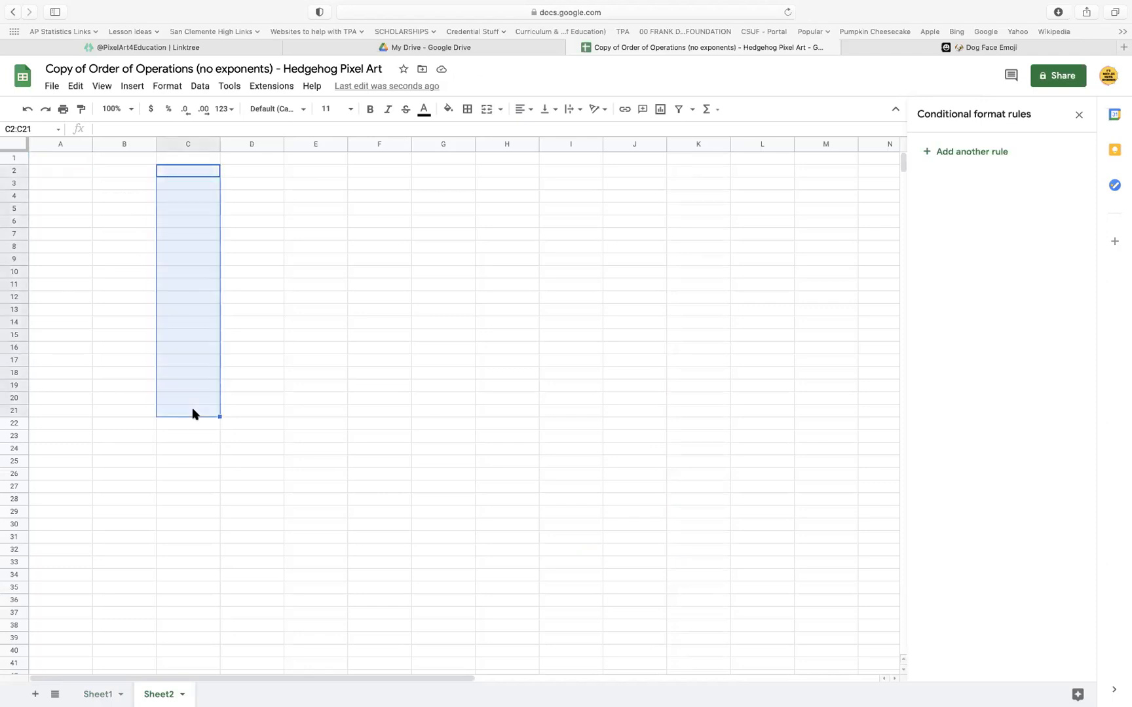
pyautogui.click(200, 174)
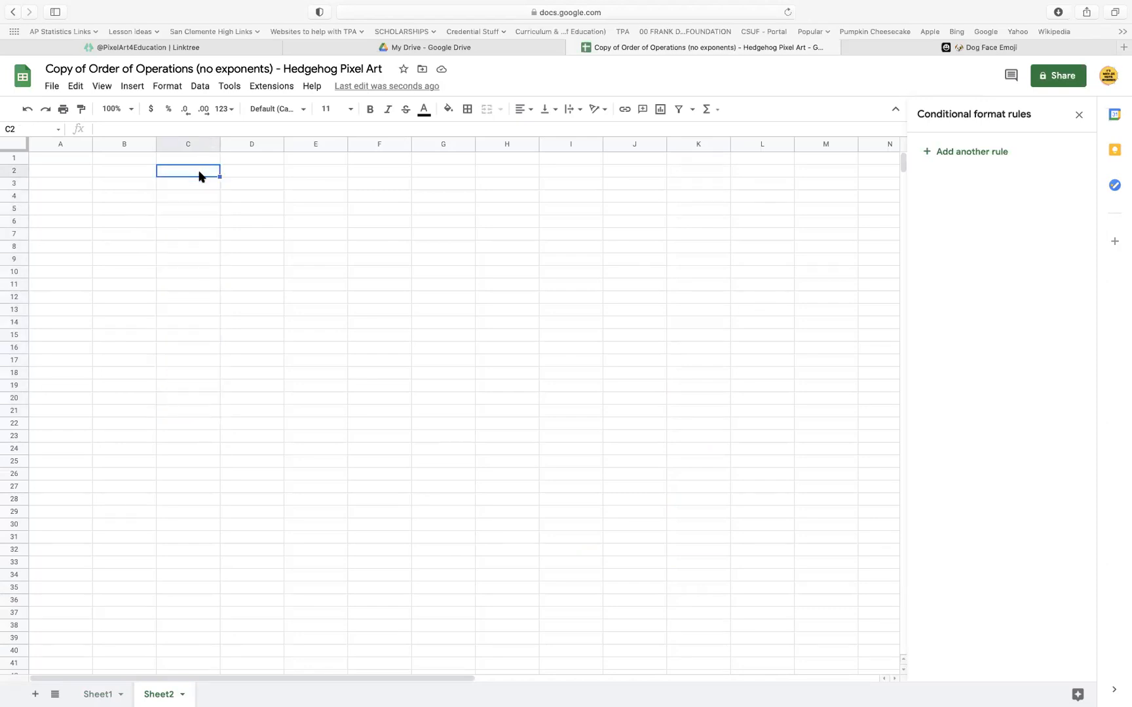
pyautogui.write('=')
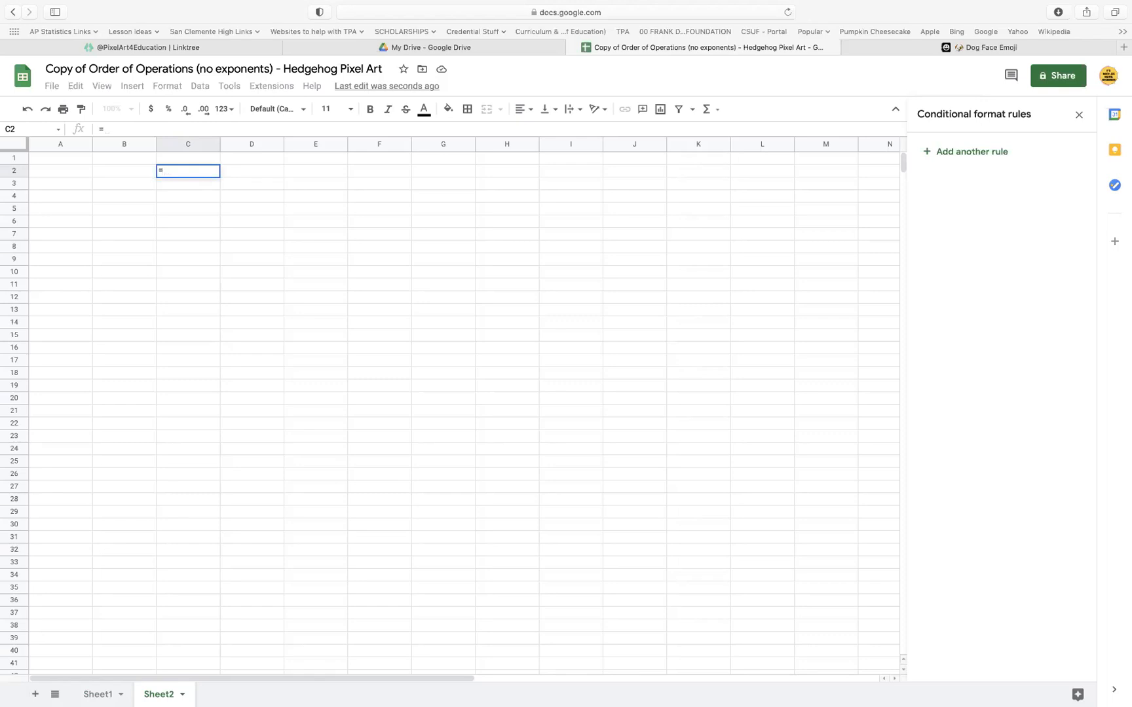
pyautogui.press('BackSpace')
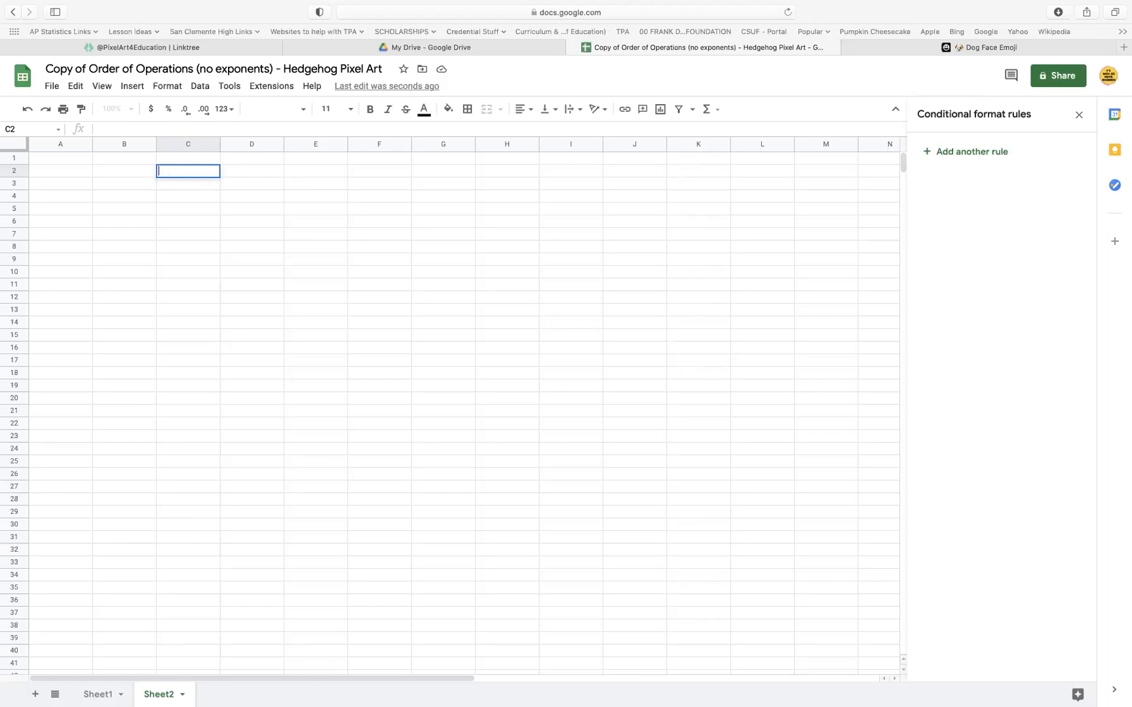
pyautogui.write('=')
pyautogui.press('Return')
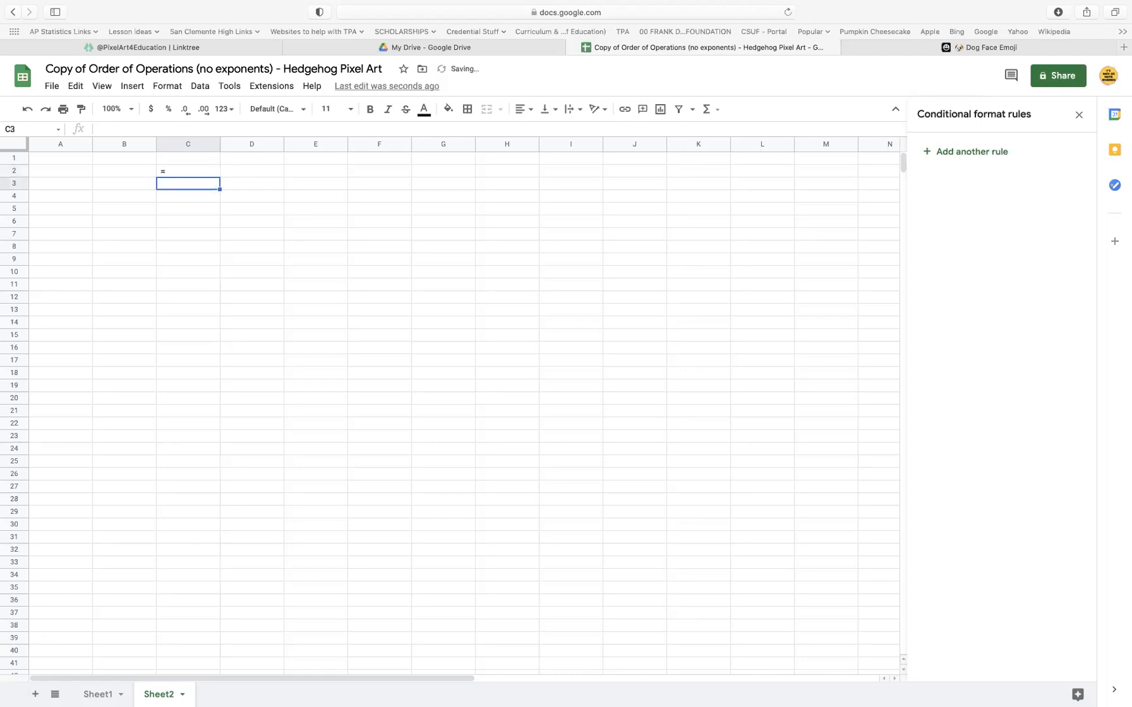
# Enter > in cell C3 and < in cell C4 of the new sheet
pyautogui.write('>')
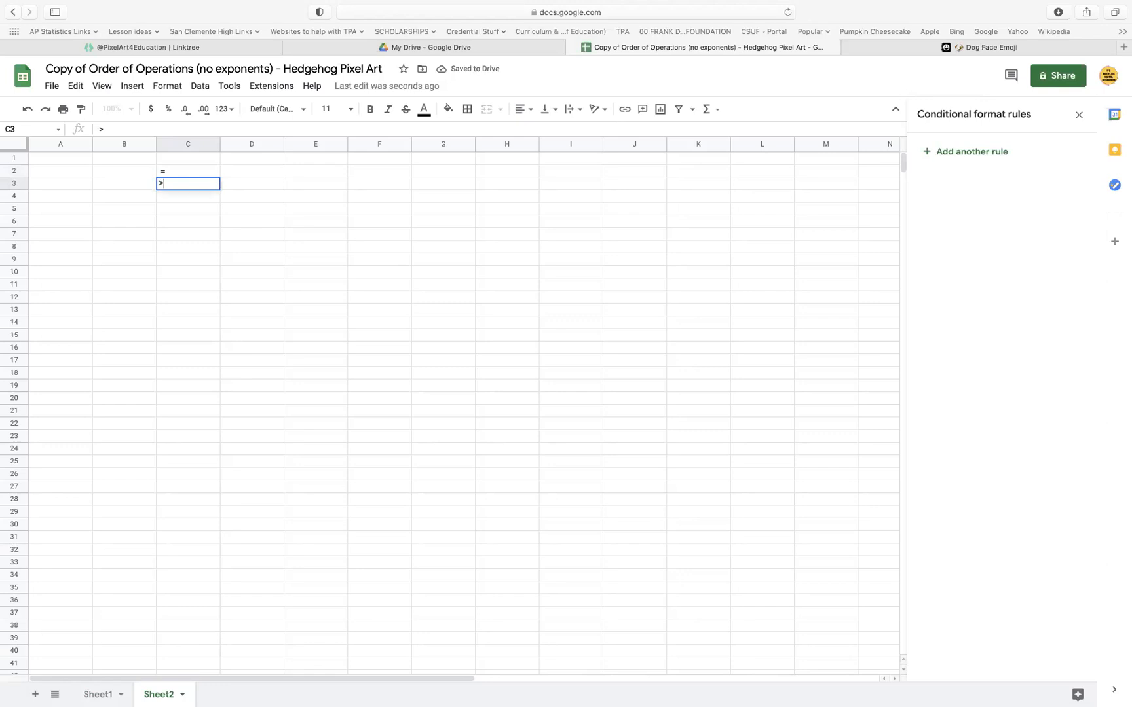
pyautogui.press('Tab')
pyautogui.press('Return')
pyautogui.write('<')
pyautogui.press('Return')
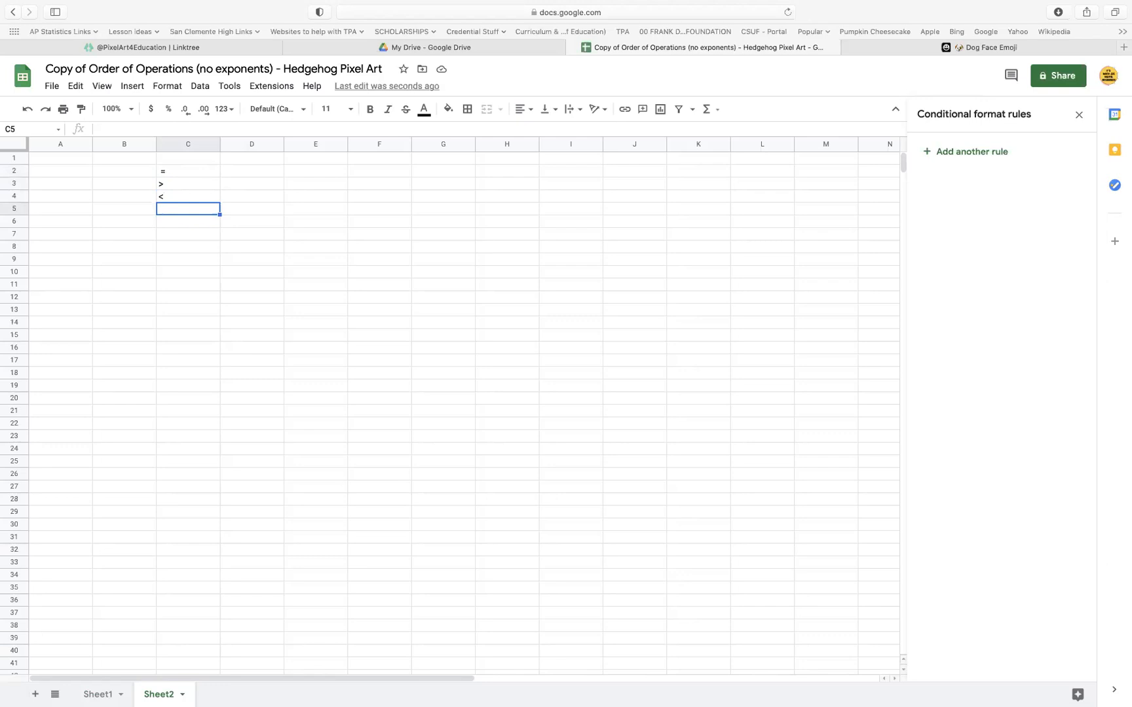
# Load Google Docs in place of the Dog Face Emoji page and create a blank document
pyautogui.click(871, 48)
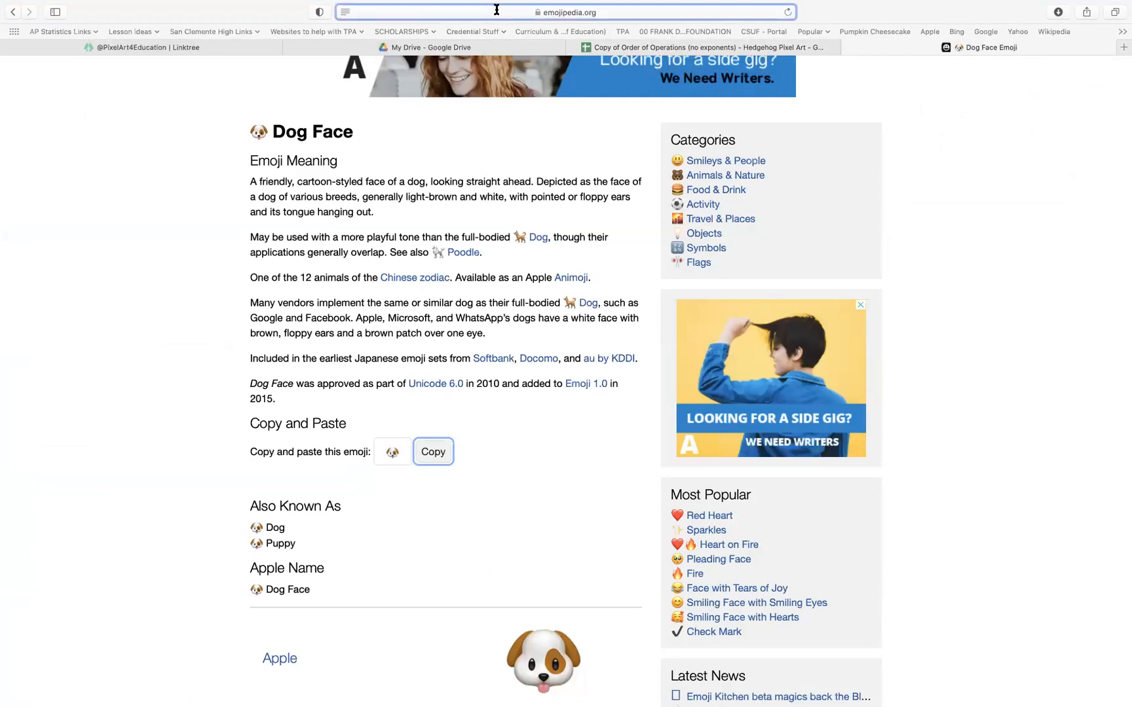
pyautogui.click(495, 11)
pyautogui.write('doc')
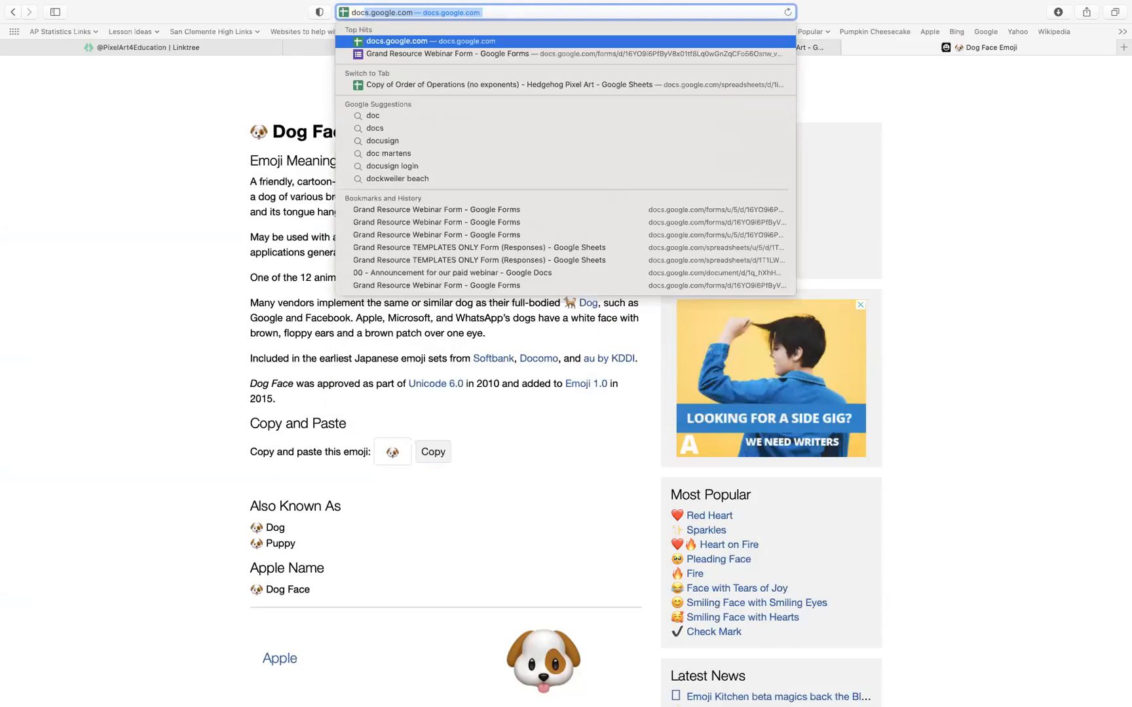
pyautogui.press('Return')
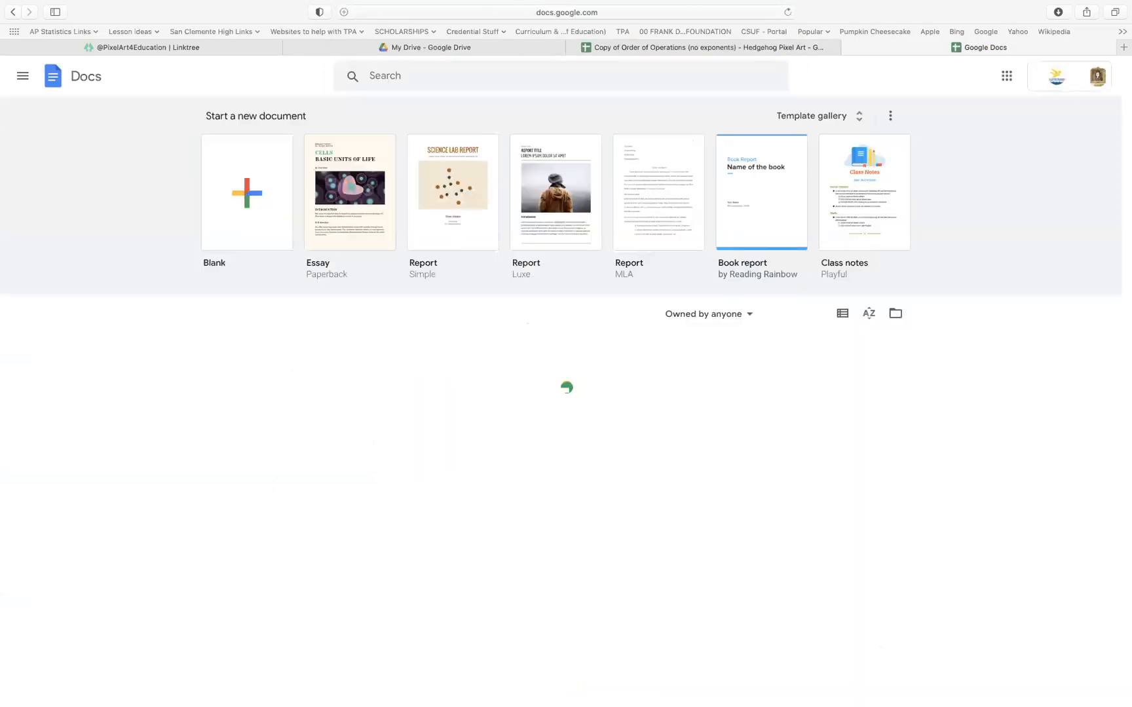
pyautogui.click(245, 204)
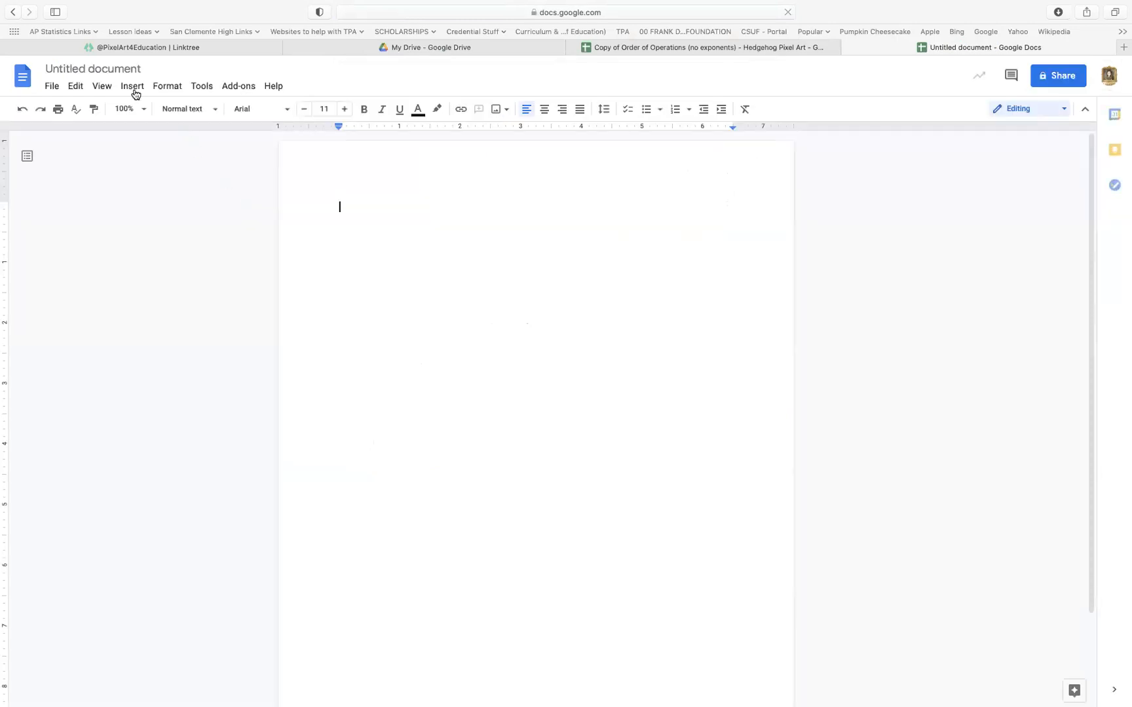
# Open the special characters dialog in the blank document and move it up the page
pyautogui.click(132, 87)
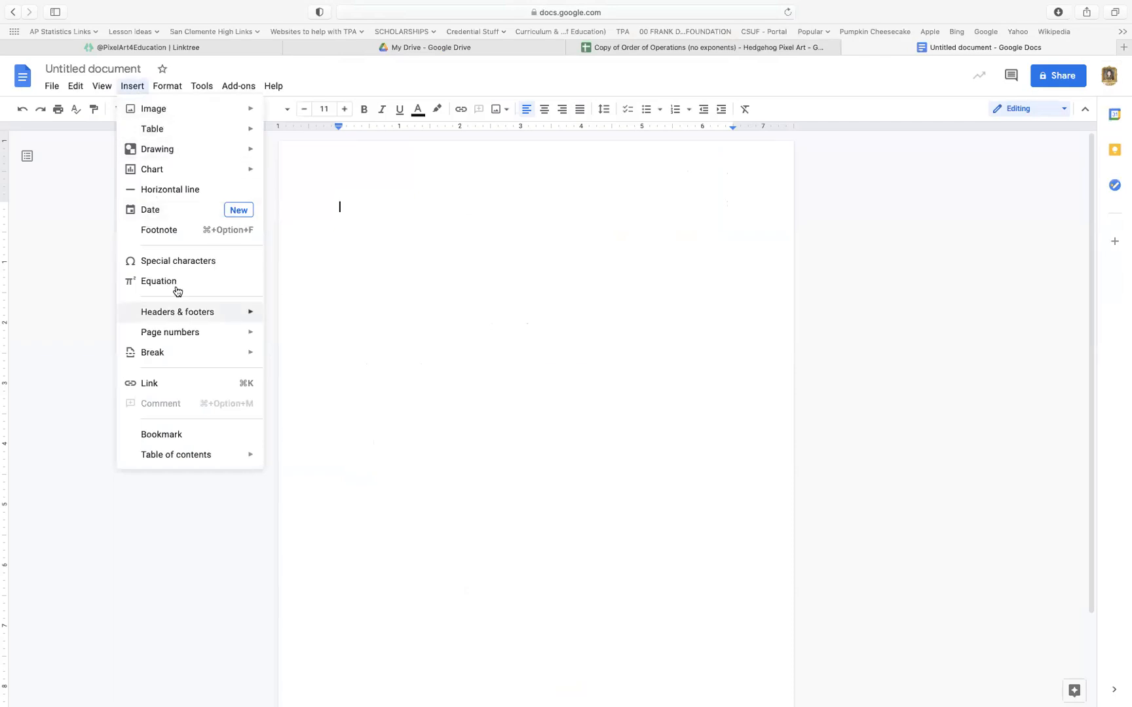
pyautogui.click(178, 263)
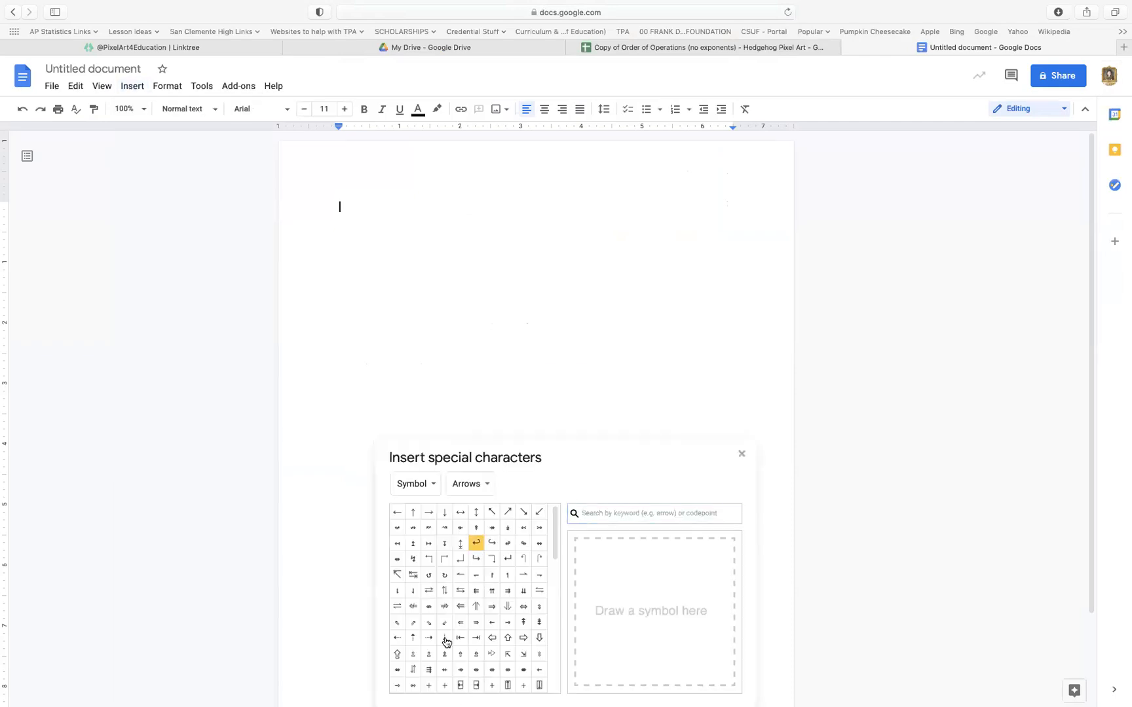
pyautogui.moveTo(616, 457); pyautogui.dragTo(599, 286)
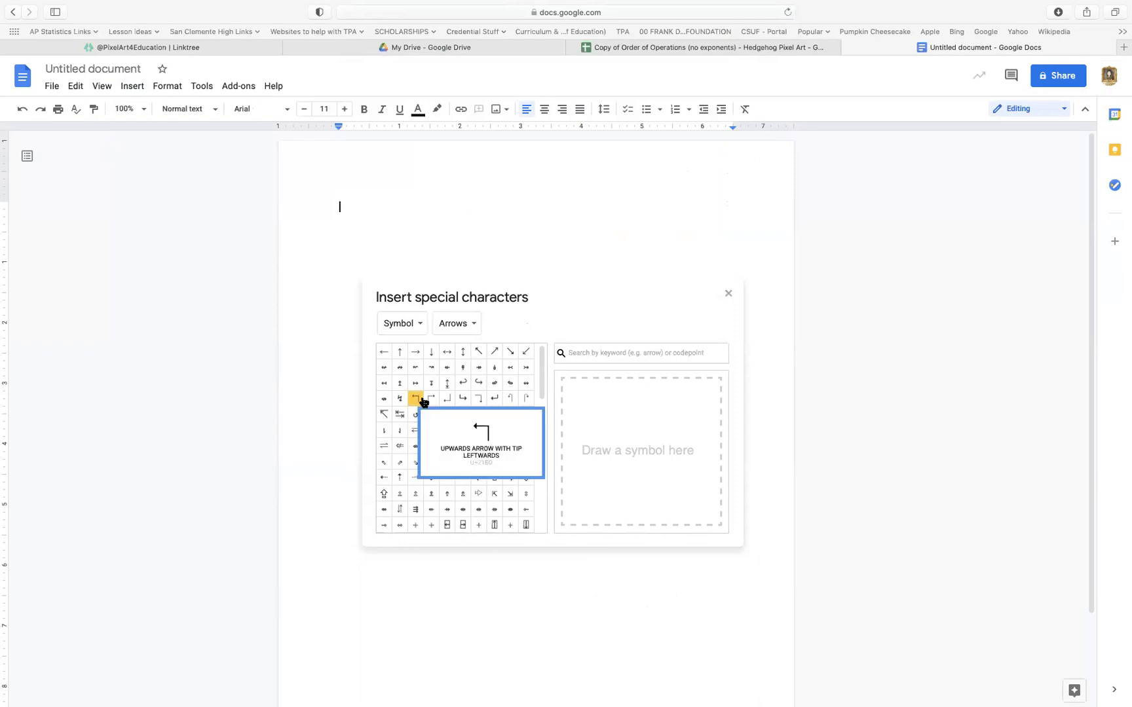
# Search the special characters for "card"
pyautogui.click(629, 354)
pyautogui.write('card')
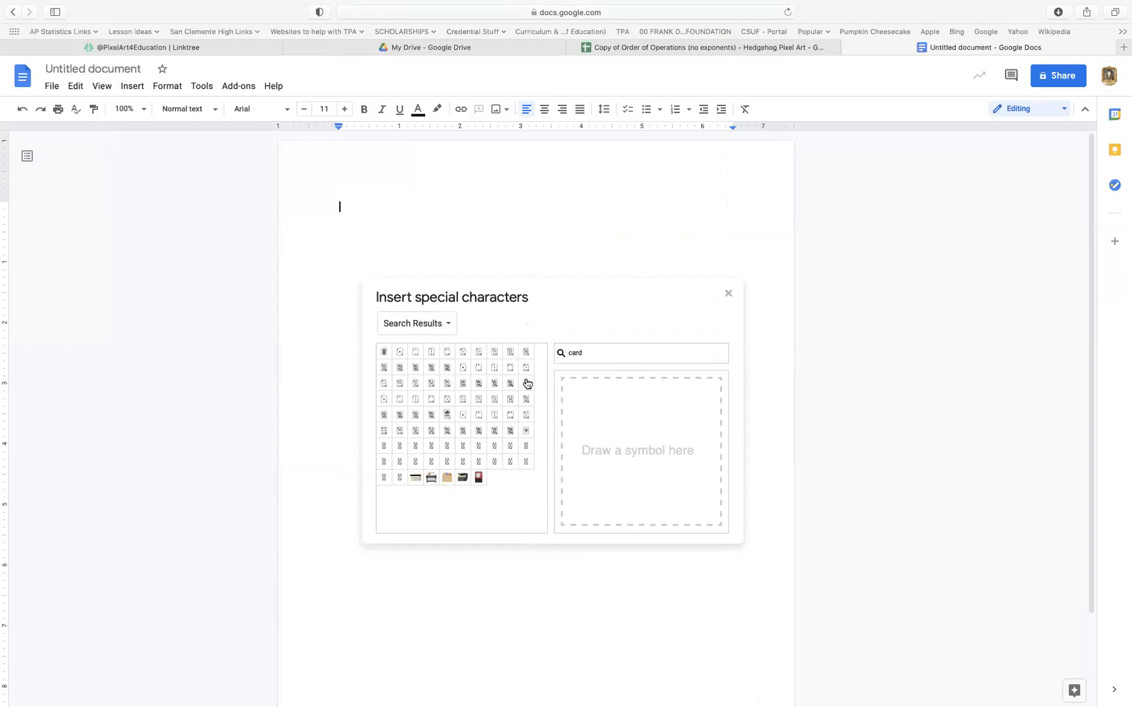
pyautogui.moveTo(451, 355)
# Search the special characters for "less" and insert the ≤ symbol into the document
pyautogui.moveTo(599, 356); pyautogui.dragTo(557, 355)
pyautogui.write('less')
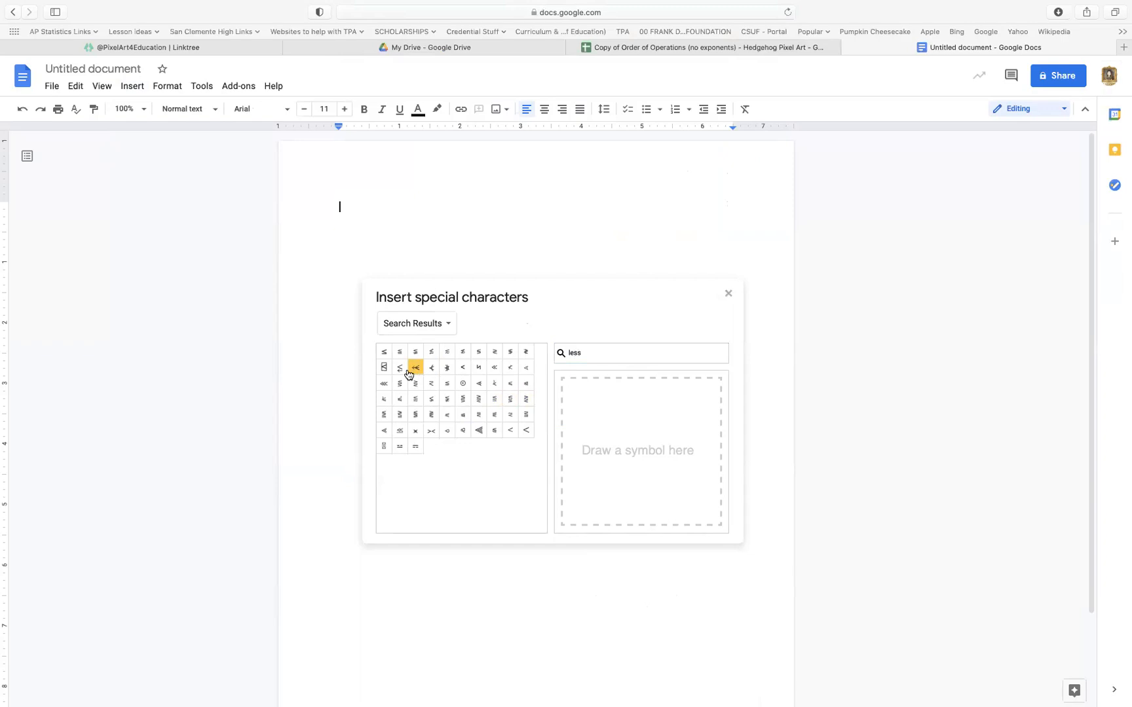
pyautogui.click(384, 354)
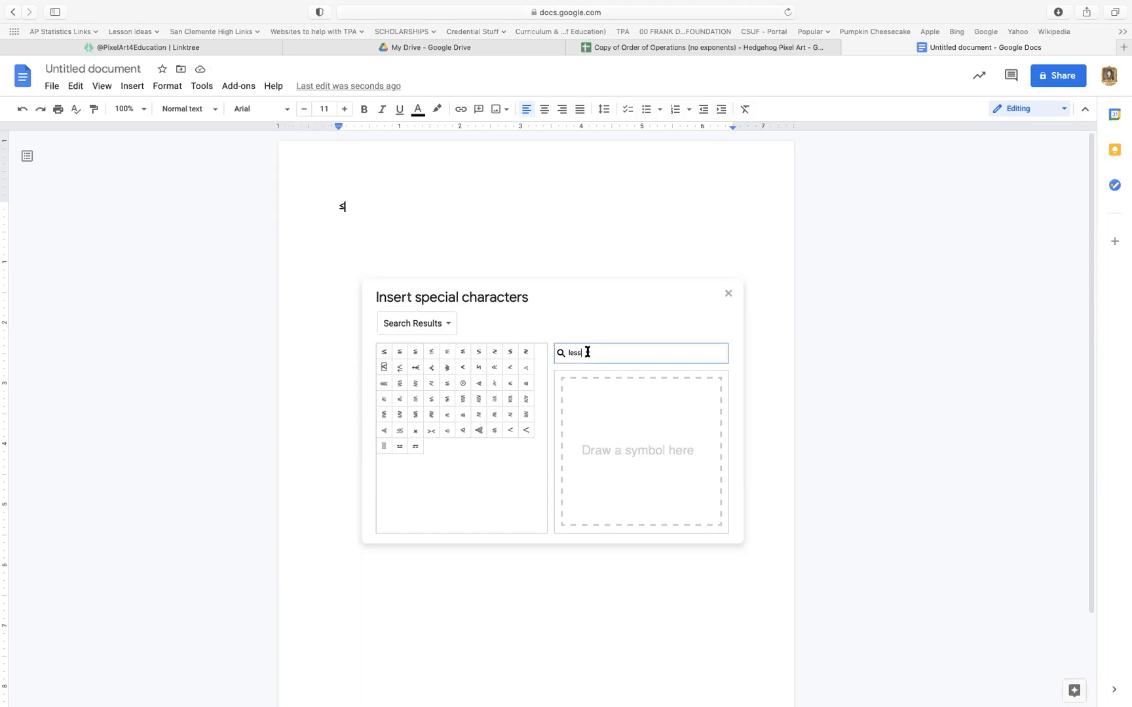
# Search the special characters for "great", insert the ≥ symbol after the ≤, and close the special characters dialog
pyautogui.click(607, 357)
pyautogui.press('BackSpace')
pyautogui.press('BackSpace')
pyautogui.press('BackSpace')
pyautogui.press('BackSpace')
pyautogui.write('great')
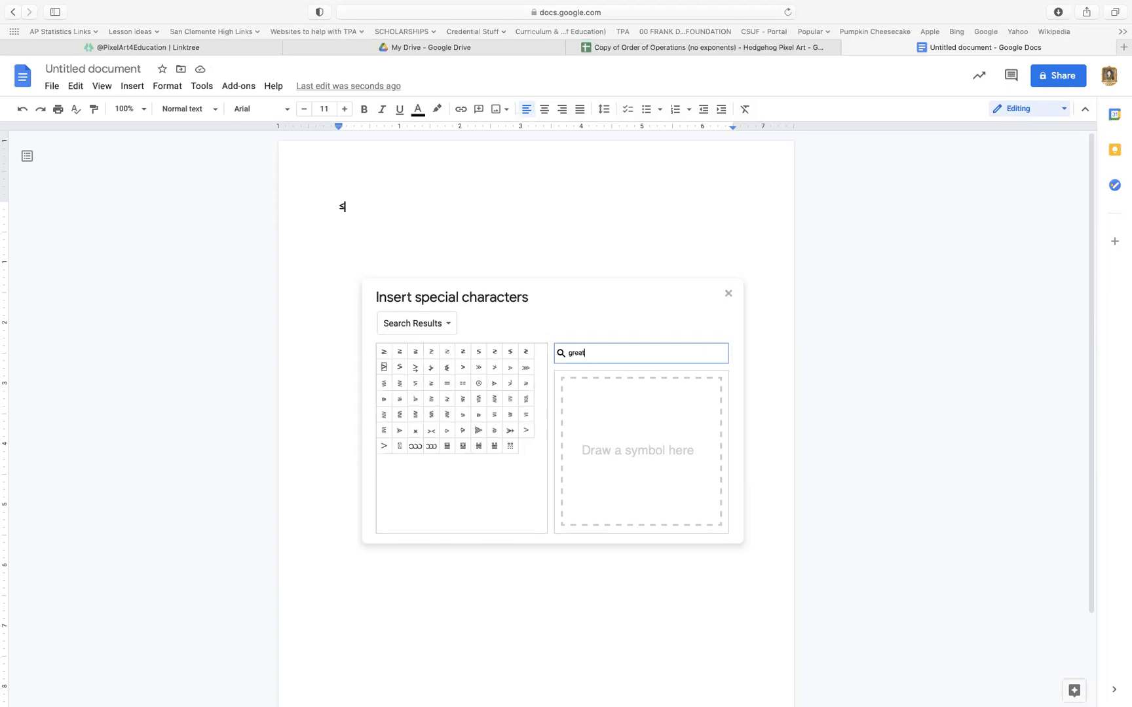
pyautogui.click(385, 352)
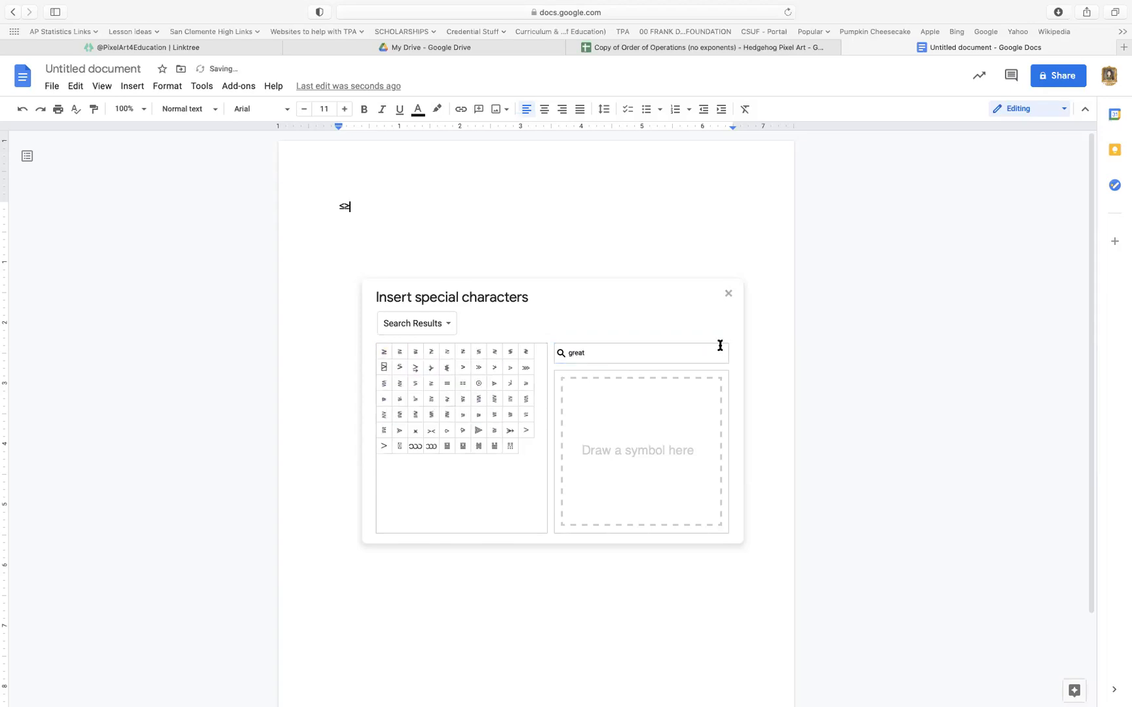
pyautogui.click(728, 294)
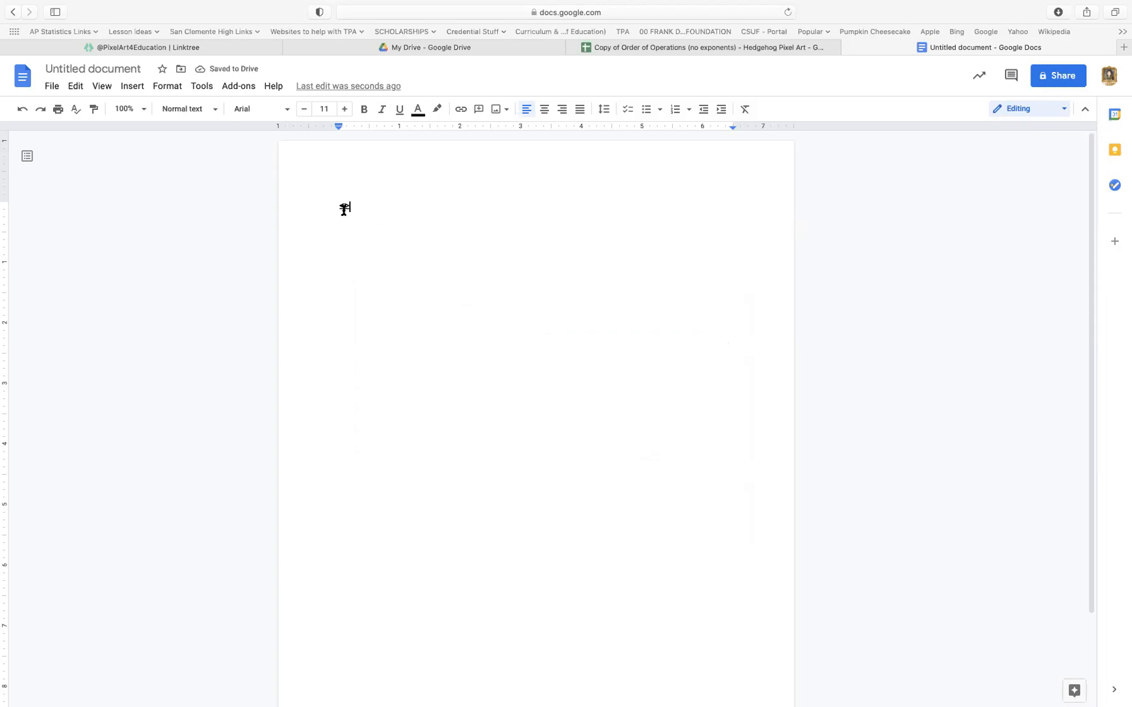
# Put the ≥ symbol on its own line in the document and copy it into cell C5 of the spreadsheet's Sheet2
pyautogui.press('Return')
pyautogui.moveTo(346, 219); pyautogui.dragTo(313, 218)
pyautogui.press('super+c')
pyautogui.click(700, 47)
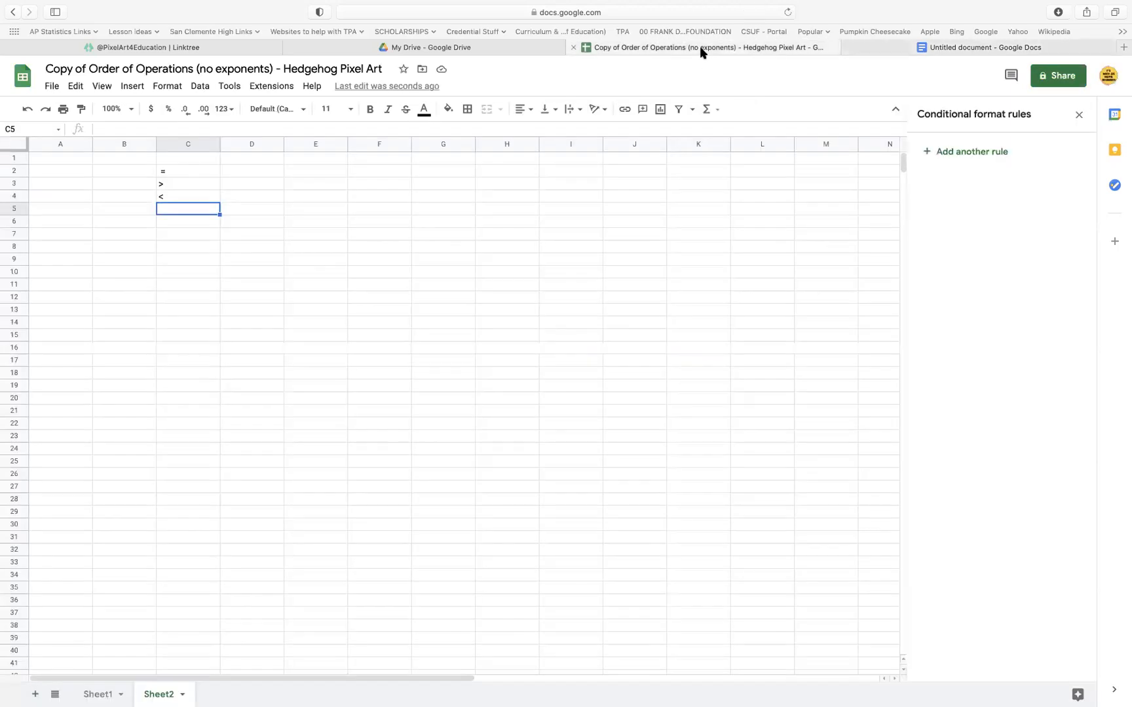
pyautogui.doubleClick(182, 209)
pyautogui.press('super+v')
pyautogui.click(192, 232)
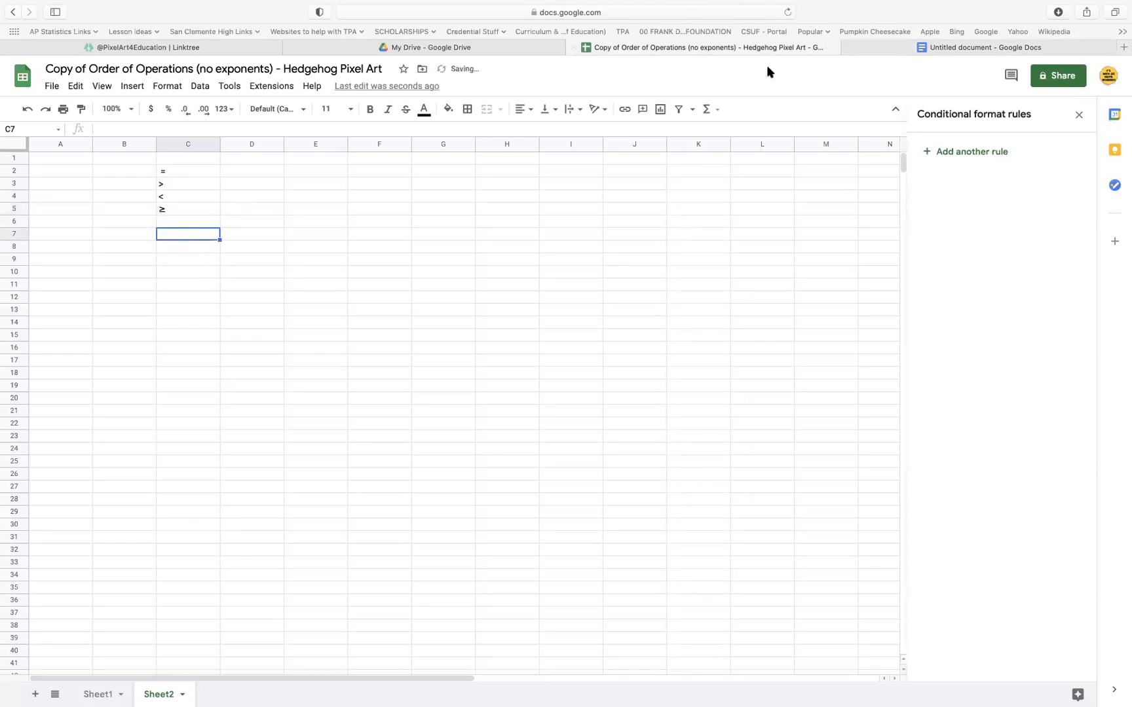
# Copy the ≤ symbol from the document into cell C6 of the spreadsheet's Sheet2
pyautogui.click(902, 52)
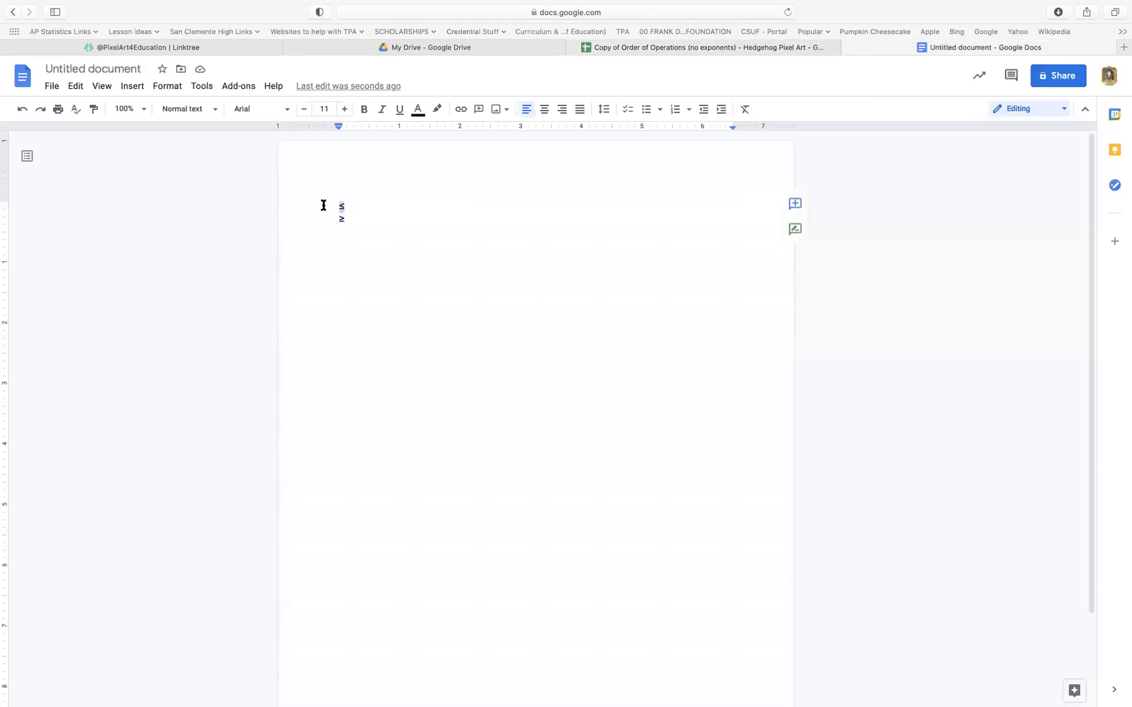
pyautogui.click(632, 48)
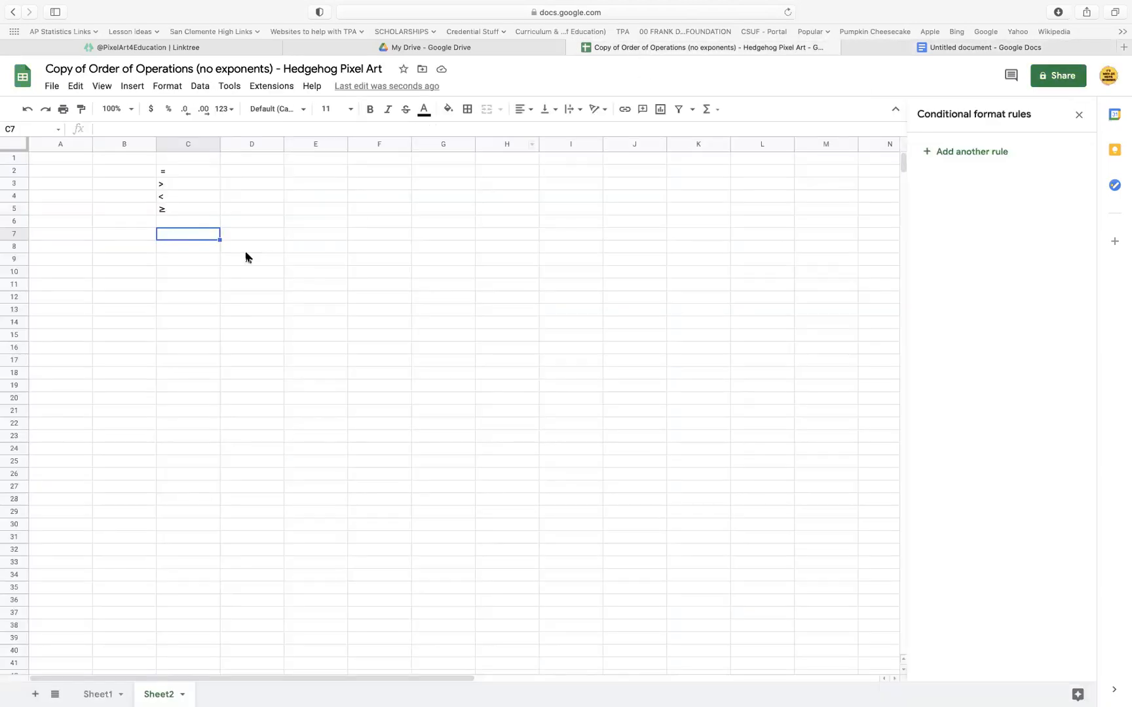
pyautogui.click(207, 222)
pyautogui.write('≤')
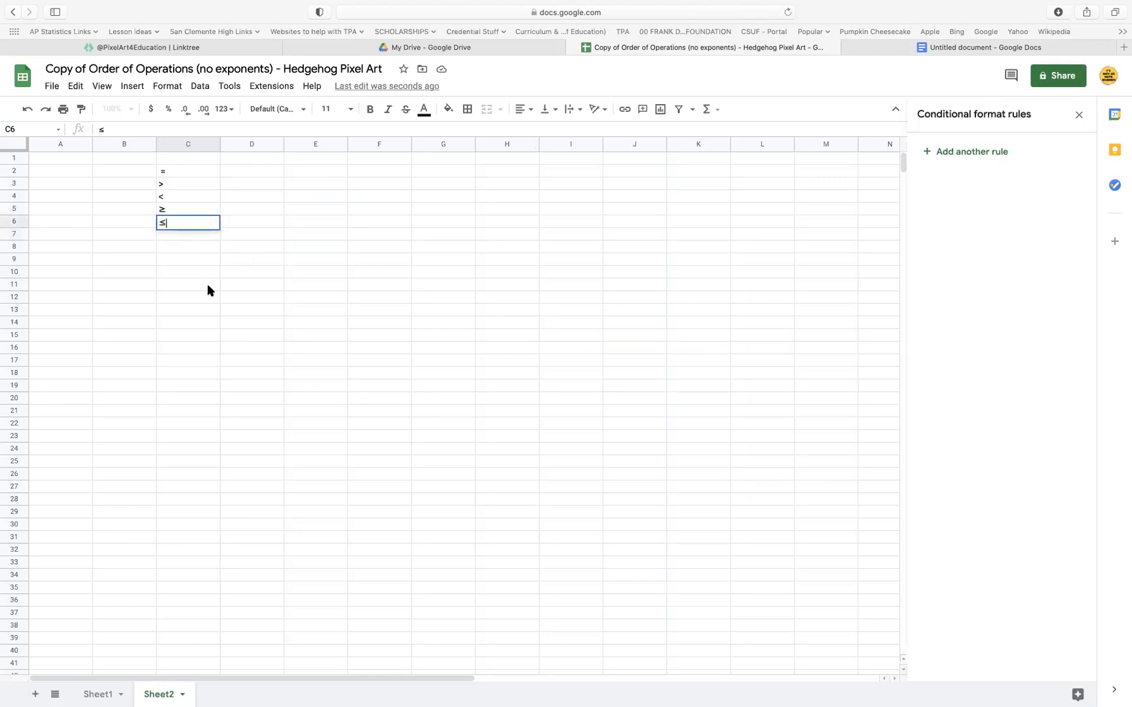
pyautogui.click(207, 286)
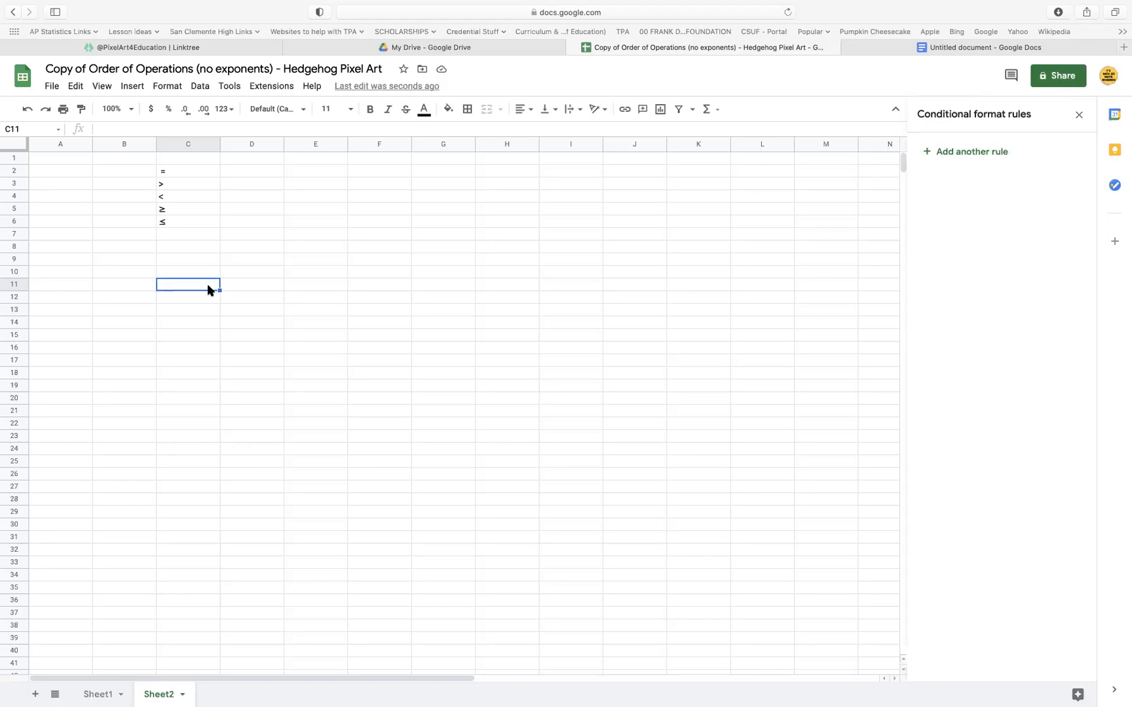
pyautogui.moveTo(201, 169); pyautogui.dragTo(200, 237)
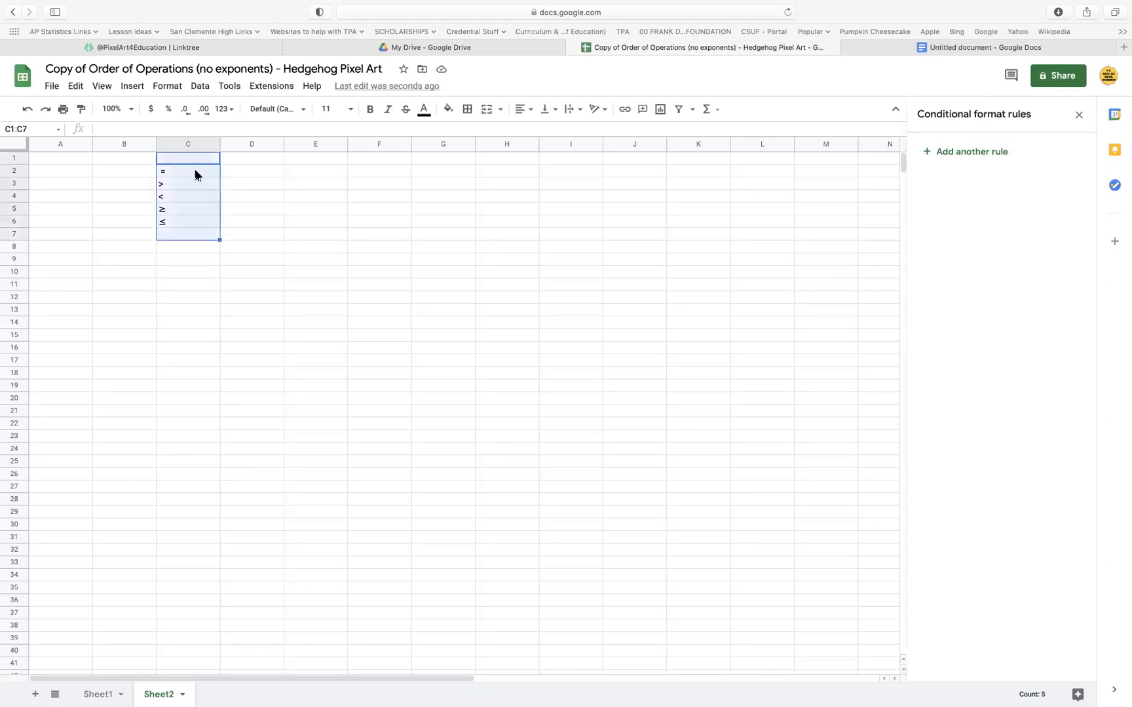
pyautogui.click(194, 173)
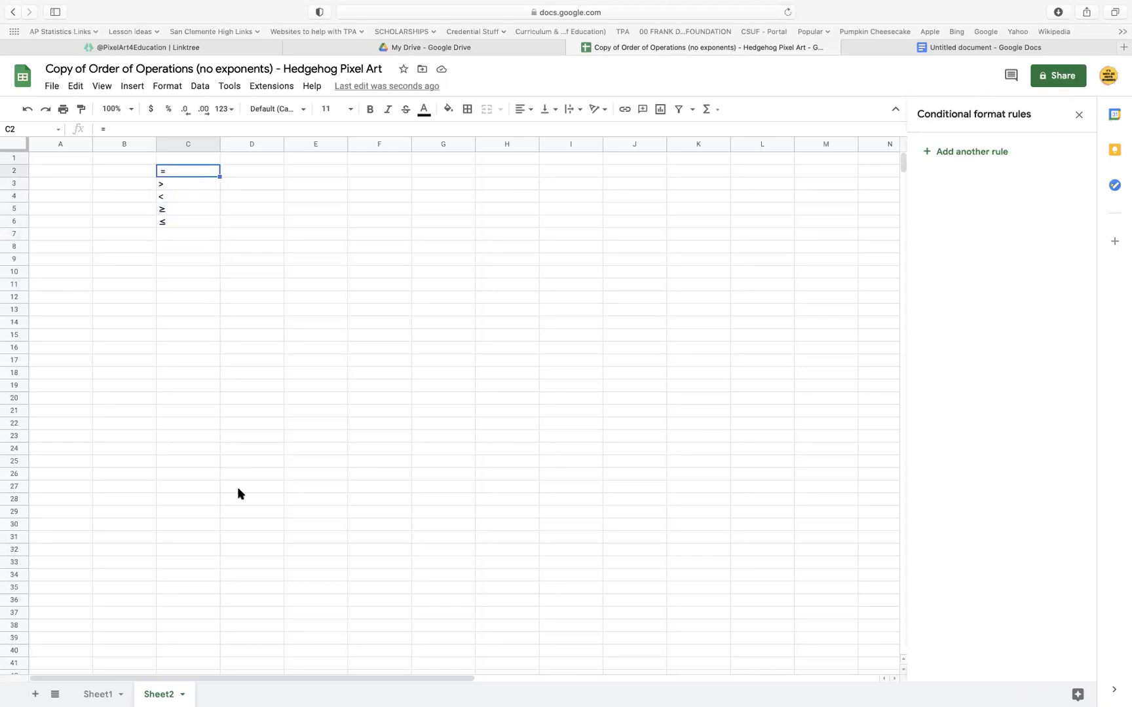
# Add data validation to Sheet1's cell F17:F32 with a dropdown list from the range Sheet2!C2:C6 and save it
pyautogui.click(104, 695)
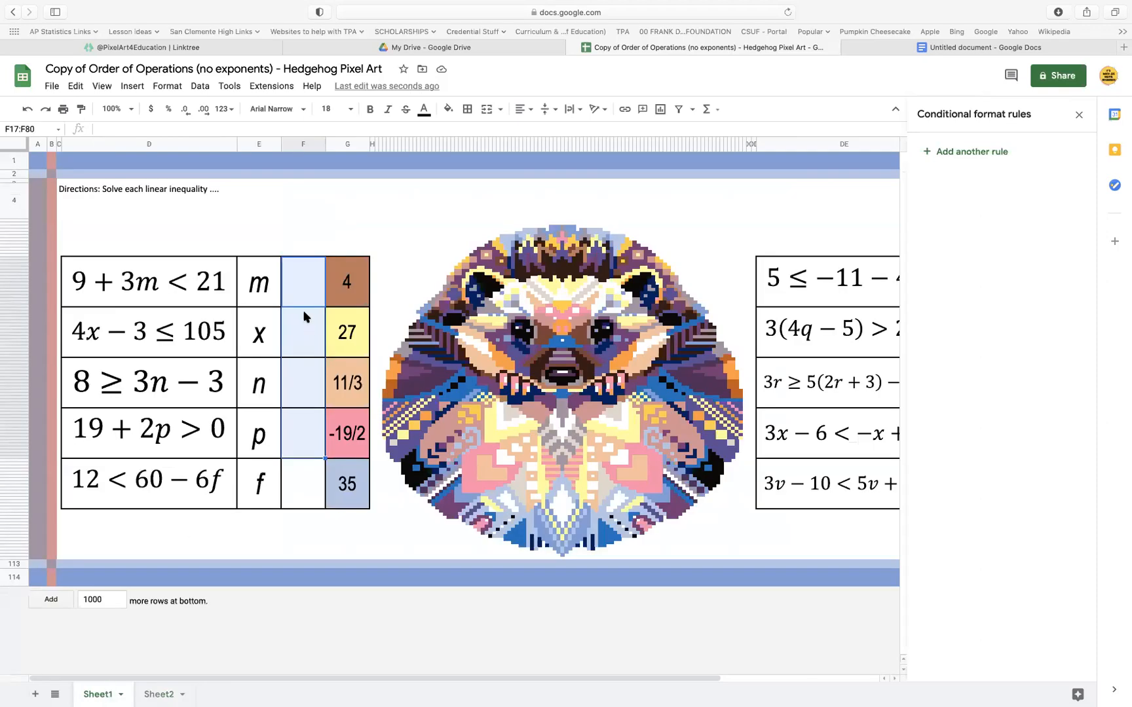
pyautogui.click(304, 292)
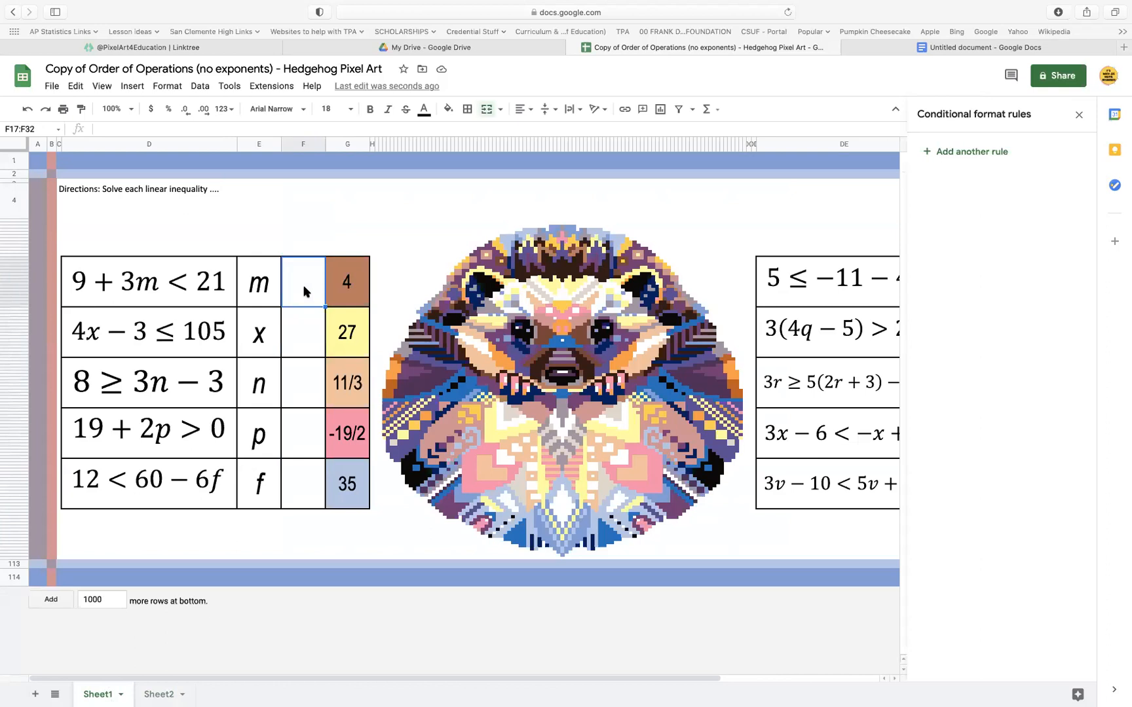
pyautogui.rightClick(305, 292)
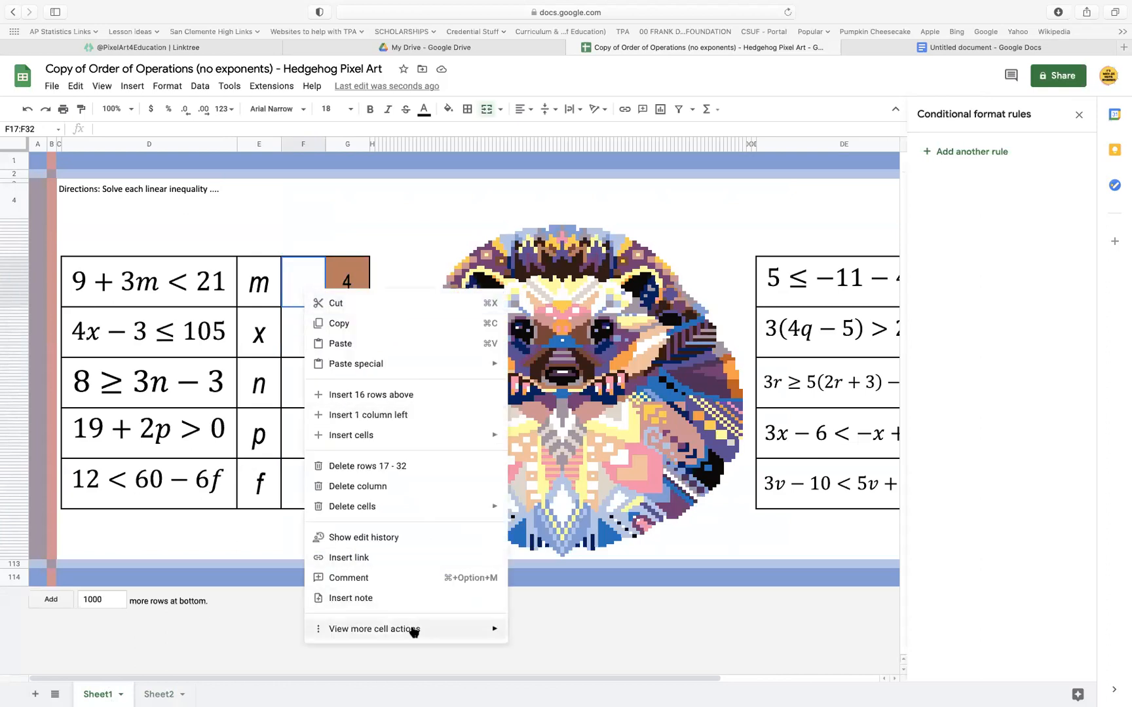
pyautogui.moveTo(412, 632)
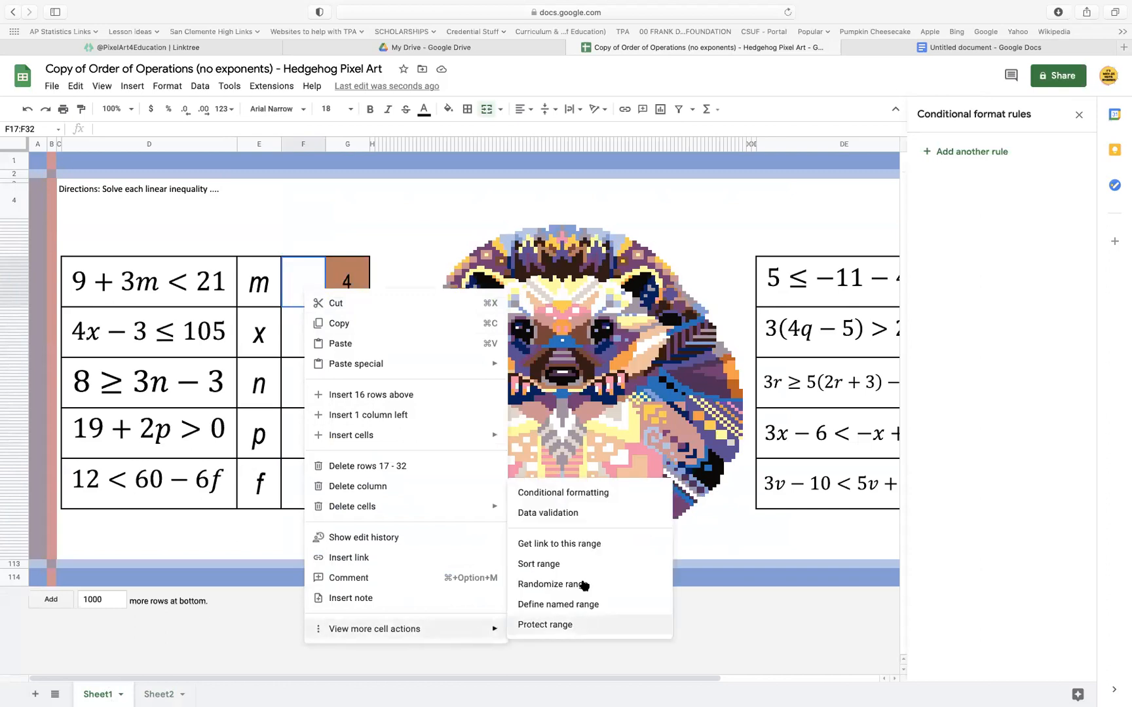
pyautogui.click(579, 514)
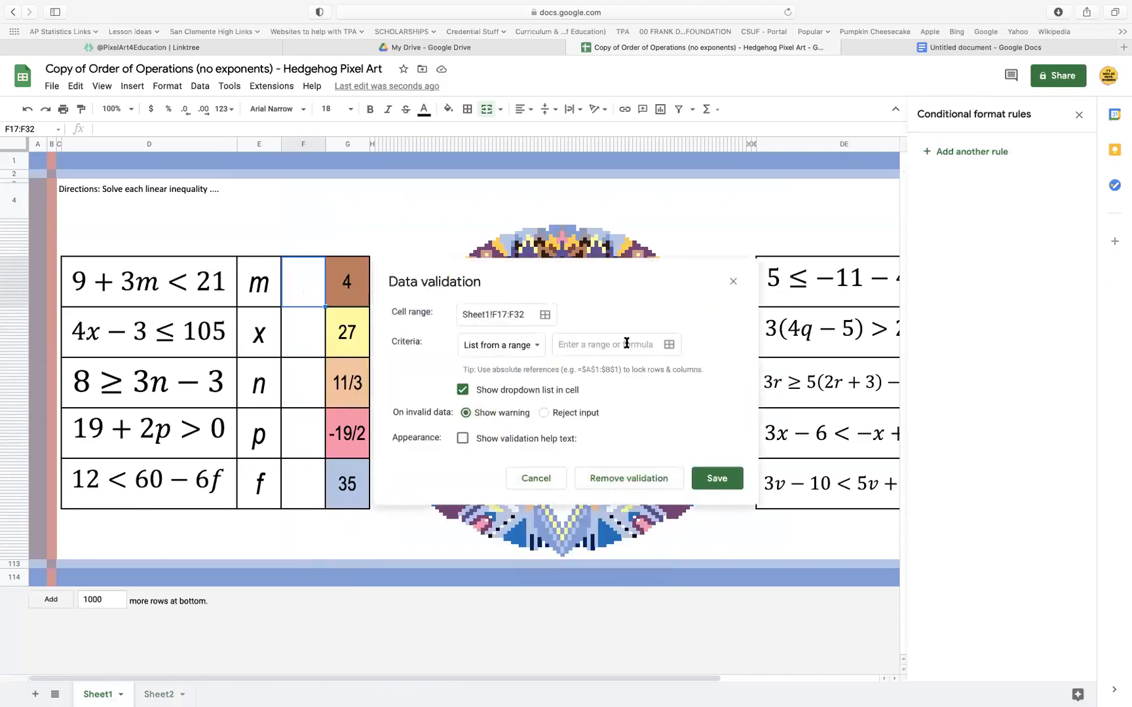
pyautogui.click(669, 346)
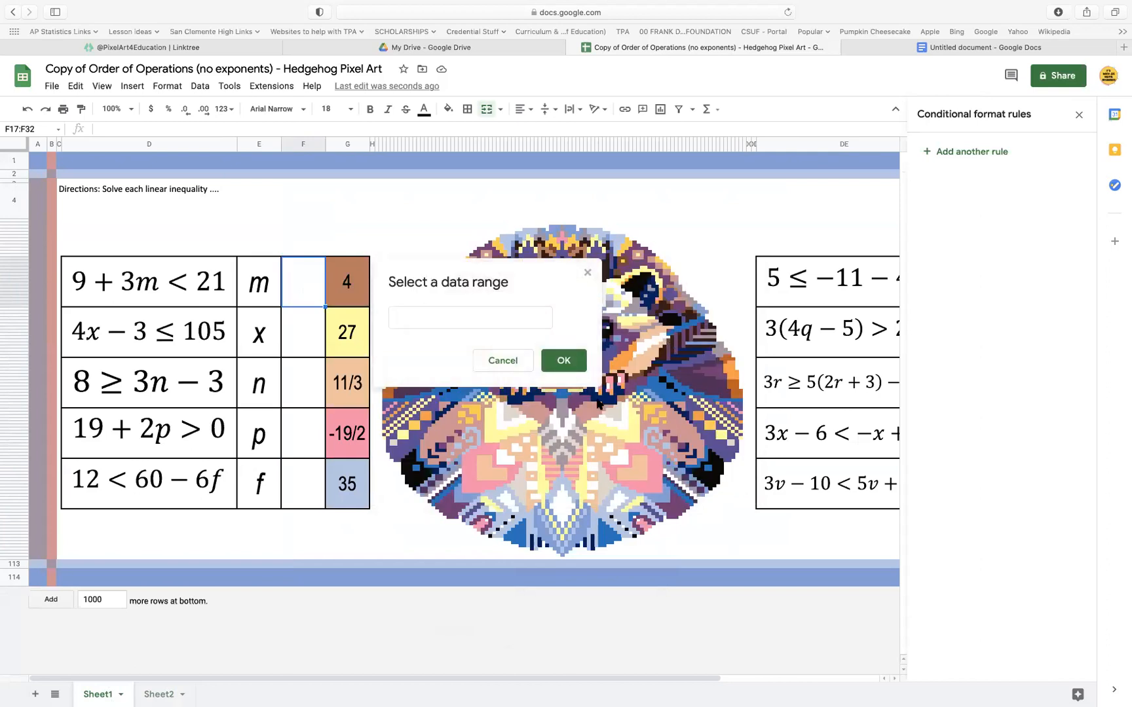
pyautogui.click(160, 694)
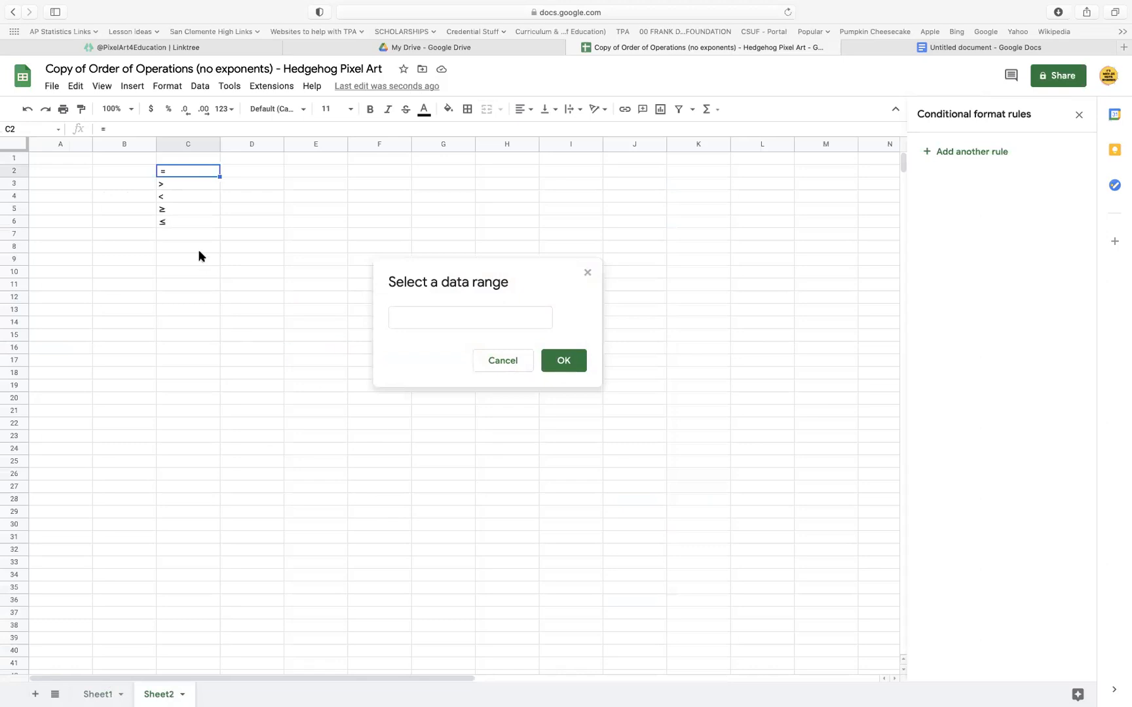
pyautogui.moveTo(209, 171); pyautogui.dragTo(200, 221)
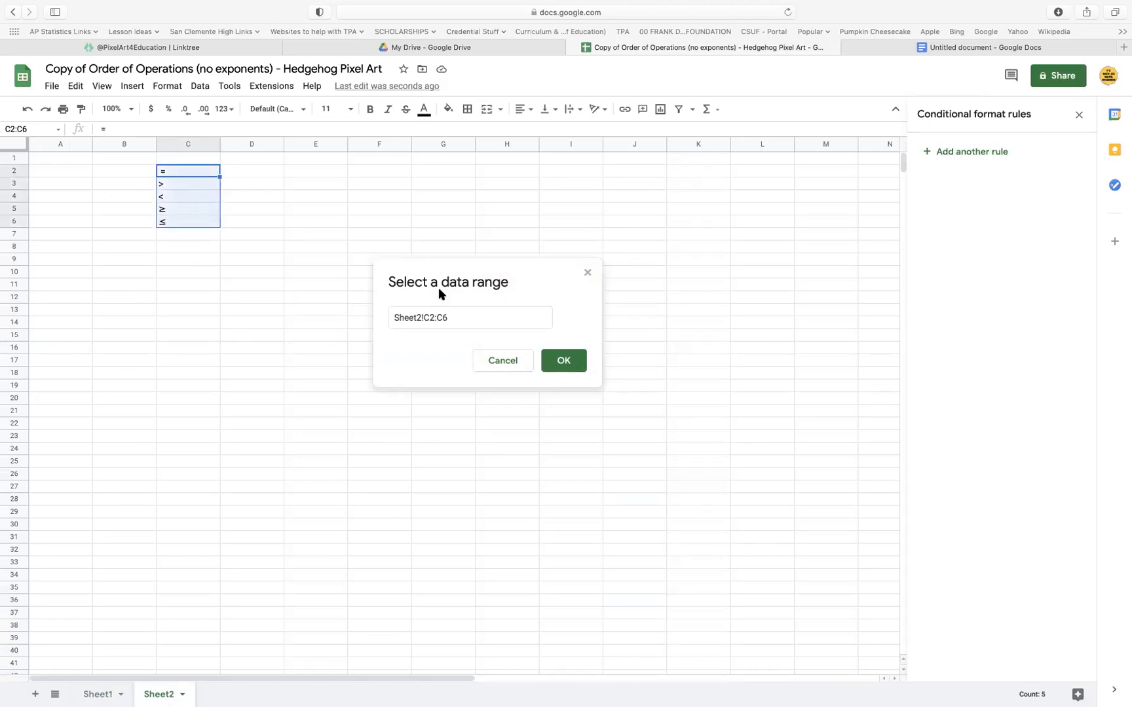
pyautogui.click(570, 365)
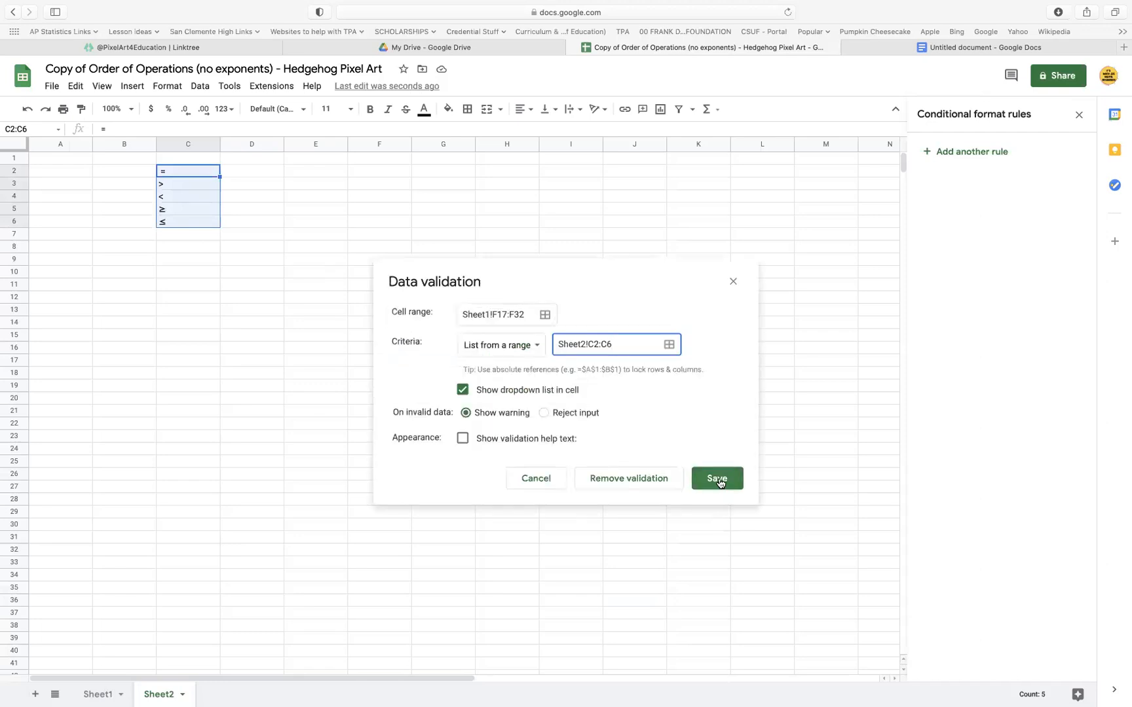
pyautogui.click(720, 489)
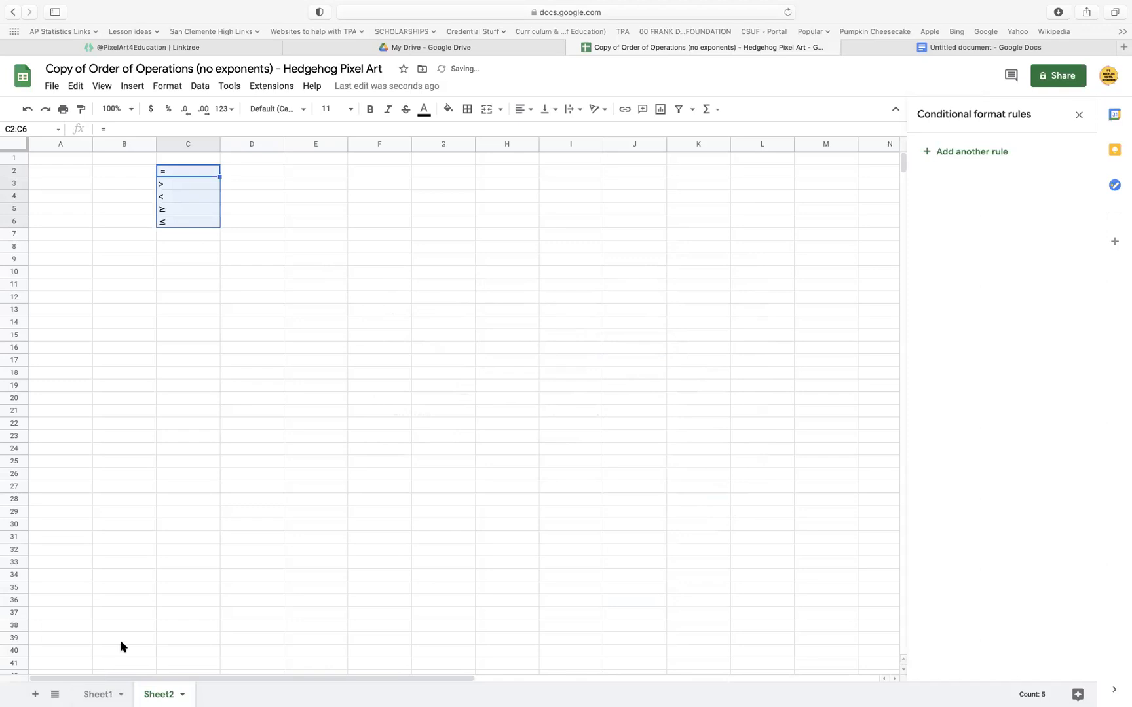
# Try out the new symbol dropdown in the cell beside m on Sheet1
pyautogui.click(107, 695)
pyautogui.click(318, 283)
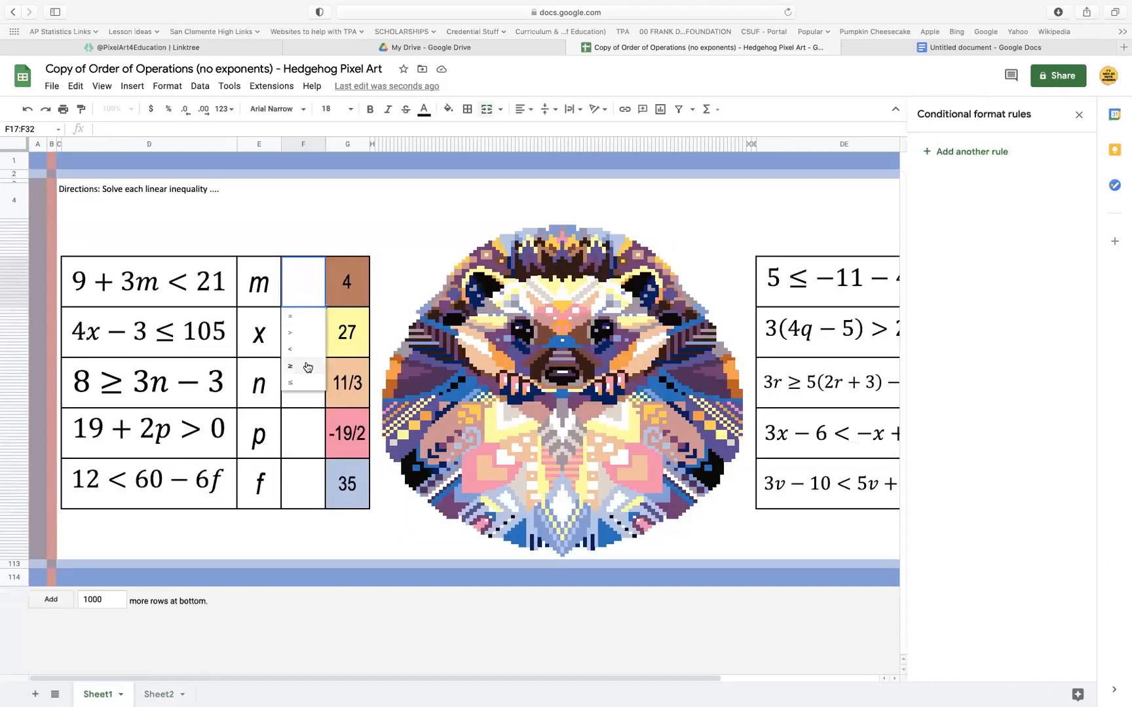
pyautogui.click(303, 366)
pyautogui.doubleClick(320, 283)
pyautogui.click(321, 405)
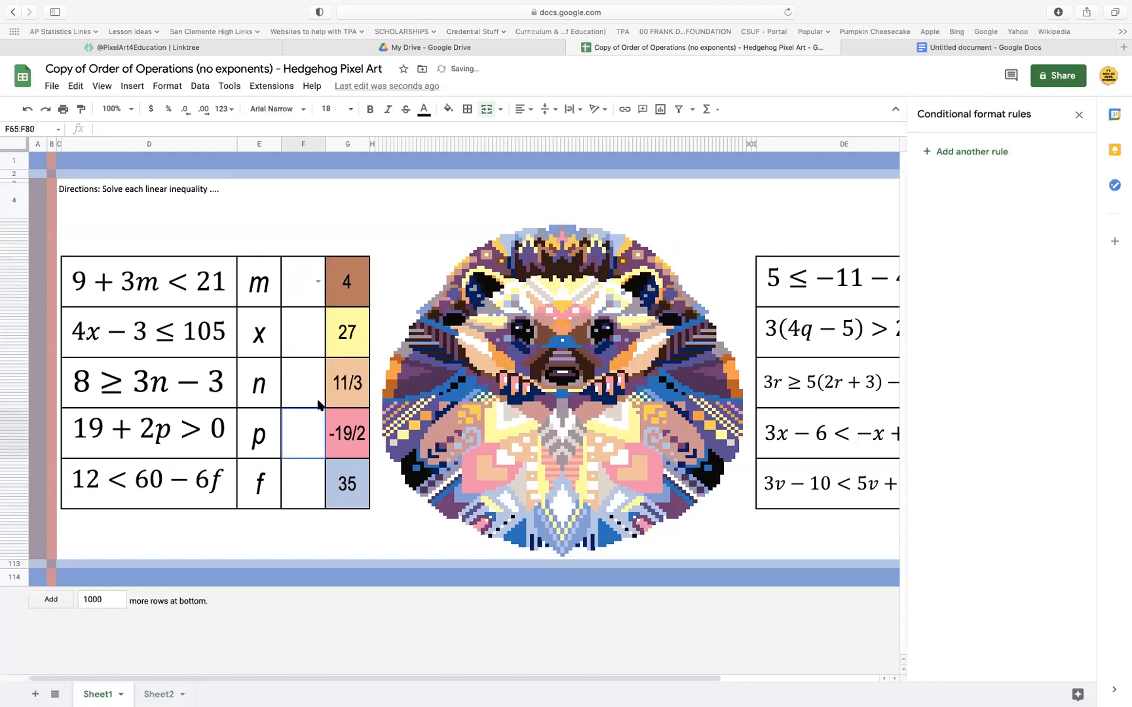
# Copy the dropdown cell beside m into the four column F cells beside x, n, p and f
pyautogui.click(310, 294)
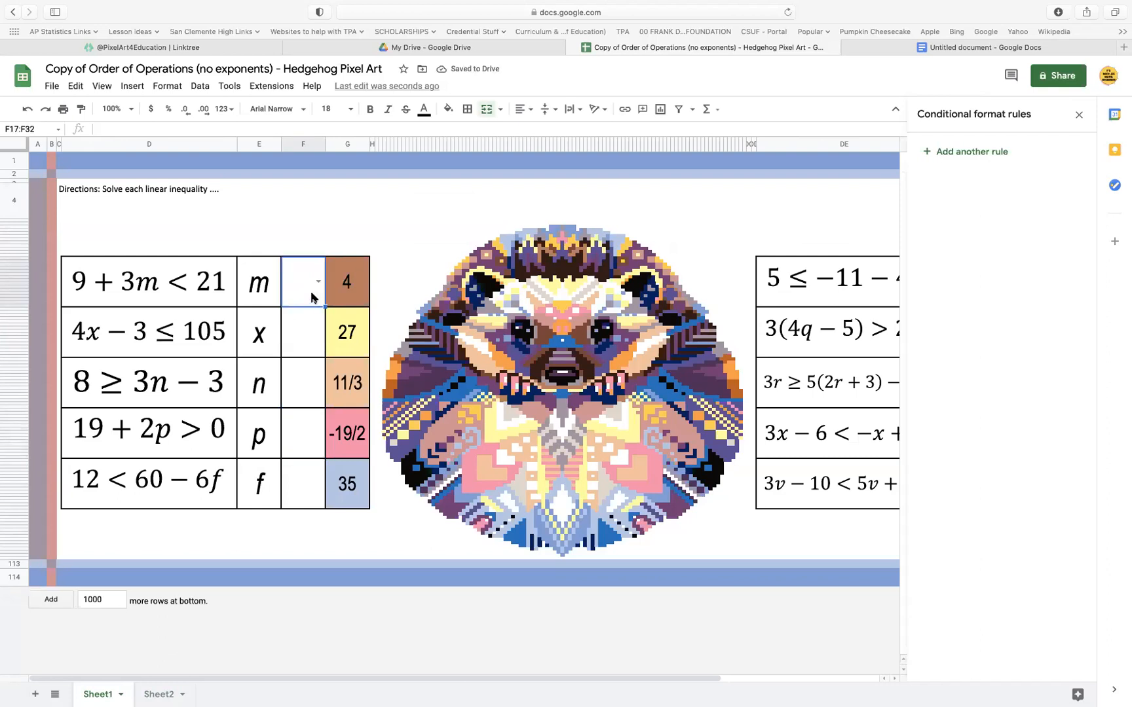
pyautogui.press('Down')
pyautogui.hotkey('ctrl', 'v')
pyautogui.press('Down')
pyautogui.hotkey('ctrl', 'v')
pyautogui.press('Down')
pyautogui.hotkey('ctrl', 'v')
pyautogui.press('Down')
pyautogui.hotkey('ctrl', 'v')
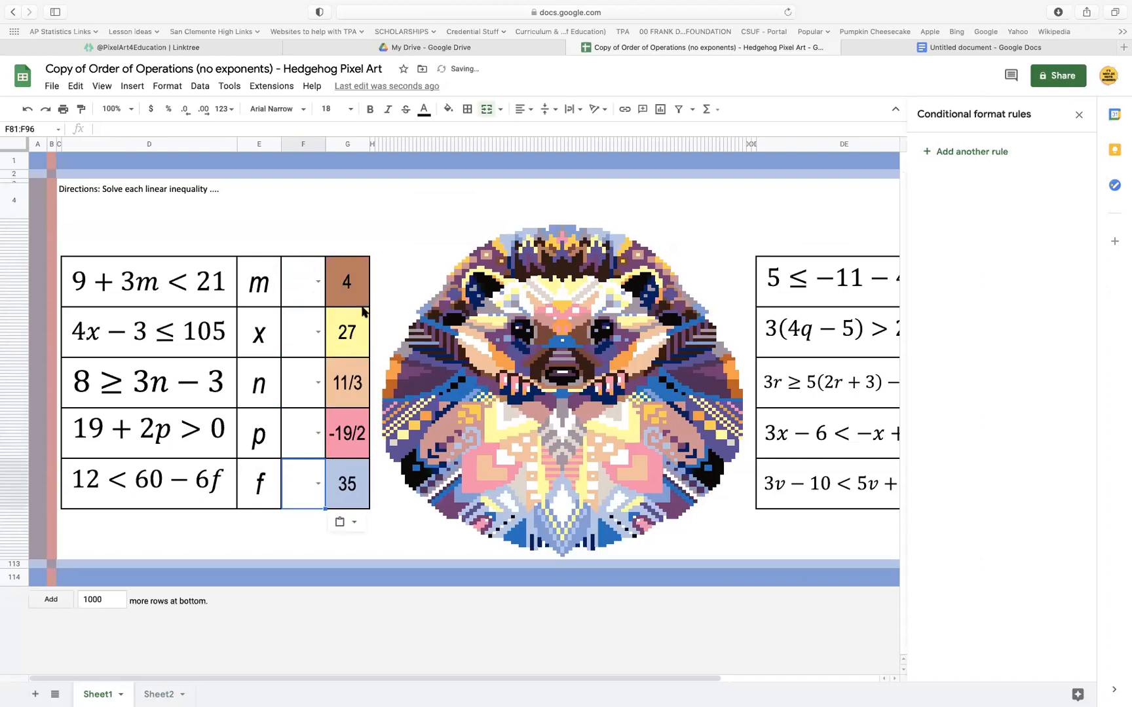
# Copy the dropdown cell beside m into the five column DG cells beside j, q, r, x and v
pyautogui.click(309, 288)
pyautogui.hscroll(5, 434, 354)
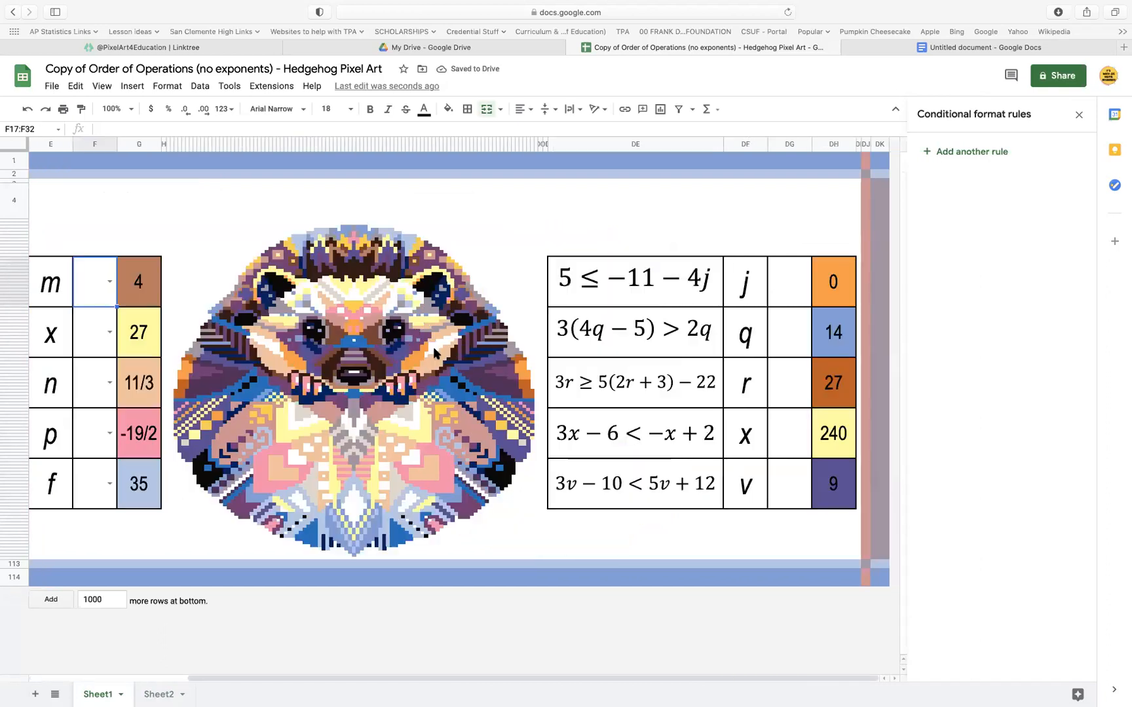
pyautogui.click(778, 279)
pyautogui.hotkey('ctrl', 'v')
pyautogui.click(788, 335)
pyautogui.hotkey('ctrl', 'v')
pyautogui.click(794, 400)
pyautogui.hotkey('ctrl', 'v')
pyautogui.click(792, 453)
pyautogui.hotkey('ctrl', 'v')
pyautogui.click(790, 493)
pyautogui.hotkey('ctrl', 'v')
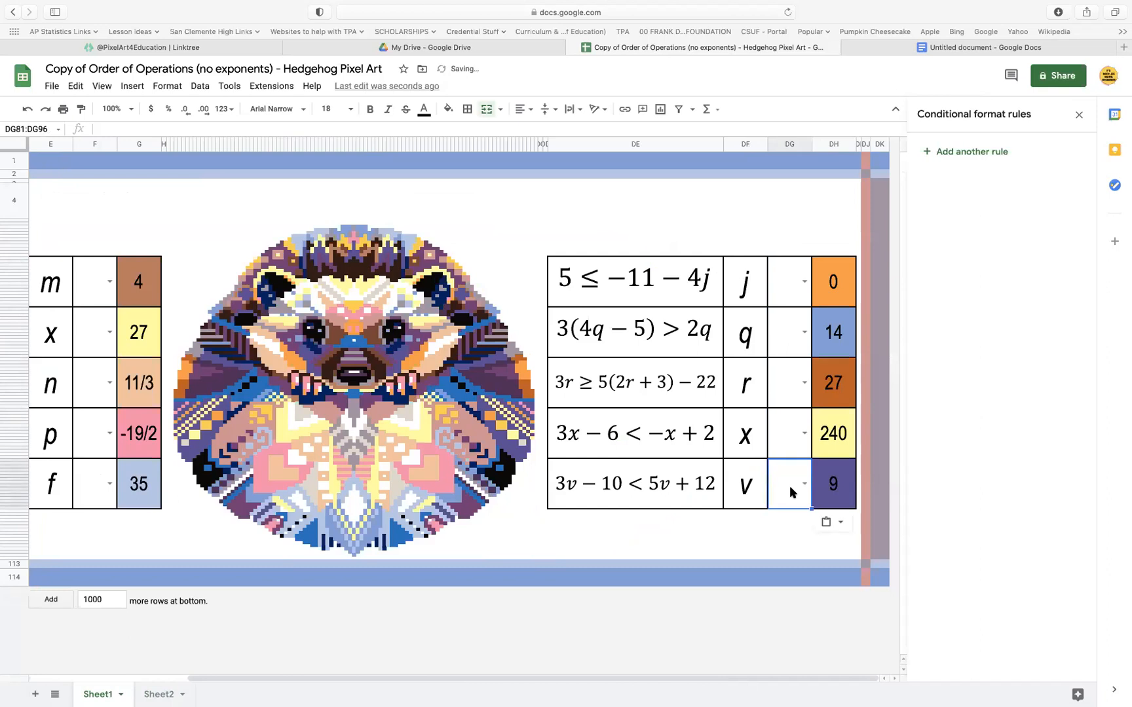
# Review the symbol list on Sheet2, and choose ≥ in Sheet1's dropdown cells beside m and x in column F
pyautogui.hscroll(-5, 378, 393)
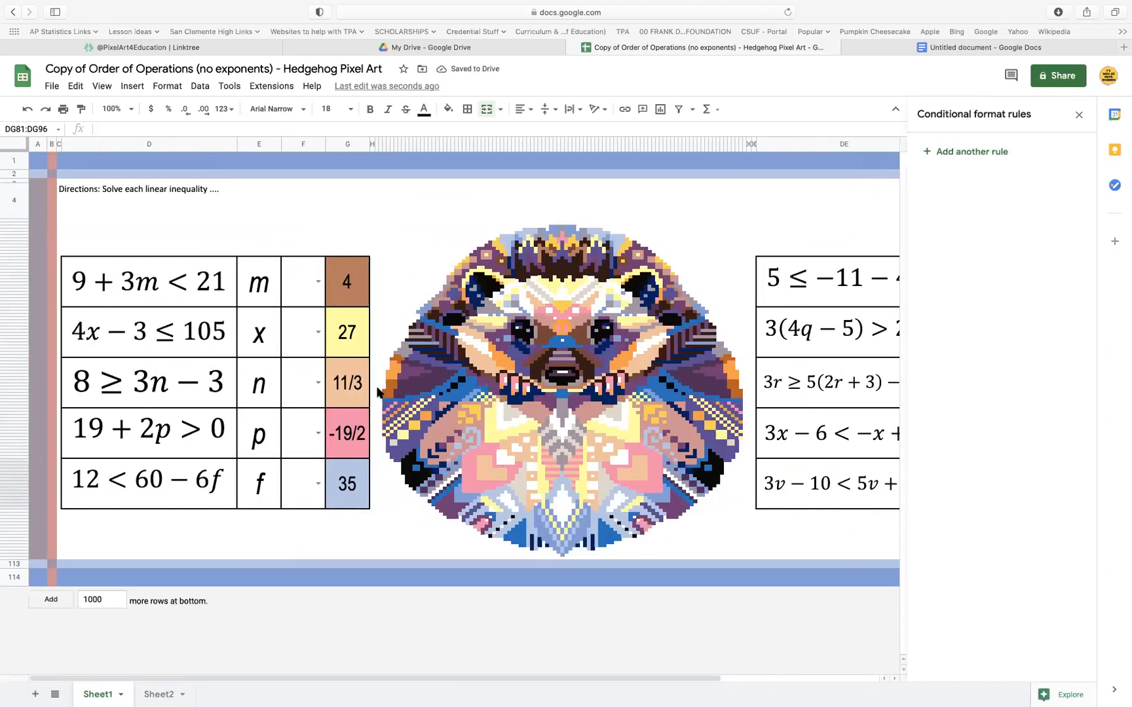
pyautogui.click(159, 694)
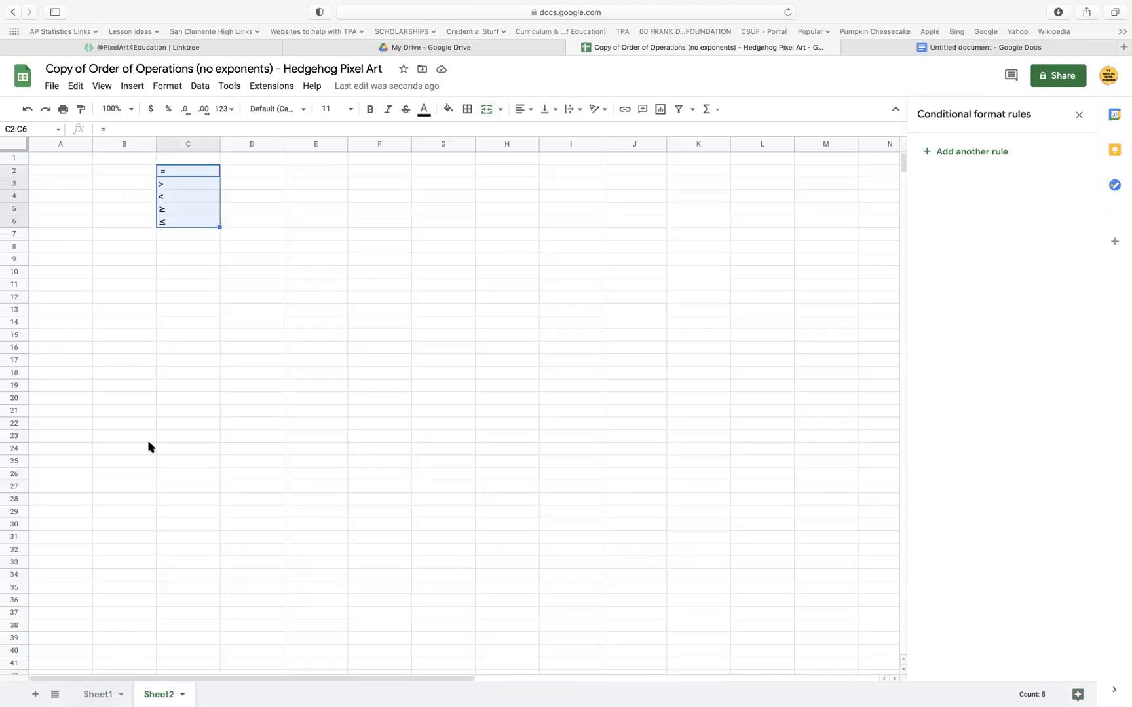
pyautogui.click(105, 693)
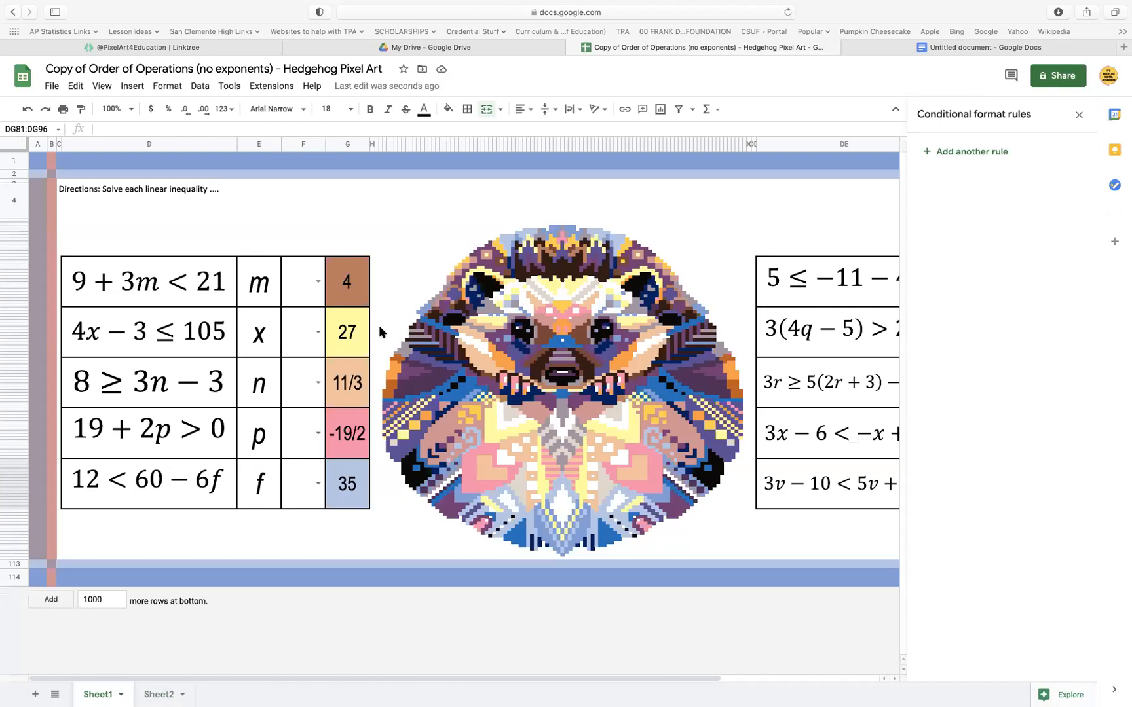
pyautogui.click(316, 283)
pyautogui.click(306, 367)
pyautogui.click(318, 335)
pyautogui.click(318, 336)
pyautogui.click(312, 423)
# Select columns F and DG together and set their font size to 36
pyautogui.click(303, 145)
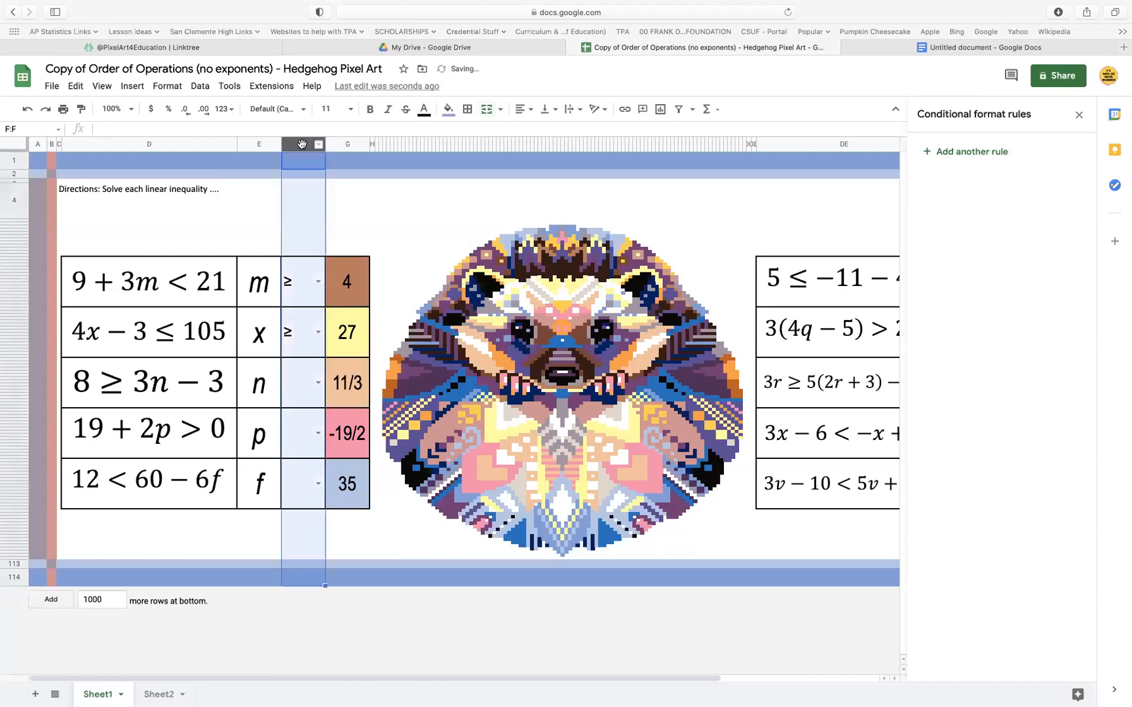
pyautogui.hscroll(5, 540, 306)
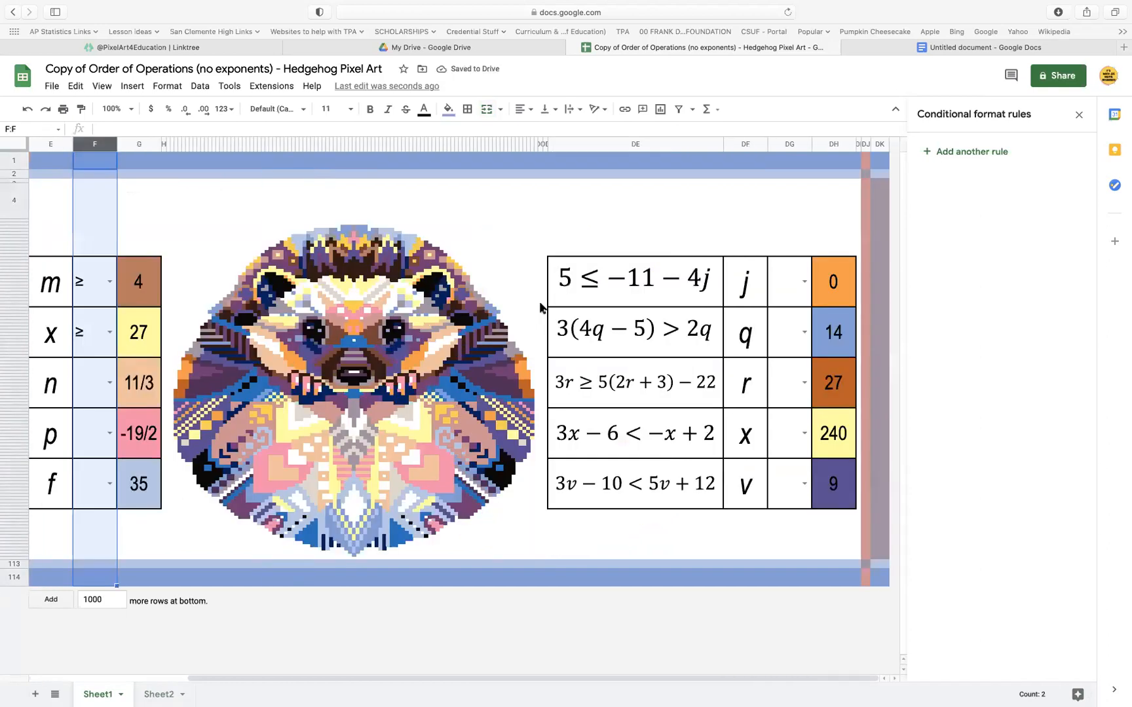
pyautogui.keyDown('super'); pyautogui.click(789, 144); pyautogui.keyUp('super')
pyautogui.hscroll(-5, 272, 320)
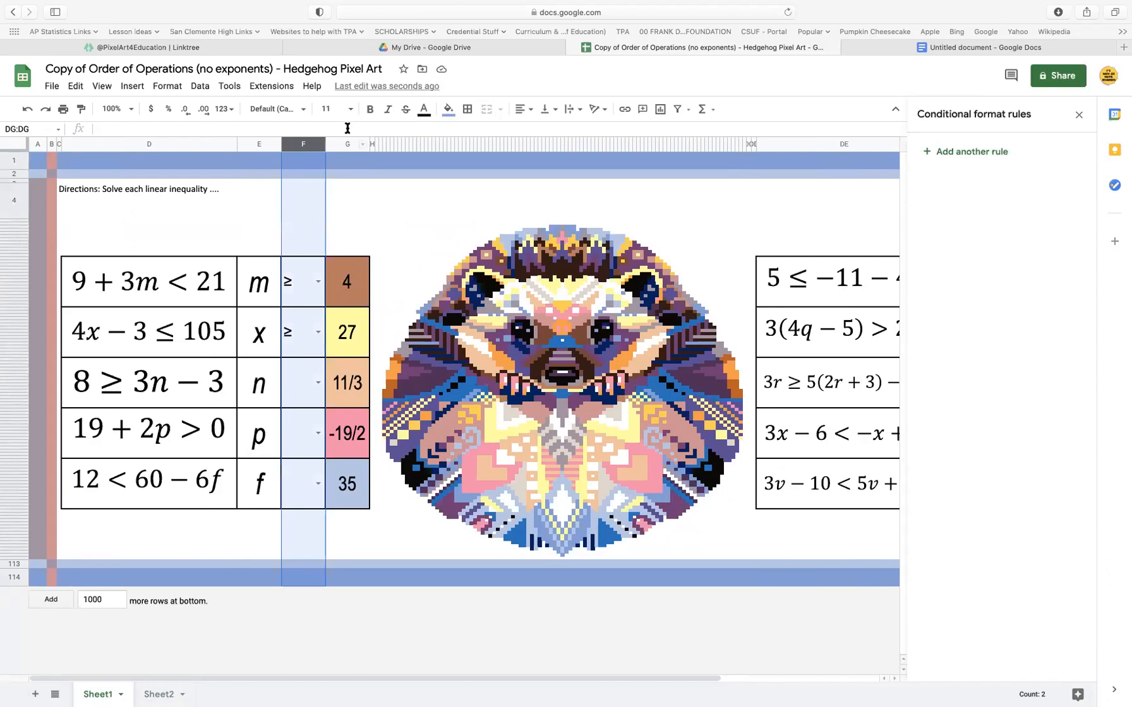
pyautogui.click(350, 108)
pyautogui.click(334, 336)
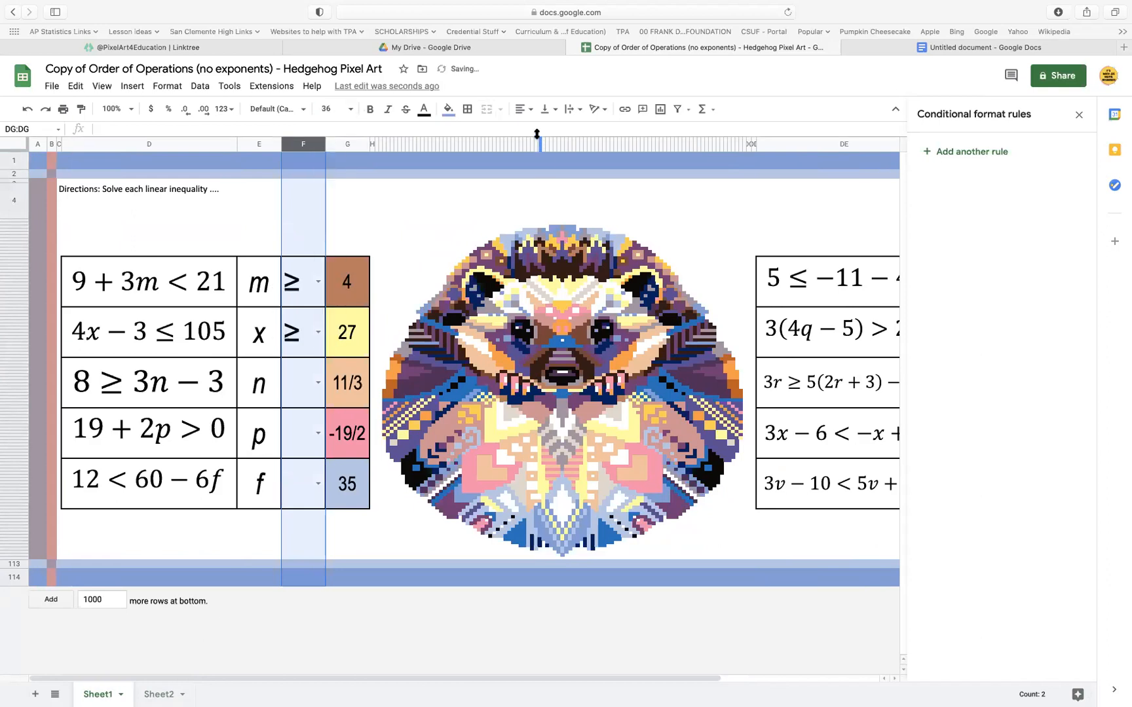
# Center the contents of columns F and DG horizontally and align them to the middle vertically
pyautogui.click(545, 112)
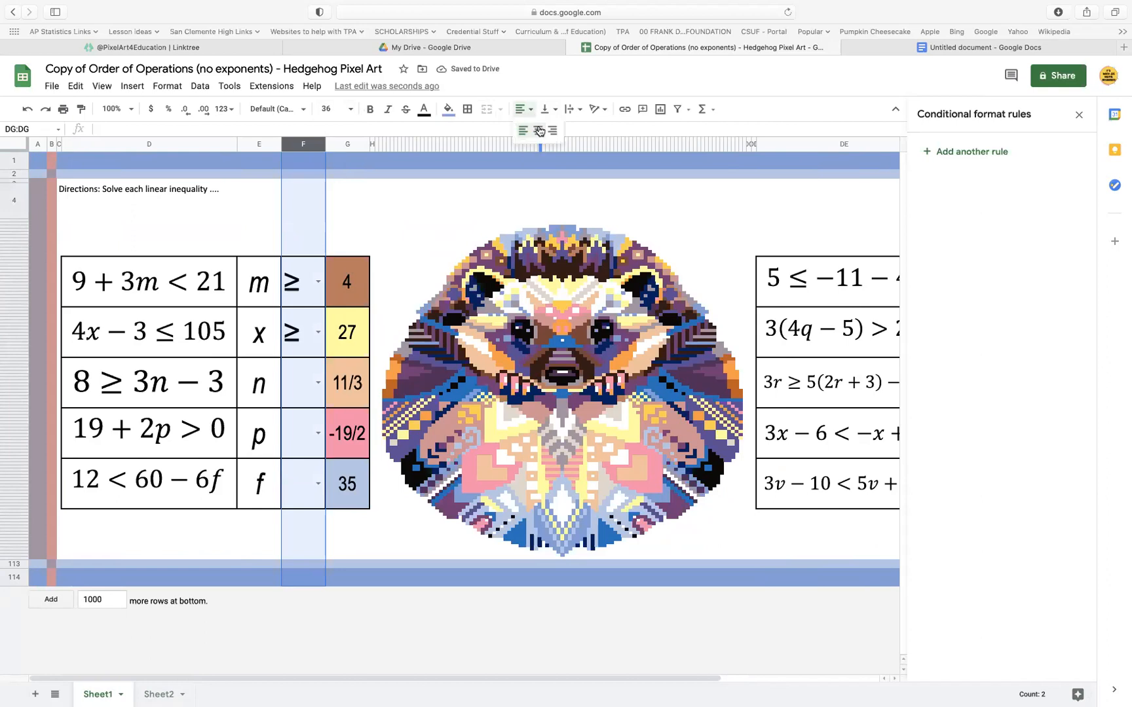
pyautogui.click(538, 130)
pyautogui.click(546, 109)
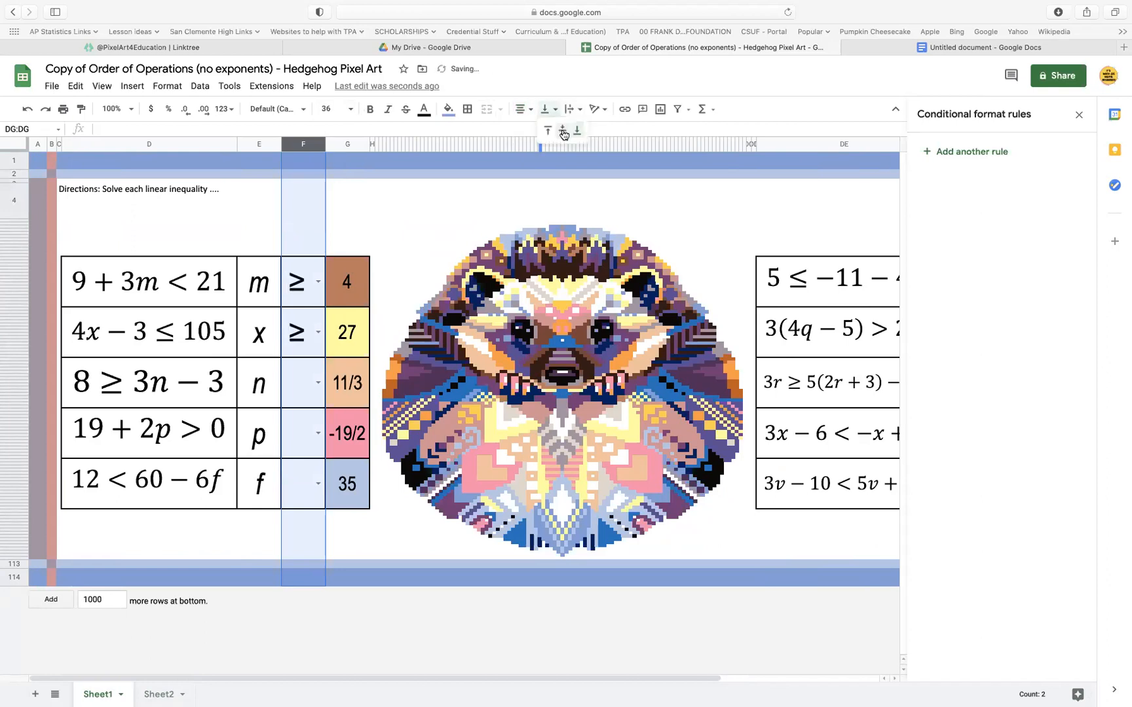
pyautogui.click(563, 134)
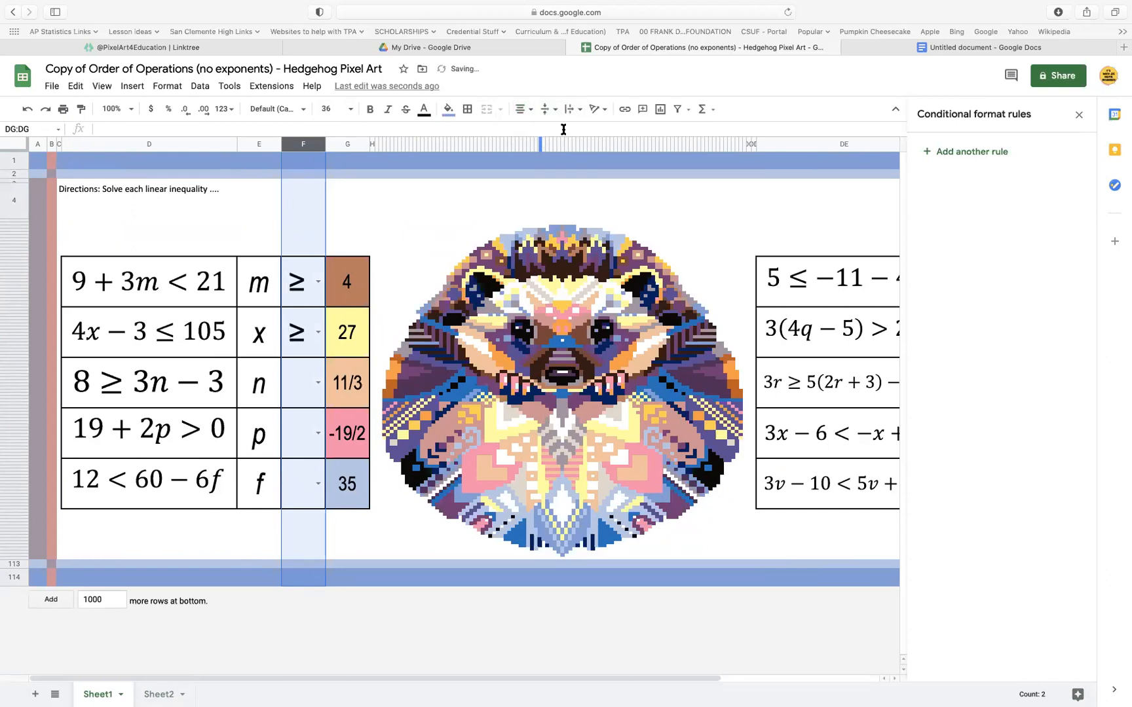
# Test the column F dropdowns by choosing = beside m and < beside x, and clear both cells
pyautogui.click(318, 382)
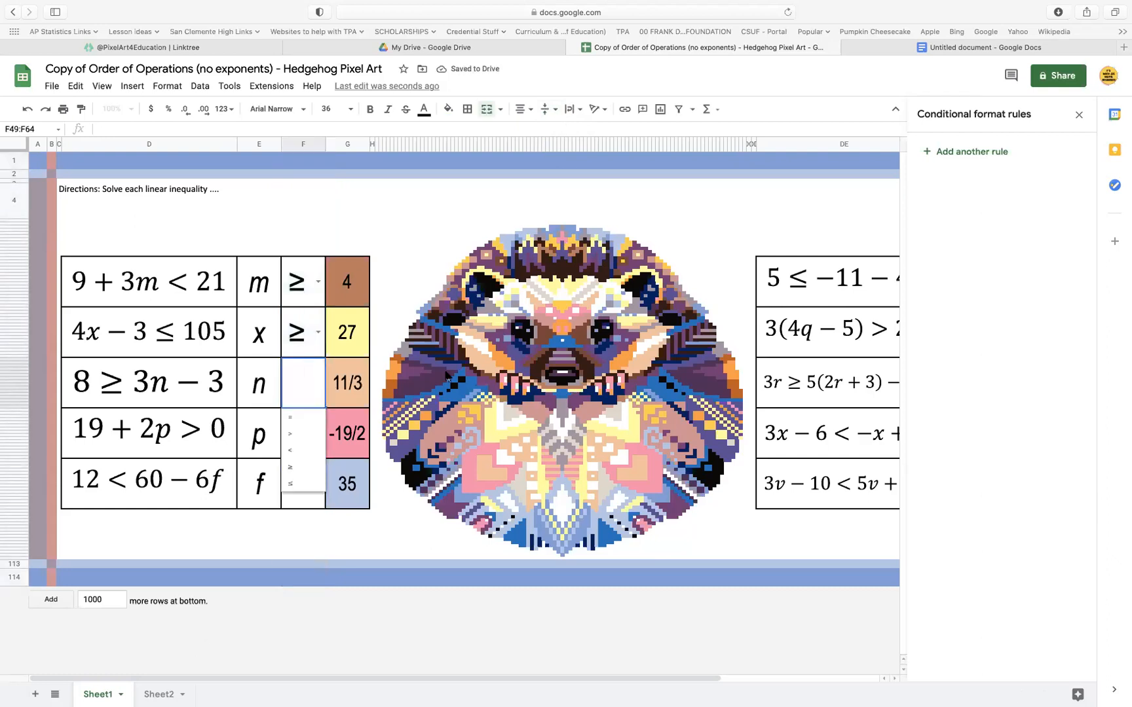
pyautogui.click(312, 286)
pyautogui.click(302, 317)
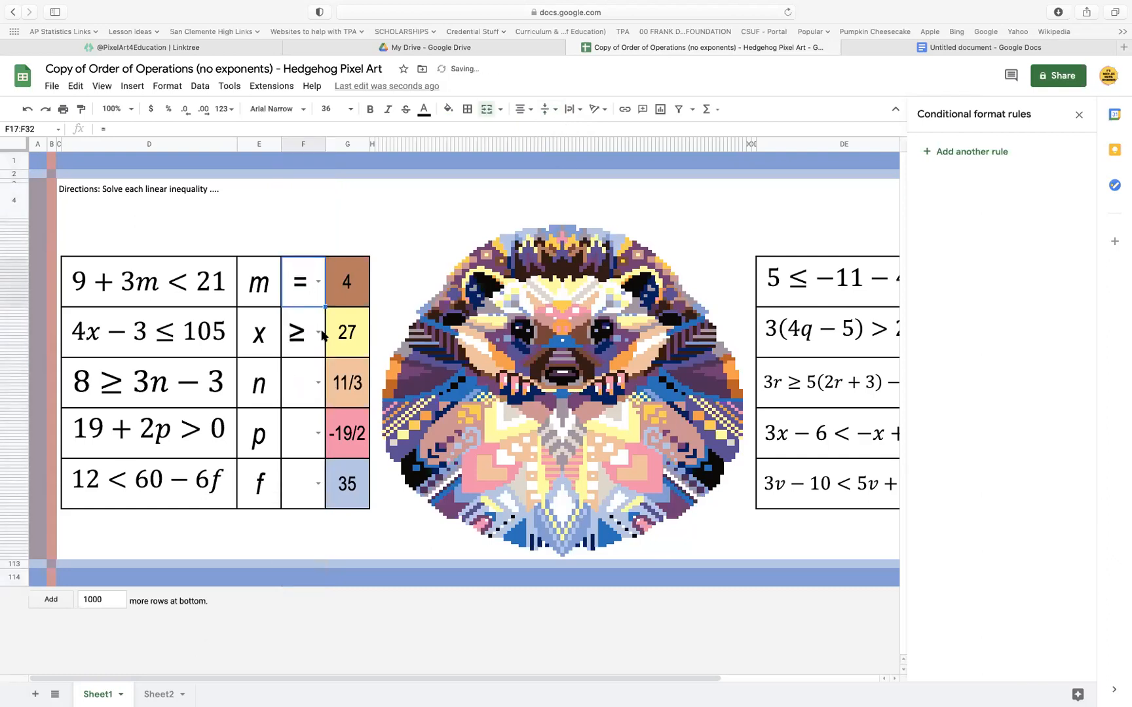
pyautogui.click(316, 330)
pyautogui.click(309, 399)
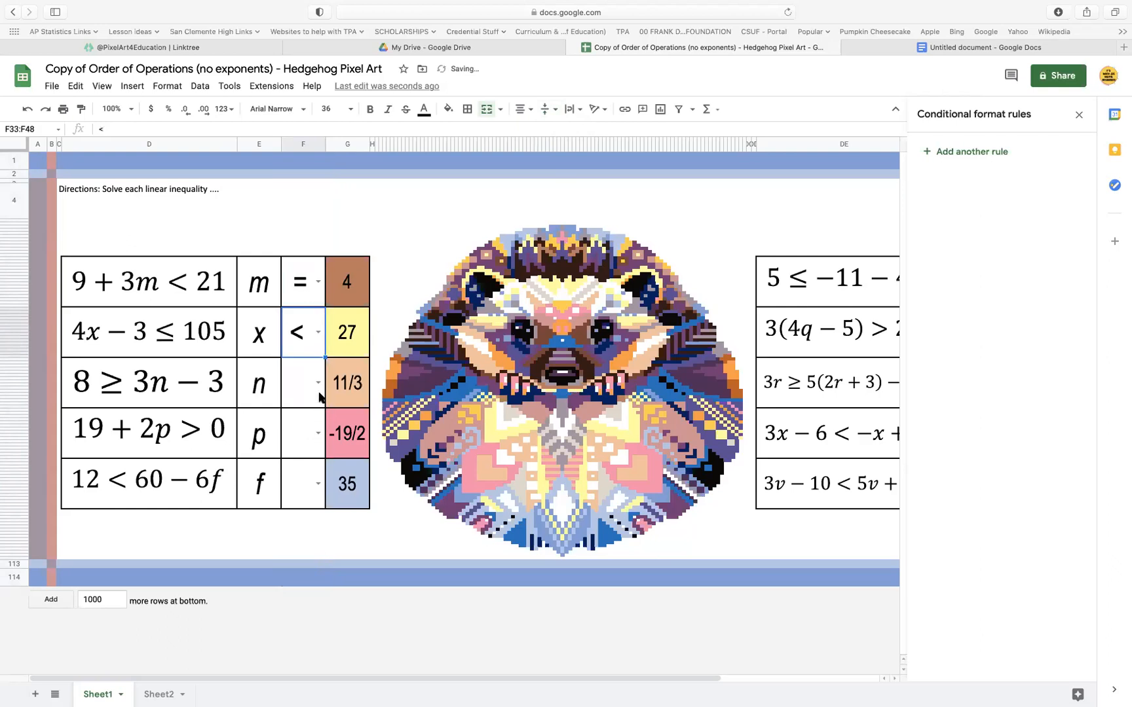
pyautogui.press('BackSpace')
pyautogui.click(296, 287)
pyautogui.press('BackSpace')
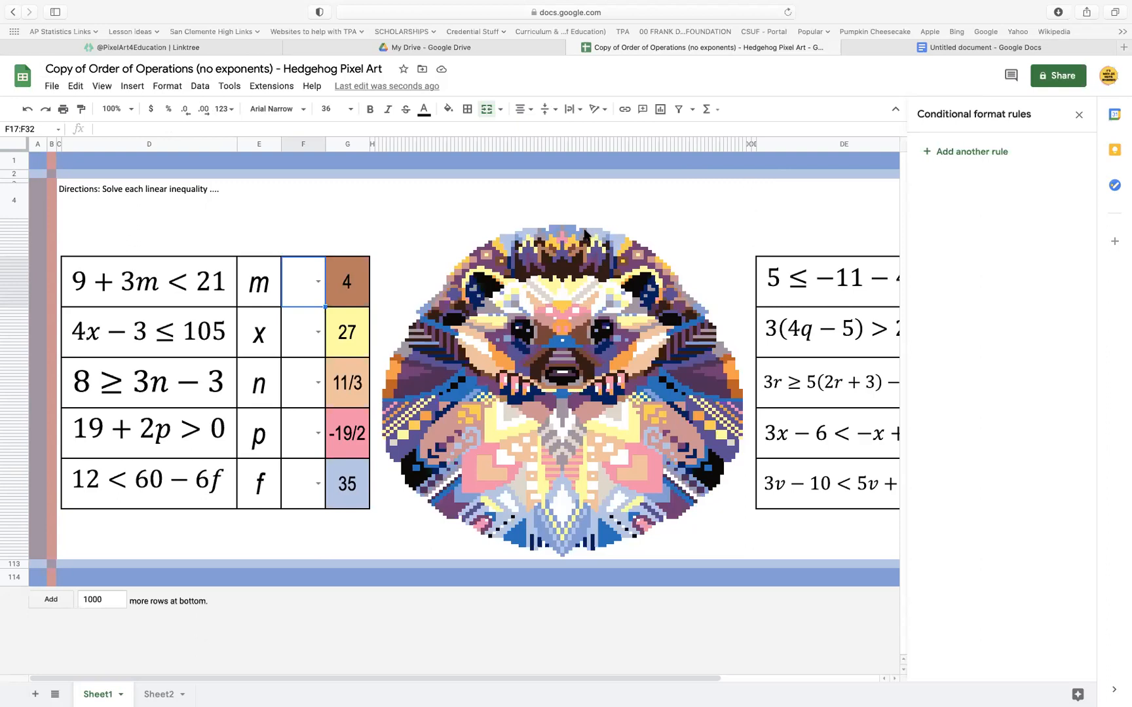
# Choose < in the dropdown cell beside m, and inspect the conditional format rules of its answer cell and the symbol cell's reference
pyautogui.click(314, 283)
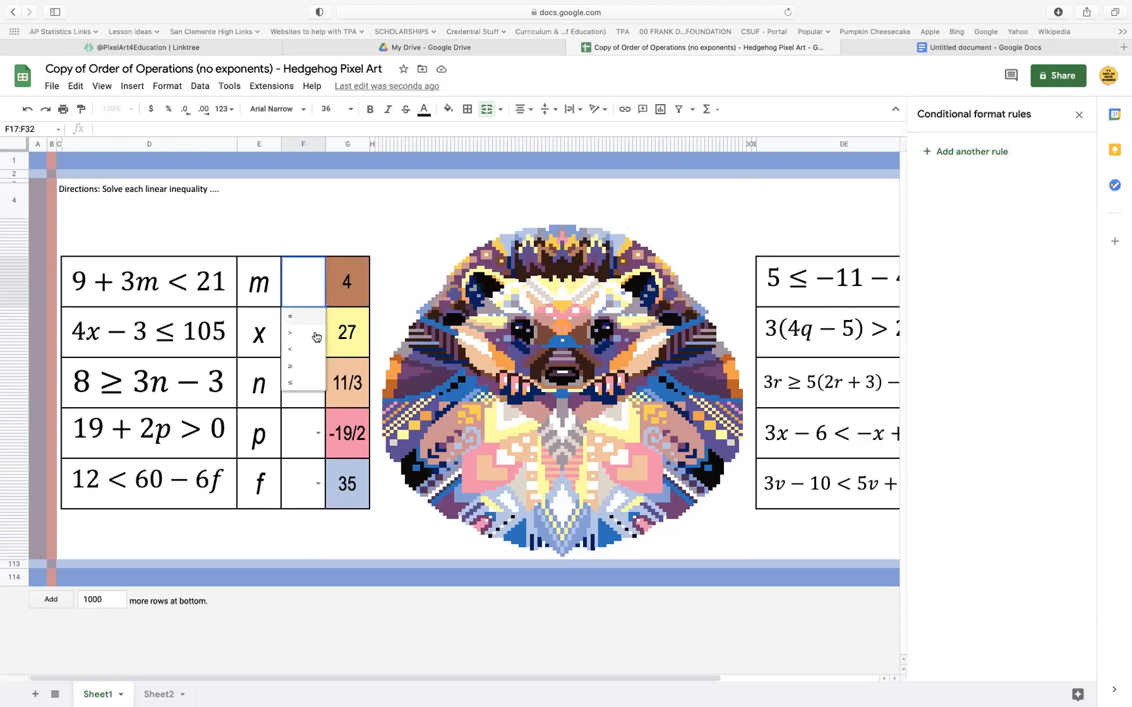
pyautogui.click(311, 351)
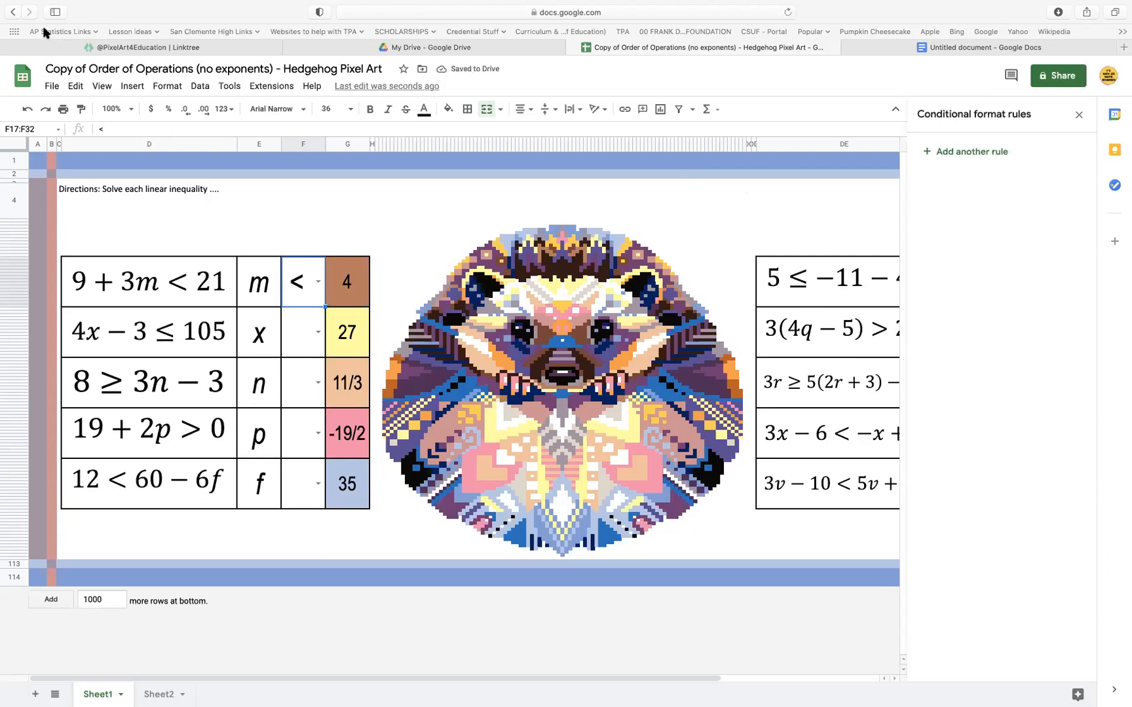
pyautogui.click(357, 281)
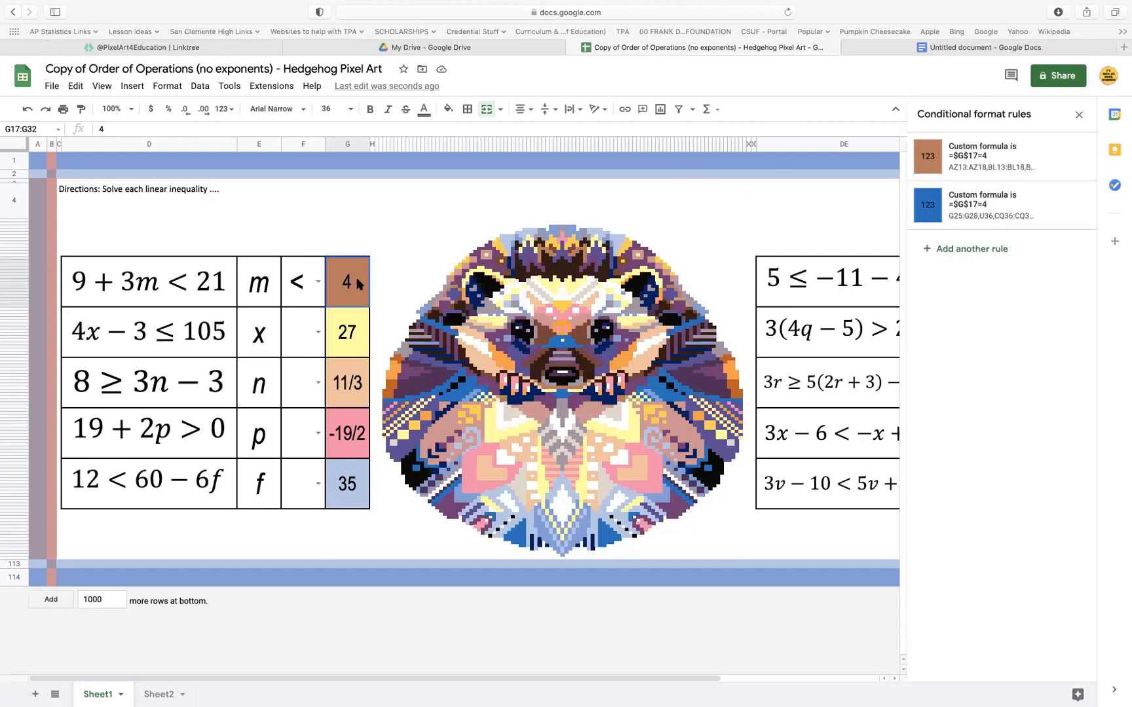
pyautogui.doubleClick(313, 277)
pyautogui.click(362, 204)
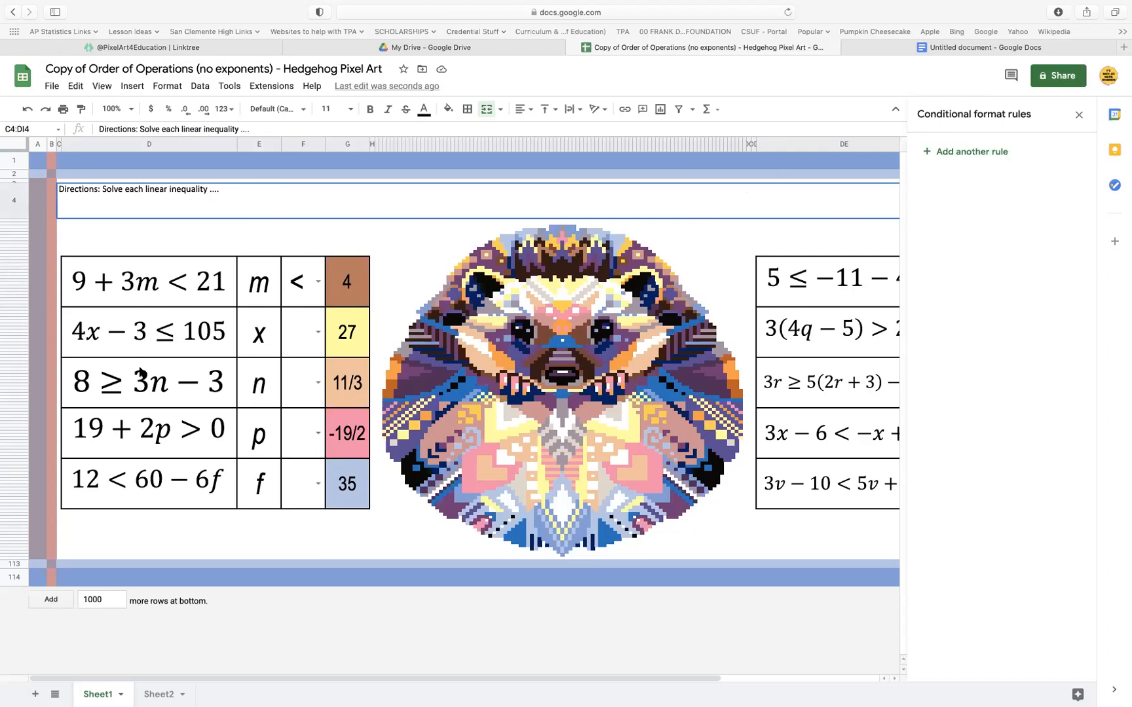
pyautogui.click(305, 283)
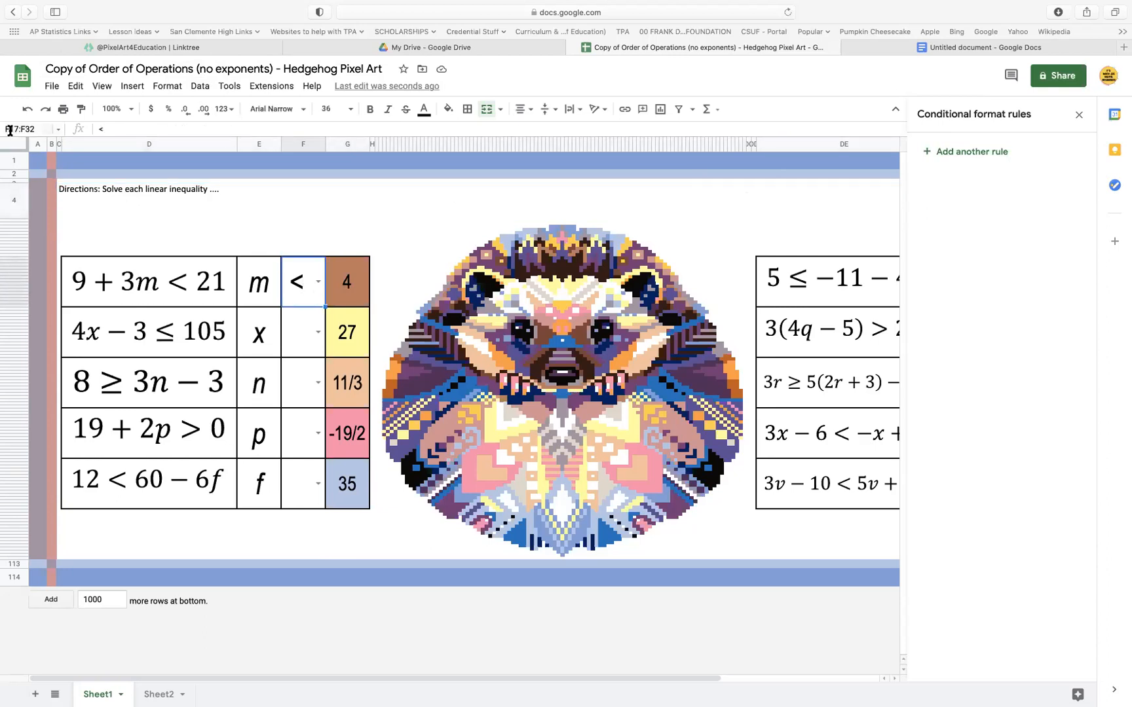
# Change the brown conditional format rule of the answer cell beside m to the custom formula =and($F$17="<", $G$17=4)
pyautogui.click(339, 278)
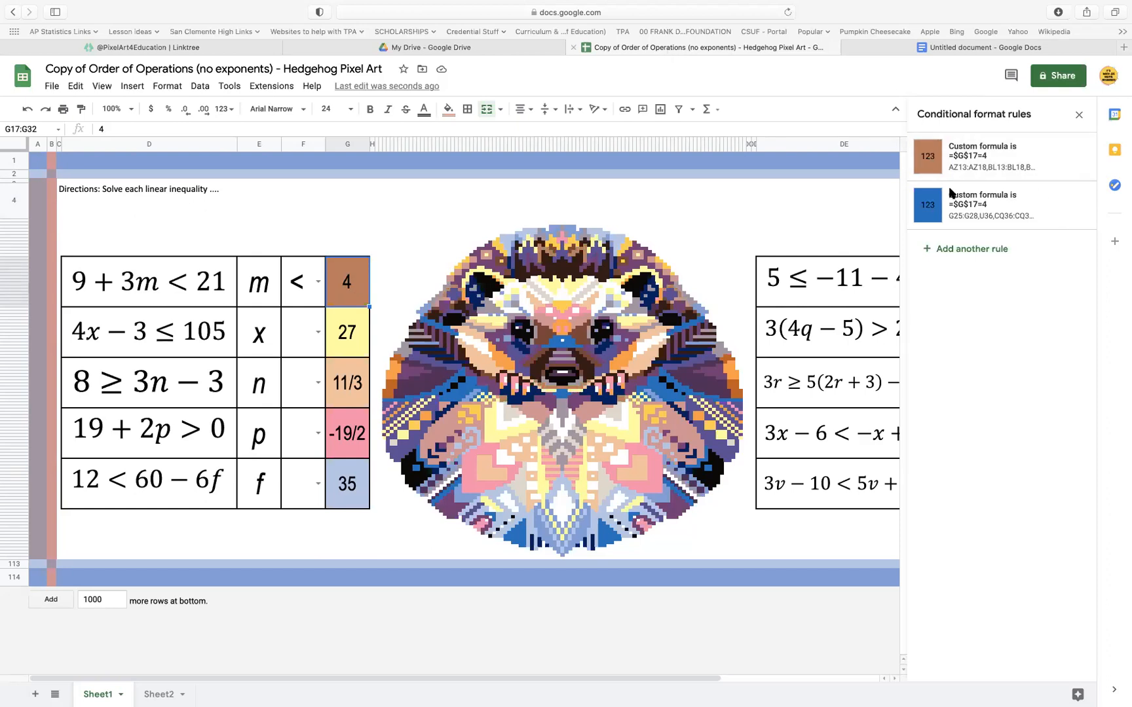
pyautogui.click(969, 160)
pyautogui.moveTo(984, 308); pyautogui.dragTo(931, 308)
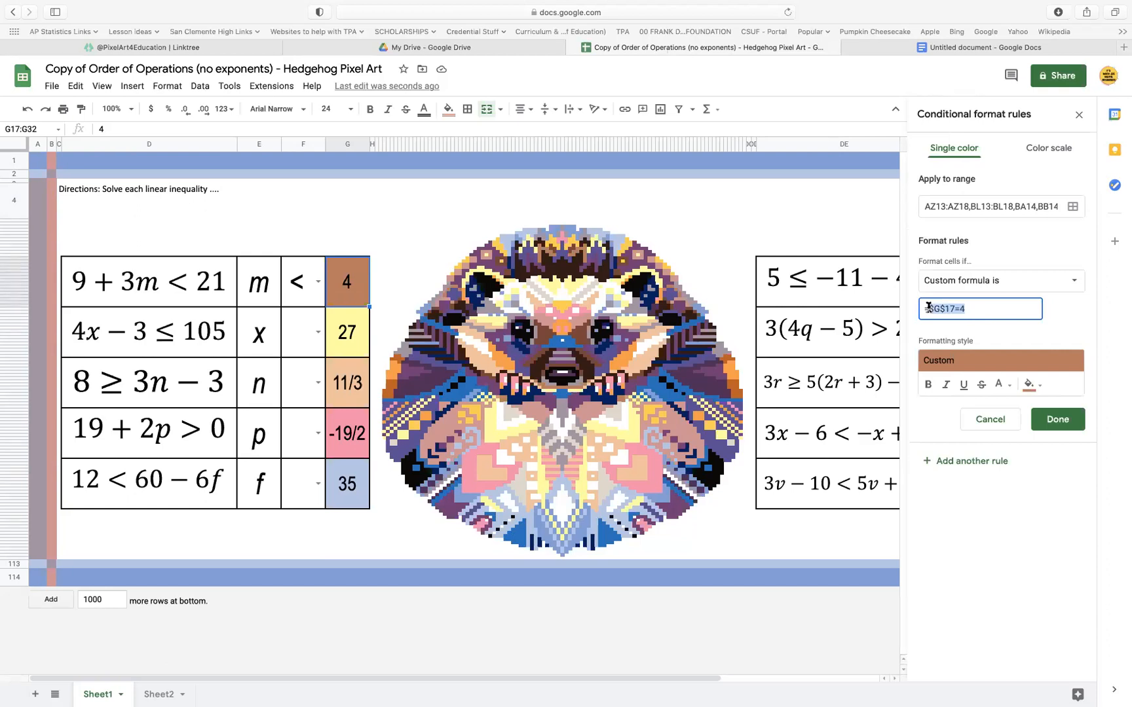
pyautogui.press('BackSpace')
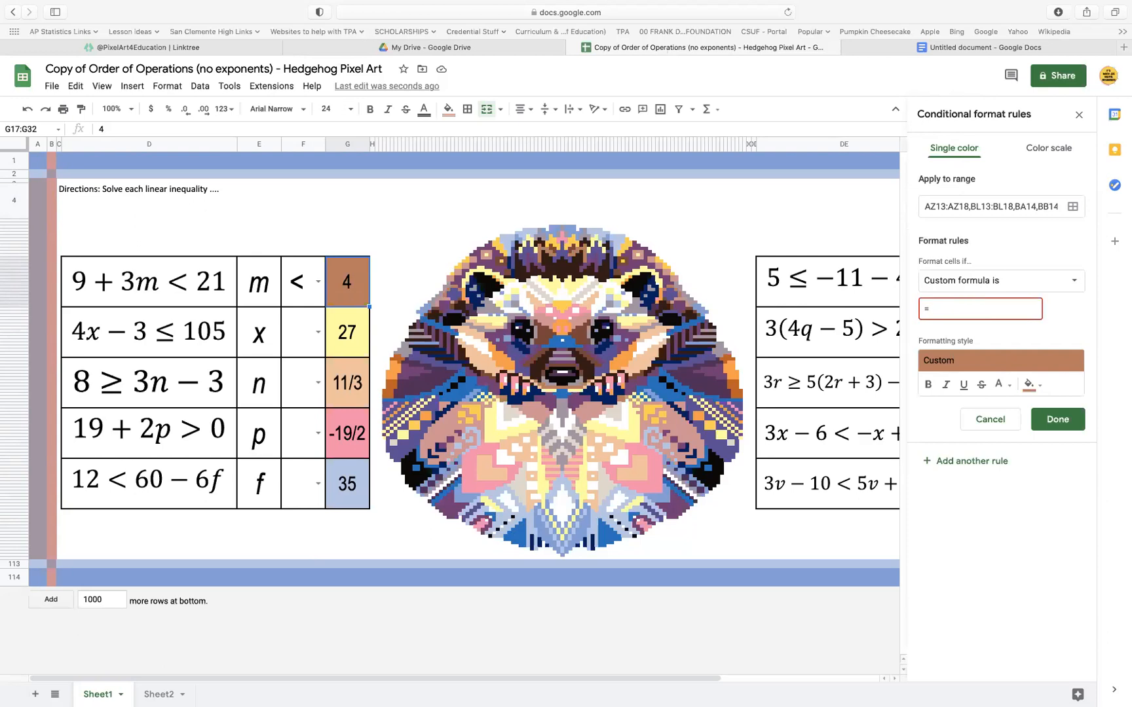
pyautogui.write('and(')
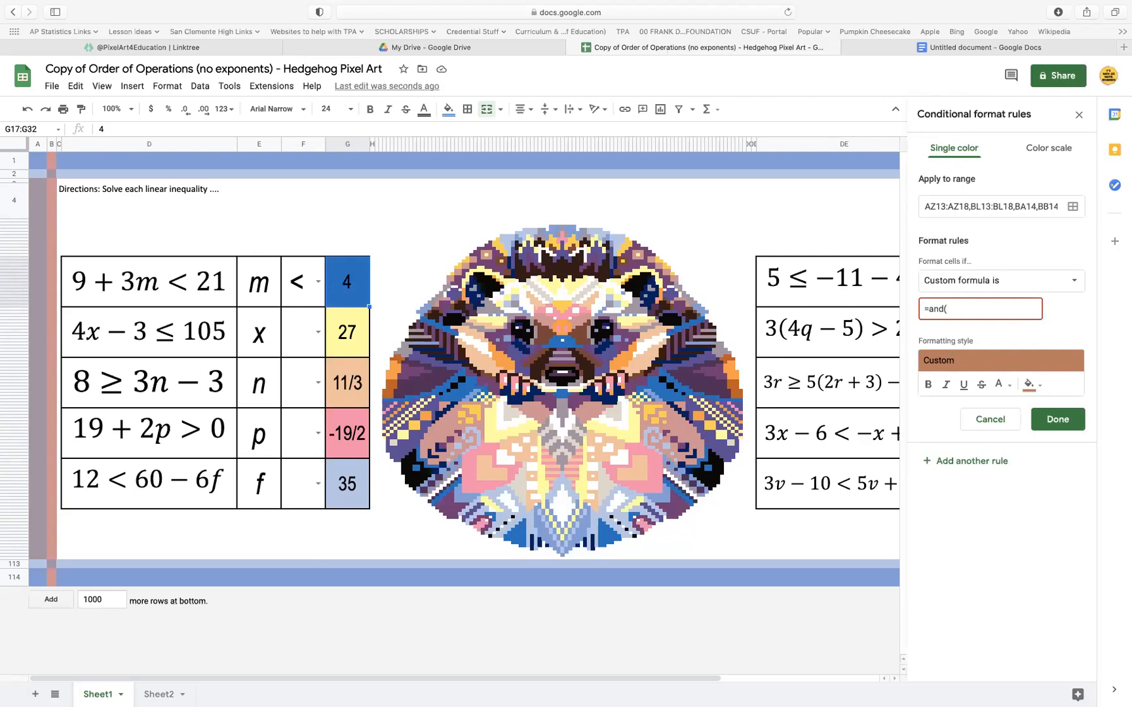
pyautogui.write('f')
pyautogui.press('BackSpace')
pyautogui.write('$F$17="<", $G17')
pyautogui.press('BackSpace')
pyautogui.press('BackSpace')
pyautogui.write('$17=4)')
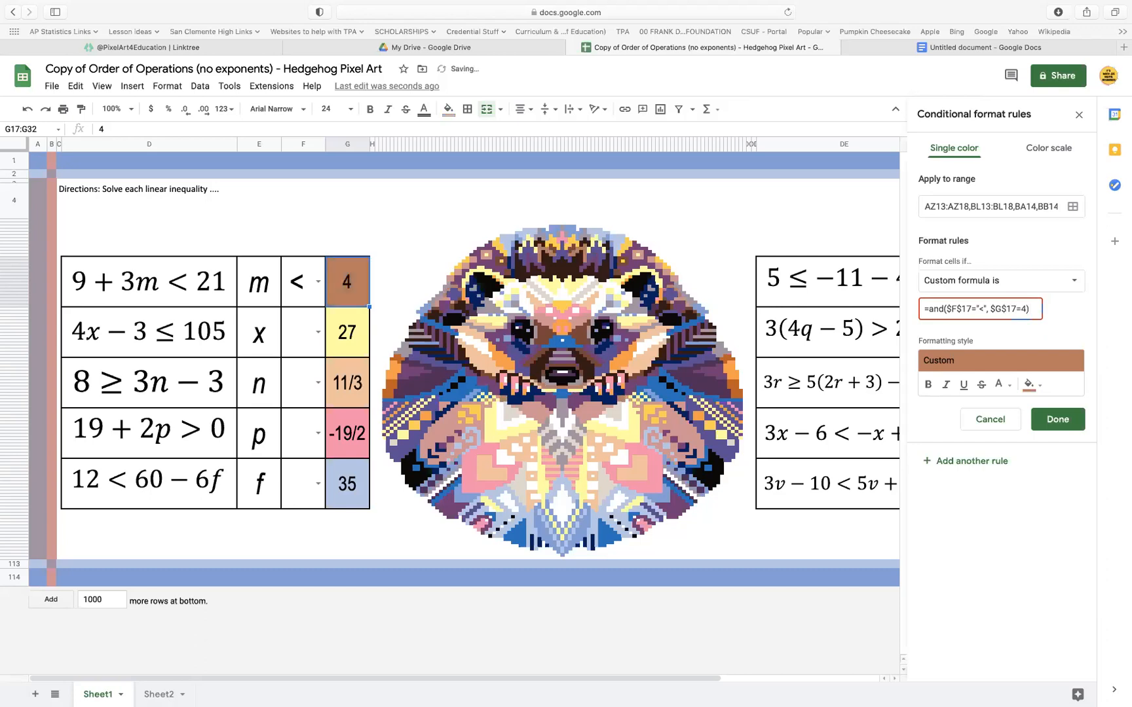
pyautogui.click(1068, 423)
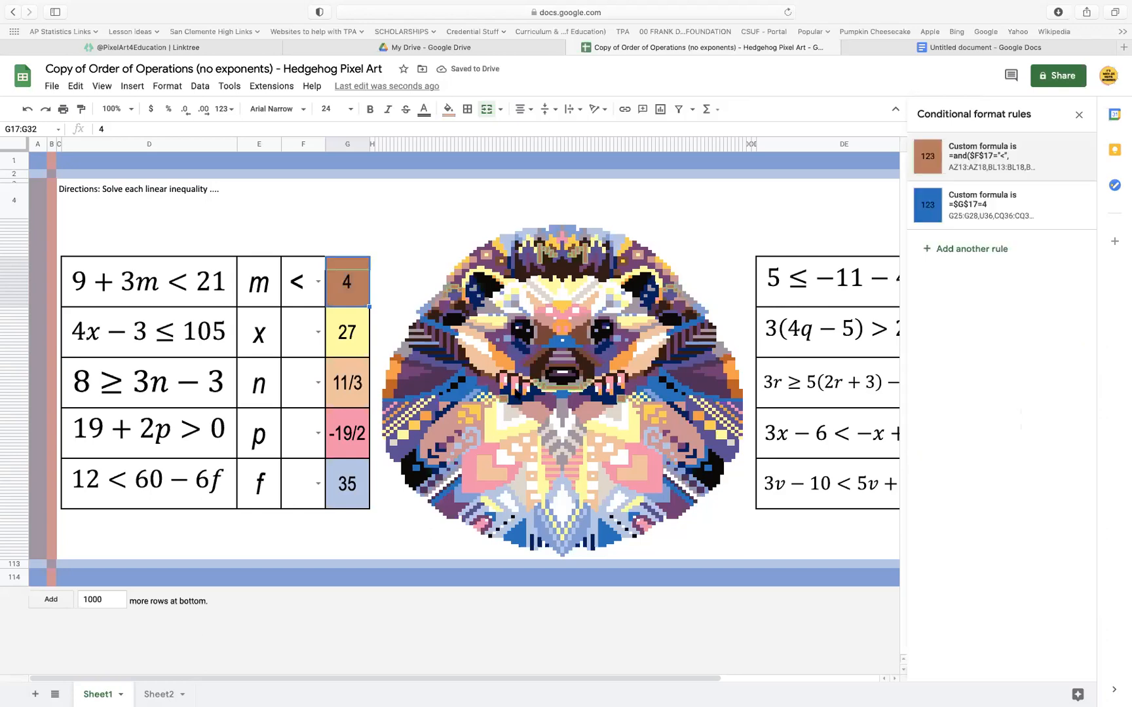
# Test the edited rule by setting the symbol beside m to =, to ≤ and back to <
pyautogui.click(510, 402)
pyautogui.click(317, 281)
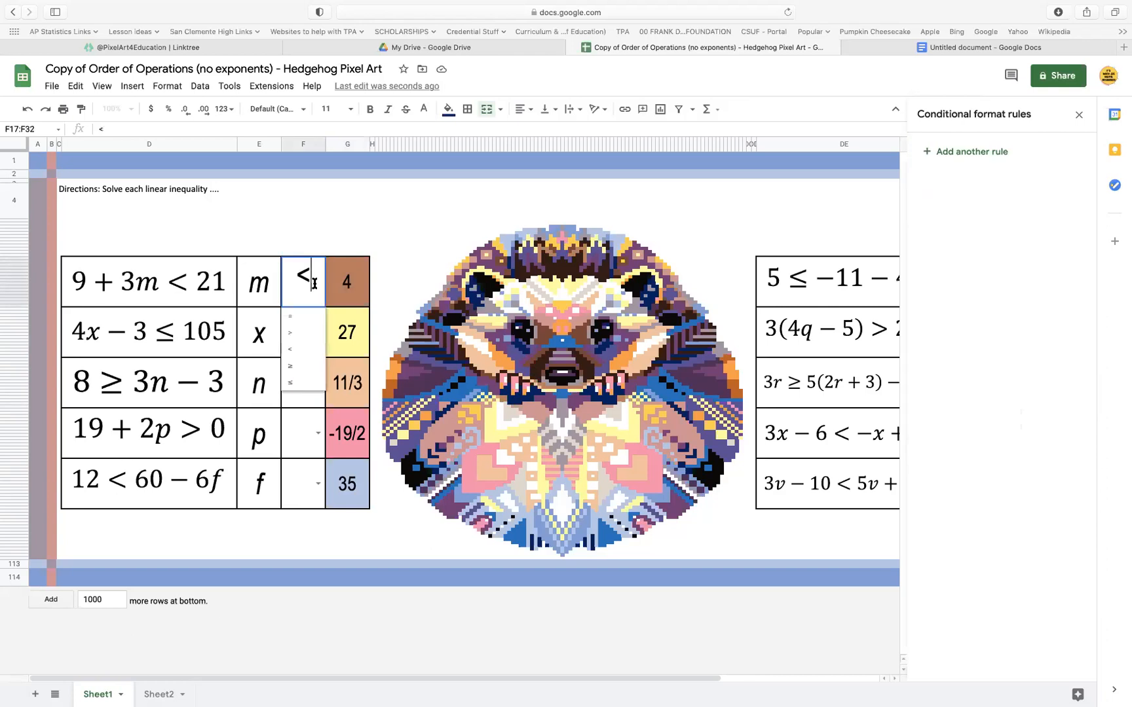
pyautogui.click(307, 326)
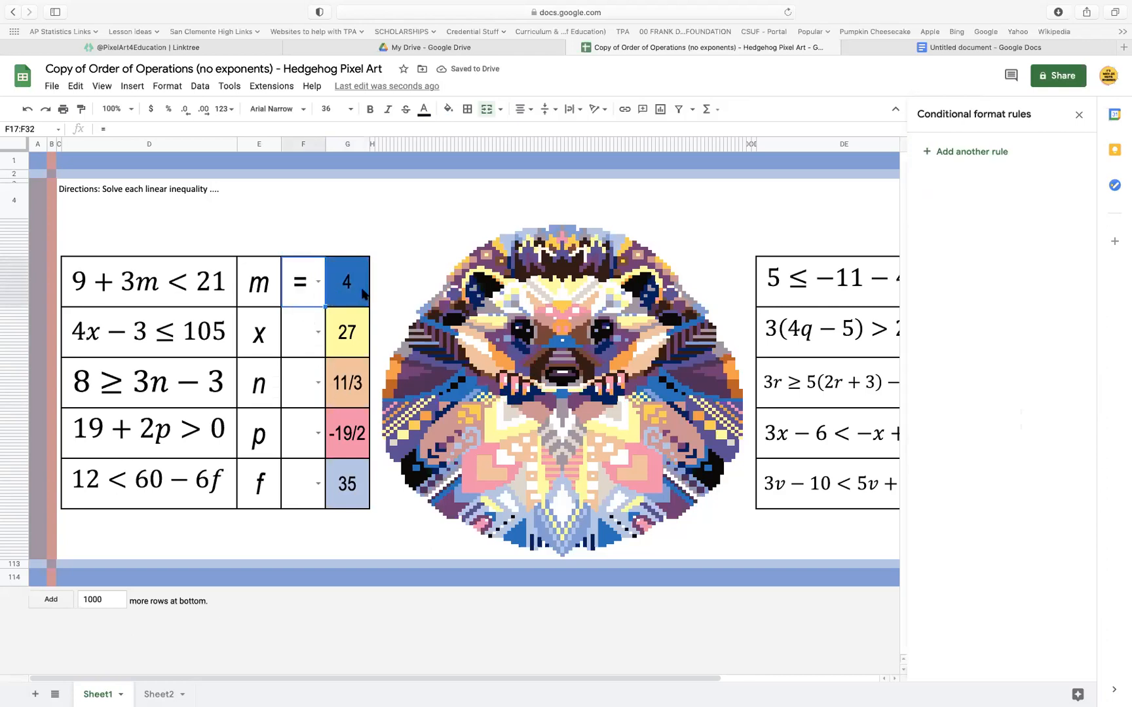
pyautogui.click(317, 282)
pyautogui.click(303, 382)
pyautogui.click(316, 283)
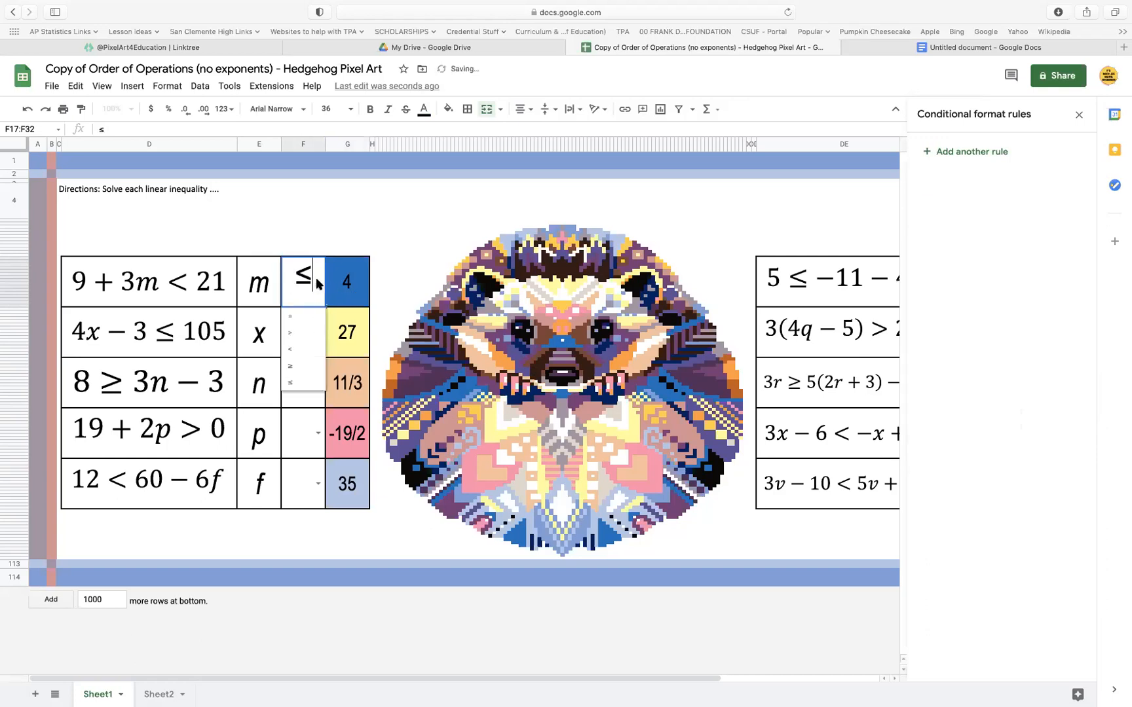
pyautogui.click(304, 347)
# Copy the brown rule's formula =and($F$17="<", $G$17=4) into the blue rule of the same answer cell
pyautogui.click(355, 288)
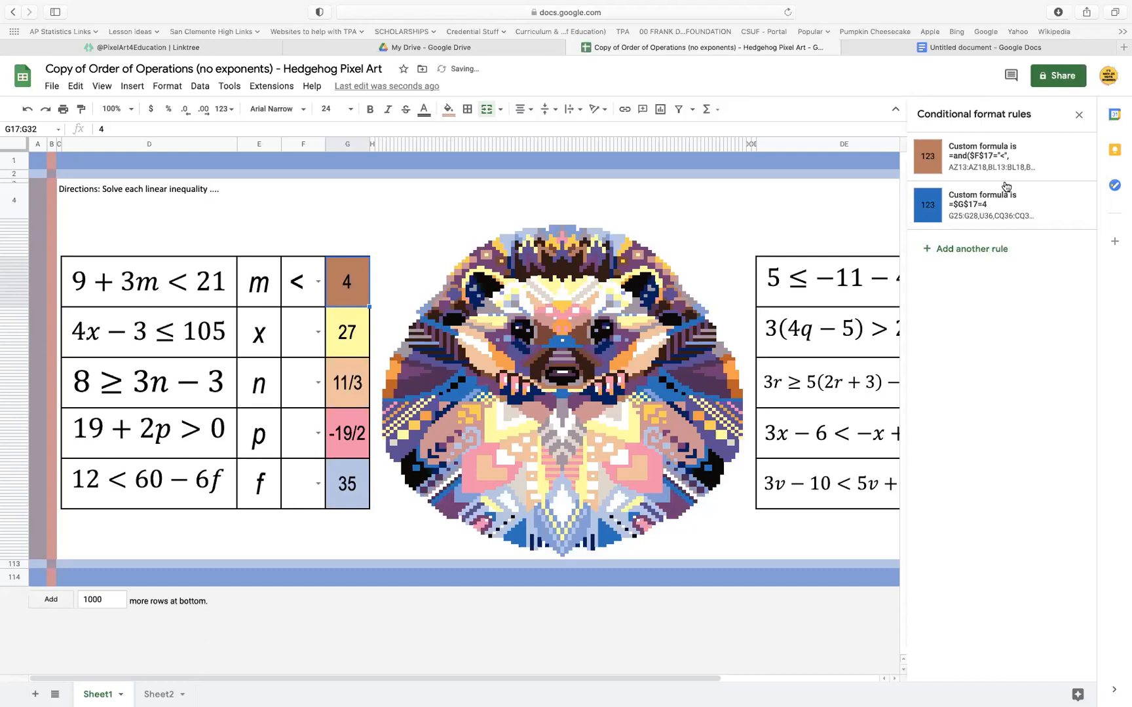
pyautogui.click(999, 159)
pyautogui.moveTo(1036, 309); pyautogui.dragTo(911, 306)
pyautogui.click(1056, 427)
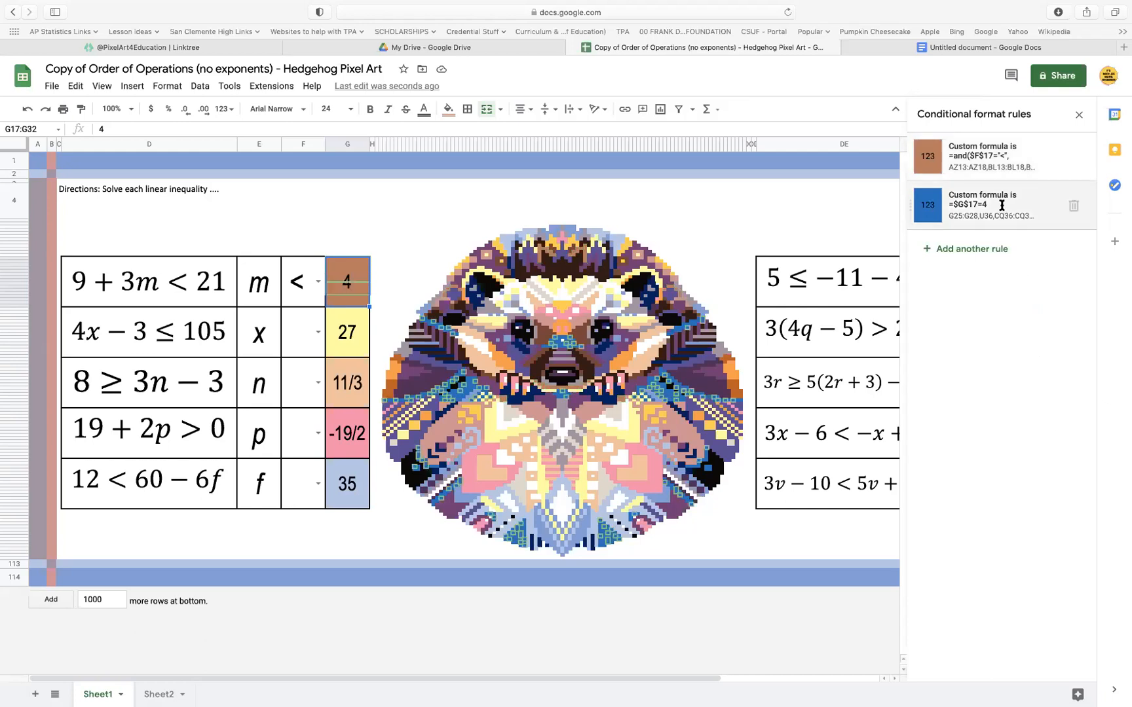
pyautogui.click(1003, 211)
pyautogui.moveTo(993, 309); pyautogui.dragTo(873, 313)
pyautogui.write('=and($F$17="<",$G$17=4)')
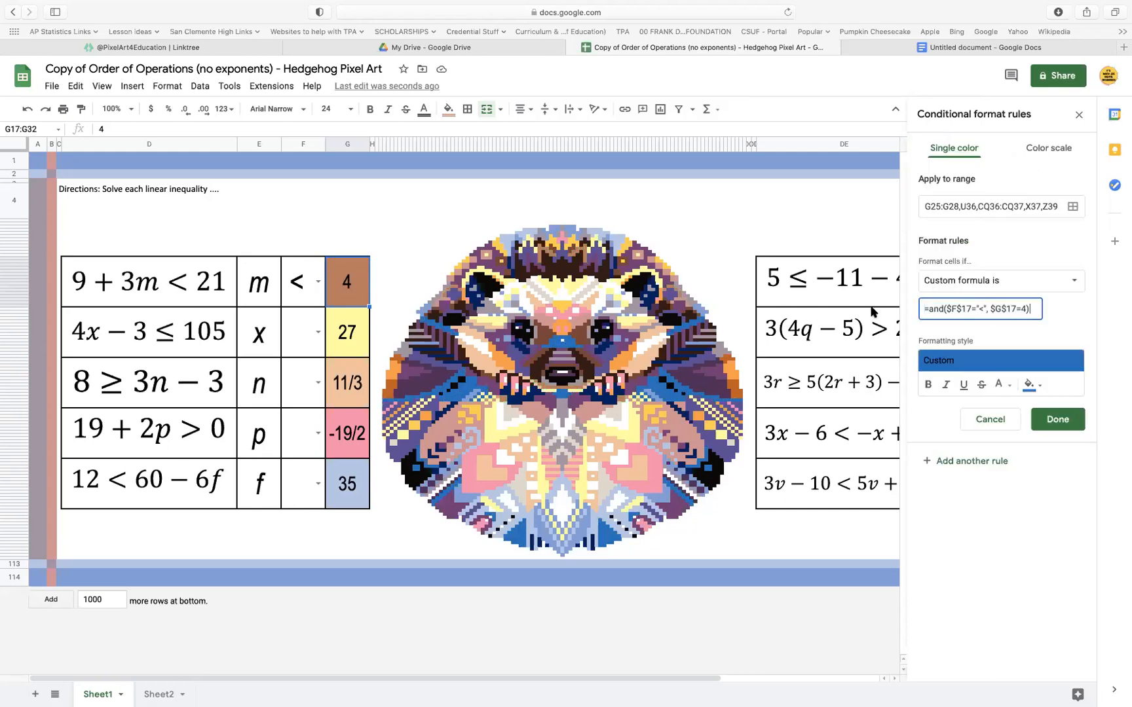
pyautogui.click(1057, 419)
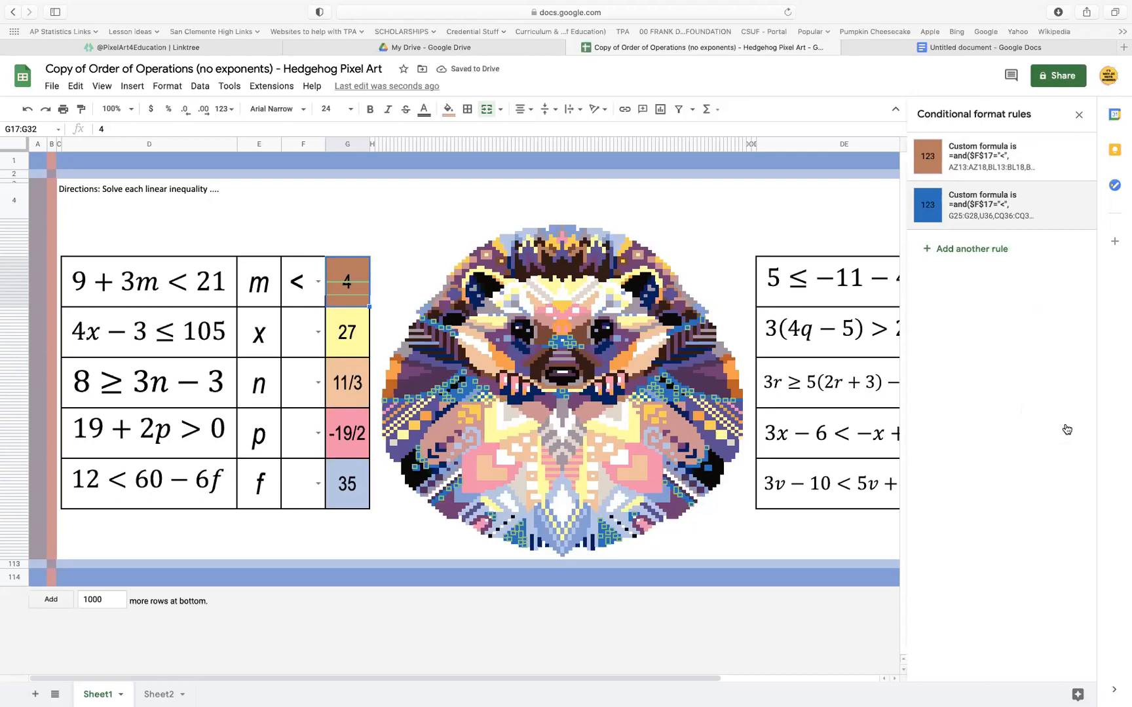
# Add the m cell E17:E32 and the symbol cell F17:F32 to the brown rule's range
pyautogui.click(1020, 157)
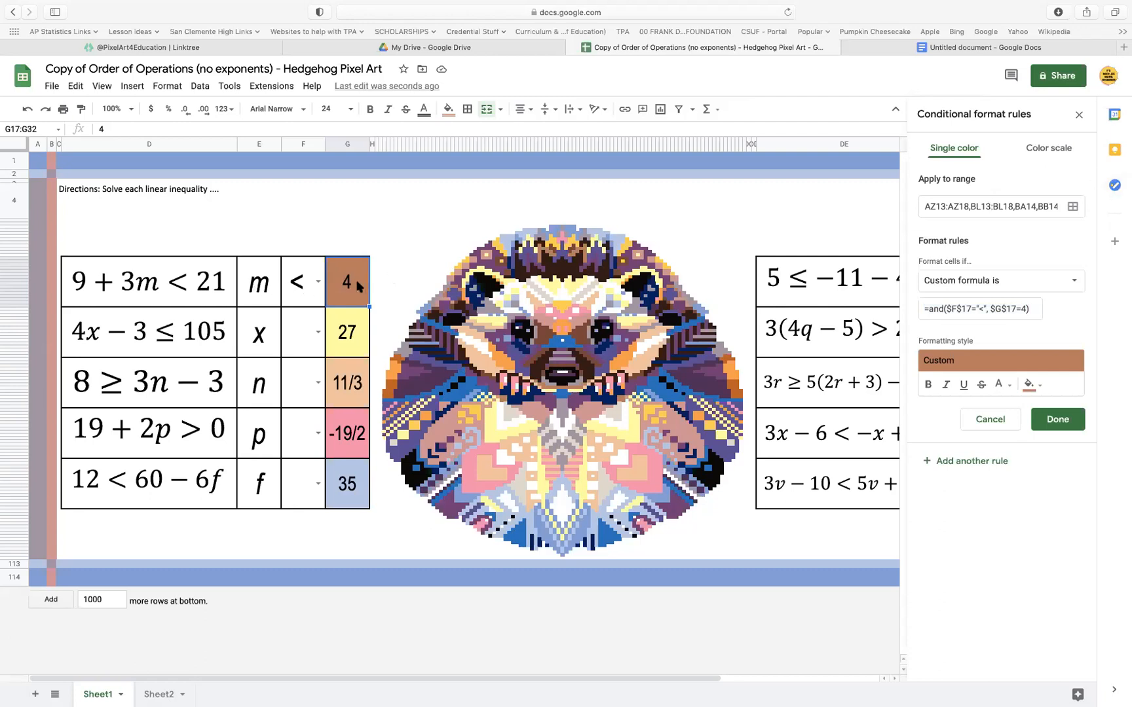
pyautogui.click(1072, 207)
pyautogui.click(526, 493)
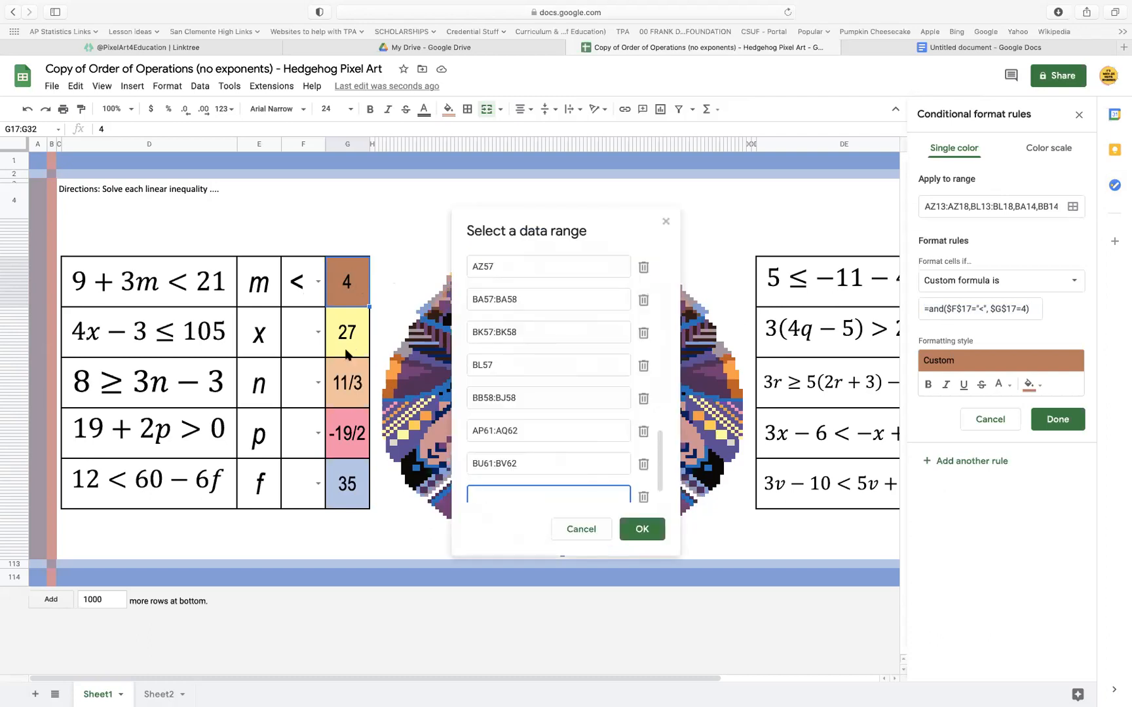
pyautogui.click(308, 294)
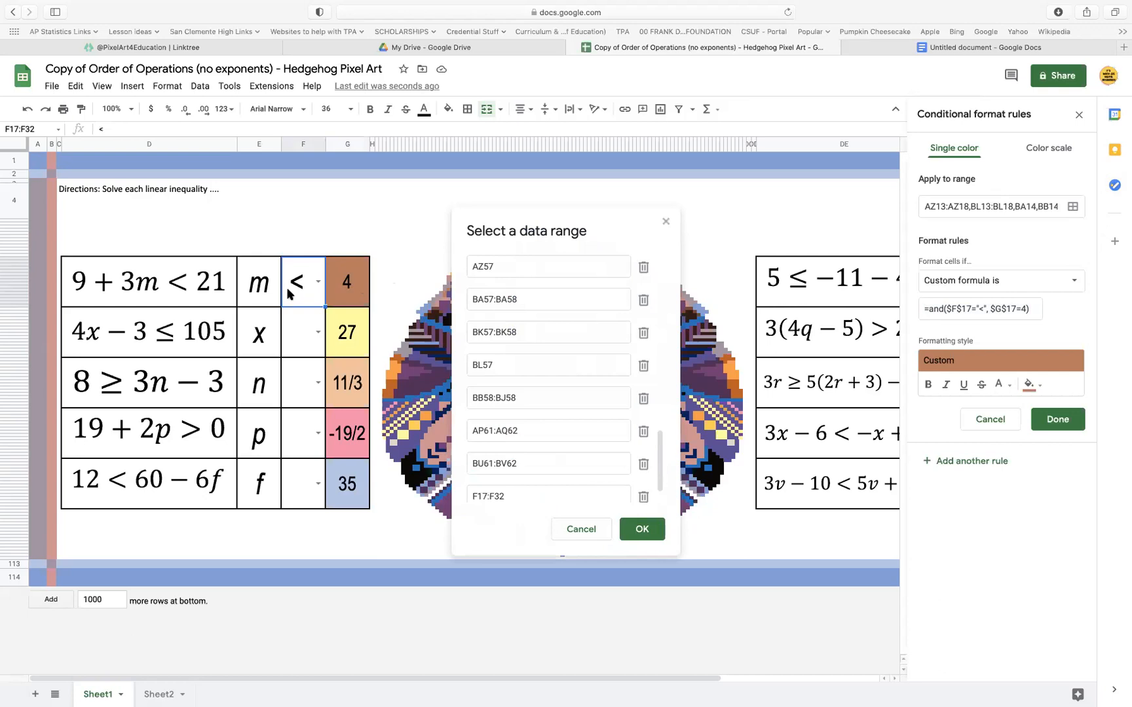
pyautogui.keyDown('super'); pyautogui.click(263, 289); pyautogui.keyUp('super')
pyautogui.click(638, 531)
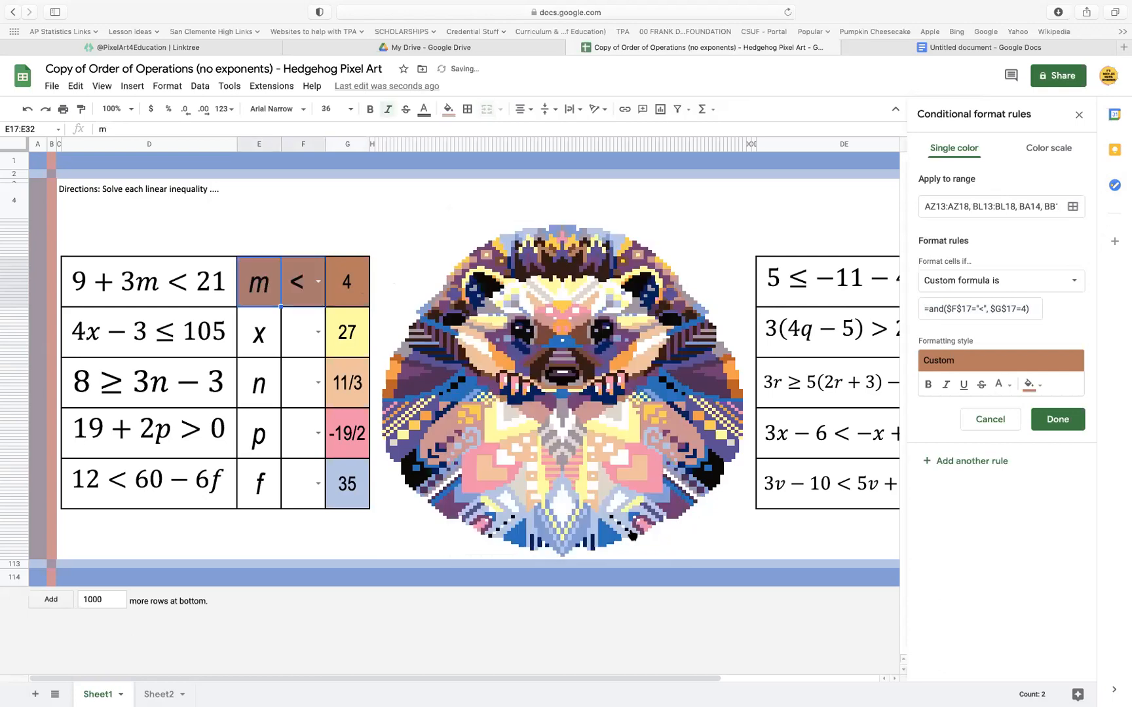
pyautogui.click(1051, 420)
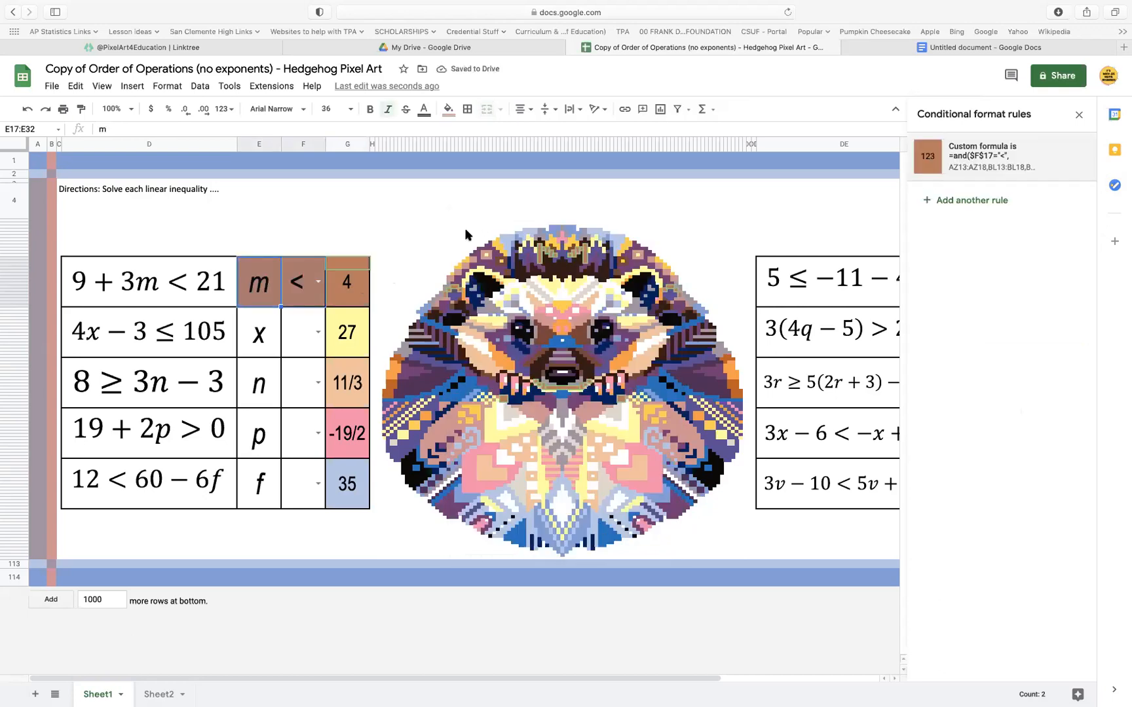
# Clear the symbol and the answer beside m to test the colouring of that row
pyautogui.click(308, 281)
pyautogui.click(312, 280)
pyautogui.press('BackSpace')
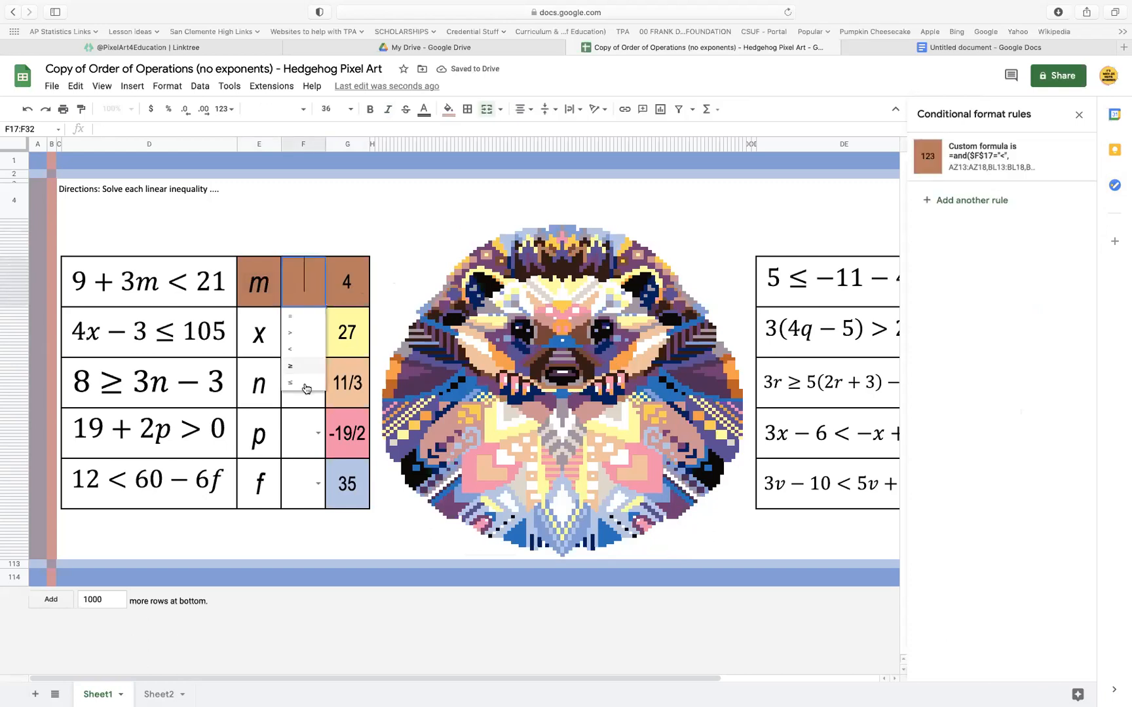
pyautogui.click(310, 463)
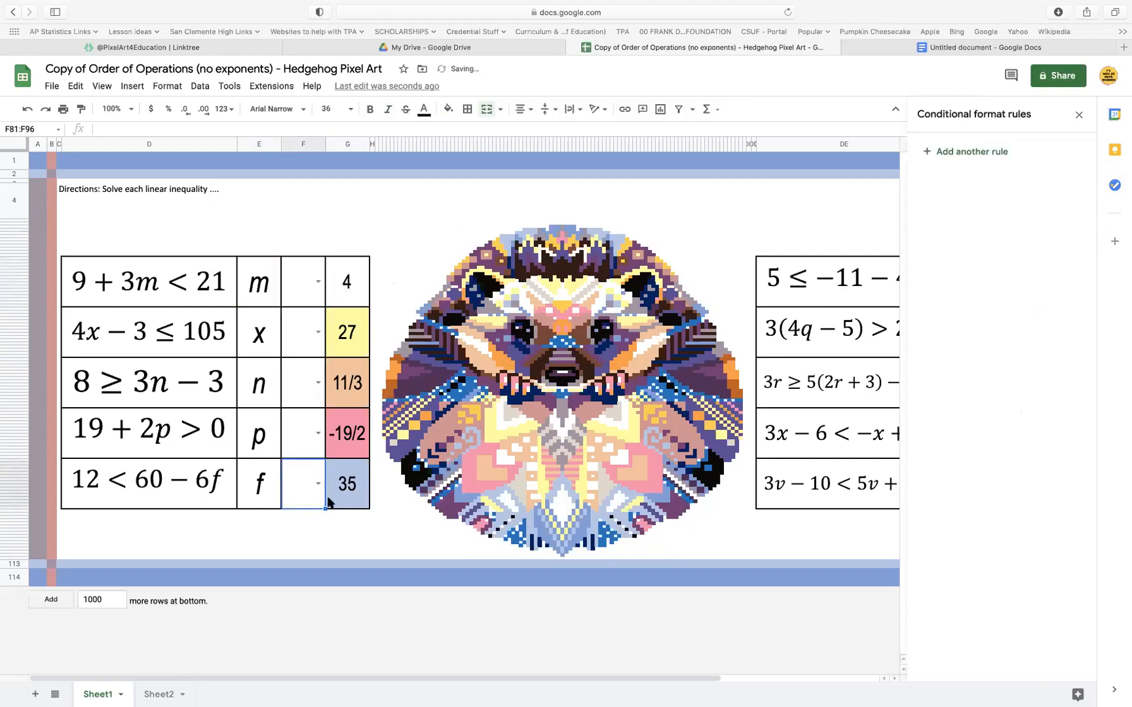
pyautogui.click(348, 293)
pyautogui.press('BackSpace')
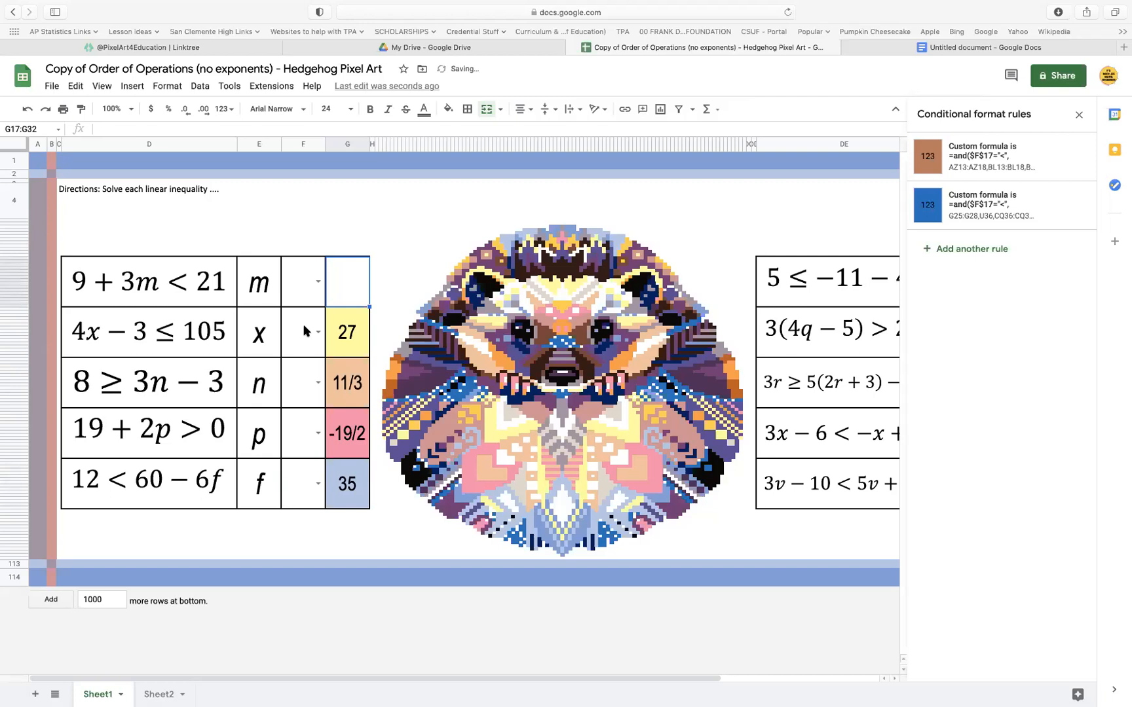
# Choose < beside m and test the row with the answers 2 and 4, leaving 4 in place
pyautogui.click(318, 281)
pyautogui.click(311, 354)
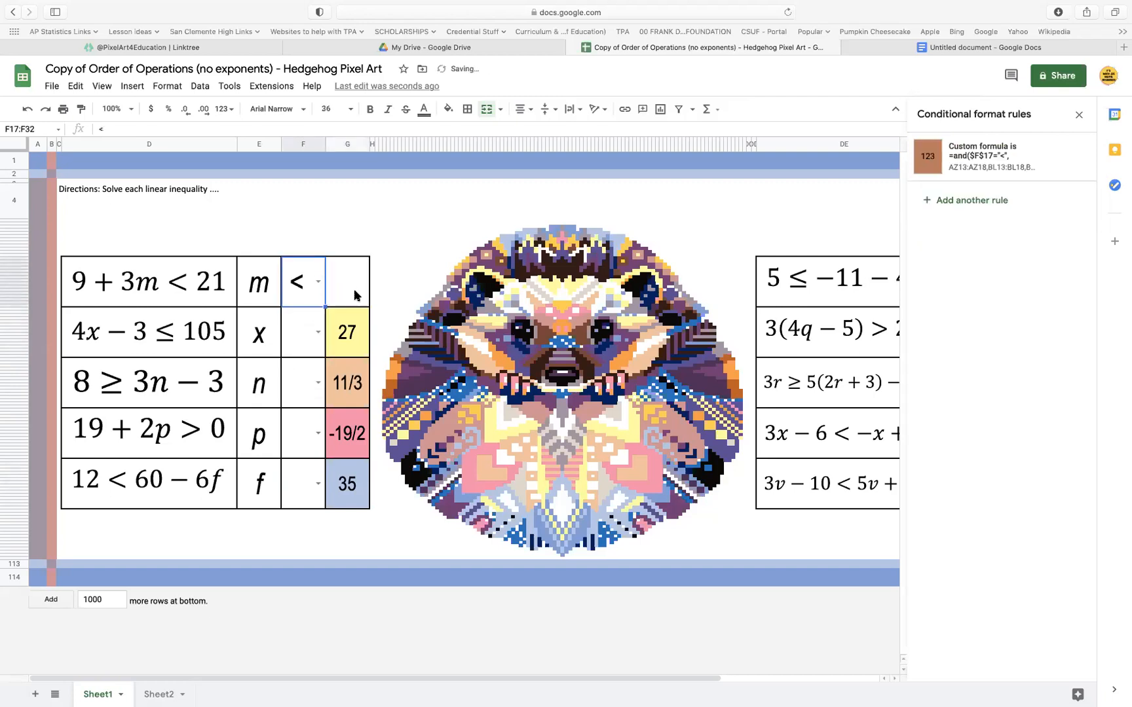
pyautogui.click(354, 290)
pyautogui.write('2')
pyautogui.moveTo(327, 412); pyautogui.dragTo(325, 411)
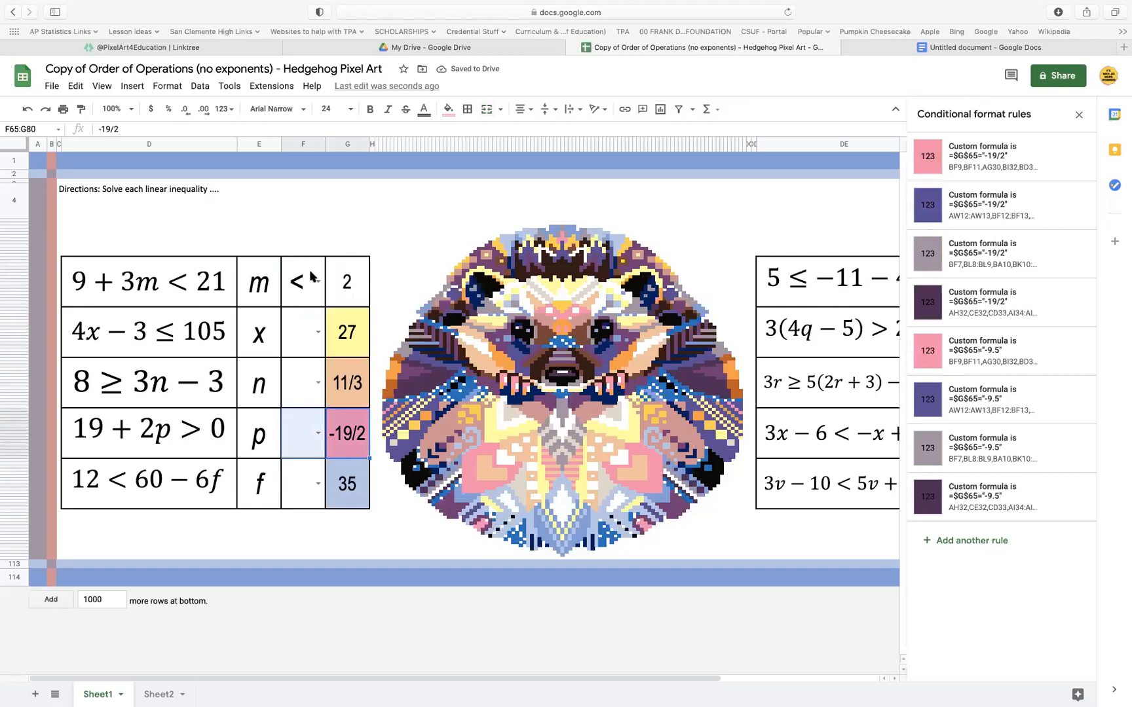
pyautogui.click(349, 282)
pyautogui.write('4')
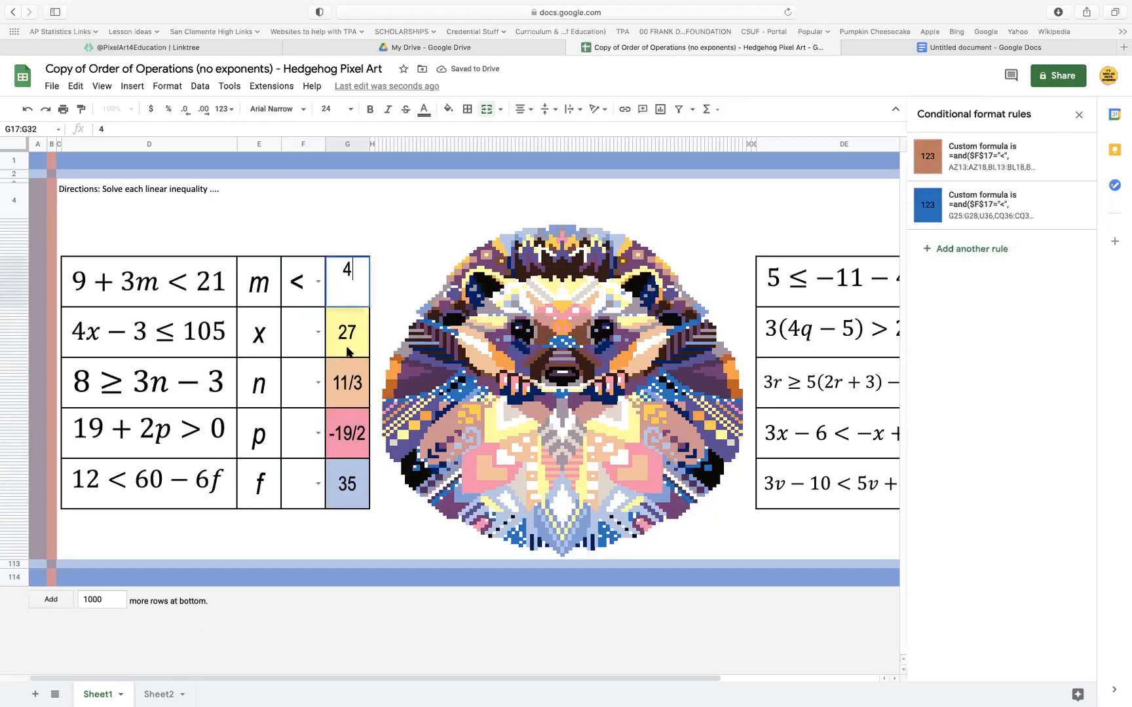
pyautogui.click(347, 352)
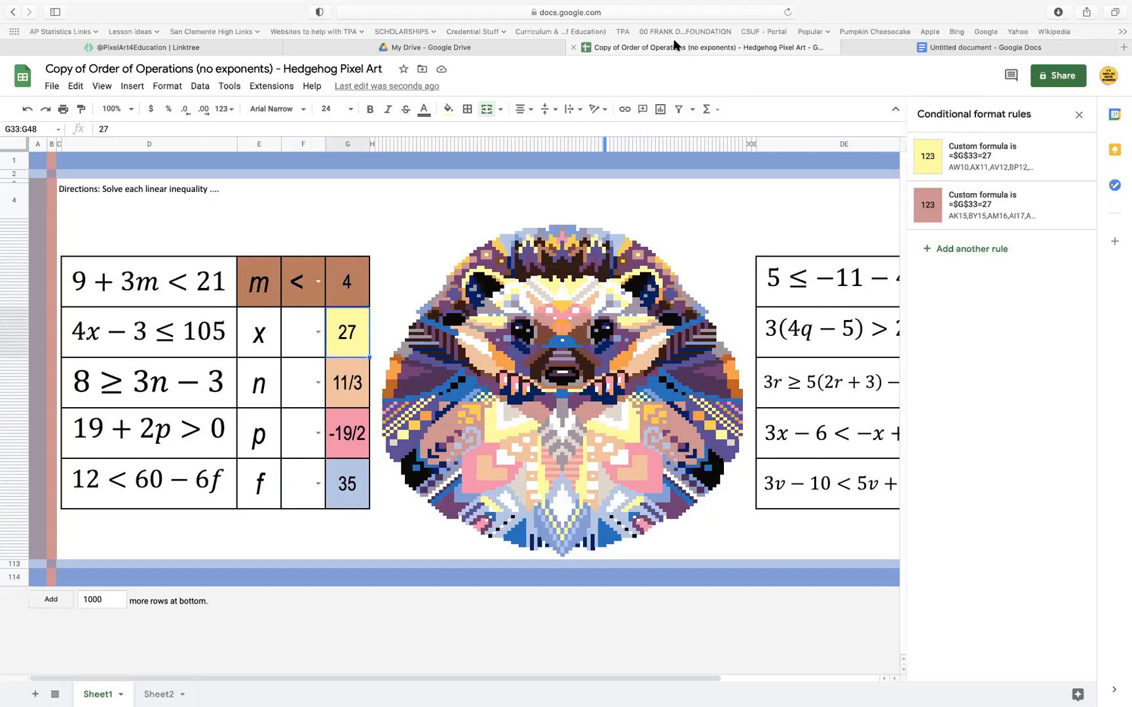
# Copy the ≤ symbol from cell C6 of Sheet2 and return to Sheet1
pyautogui.click(159, 695)
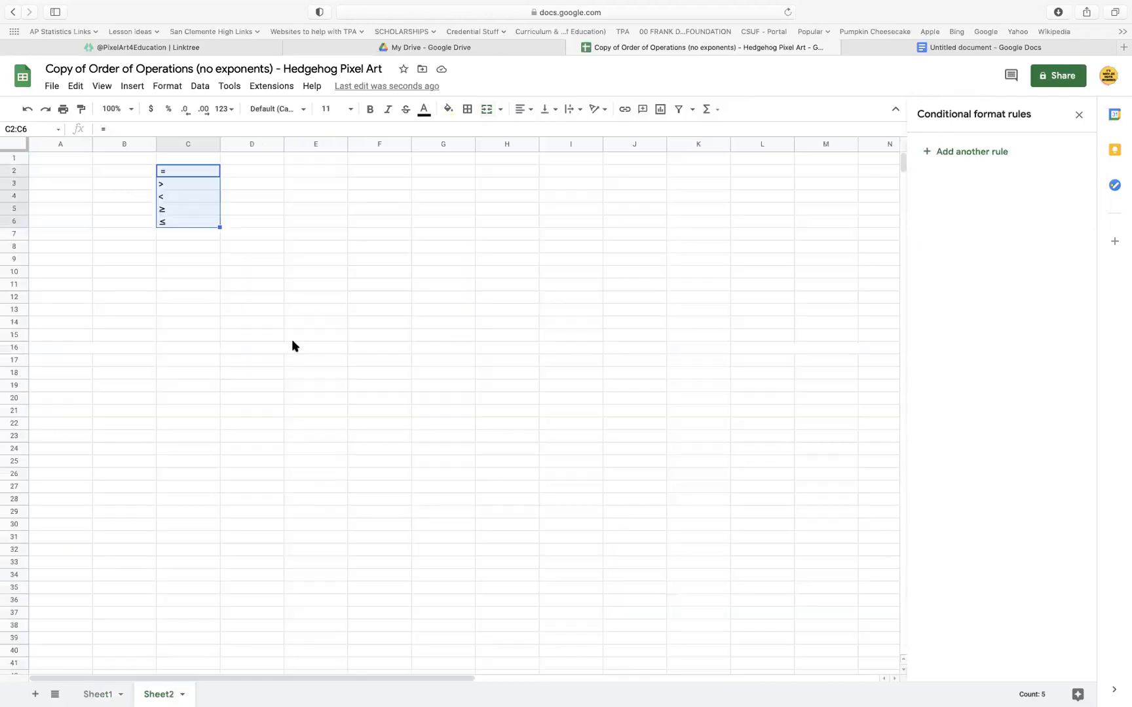
pyautogui.click(187, 223)
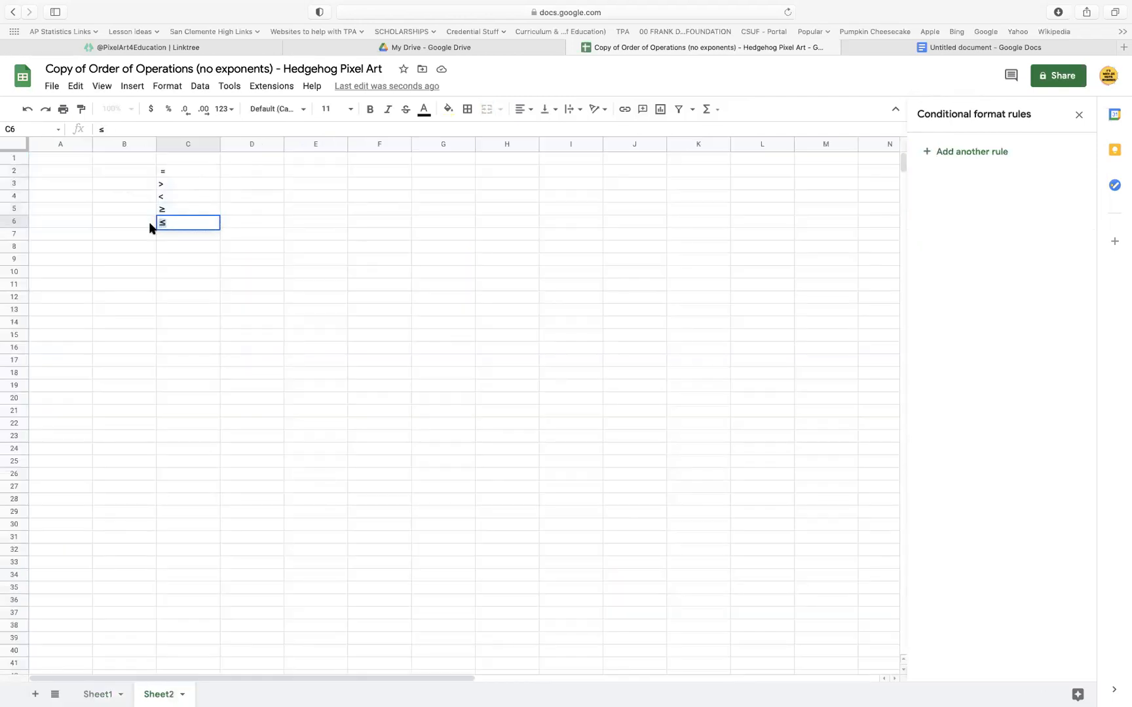
pyautogui.click(101, 693)
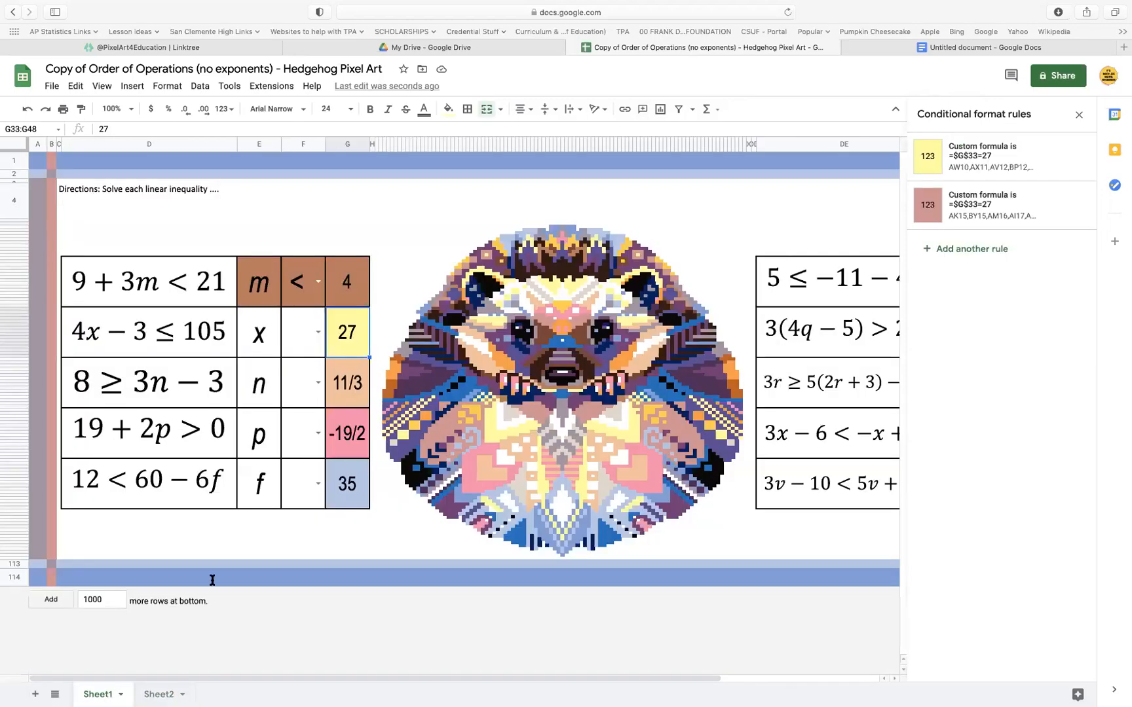
# Change the yellow rule of the answer cell beside x to the custom formula =and($F$33="≤", $G$33=27)
pyautogui.click(1017, 158)
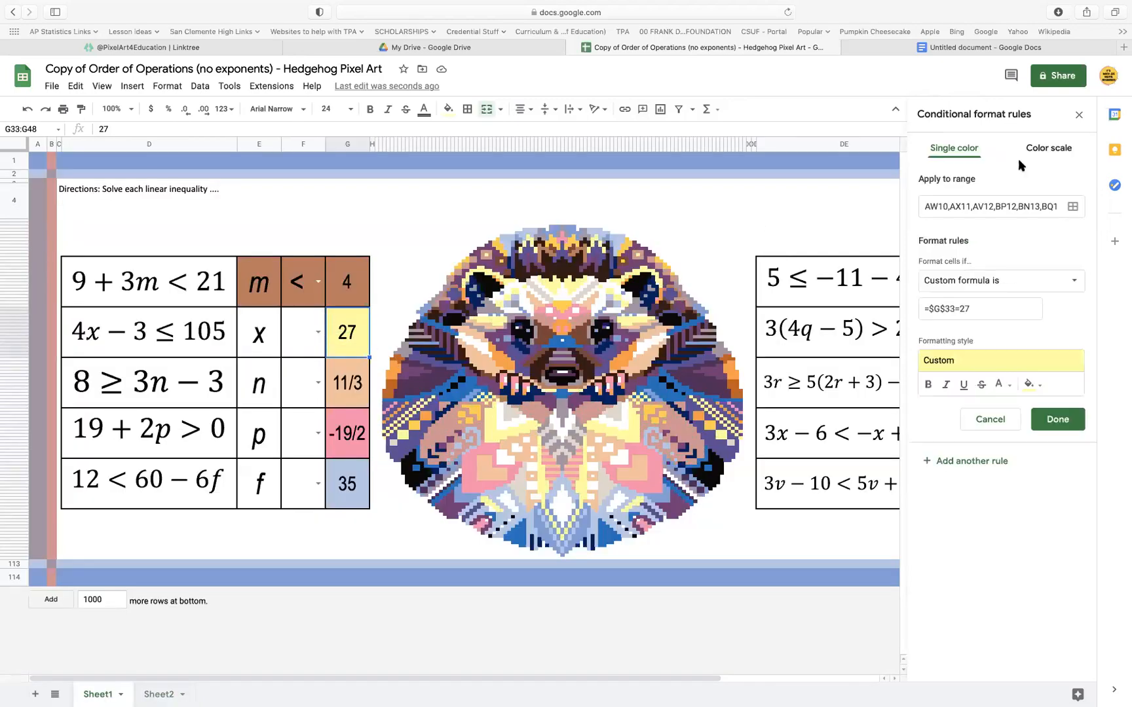
pyautogui.click(981, 309)
pyautogui.press('BackSpace')
pyautogui.press('BackSpace')
pyautogui.press('BackSpace')
pyautogui.press('BackSpace')
pyautogui.press('BackSpace')
pyautogui.press('BackSpace')
pyautogui.press('BackSpace')
pyautogui.press('BackSpace')
pyautogui.write('and(')
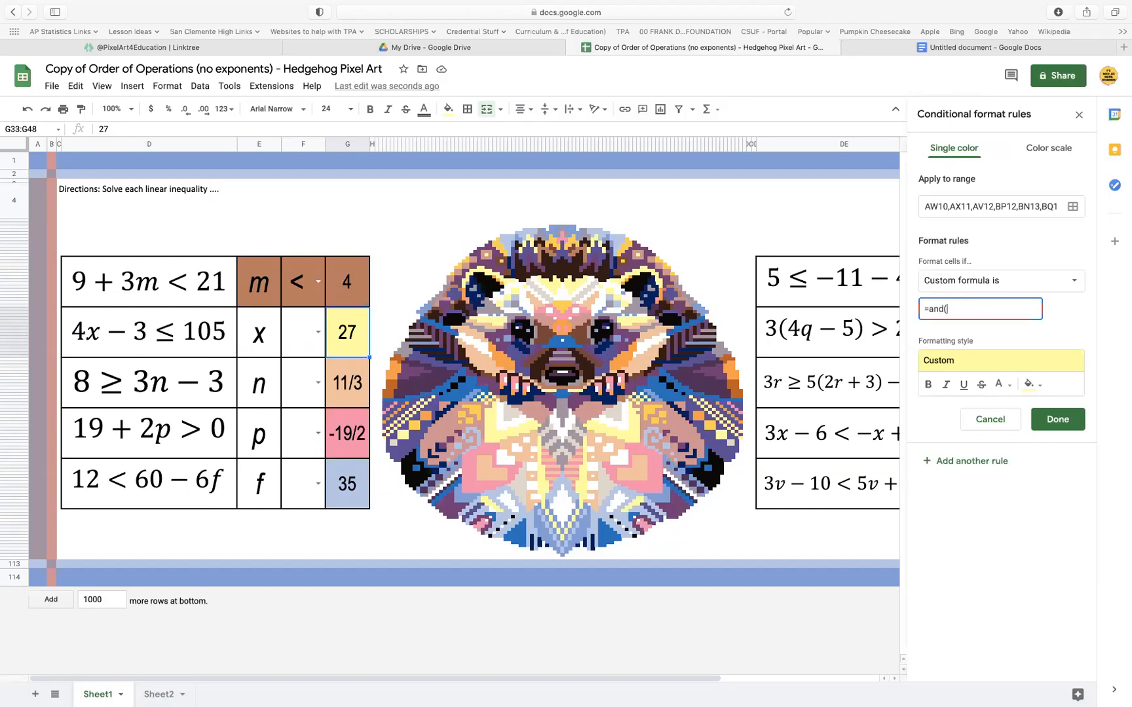
pyautogui.write('F')
pyautogui.press('BackSpace')
pyautogui.write('$F$')
pyautogui.write('33')
pyautogui.write('="s')
pyautogui.press('BackSpace')
pyautogui.write('≤", $G$33=27)')
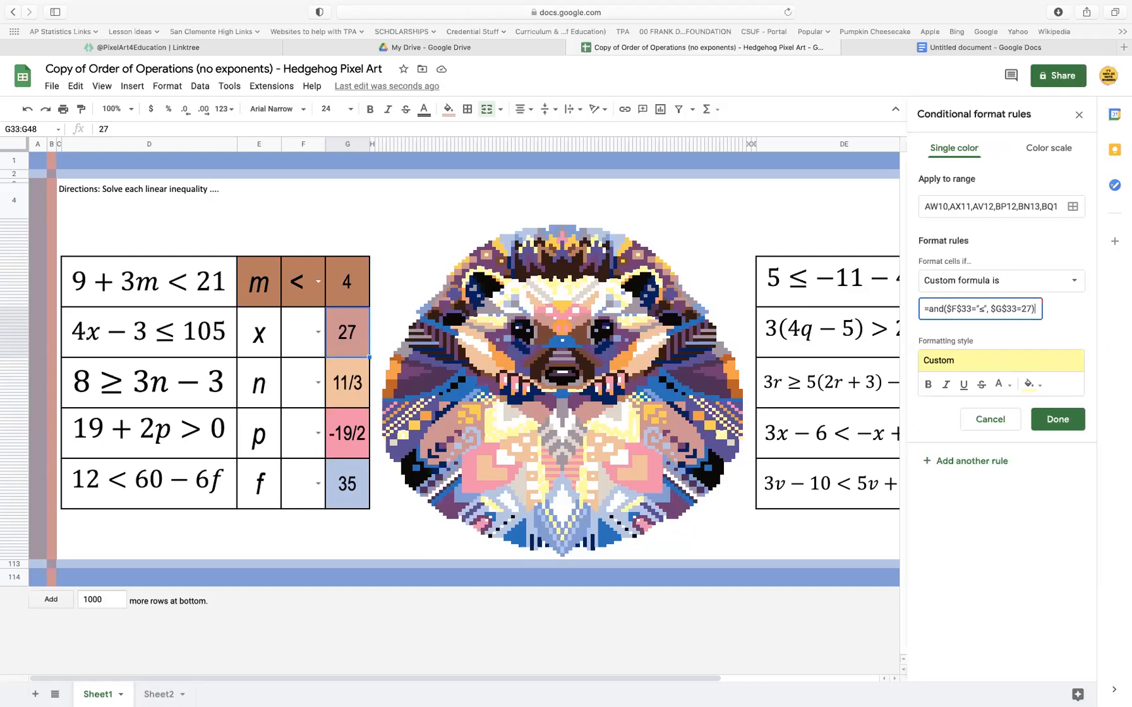
# Add the symbol cell F33:F48 and the x cell E33:E48 to the yellow rule's range and save the rule
pyautogui.click(1072, 207)
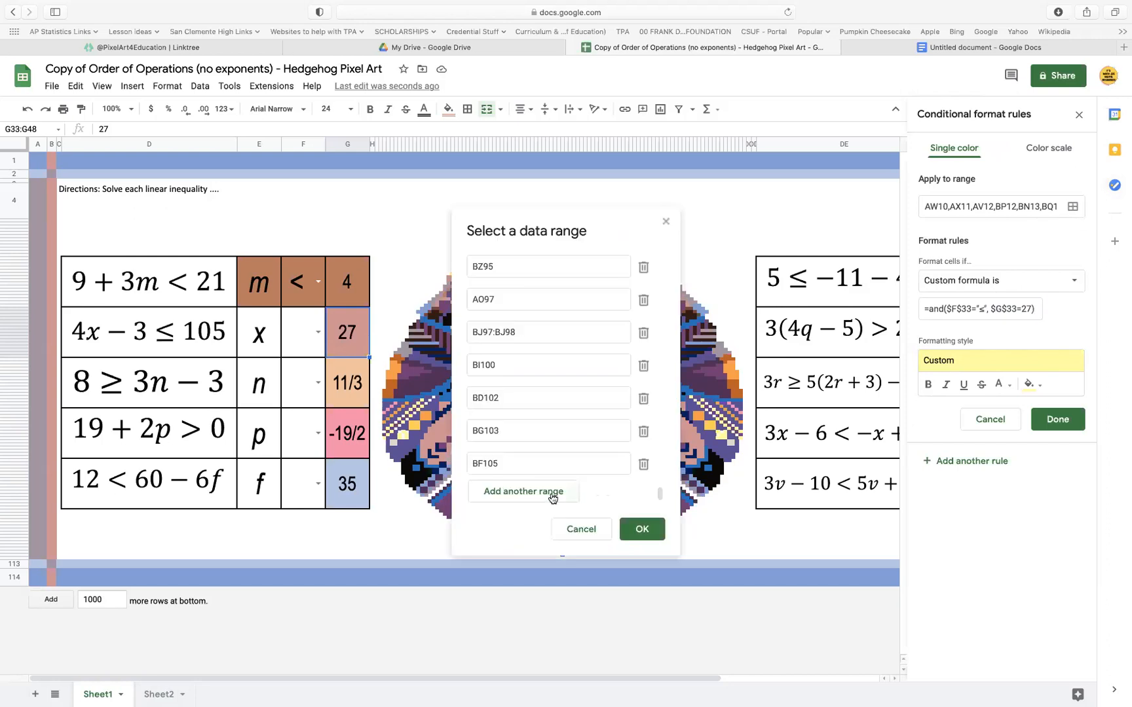
pyautogui.click(550, 497)
pyautogui.click(298, 333)
pyautogui.keyDown('super'); pyautogui.click(263, 333); pyautogui.keyUp('super')
pyautogui.click(645, 529)
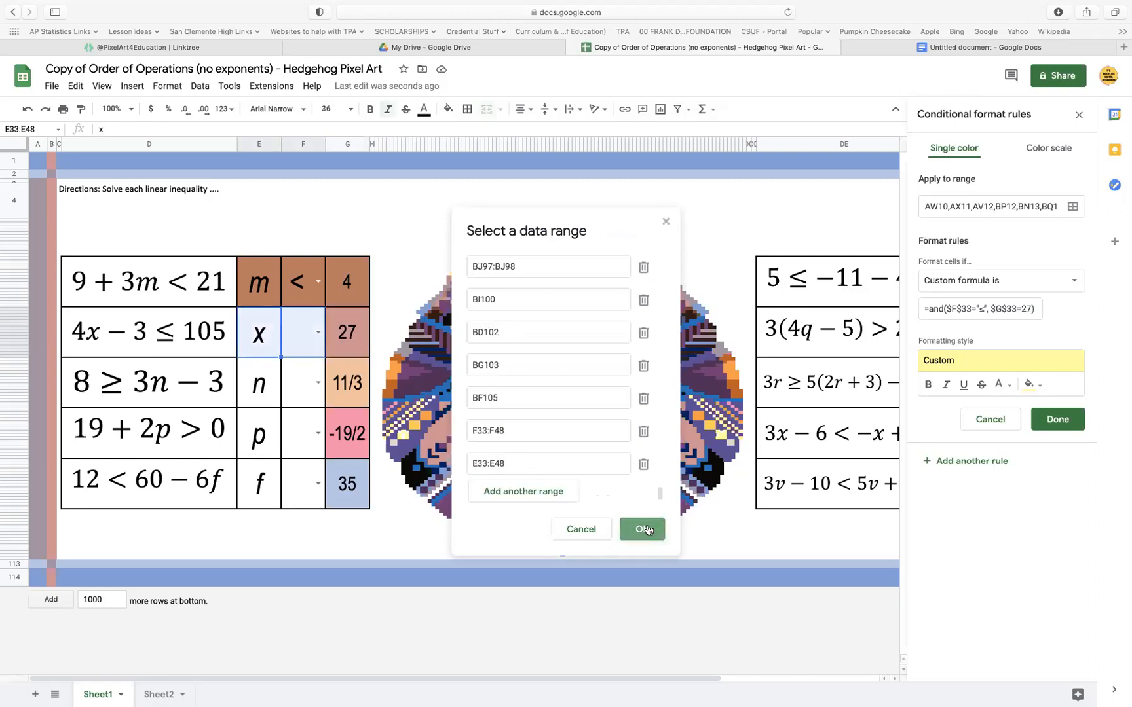
pyautogui.click(1069, 428)
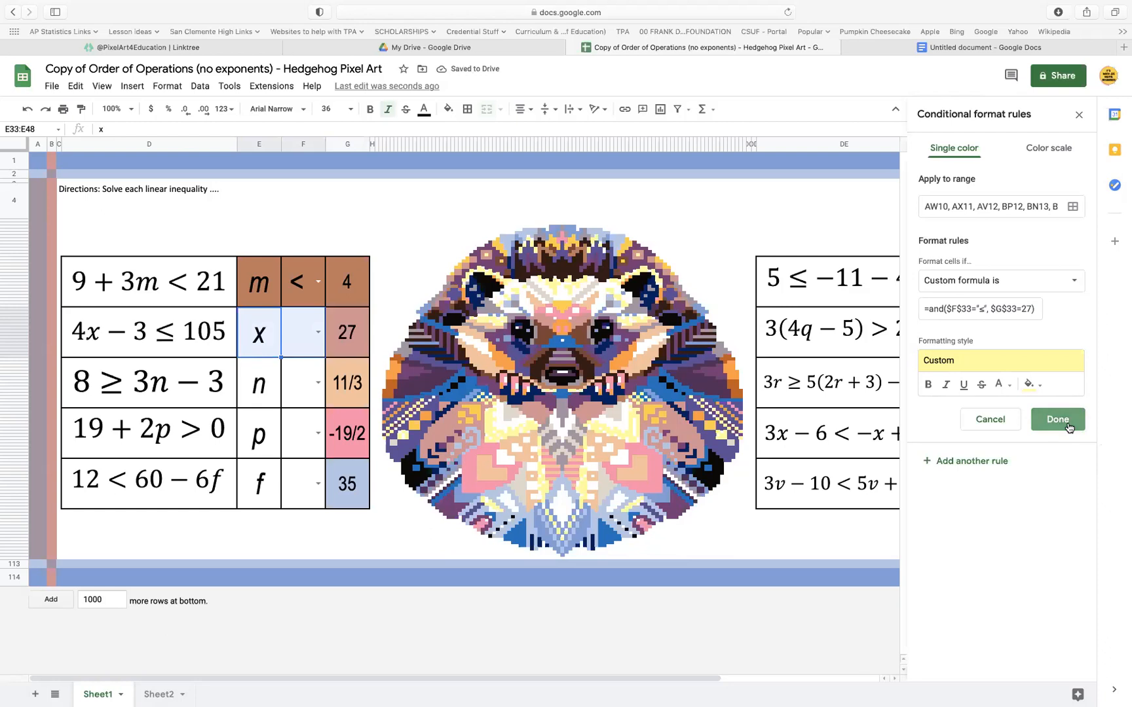
# Bring up the conditional format rules of the answer cell beside x
pyautogui.click(349, 344)
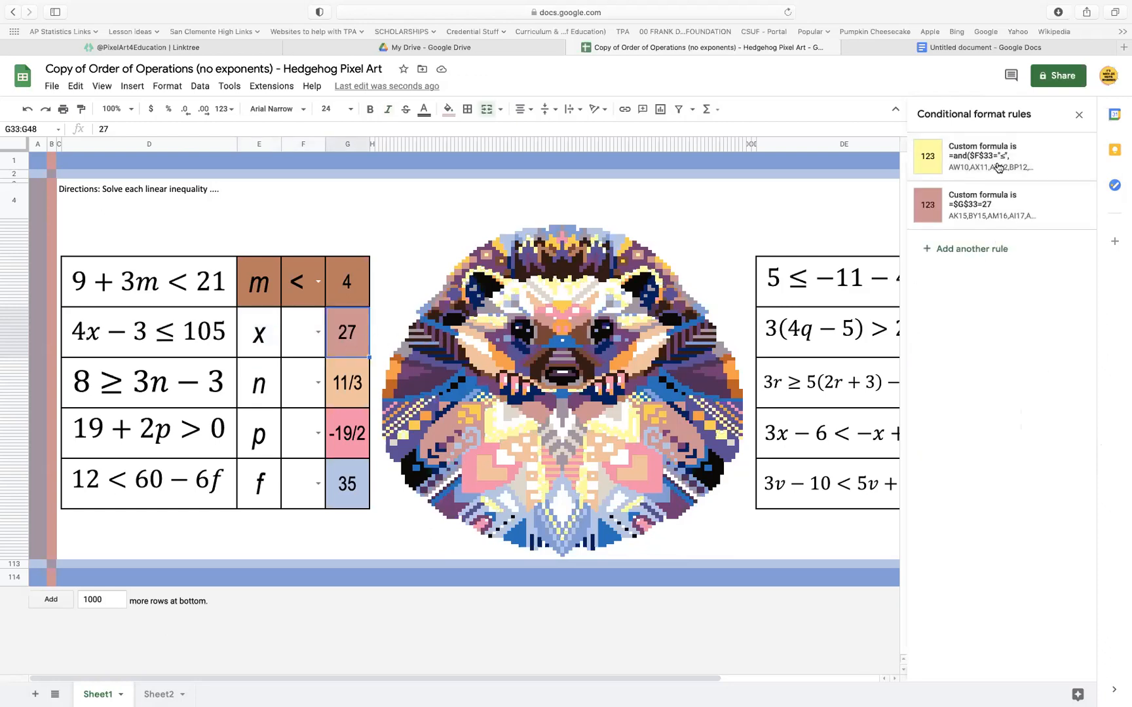
pyautogui.click(997, 202)
pyautogui.click(928, 313)
pyautogui.press('super+a')
pyautogui.press('BackSpace')
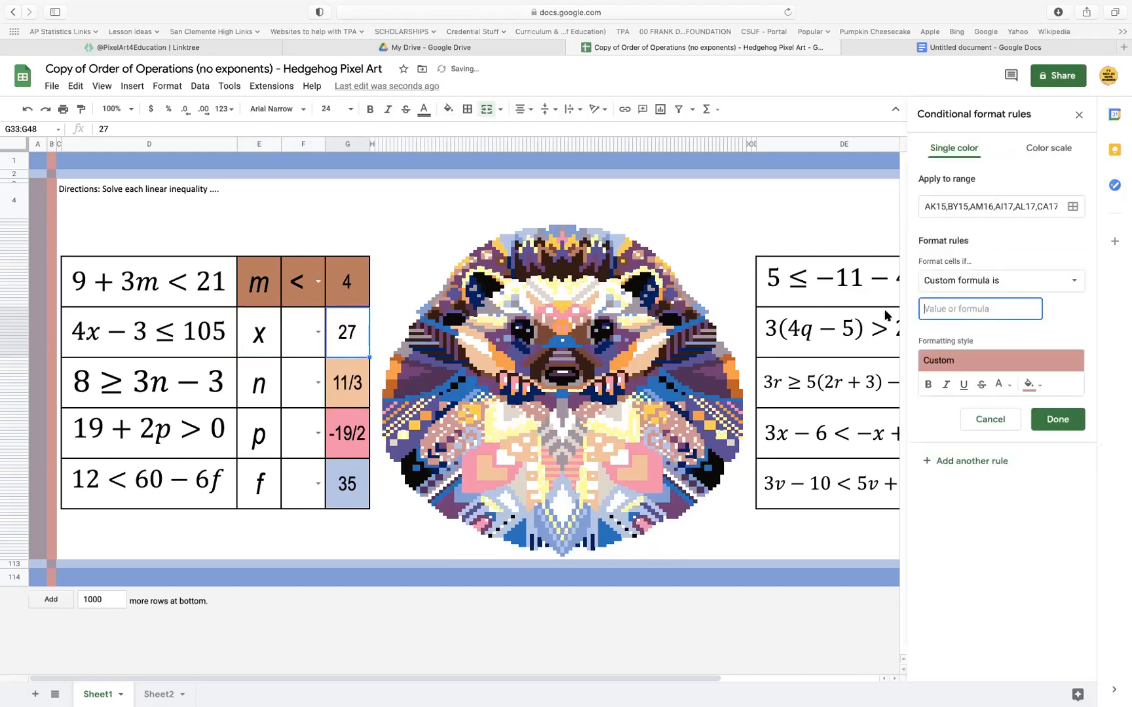
pyautogui.click(996, 422)
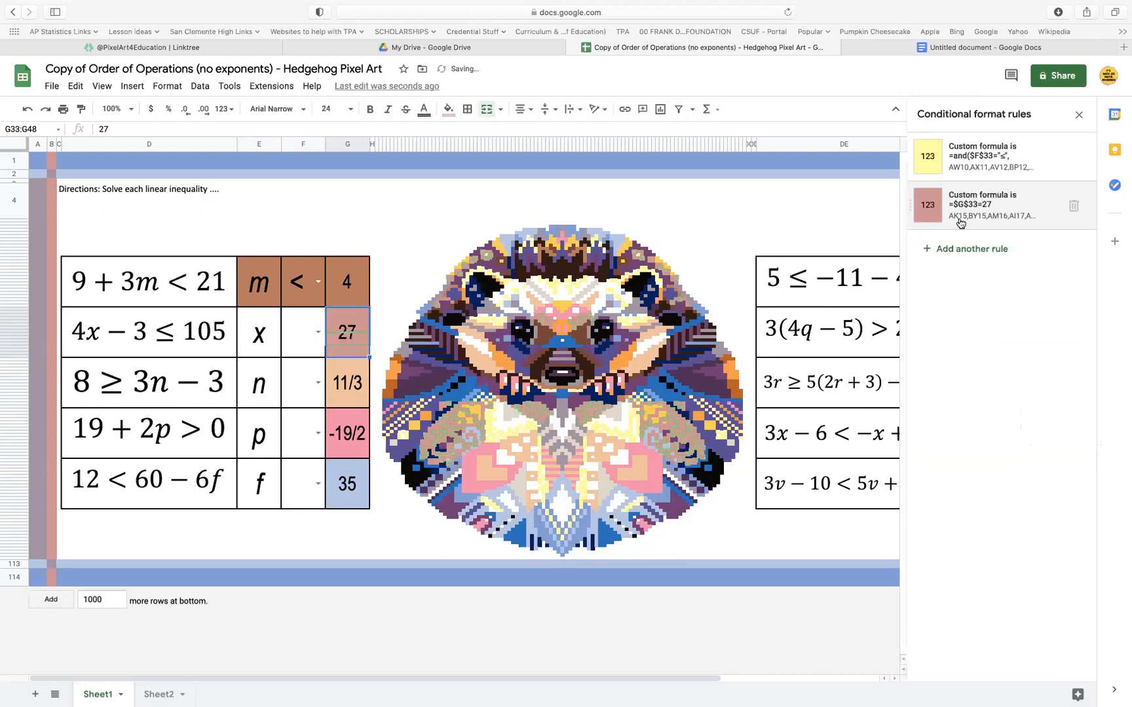
# Copy the yellow rule's formula =and($F$33="≤", $G$33=27) and paste it over the formula of the pink rule
pyautogui.click(974, 155)
pyautogui.moveTo(1038, 310); pyautogui.dragTo(878, 304)
pyautogui.press('super+c')
pyautogui.click(1053, 420)
pyautogui.click(1010, 226)
pyautogui.moveTo(1011, 307); pyautogui.dragTo(875, 308)
pyautogui.press('super+v')
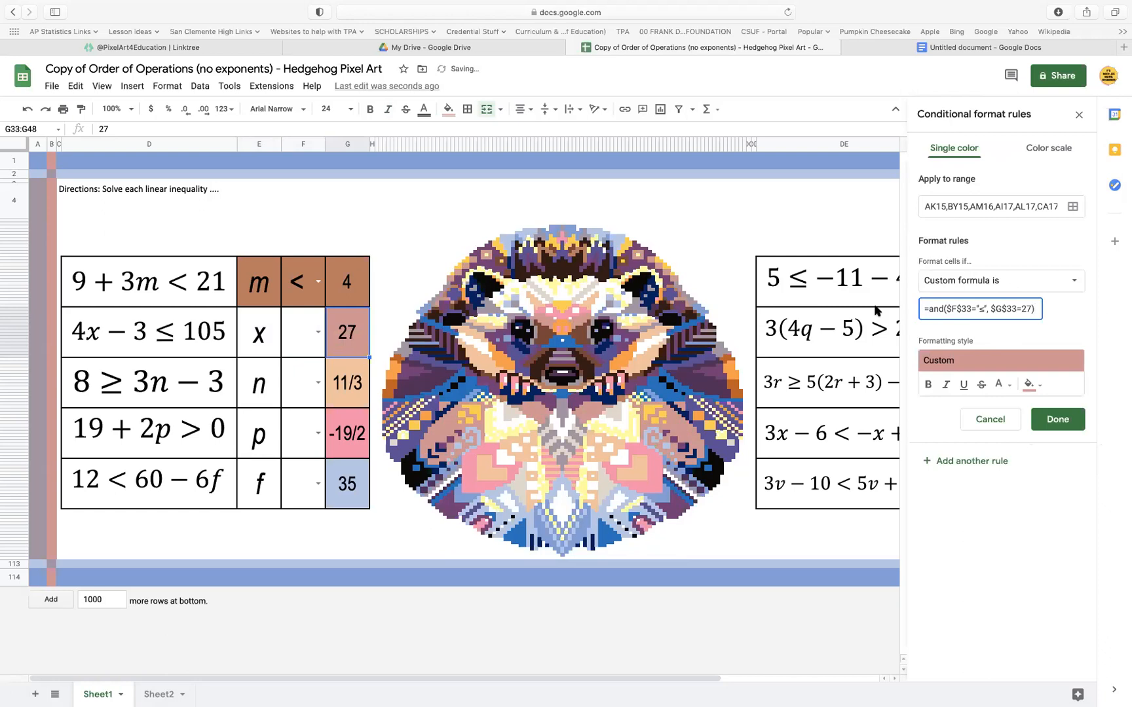
# Add the x row's cells G33:G48, F33:F48 and E33:E48 to the pink rule's range and save the rule
pyautogui.click(1072, 207)
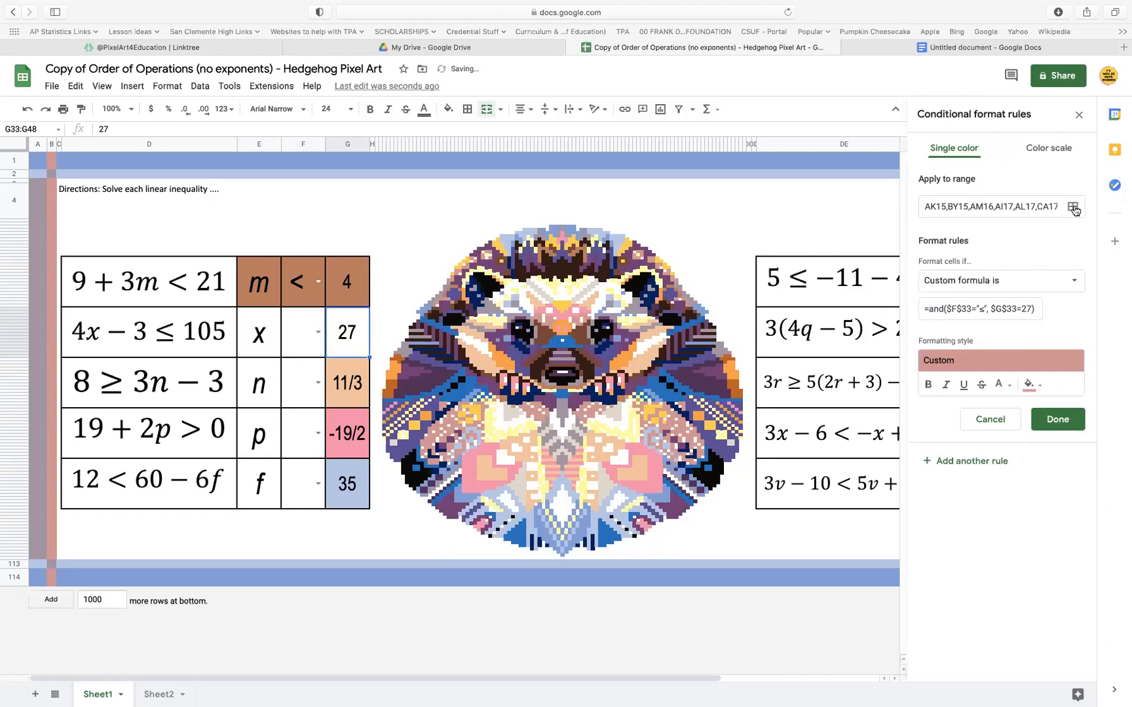
pyautogui.click(555, 492)
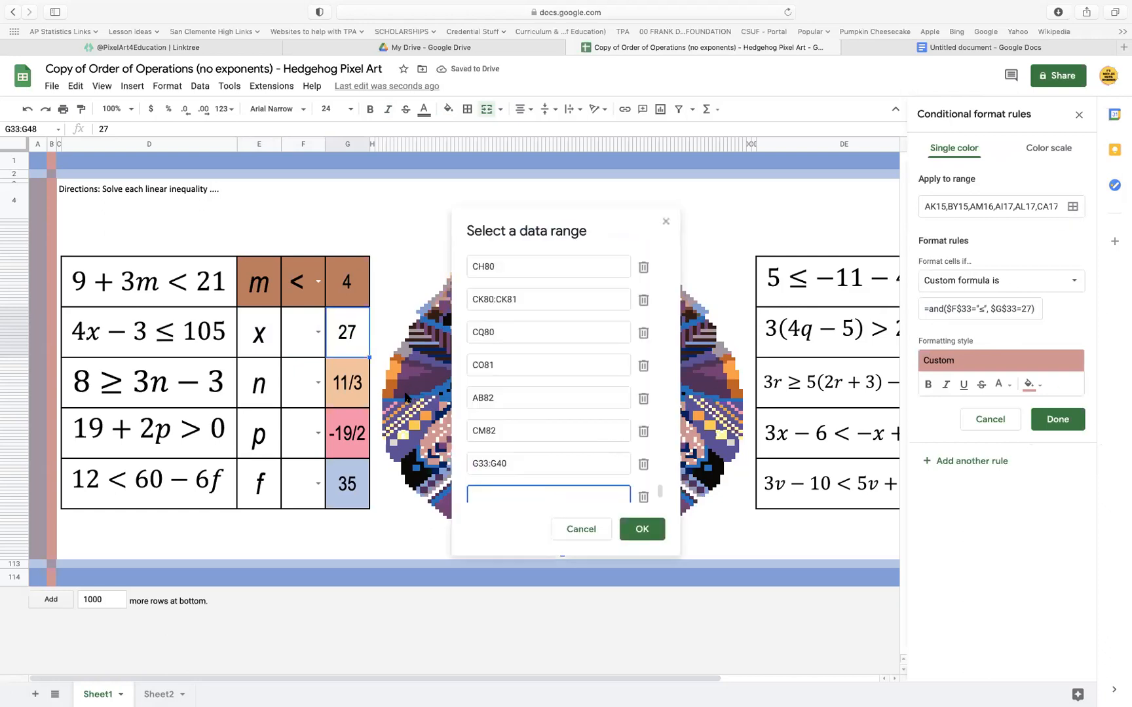
pyautogui.click(347, 335)
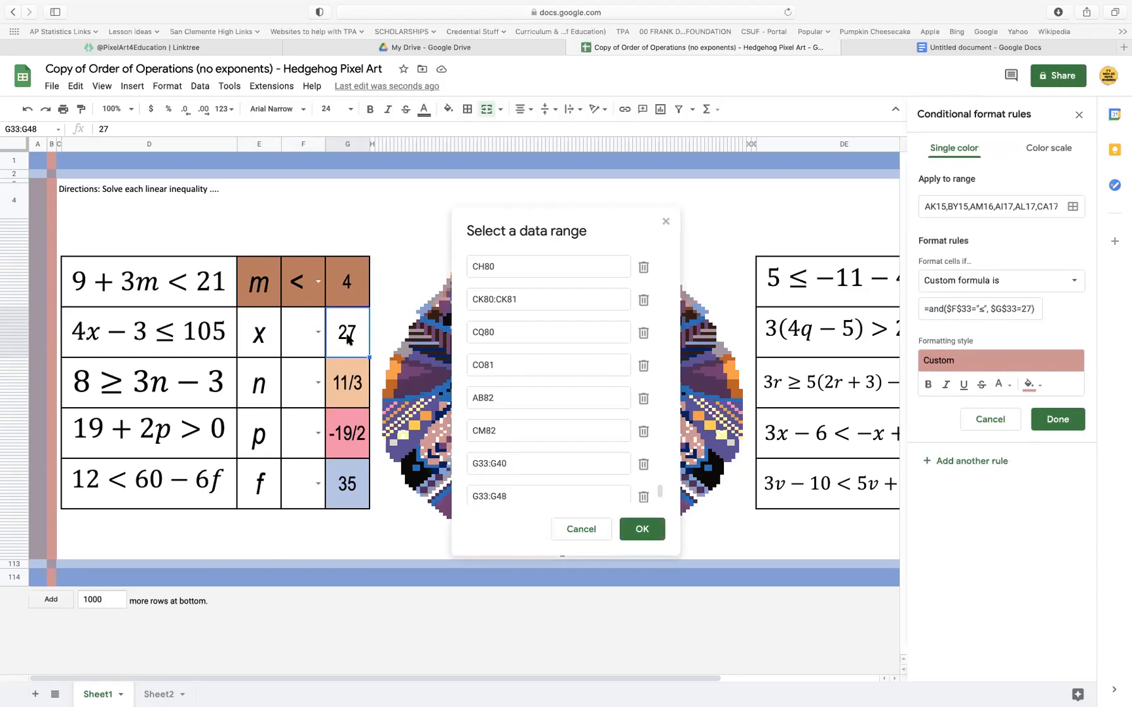
pyautogui.keyDown('super'); pyautogui.click(301, 327); pyautogui.keyUp('super')
pyautogui.click(642, 529)
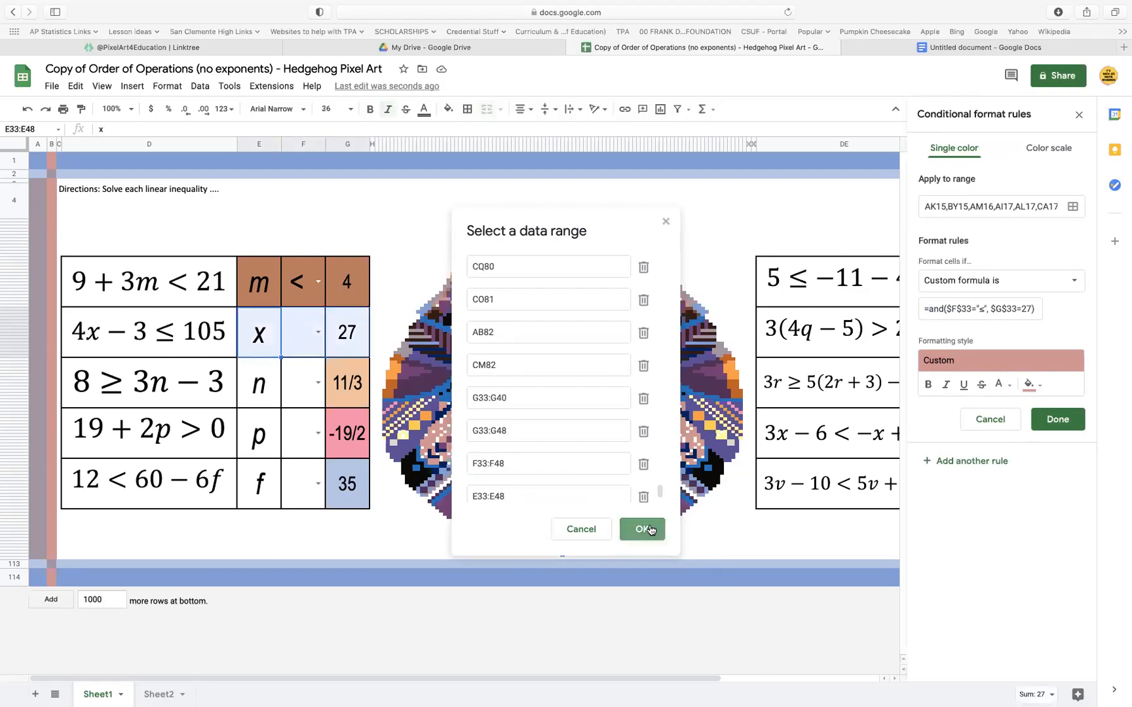
pyautogui.click(1064, 425)
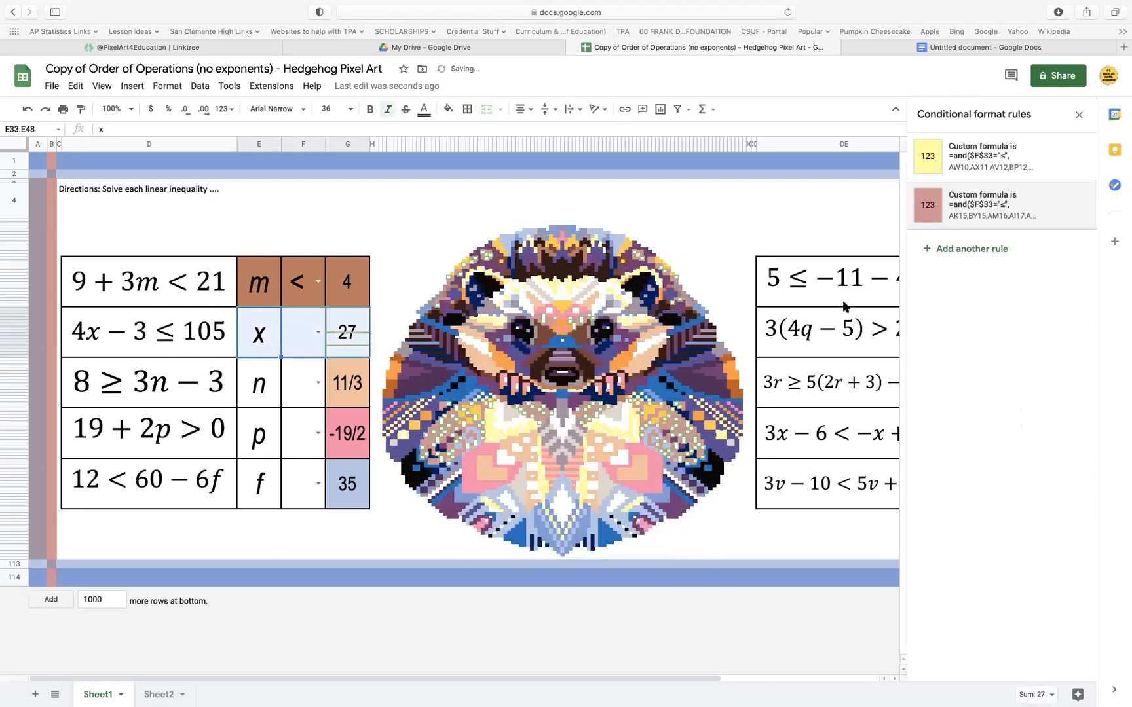
# Choose ≤ as the symbol beside x and display the rules of the answer cell beside n
pyautogui.click(318, 332)
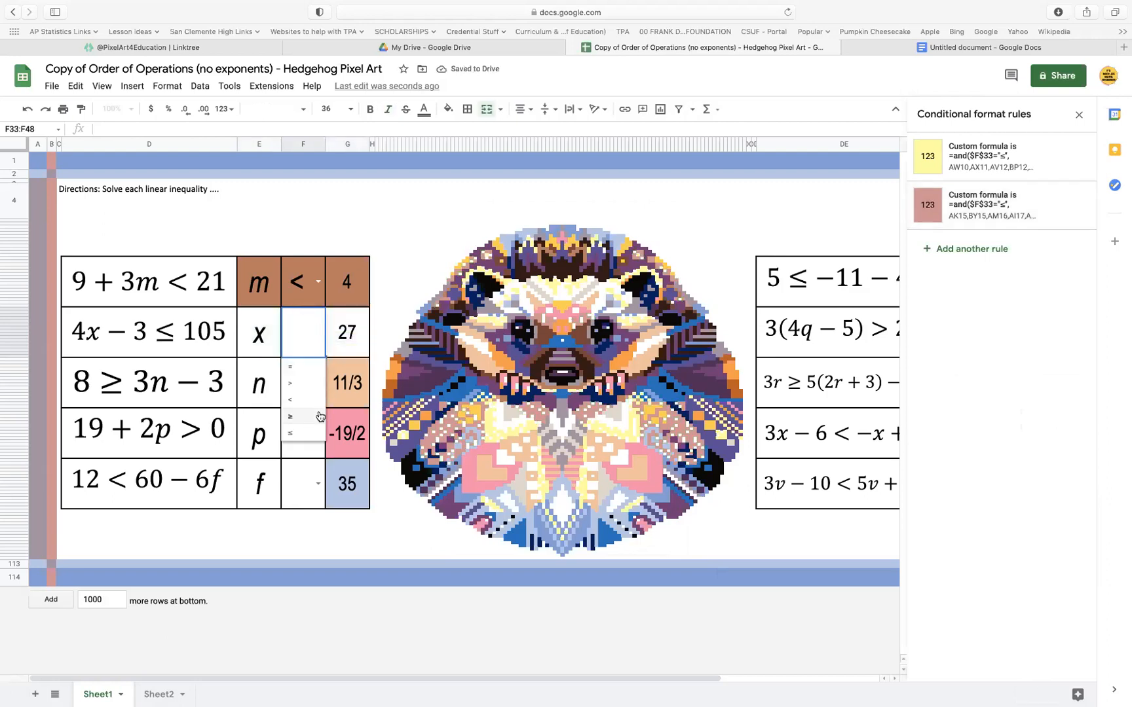
pyautogui.click(311, 434)
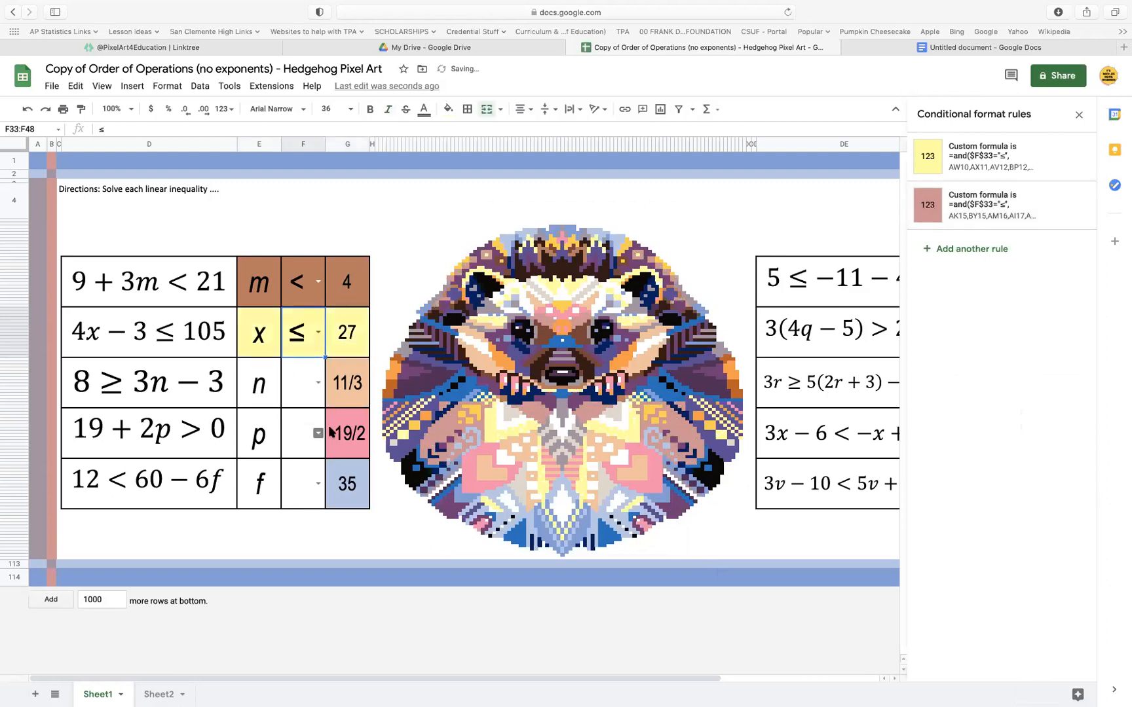
pyautogui.click(340, 390)
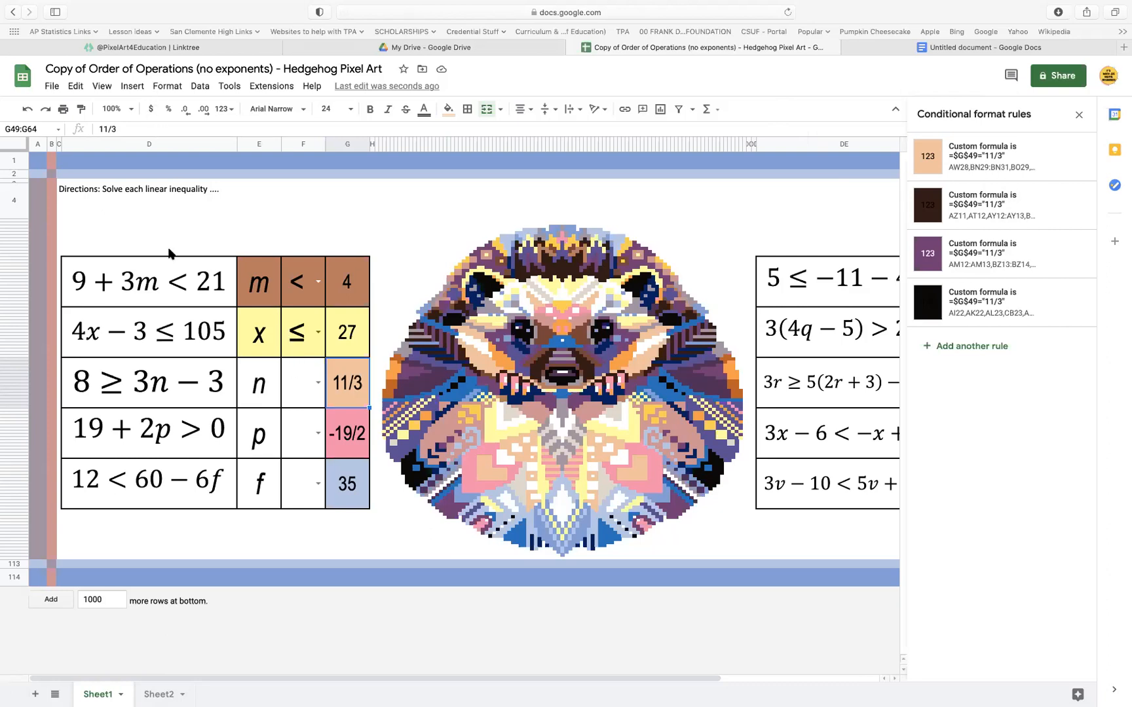
# Replace the answer beside f with 8, leaving its light blue rule as it is
pyautogui.click(340, 490)
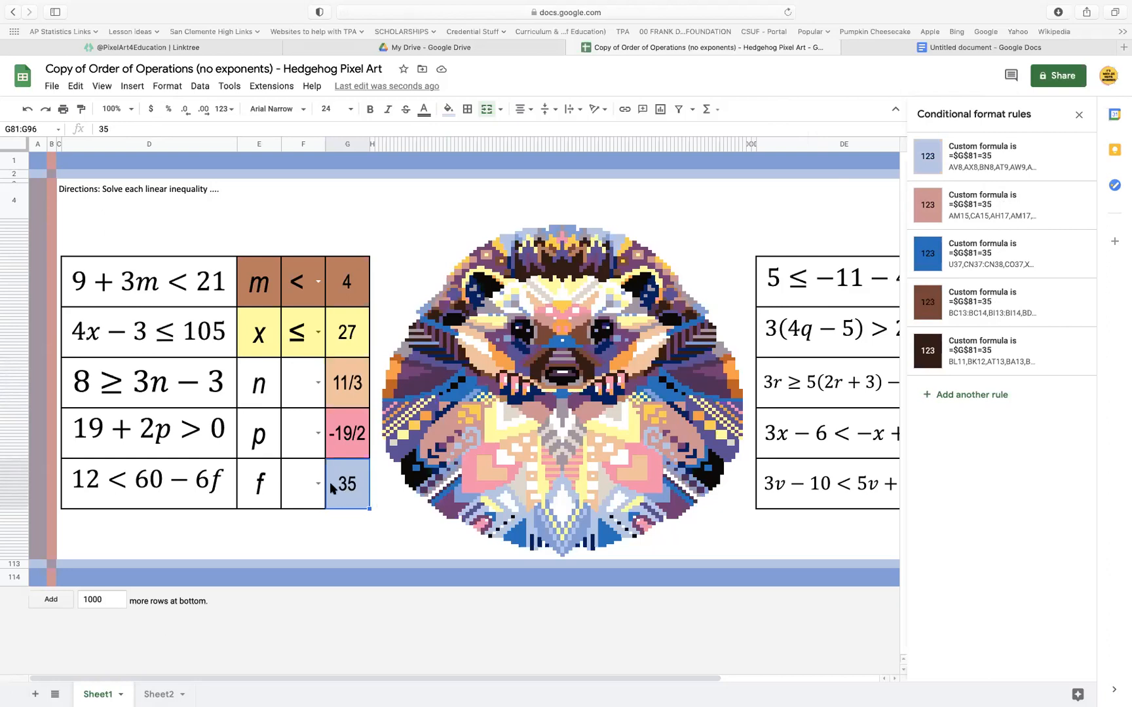
pyautogui.write('8')
pyautogui.click(983, 157)
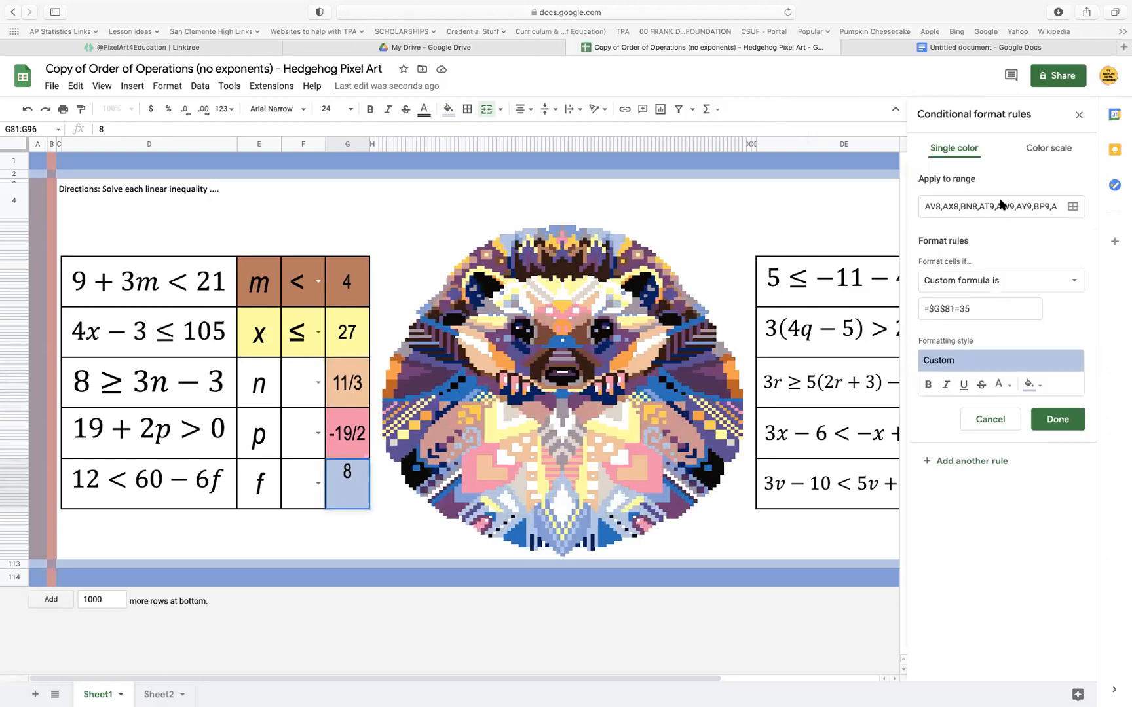
pyautogui.click(1069, 425)
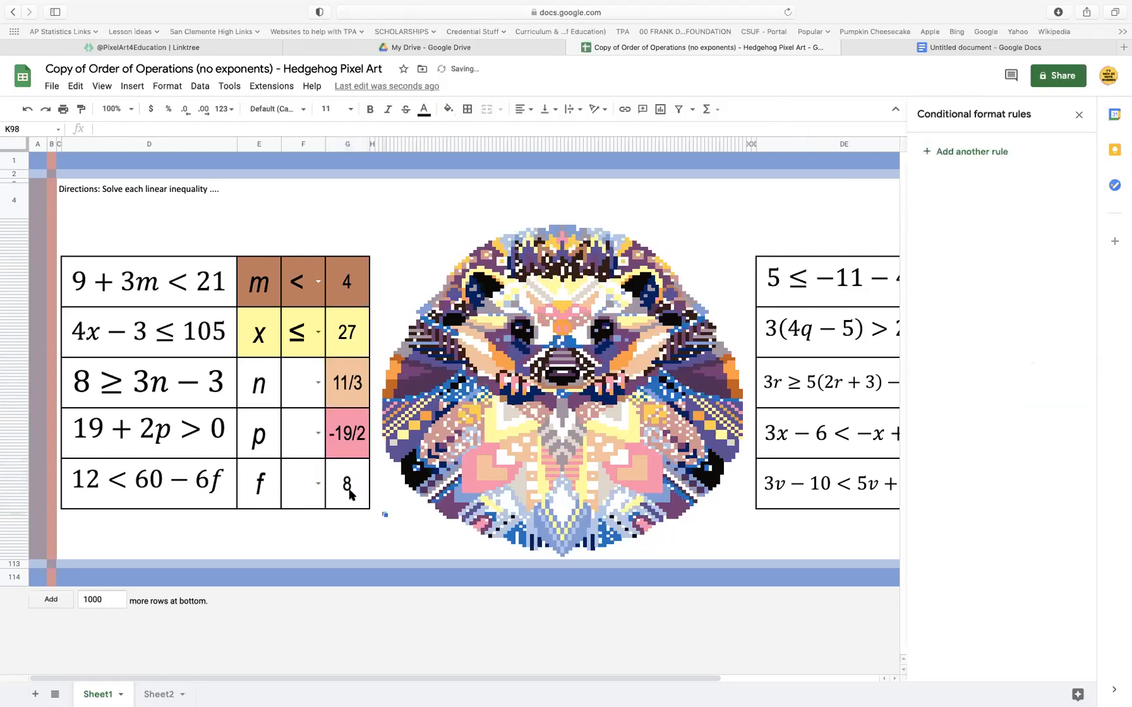
# Change the light blue rule of the answer cell beside f to the formula =$G$81=8
pyautogui.click(1007, 159)
pyautogui.click(991, 309)
pyautogui.press('BackSpace')
pyautogui.press('BackSpace')
pyautogui.write('81=8')
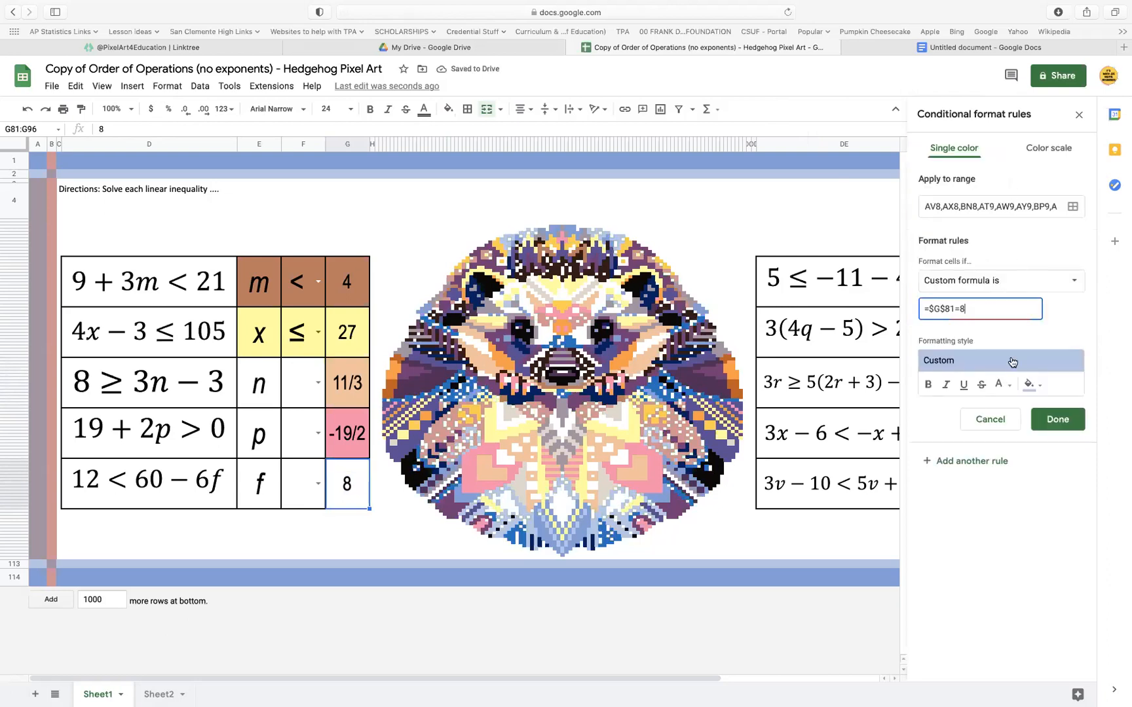
pyautogui.click(1057, 419)
# Change the pink rule of the answer cell beside f to the formula =$G$81=8
pyautogui.click(1001, 207)
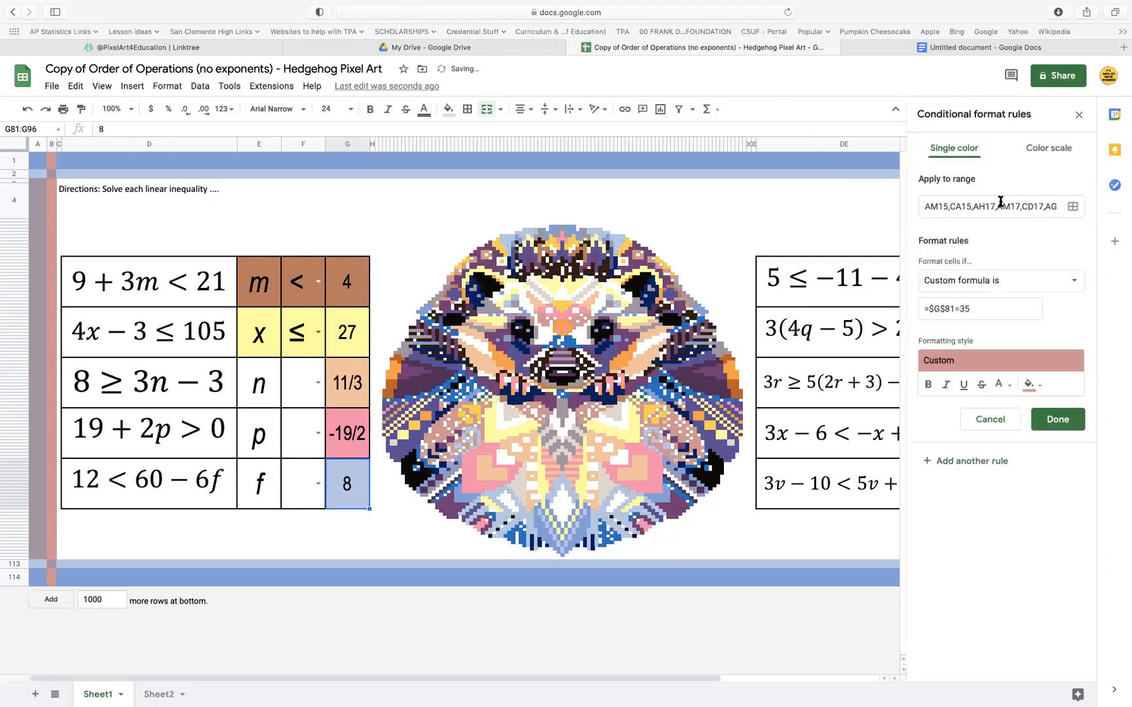
pyautogui.click(980, 307)
pyautogui.press('BackSpace')
pyautogui.press('BackSpace')
pyautogui.write('8')
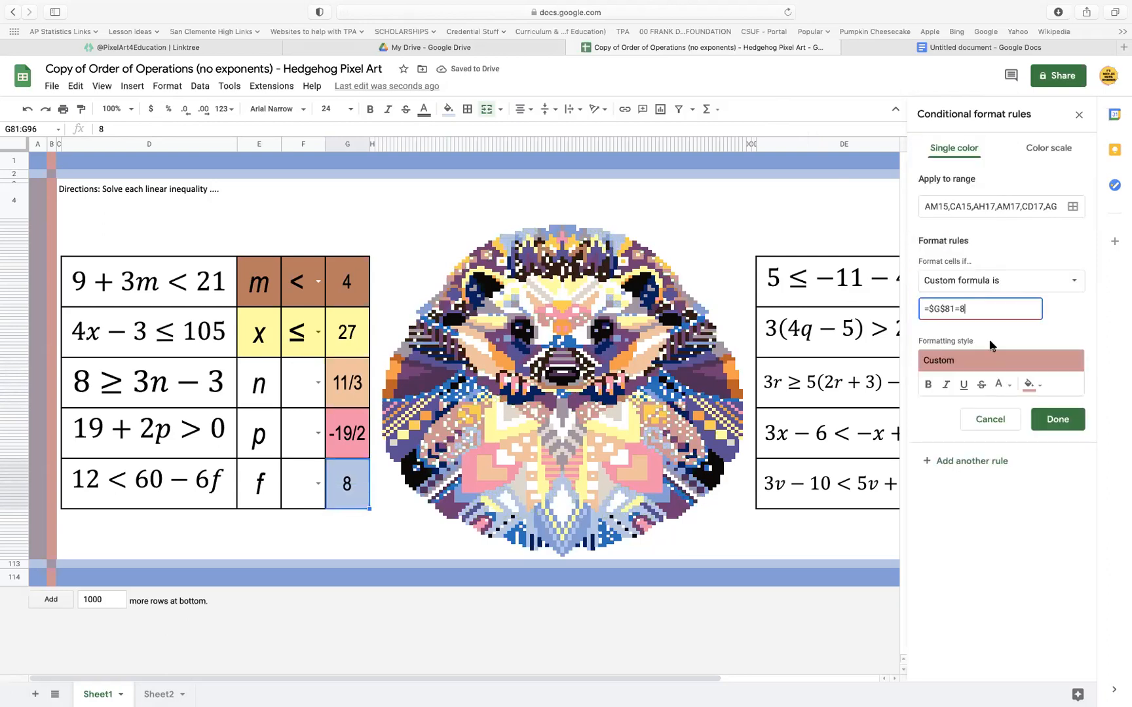
pyautogui.click(1058, 419)
# Change the dark blue rule of the answer cell beside f to the formula =$G$81=8
pyautogui.click(1006, 265)
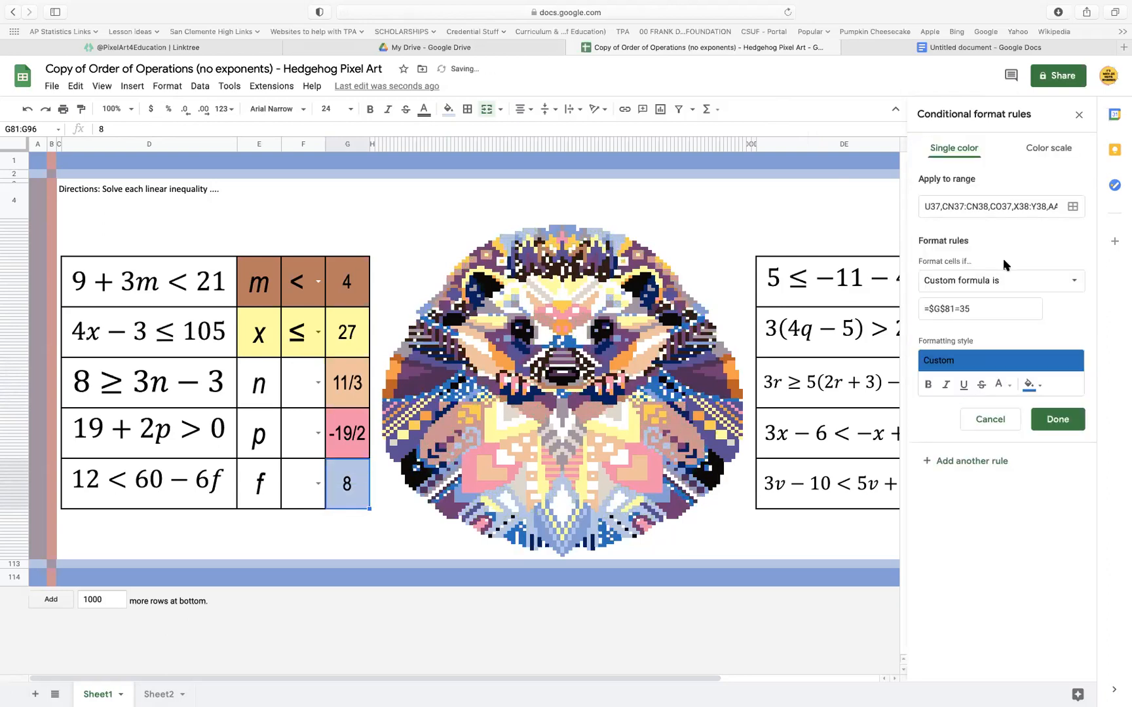
pyautogui.click(986, 309)
pyautogui.press('BackSpace')
pyautogui.press('BackSpace')
pyautogui.write('8')
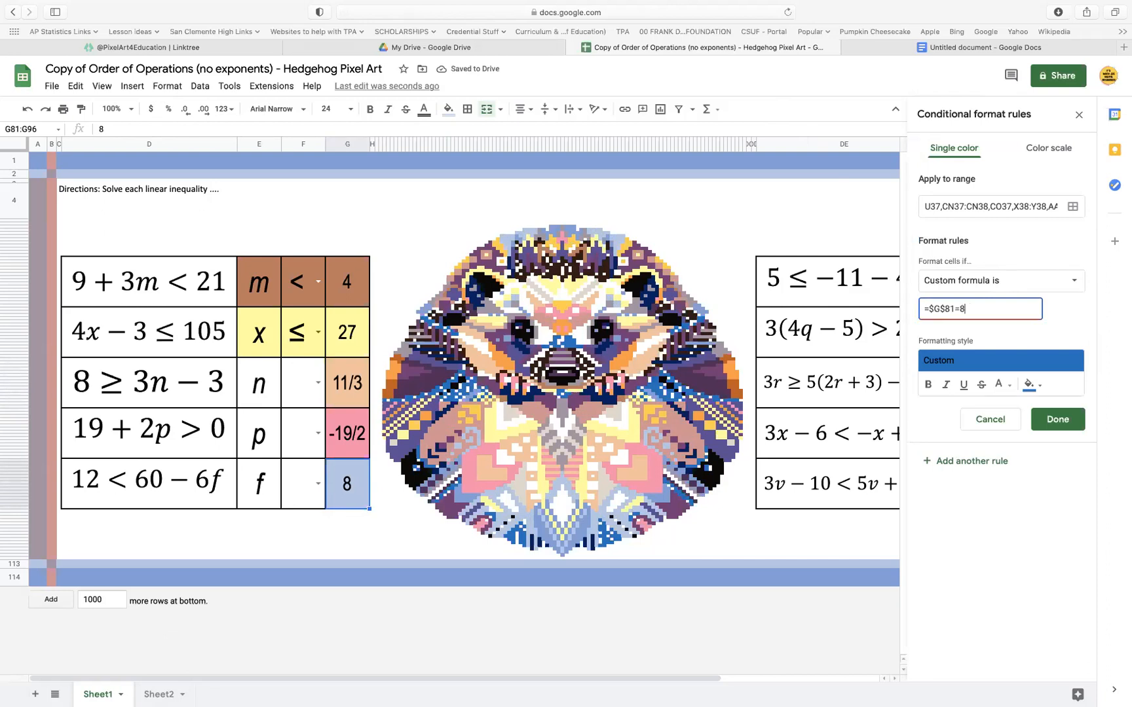
pyautogui.click(1057, 419)
# Change the medium brown rule of the answer cell beside f to the formula =$G$81=8
pyautogui.click(1003, 292)
pyautogui.click(985, 309)
pyautogui.press('BackSpace')
pyautogui.press('BackSpace')
pyautogui.write('8')
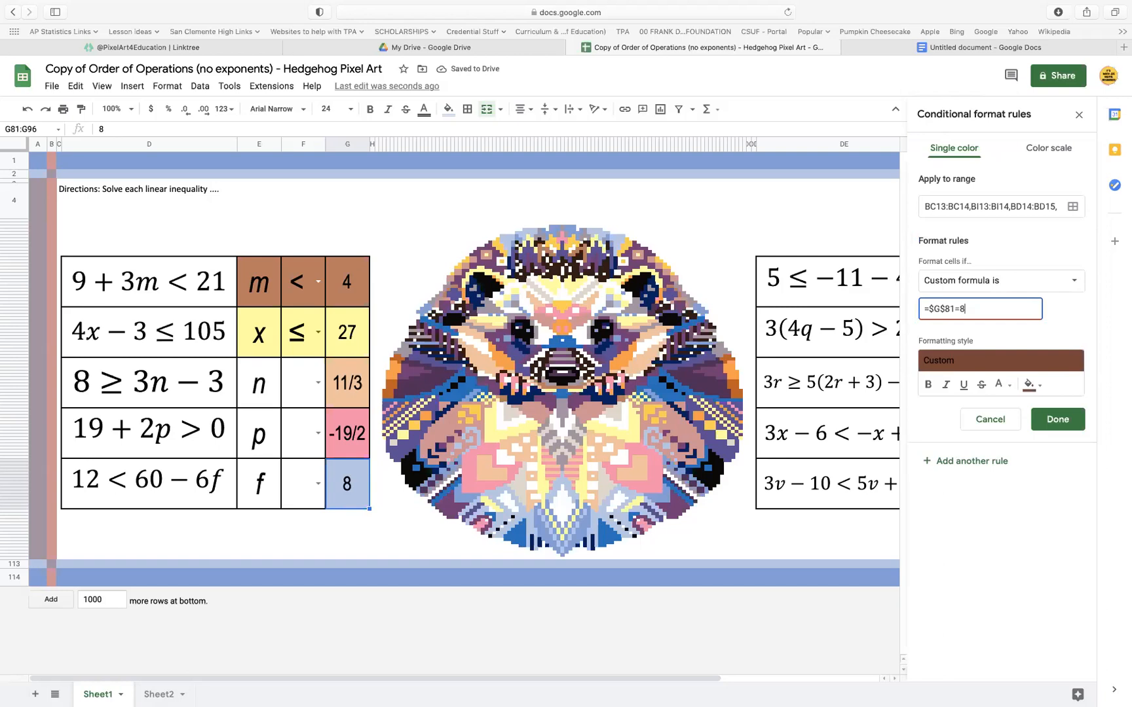
pyautogui.click(1057, 419)
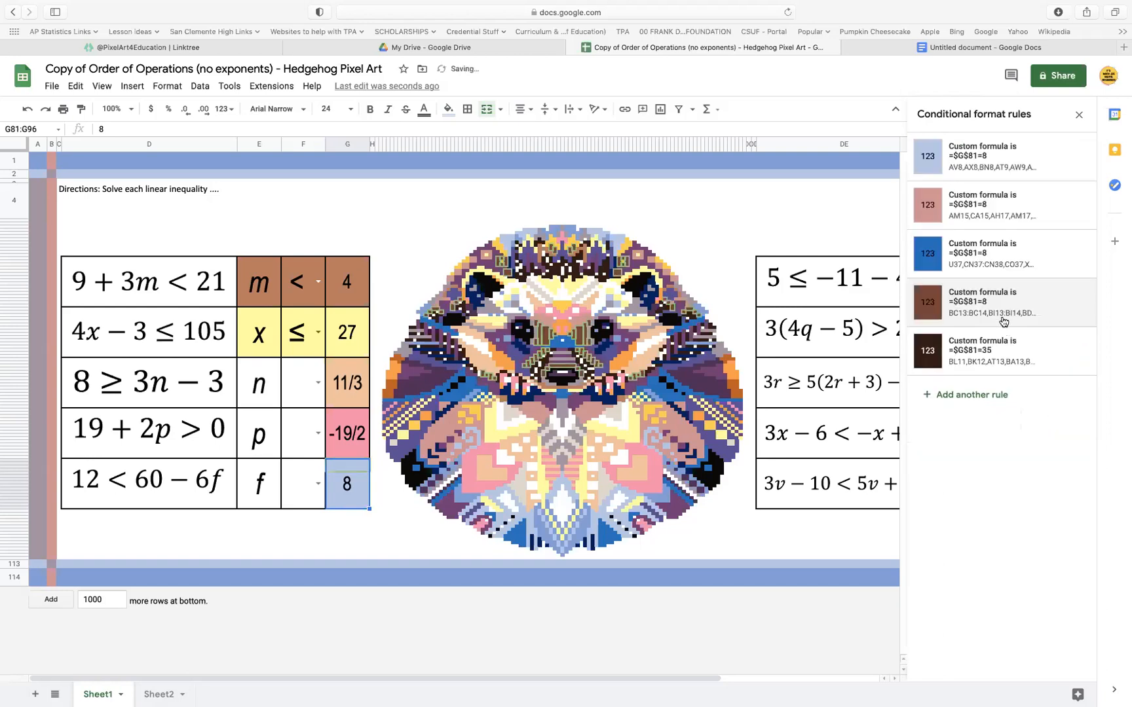
# Change the darkest brown rule of the answer cell beside f to the formula =$G$81=8
pyautogui.click(1001, 353)
pyautogui.click(979, 310)
pyautogui.press('BackSpace')
pyautogui.press('BackSpace')
pyautogui.write('8')
pyautogui.click(1059, 420)
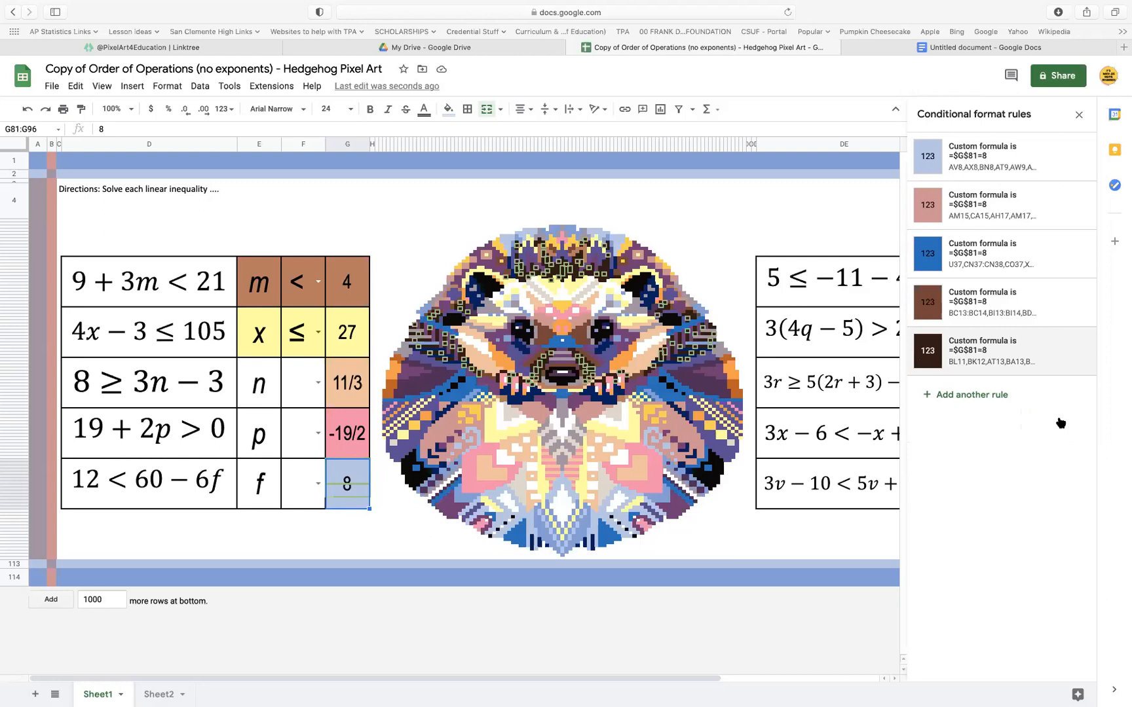
# Go to Sheet2 and set the font size of the whole symbol column C to 2
pyautogui.click(159, 696)
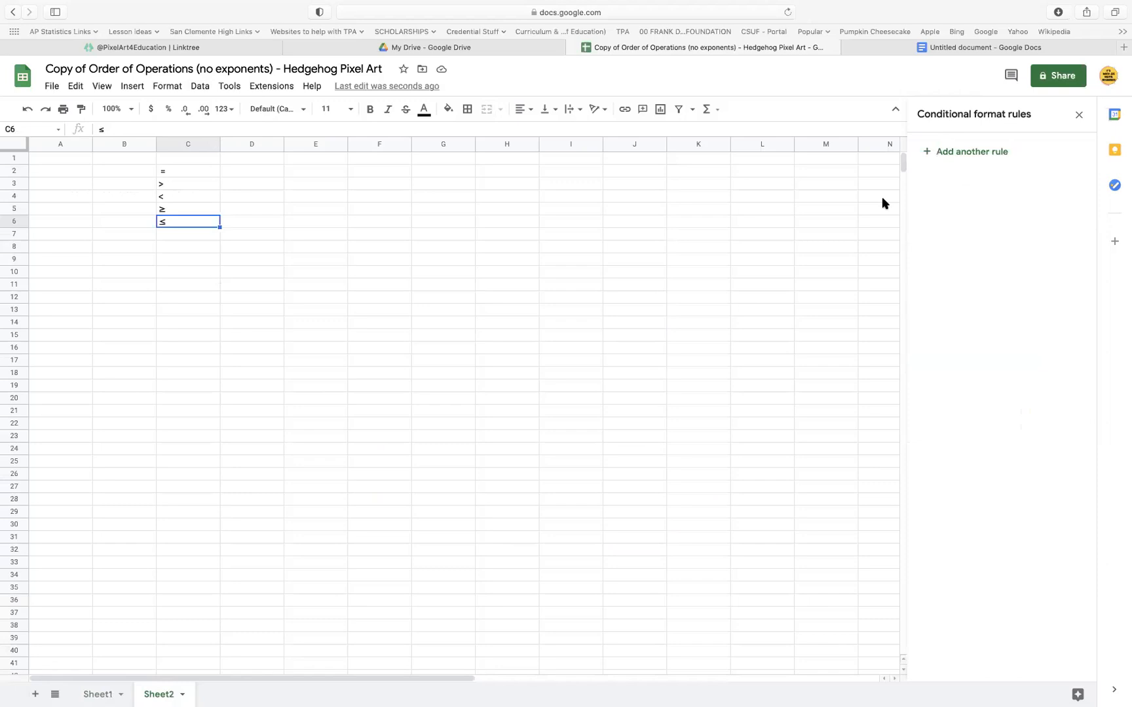
pyautogui.moveTo(186, 169); pyautogui.dragTo(186, 224)
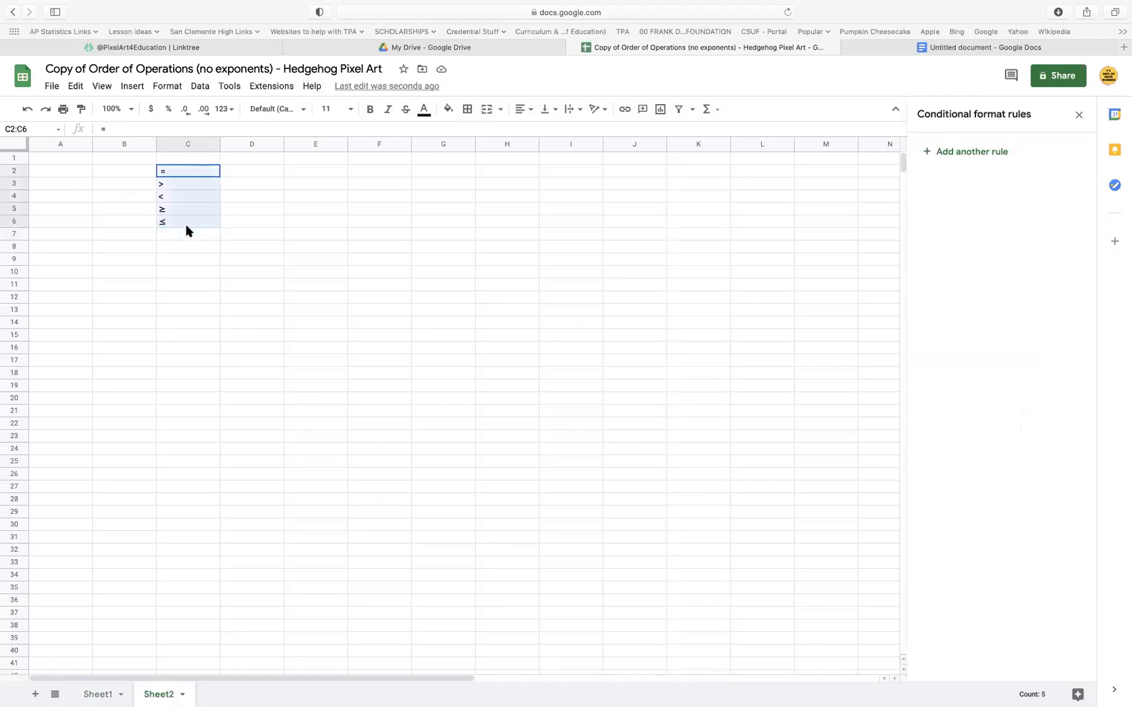
pyautogui.click(351, 115)
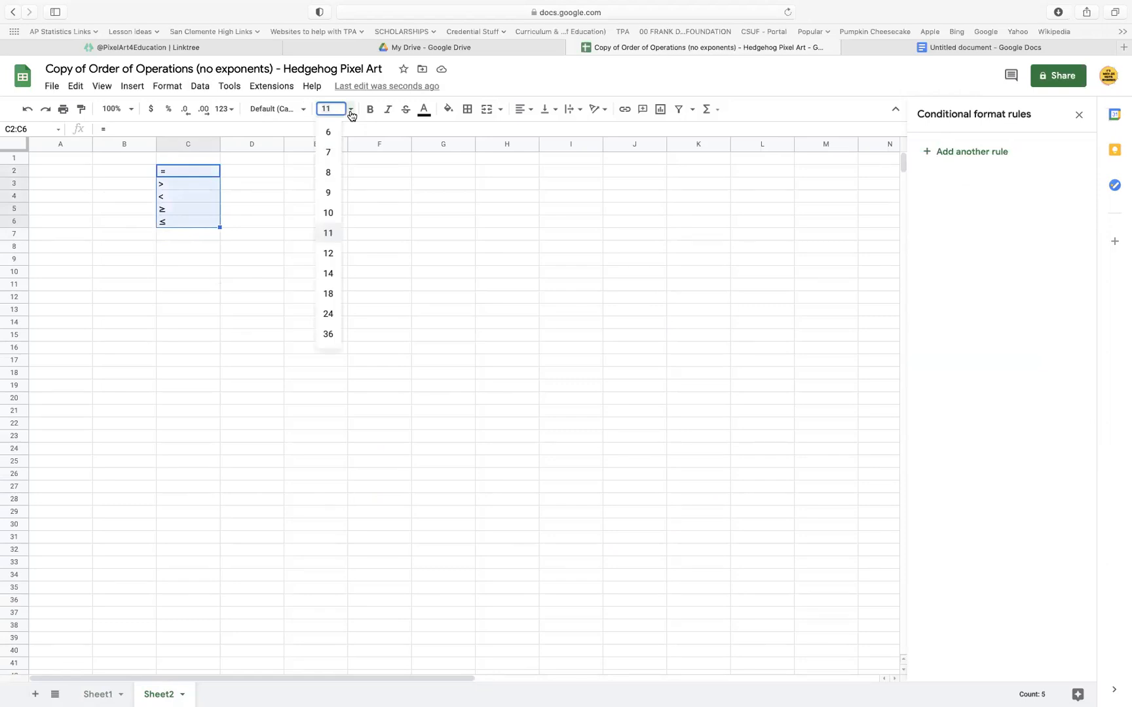
pyautogui.click(275, 186)
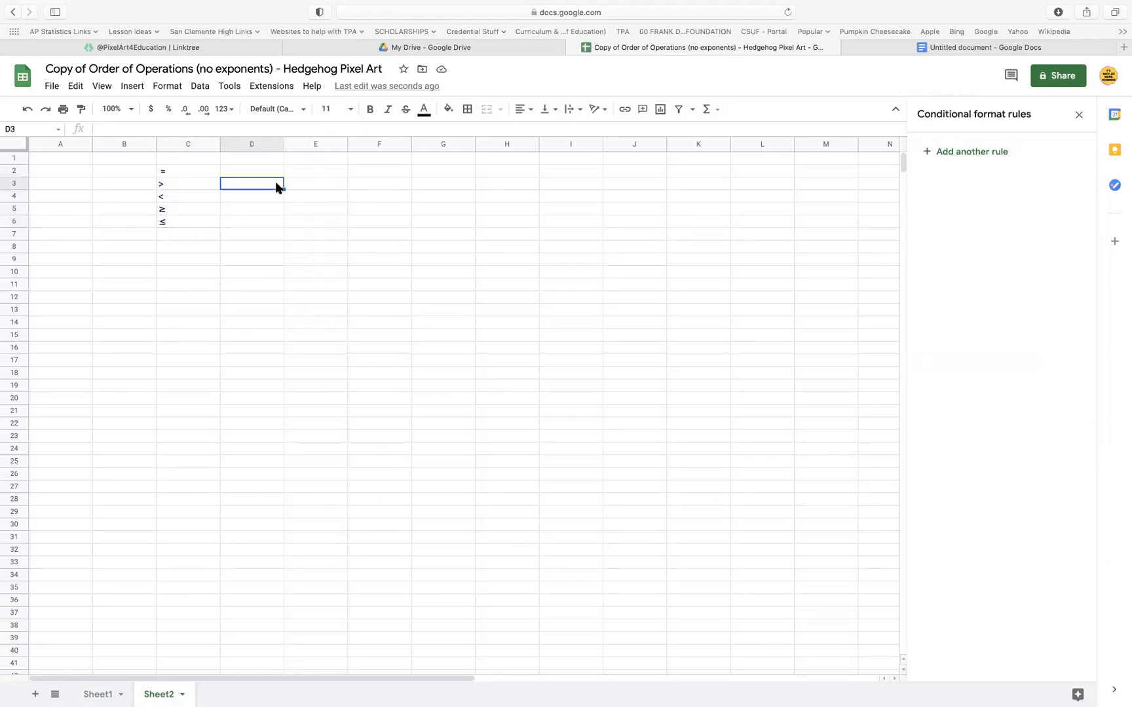
pyautogui.moveTo(203, 169); pyautogui.dragTo(202, 209)
pyautogui.click(205, 209)
pyautogui.click(196, 144)
pyautogui.click(331, 109)
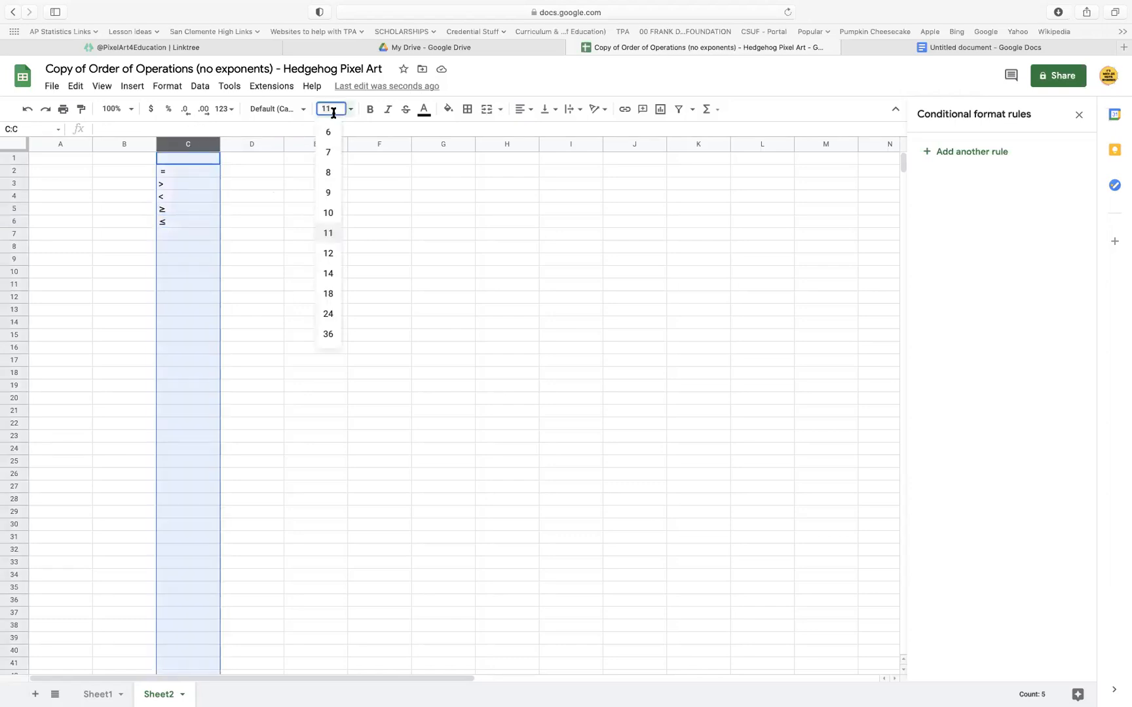
pyautogui.write('1')
pyautogui.press('Return')
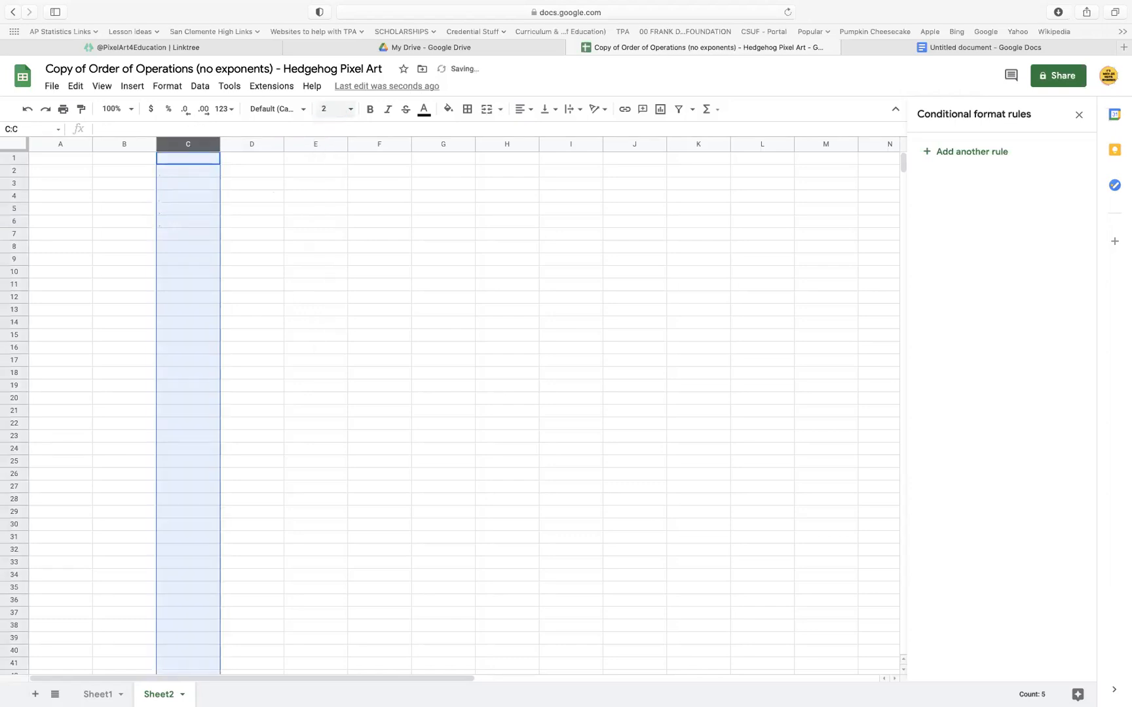
pyautogui.click(236, 233)
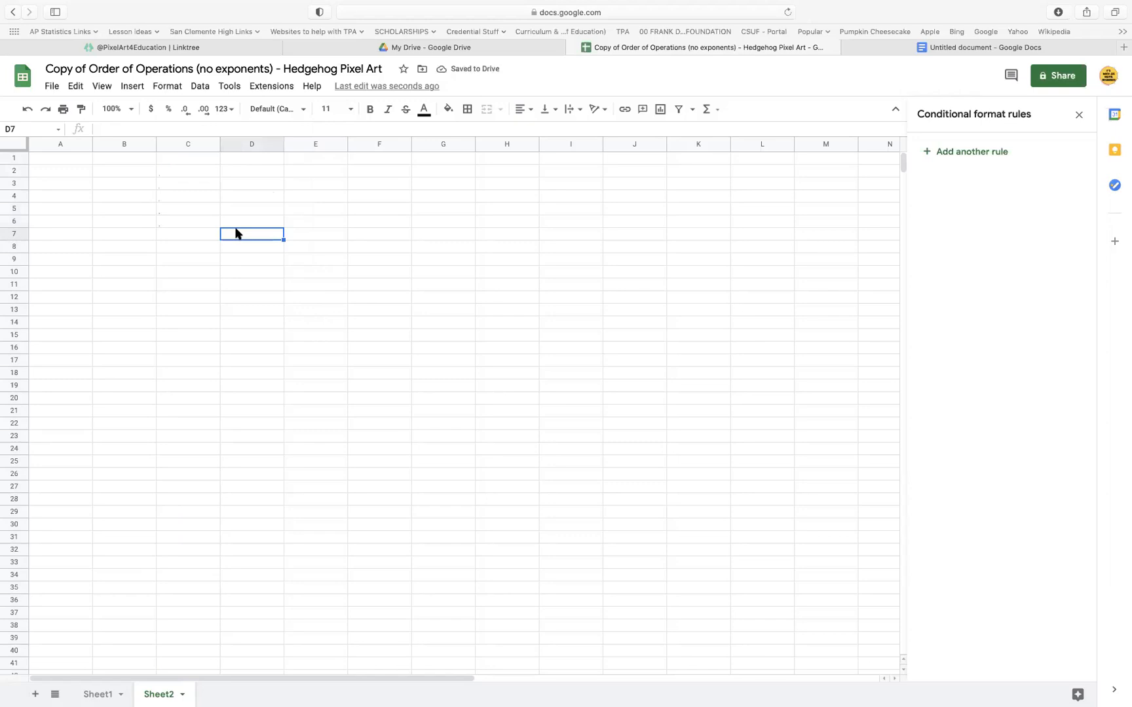
# Set the text color of the = symbol in cell C2 to white
pyautogui.click(196, 169)
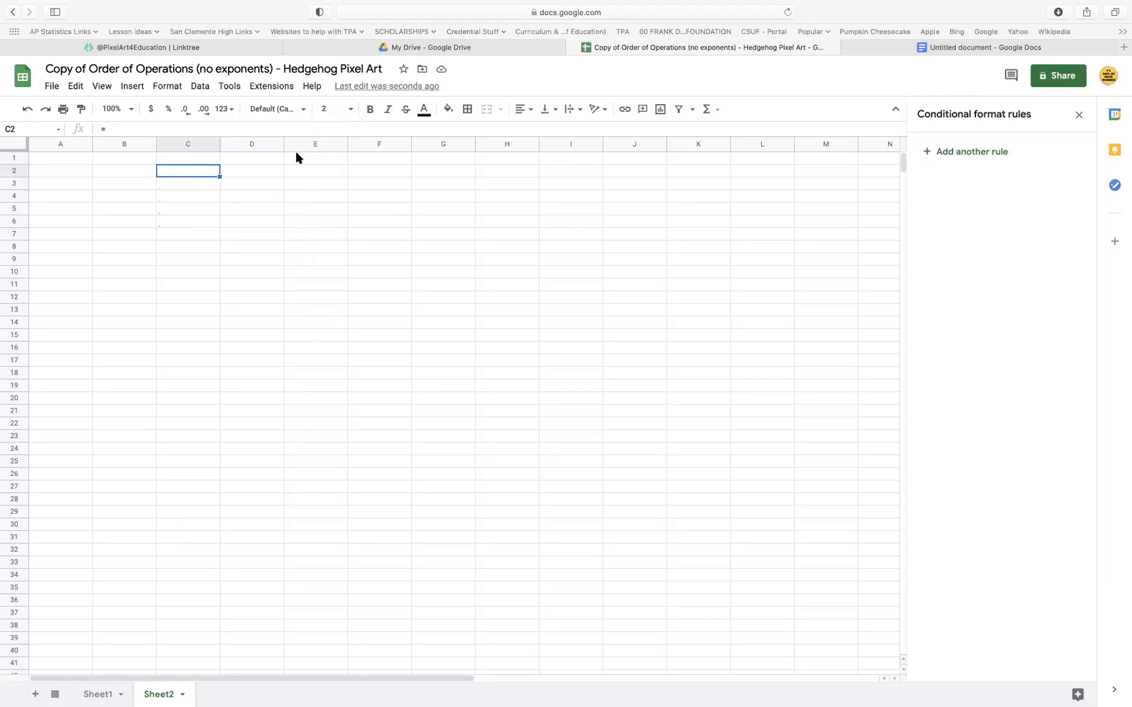
pyautogui.click(425, 111)
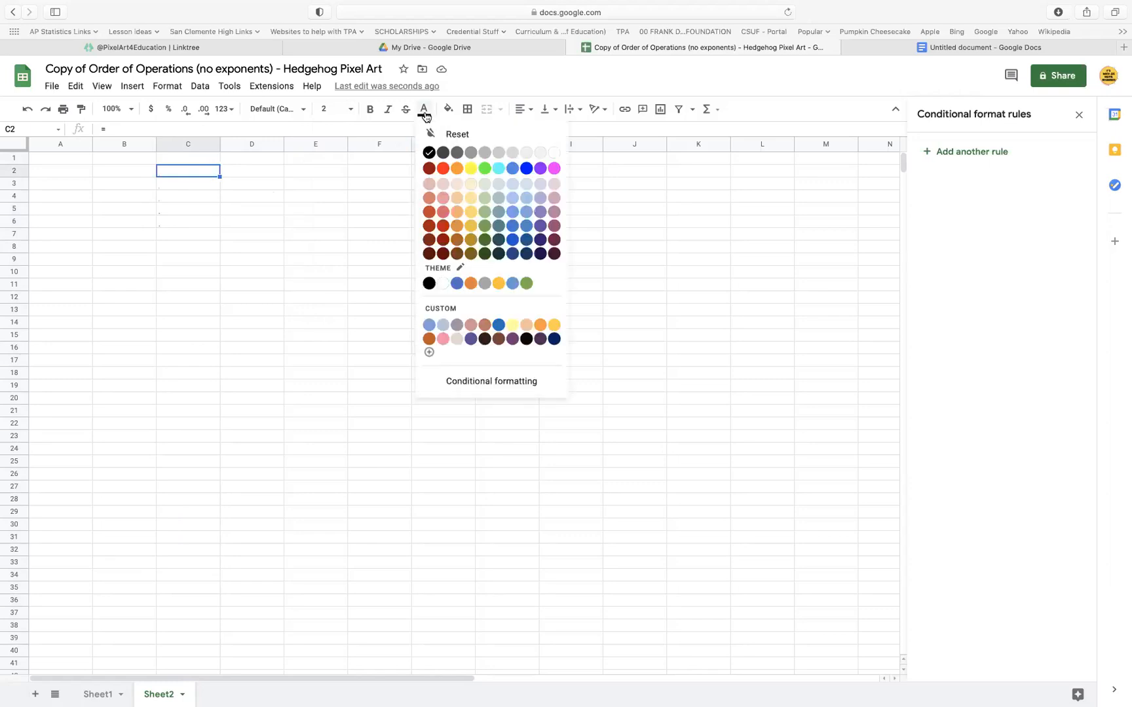
pyautogui.click(555, 153)
pyautogui.click(353, 196)
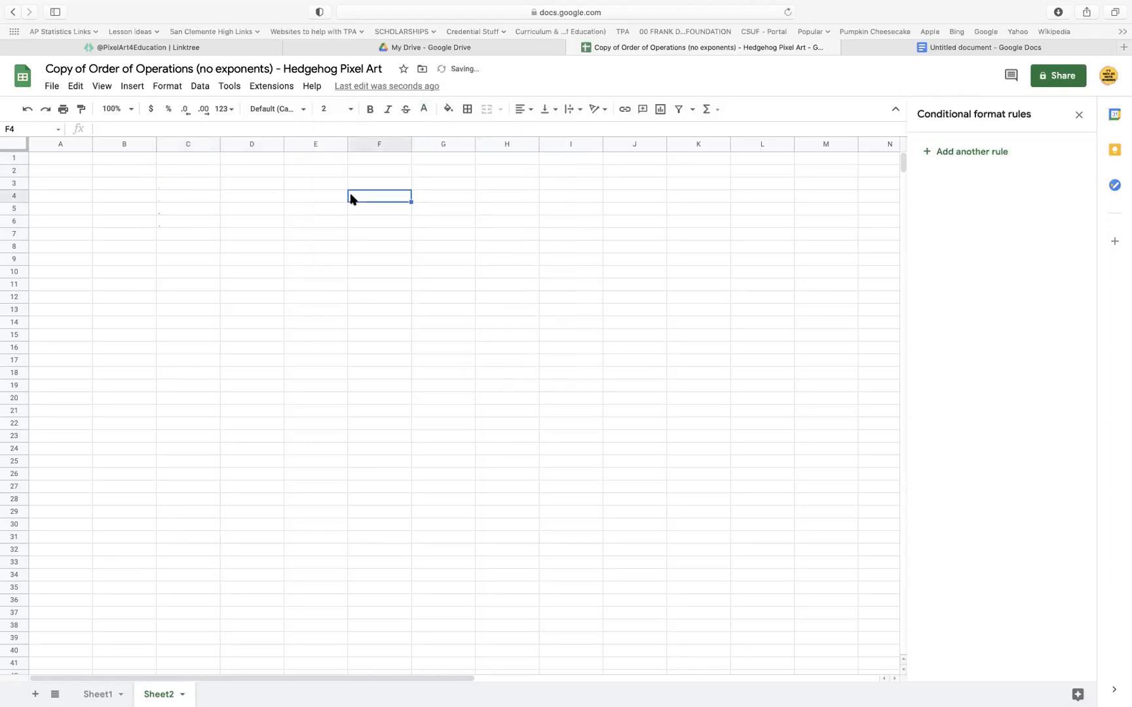
# Set the text color of cell C2 back to black
pyautogui.click(204, 171)
pyautogui.click(424, 111)
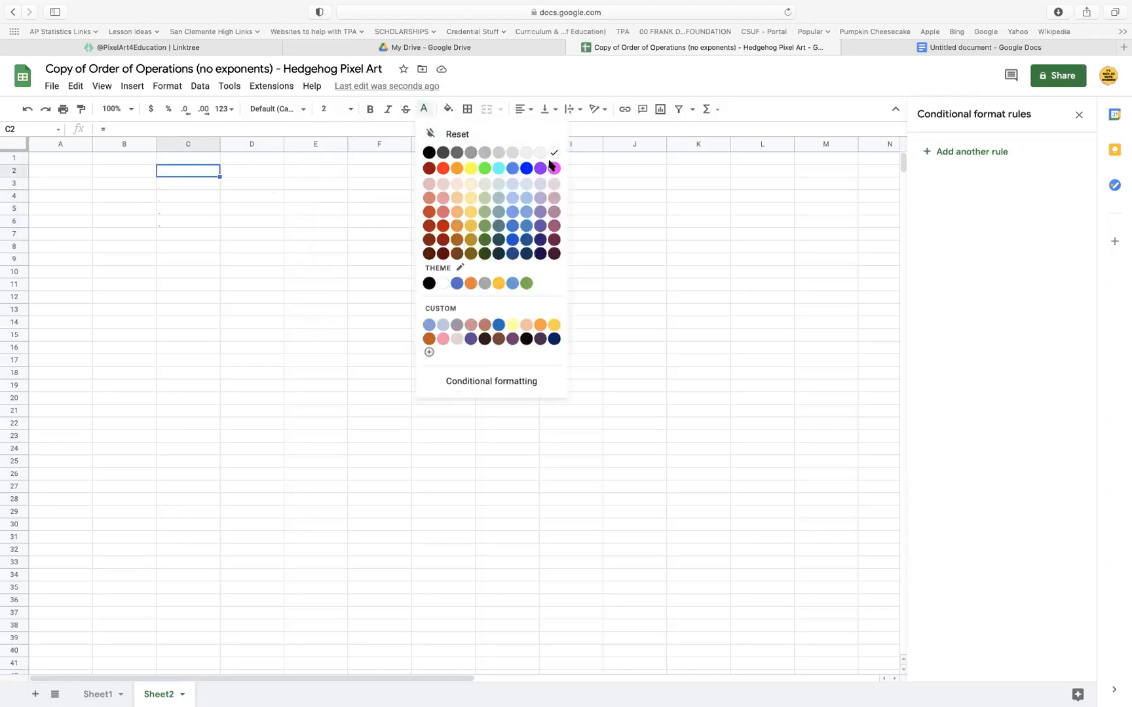
pyautogui.click(427, 150)
pyautogui.click(253, 197)
# Add a conditional formatting rule to Sheet2 cells C2:C6 that gives non-empty cells a white fill and white text
pyautogui.moveTo(207, 168); pyautogui.dragTo(205, 224)
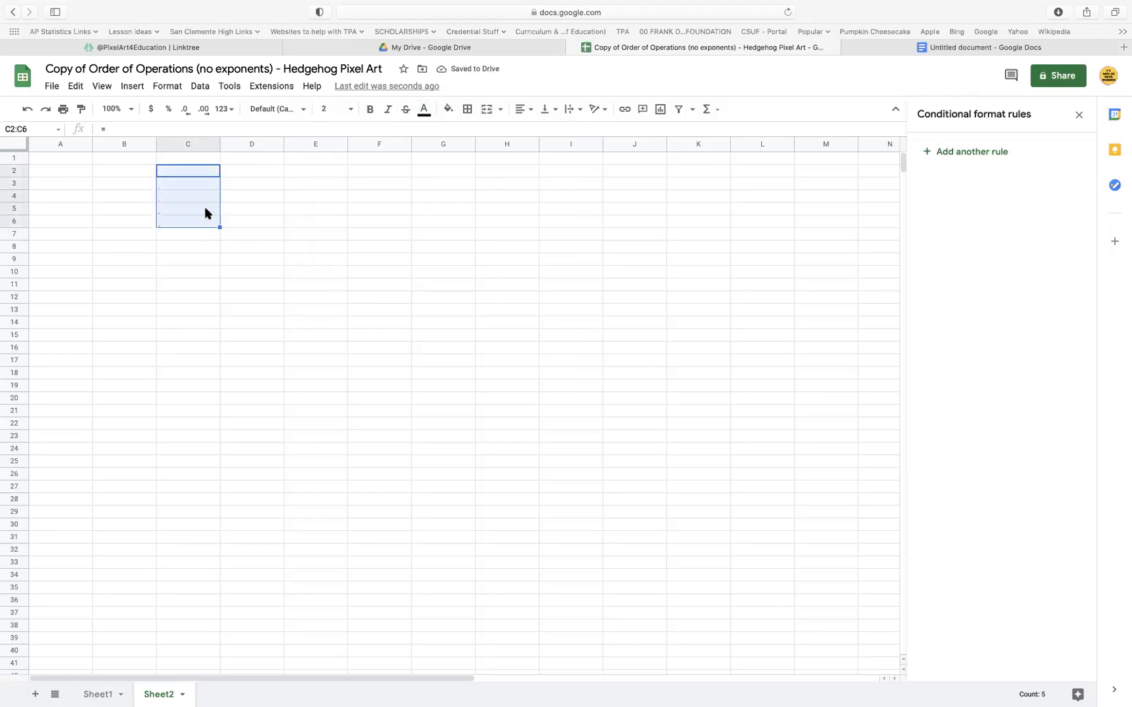
pyautogui.rightClick(205, 213)
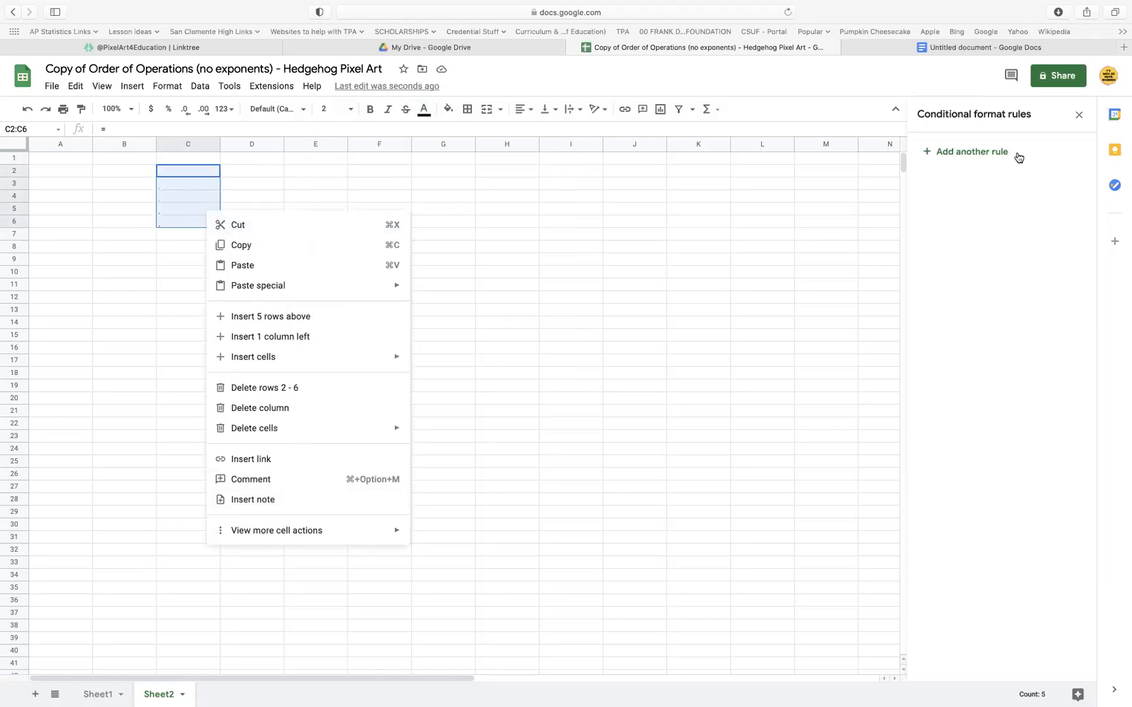
pyautogui.click(993, 152)
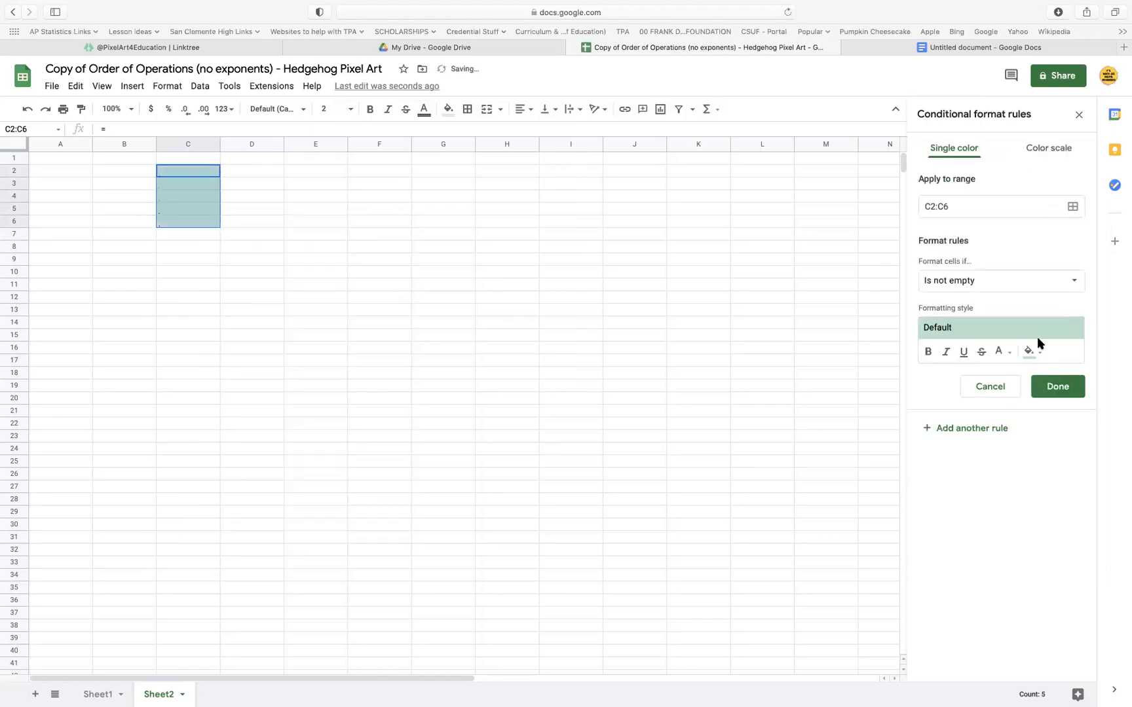
pyautogui.click(1035, 351)
pyautogui.click(1030, 401)
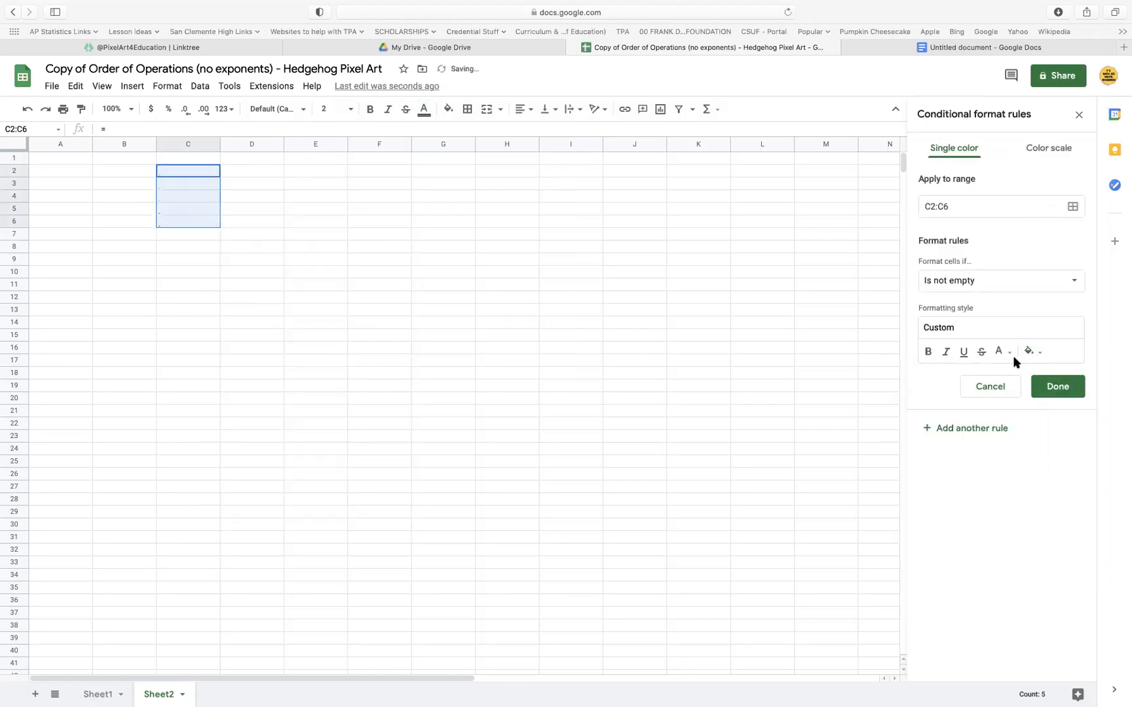
pyautogui.click(1009, 353)
pyautogui.click(1001, 397)
pyautogui.click(1057, 386)
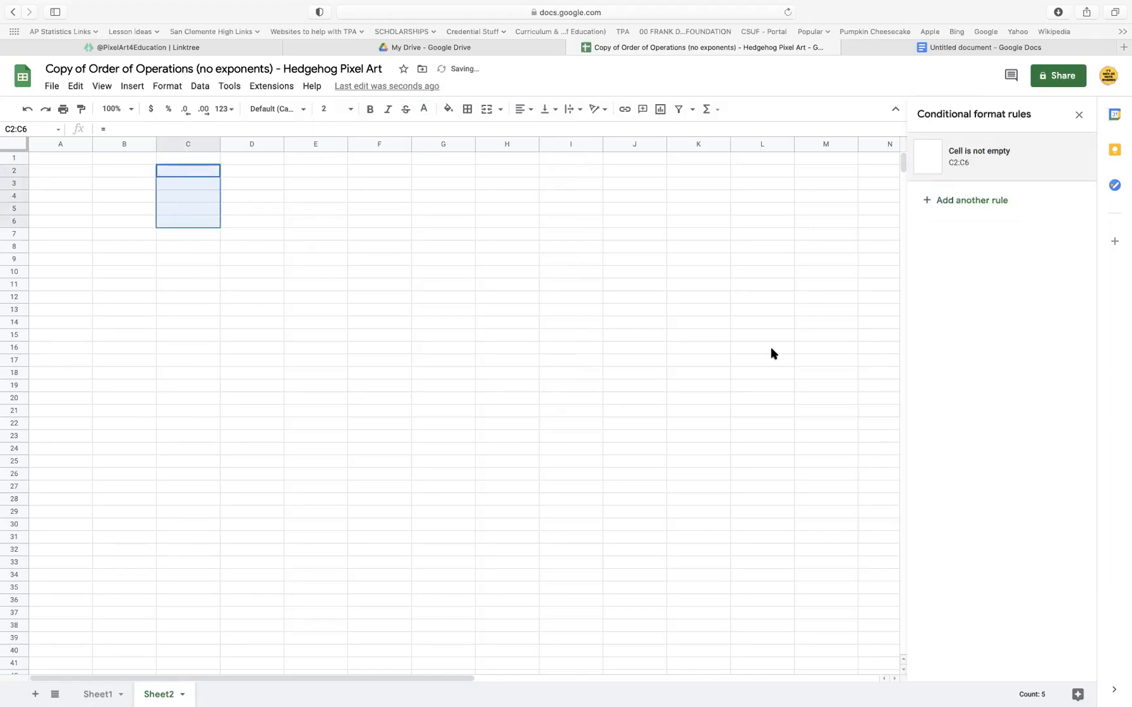
pyautogui.click(467, 397)
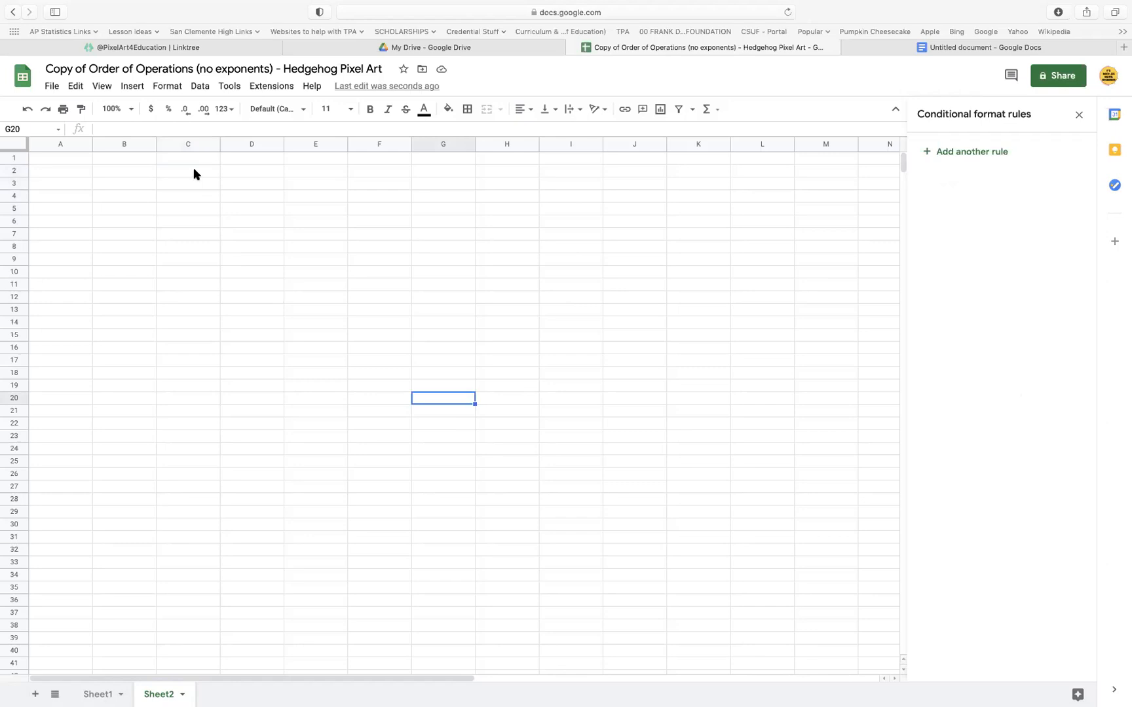
# Remove the conditional formatting rule hiding the Sheet2 symbols and set the font size of all cells to 36
pyautogui.click(13, 146)
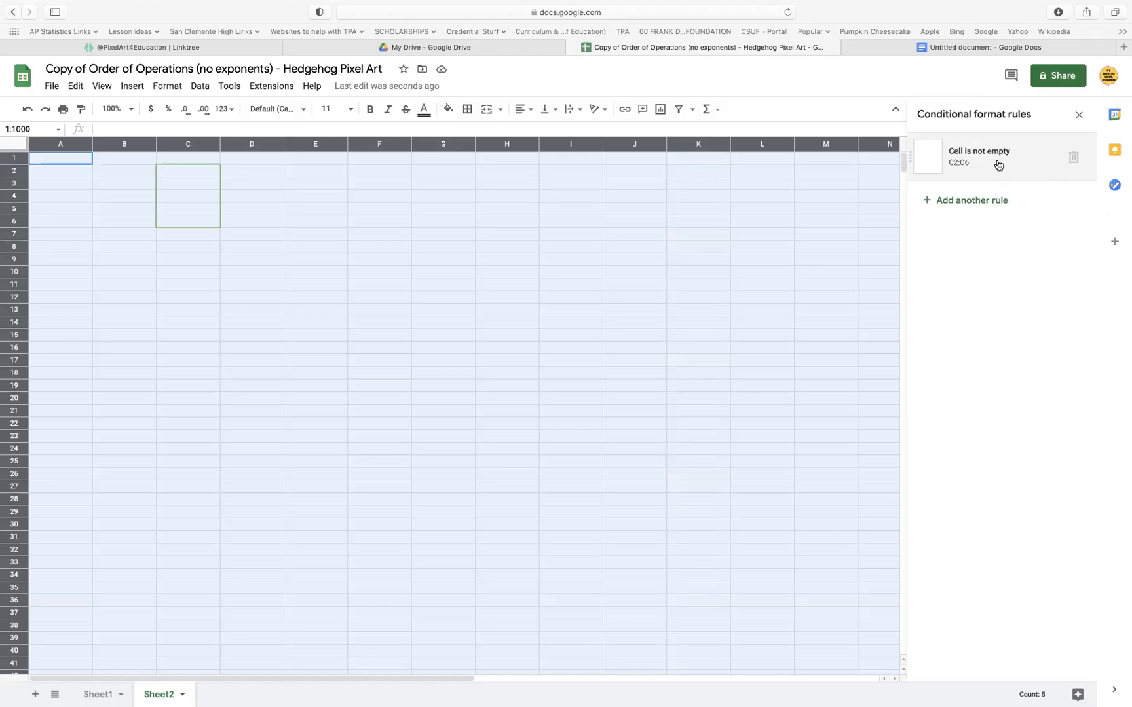
pyautogui.click(1074, 161)
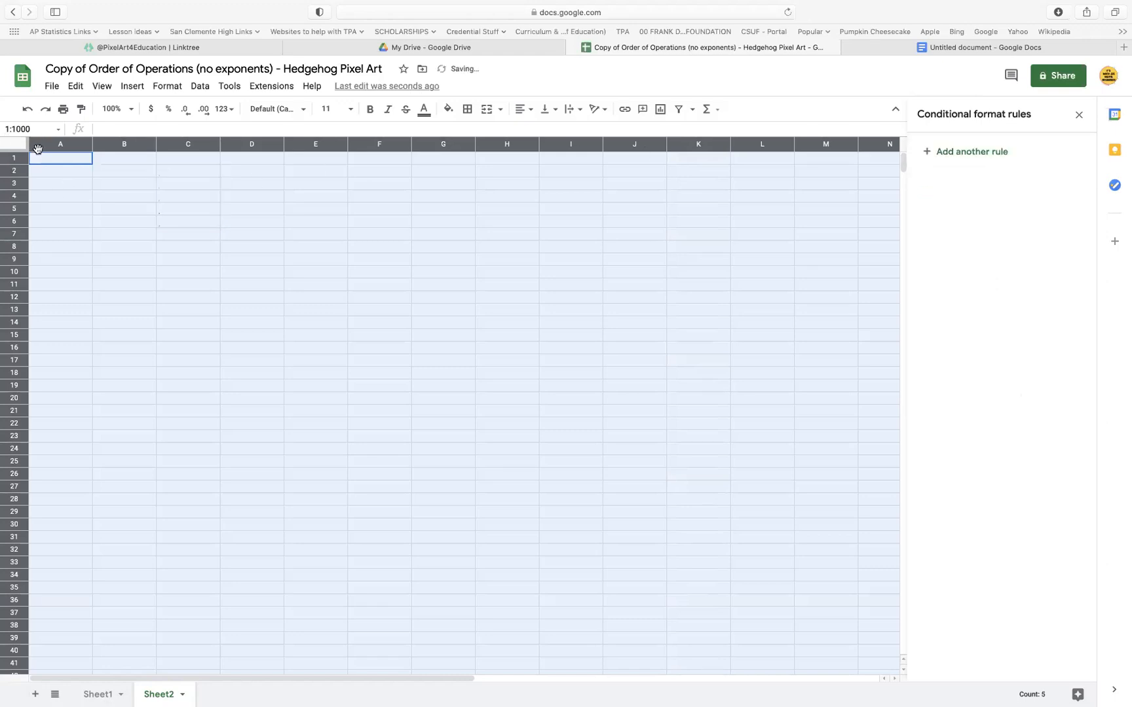
pyautogui.click(350, 110)
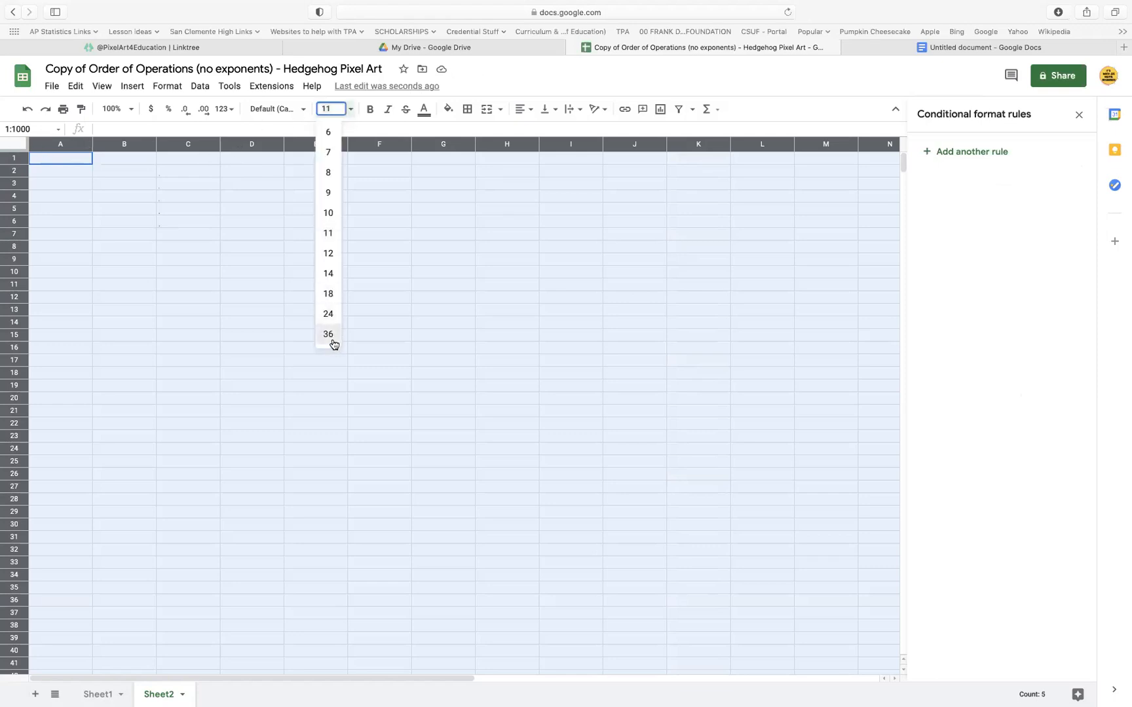
pyautogui.click(335, 346)
pyautogui.click(300, 377)
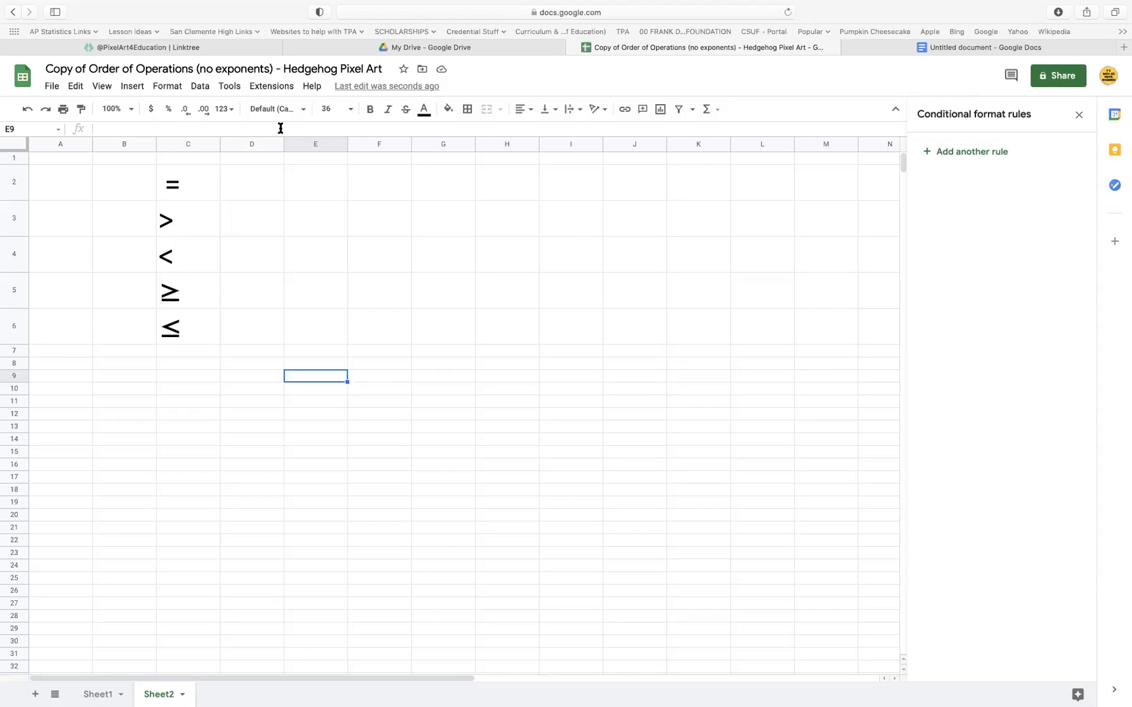
# Undo the font size change and the rule removal on Sheet2, and close the conditional format rules
pyautogui.click(27, 110)
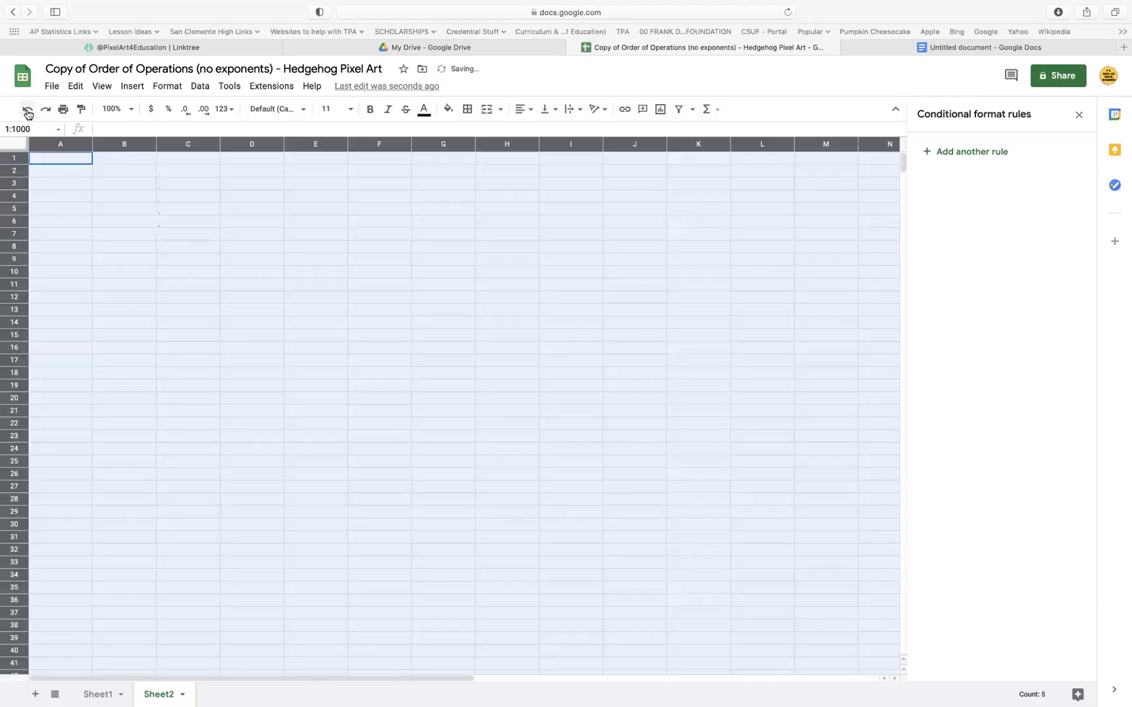
pyautogui.click(28, 112)
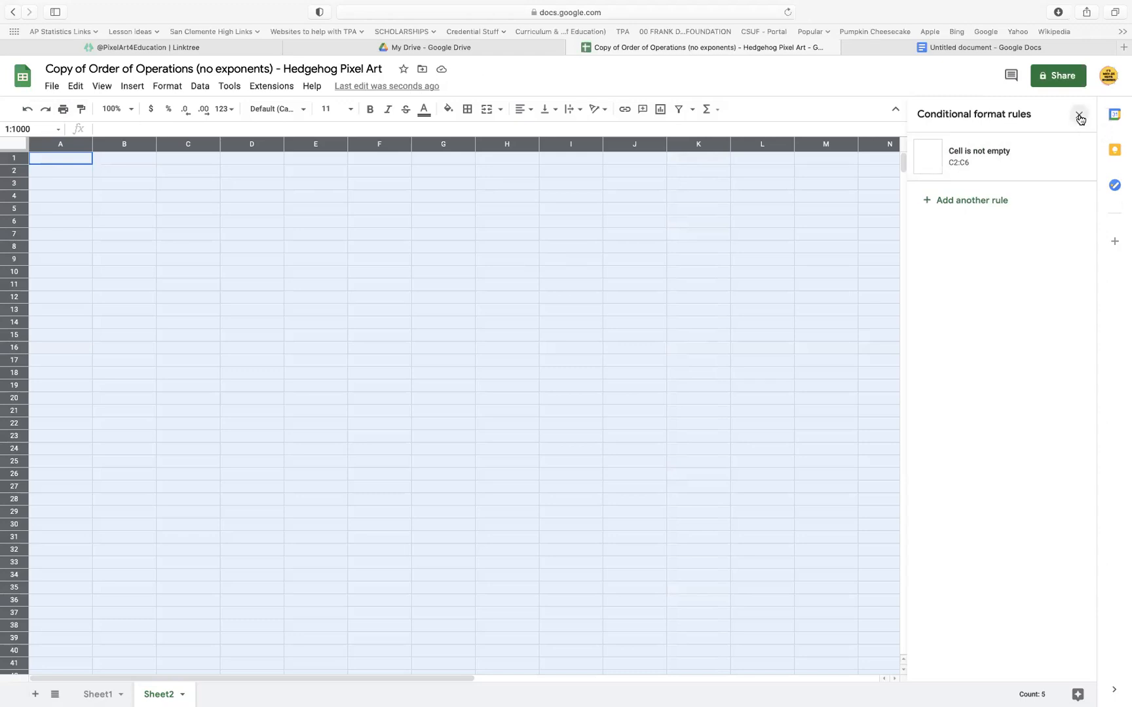
pyautogui.click(1080, 118)
pyautogui.click(496, 440)
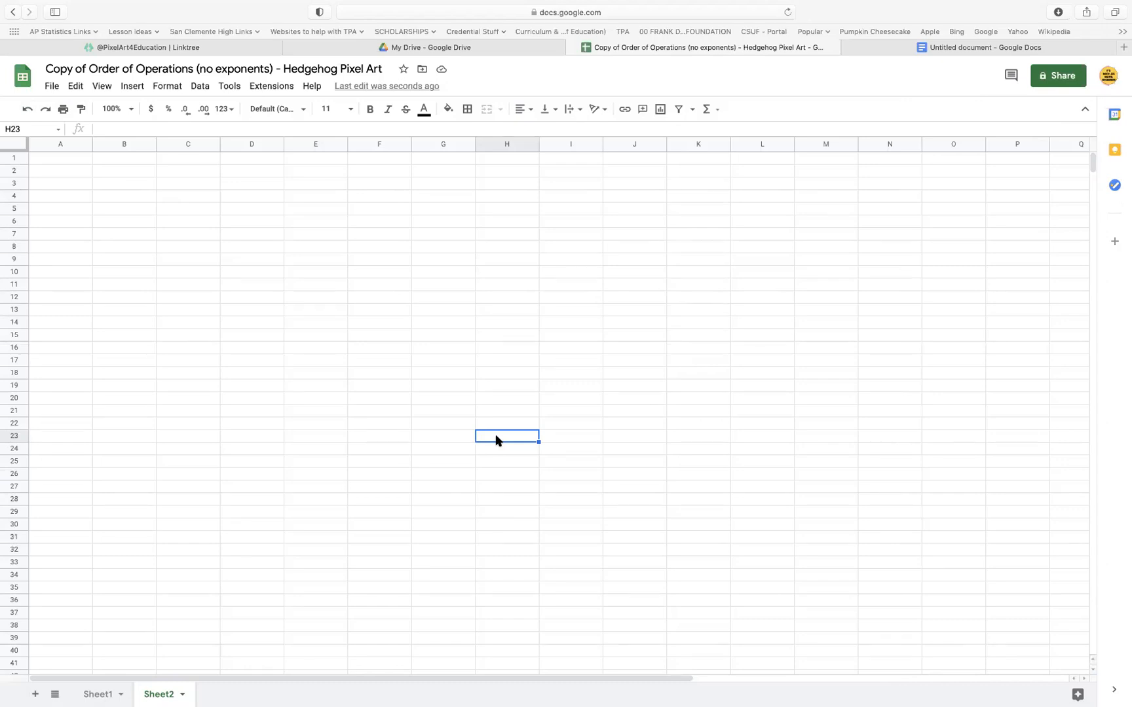
# Return to Sheet1 and open the conditional format rules from cell F9, cancelling the new rule
pyautogui.click(98, 695)
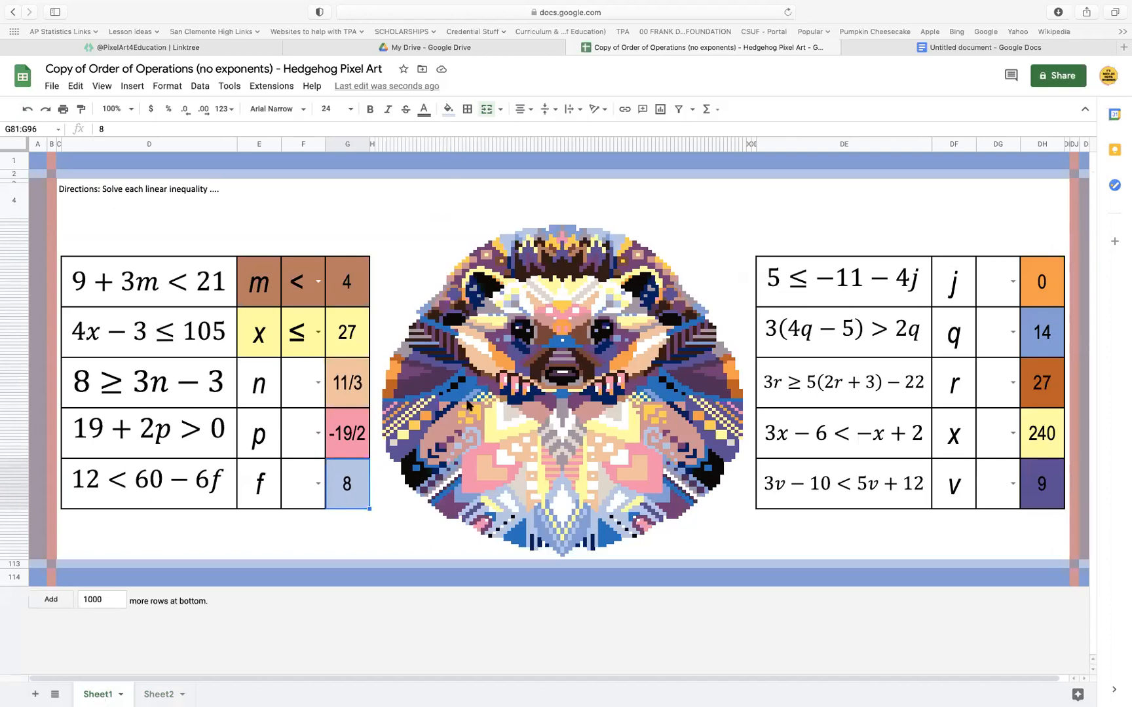
pyautogui.rightClick(370, 209)
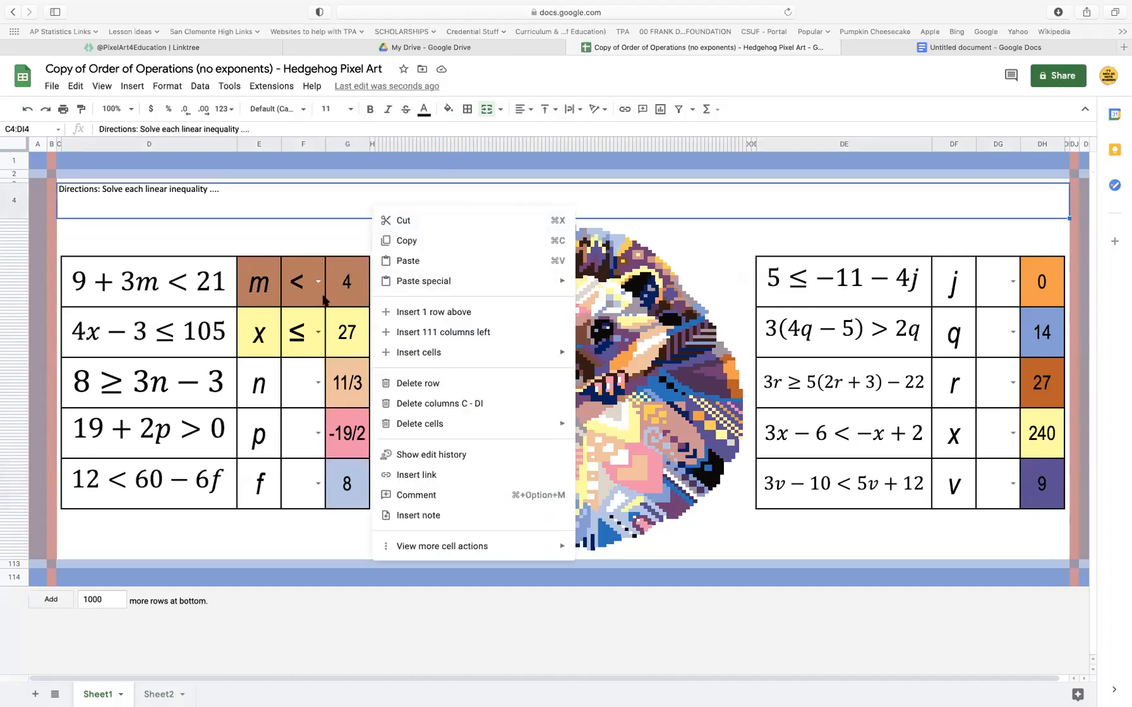
pyautogui.rightClick(281, 236)
pyautogui.moveTo(378, 574)
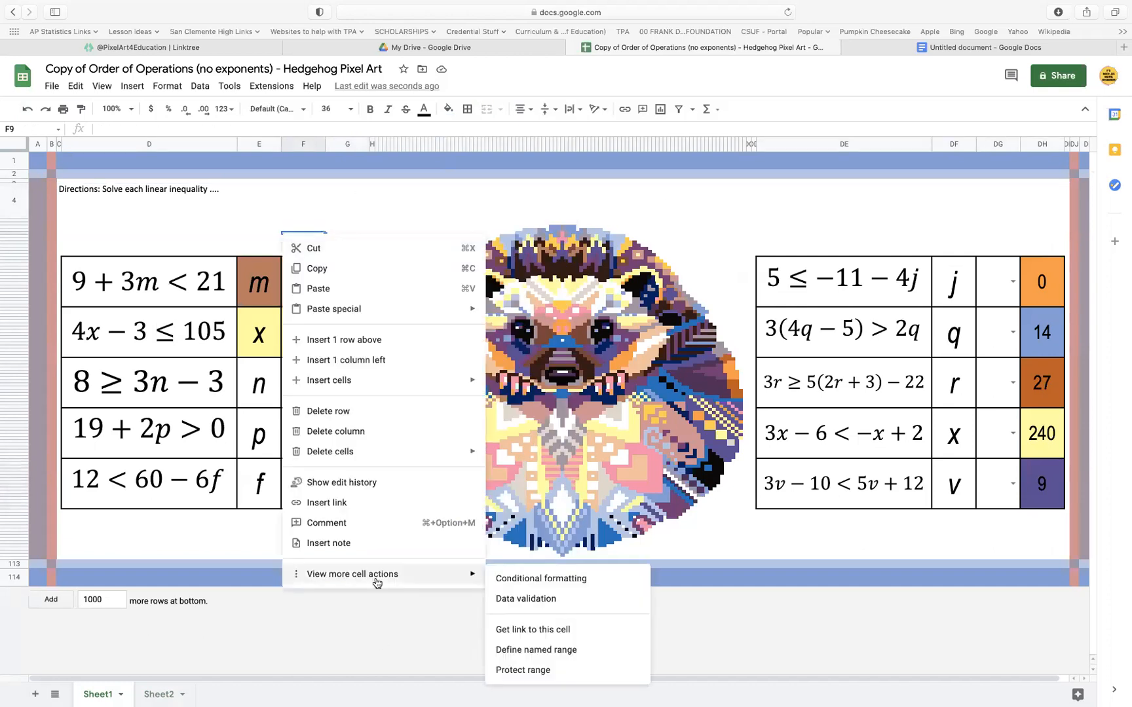
pyautogui.click(533, 582)
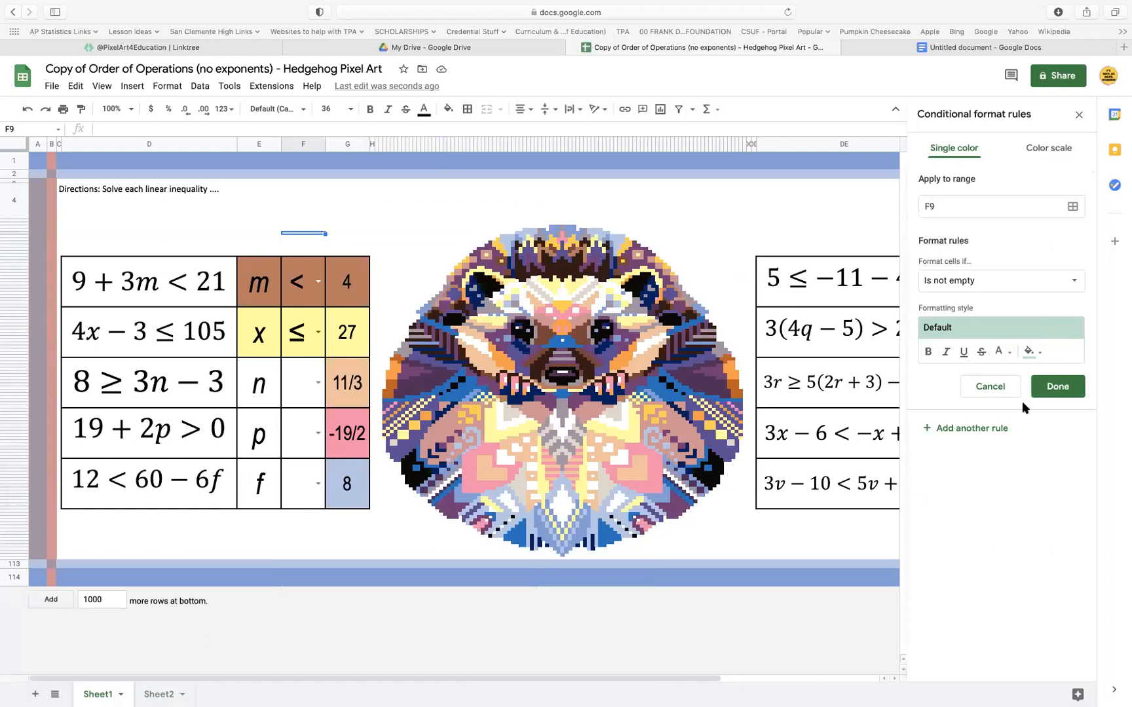
pyautogui.click(1001, 389)
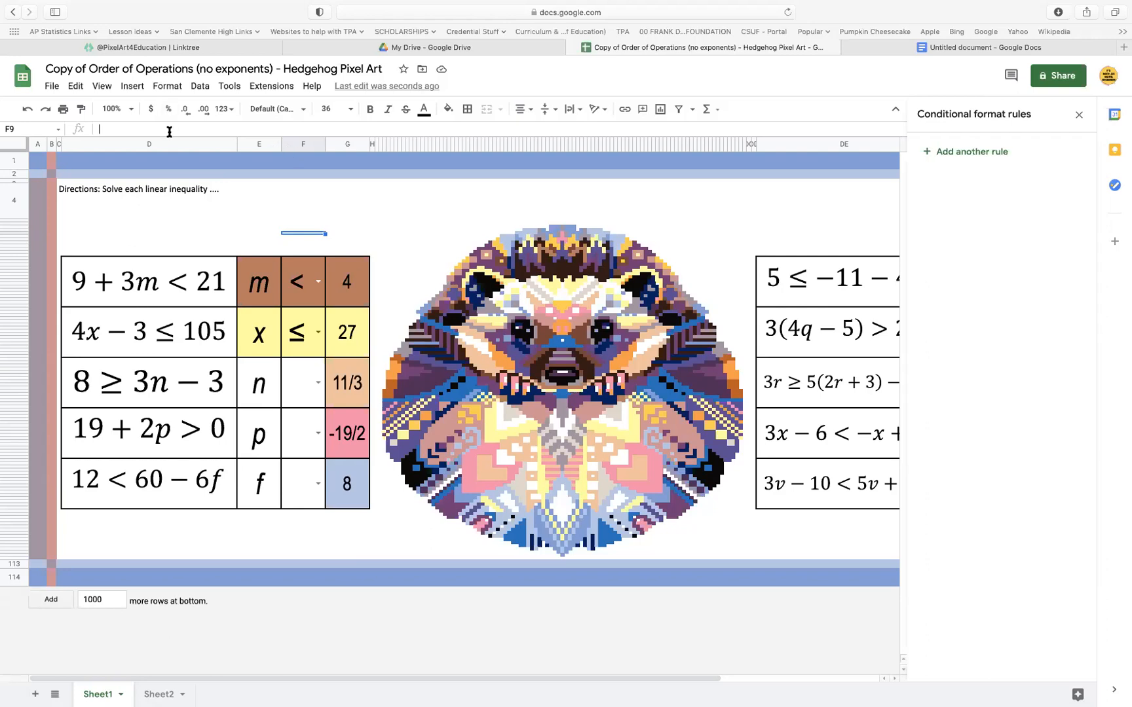
# Examine the conditional format rules behind several hedgehog pixels and the answer cell beside f
pyautogui.click(106, 130)
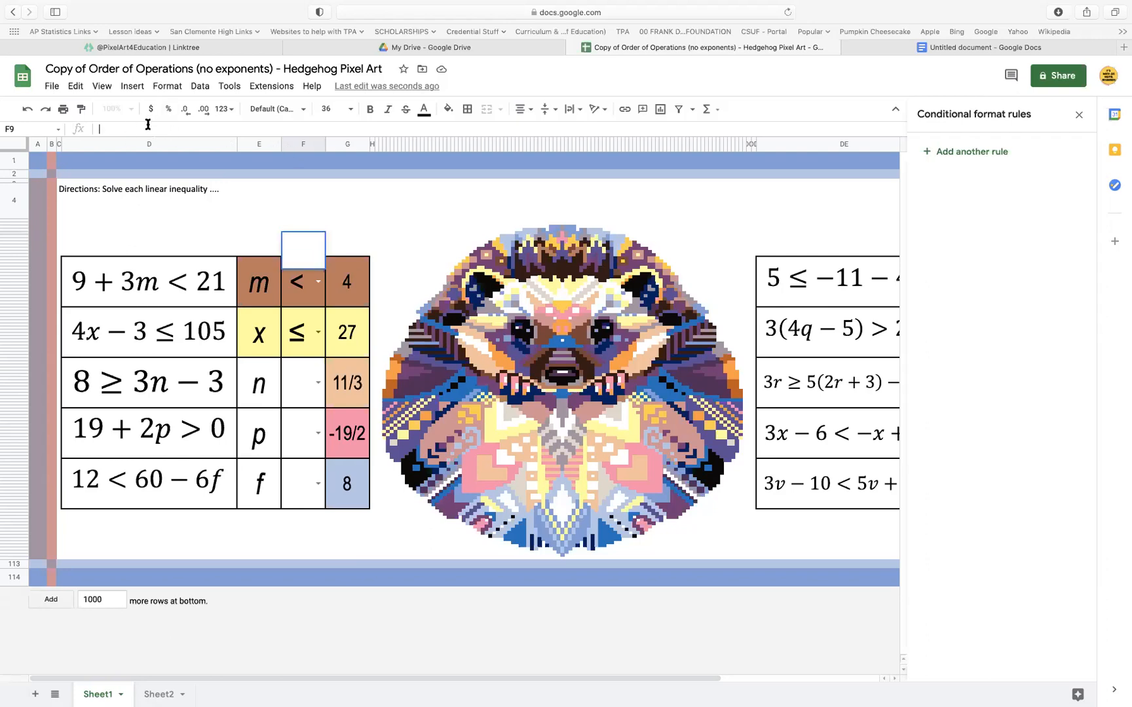
pyautogui.click(503, 517)
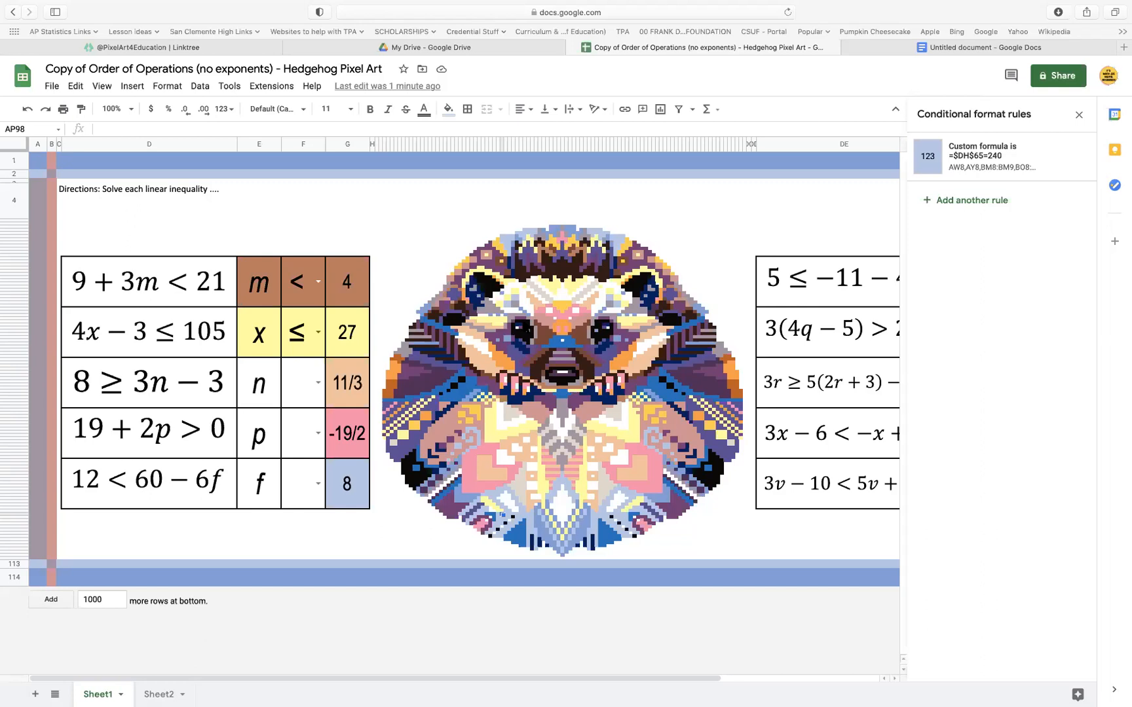
pyautogui.click(708, 369)
pyautogui.click(716, 390)
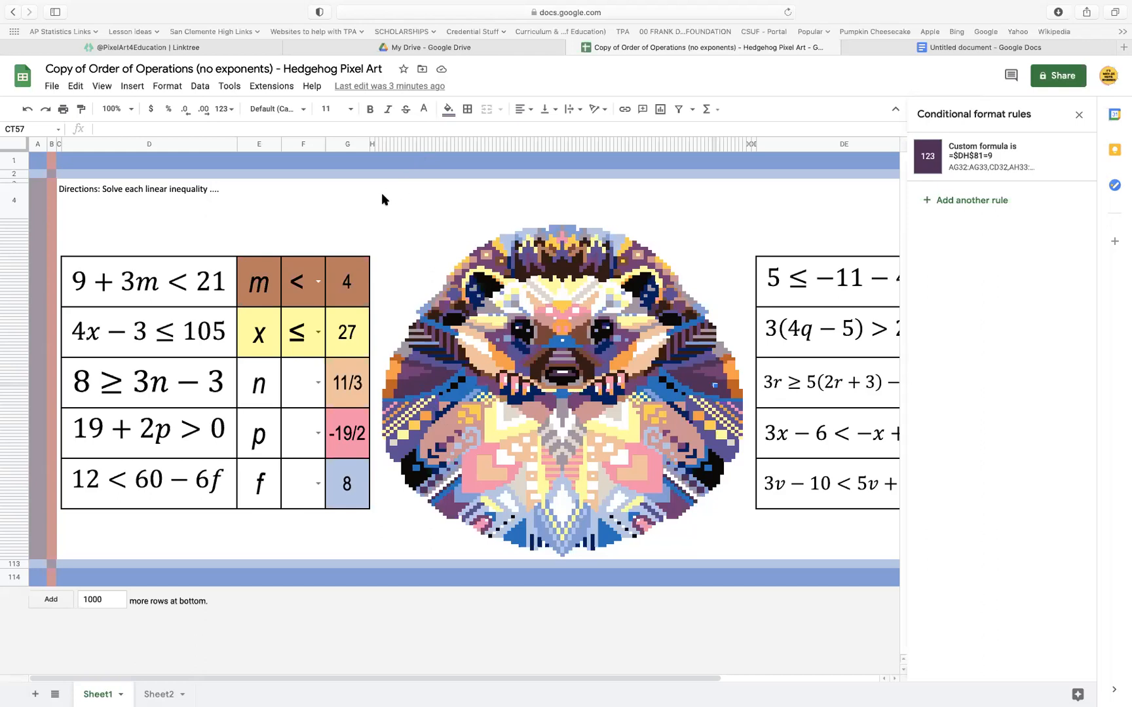
pyautogui.click(354, 491)
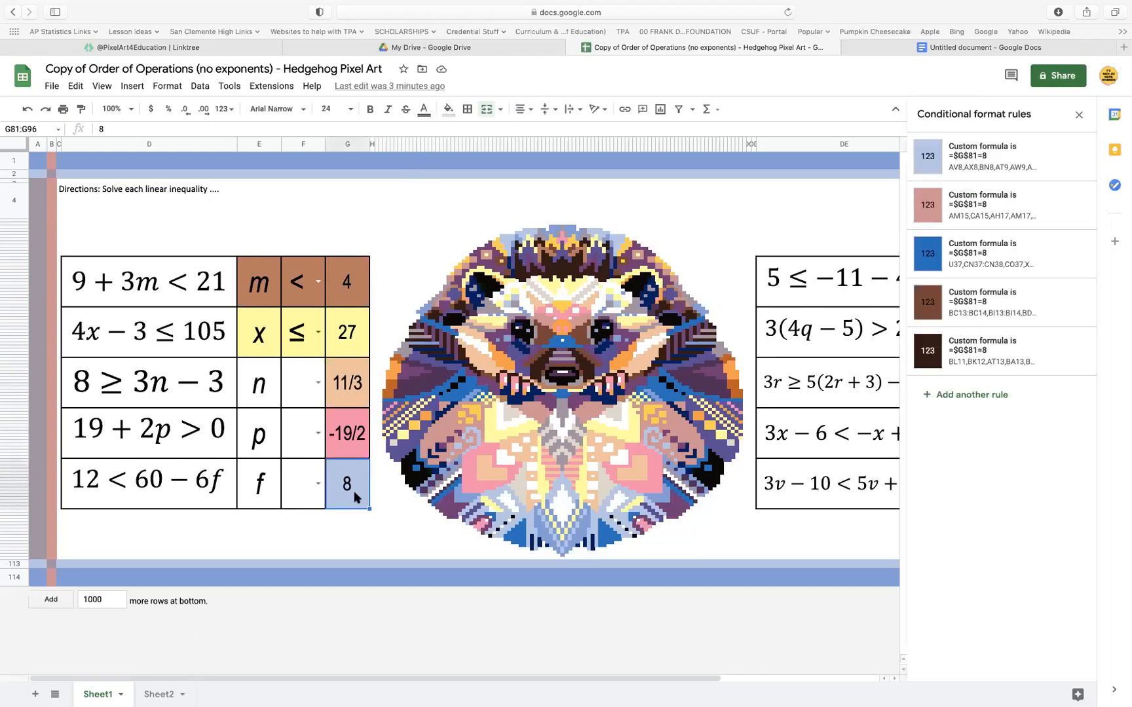
# Replace the answer in the cell beside j with -4
pyautogui.hscroll(5, 522, 459)
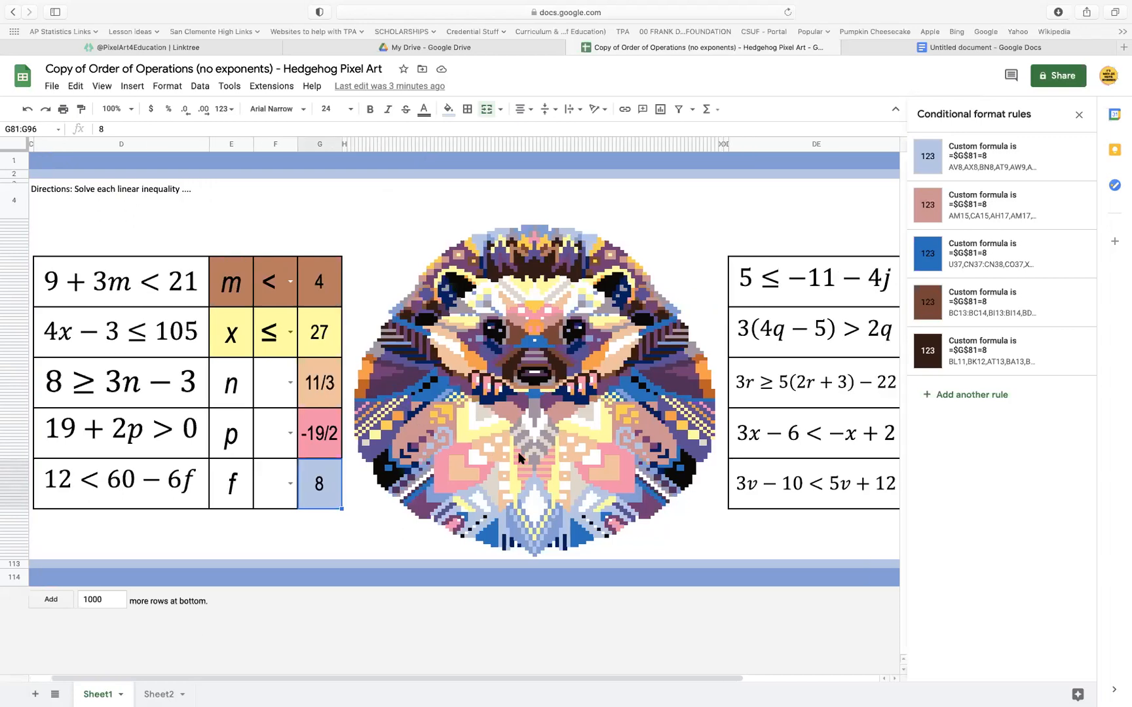
pyautogui.click(832, 287)
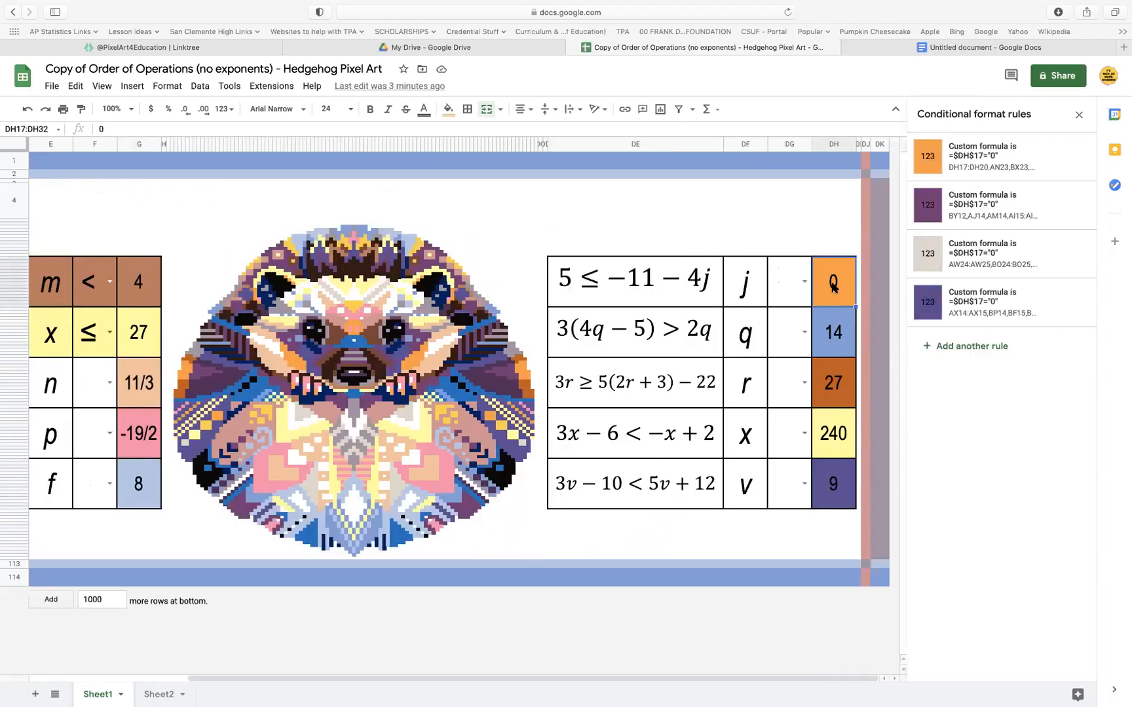
pyautogui.write('-4')
pyautogui.press('Return')
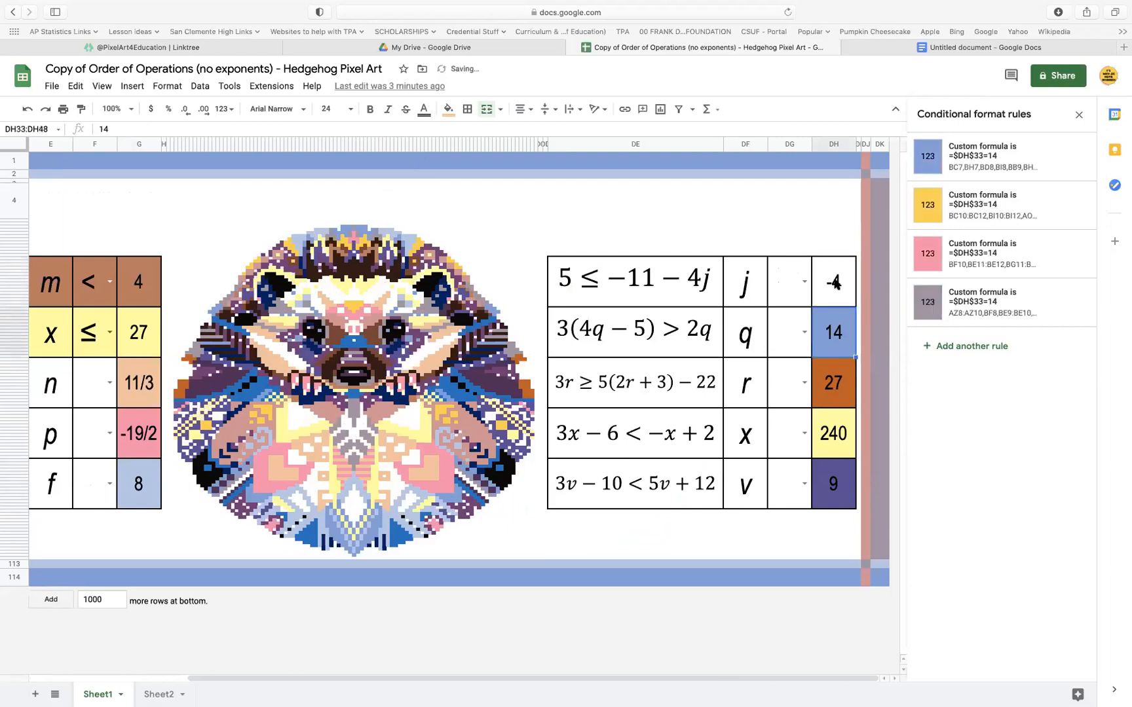
# Change the orange rule of the answer cell beside j to the formula =$DH$17=-4
pyautogui.click(1000, 197)
pyautogui.click(1001, 311)
pyautogui.press('BackSpace')
pyautogui.press('BackSpace')
pyautogui.press('BackSpace')
pyautogui.write('-4')
pyautogui.click(1057, 419)
pyautogui.click(1023, 190)
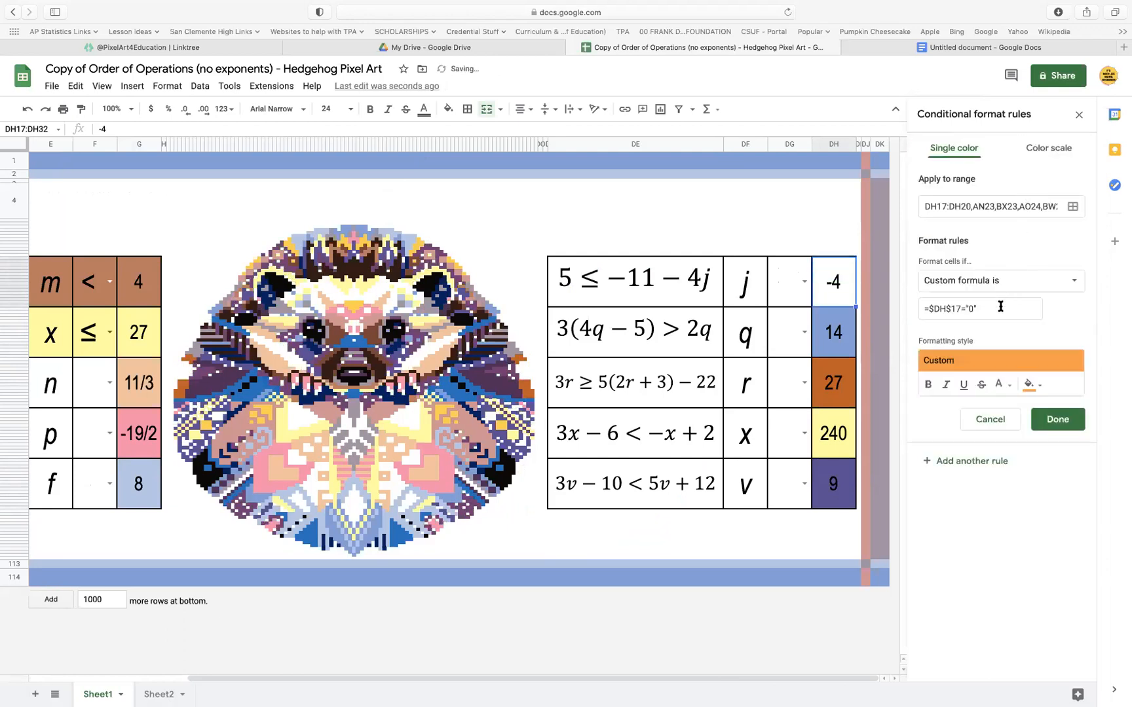
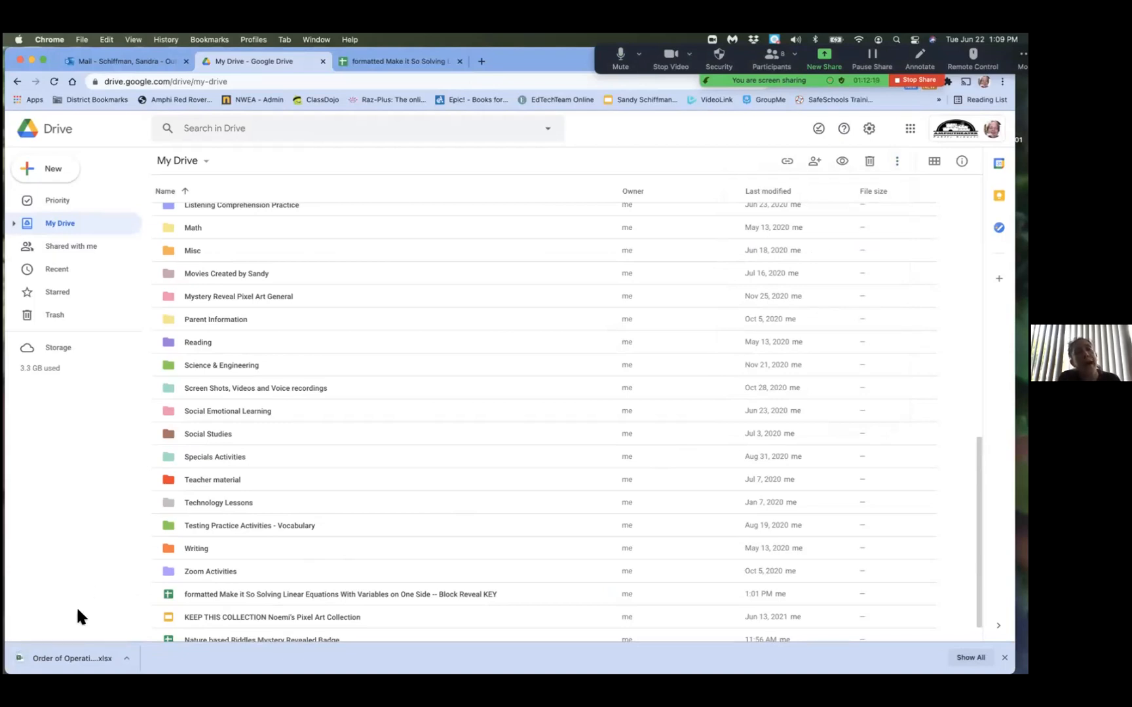
# Switch to the other browser profile and return to the school profile's Google Drive
pyautogui.moveTo(1018, 415); pyautogui.dragTo(905, 409)
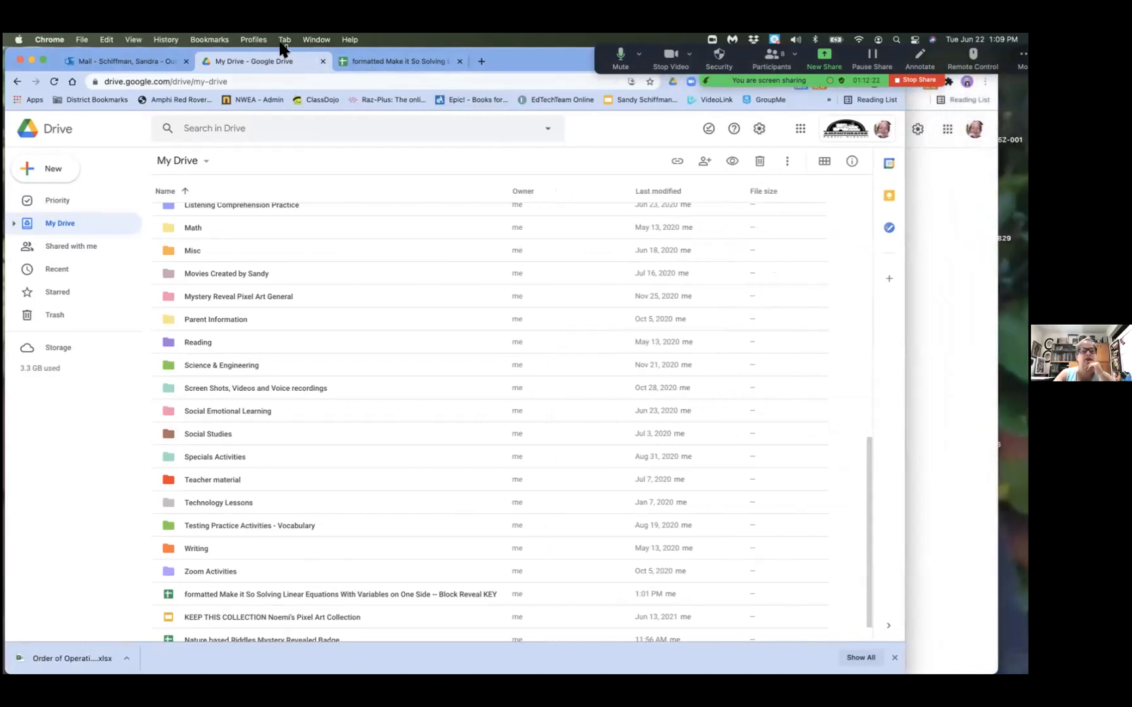
pyautogui.click(253, 40)
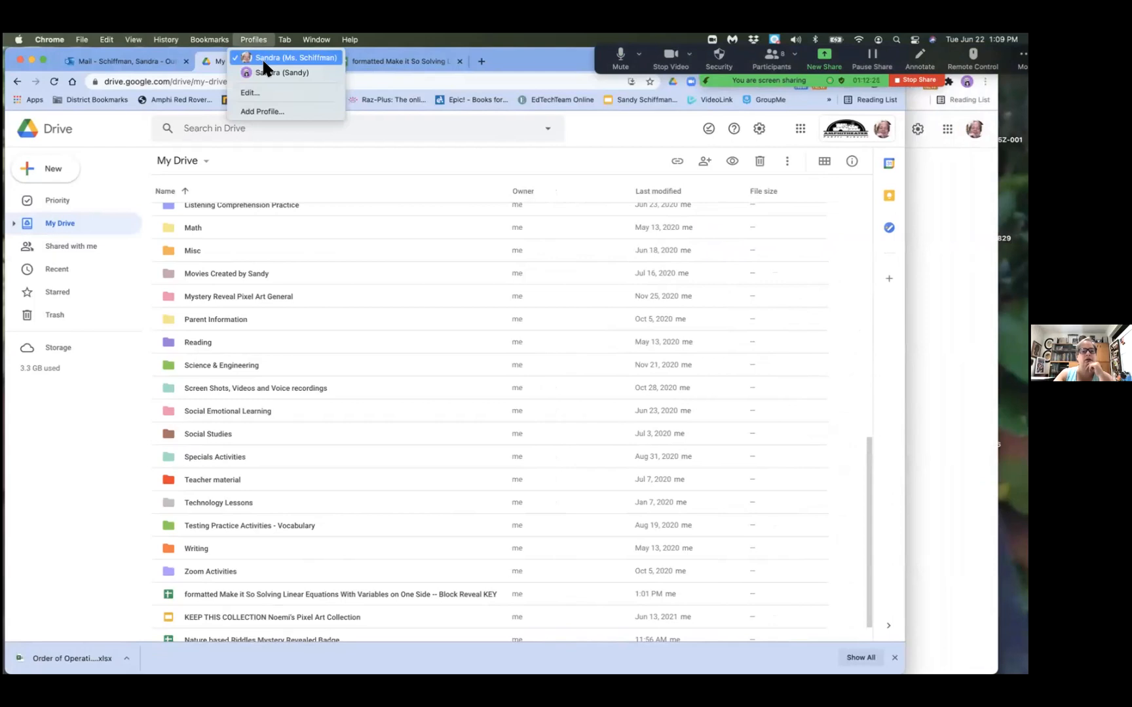
pyautogui.click(306, 67)
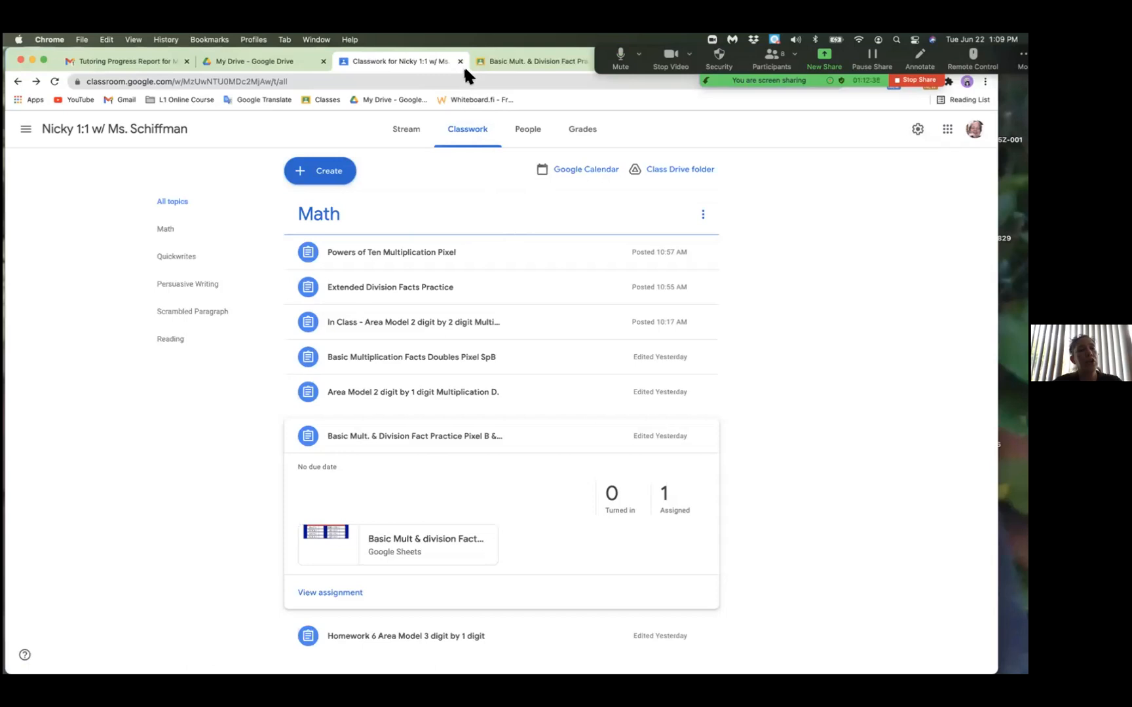
pyautogui.click(260, 42)
pyautogui.click(260, 50)
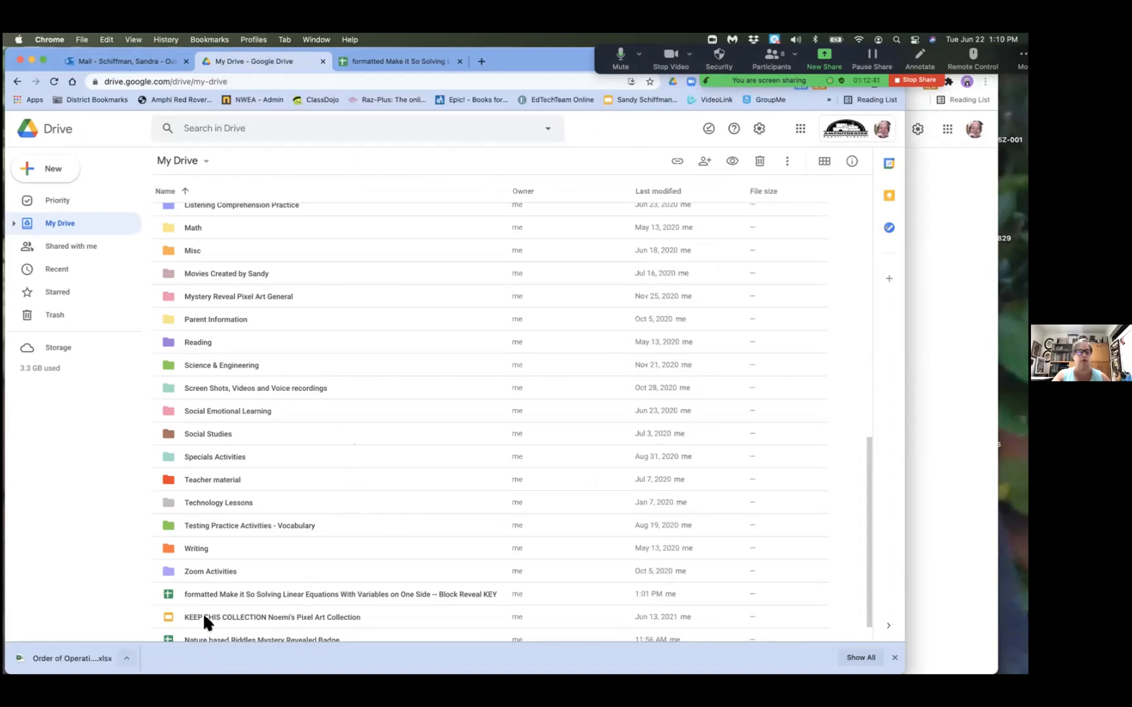
# Open the "Order of Operations (no exponents) - Hedgehog Pixel Art" spreadsheet from My Drive and widen the browser window to show both problem columns
pyautogui.scroll(-1, 253, 609)
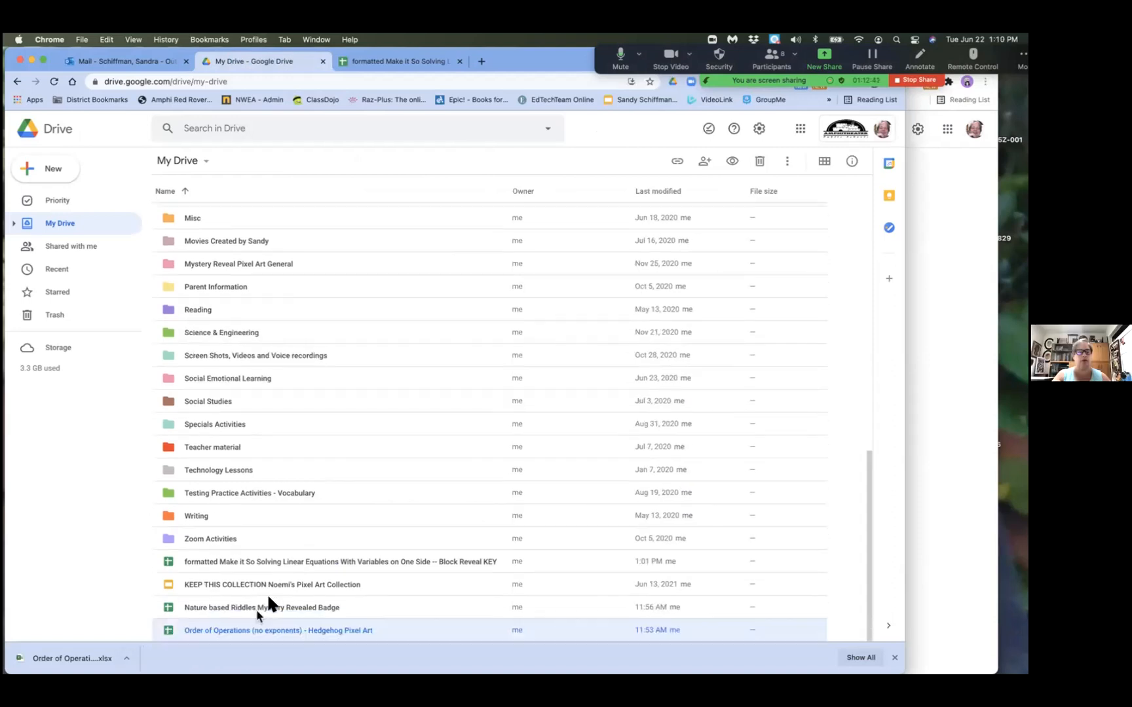
pyautogui.doubleClick(315, 631)
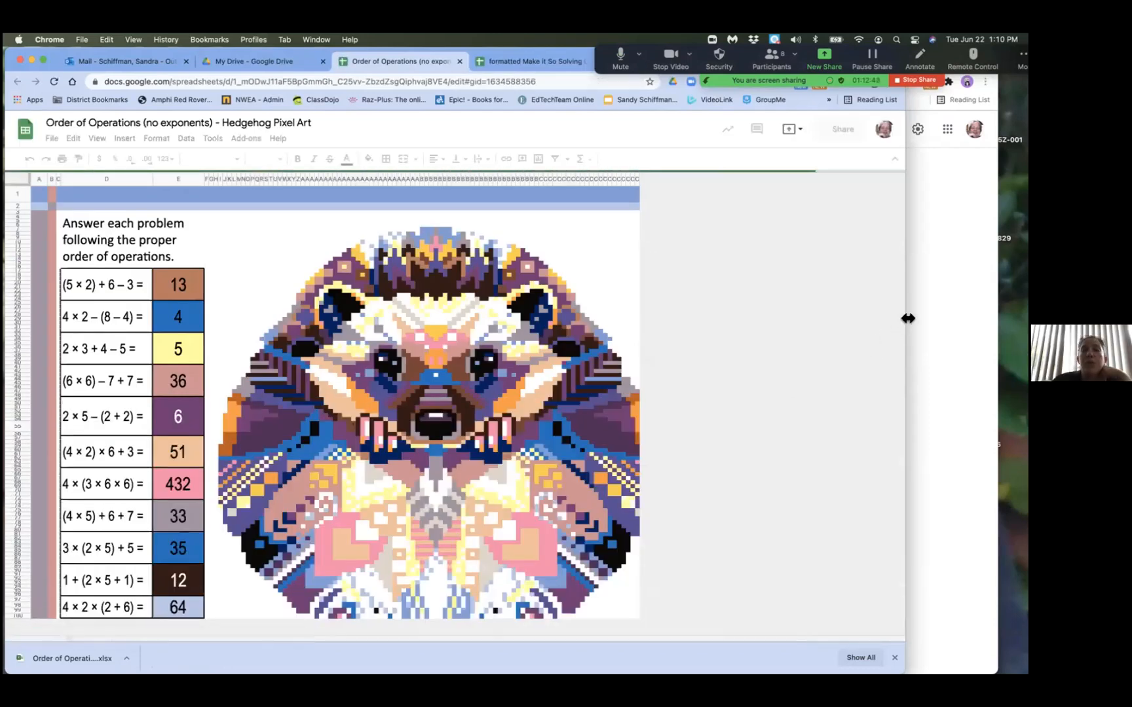
pyautogui.moveTo(907, 319); pyautogui.dragTo(1014, 318)
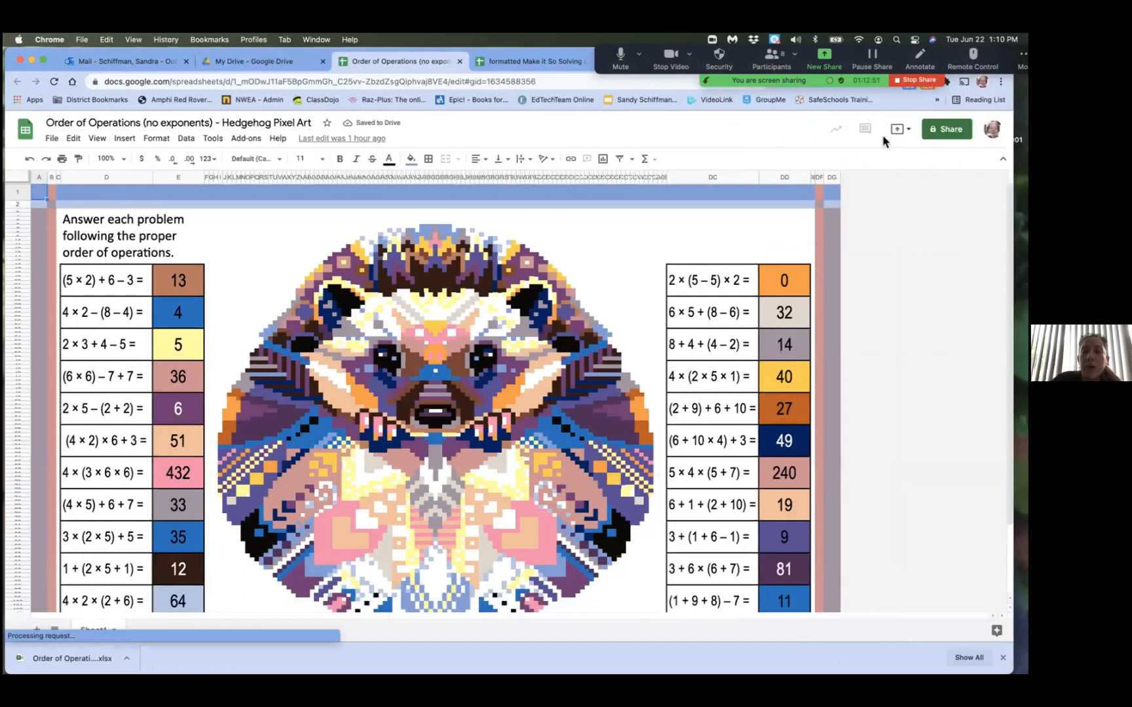
# Change the spreadsheet's general link access to Anyone with the link
pyautogui.click(938, 131)
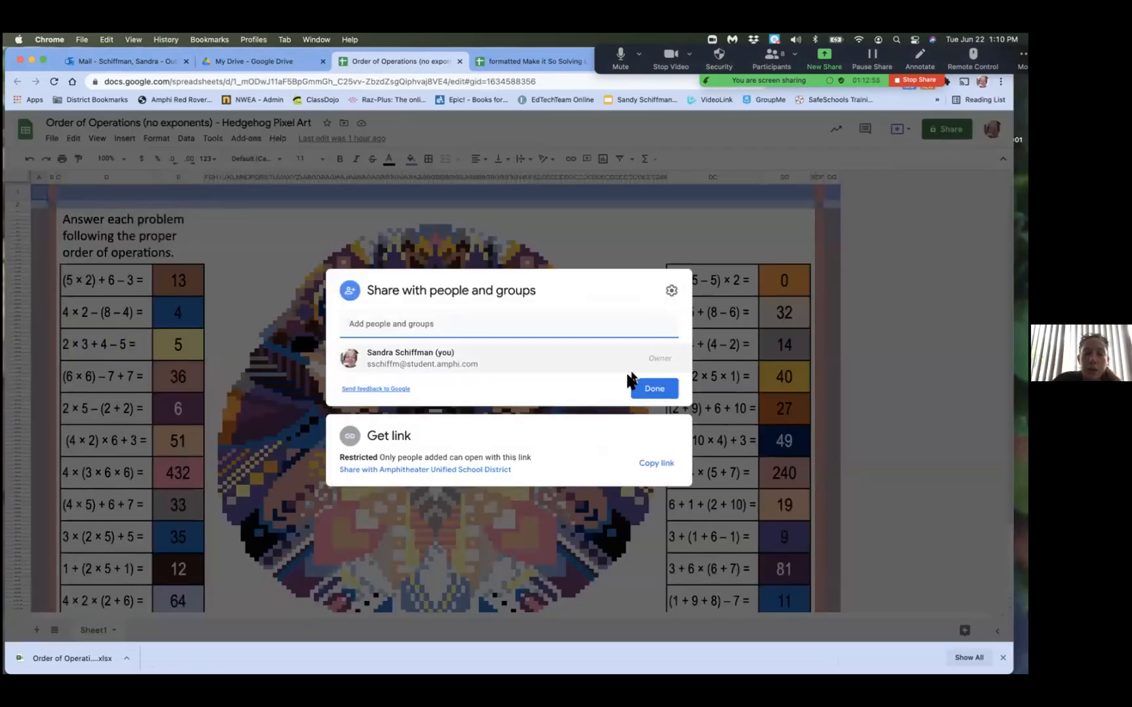
pyautogui.click(501, 457)
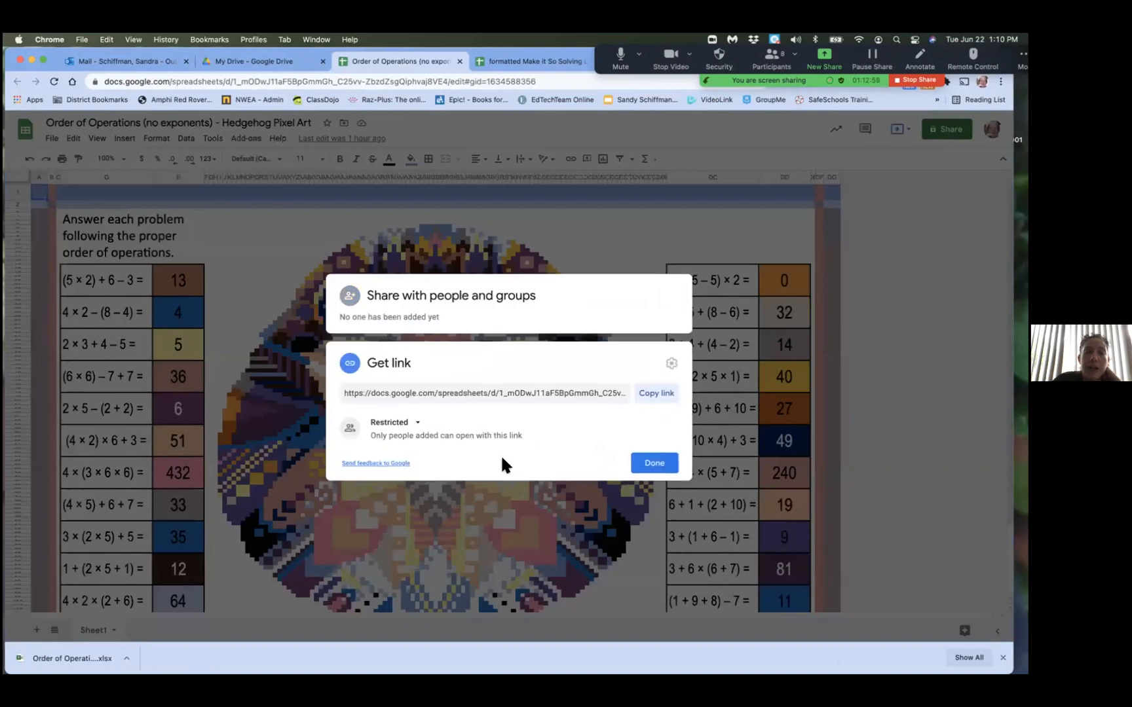
pyautogui.click(417, 422)
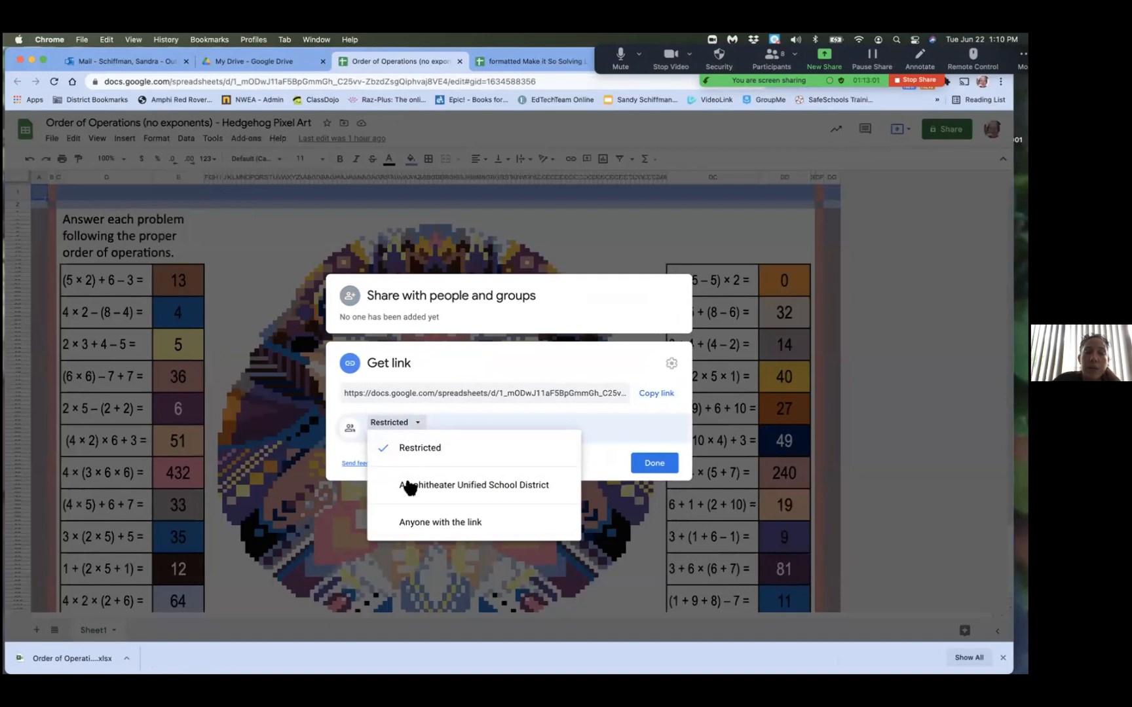
pyautogui.click(416, 524)
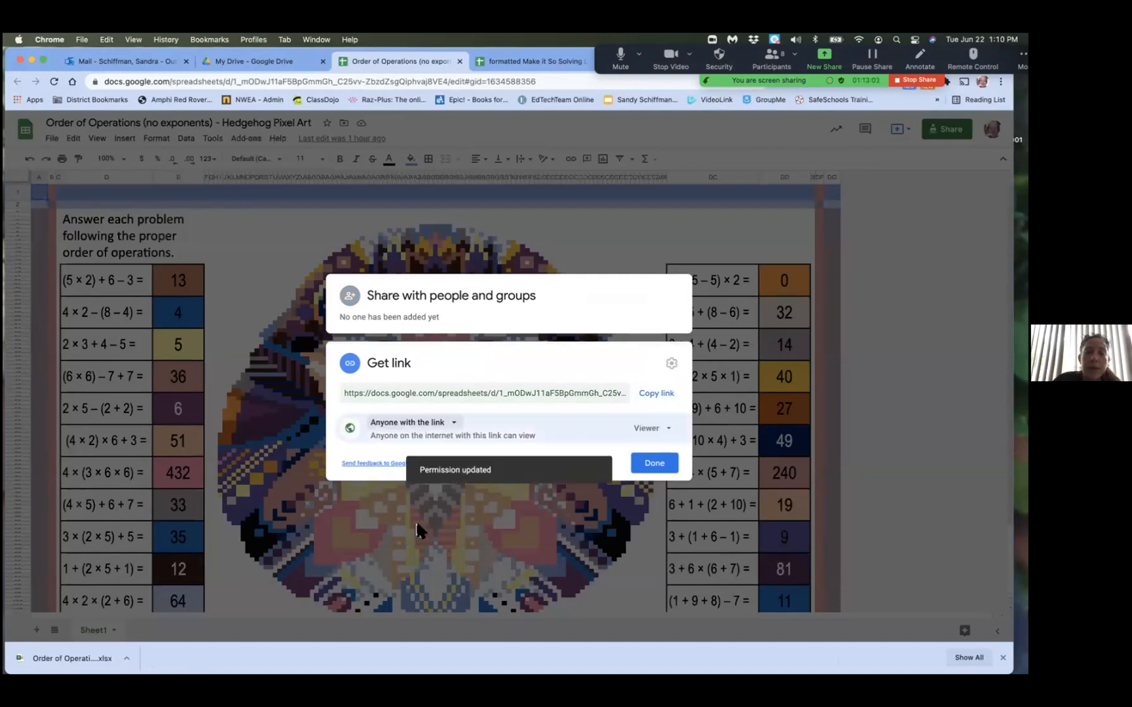
pyautogui.click(645, 468)
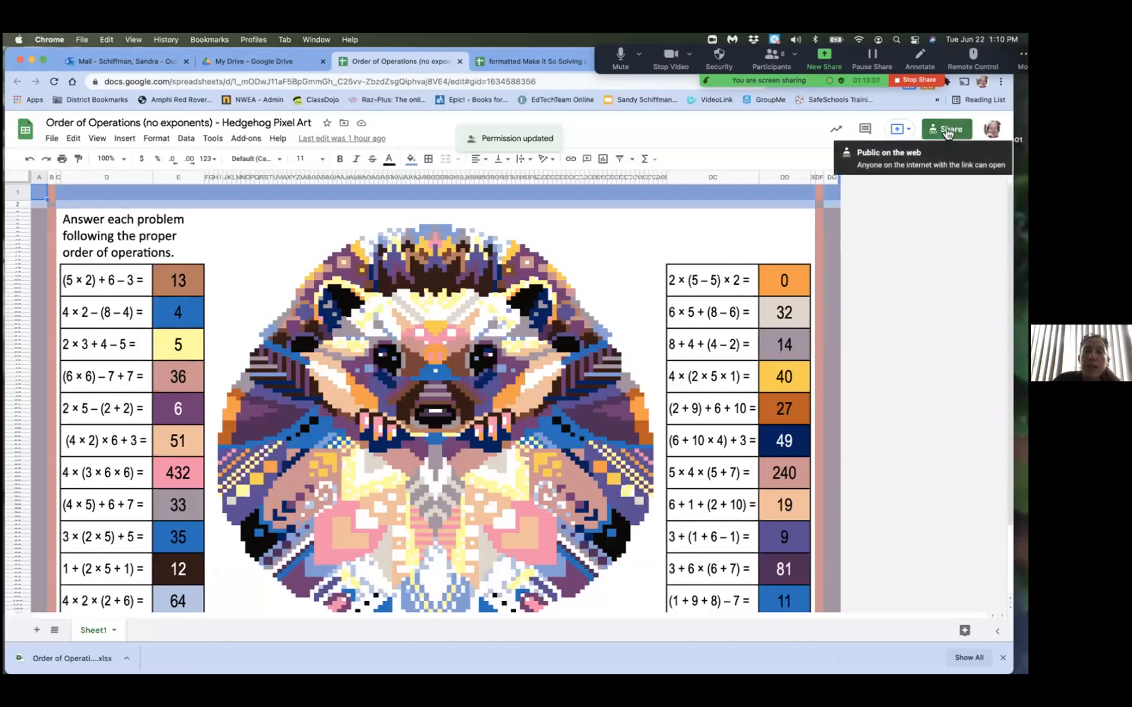
# Try to add another Google account, clearing the suggested e-mail address on the sign-in page
pyautogui.click(994, 131)
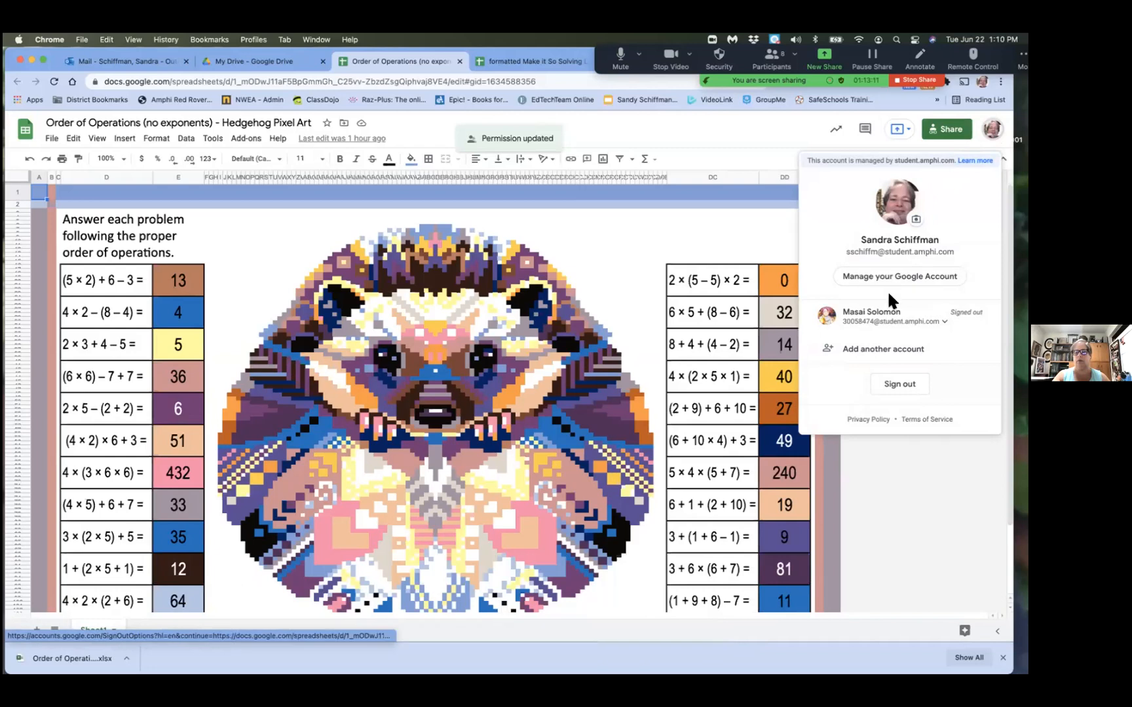
pyautogui.click(884, 350)
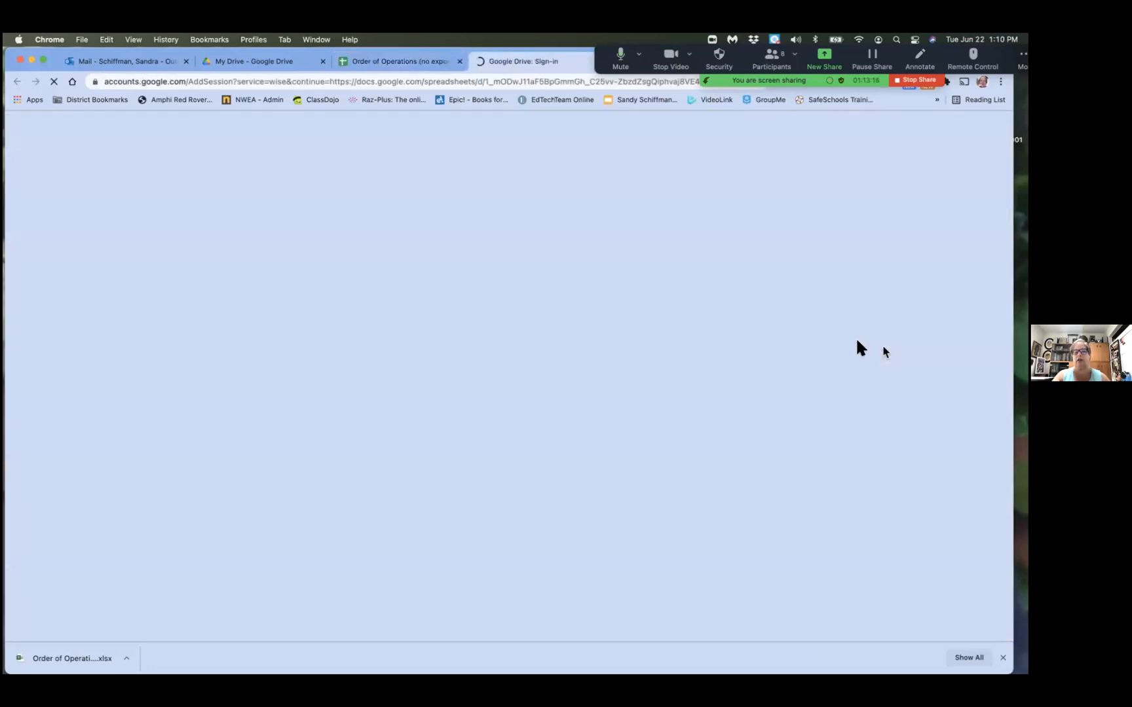
pyautogui.click(508, 399)
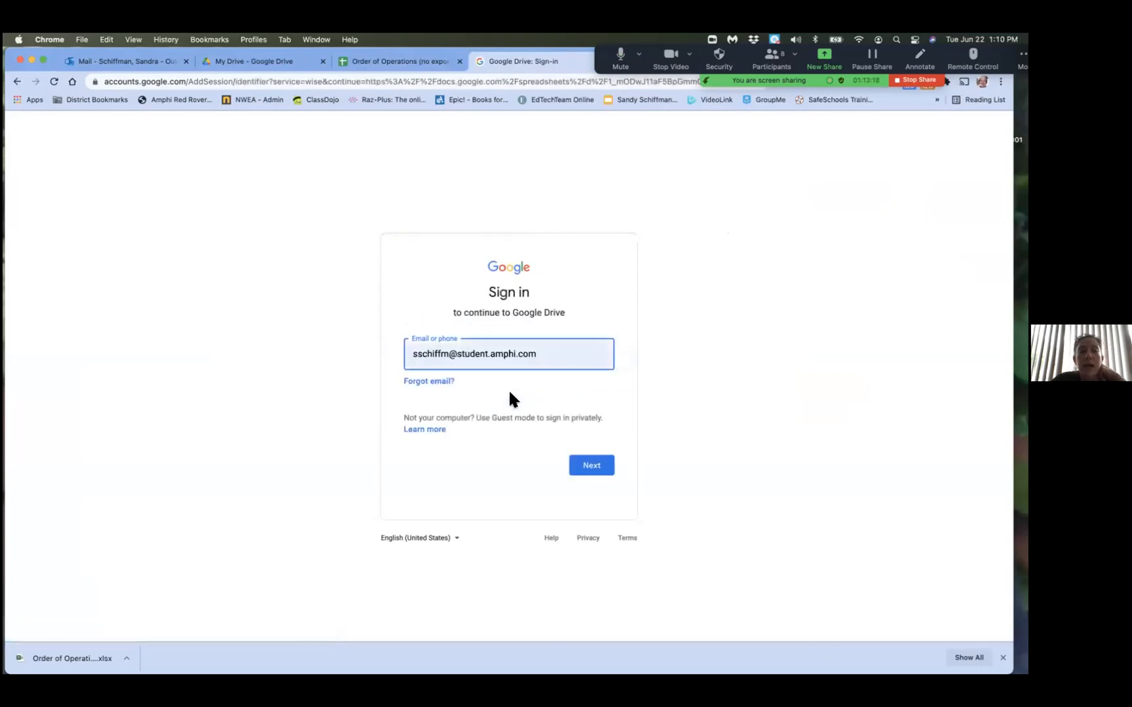
pyautogui.press('BackSpace')
pyautogui.press('BackSpace')
pyautogui.press('BackSpace')
pyautogui.press('BackSpace')
pyautogui.press('BackSpace')
pyautogui.press('BackSpace')
pyautogui.press('BackSpace')
pyautogui.press('BackSpace')
pyautogui.press('BackSpace')
pyautogui.press('BackSpace')
pyautogui.press('BackSpace')
pyautogui.press('BackSpace')
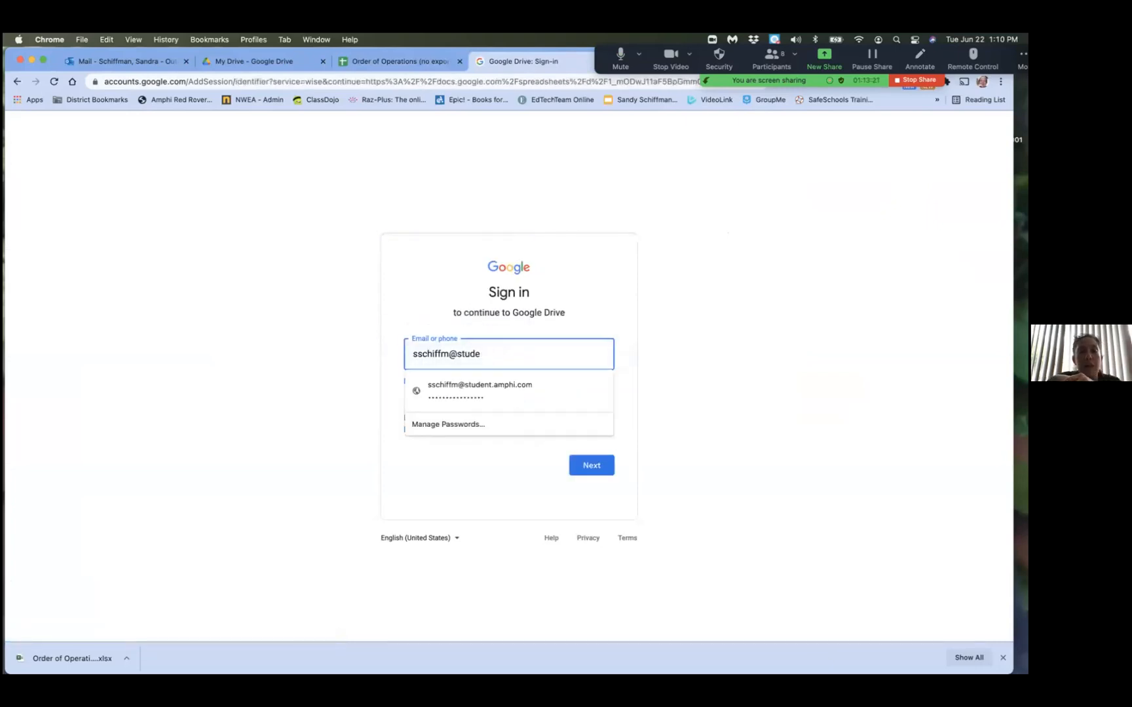
pyautogui.click(914, 79)
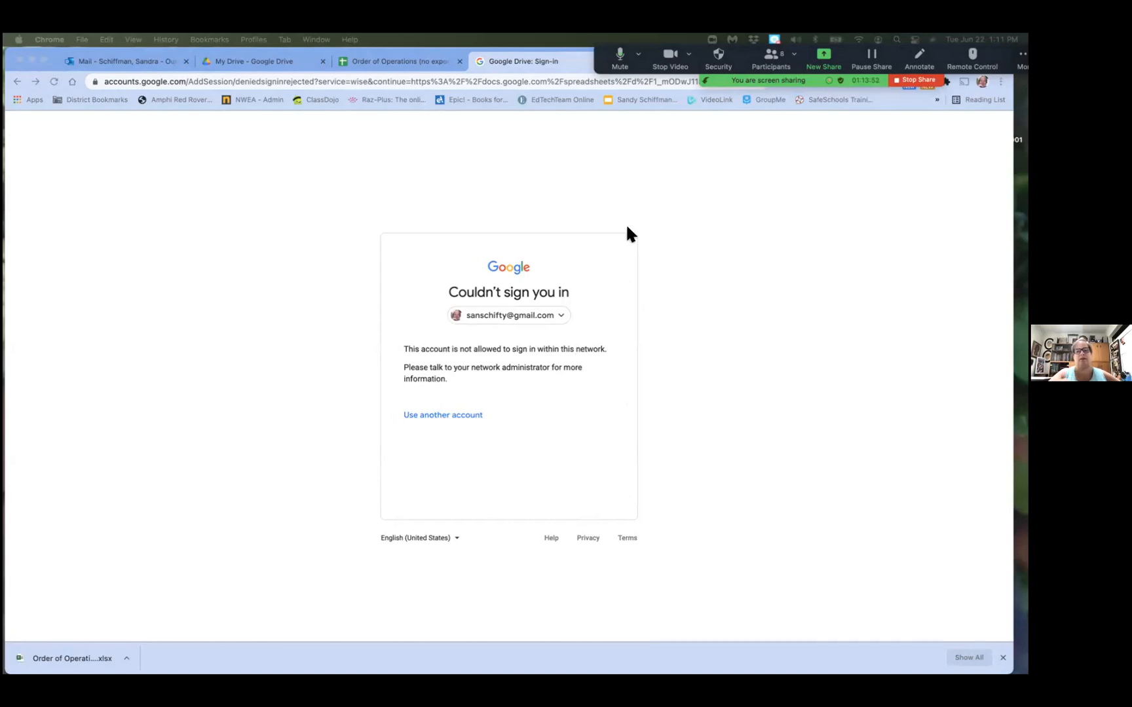
# Go back to the account chooser, request another account, and close the Google sign-in page
pyautogui.click(560, 317)
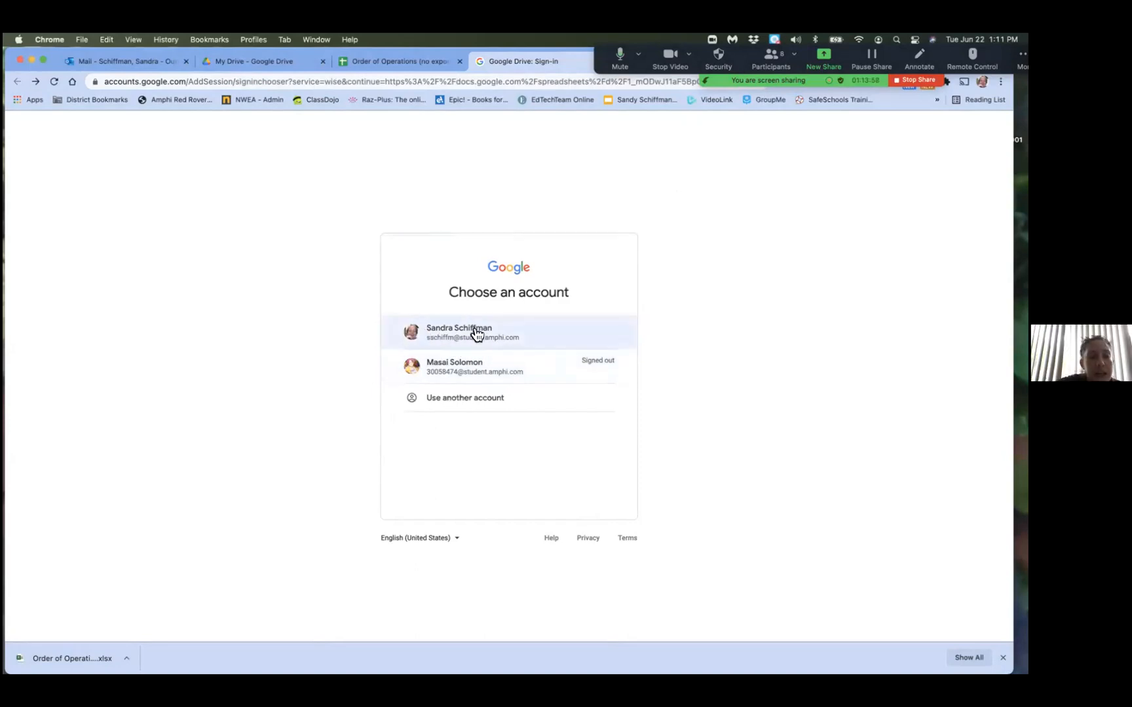
pyautogui.click(496, 400)
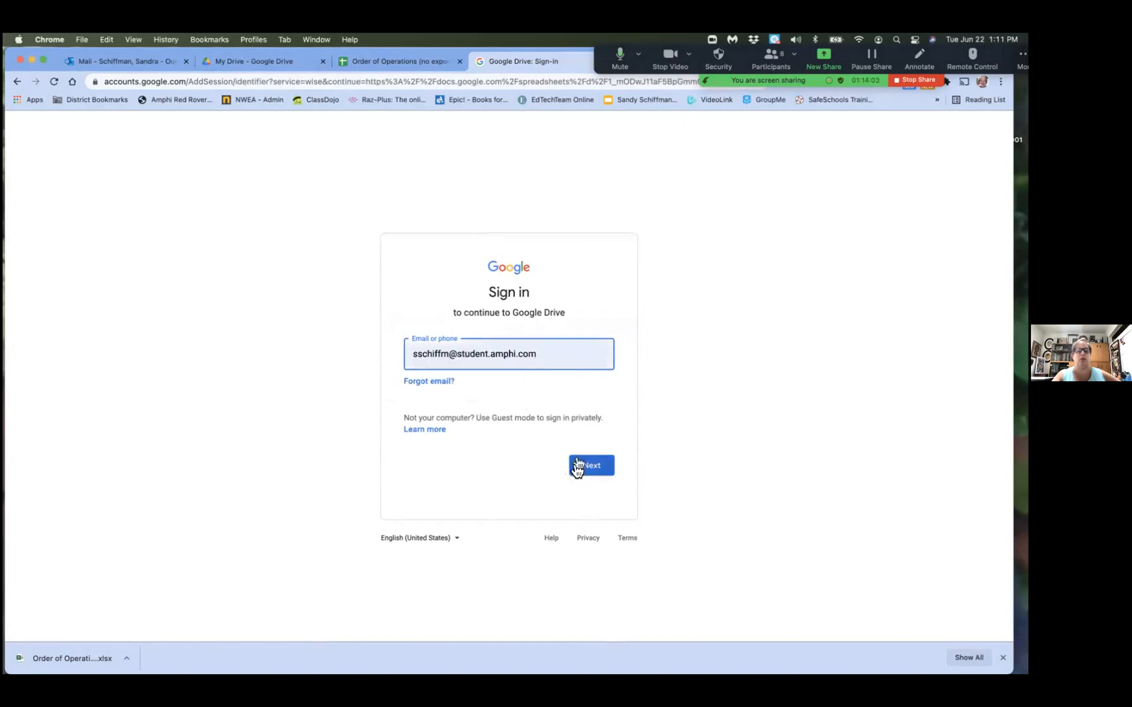
pyautogui.moveTo(568, 63); pyautogui.dragTo(583, 95)
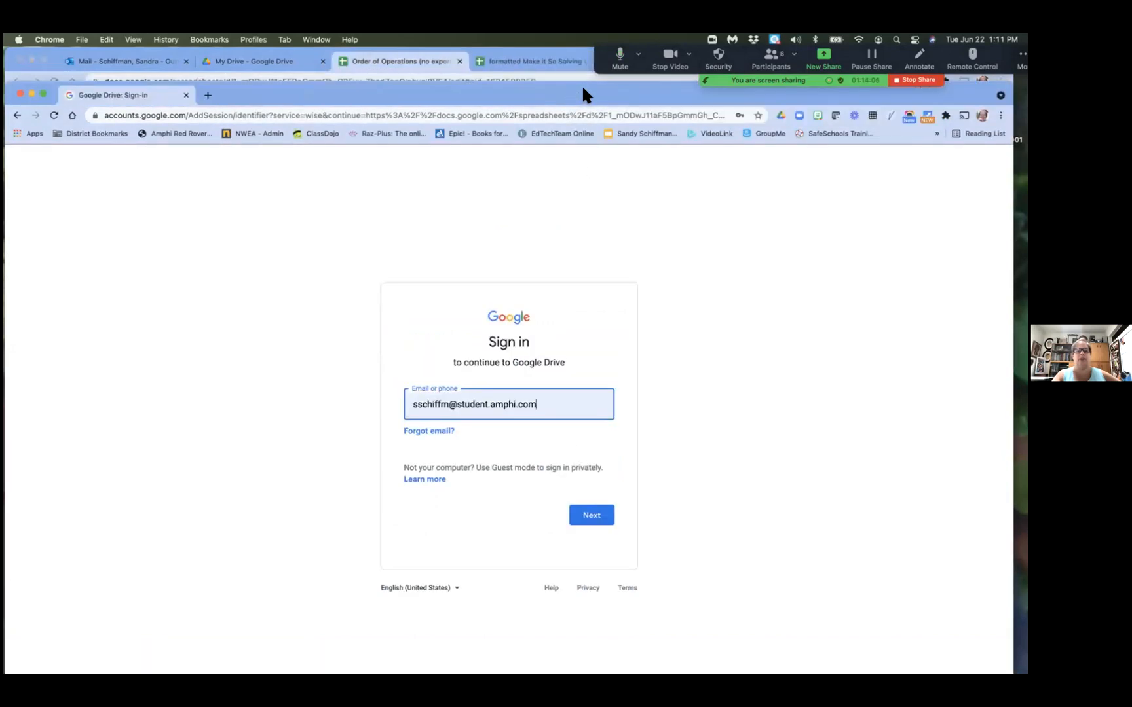
pyautogui.click(186, 96)
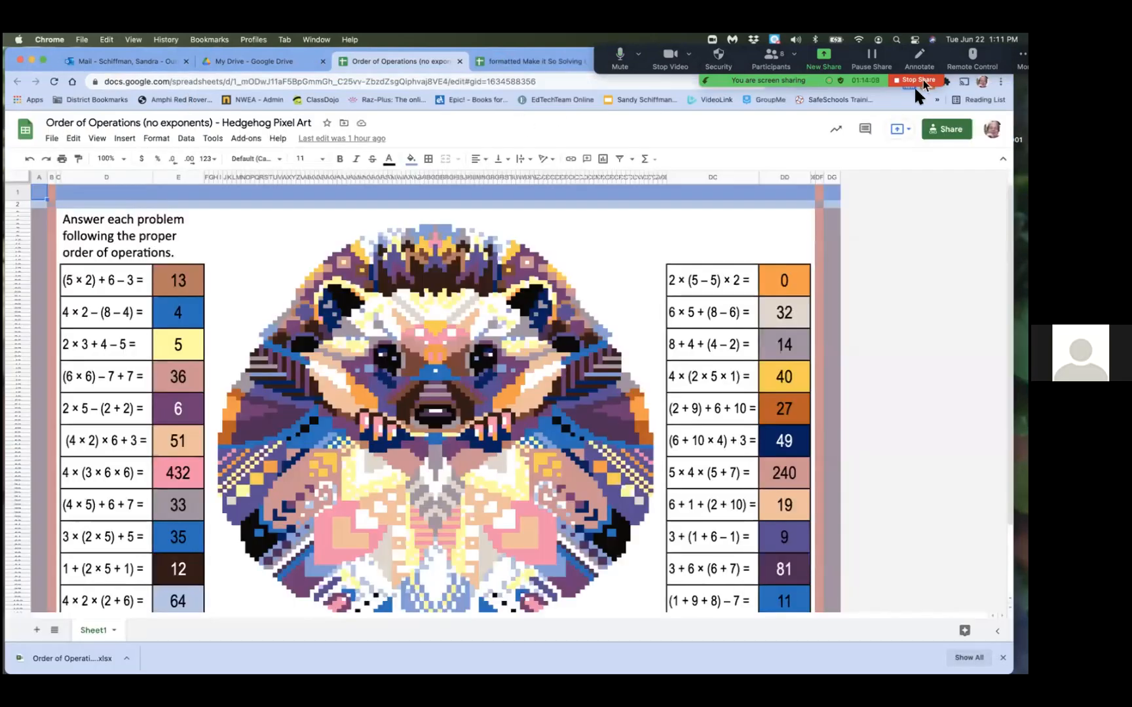
# Share the spreadsheet with the personal e-mail address as Editor, with notification, and accept sharing outside the organization
pyautogui.click(953, 132)
pyautogui.click(529, 325)
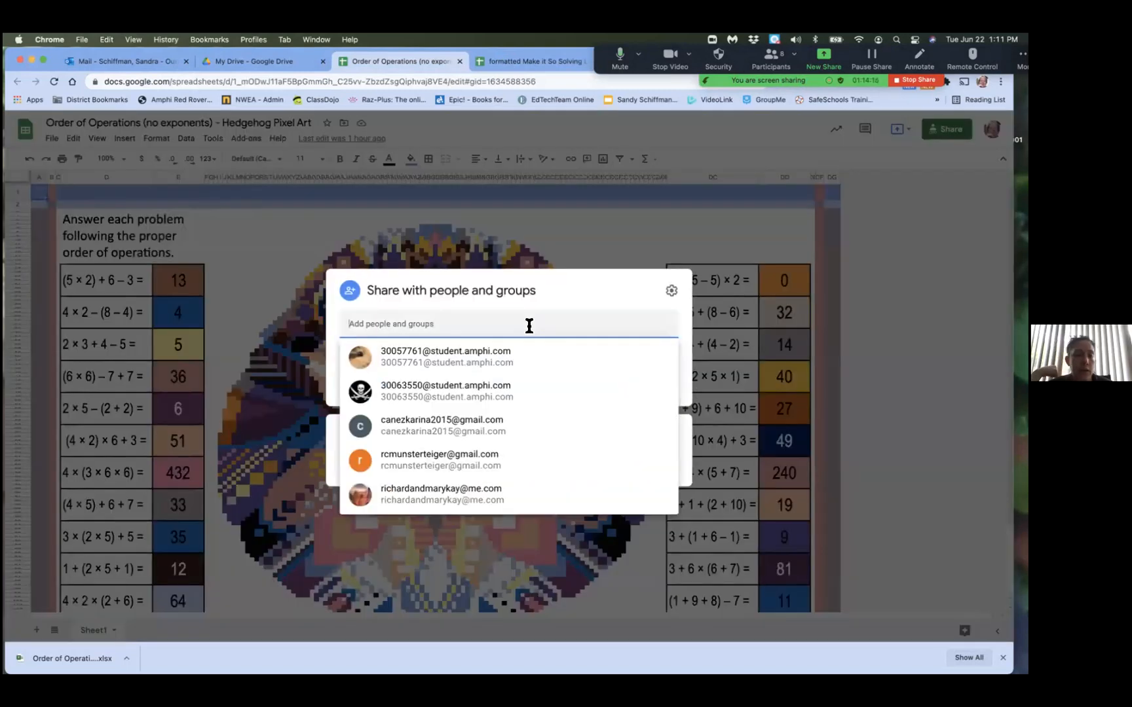
pyautogui.click(454, 362)
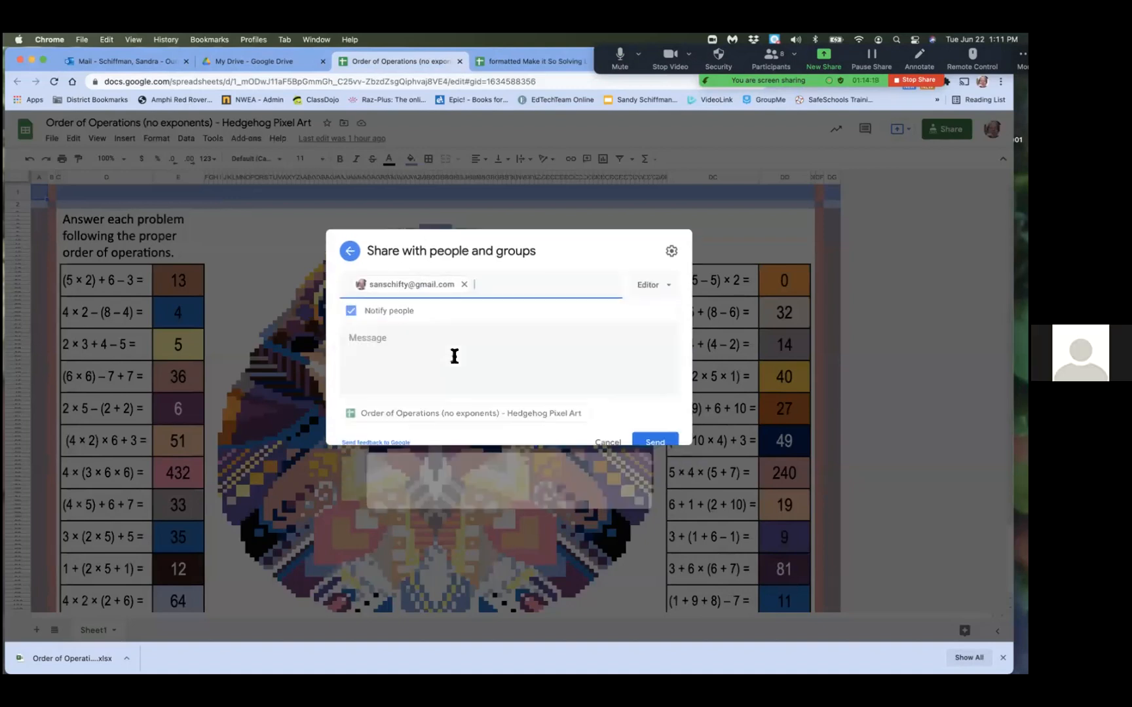
pyautogui.click(652, 475)
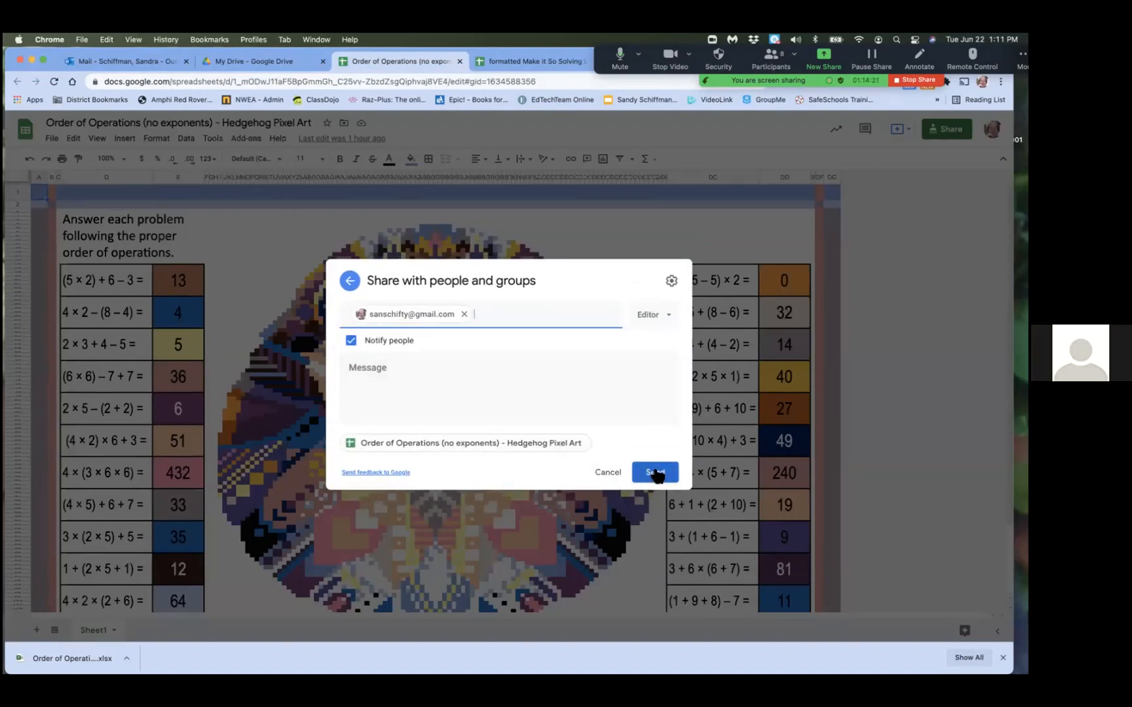
pyautogui.click(655, 474)
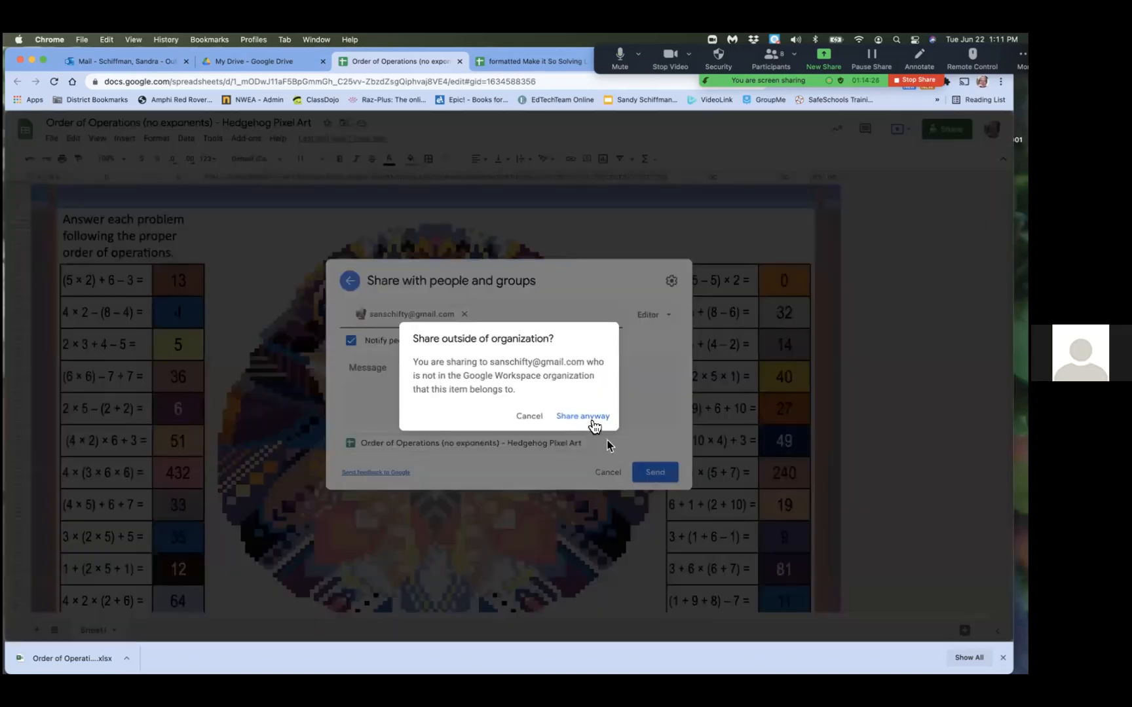
pyautogui.click(592, 418)
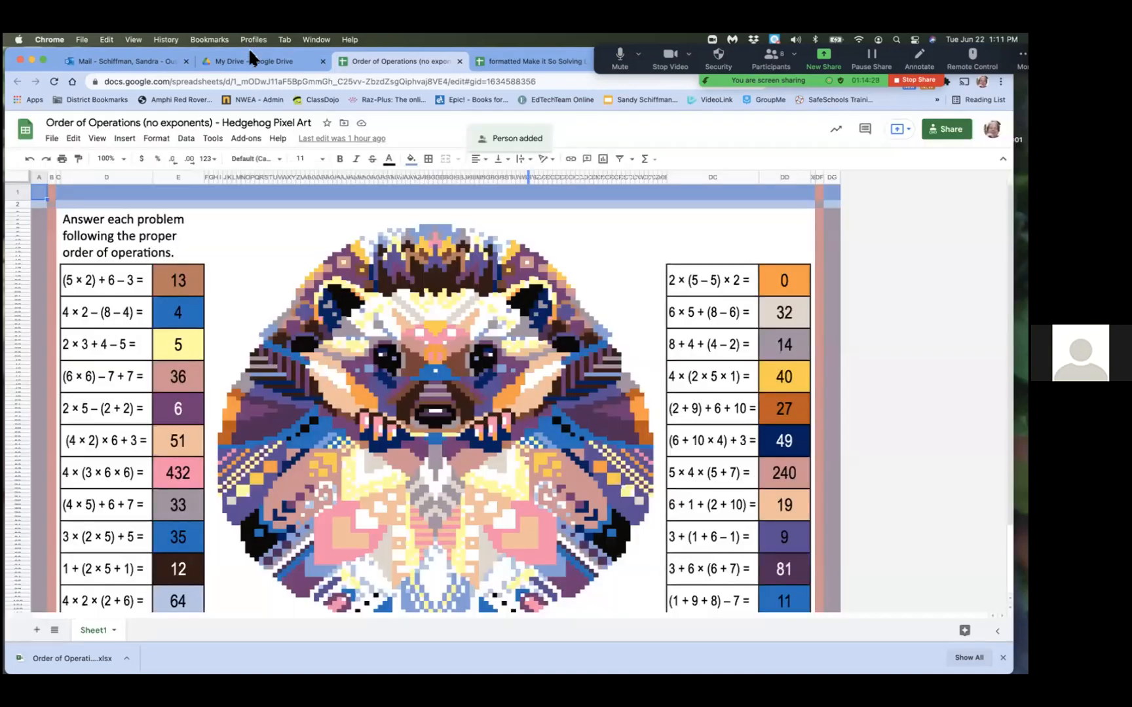
# Switch to the other browser profile and look through its open Drive and mail pages
pyautogui.click(253, 42)
pyautogui.click(259, 69)
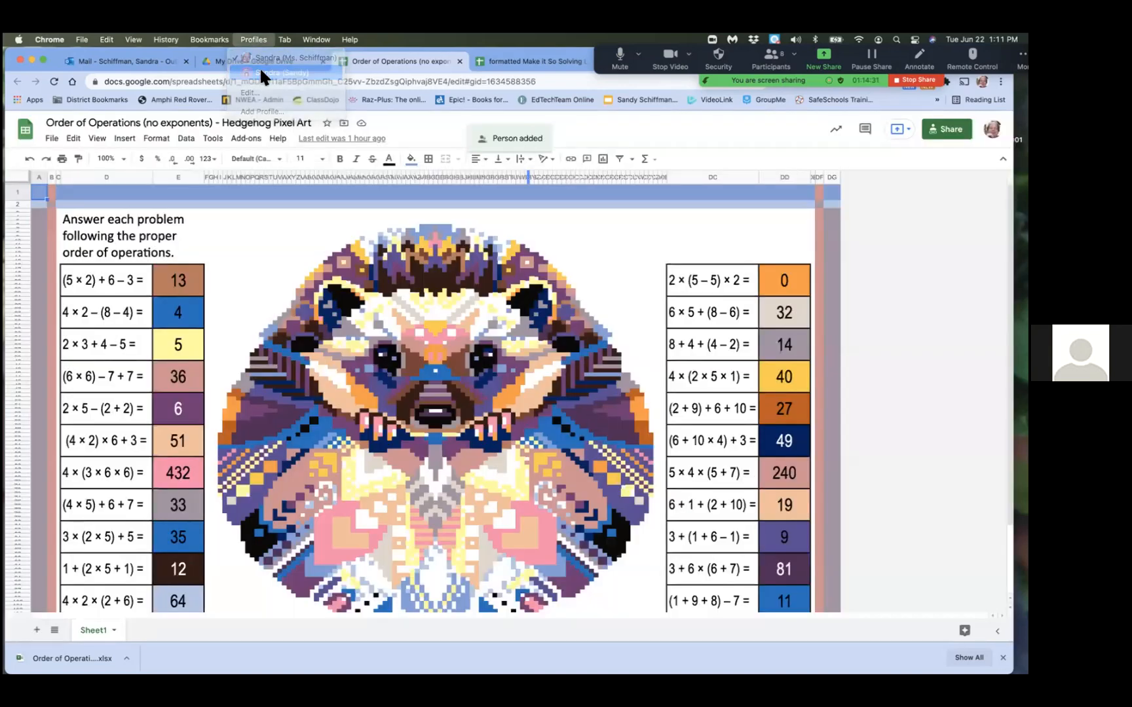
pyautogui.click(213, 61)
pyautogui.click(162, 58)
pyautogui.click(52, 202)
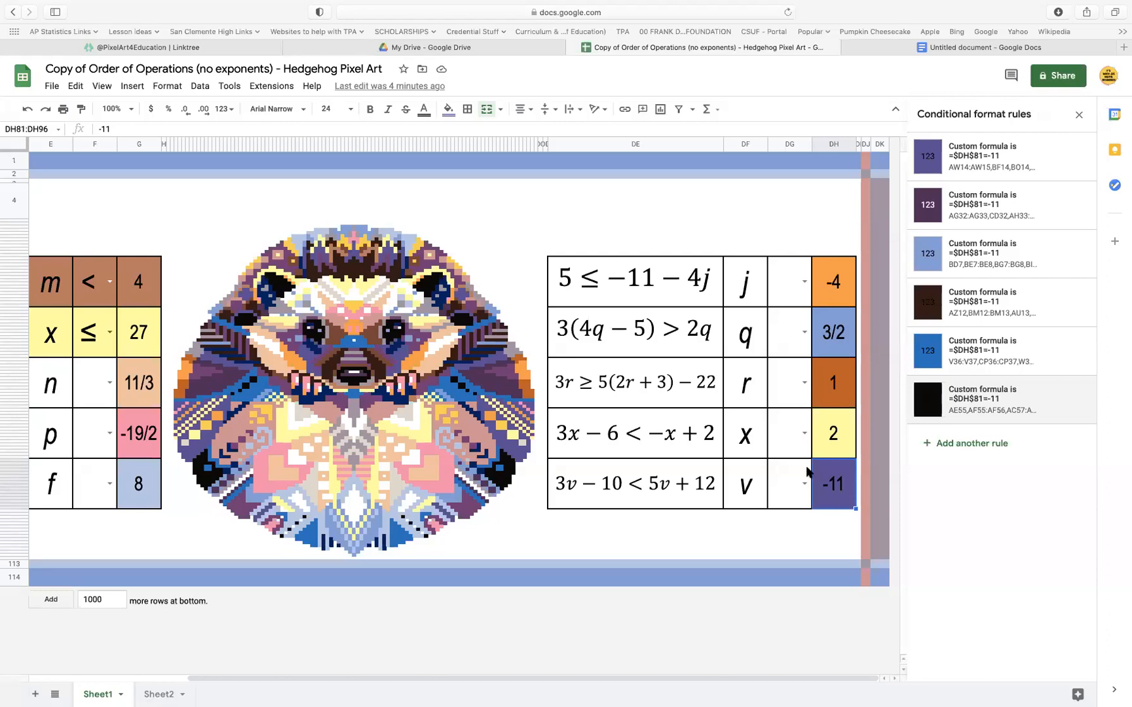
# In the copied hedgehog activity, copy the ≤ sign from the cell beside x into the empty symbol cell beside n
pyautogui.hscroll(-10, 521, 417)
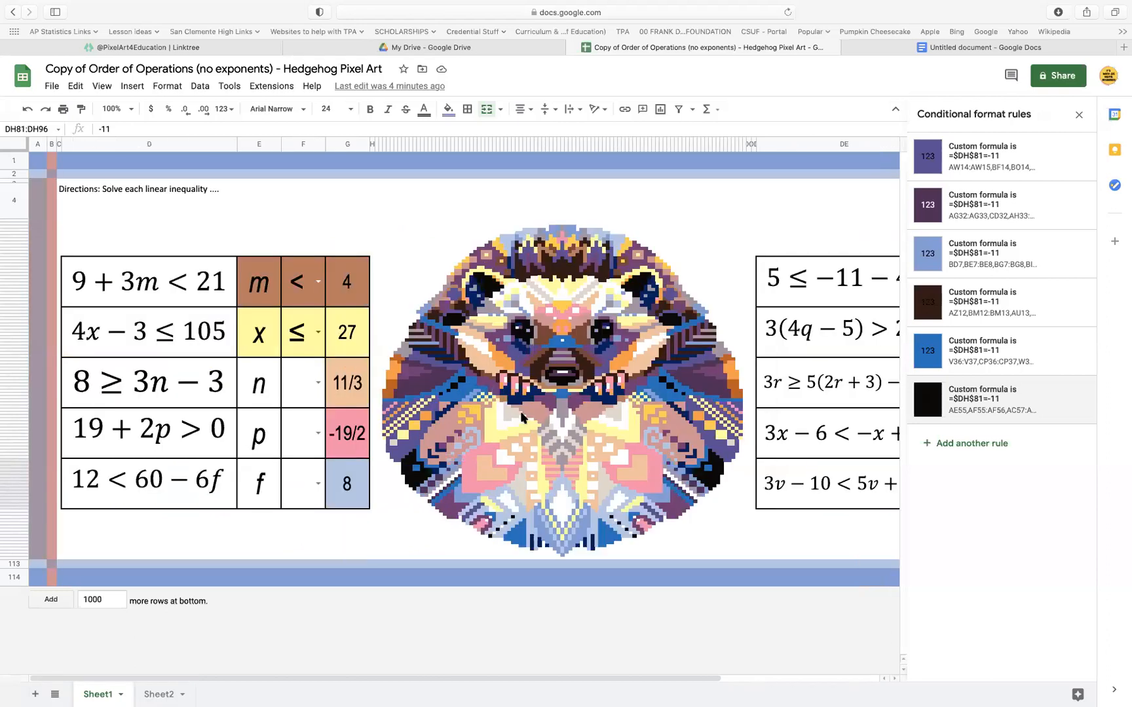
pyautogui.click(291, 380)
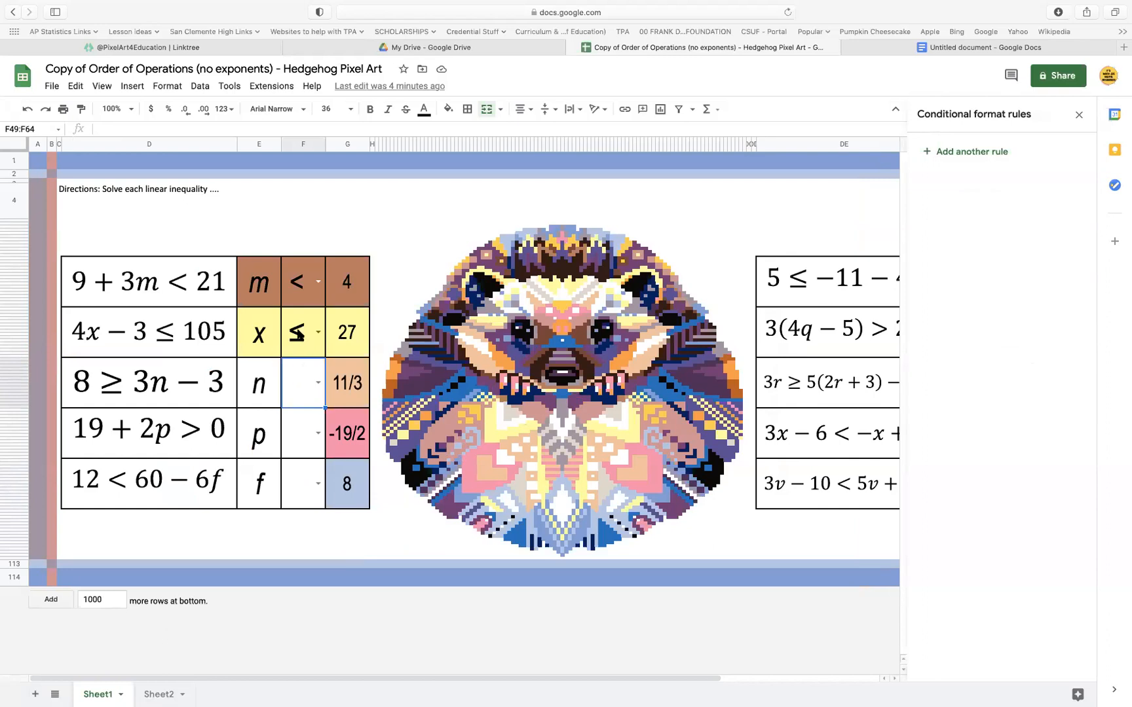
pyautogui.click(298, 334)
pyautogui.doubleClick(298, 334)
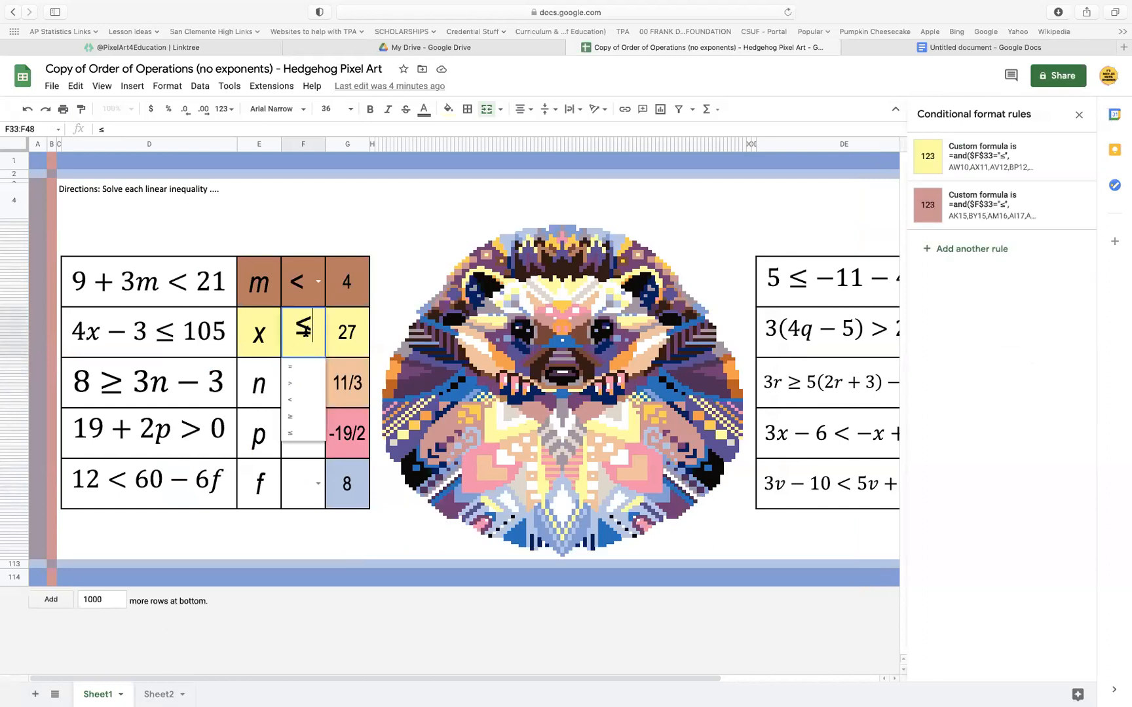
pyautogui.doubleClick(293, 327)
pyautogui.press('super+c')
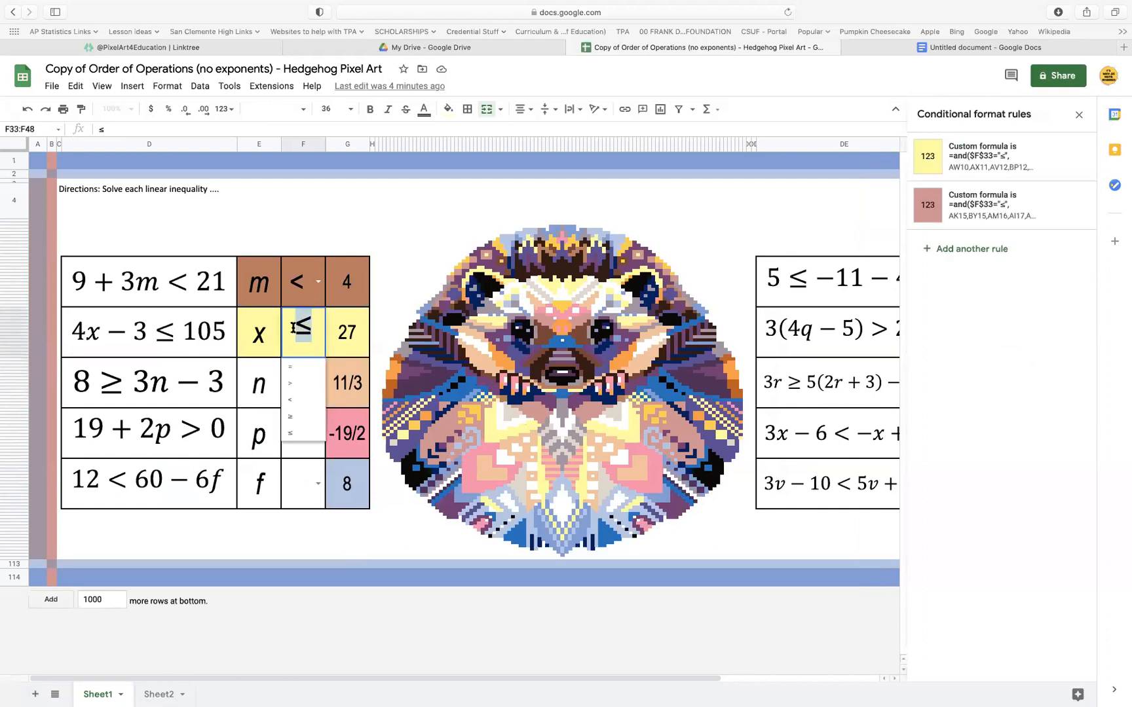
pyautogui.click(298, 403)
pyautogui.doubleClick(296, 395)
pyautogui.press('super+v')
pyautogui.click(340, 412)
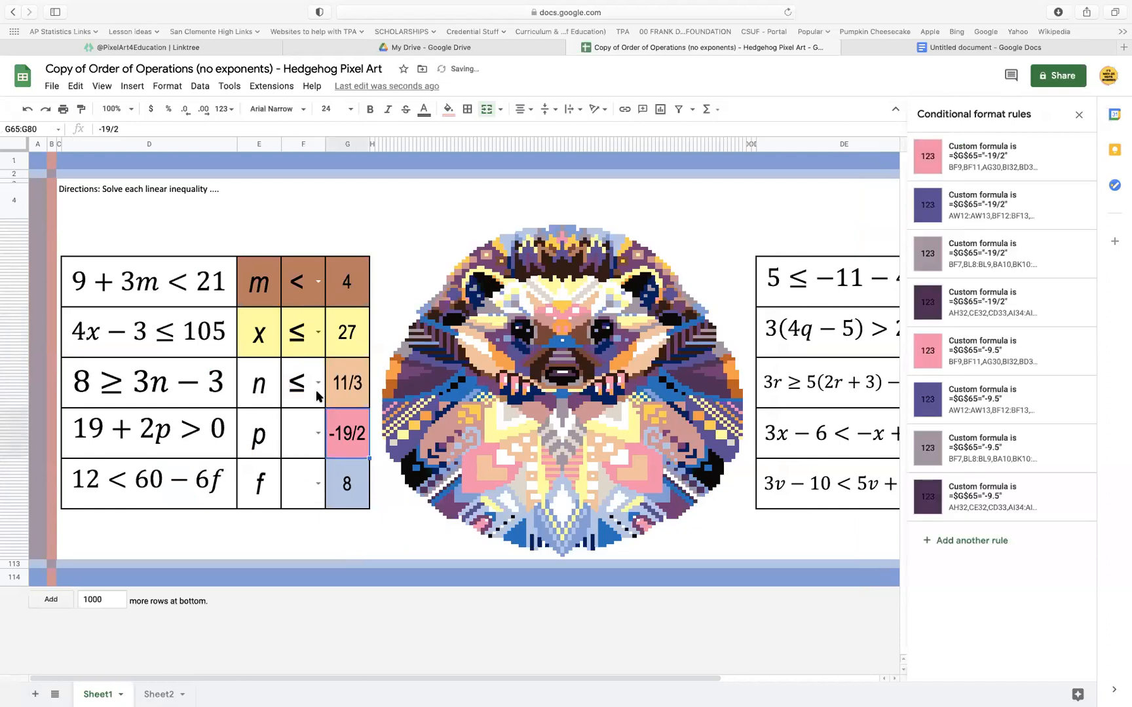
# Set the peach rule's formula for the 11/3 answer to =and($F$49="≤", $G$49="11/3") and copy that formula
pyautogui.click(353, 391)
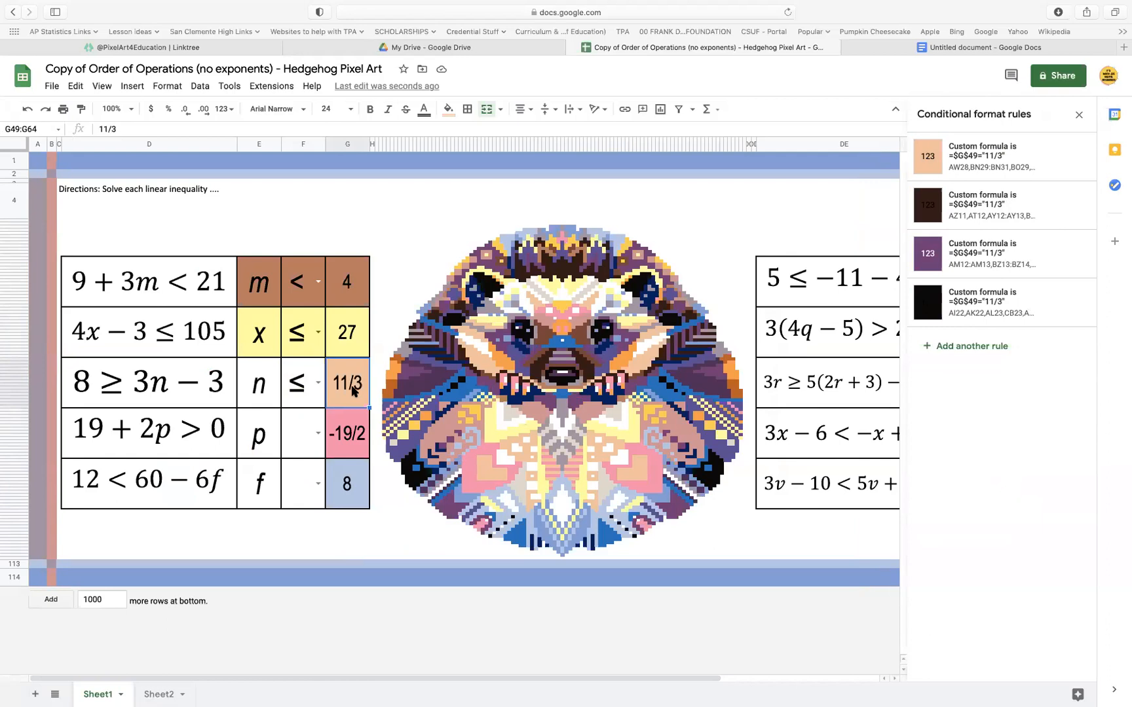
pyautogui.click(1004, 163)
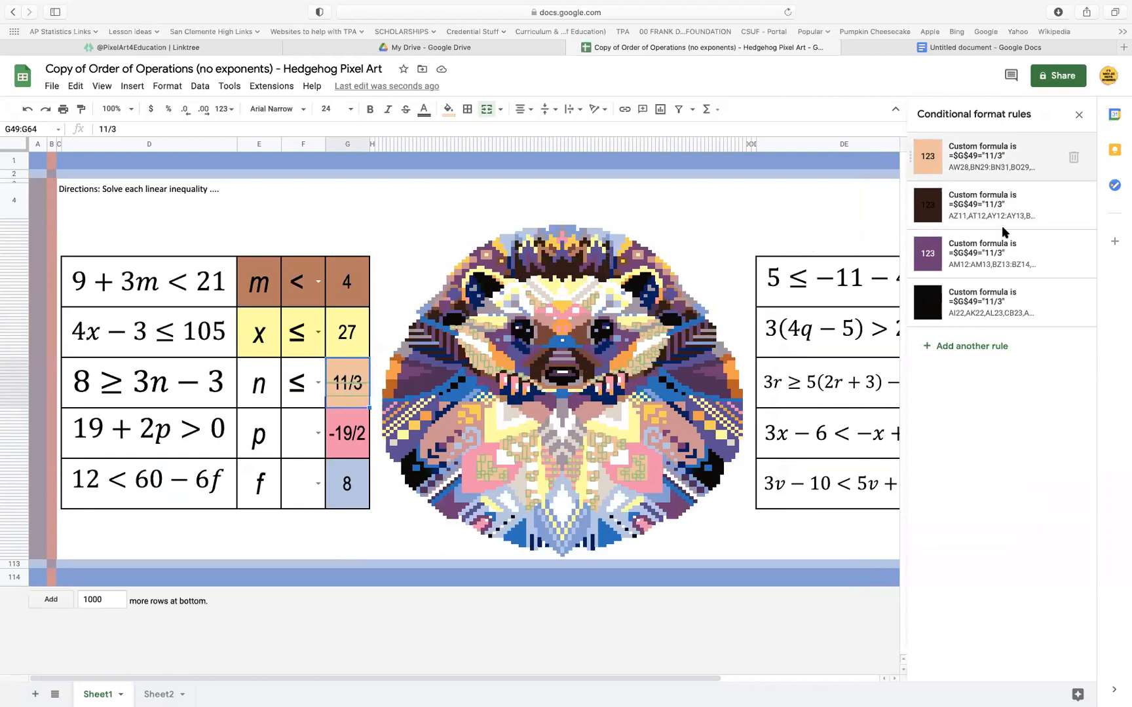
pyautogui.moveTo(935, 305); pyautogui.dragTo(930, 307)
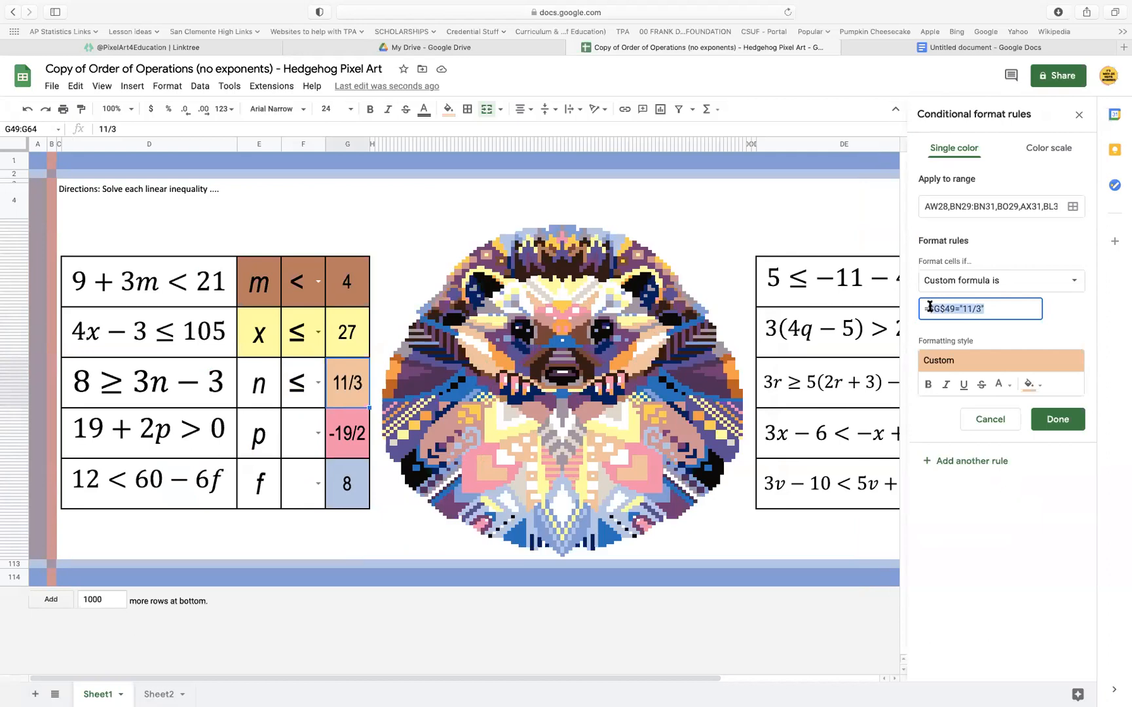
pyautogui.write('and(')
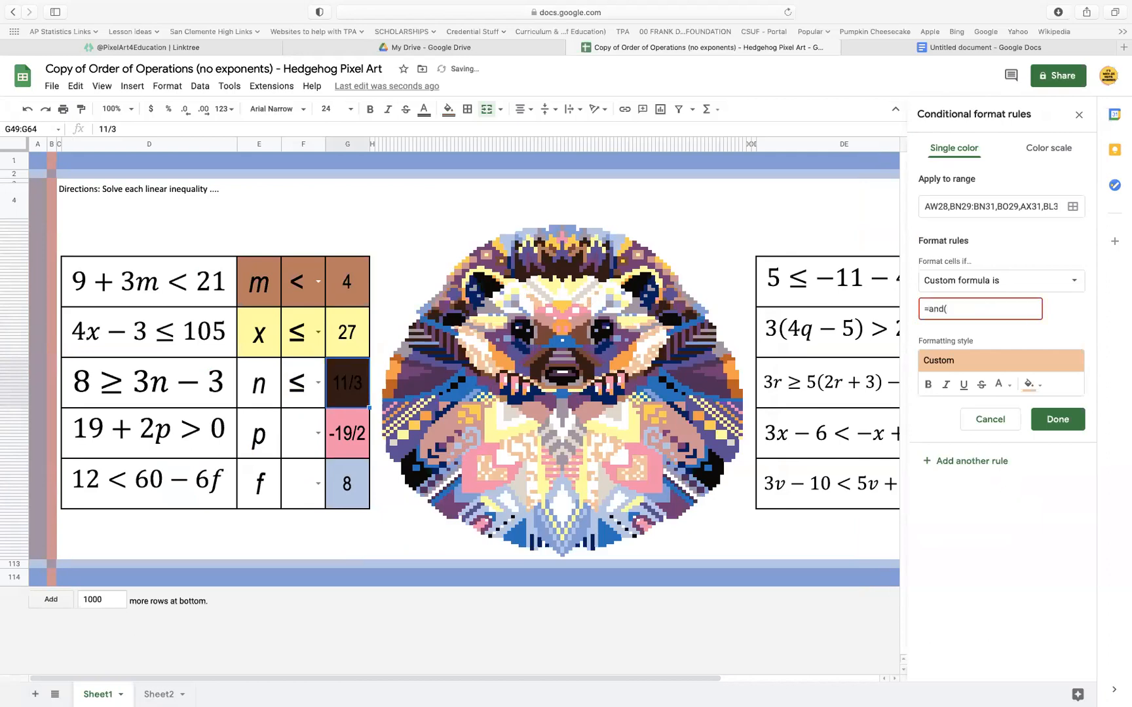
pyautogui.write('$F$49="≤", $G$49="11/')
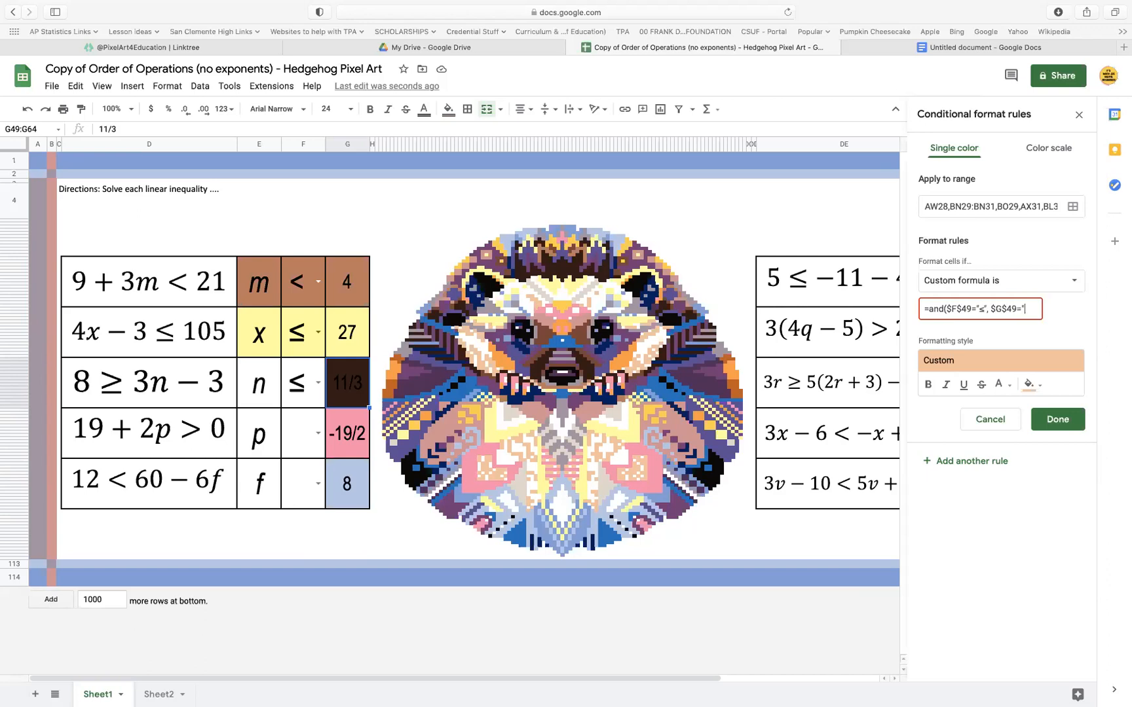
pyautogui.write('3")')
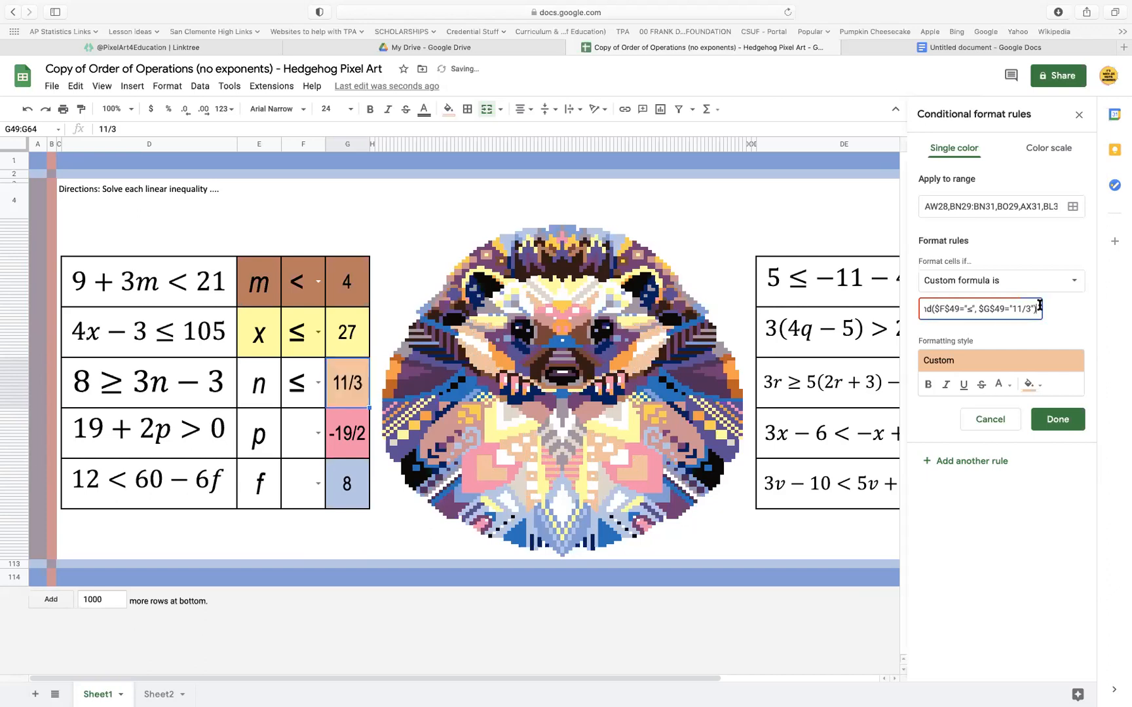
pyautogui.moveTo(1035, 310); pyautogui.dragTo(903, 313)
pyautogui.press('super+c')
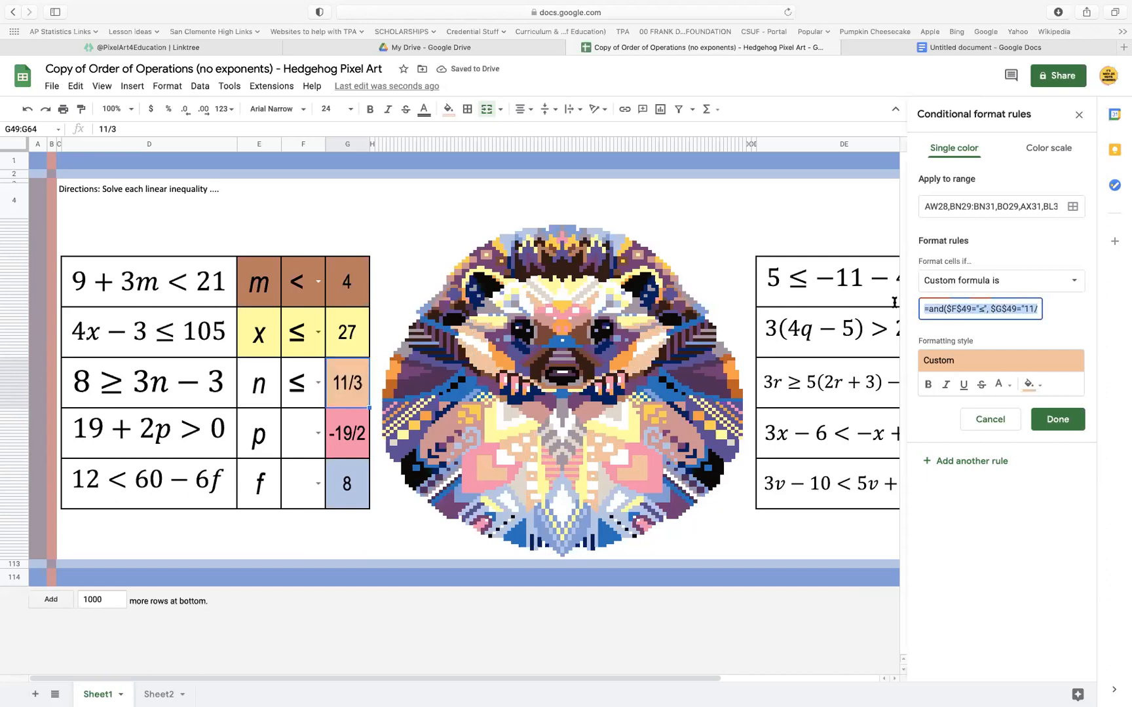
# Add the cells F49:F64 and E49:E64 to the peach rule's range and save the rule
pyautogui.click(1074, 207)
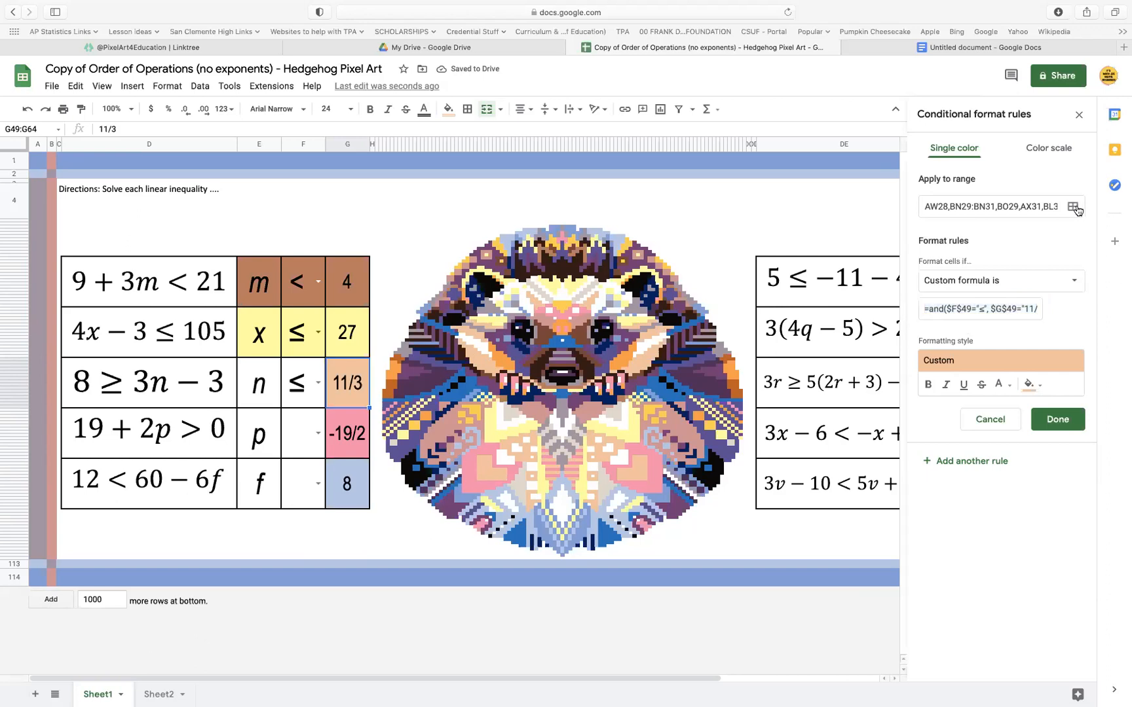
pyautogui.click(558, 489)
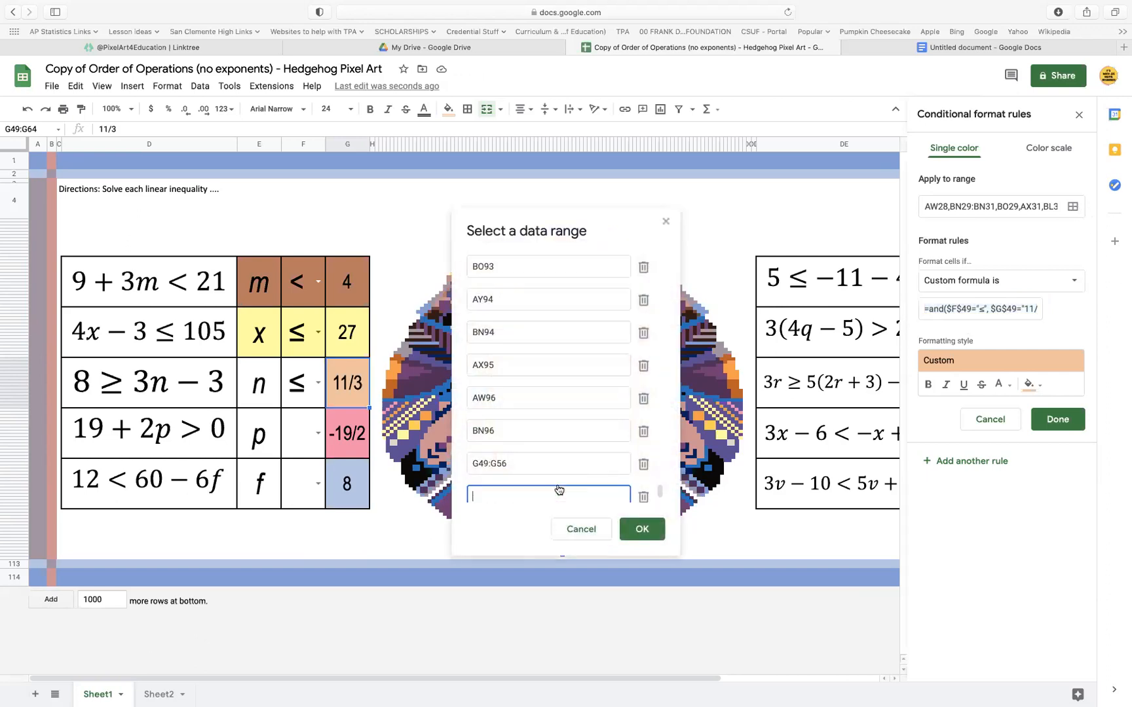
pyautogui.click(298, 388)
pyautogui.keyDown('super'); pyautogui.click(256, 385); pyautogui.keyUp('super')
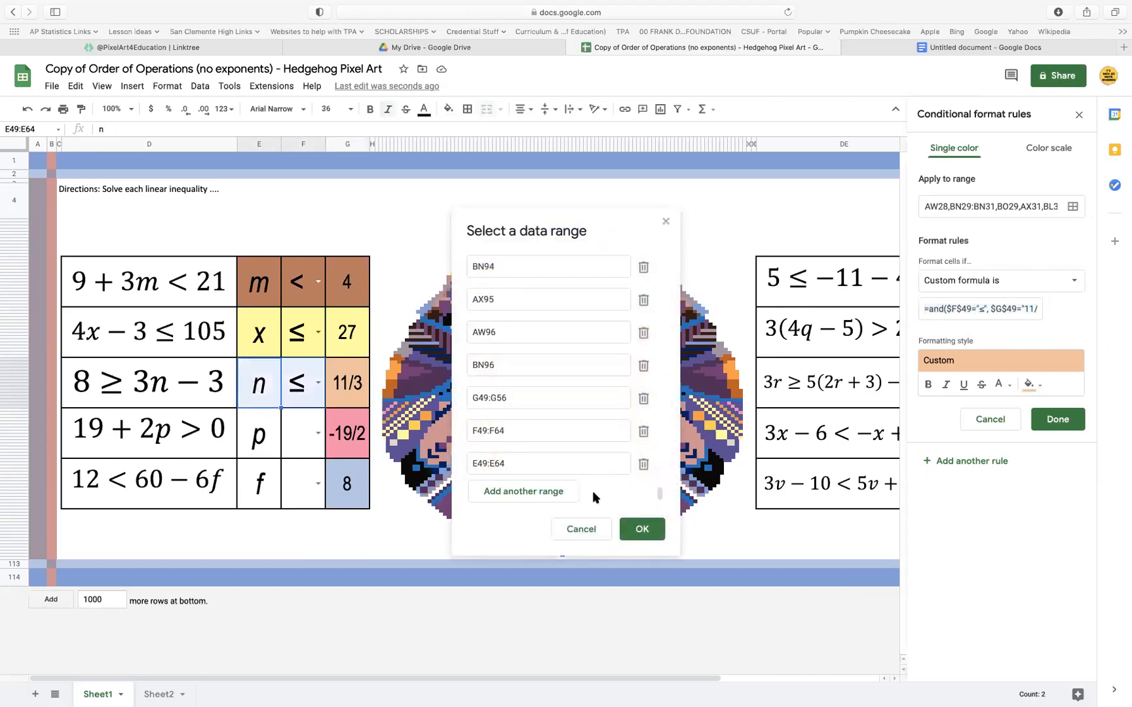
pyautogui.click(643, 530)
pyautogui.click(1060, 421)
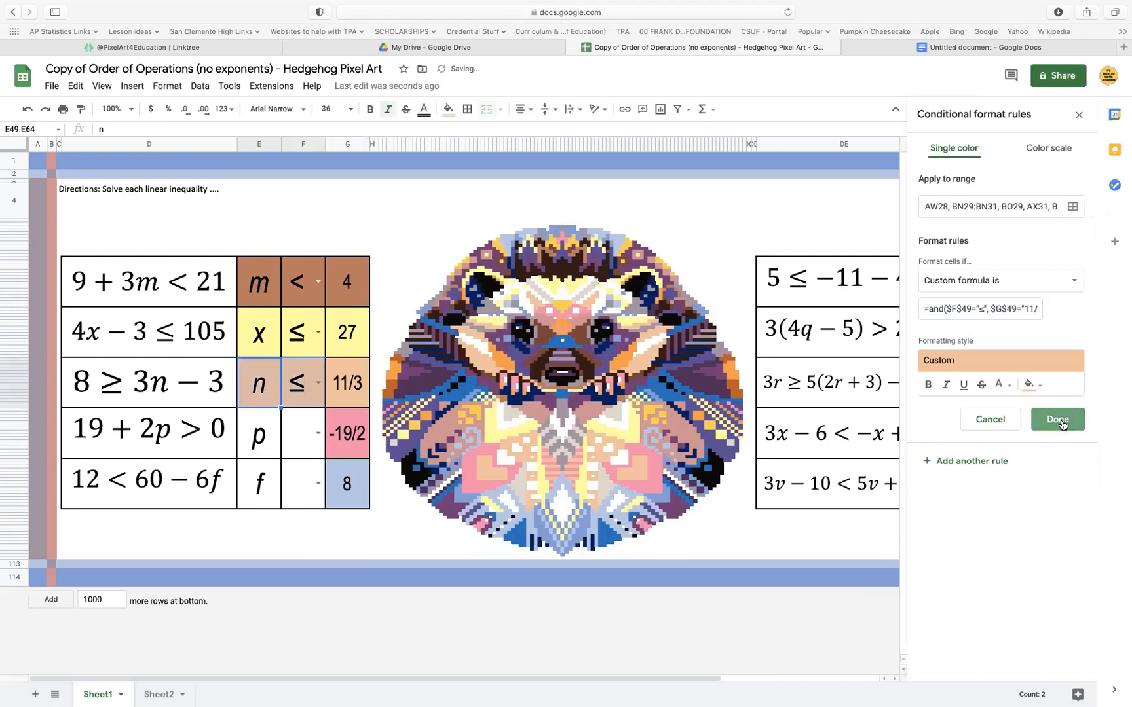
# Replace the formula of the dark brown rule for the 11/3 answer with the copied AND formula and save it
pyautogui.click(346, 375)
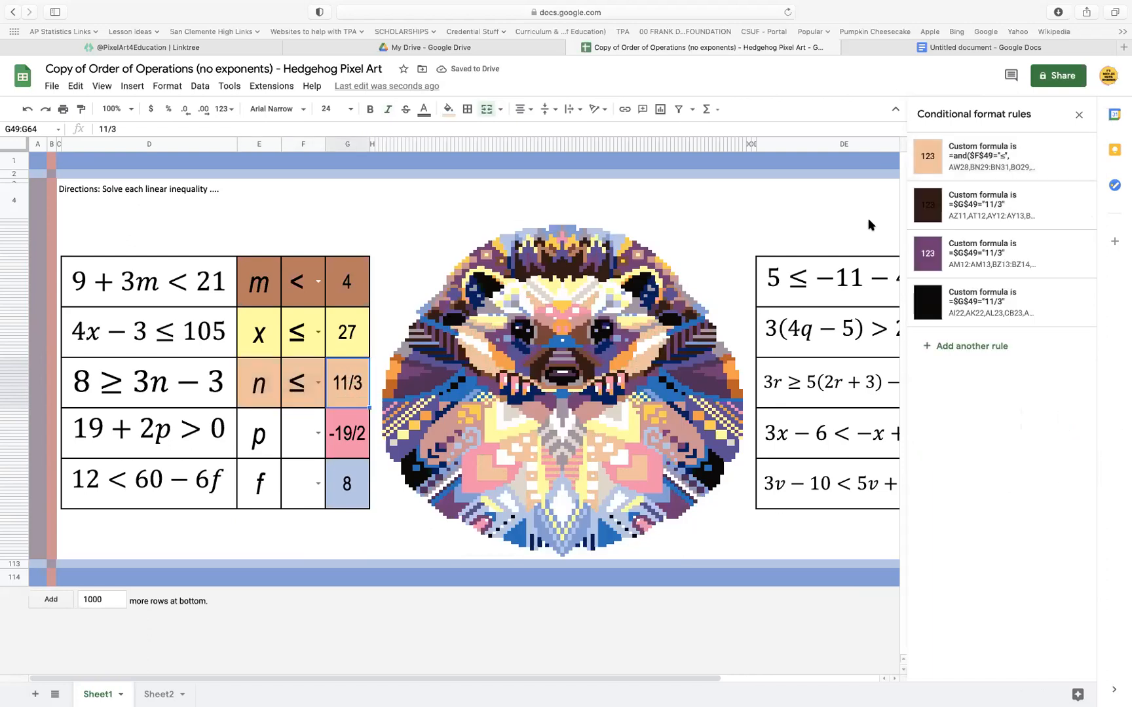
pyautogui.click(1001, 204)
pyautogui.click(1012, 306)
pyautogui.press('super+a')
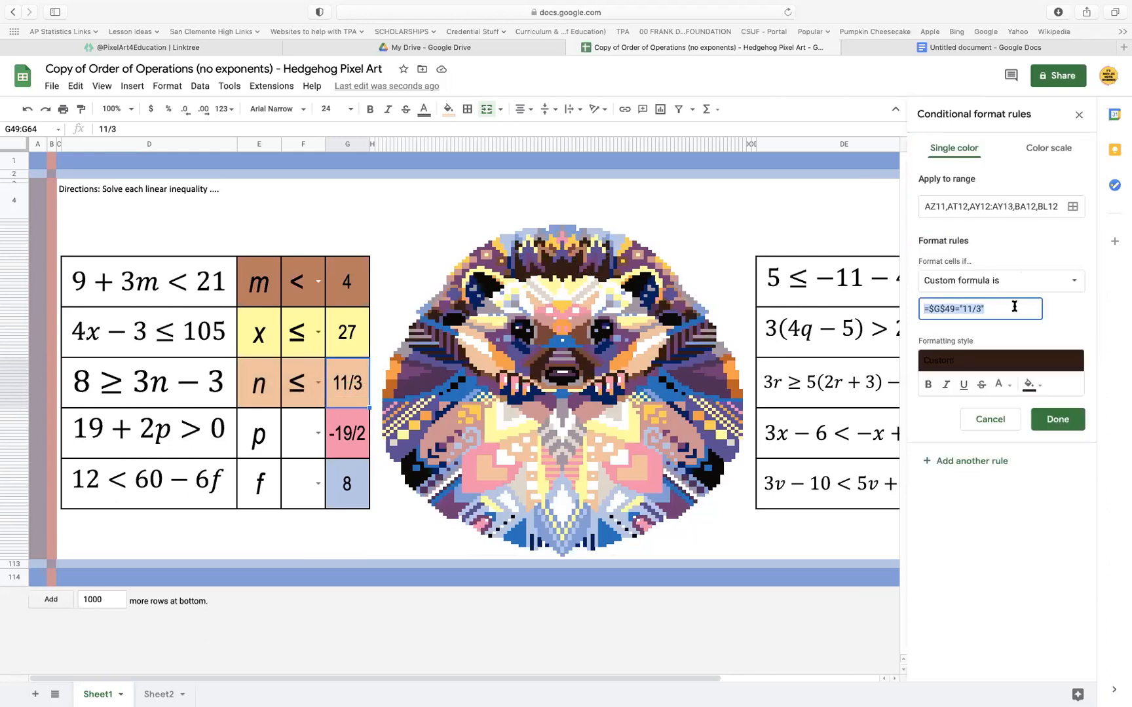
pyautogui.write('=and($F$49="≤",$G$49="11/3")')
pyautogui.click(1057, 420)
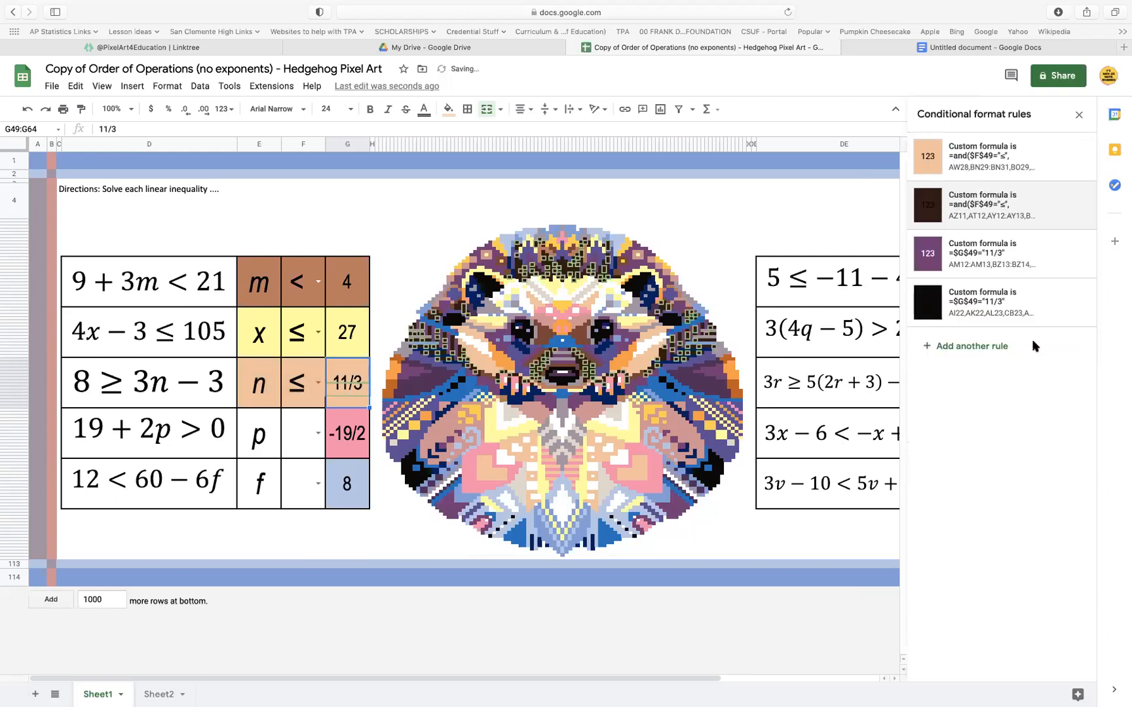
# Replace the formula of the purple rule for the 11/3 answer with the copied AND formula and save it
pyautogui.click(1004, 248)
pyautogui.click(1009, 305)
pyautogui.press('super+a')
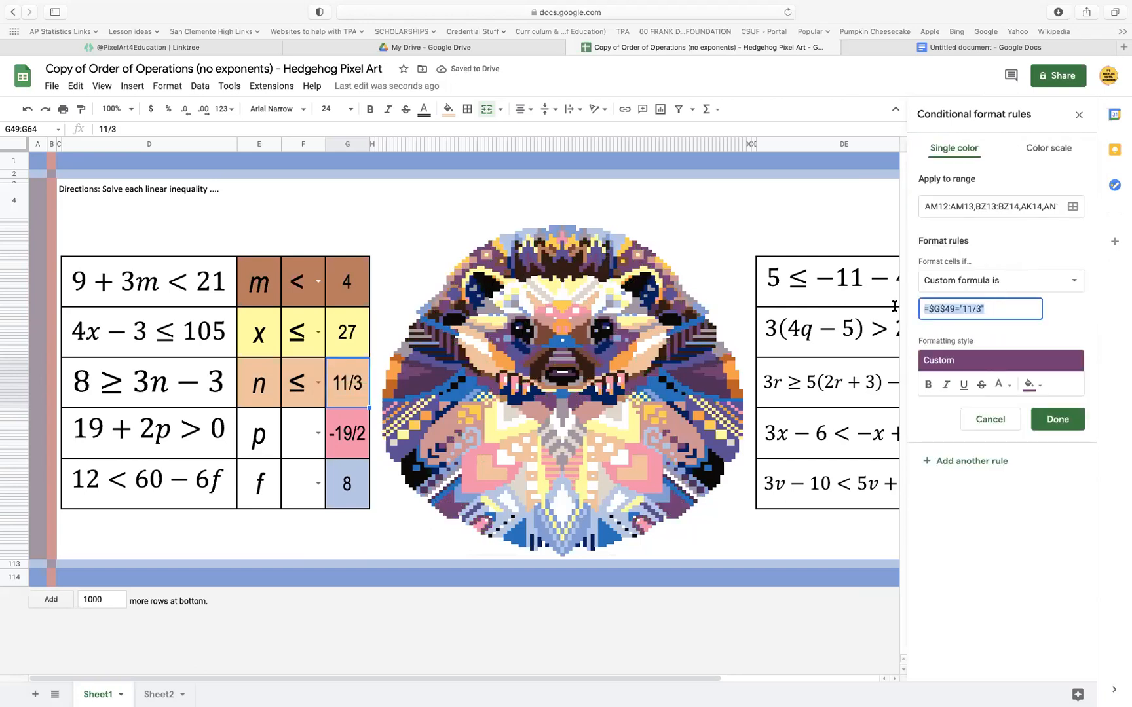
pyautogui.press('super+v')
pyautogui.click(1057, 419)
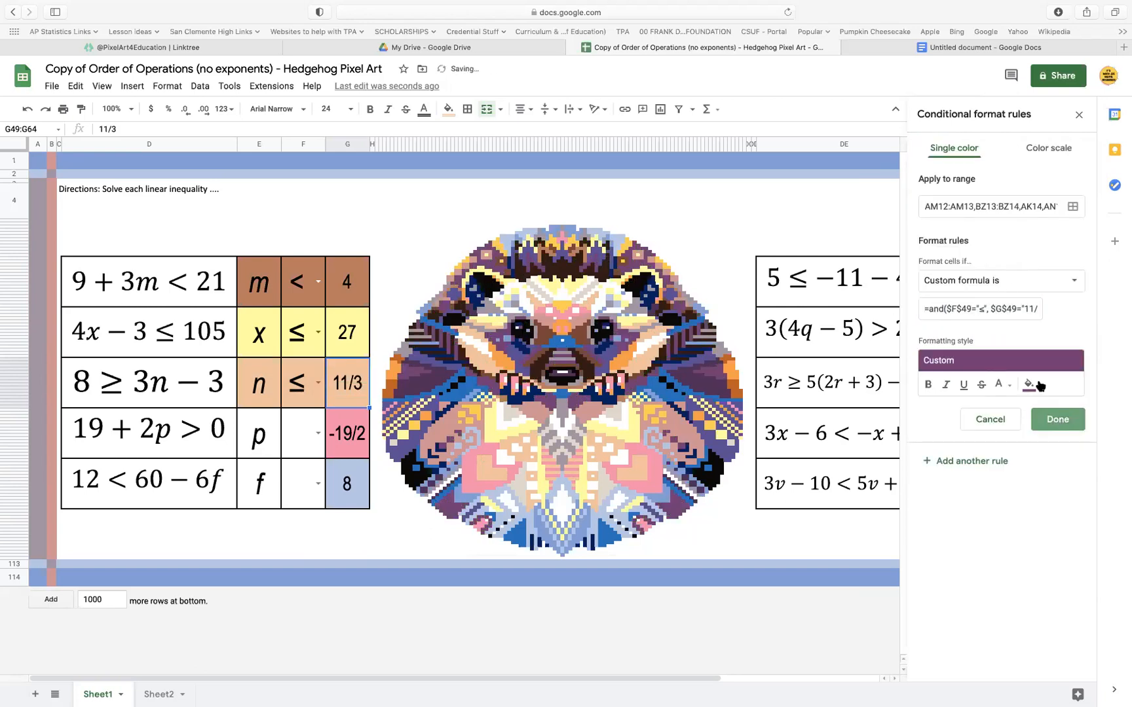
# Replace the formula of the black rule for the 11/3 answer with the copied AND formula and save it
pyautogui.click(1001, 304)
pyautogui.click(1012, 308)
pyautogui.press('super+a')
pyautogui.press('super+v')
pyautogui.click(1083, 420)
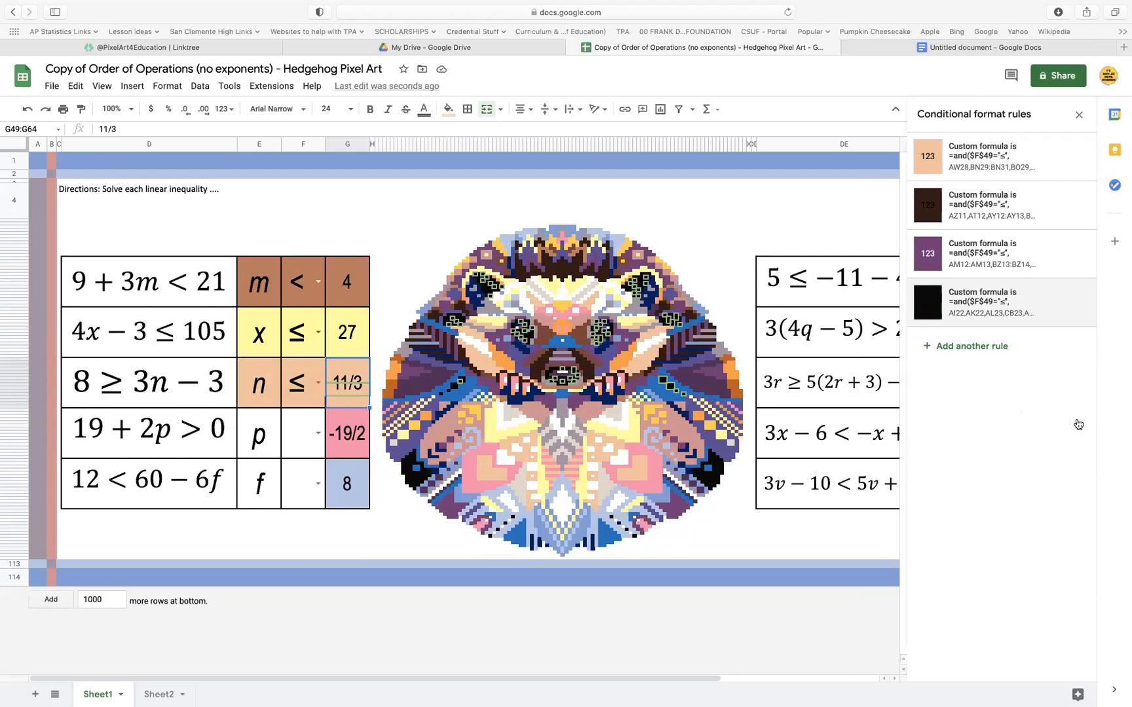
# Choose > in the empty symbol cell beside p
pyautogui.click(352, 442)
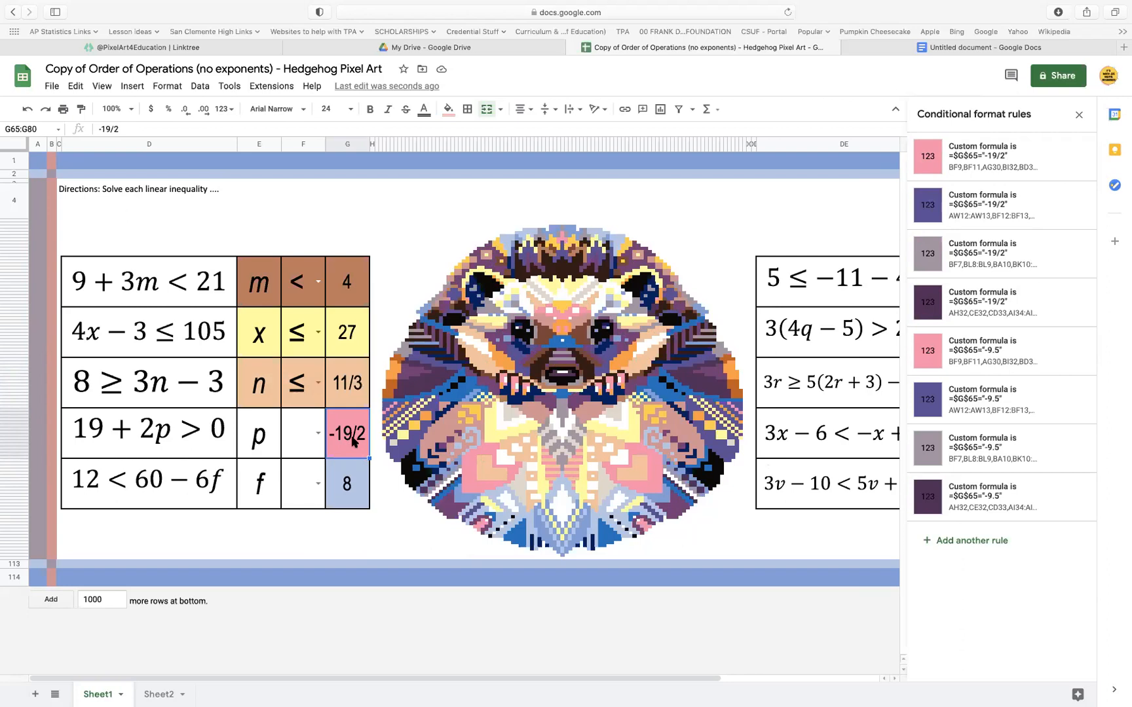
pyautogui.click(310, 443)
pyautogui.click(313, 436)
pyautogui.click(298, 518)
# Replace the formula of the first pink rule for the -19/2 answer with =and($F$49="≤", $G$49="11/3")
pyautogui.click(353, 441)
pyautogui.click(1009, 157)
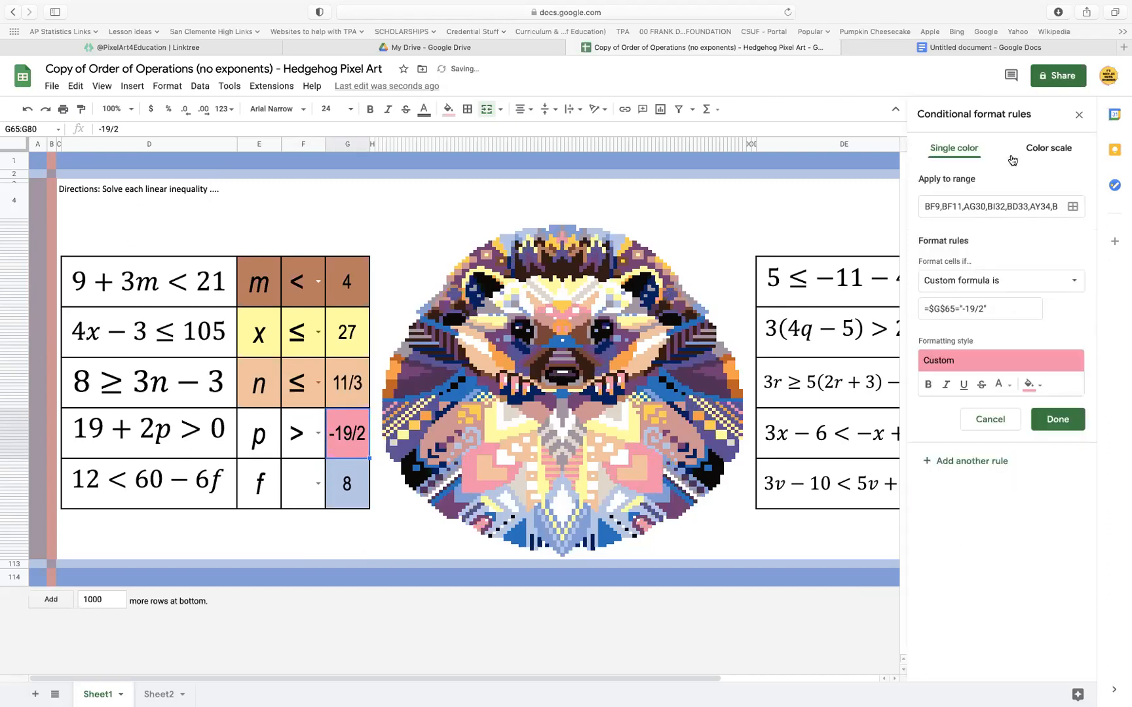
pyautogui.tripleClick(980, 317)
pyautogui.write('=and(')
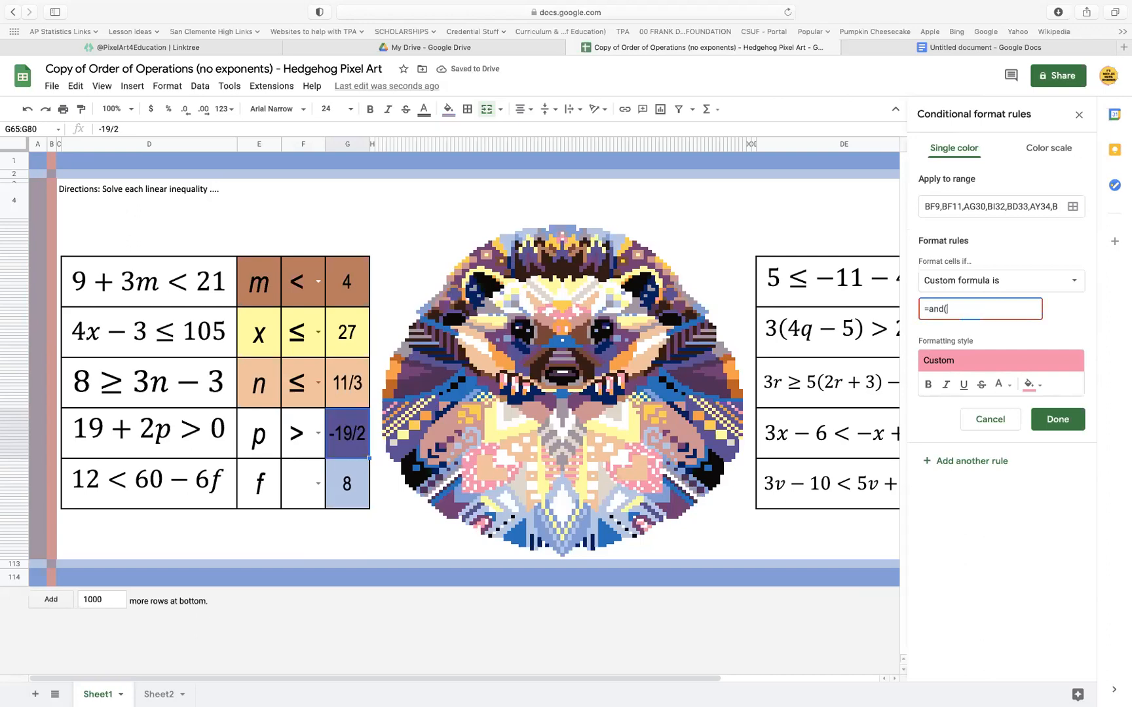
pyautogui.write('$F$')
pyautogui.write('65')
pyautogui.press('BackSpace')
pyautogui.press('BackSpace')
pyautogui.write('49="≤", $G$49="11/3")')
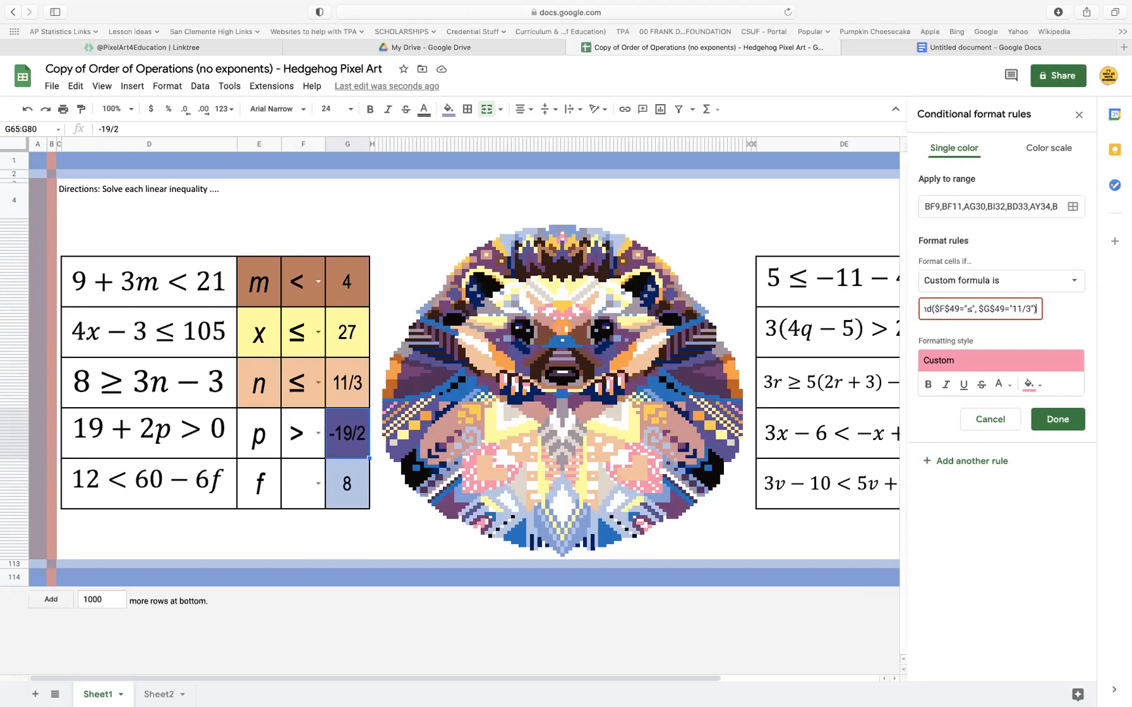
# Rework the pink rule's formula into =and($F$65="<", $G$65="-19/2")
pyautogui.moveTo(1036, 310); pyautogui.dragTo(982, 308)
pyautogui.press('BackSpace')
pyautogui.write('<", $G$65')
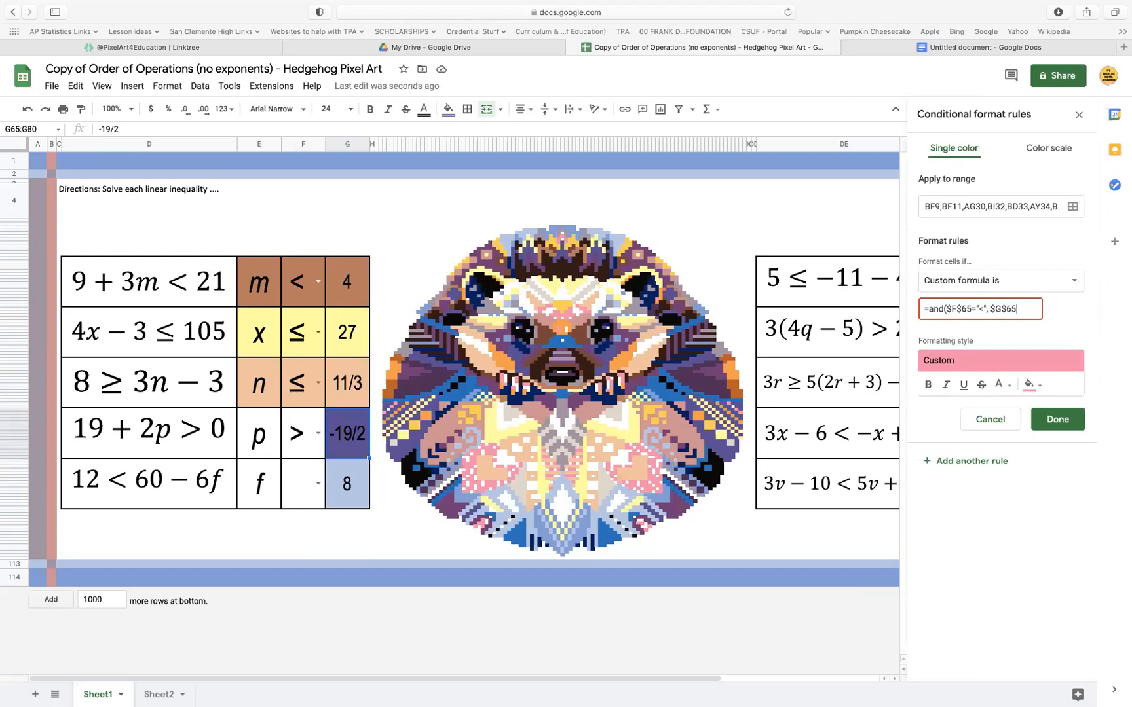
pyautogui.write('="-19/2')
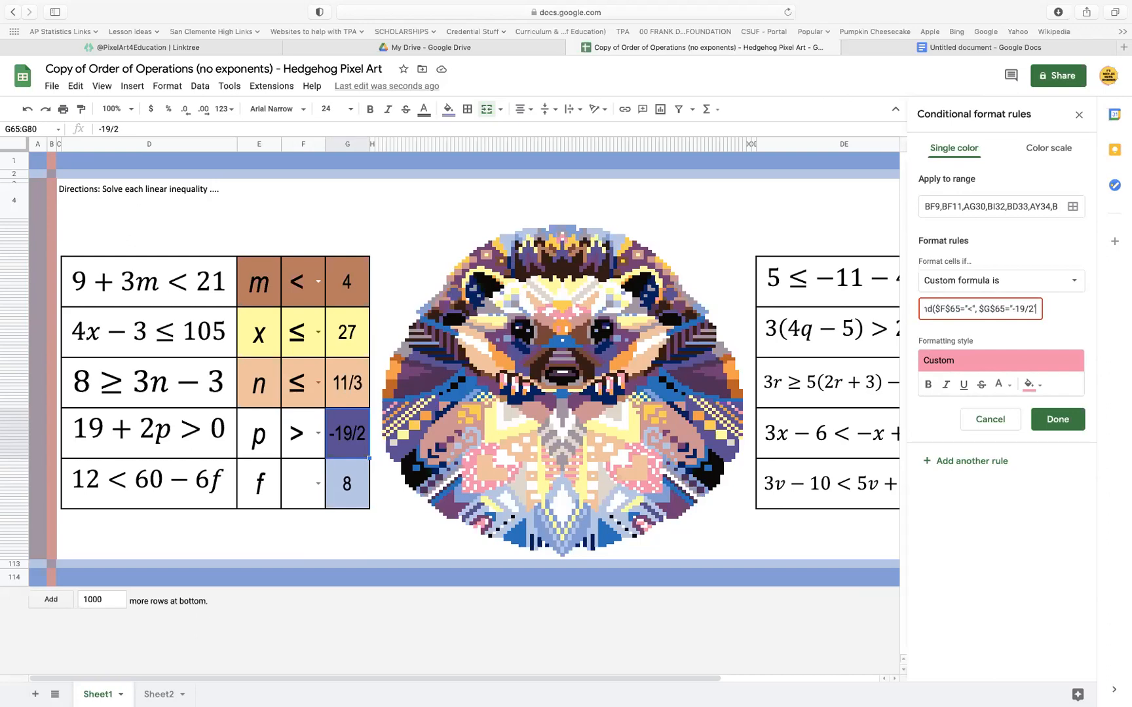
pyautogui.write('")')
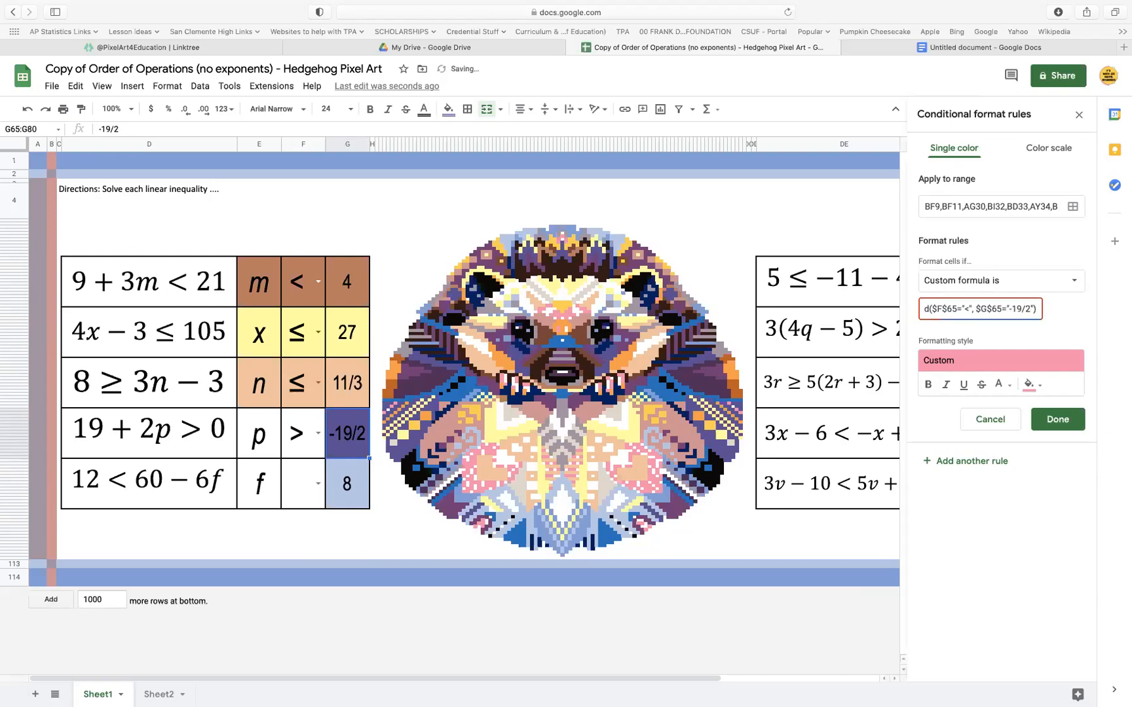
pyautogui.press('super+a')
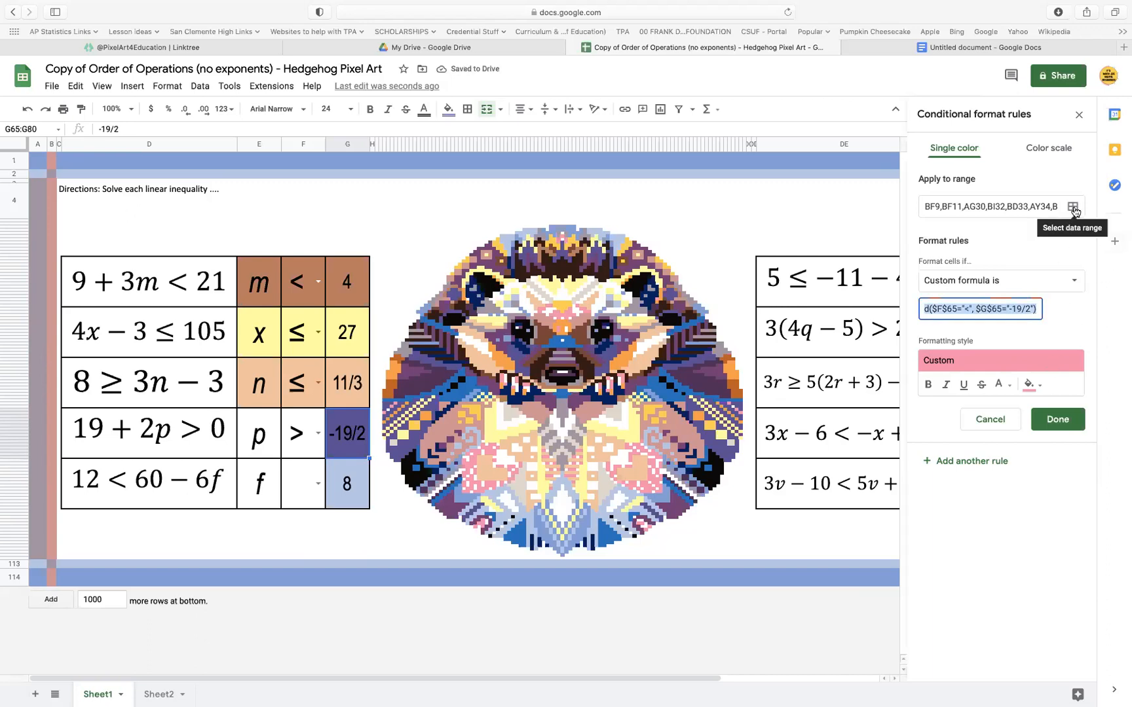
# Add the p cell and the symbol cell beside it to the pink rule's range and save the rule
pyautogui.click(1073, 208)
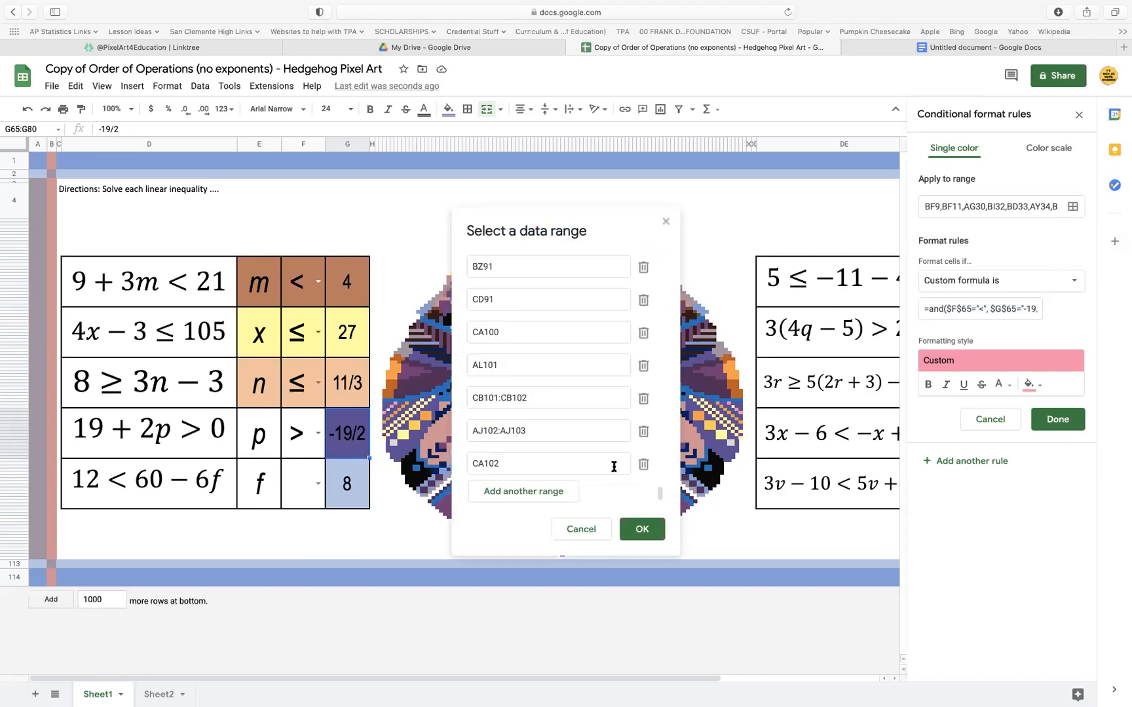
pyautogui.click(541, 492)
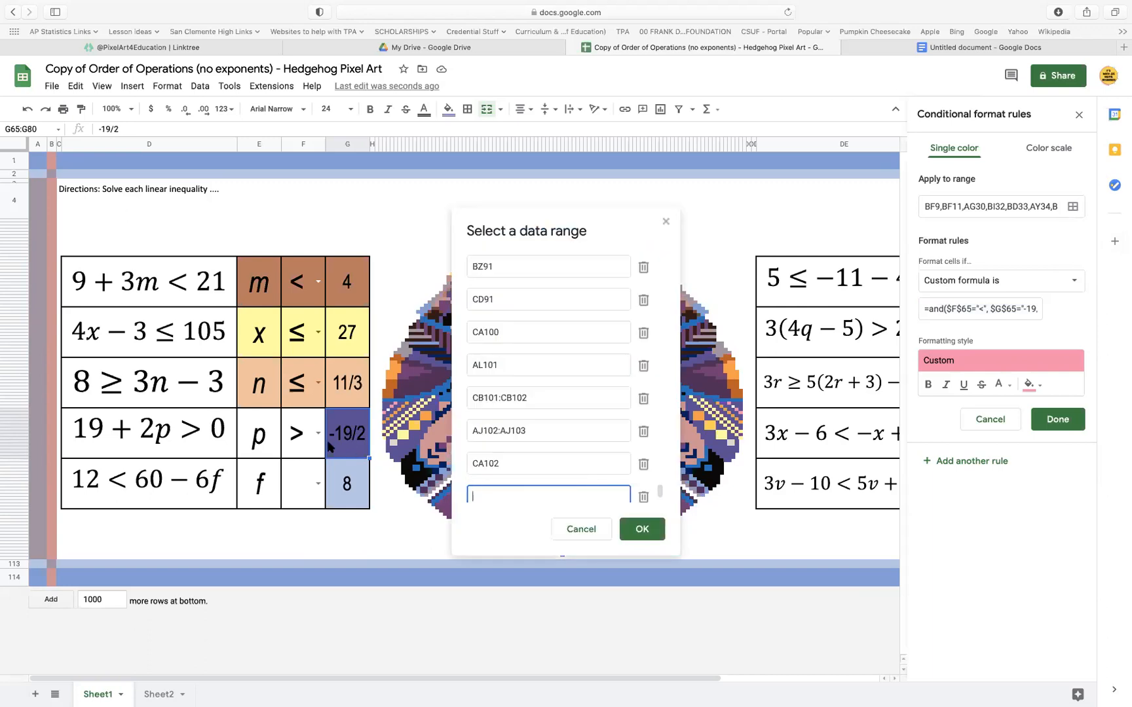
pyautogui.click(307, 439)
pyautogui.click(271, 440)
pyautogui.click(643, 529)
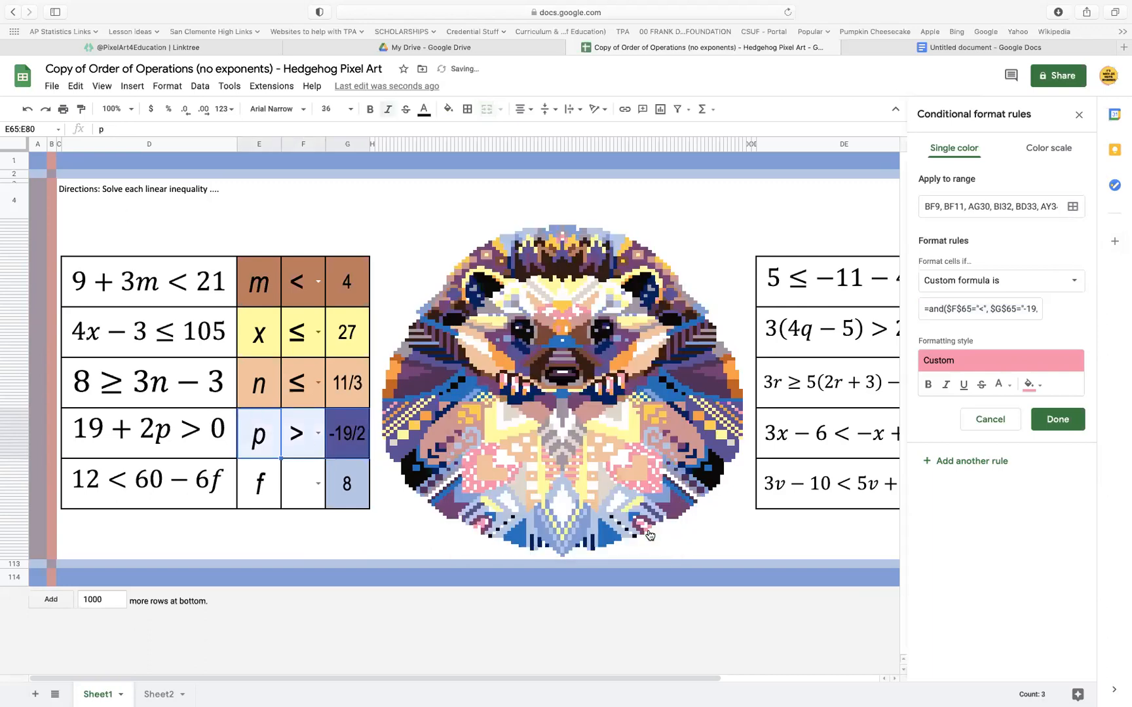
pyautogui.click(1057, 419)
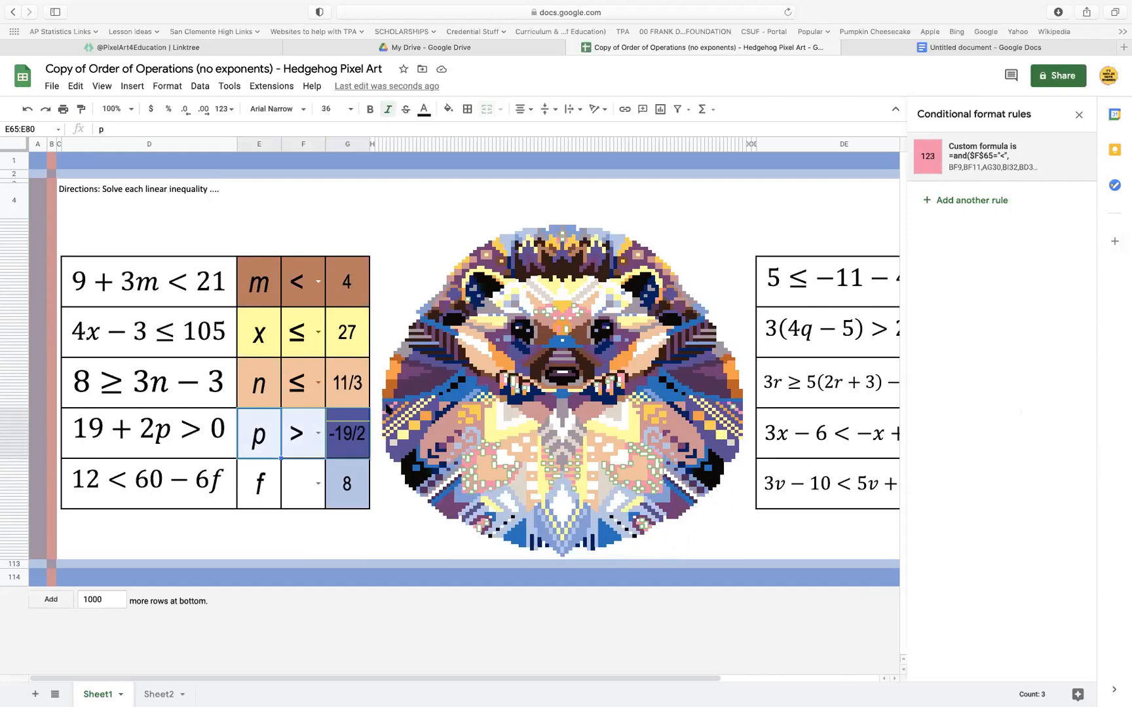
# Change the sign in the pink rule's formula to >, copy the corrected formula and save the rule
pyautogui.click(992, 159)
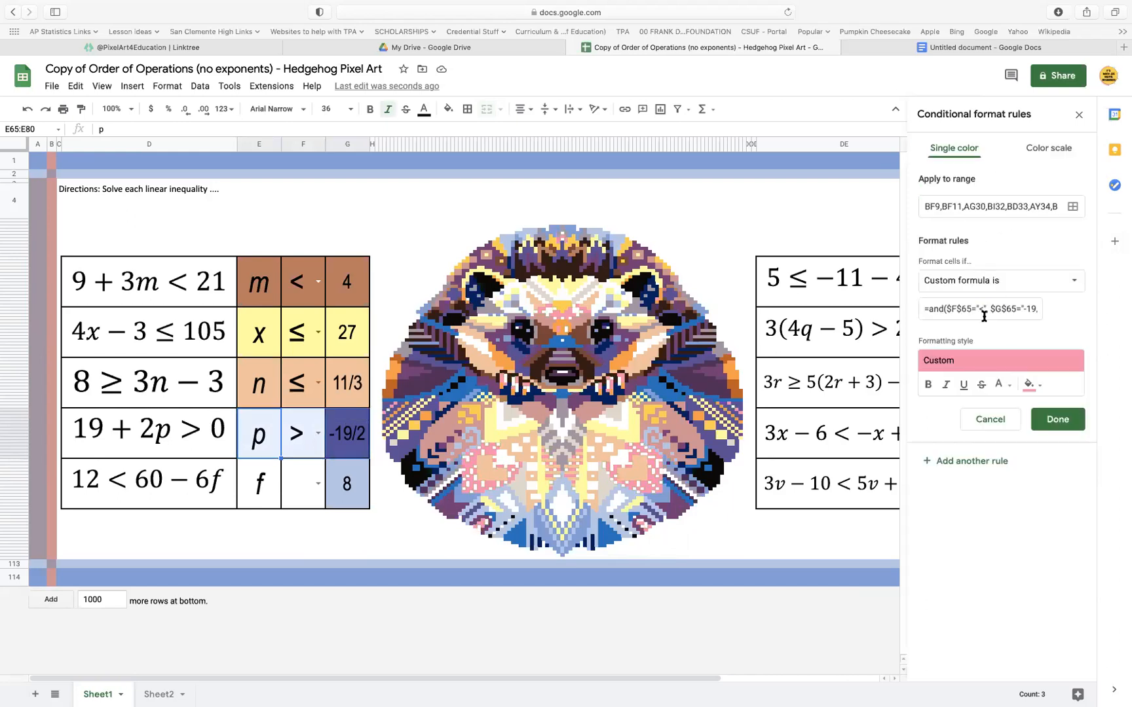
pyautogui.click(983, 310)
pyautogui.write('>')
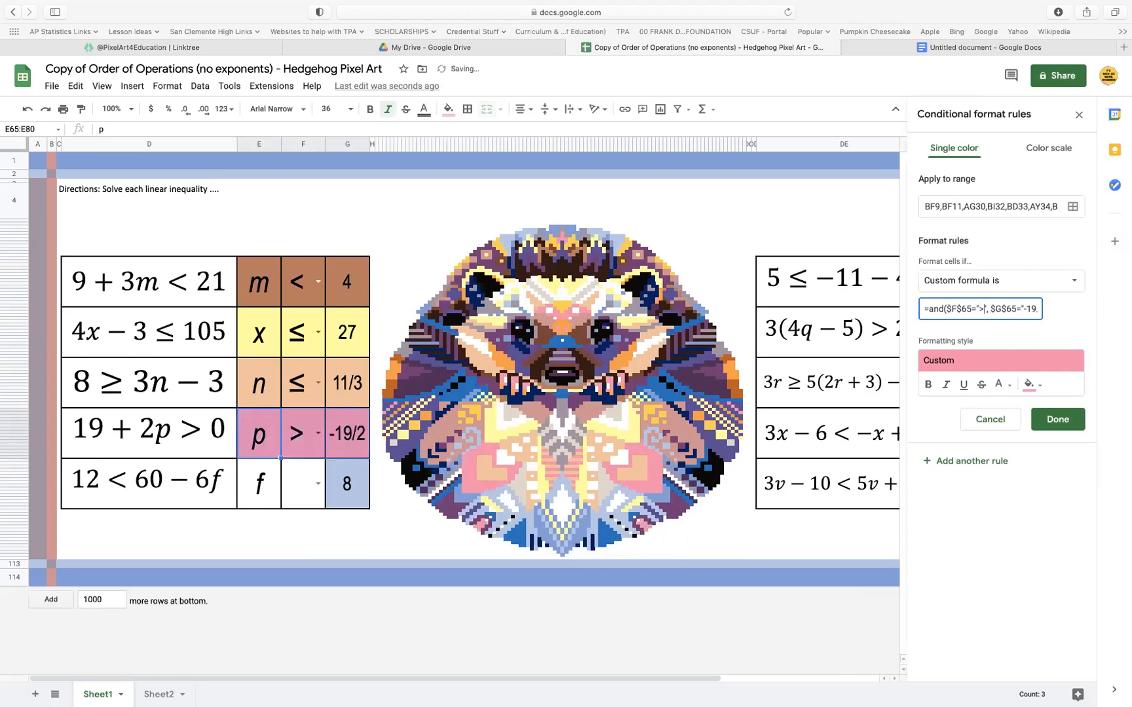
pyautogui.press('super+a')
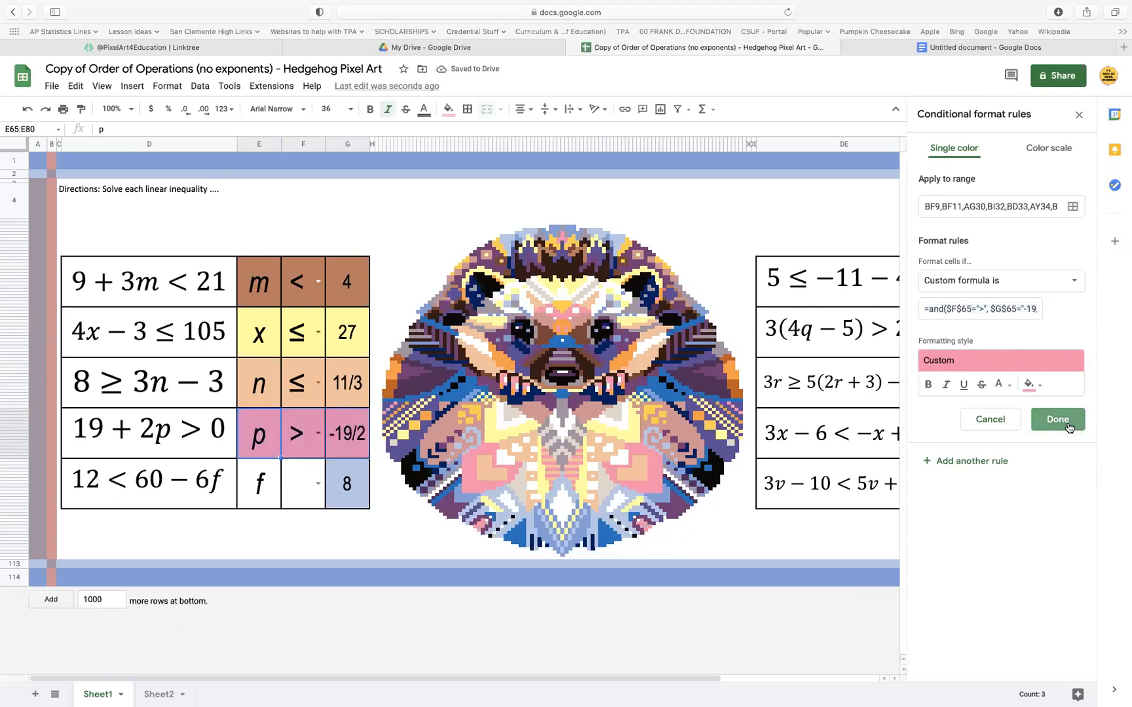
pyautogui.click(1065, 423)
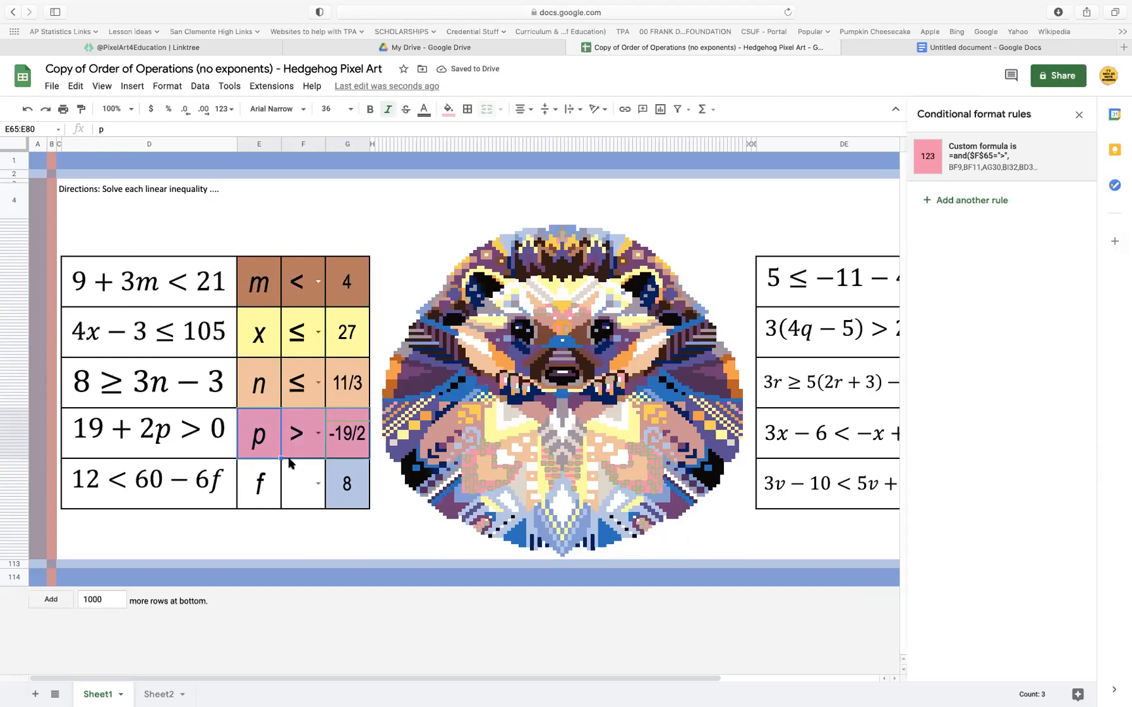
# Replace the formula of the blue-violet rule for the -19/2 answer with =and($F$65=">", $G$65="-19/2") and save it
pyautogui.click(305, 474)
pyautogui.click(352, 426)
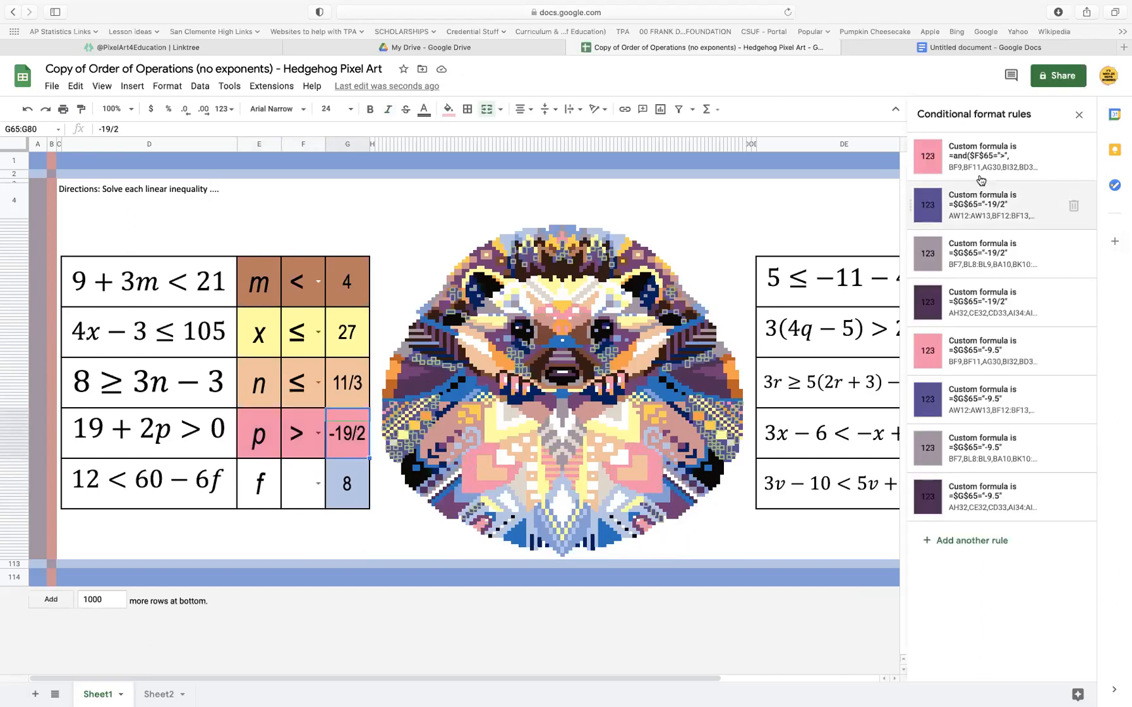
pyautogui.click(999, 203)
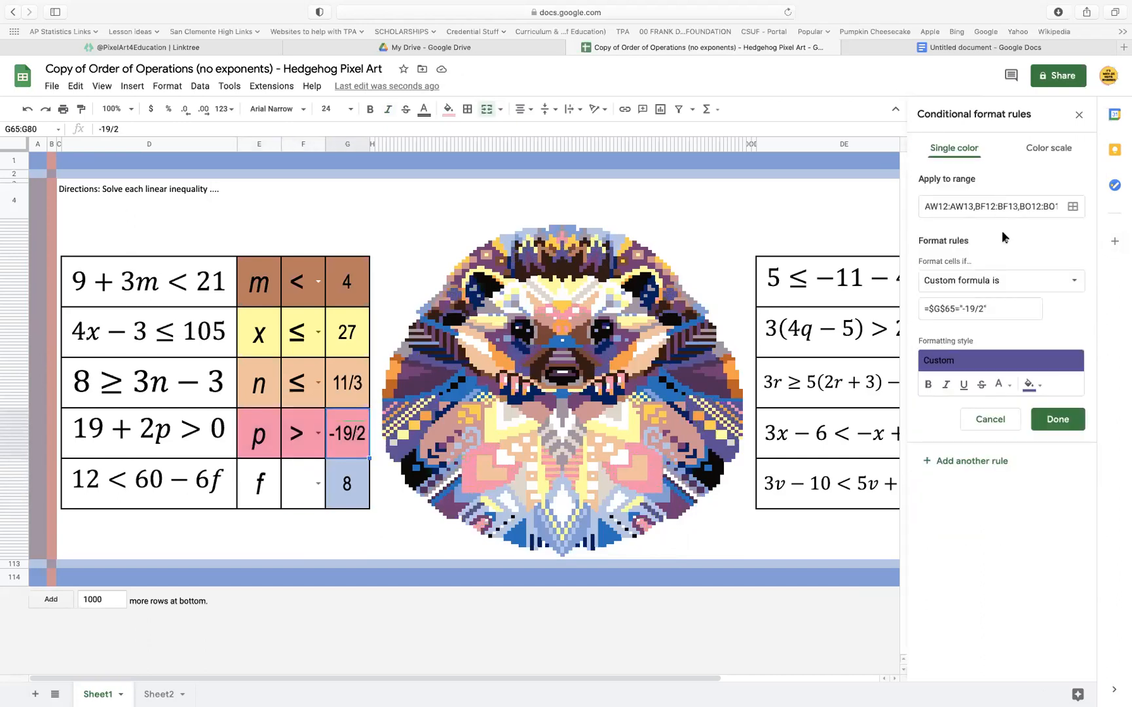
pyautogui.tripleClick(1005, 306)
pyautogui.write('=and($F$65=">", $G$65="-19/2")')
pyautogui.click(1034, 418)
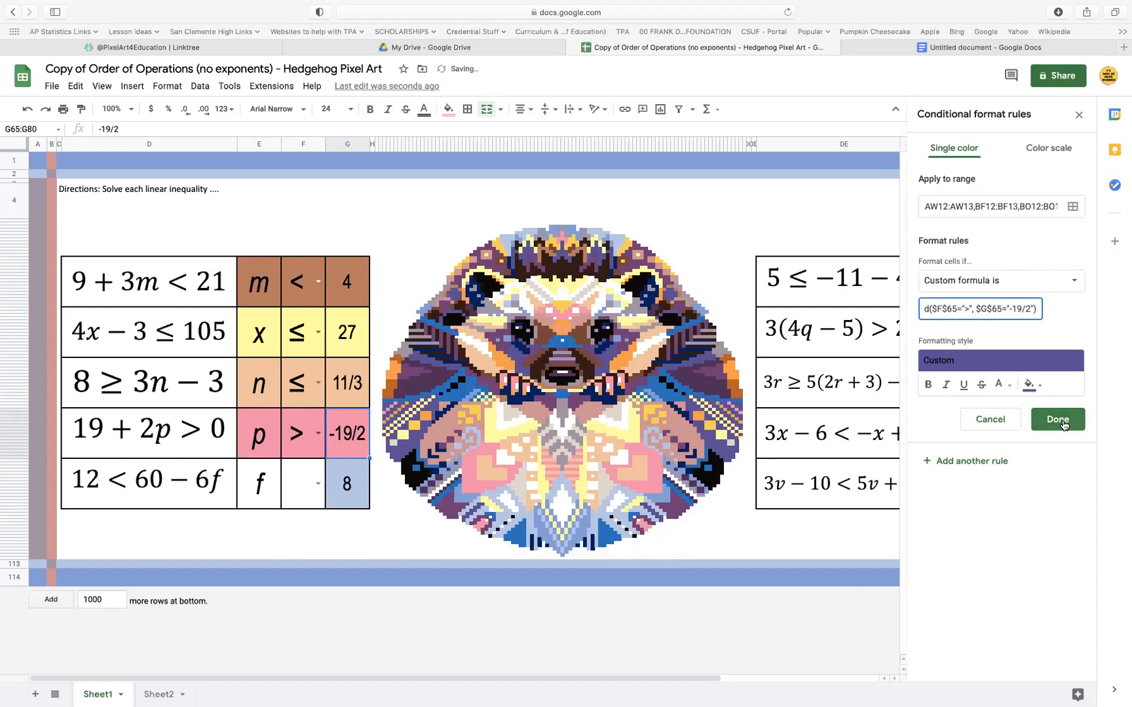
# Apply the copied formula =and($F$65=">", $G$65="-19/2") to the gray and dark purple rules for the -19/2 answer
pyautogui.click(1016, 256)
pyautogui.tripleClick(1003, 306)
pyautogui.write('=and($F$65=">", $G$65="-19/2")')
pyautogui.click(1052, 417)
pyautogui.click(1000, 306)
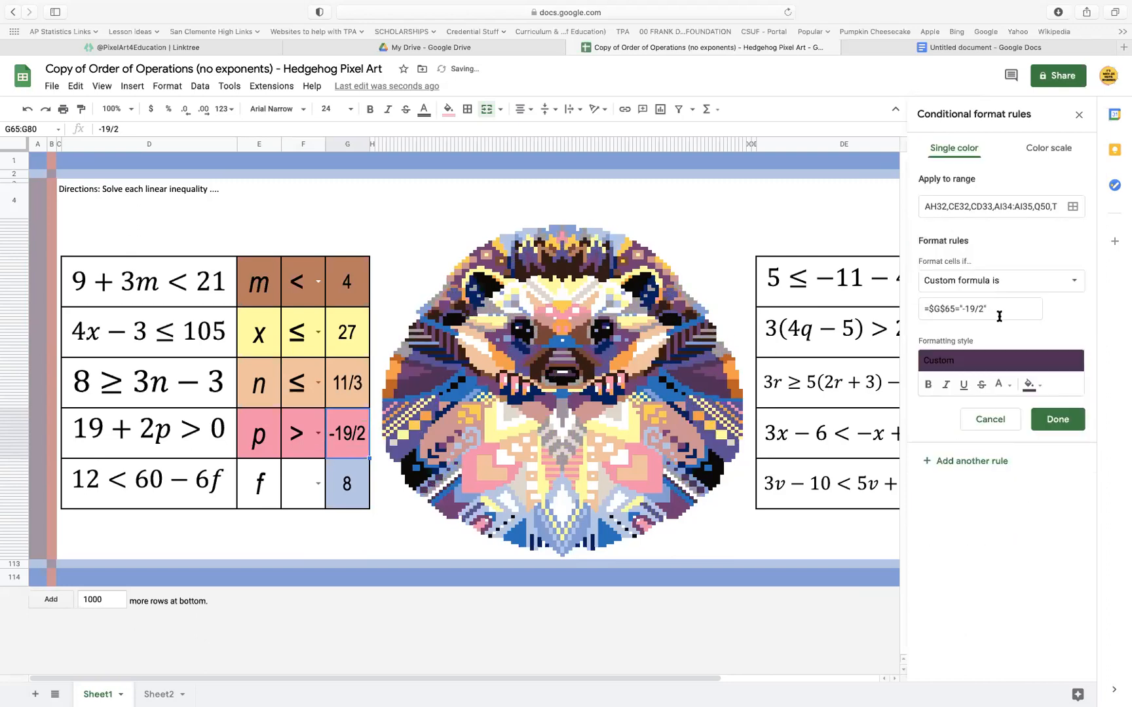
pyautogui.tripleClick(997, 308)
pyautogui.write('=and($F$65=">", $G$65="-19/2")')
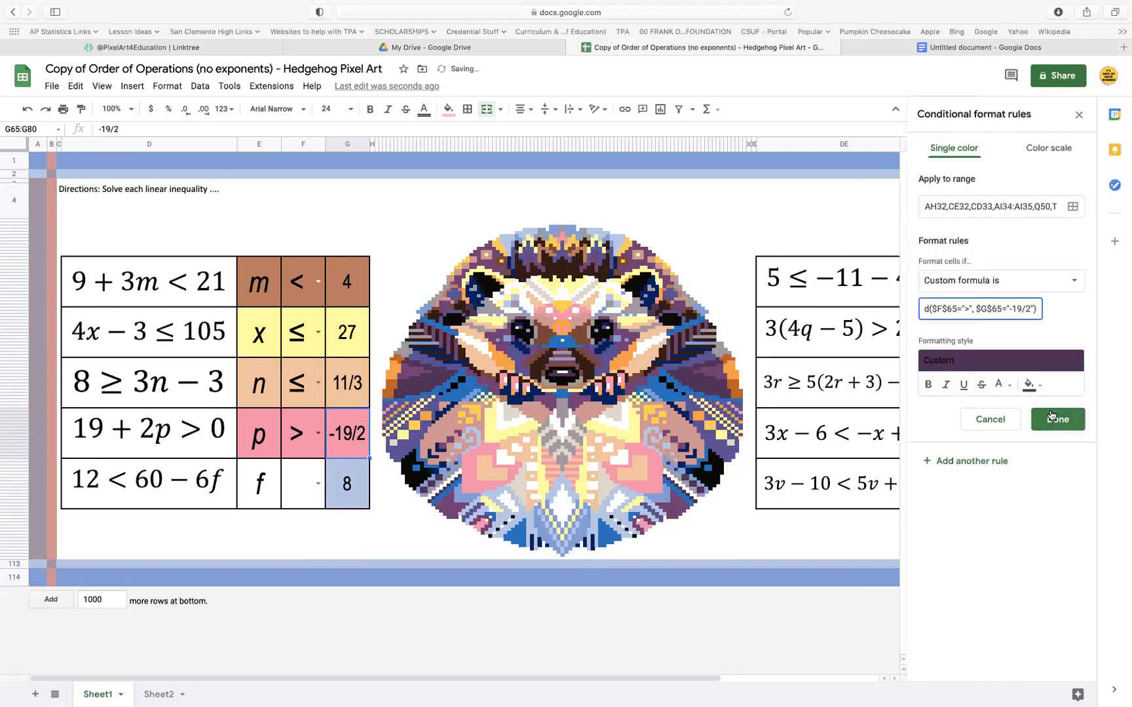
pyautogui.click(1052, 418)
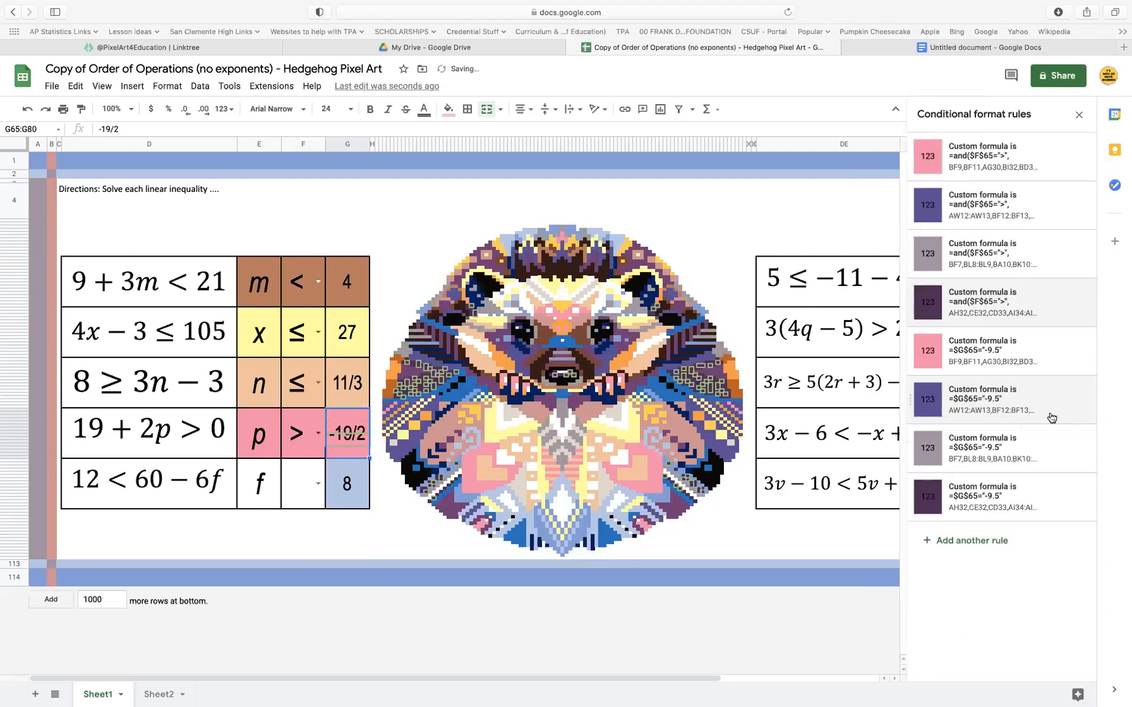
# Set the pink -9.5 rule's formula to =and($F$65=">", $G$65="-9.5"), copy it and save the rule
pyautogui.click(1015, 353)
pyautogui.doubleClick(983, 309)
pyautogui.hotkey('ctrl', 'a')
pyautogui.write('=and($F$65=">", $G$65="-19/2")')
pyautogui.moveTo(1032, 308); pyautogui.dragTo(1012, 309)
pyautogui.write('9.5')
pyautogui.hotkey('ctrl', 'a')
pyautogui.hotkey('ctrl', 'c')
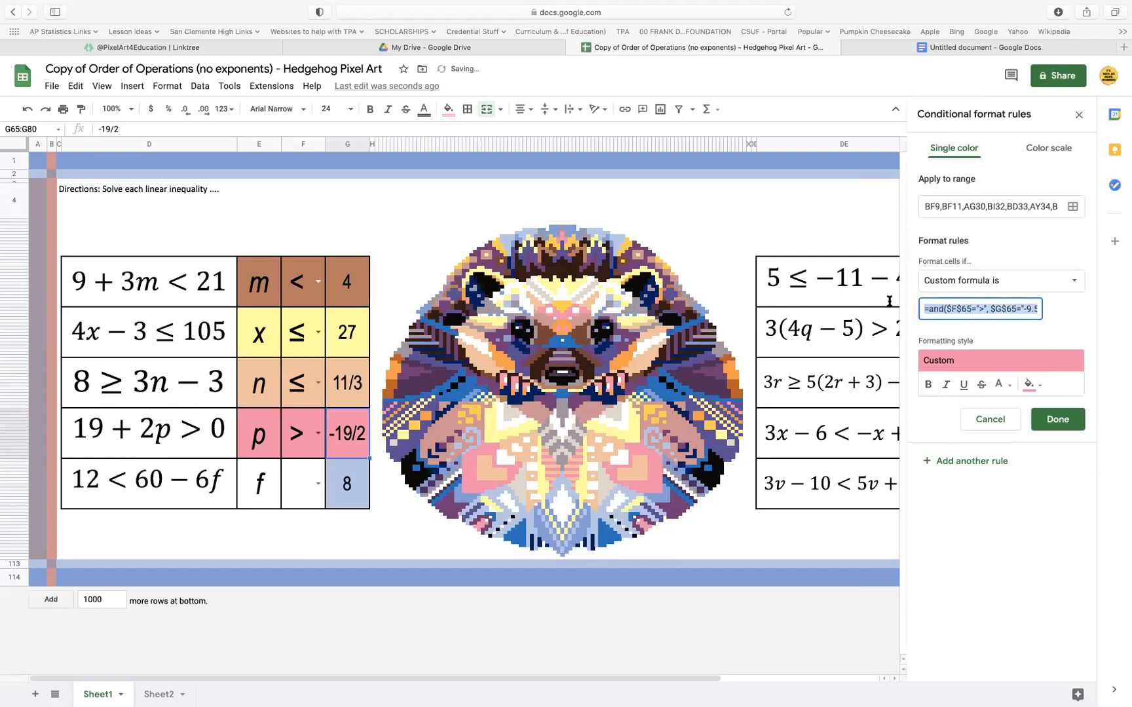
pyautogui.click(1056, 421)
# Replace the formula of the blue-violet -9.5 rule with =and($F$65=">", $G$65="-9.5") and save it
pyautogui.click(1015, 391)
pyautogui.moveTo(990, 309); pyautogui.dragTo(891, 308)
pyautogui.hotkey('ctrl', 'v')
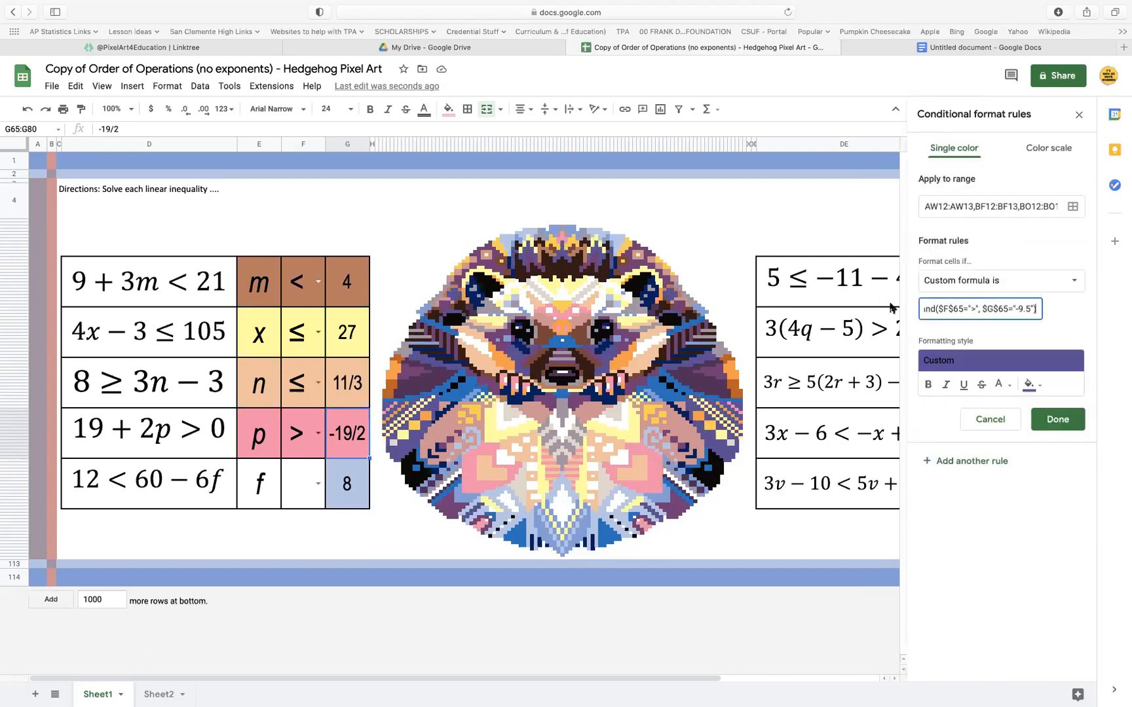
pyautogui.click(1051, 418)
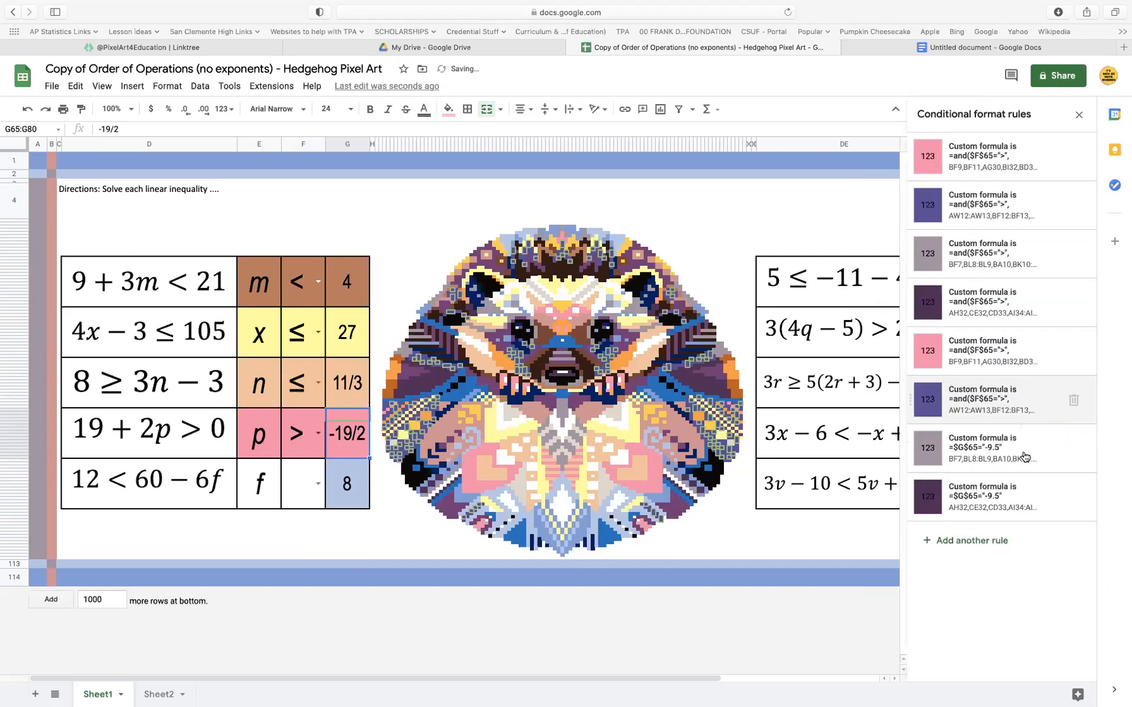
# Apply the copied formula =and($F$65=">", $G$65="-9.5") to the gray and dark purple -9.5 rules
pyautogui.click(1016, 453)
pyautogui.moveTo(983, 304); pyautogui.dragTo(894, 302)
pyautogui.hotkey('ctrl', 'v')
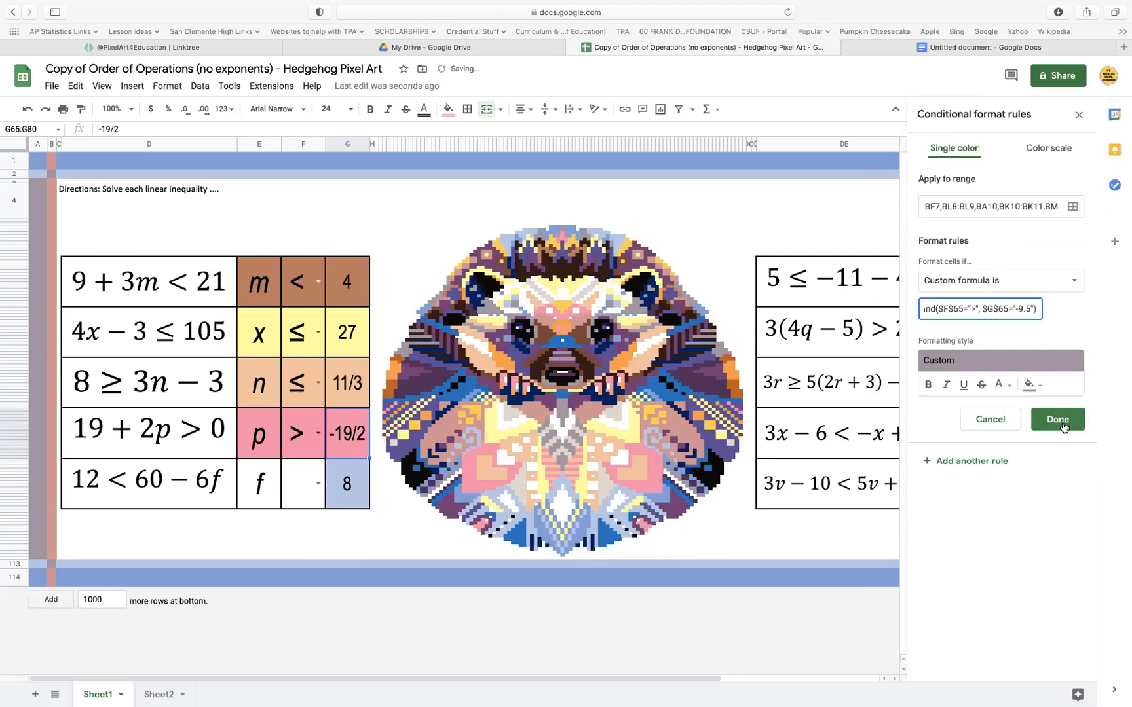
pyautogui.click(1057, 419)
pyautogui.click(992, 498)
pyautogui.moveTo(983, 309); pyautogui.dragTo(883, 304)
pyautogui.hotkey('ctrl', 'v')
pyautogui.click(1057, 419)
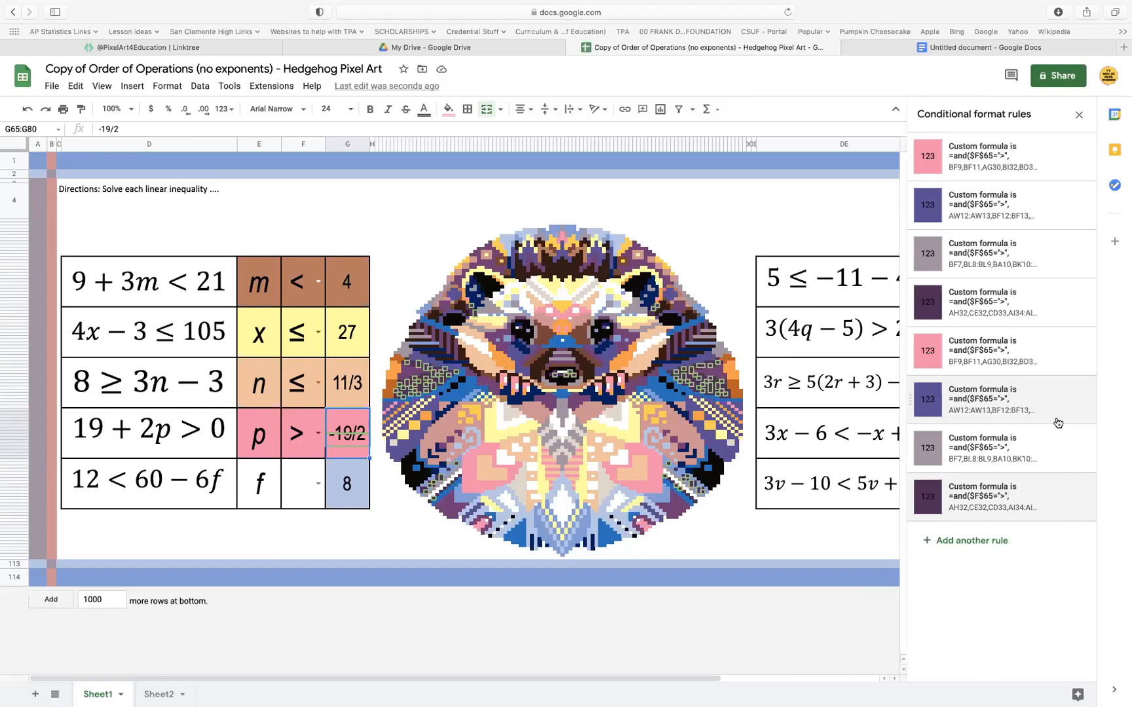
# Enter < in the symbol cell of the 12 < 60 − 6f row
pyautogui.click(304, 491)
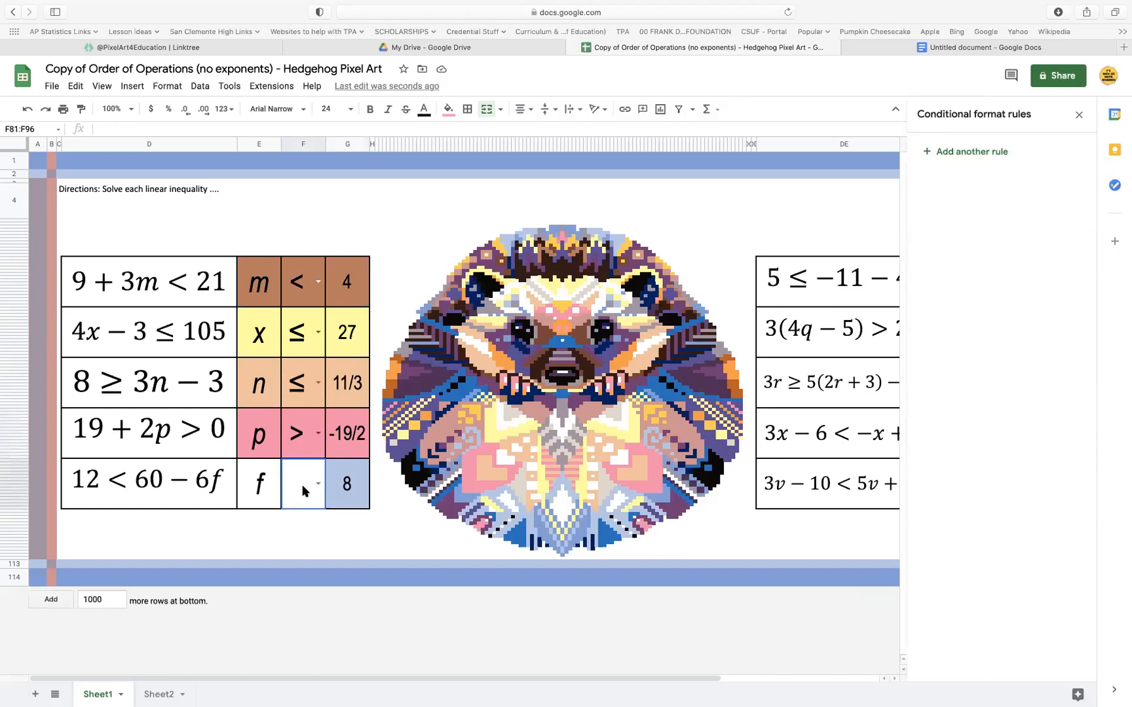
pyautogui.write('<')
pyautogui.click(393, 532)
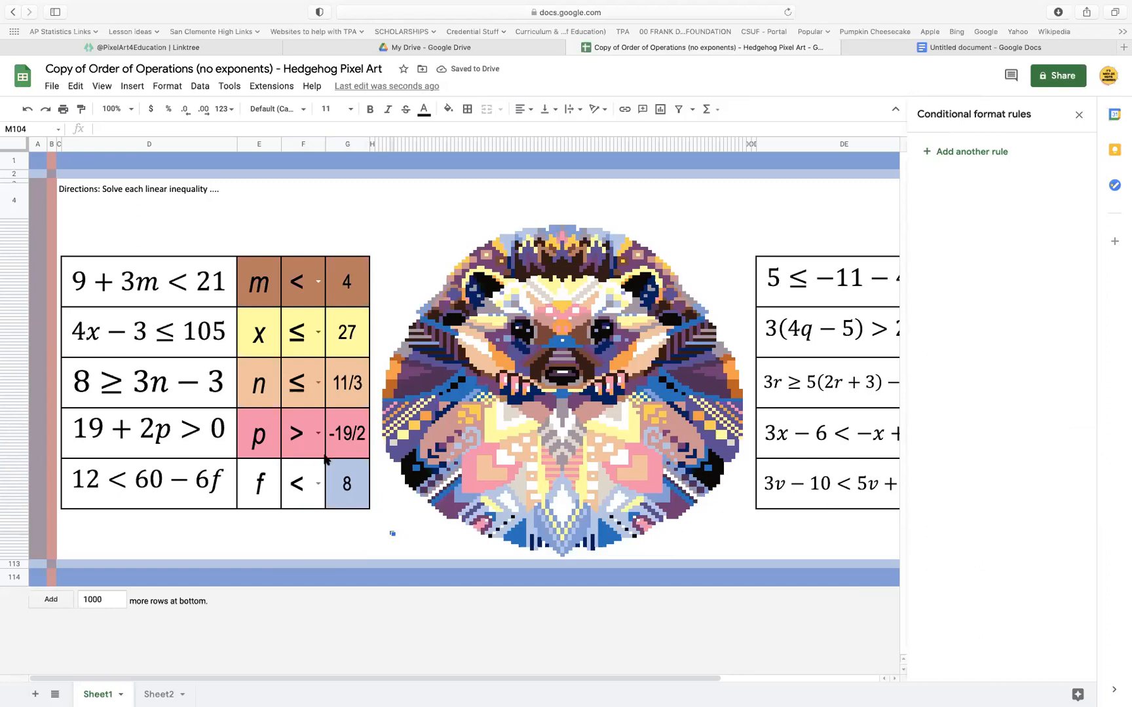
# Rework the light blue rule's formula for the f answer cell into =and($F$81="<",$G$81=8)
pyautogui.click(349, 502)
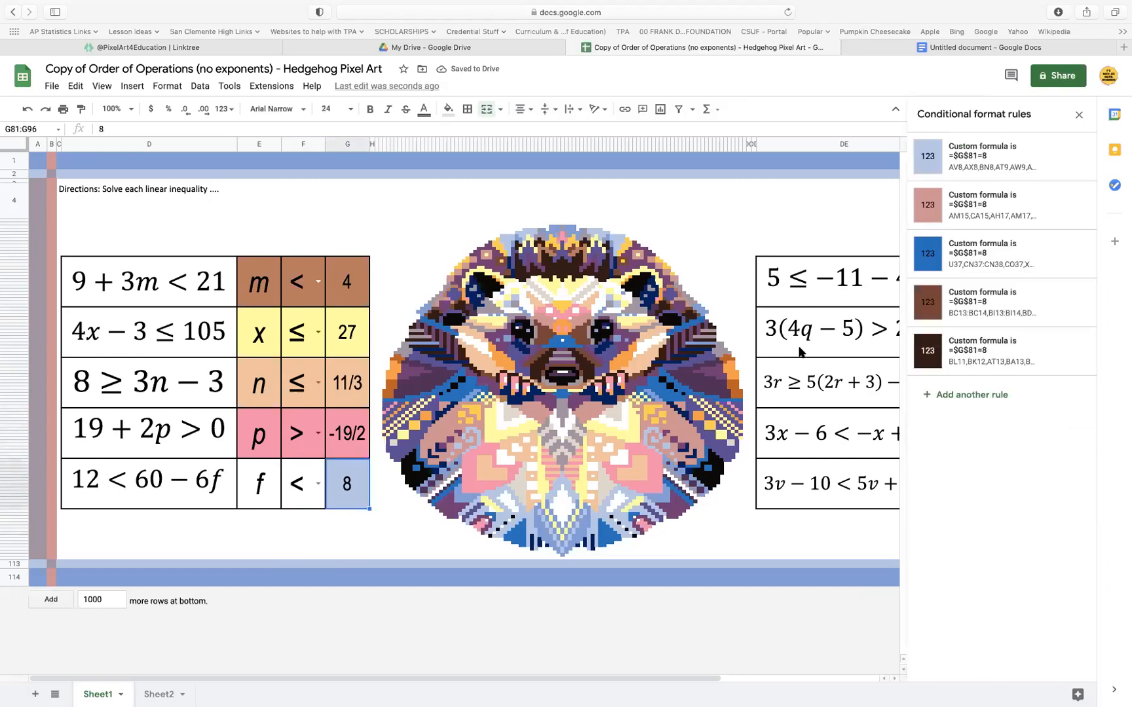
pyautogui.click(993, 167)
pyautogui.moveTo(987, 308); pyautogui.dragTo(926, 309)
pyautogui.click(927, 310)
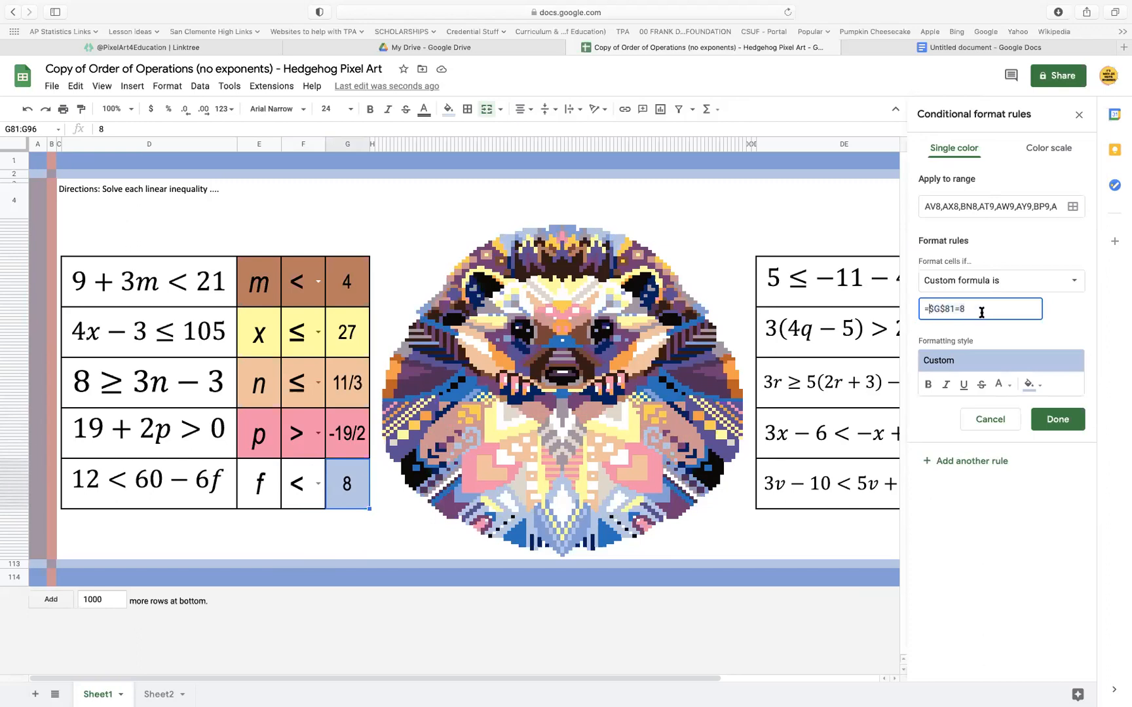
pyautogui.write('and($F$81="<",$G$81=8')
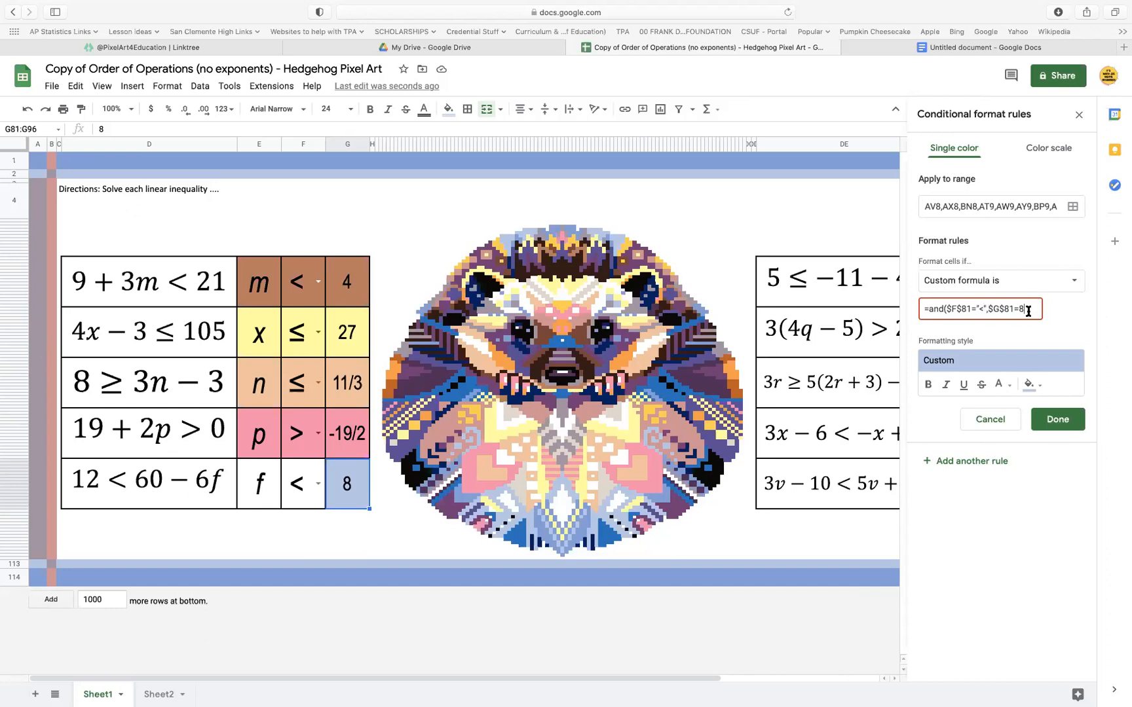
pyautogui.write(')')
pyautogui.press('super+a')
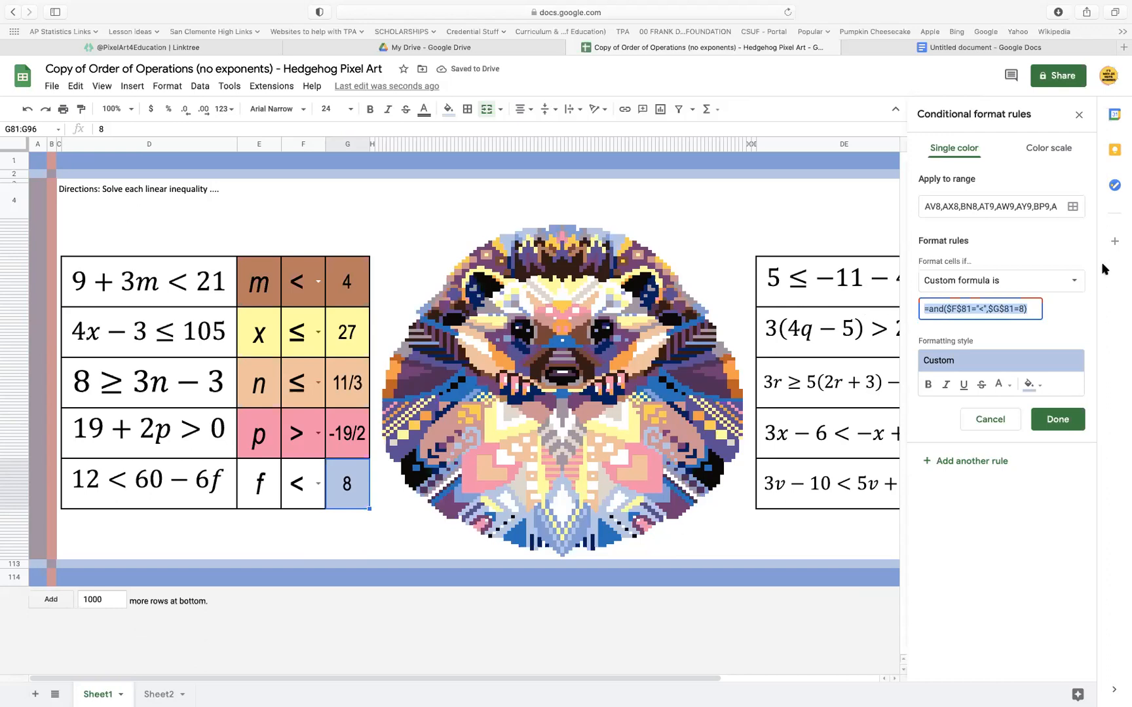
# Add the f row's symbol and variable cells to the light blue rule's range, copy its formula and save the rule
pyautogui.click(1075, 213)
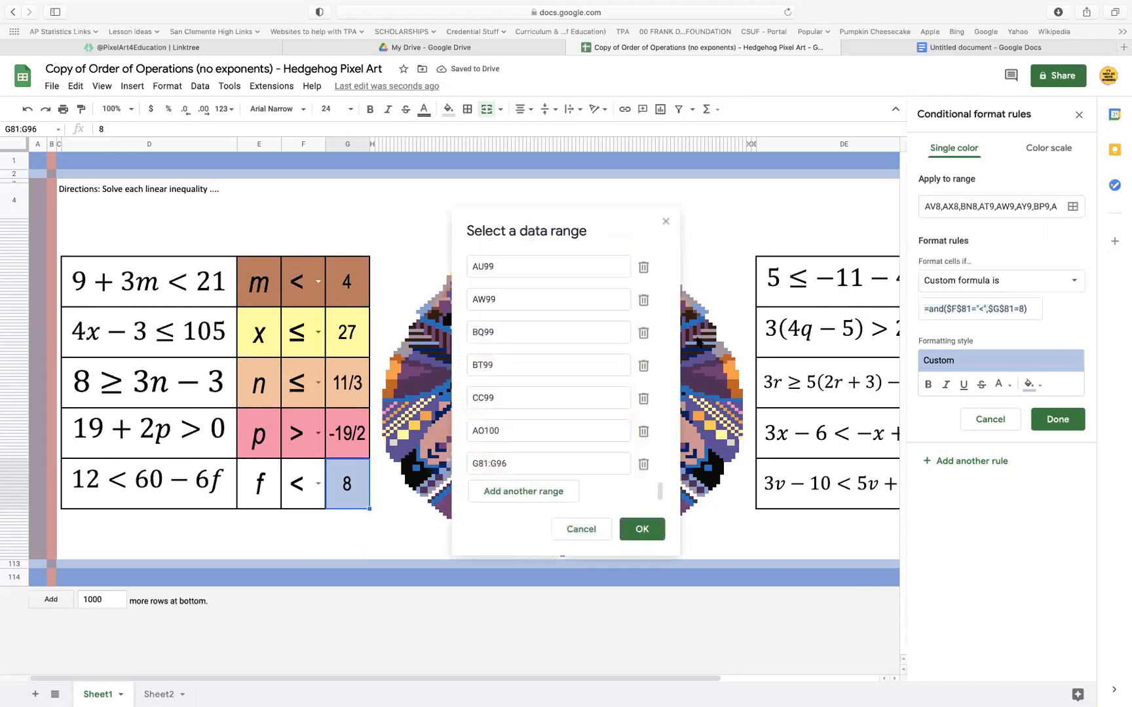
pyautogui.click(524, 490)
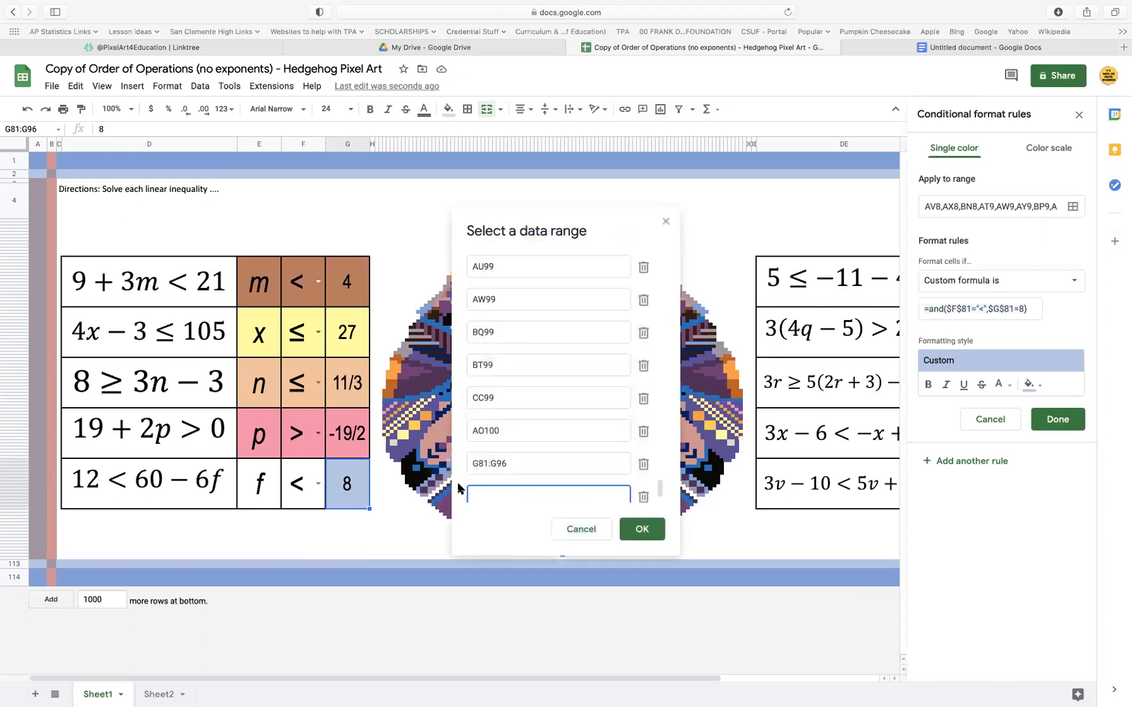
pyautogui.keyDown('super'); pyautogui.click(305, 483); pyautogui.keyUp('super')
pyautogui.keyDown('super'); pyautogui.click(259, 485); pyautogui.keyUp('super')
pyautogui.click(662, 529)
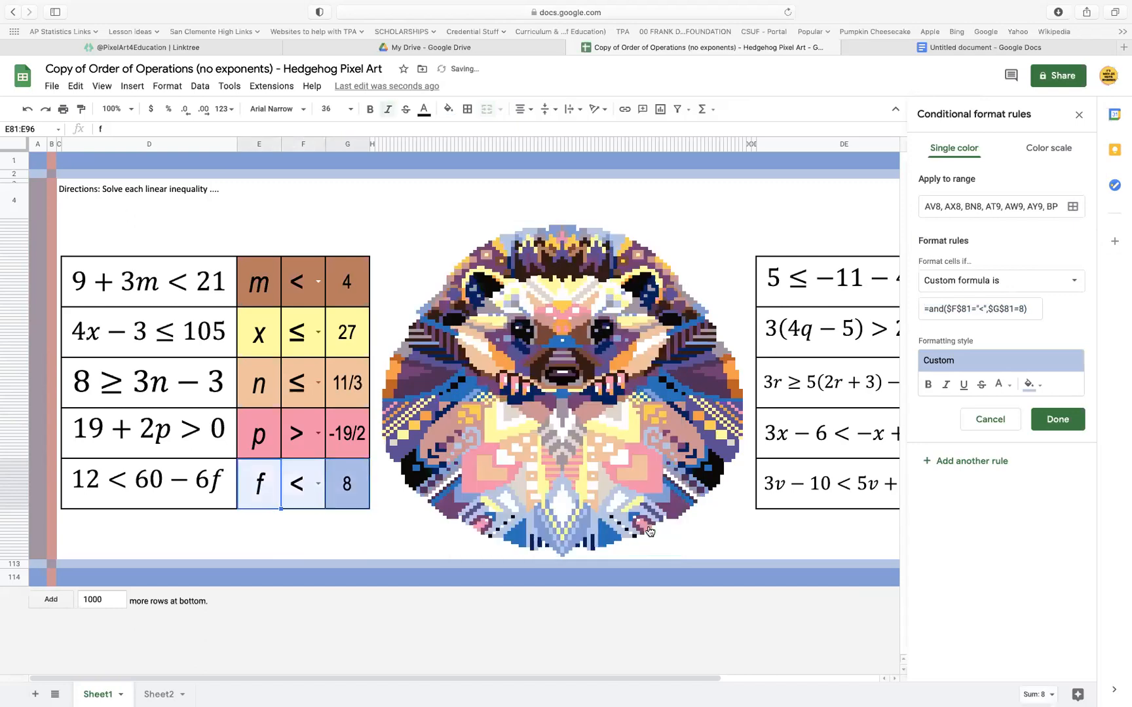
pyautogui.moveTo(1040, 309); pyautogui.dragTo(891, 308)
pyautogui.press('super+c')
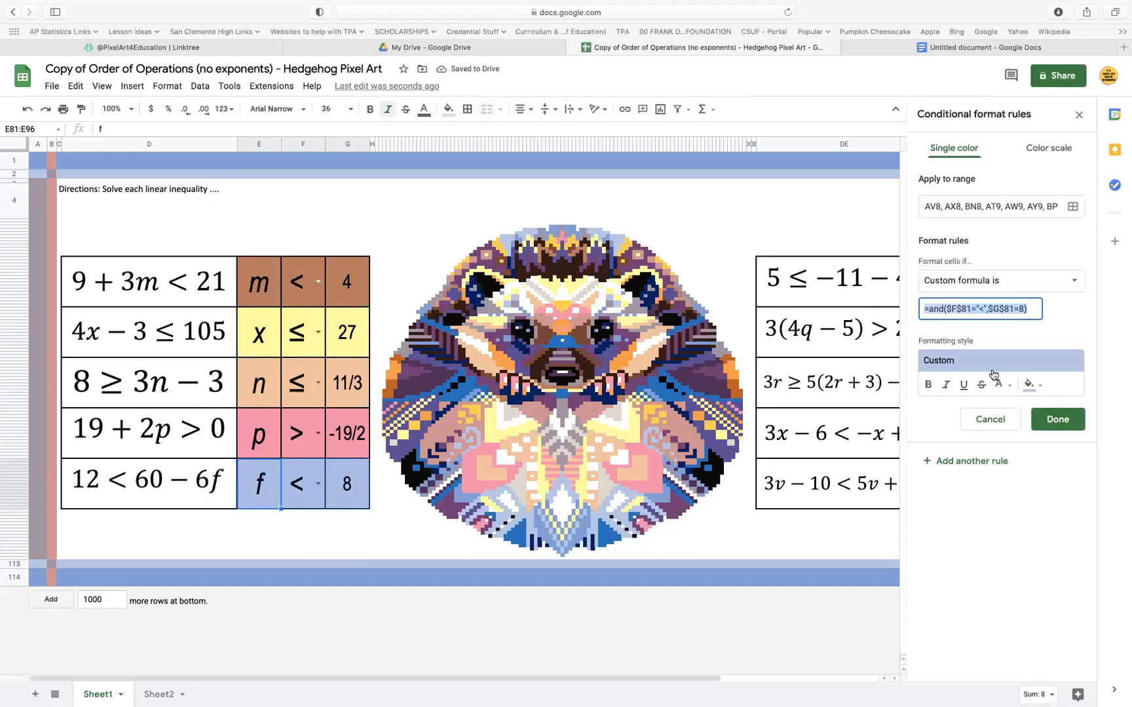
pyautogui.click(1068, 426)
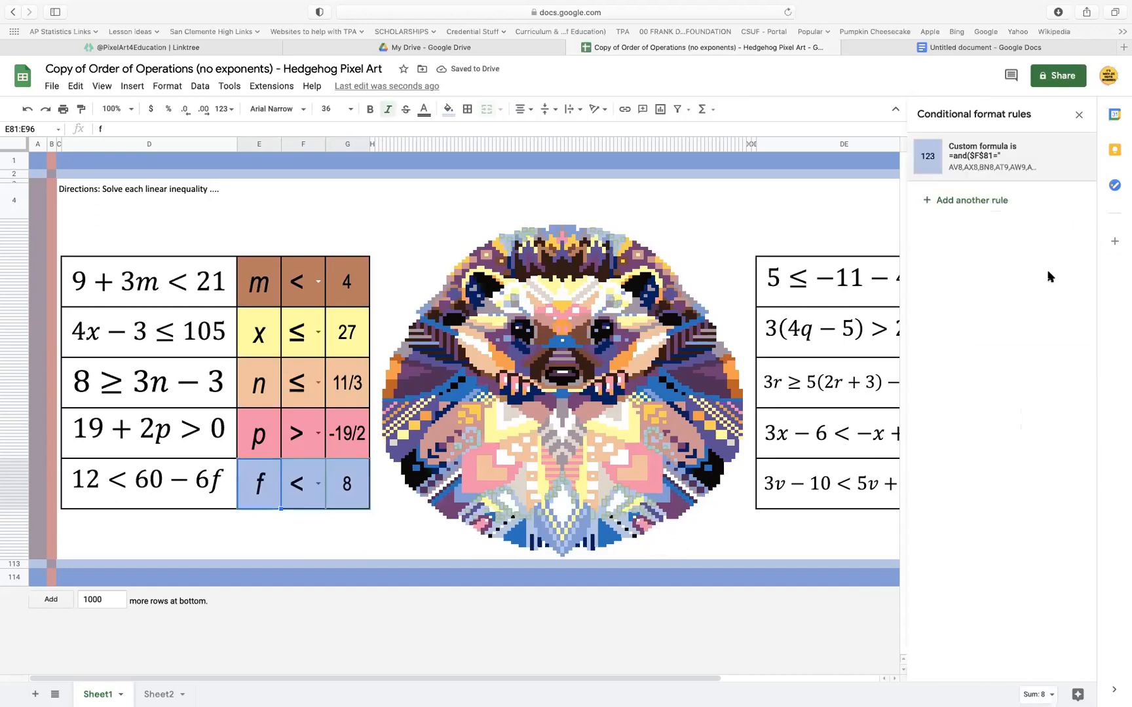
# Apply the copied formula =and($F$81="<",$G$81=8) to the salmon and bright blue rules of the f answer cell
pyautogui.click(367, 482)
pyautogui.click(953, 215)
pyautogui.moveTo(1011, 309); pyautogui.dragTo(897, 314)
pyautogui.press('super+v')
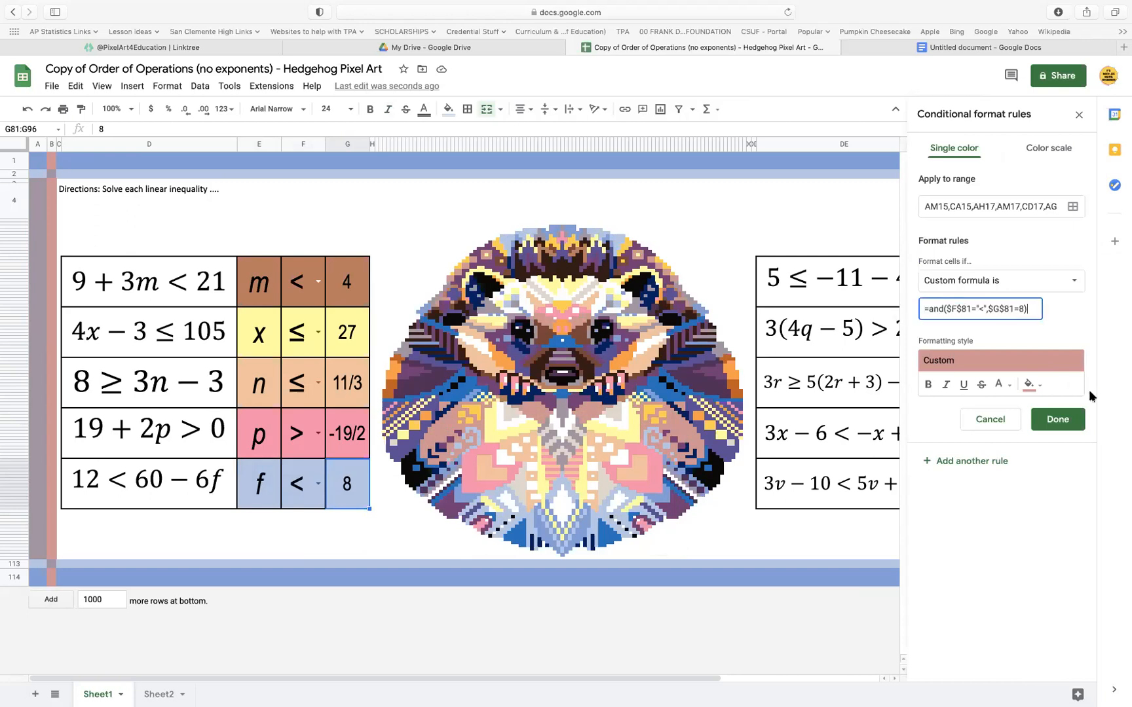
pyautogui.click(1057, 419)
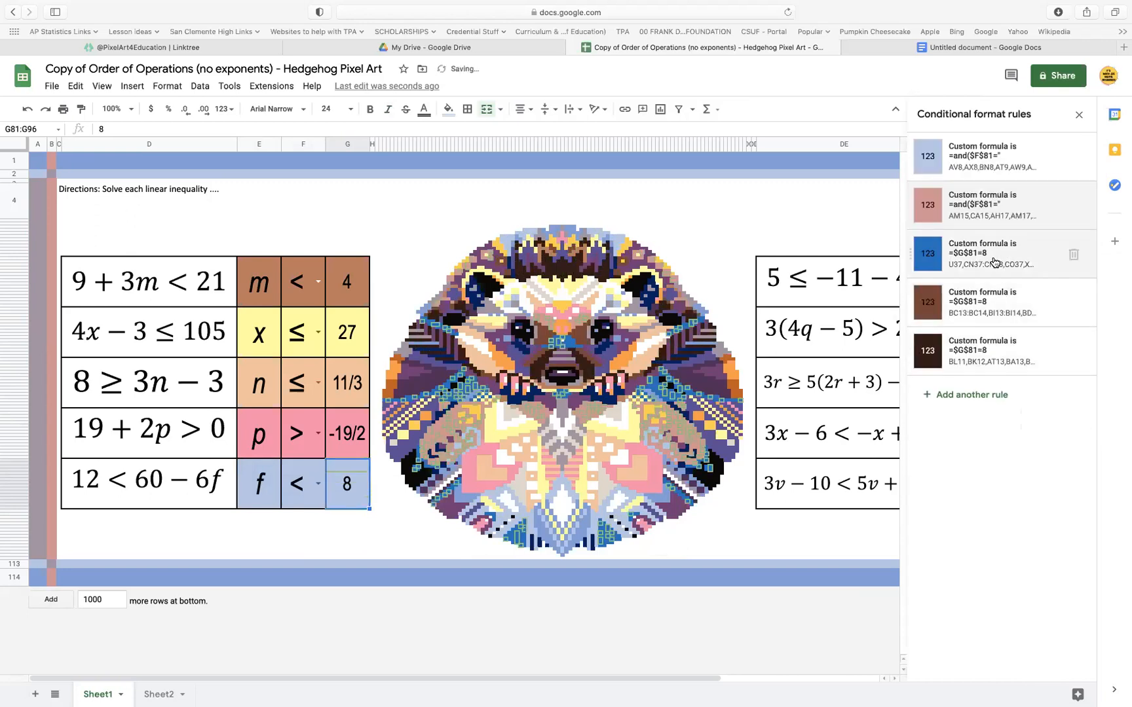
pyautogui.click(993, 260)
pyautogui.moveTo(987, 306); pyautogui.dragTo(901, 309)
pyautogui.press('super+v')
pyautogui.click(1057, 419)
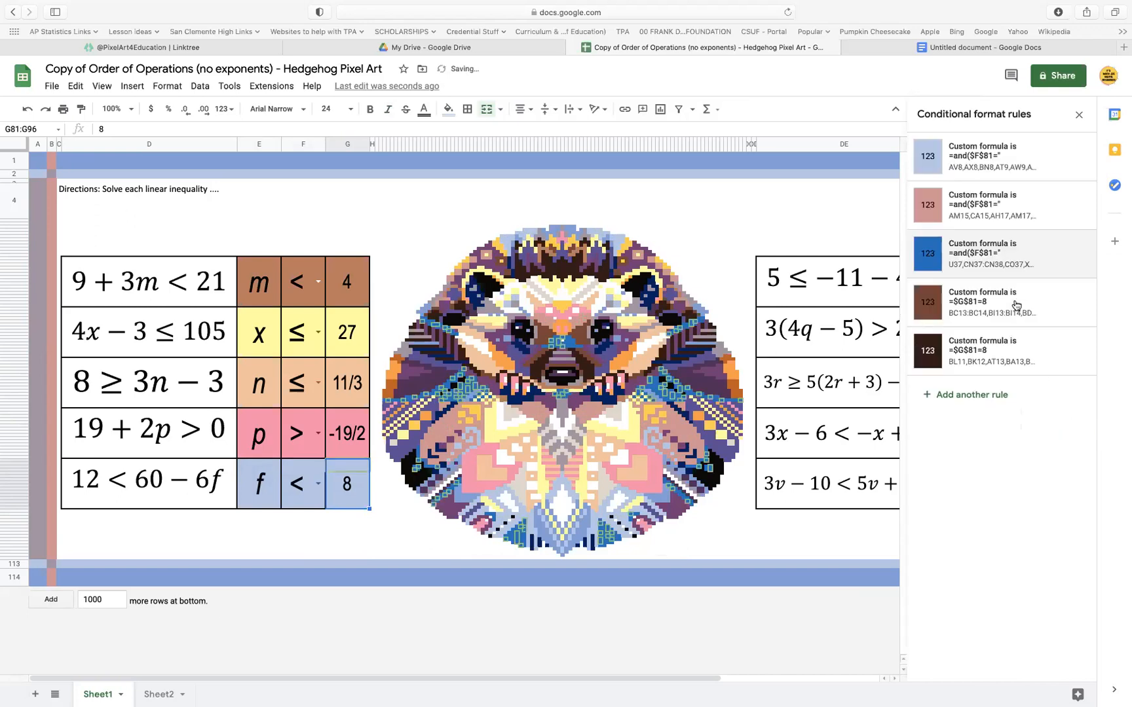
# Apply the copied formula =and($F$81="<",$G$81=8) to the brown and dark brown rules of the f answer cell
pyautogui.click(1016, 306)
pyautogui.moveTo(993, 309); pyautogui.dragTo(886, 308)
pyautogui.press('super+v')
pyautogui.click(1057, 420)
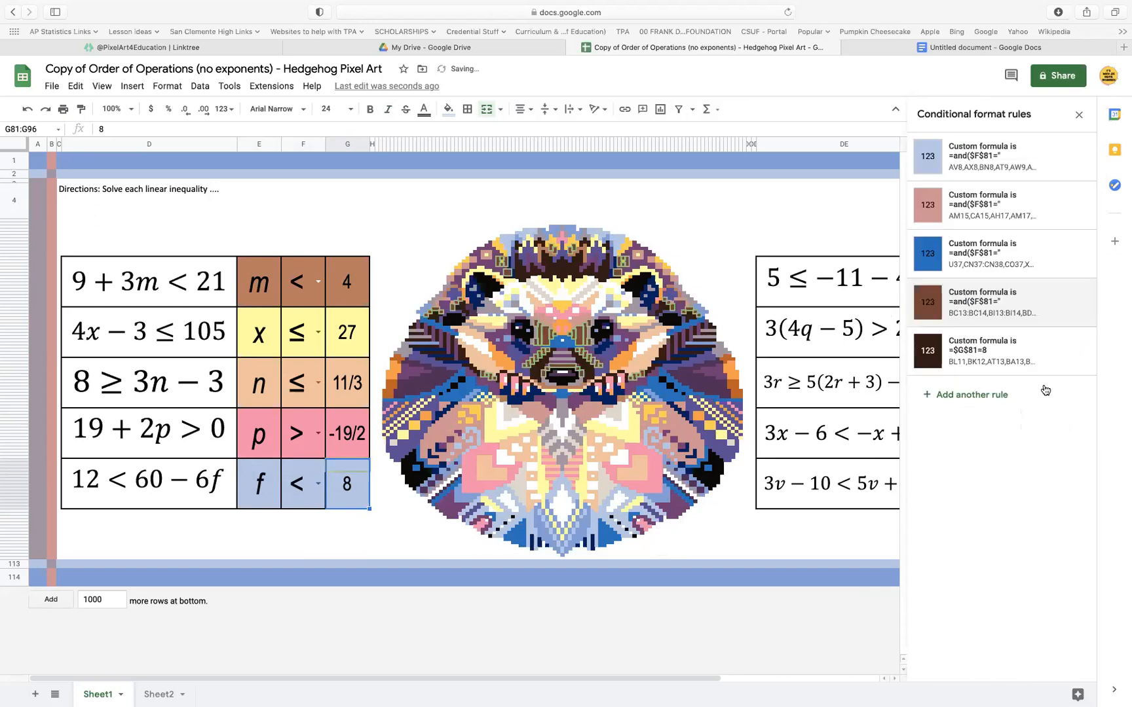
pyautogui.click(1011, 354)
pyautogui.moveTo(993, 305); pyautogui.dragTo(909, 303)
pyautogui.press('super+v')
pyautogui.click(1057, 419)
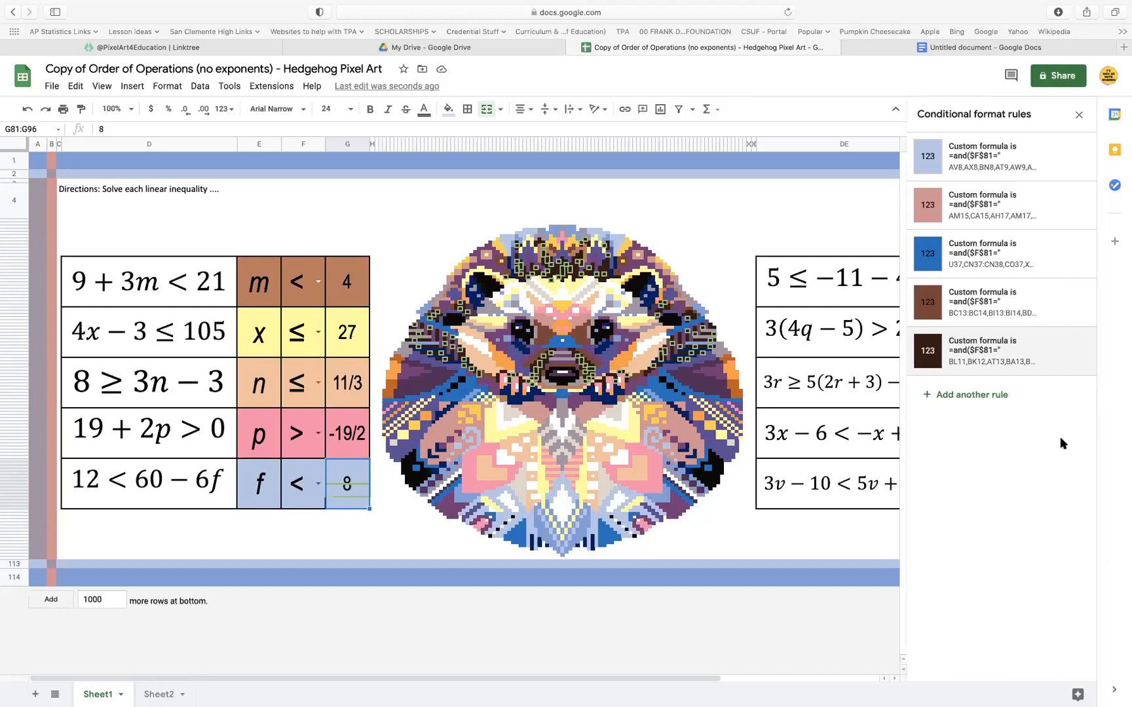
# Select the ≤ symbol inside the symbol cell of the 4x − 3 ≤ 105 row
pyautogui.hscroll(5, 748, 397)
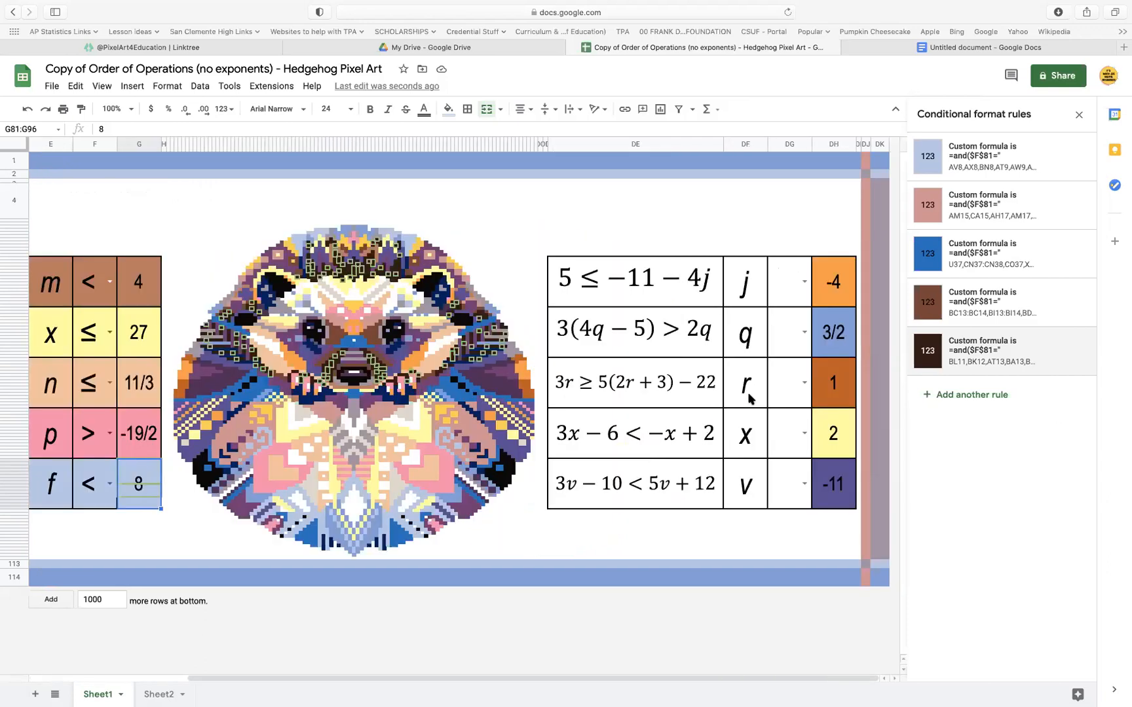
pyautogui.doubleClick(97, 331)
pyautogui.moveTo(105, 328); pyautogui.dragTo(75, 325)
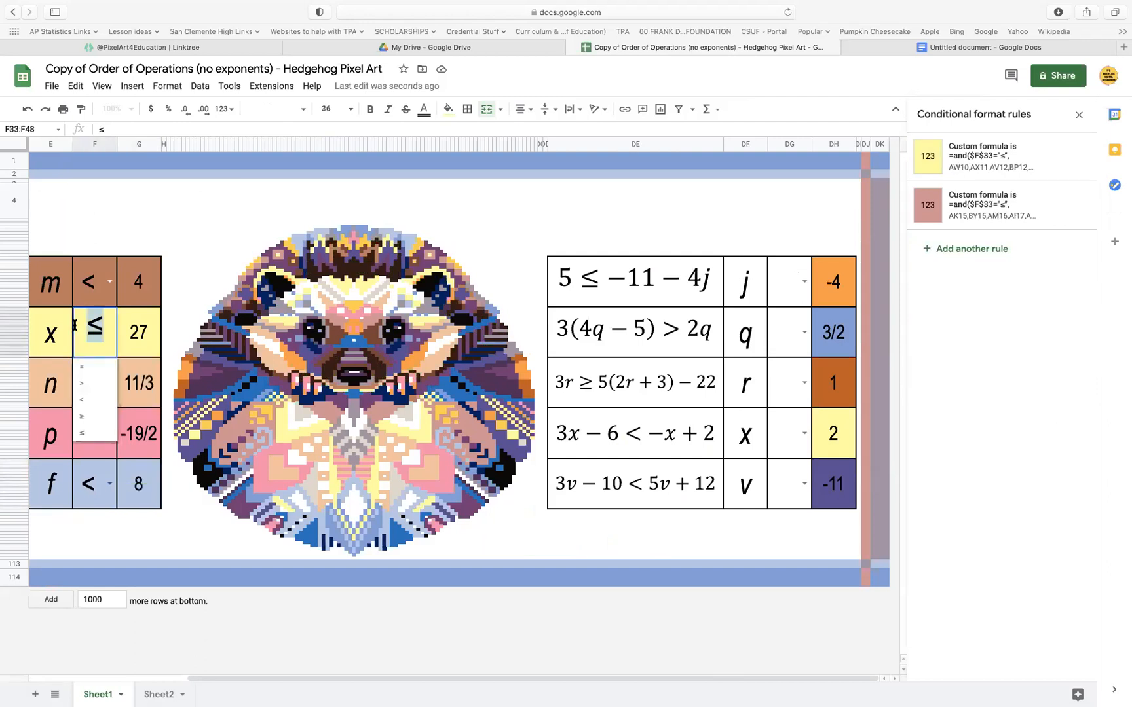